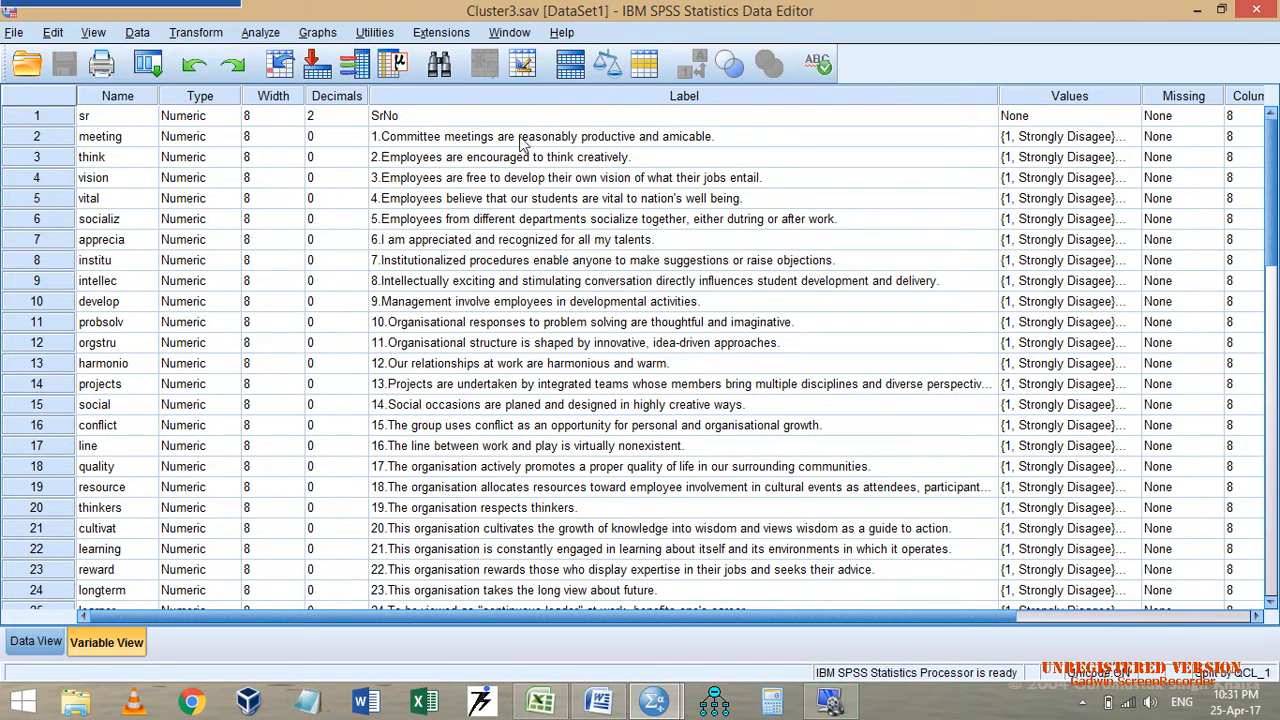
# Review the labels of statements 1 to 34 in the variable list and their recorded responses in the data.
pyautogui.moveTo(520, 143); pyautogui.dragTo(610, 438)
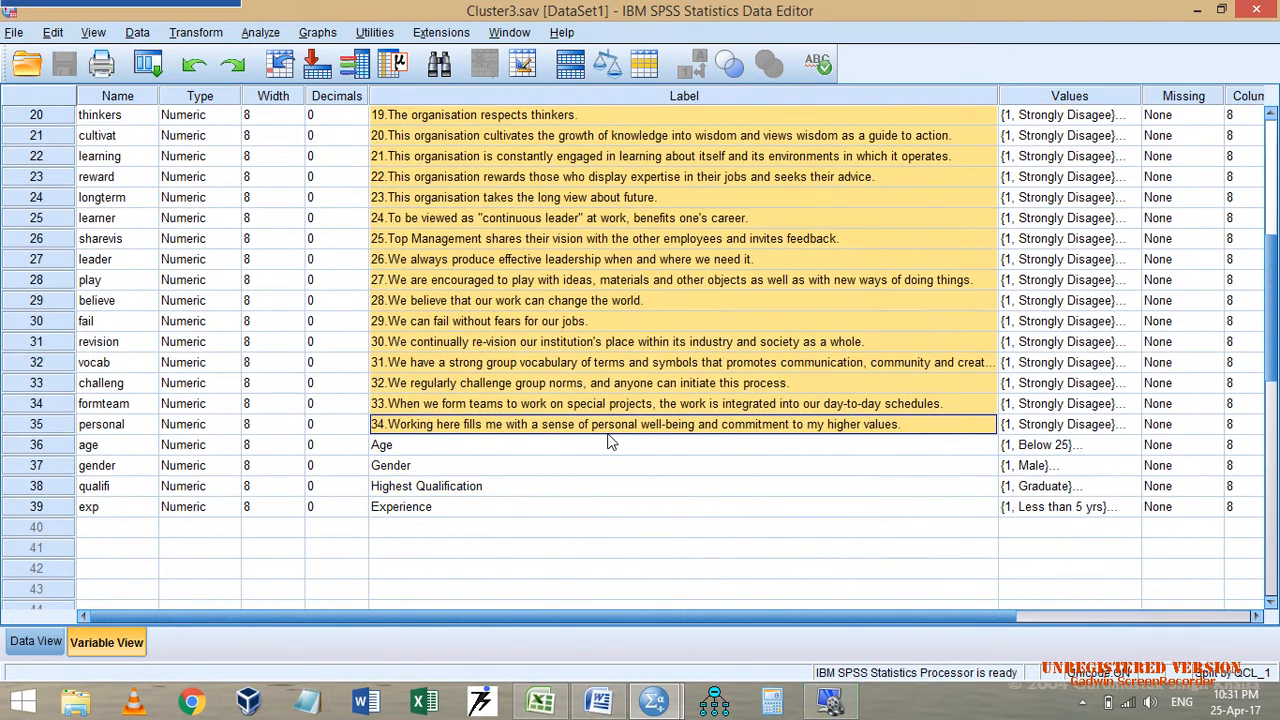
pyautogui.click(45, 642)
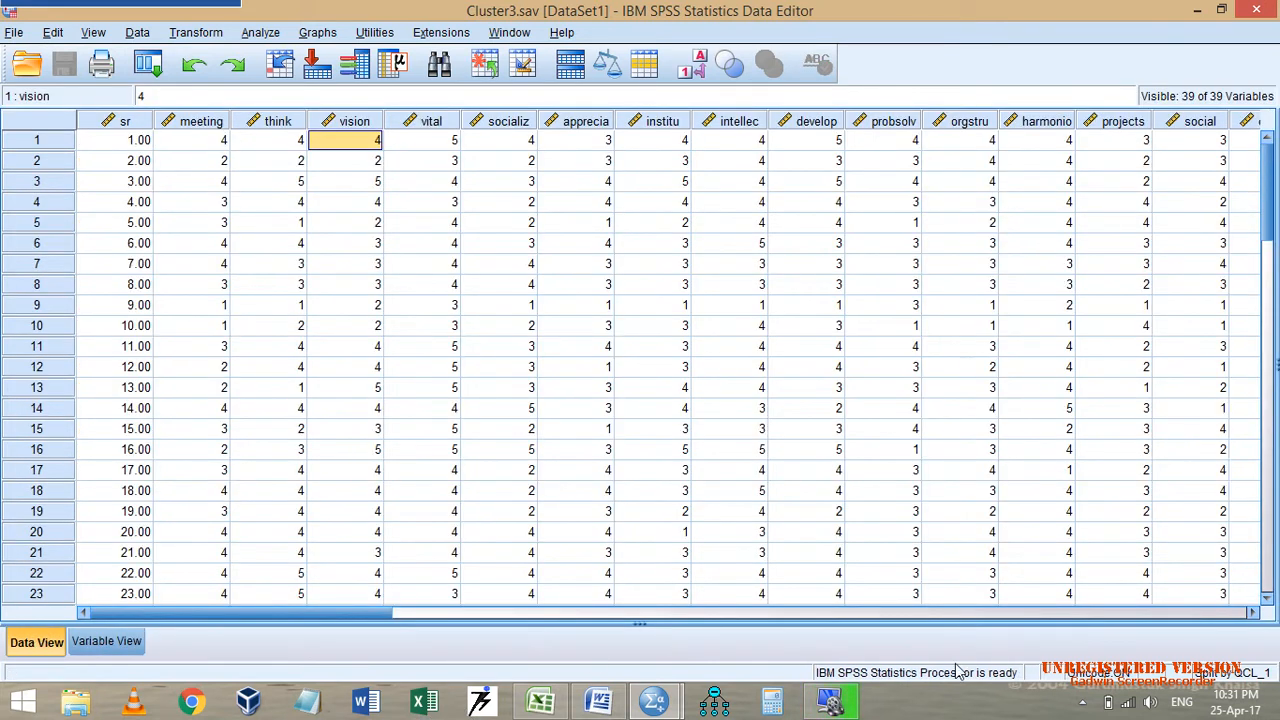
pyautogui.moveTo(1270, 215); pyautogui.dragTo(1272, 178)
pyautogui.click(106, 641)
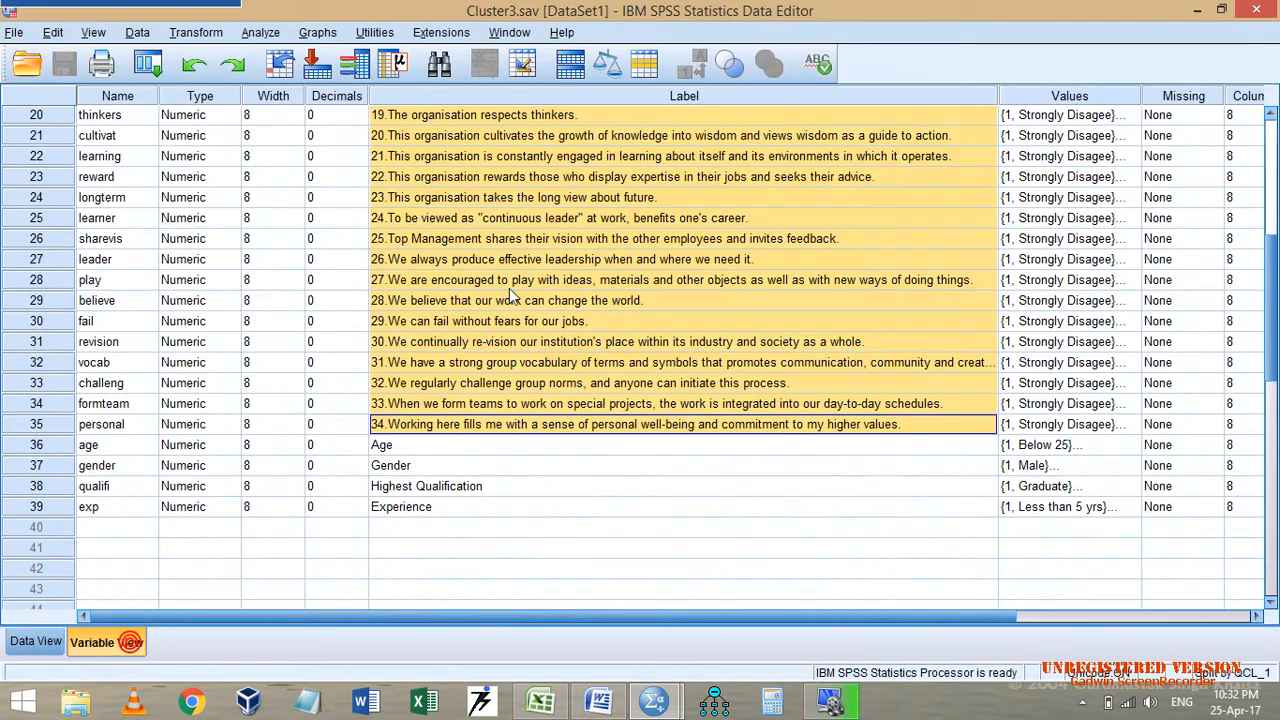
# Check the value labels defined for the sharevis variable without changing them.
pyautogui.click(1122, 241)
pyautogui.click(1124, 239)
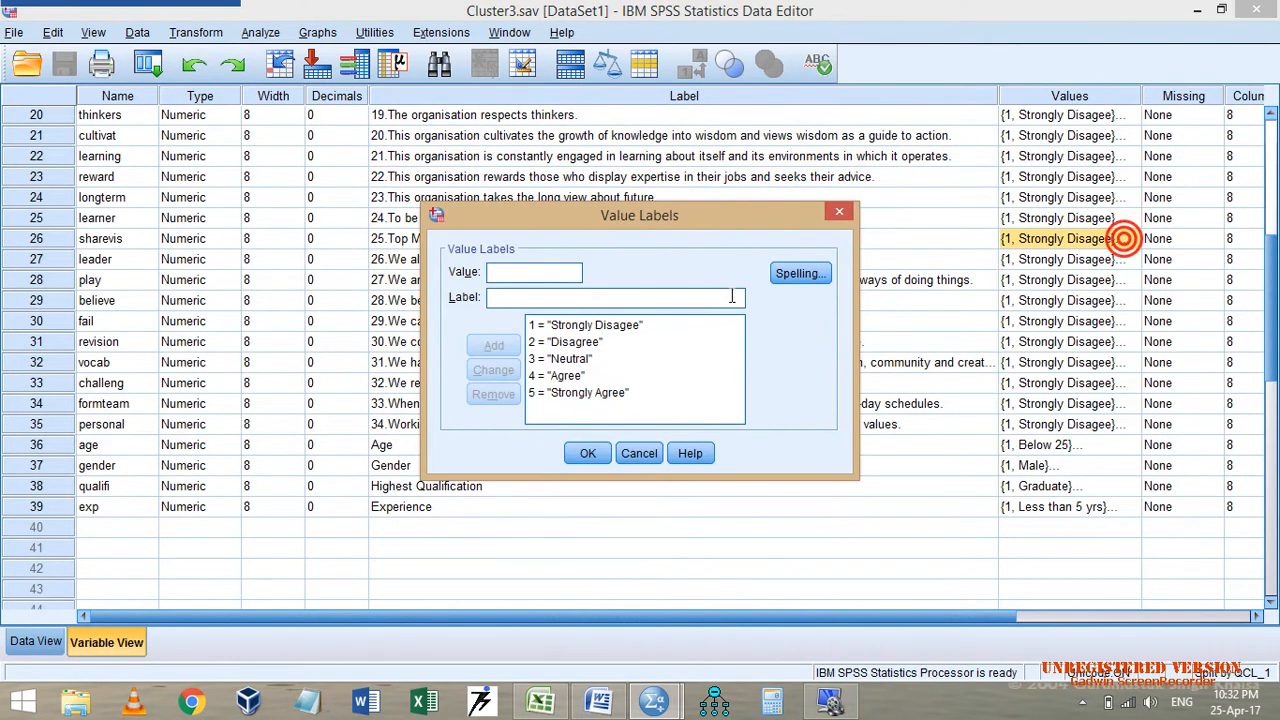
pyautogui.click(637, 454)
# Run Descriptives on all variables in the dataset, from SrNo through Experience.
pyautogui.click(260, 33)
pyautogui.moveTo(340, 99)
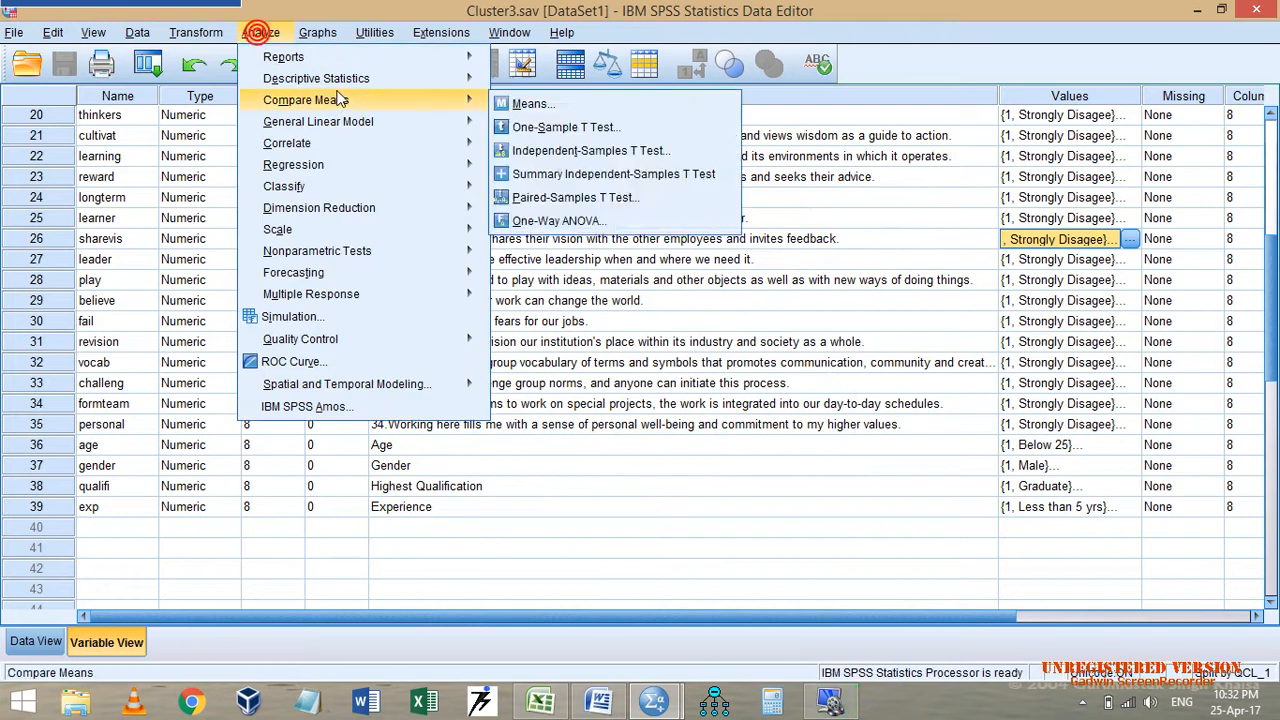
pyautogui.moveTo(330, 78)
pyautogui.click(560, 105)
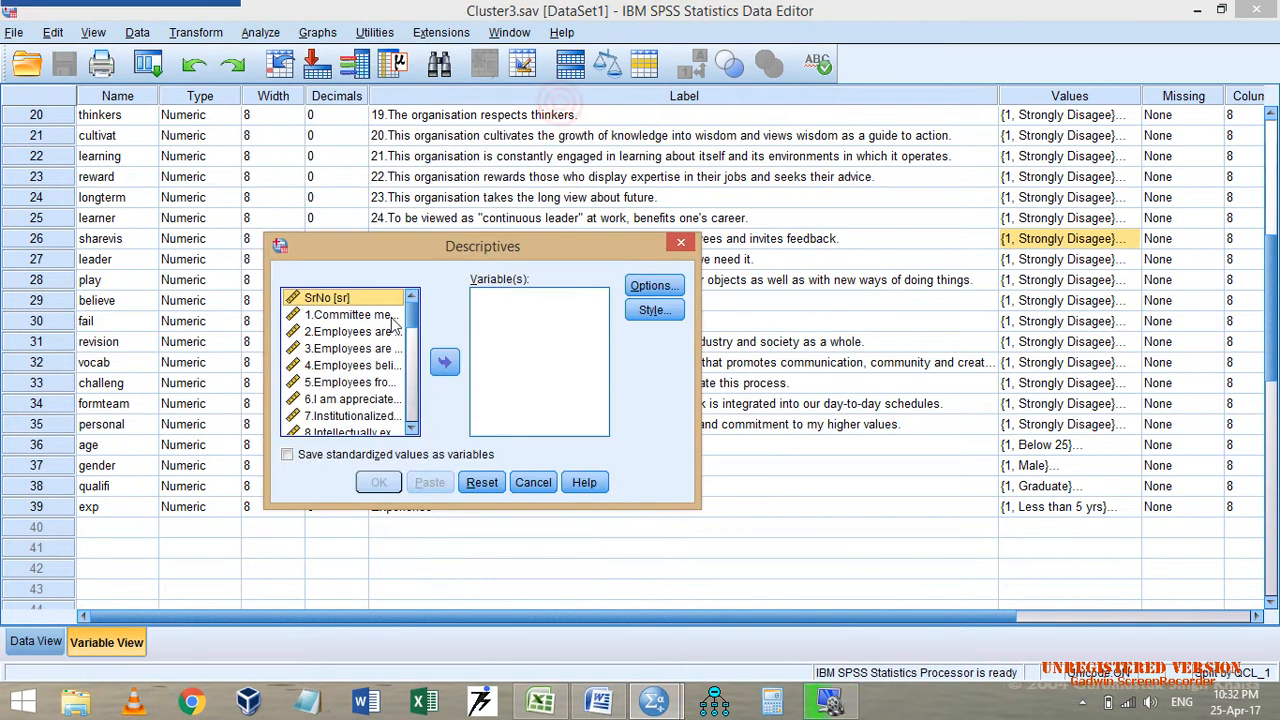
pyautogui.scroll(-10, 388, 335)
pyautogui.hotkey('ctrl', 'a')
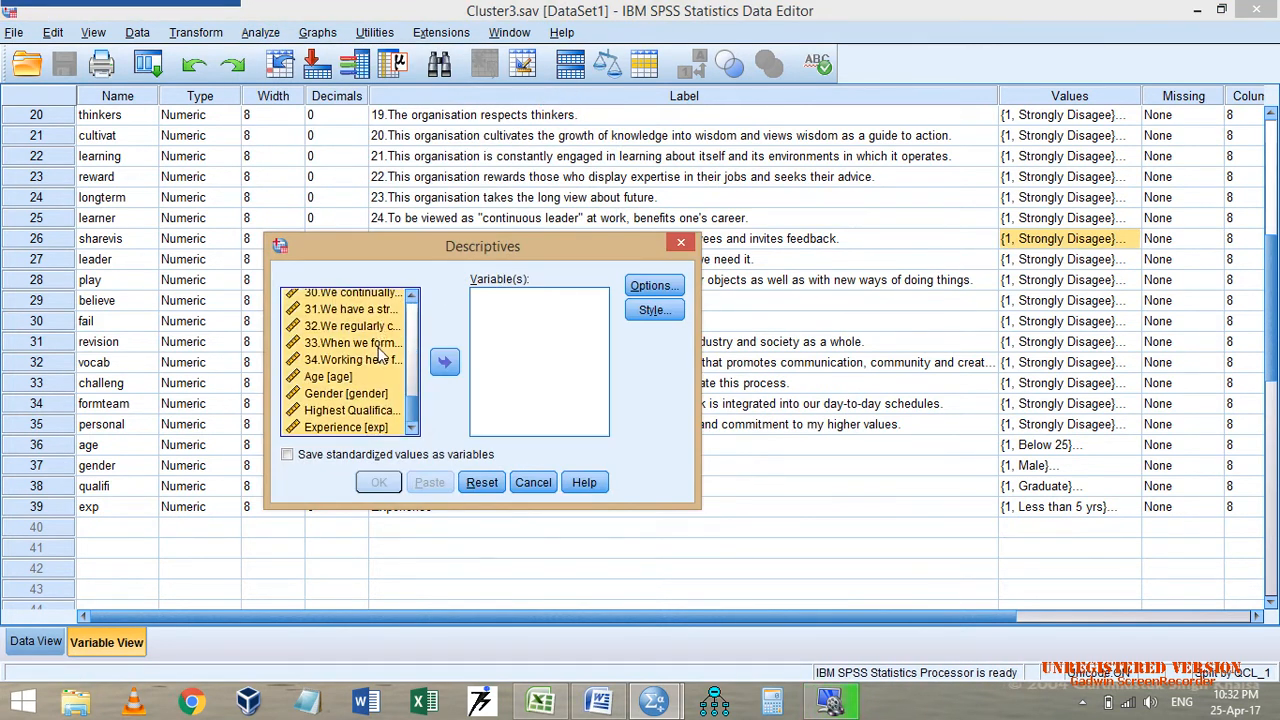
pyautogui.click(444, 361)
pyautogui.click(379, 482)
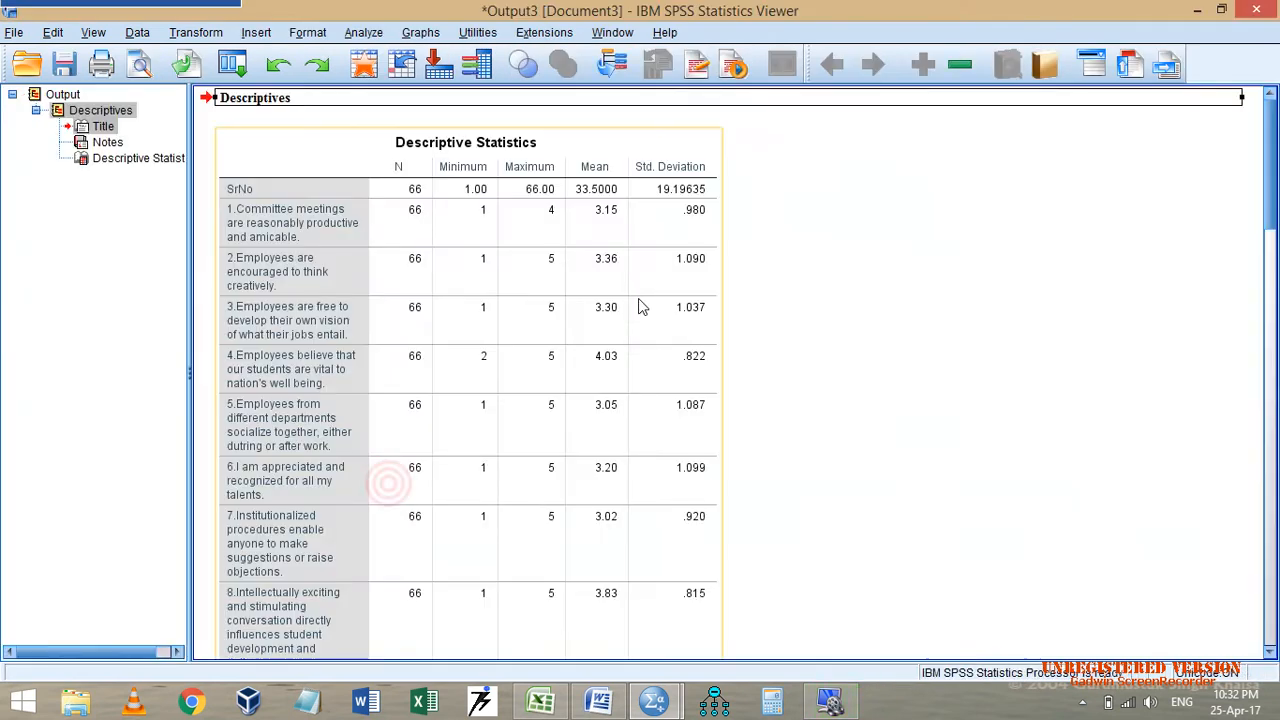
# Examine the descriptive statistics table for every item and delete all output from the viewer.
pyautogui.scroll(-15, 451, 323)
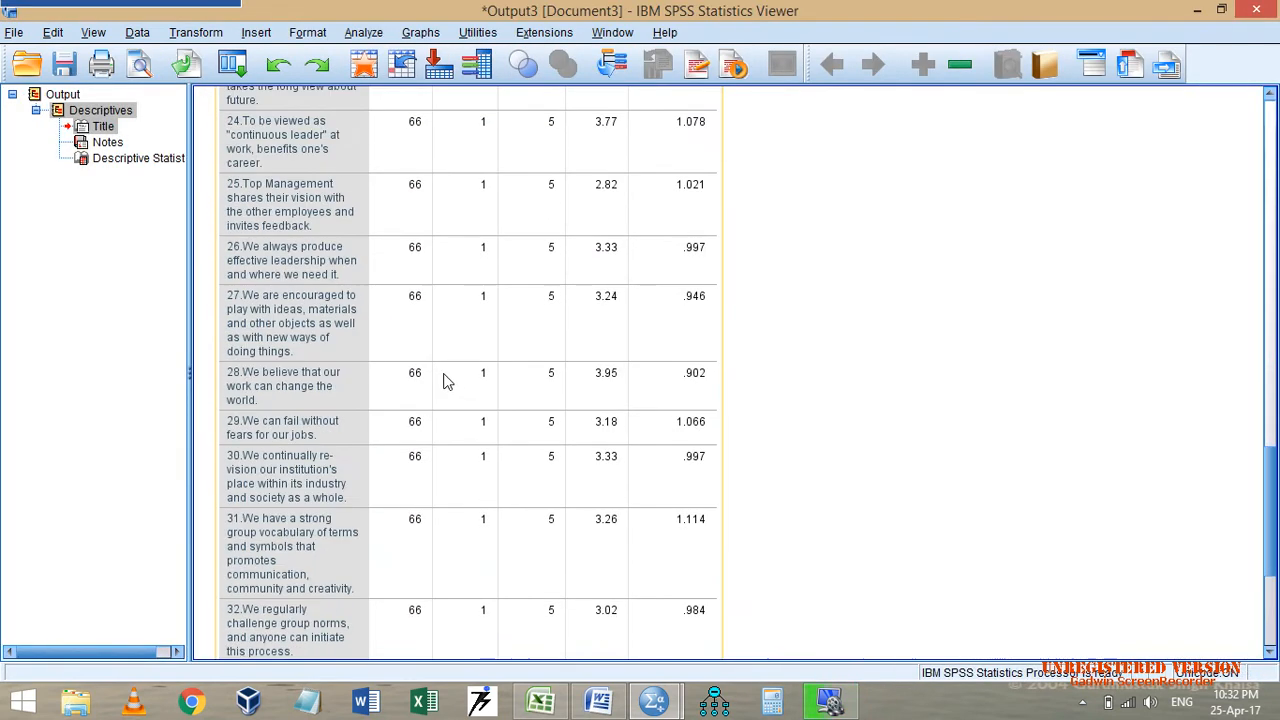
pyautogui.scroll(-5, 447, 380)
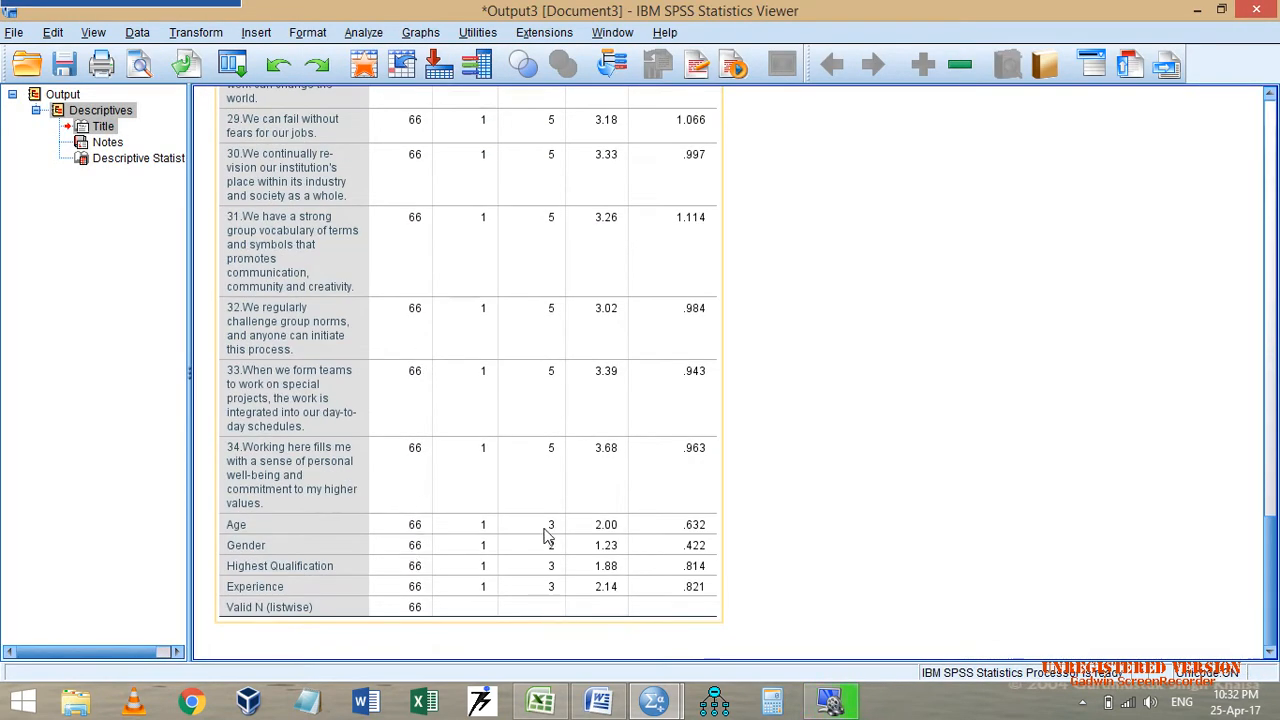
pyautogui.scroll(11, 546, 517)
pyautogui.scroll(5, 549, 457)
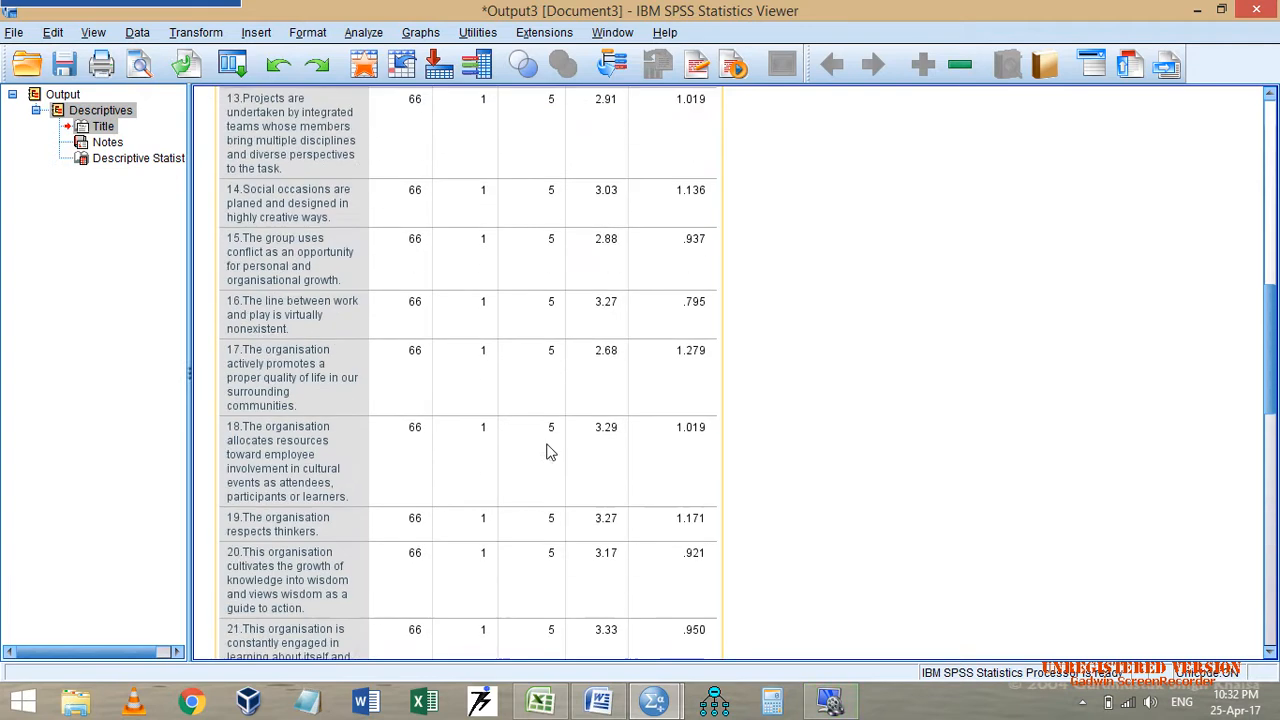
pyautogui.scroll(13, 540, 332)
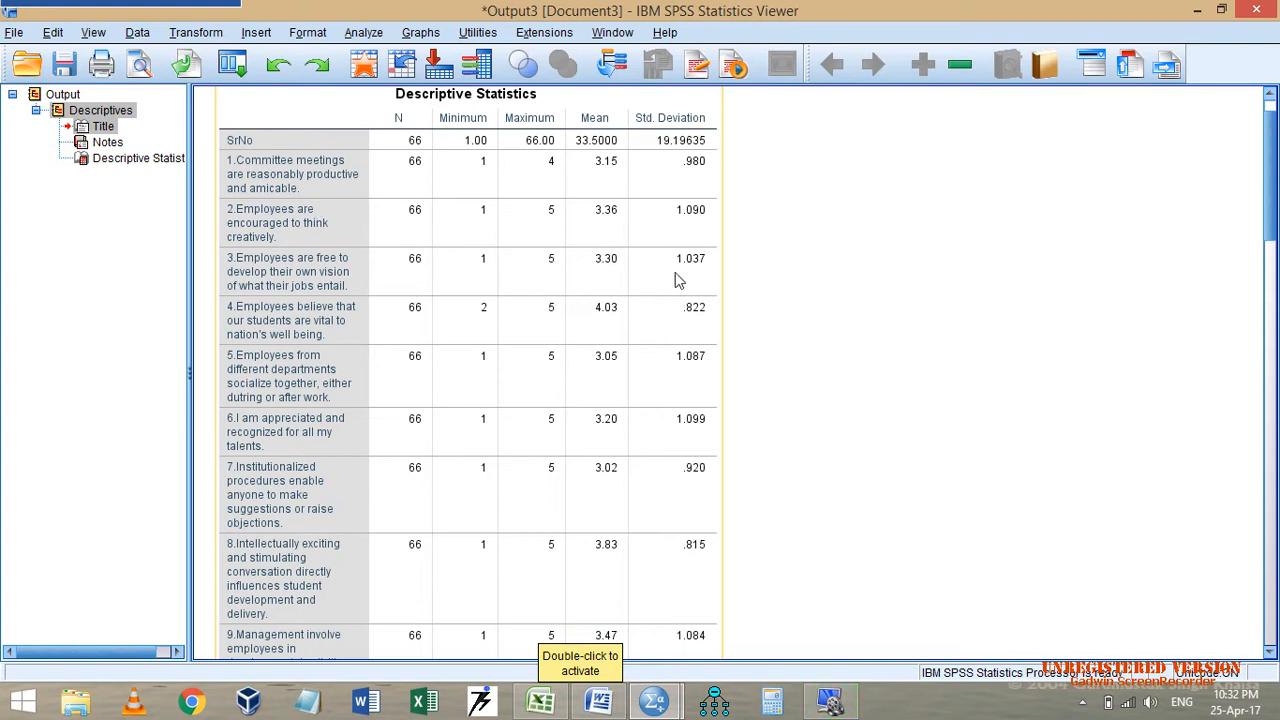
pyautogui.scroll(-15, 662, 291)
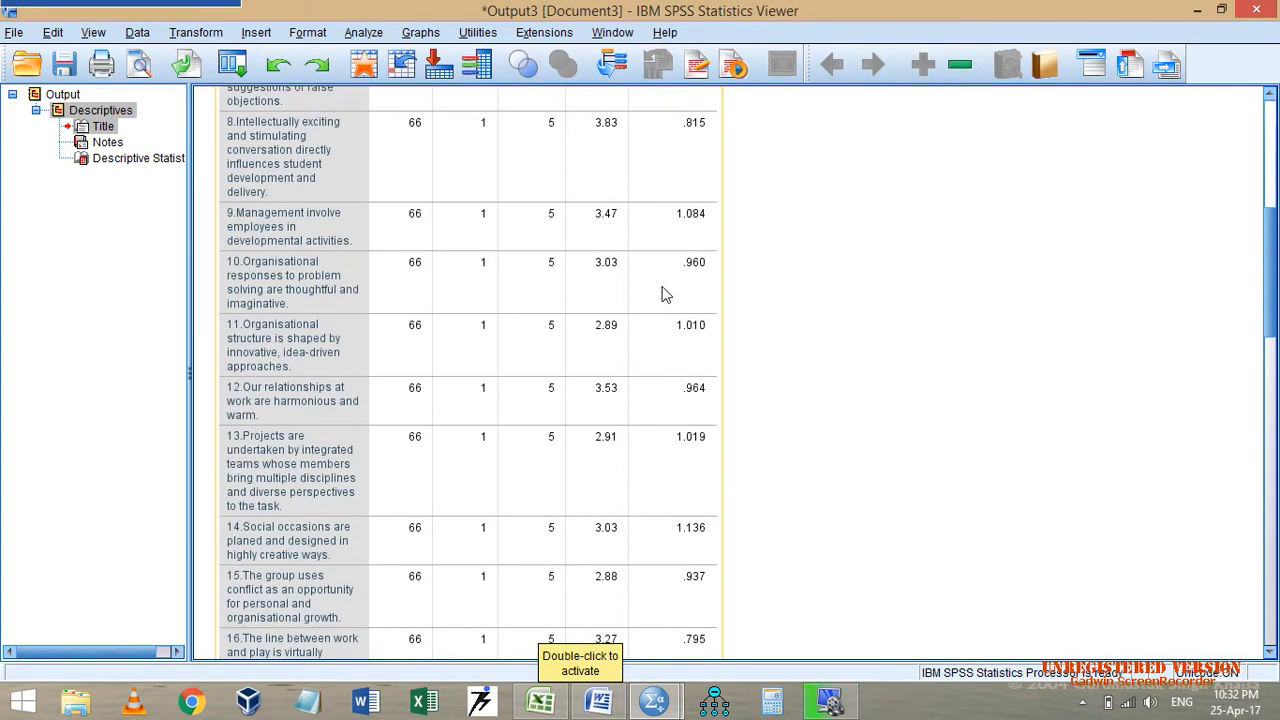
pyautogui.click(50, 94)
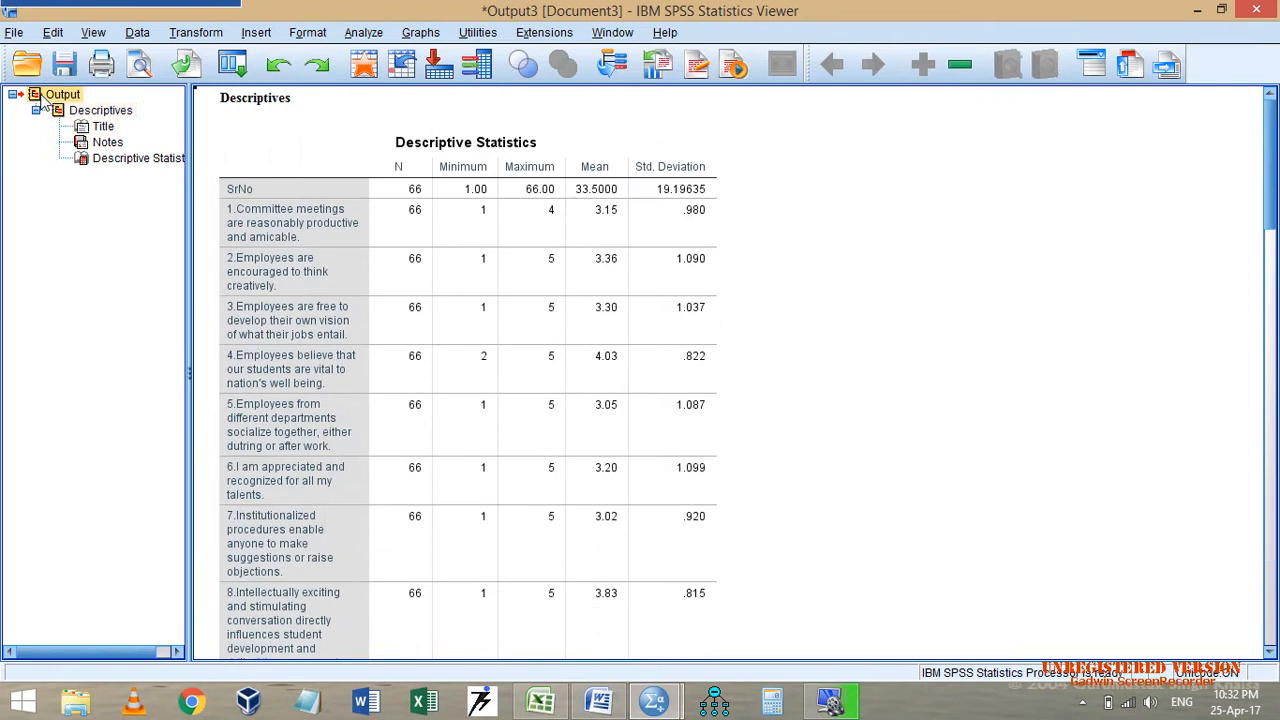
pyautogui.doubleClick(42, 99)
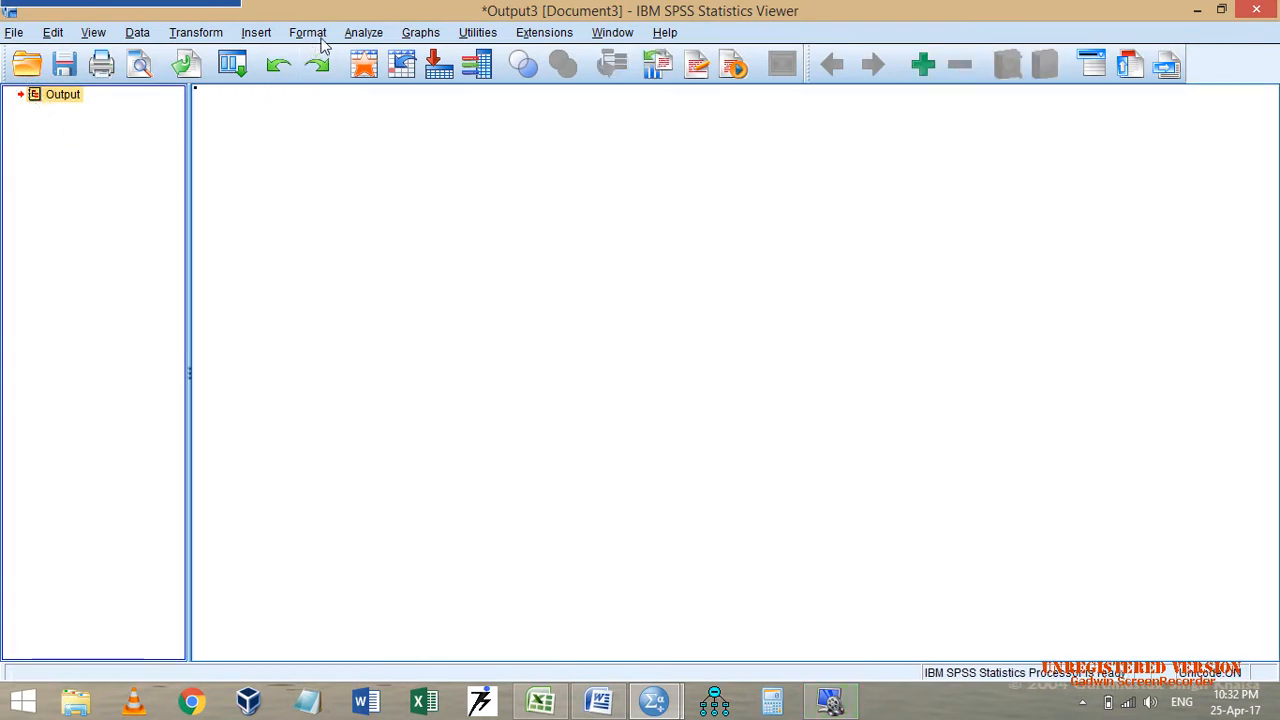
# Run a Hierarchical Cluster analysis of cases on the 34 statements with the dendrogram plot enabled.
pyautogui.click(363, 32)
pyautogui.moveTo(520, 186)
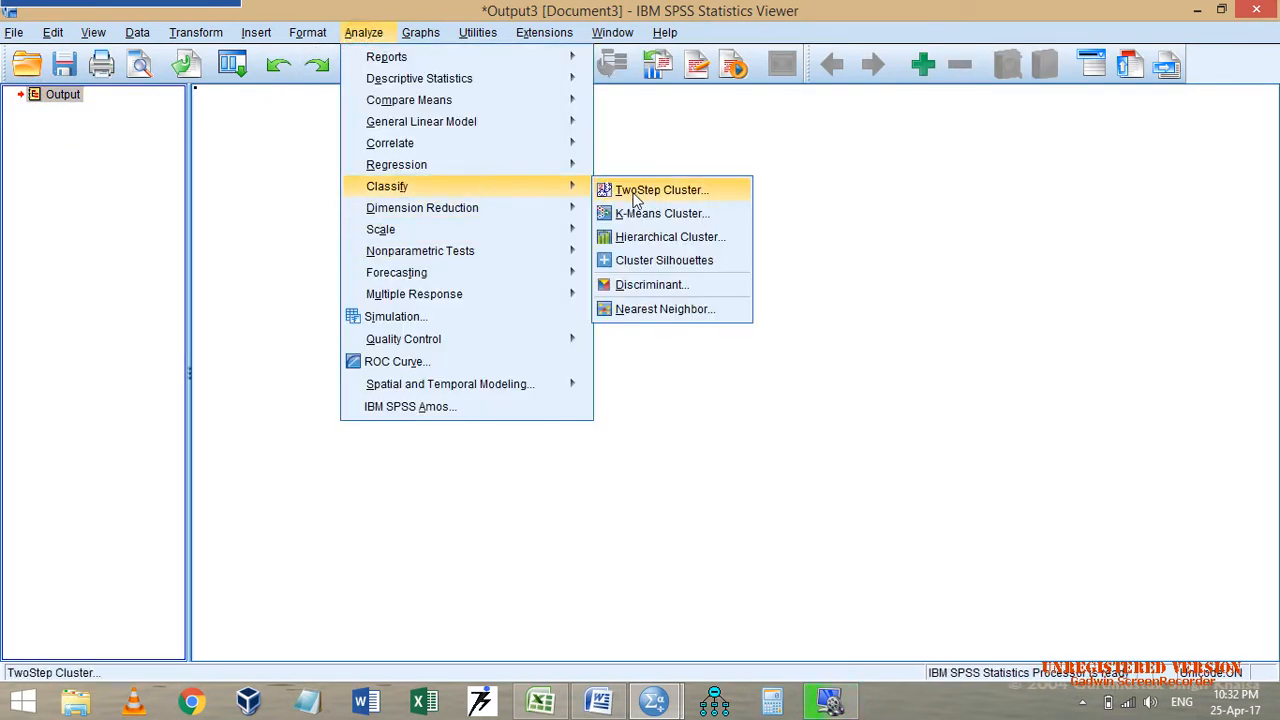
pyautogui.click(653, 237)
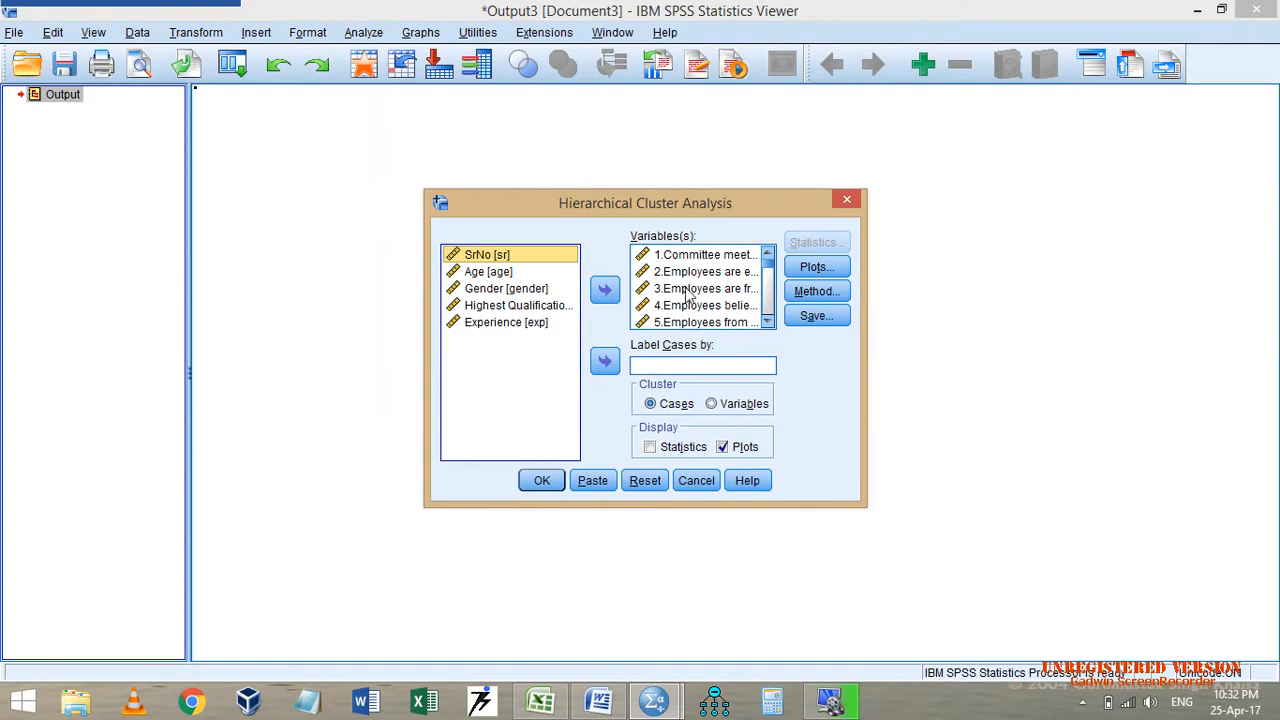
pyautogui.scroll(-10, 688, 292)
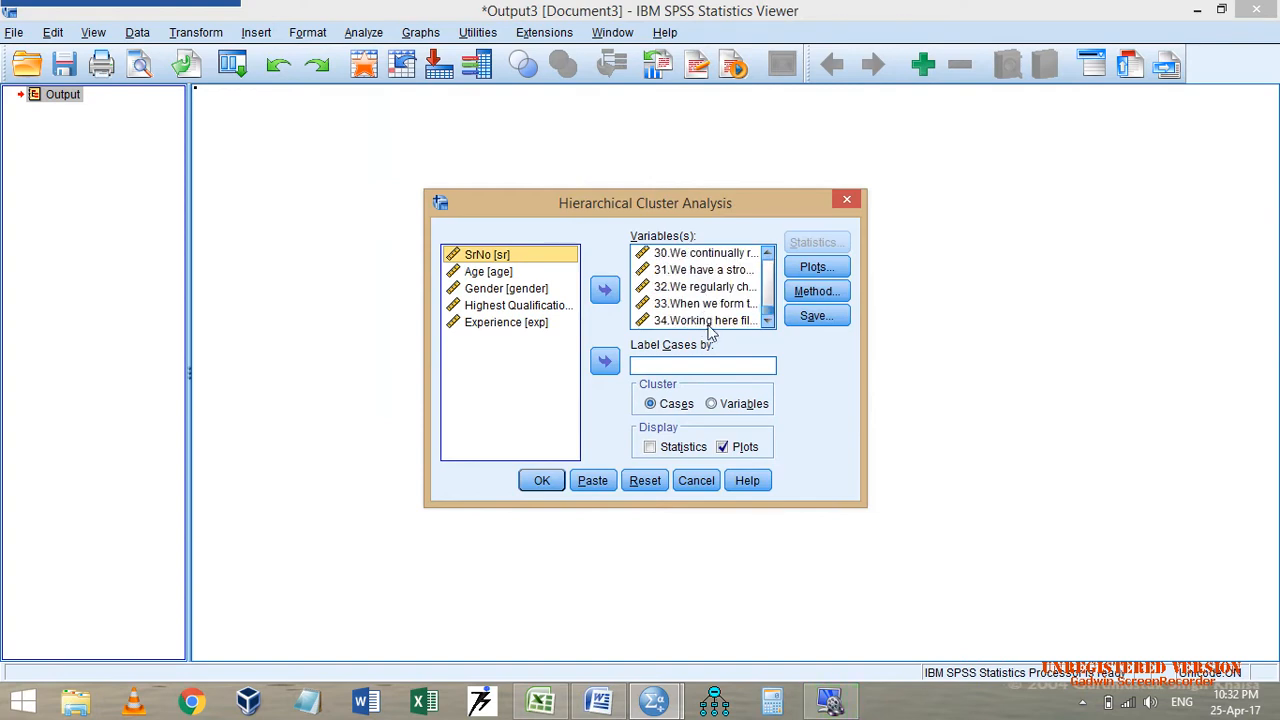
pyautogui.click(816, 267)
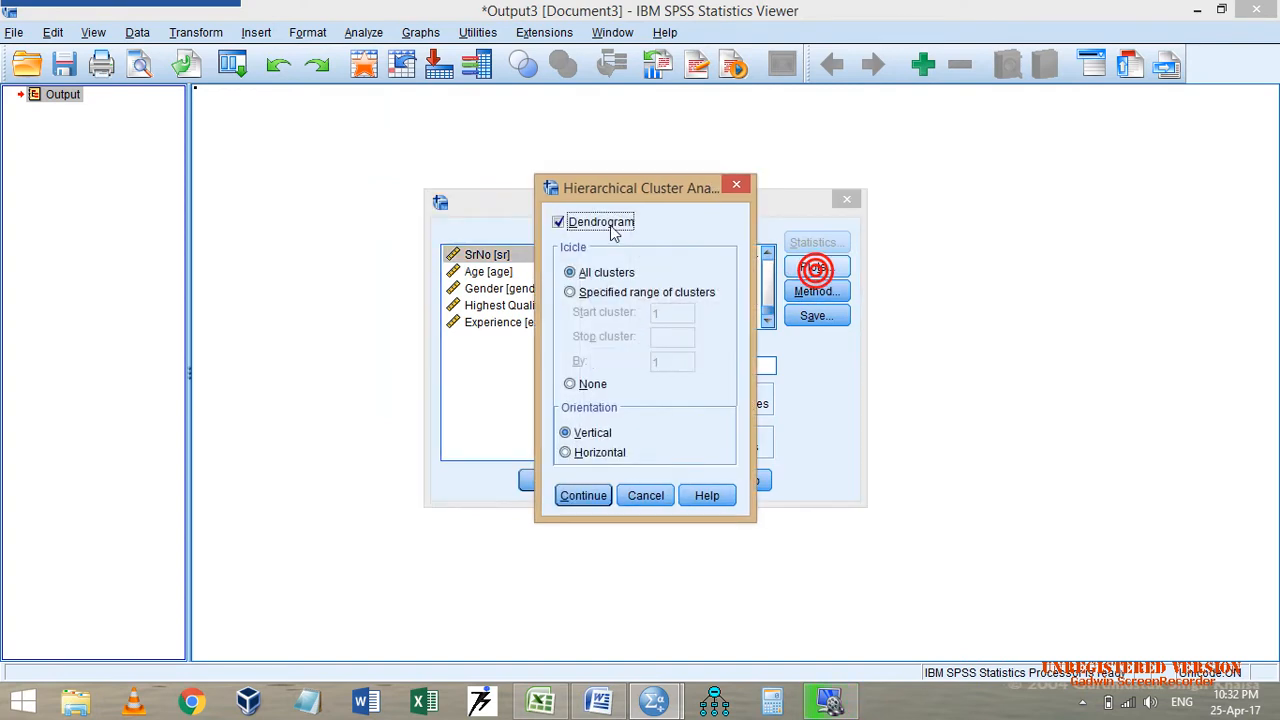
pyautogui.click(596, 497)
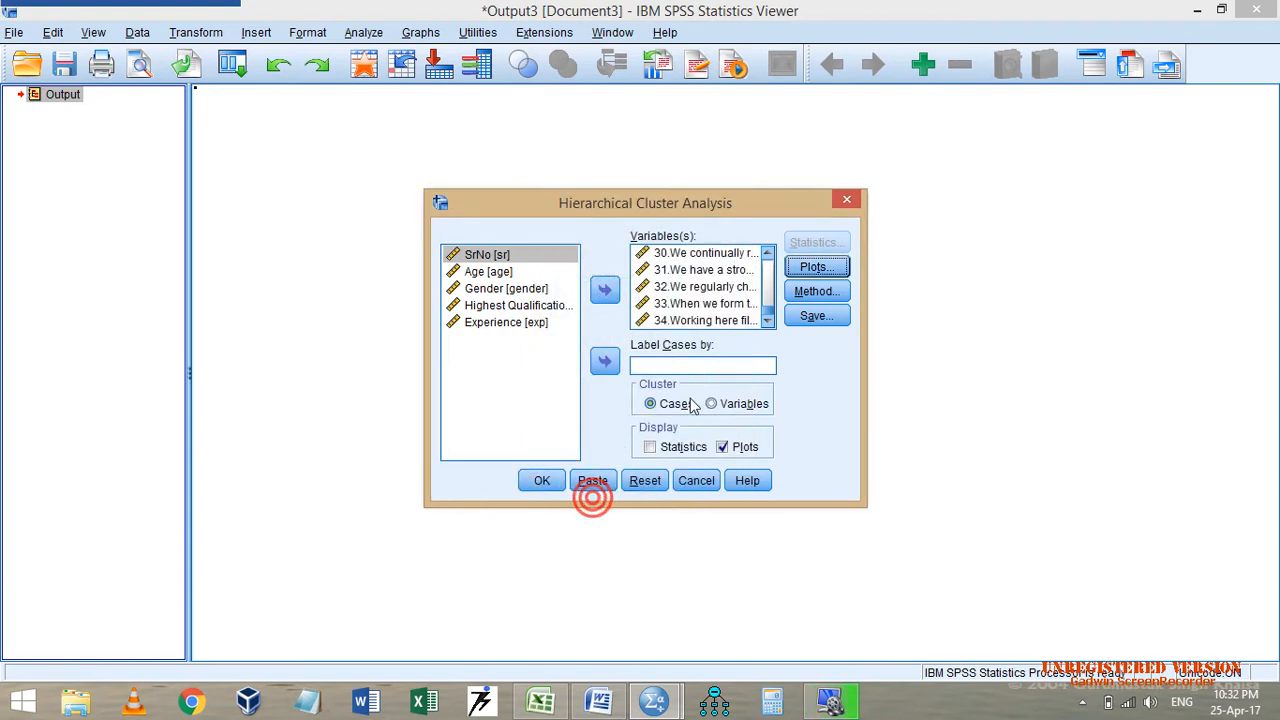
pyautogui.click(535, 479)
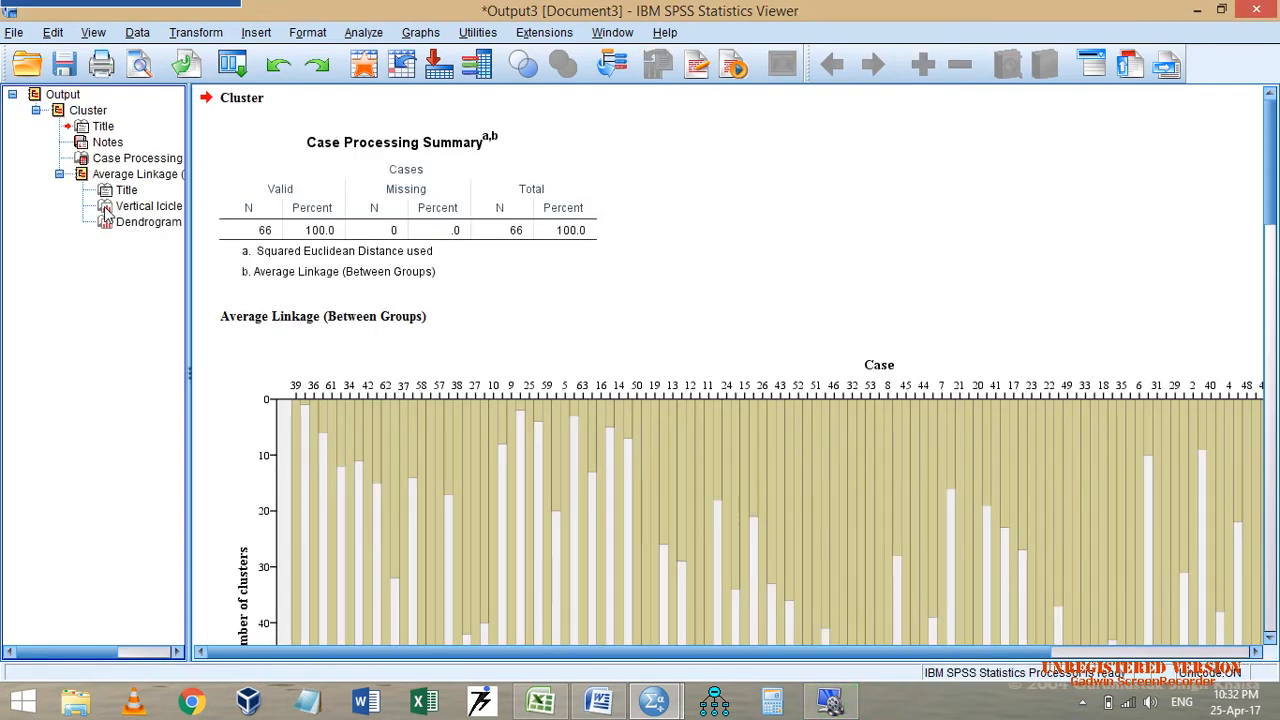
# Hide the vertical icicle chart in the output and review the dendrogram down to its last case.
pyautogui.doubleClick(104, 206)
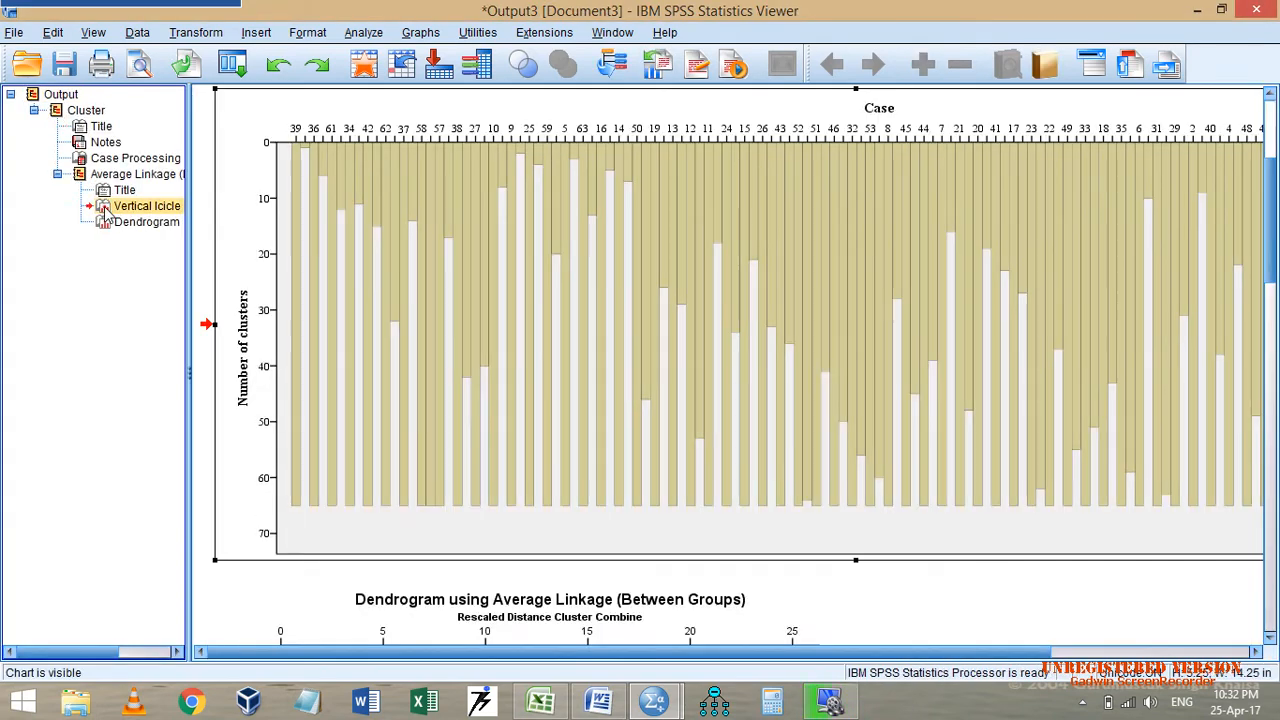
pyautogui.moveTo(1264, 212)
pyautogui.mouseDown()
pyautogui.moveTo(1273, 565)
pyautogui.moveTo(1276, 192)
pyautogui.mouseUp()
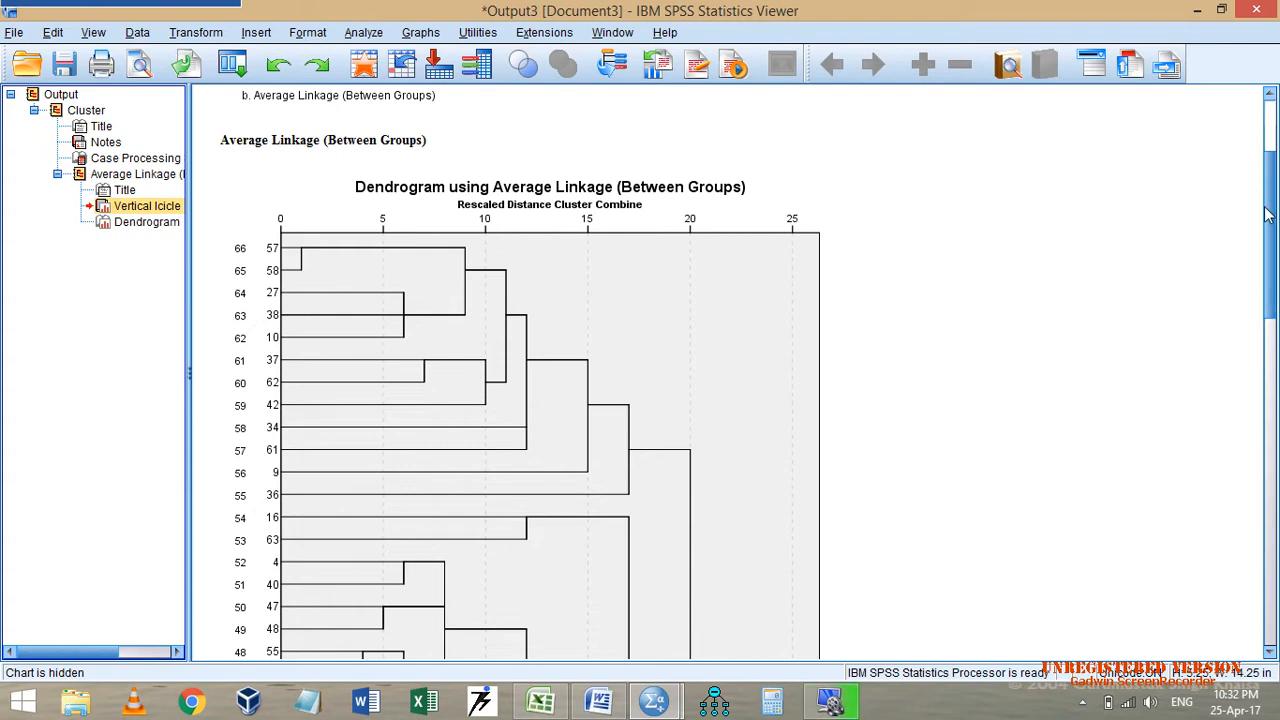
pyautogui.moveTo(1270, 210); pyautogui.dragTo(1270, 565)
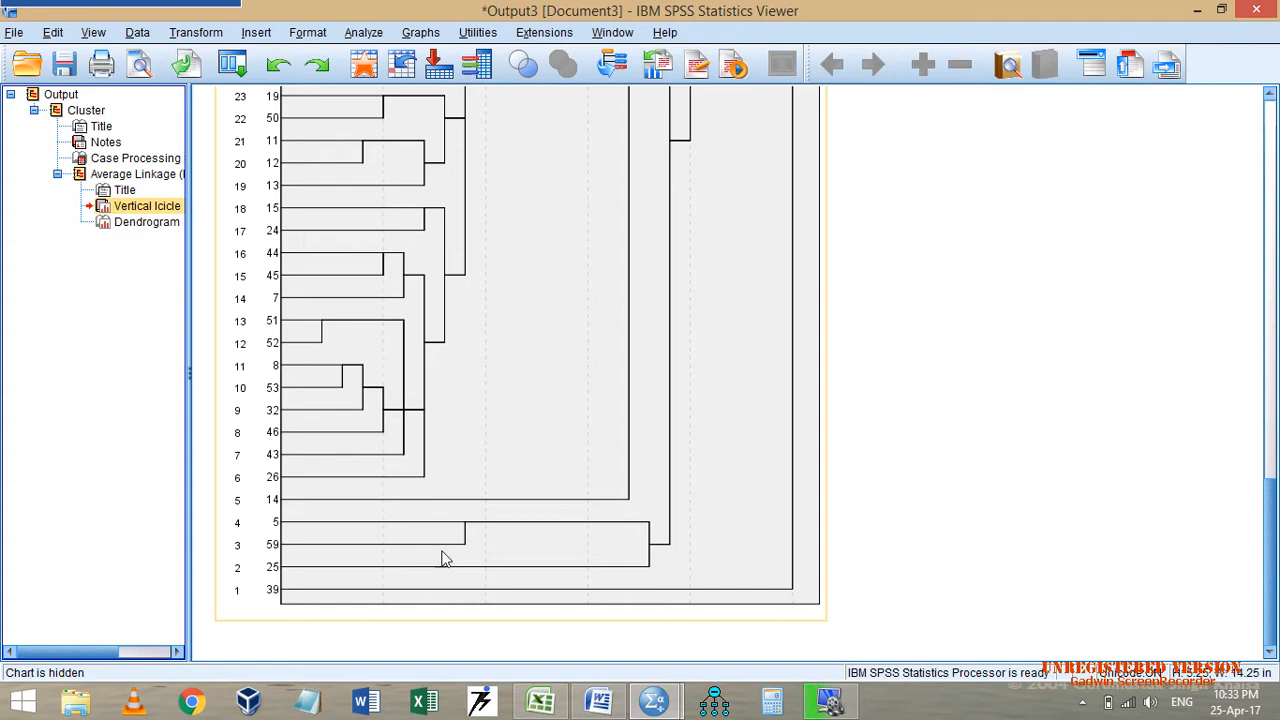
# Copy the dendrogram chart and paste it into the blank document open in Microsoft Word.
pyautogui.rightClick(543, 336)
pyautogui.click(570, 359)
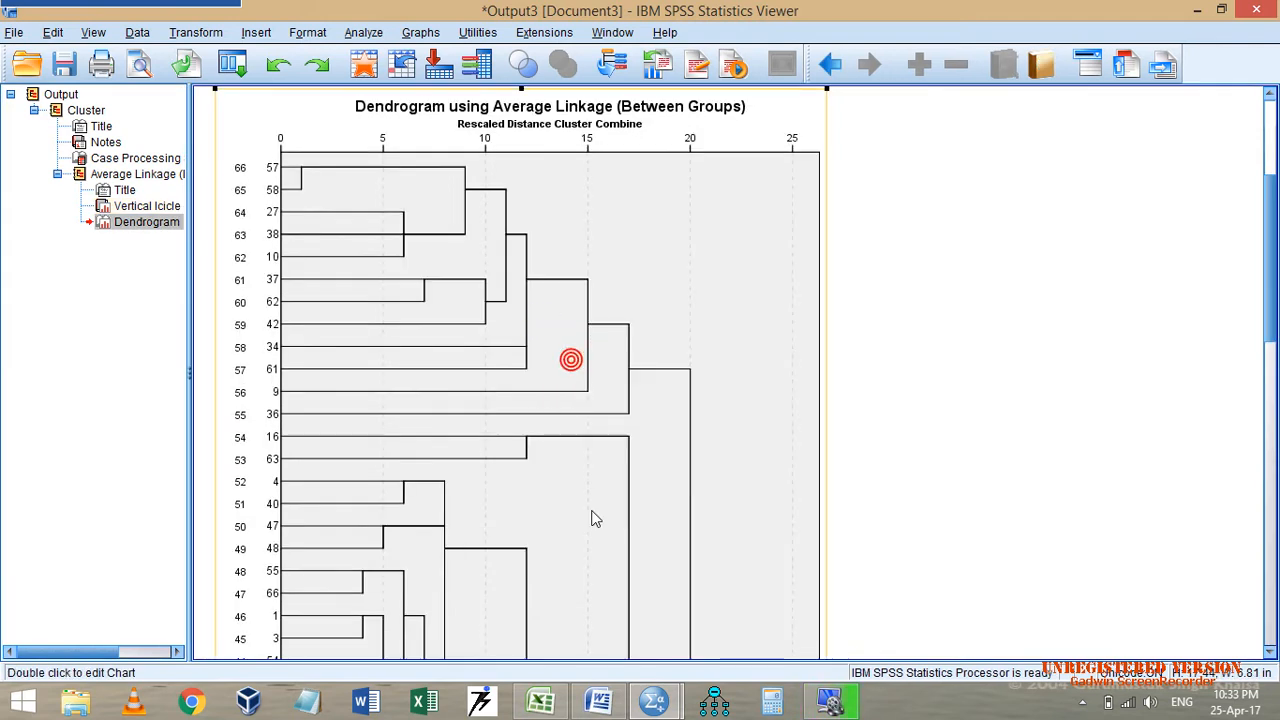
pyautogui.click(598, 700)
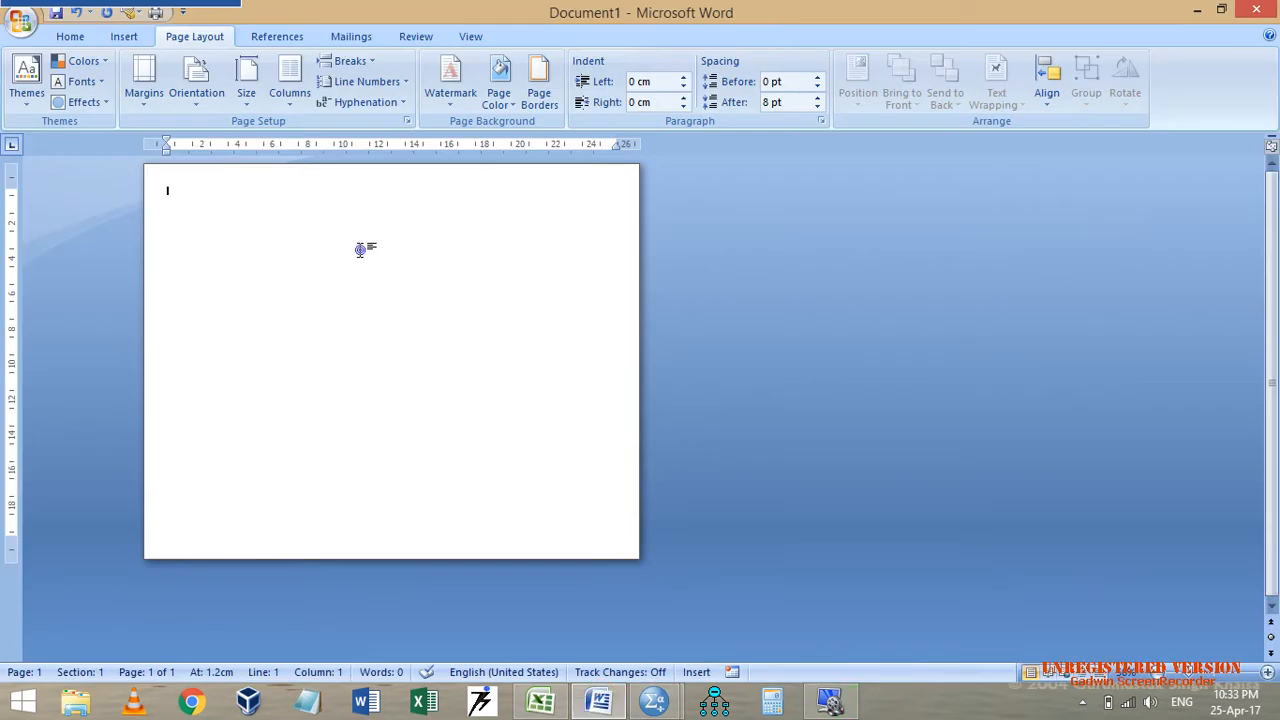
pyautogui.rightClick(360, 249)
pyautogui.click(405, 300)
# Rotate the pasted dendrogram picture 90° to the left.
pyautogui.click(200, 338)
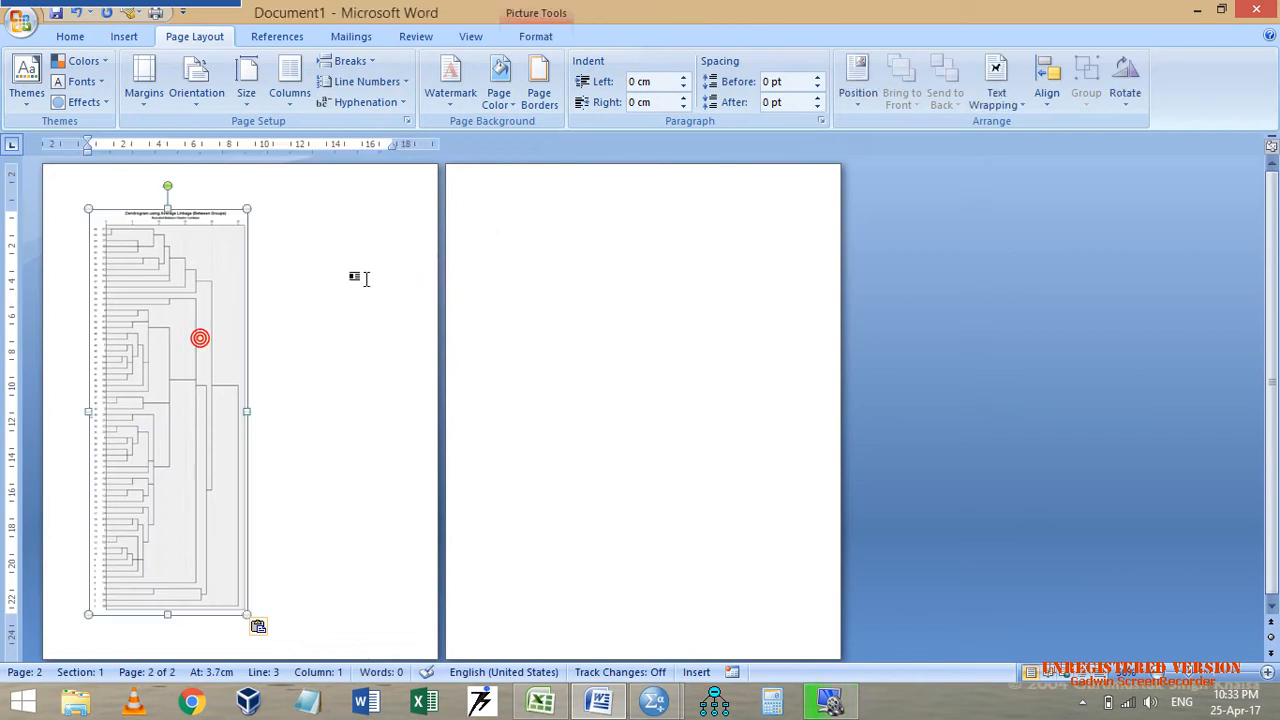
pyautogui.click(535, 36)
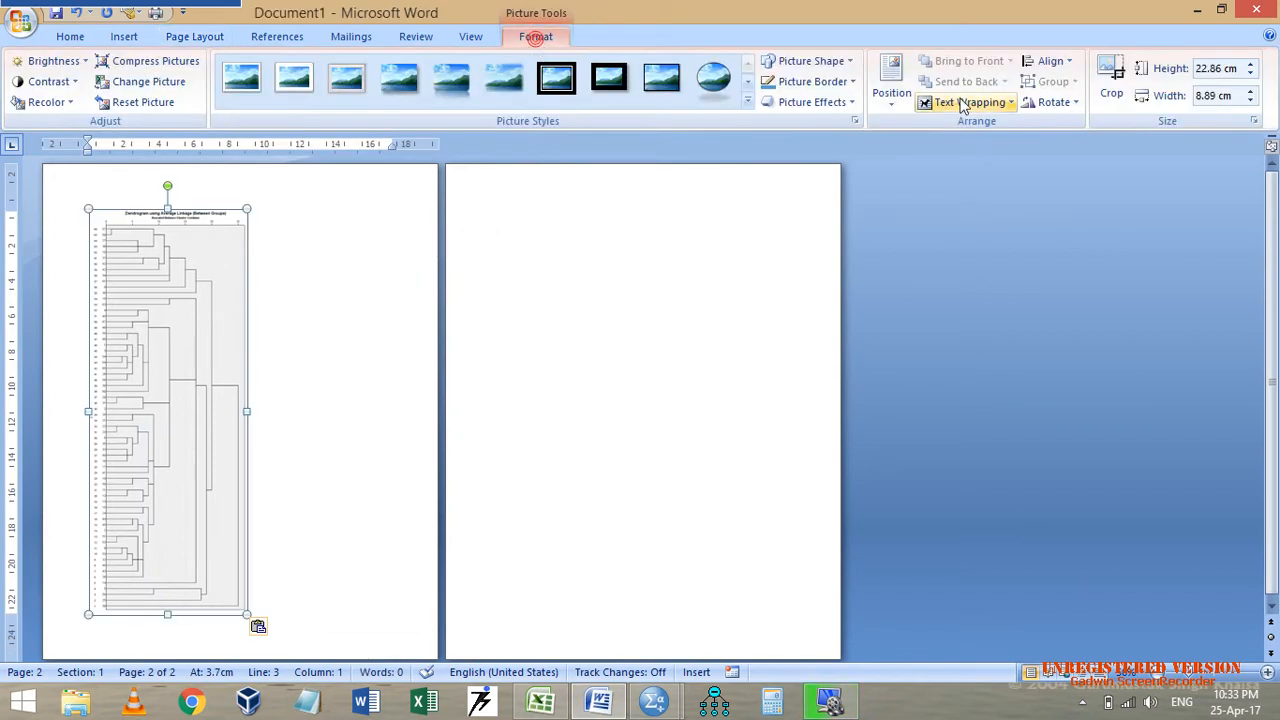
pyautogui.click(1052, 103)
pyautogui.click(1075, 151)
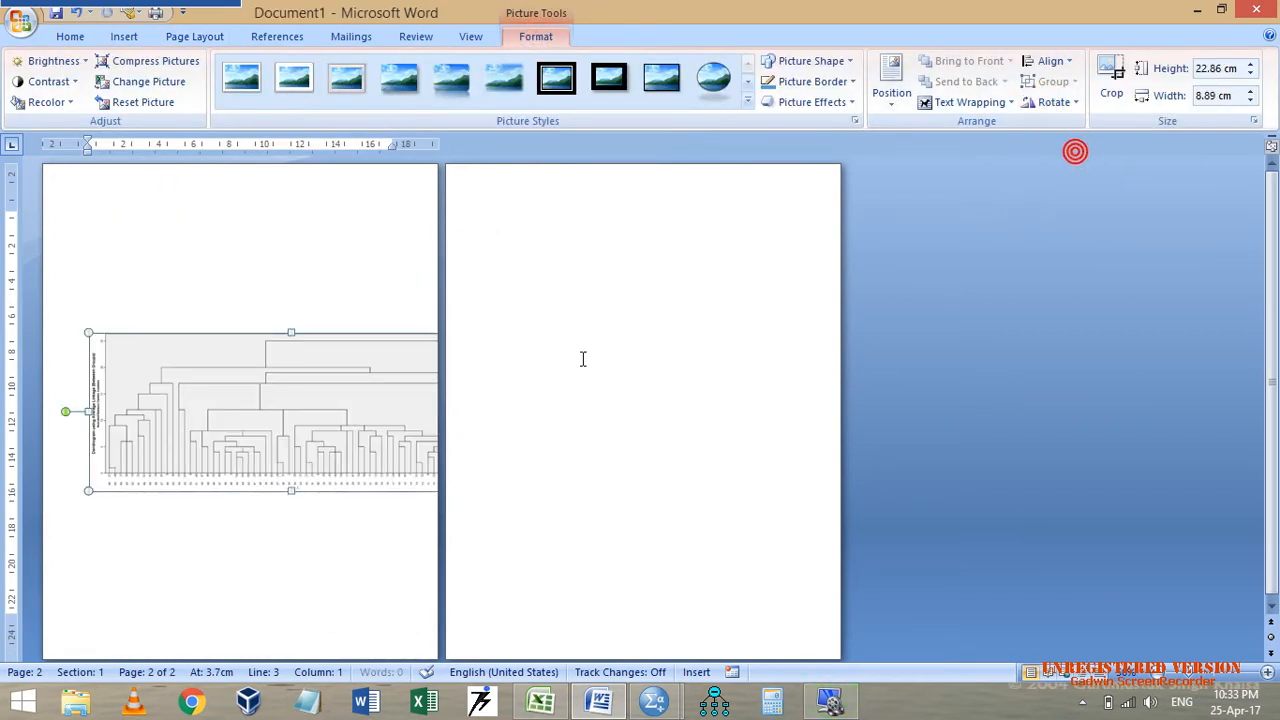
# Change the document's page orientation to Landscape to fit the rotated dendrogram.
pyautogui.click(176, 38)
pyautogui.click(200, 98)
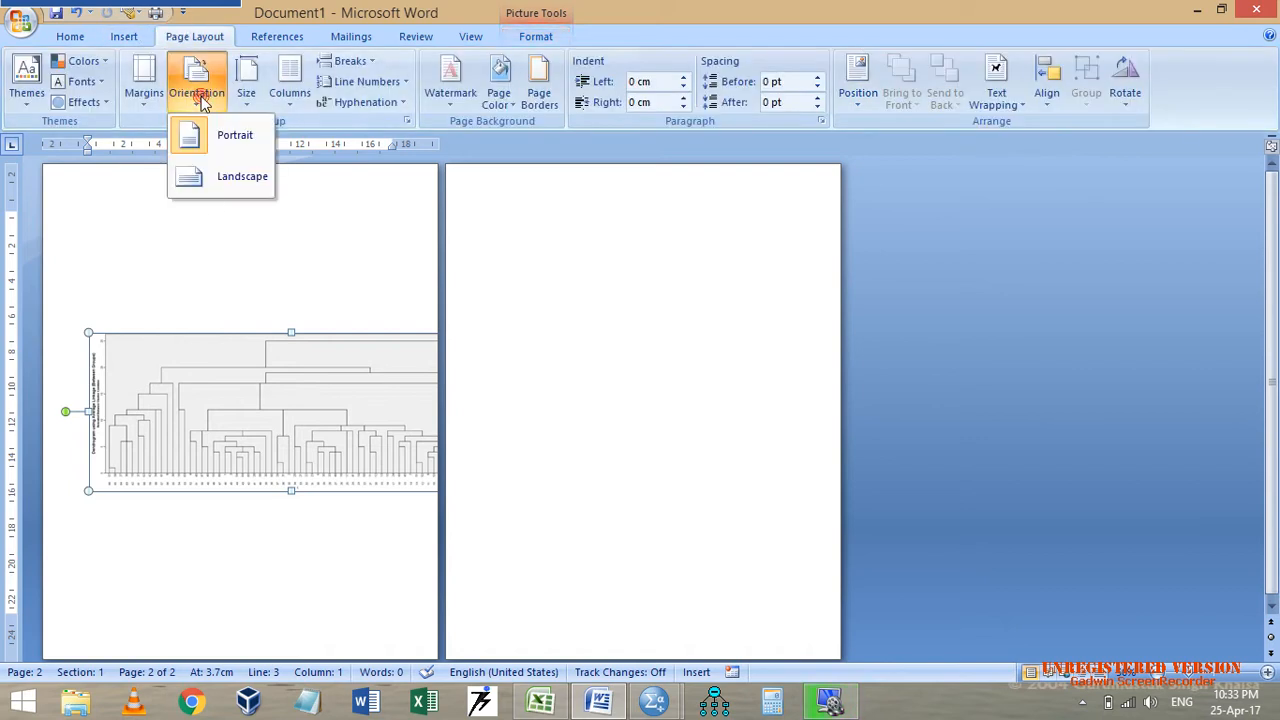
pyautogui.click(215, 178)
pyautogui.click(438, 277)
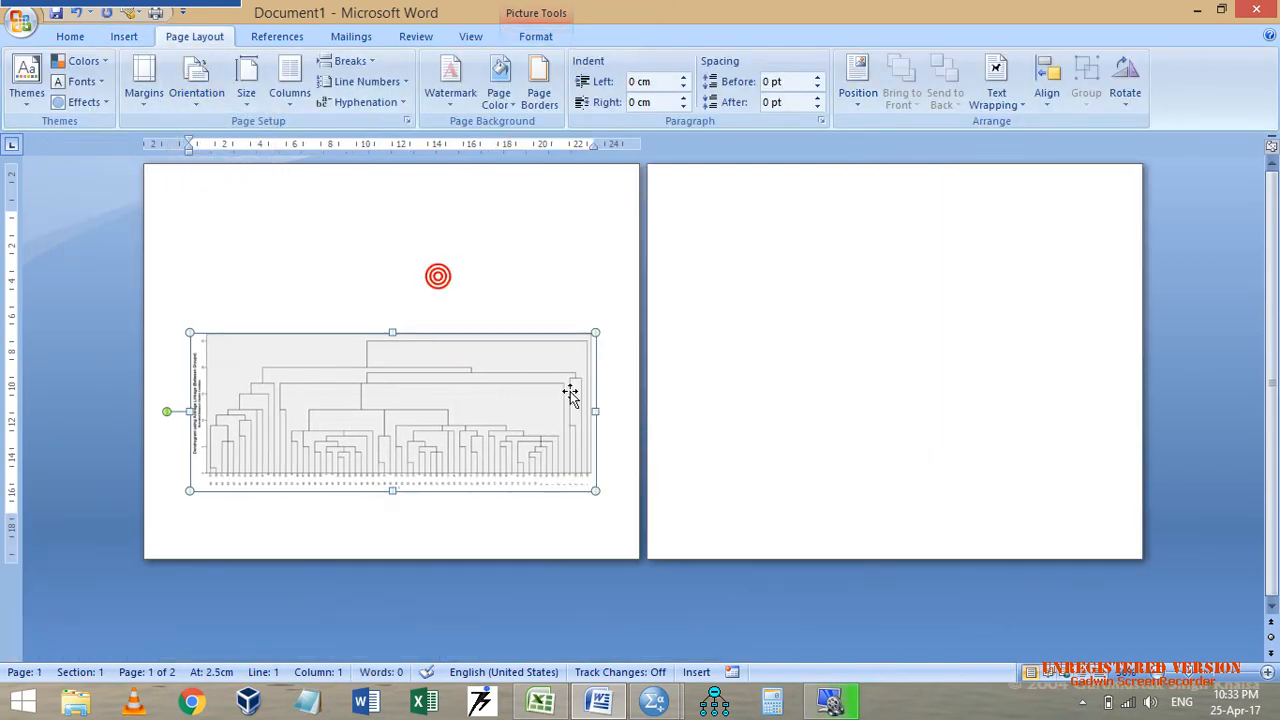
# Enlarge the page and examine how the cases merge into clusters in the dendrogram.
pyautogui.scroll(4, 588, 398)
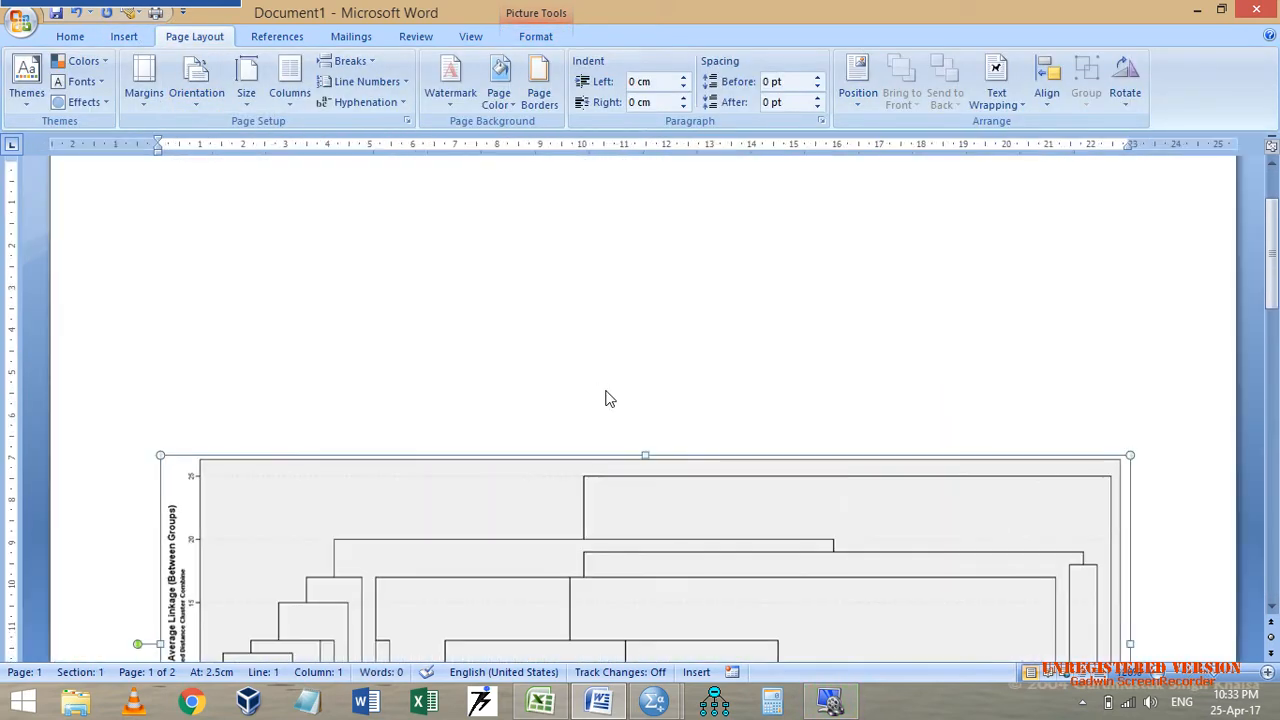
pyautogui.scroll(-5, 610, 399)
pyautogui.scroll(1, 737, 380)
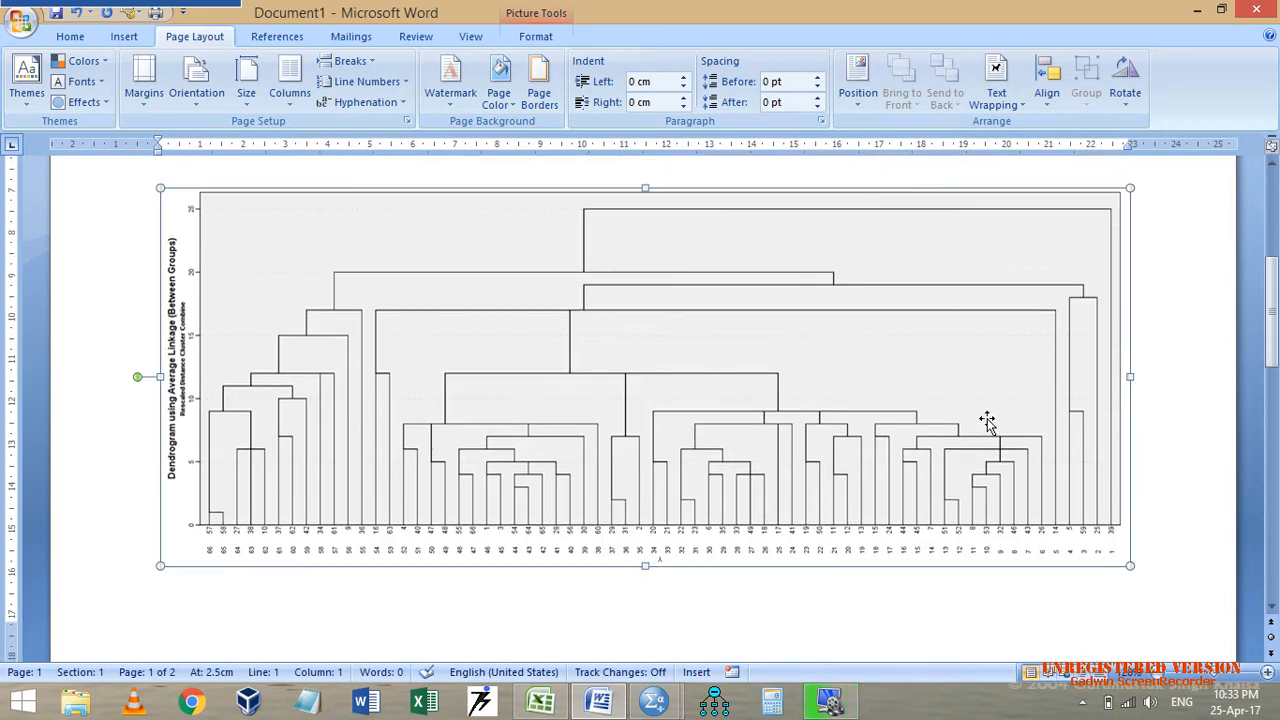
pyautogui.click(1166, 346)
pyautogui.scroll(2, 860, 280)
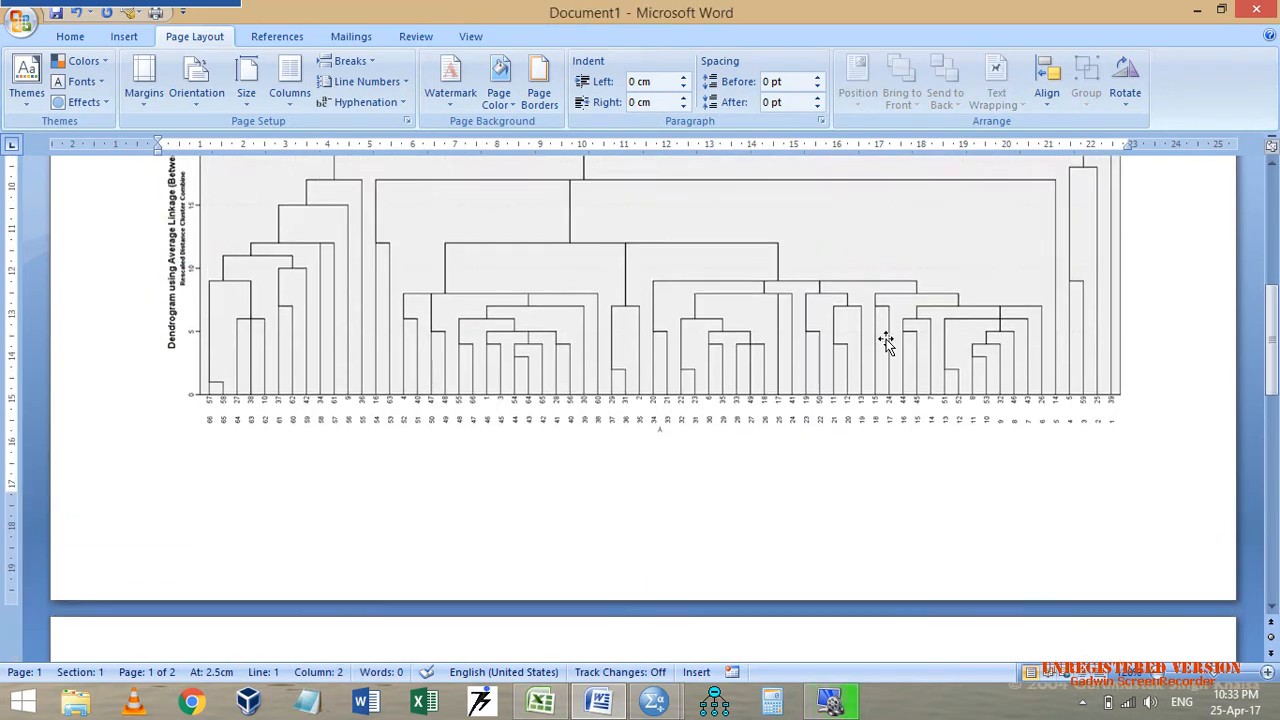
pyautogui.scroll(2, 886, 342)
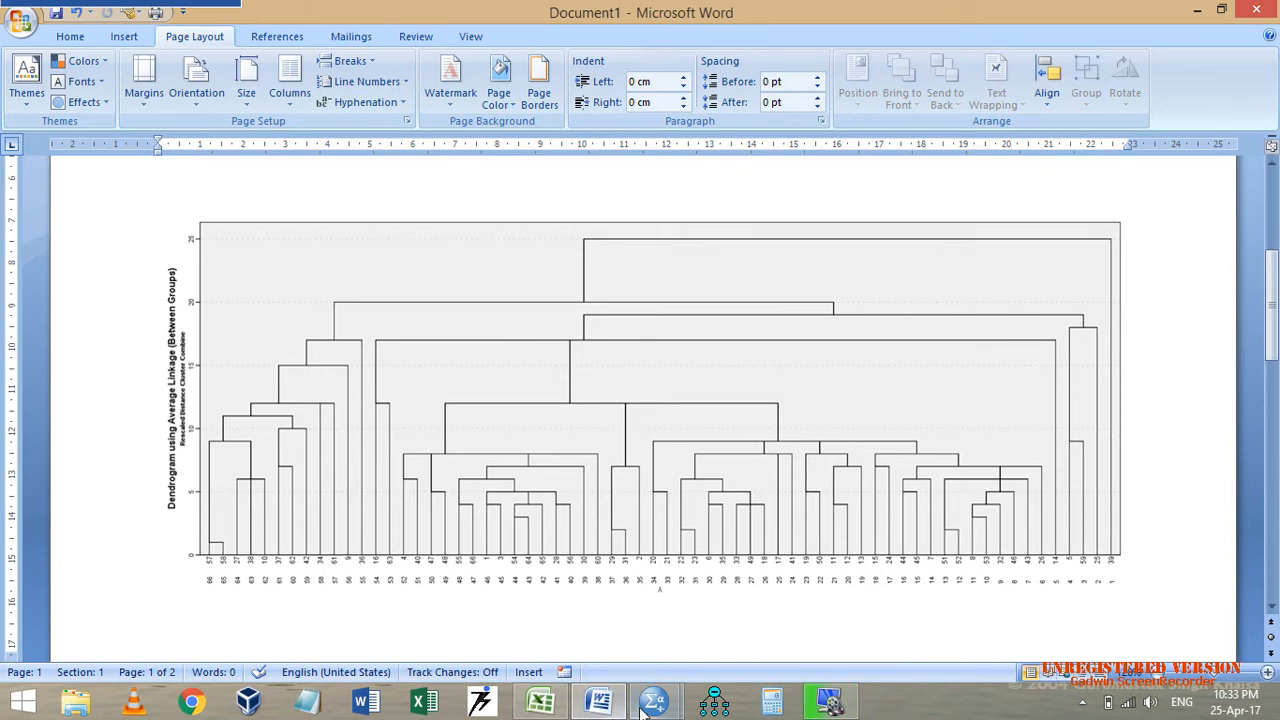
# Switch to the SPSS output window and examine which cases join last at the lower end of the dendrogram.
pyautogui.moveTo(652, 700)
pyautogui.click(729, 598)
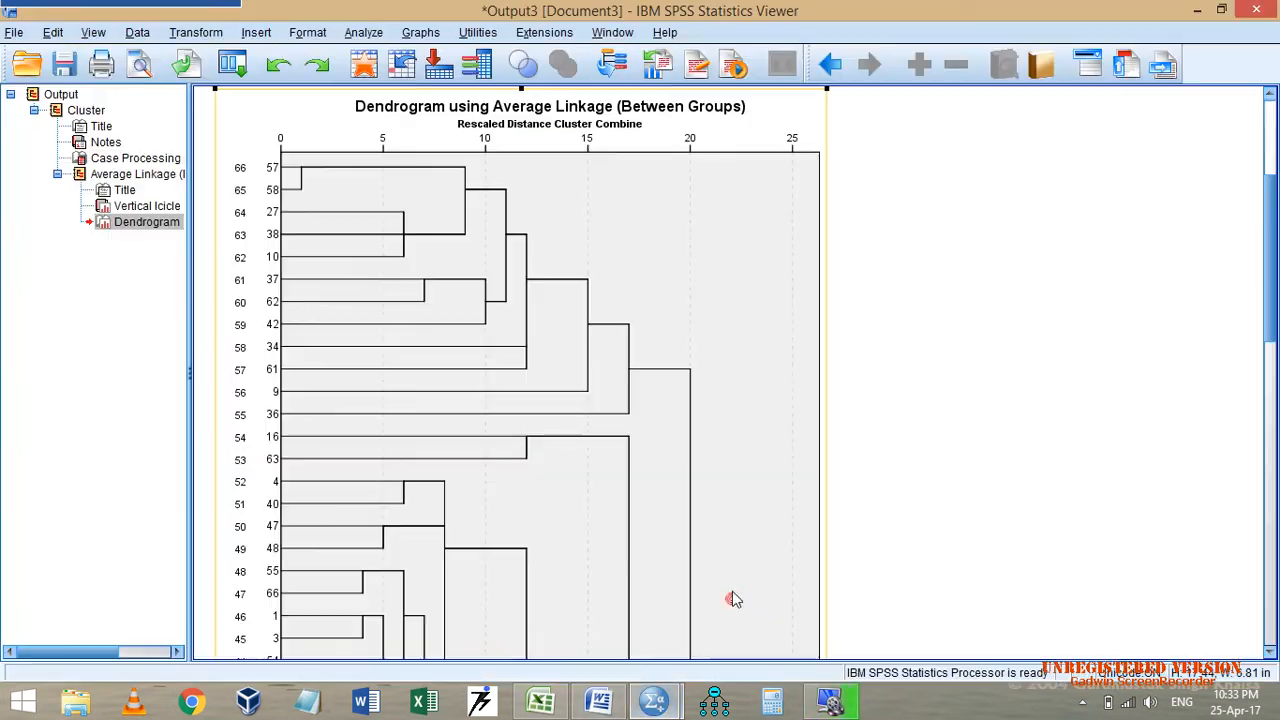
pyautogui.scroll(-12, 495, 454)
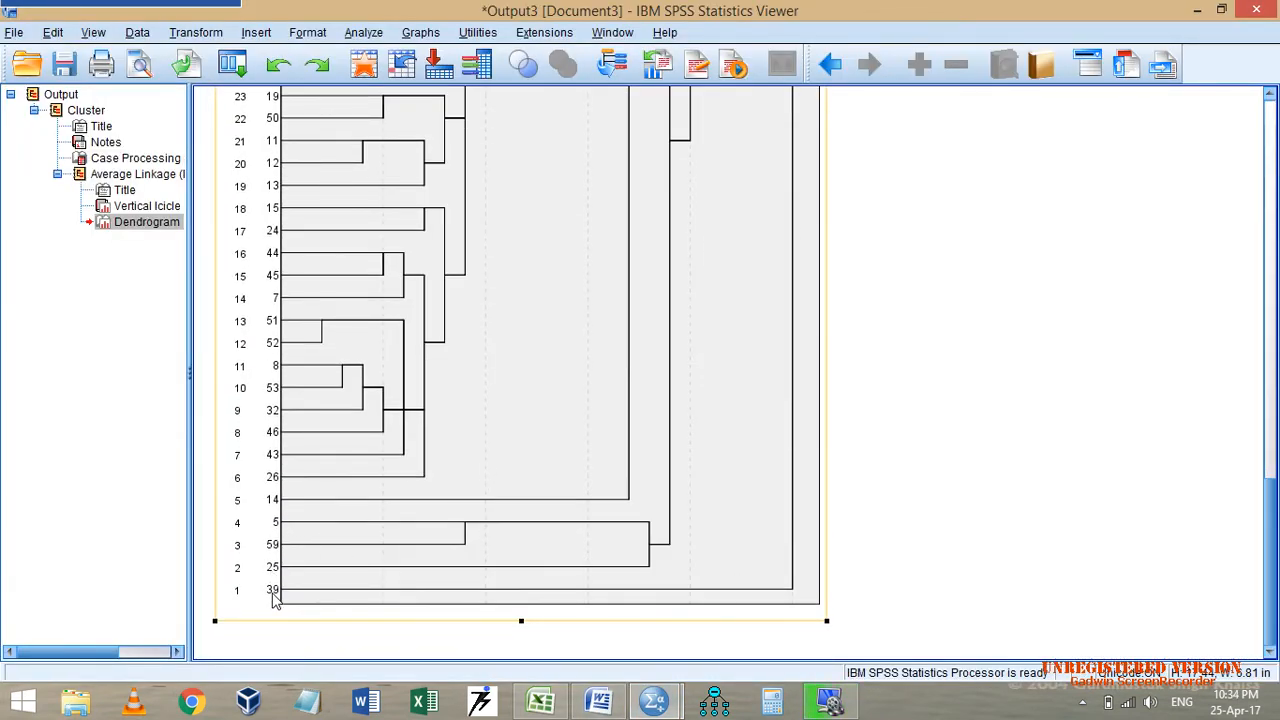
pyautogui.click(278, 553)
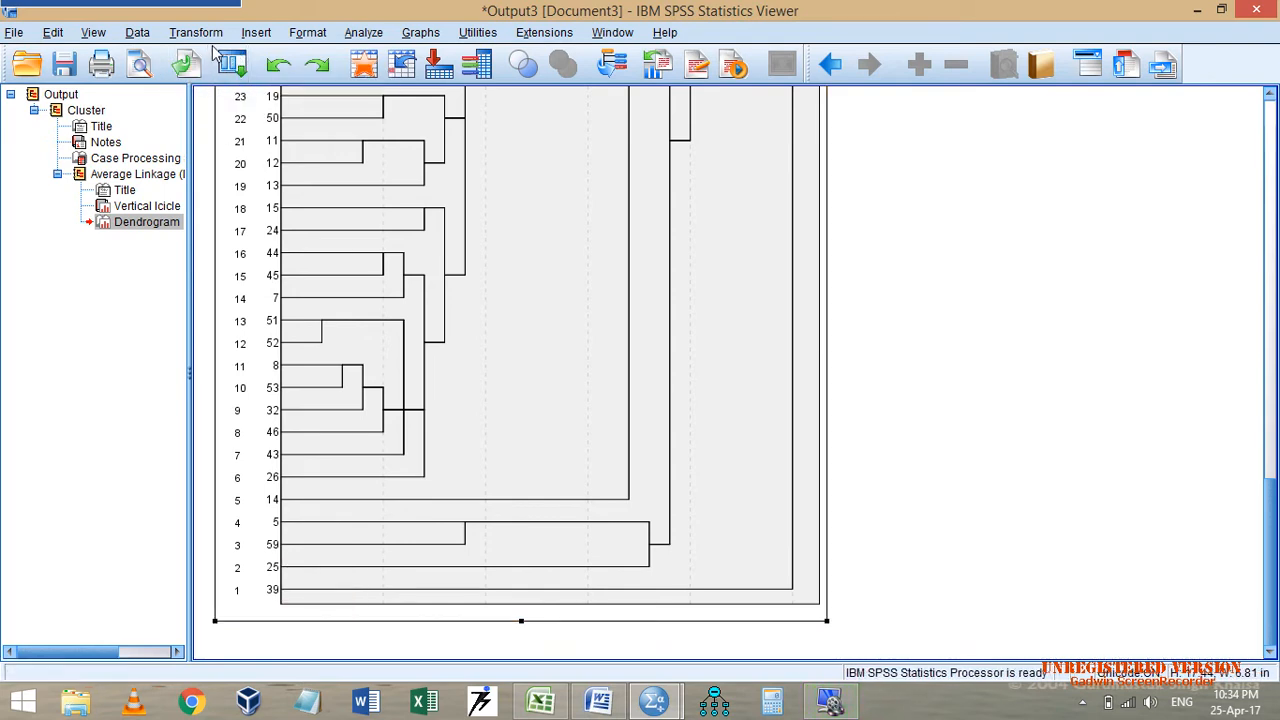
# Open Select Cases and reset it to its default settings.
pyautogui.click(141, 32)
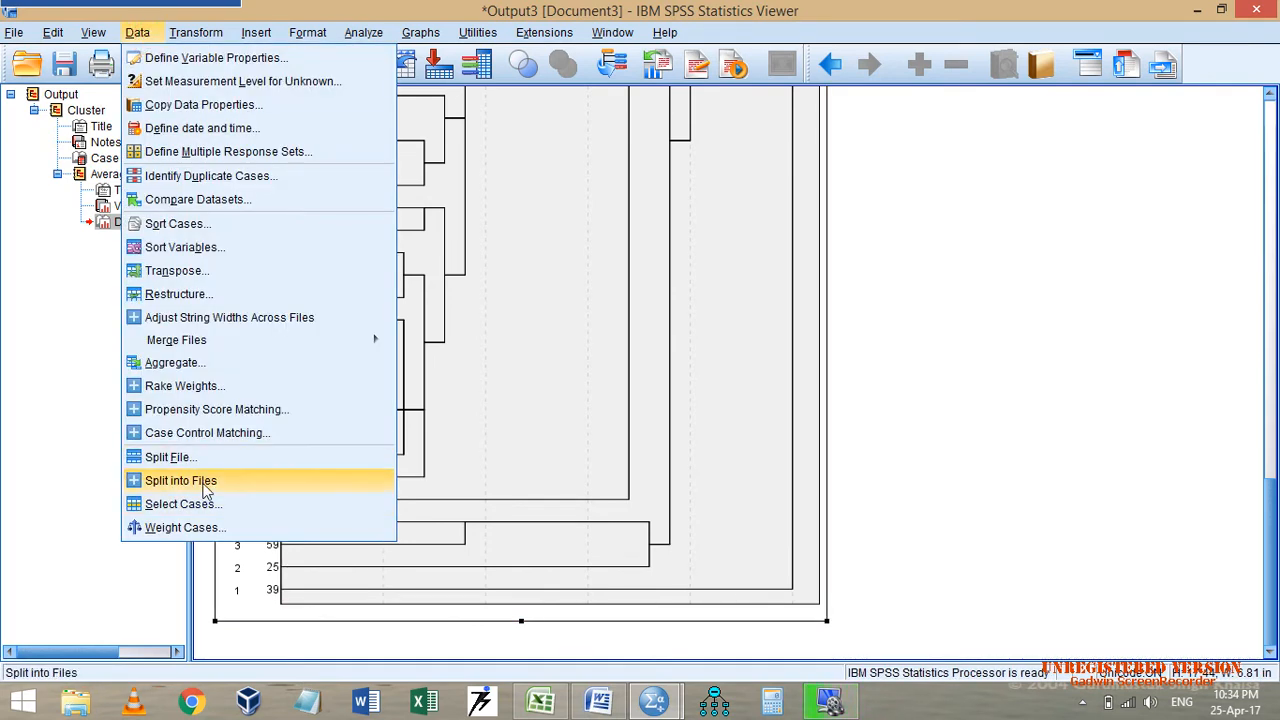
pyautogui.click(203, 503)
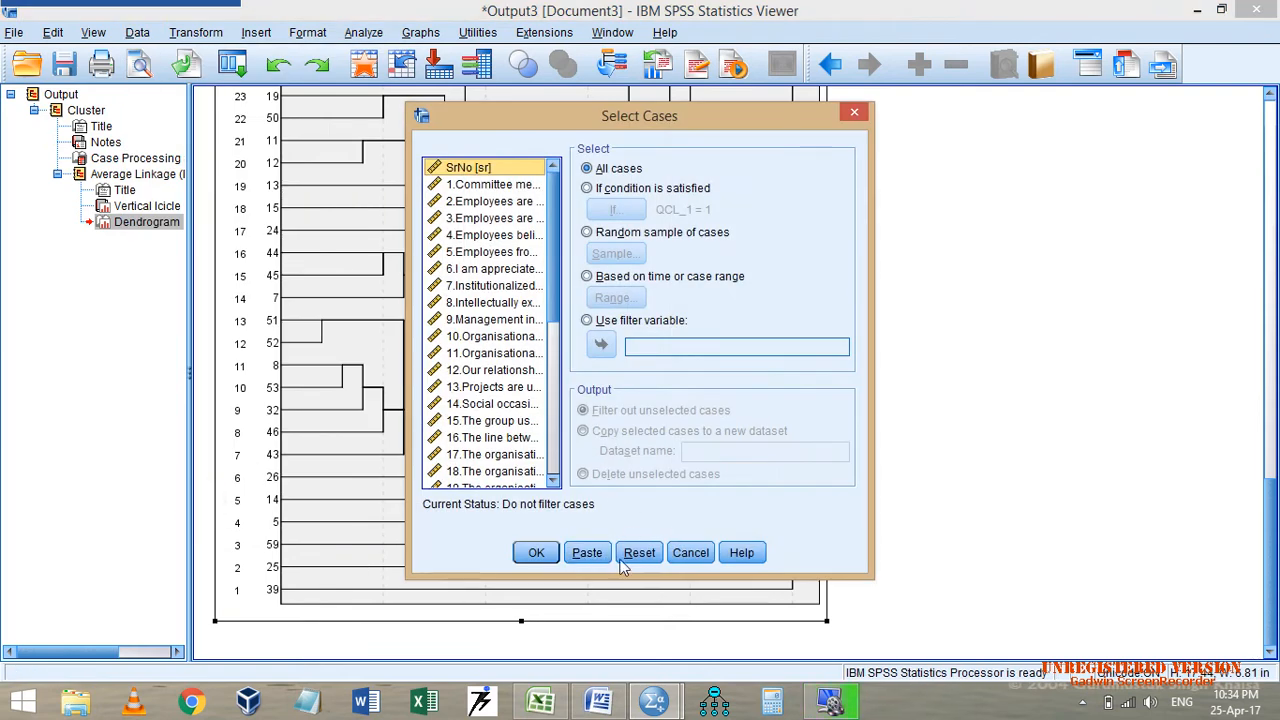
pyautogui.click(637, 554)
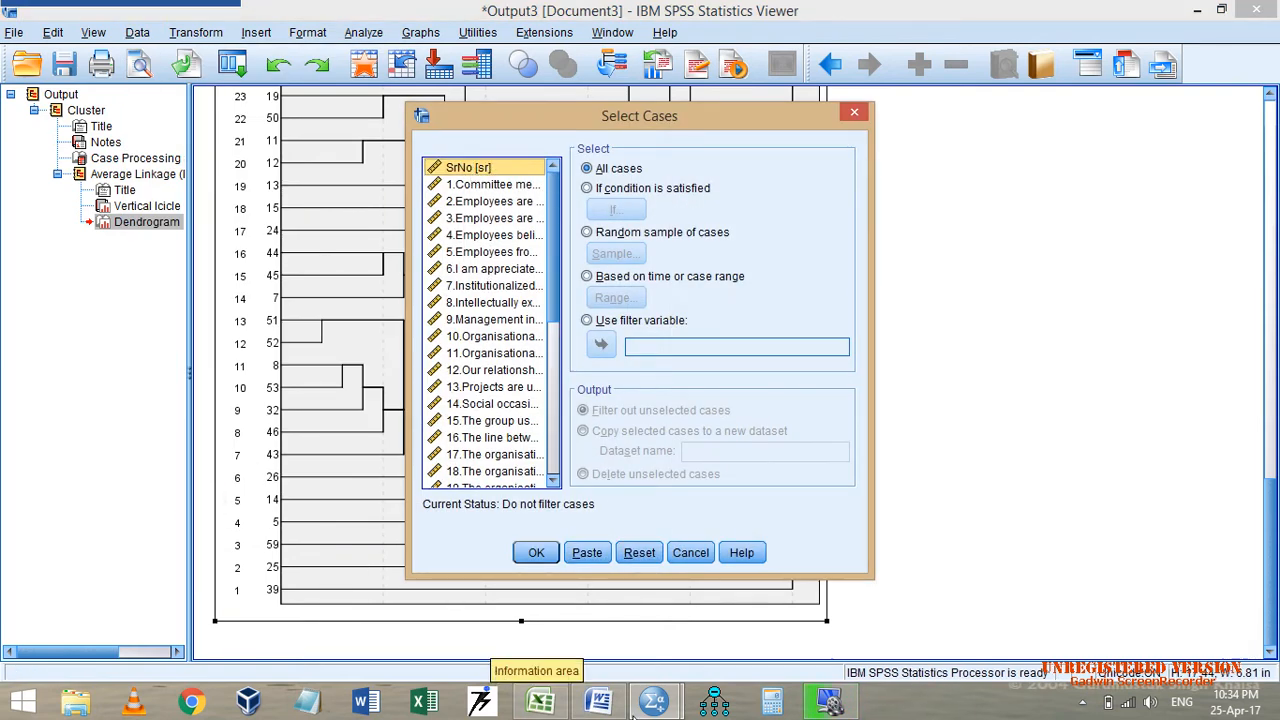
# Look at the case serial numbers in the data editor's Data View, then return to the Select Cases dialog.
pyautogui.moveTo(655, 700)
pyautogui.click(645, 650)
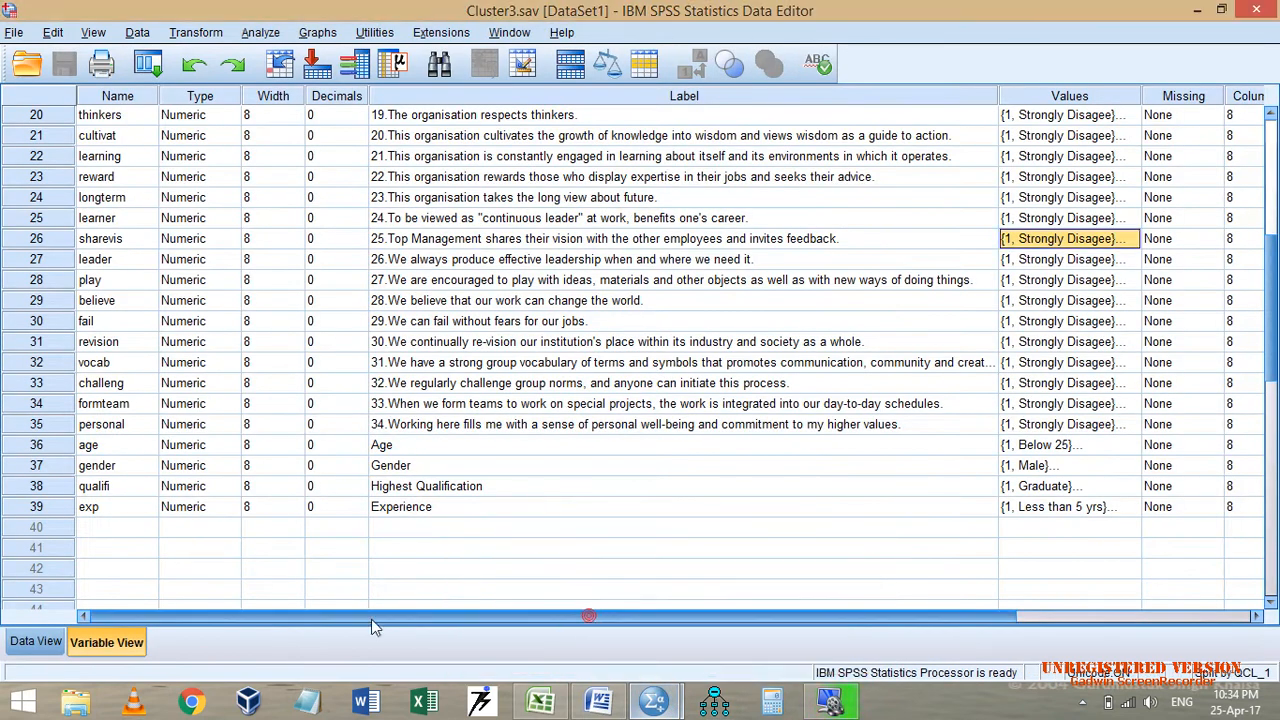
pyautogui.click(20, 641)
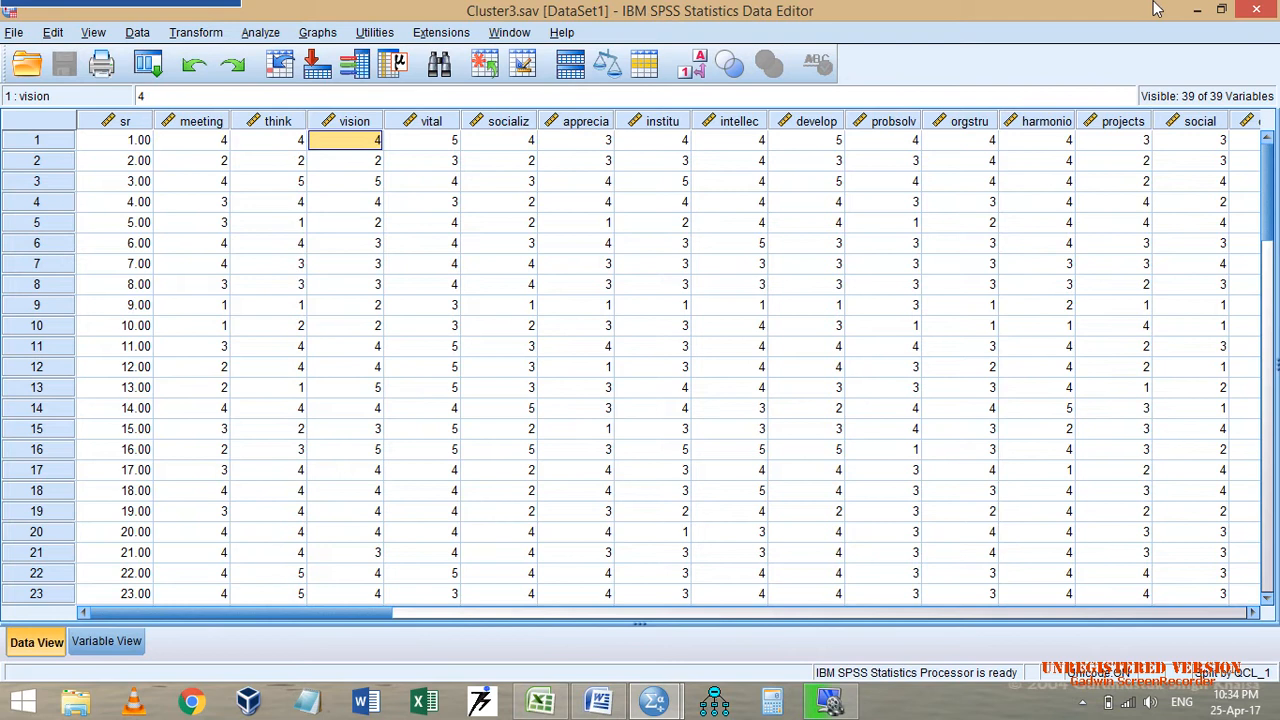
pyautogui.click(1197, 10)
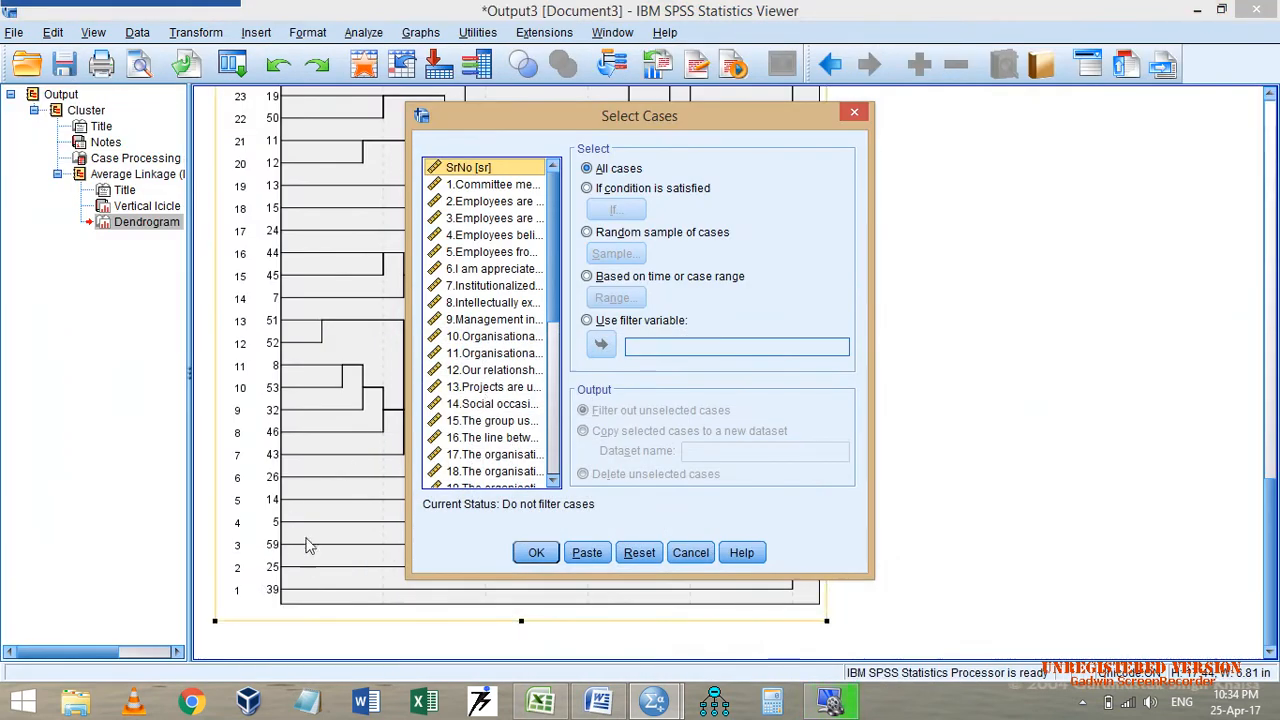
# Set case selection to "If condition is satisfied" and open the condition editor, moved clear of the dendrogram's case labels.
pyautogui.click(648, 190)
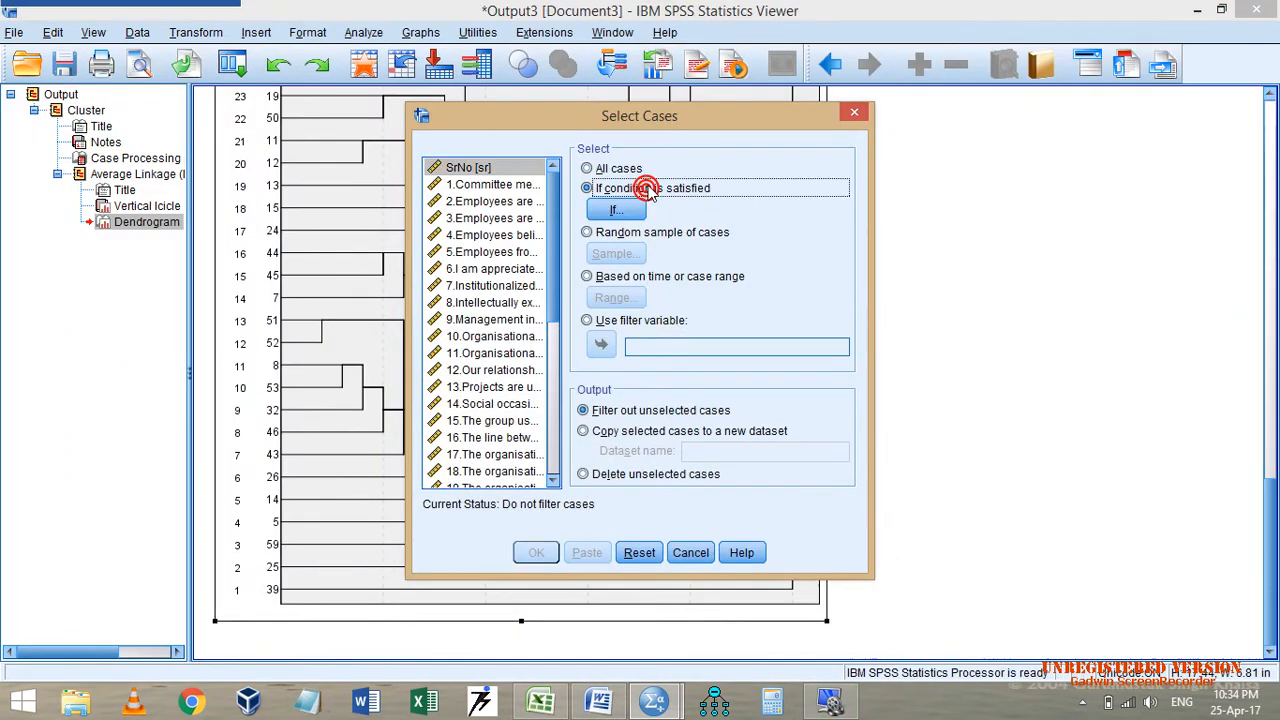
pyautogui.click(618, 208)
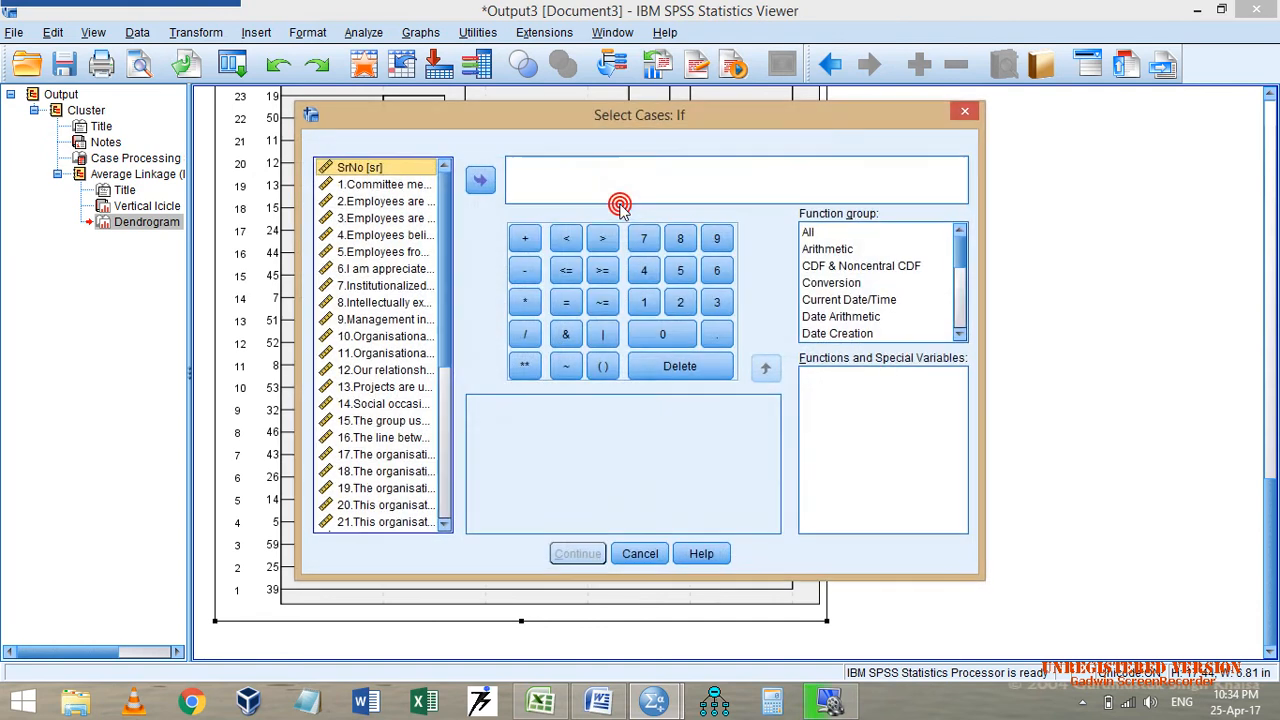
pyautogui.moveTo(503, 121); pyautogui.dragTo(687, 114)
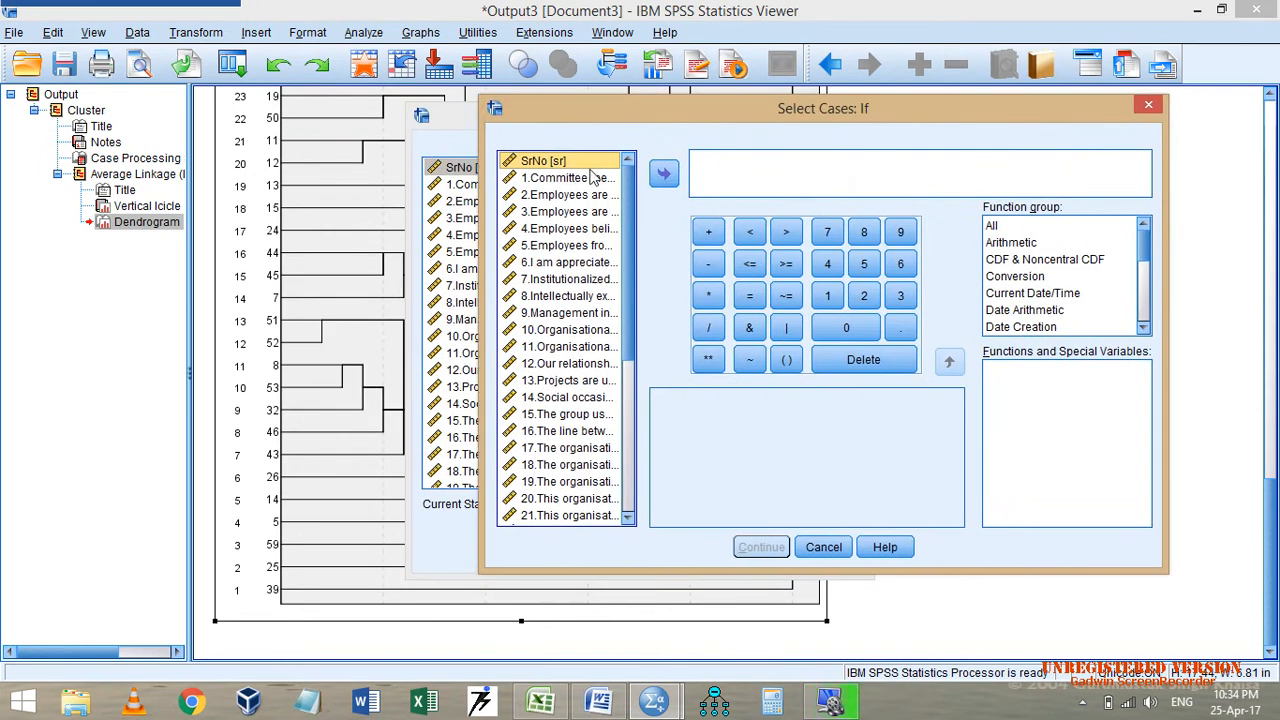
pyautogui.click(663, 174)
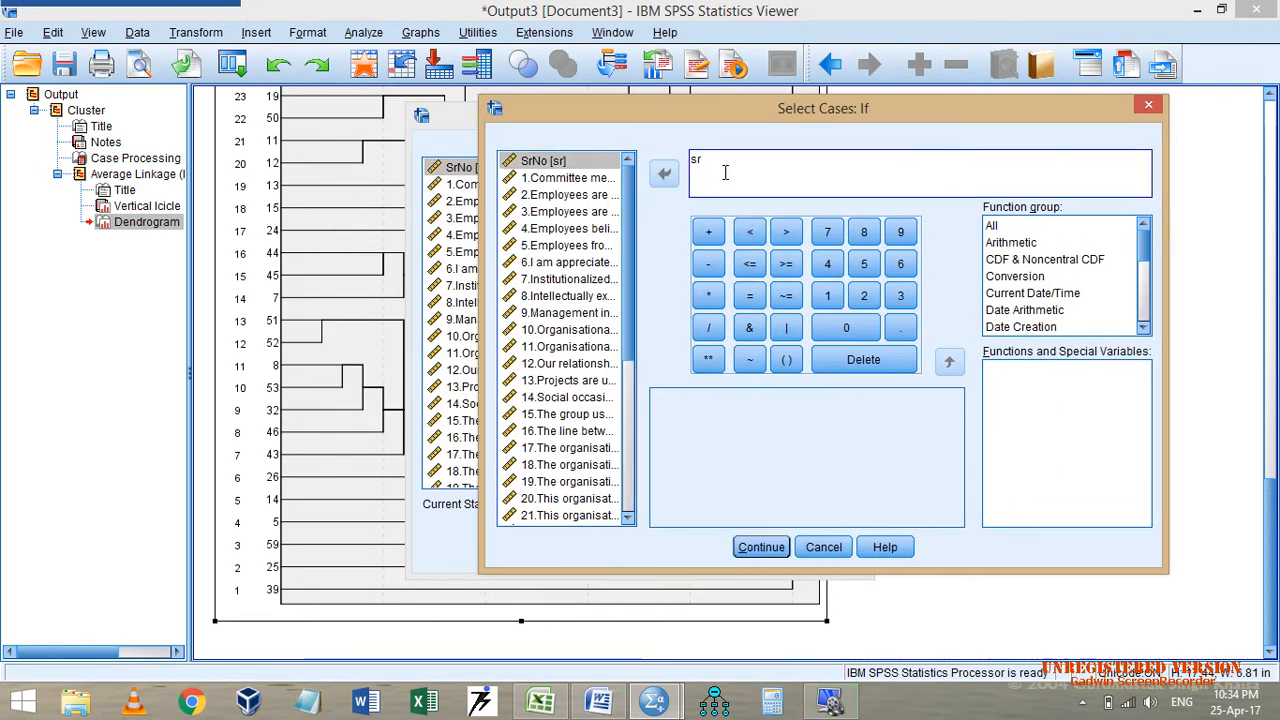
pyautogui.click(787, 298)
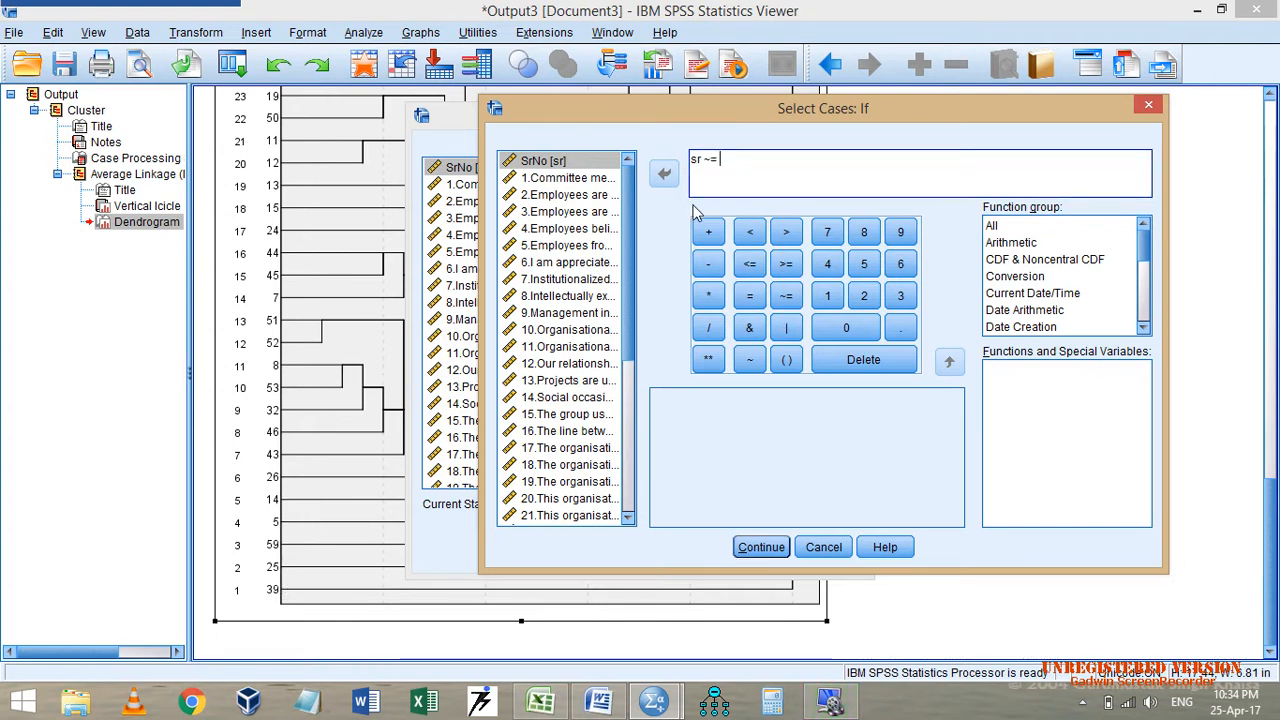
pyautogui.write('5')
pyautogui.click(749, 328)
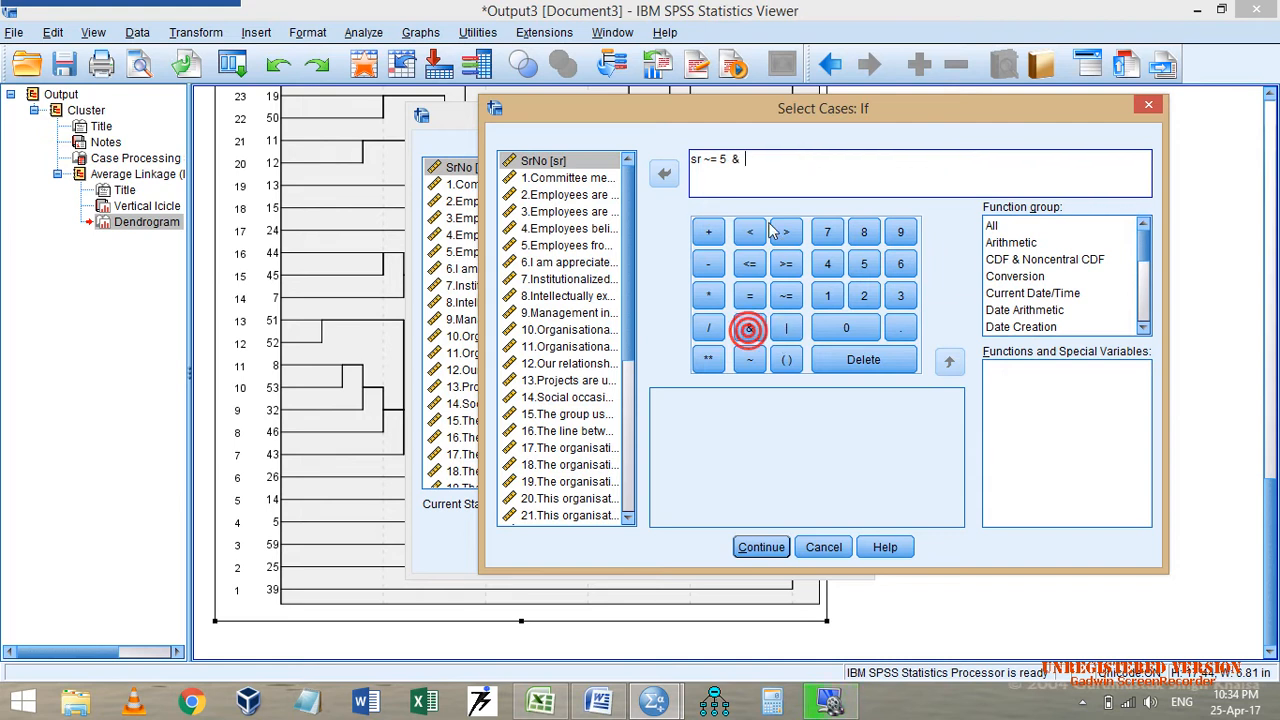
pyautogui.moveTo(757, 157); pyautogui.dragTo(662, 163)
pyautogui.press('BackSpace')
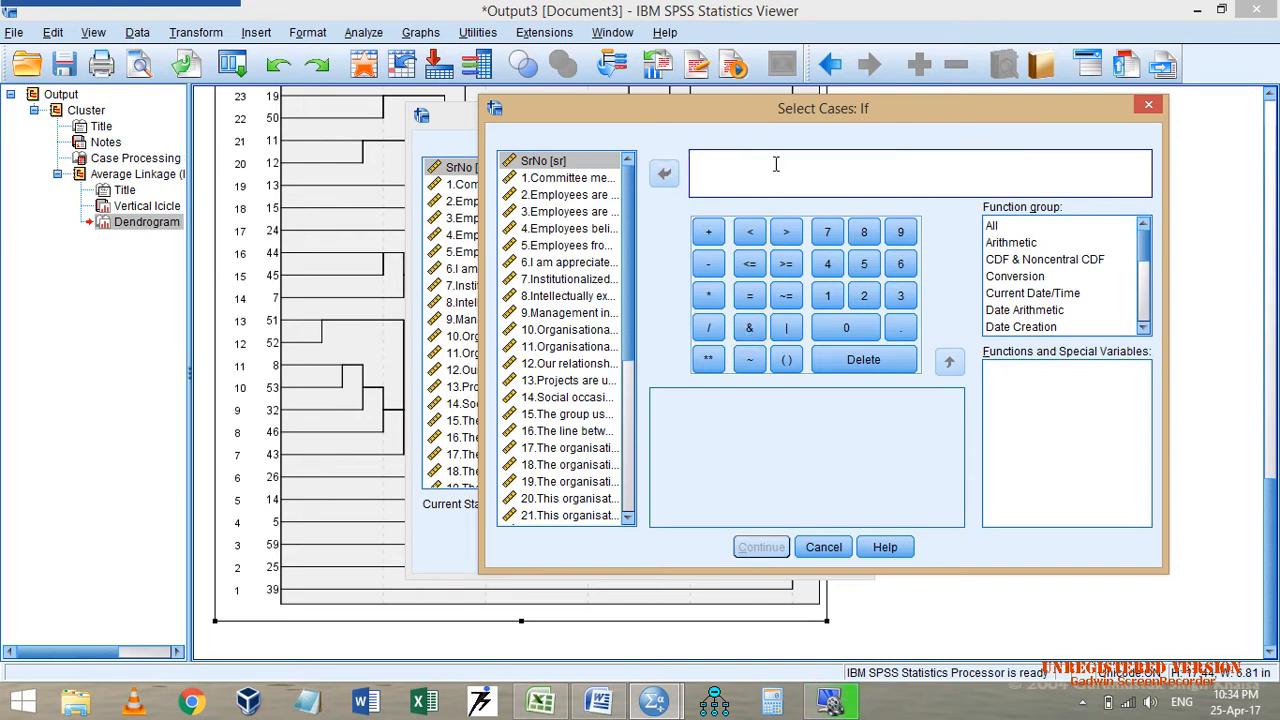
# Begin the selection condition with the SrNo variable as "sr ~= 5 &".
pyautogui.click(590, 163)
pyautogui.click(664, 173)
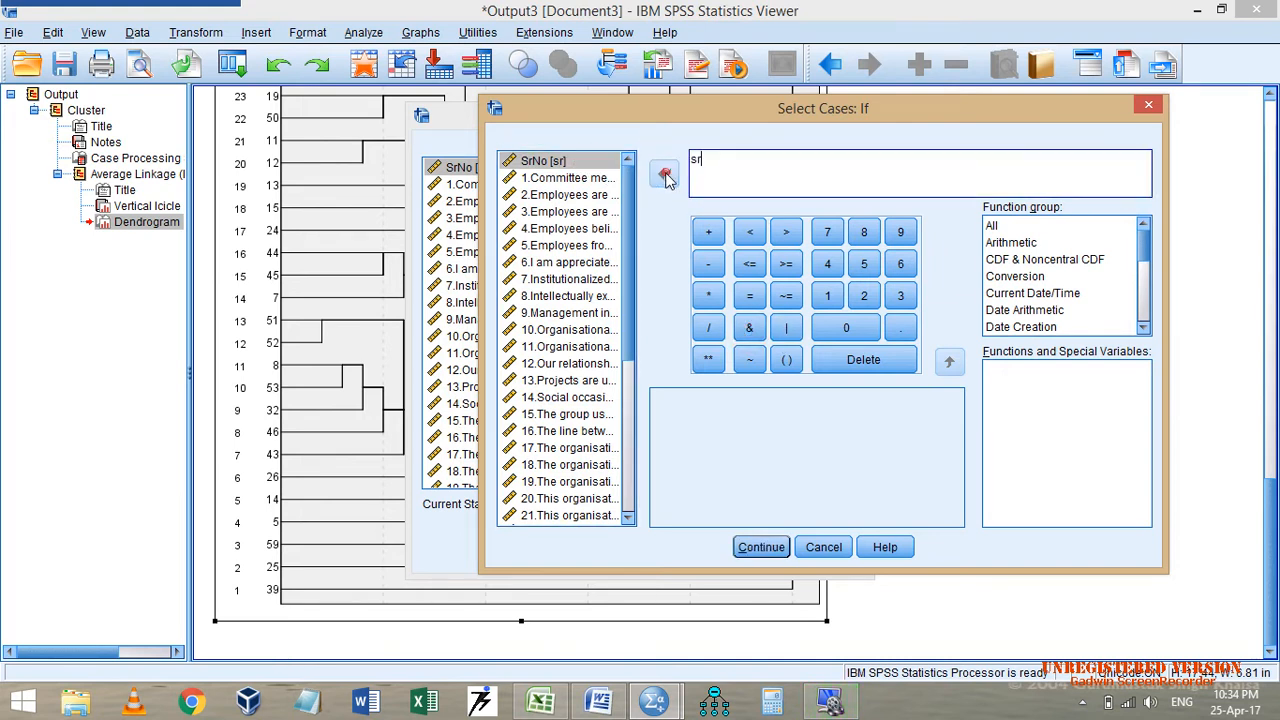
pyautogui.click(786, 296)
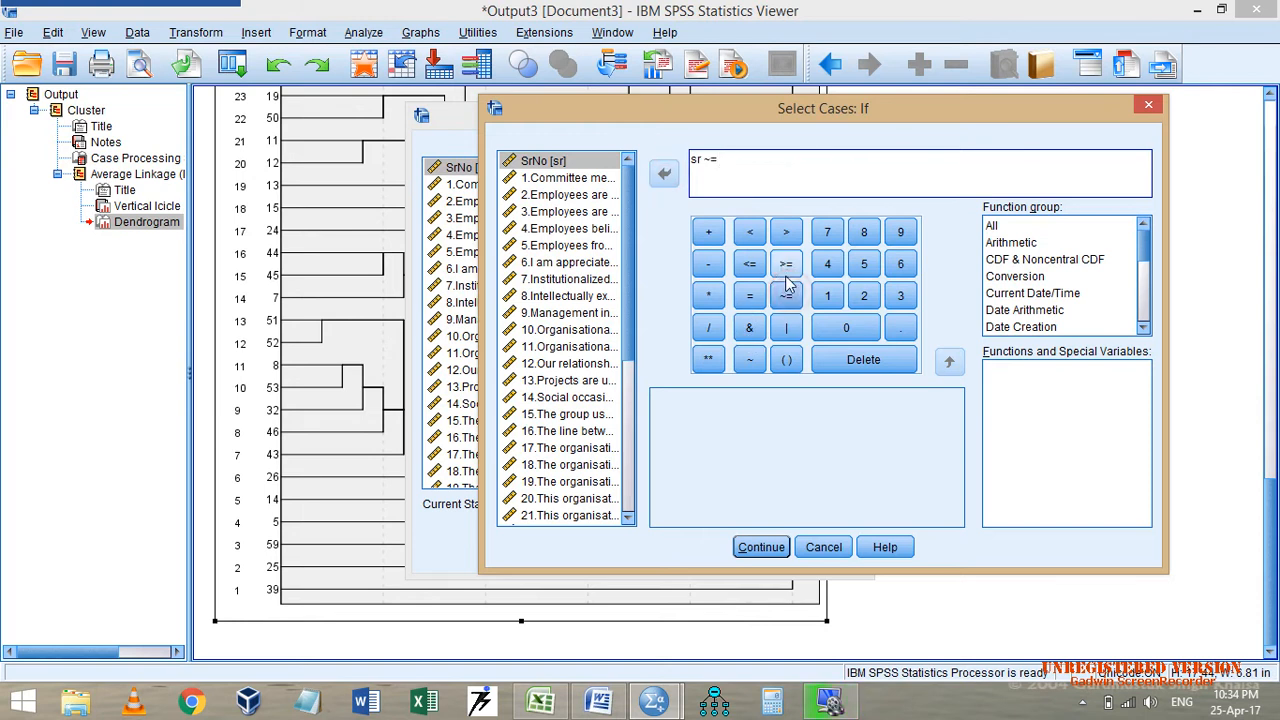
pyautogui.click(866, 268)
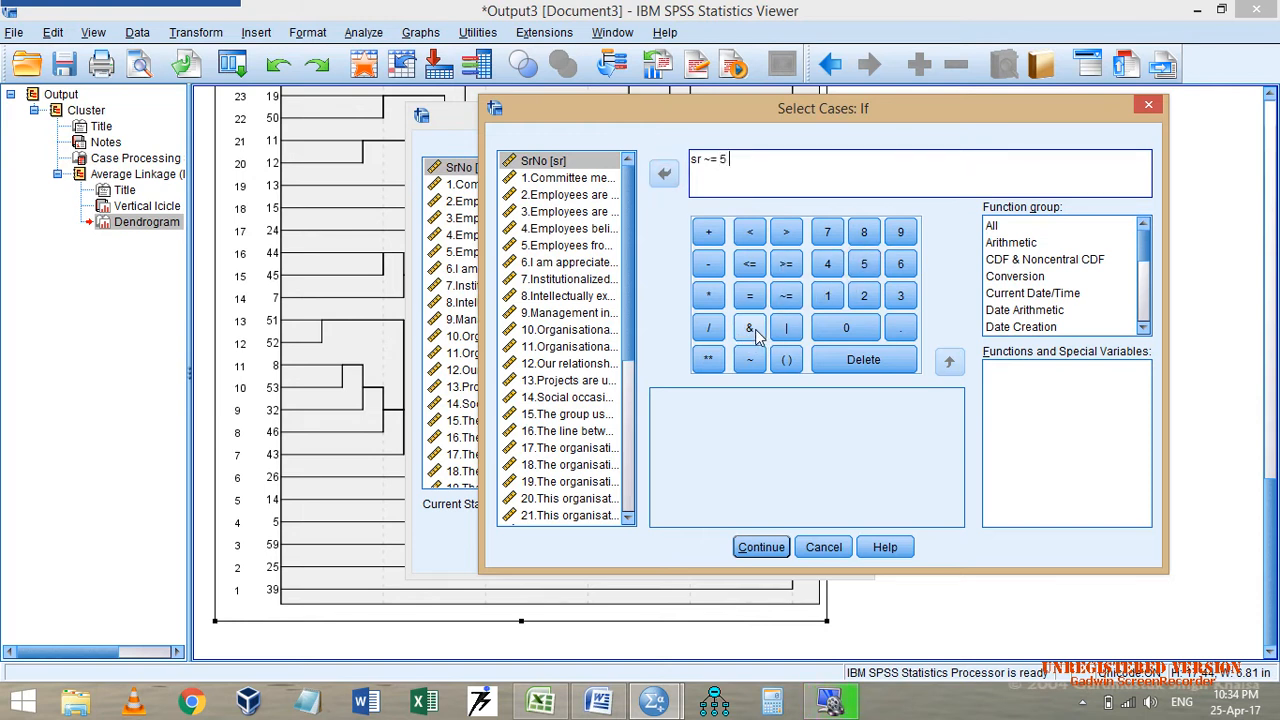
pyautogui.click(751, 328)
# Copy the "sr ~= 5 &" term and paste it four times at the end of the condition.
pyautogui.moveTo(756, 160); pyautogui.dragTo(666, 163)
pyautogui.hotkey('ctrl', 'c')
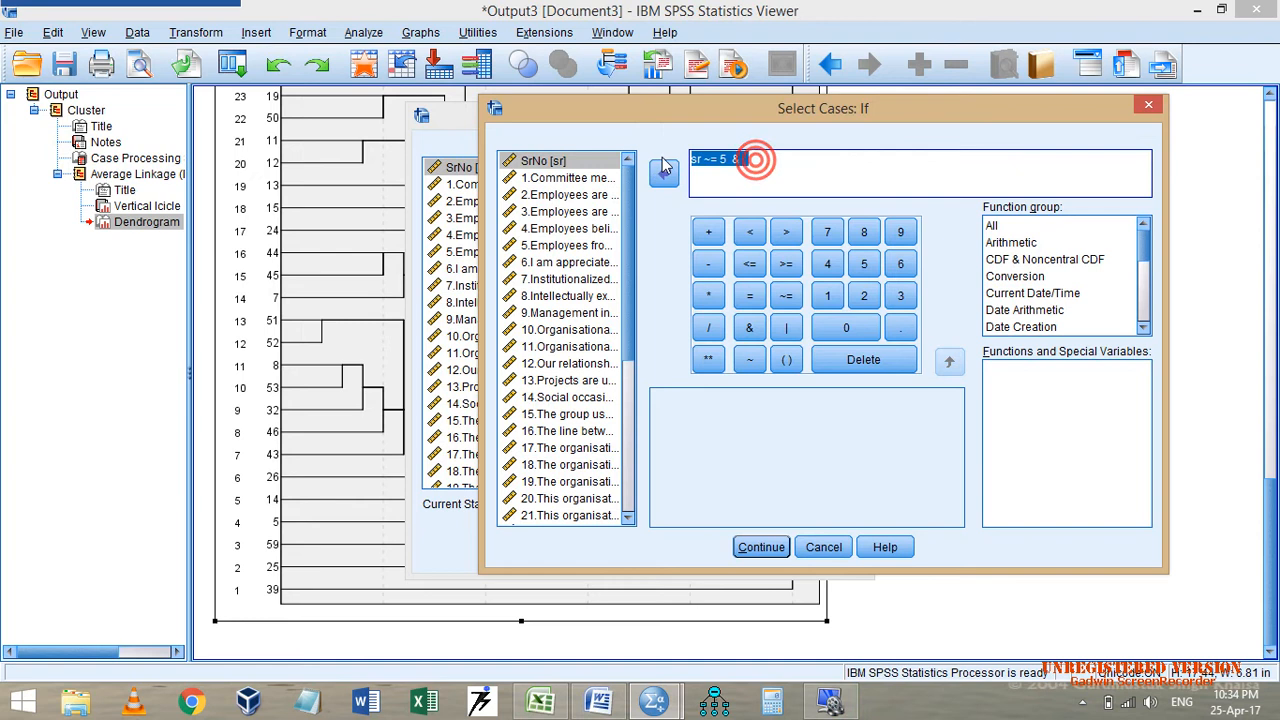
pyautogui.click(773, 163)
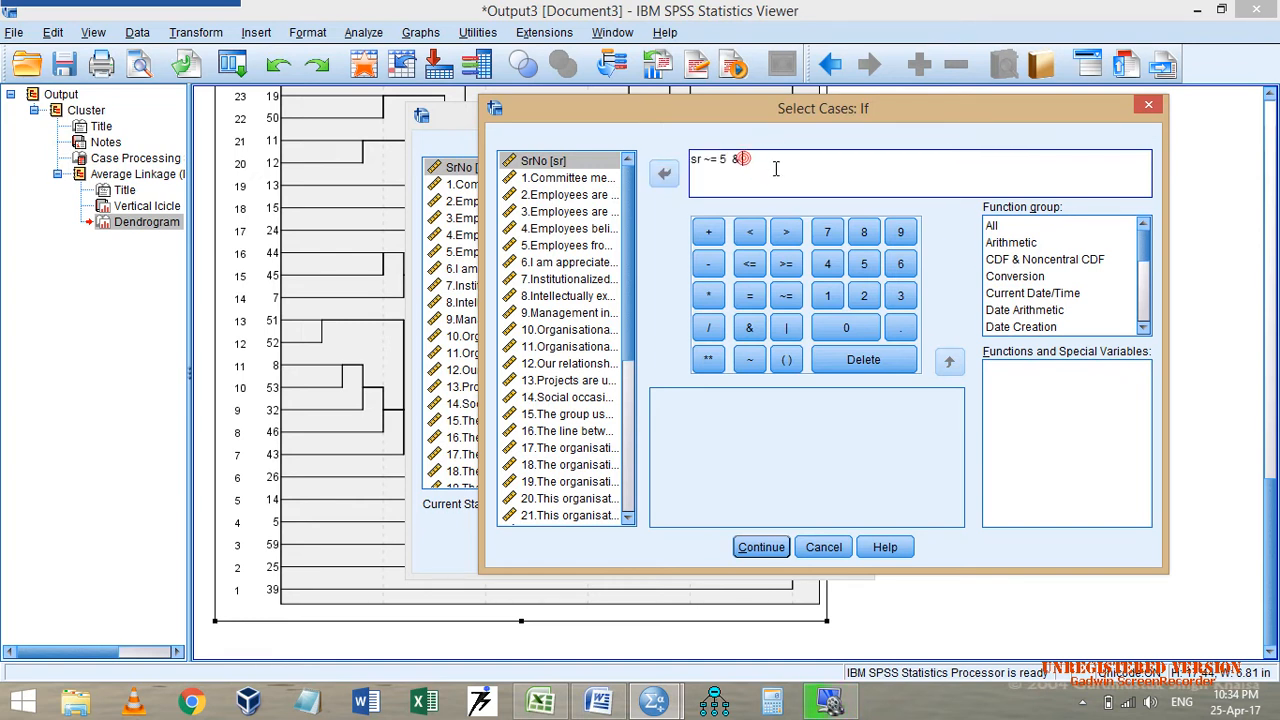
pyautogui.hotkey('ctrl', 'v')
pyautogui.hotkey('ctrl', 'v')
pyautogui.hotkey('ctrl', 'v')
pyautogui.hotkey('ctrl', 'v')
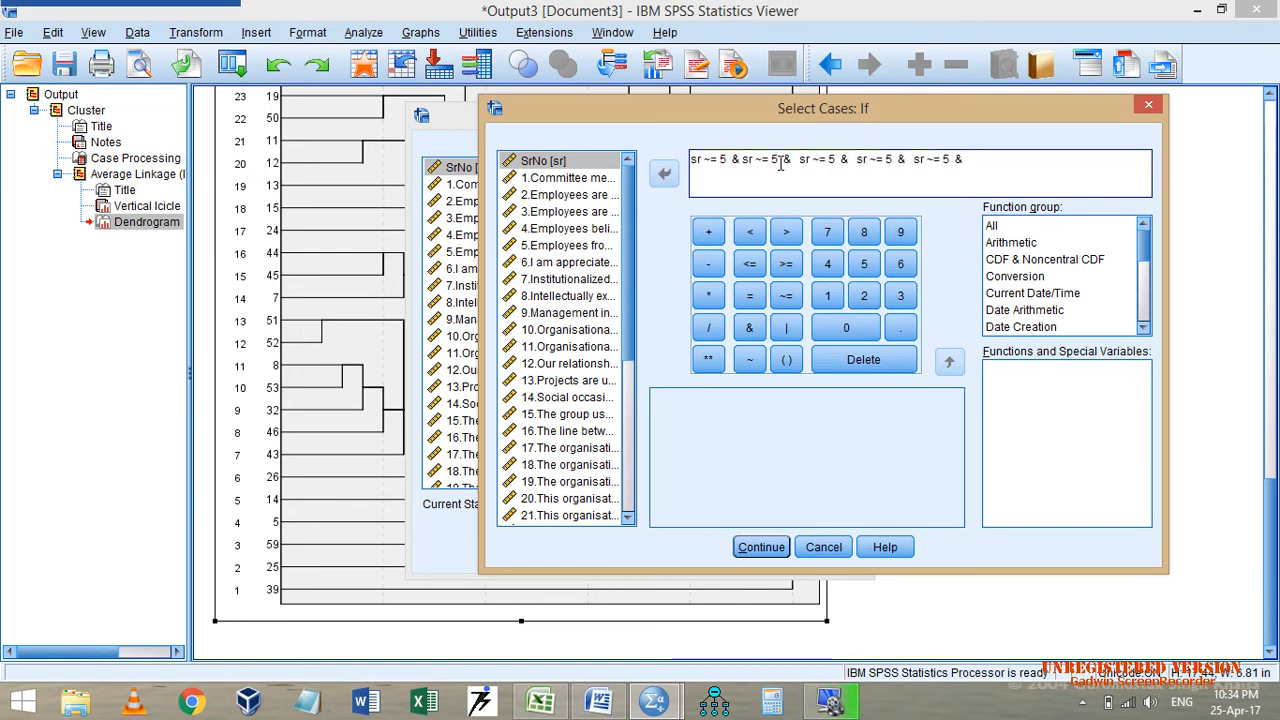
# Change the case numbers in the second, third and fourth terms to 59, 25 and 39.
pyautogui.doubleClick(775, 160)
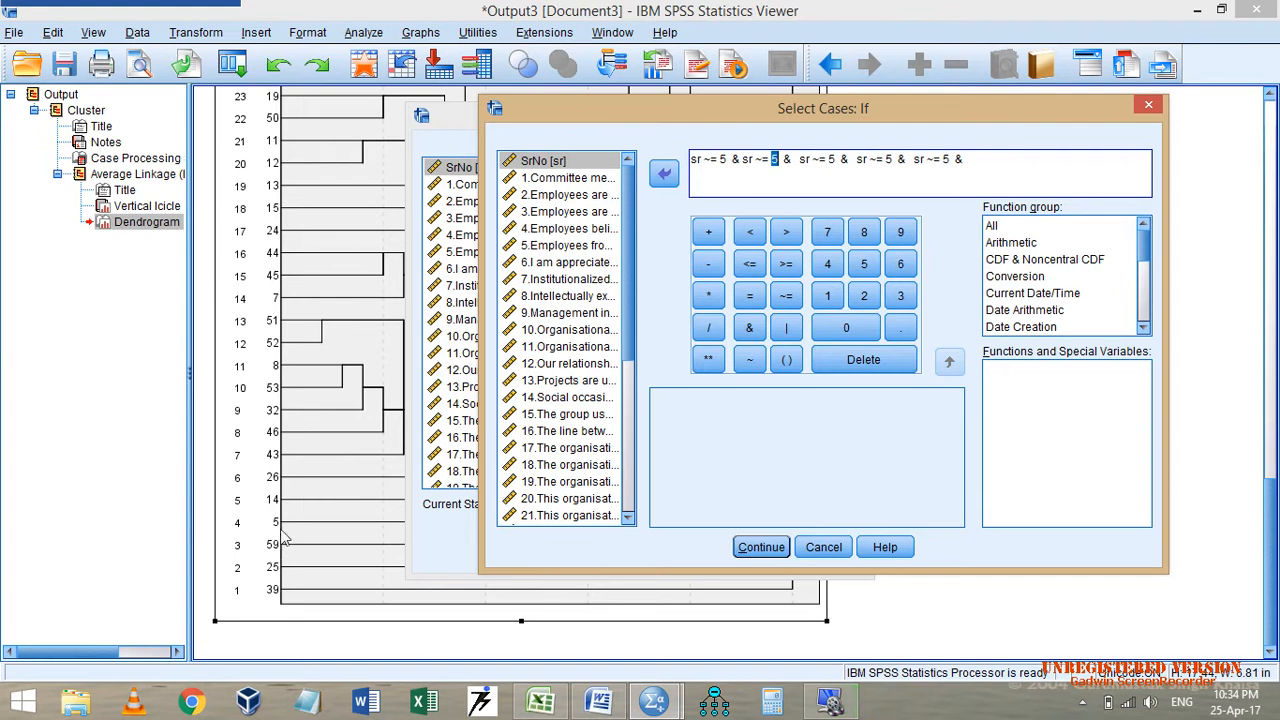
pyautogui.click(779, 160)
pyautogui.write('9')
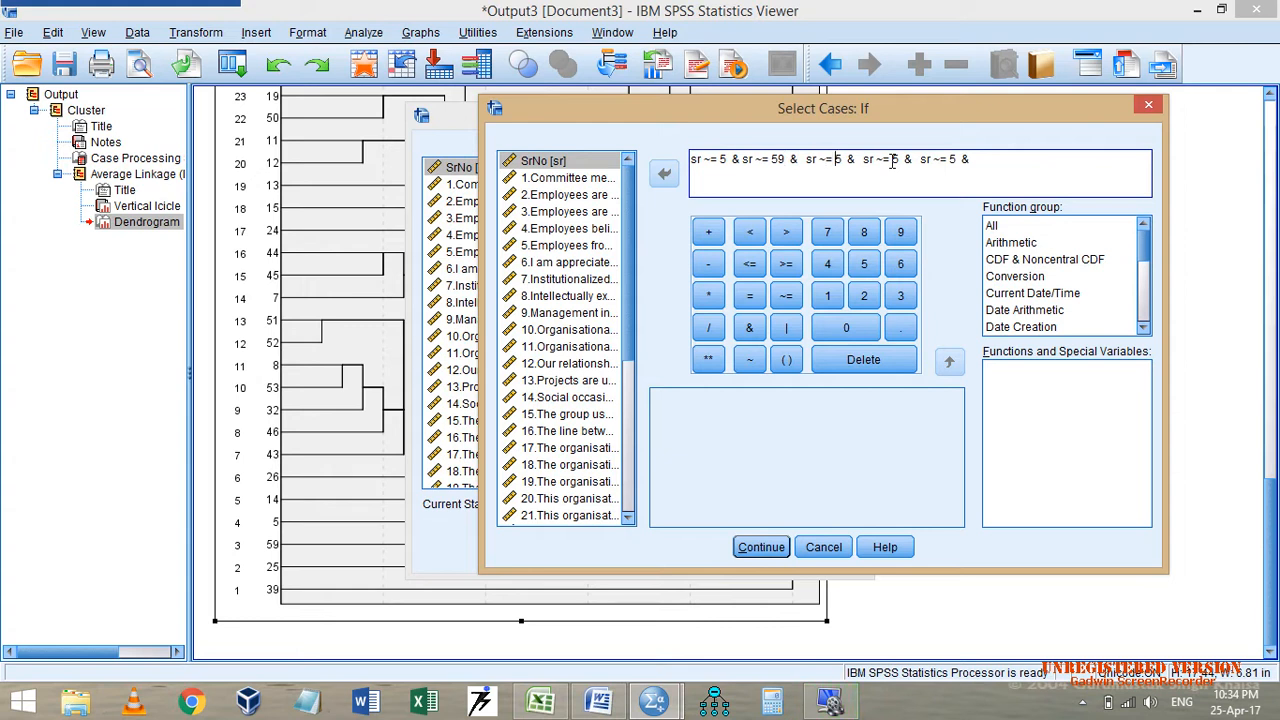
pyautogui.write('2')
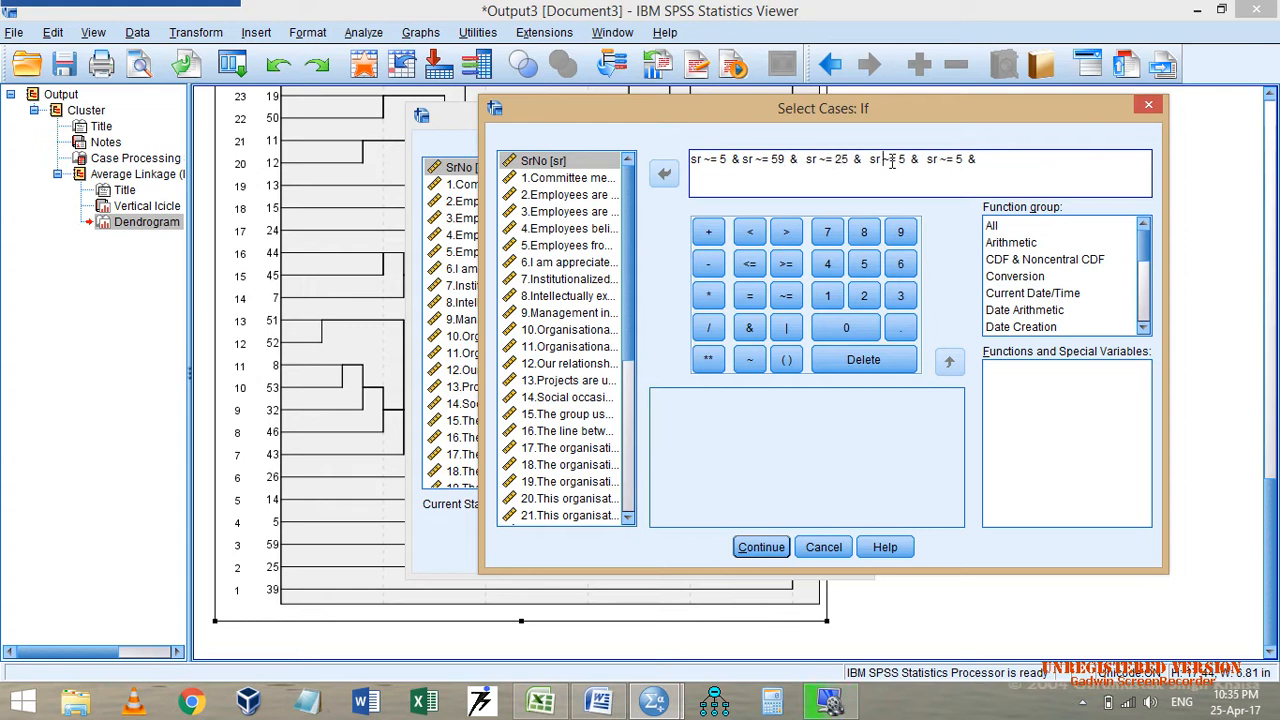
pyautogui.hotkey('shift', 'Left')
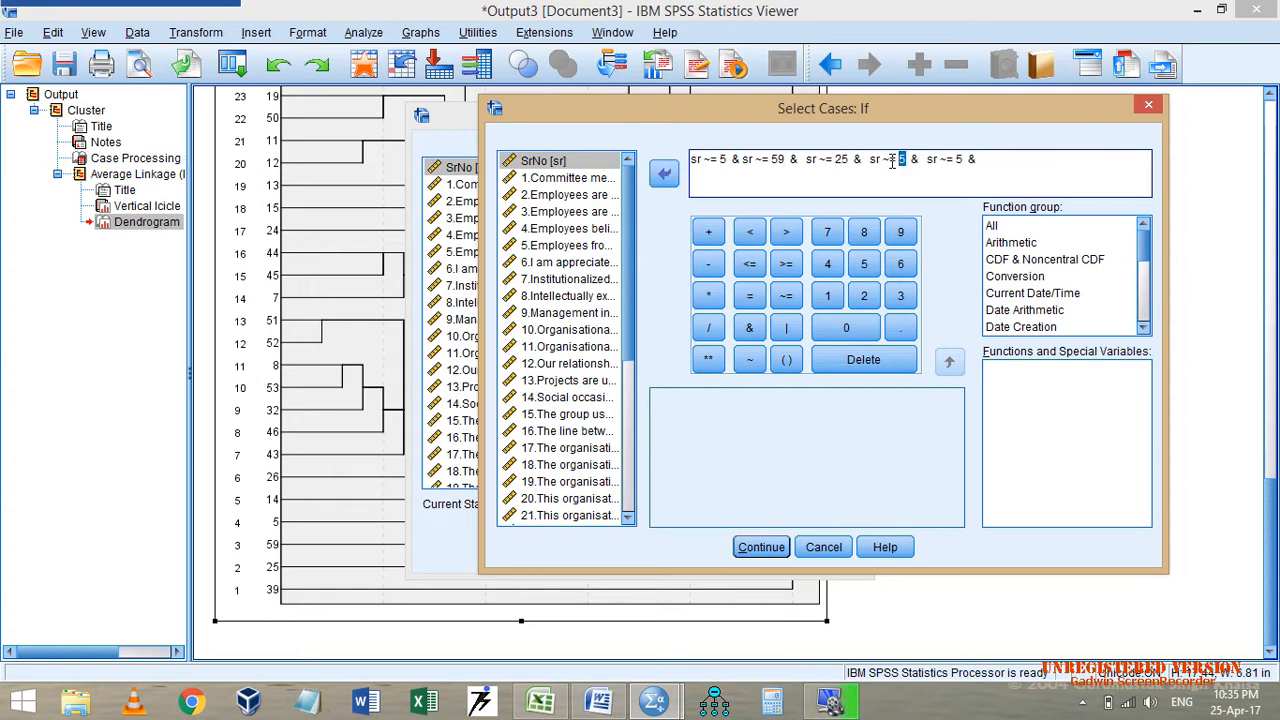
pyautogui.write('39')
# Delete the surplus final term and trailing "&" after "sr ~= 39", and apply the case selection.
pyautogui.hotkey('shift', 'Right')
pyautogui.hotkey('shift', 'Right')
pyautogui.hotkey('shift', 'Right')
pyautogui.hotkey('shift', 'Right')
pyautogui.hotkey('shift', 'Right')
pyautogui.hotkey('shift', 'Right')
pyautogui.hotkey('shift', 'Right')
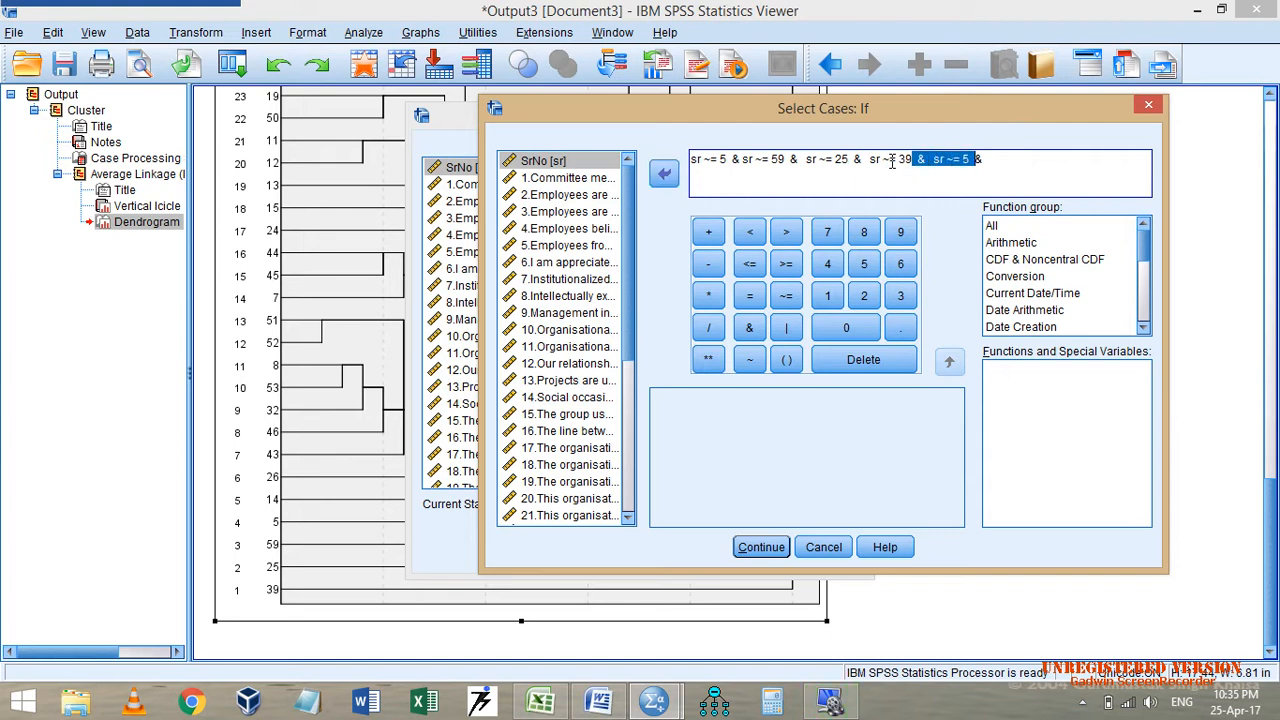
pyautogui.hotkey('shift', 'Right')
pyautogui.hotkey('shift', 'Right')
pyautogui.press('Delete')
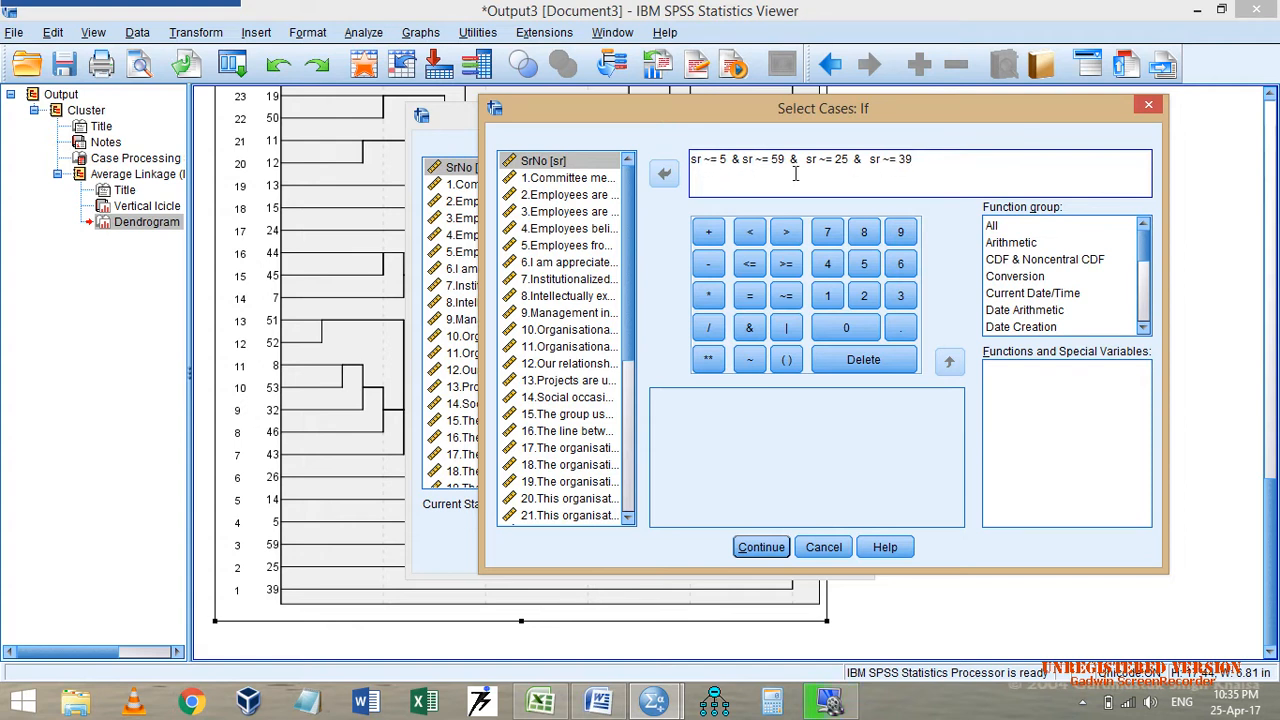
pyautogui.click(761, 547)
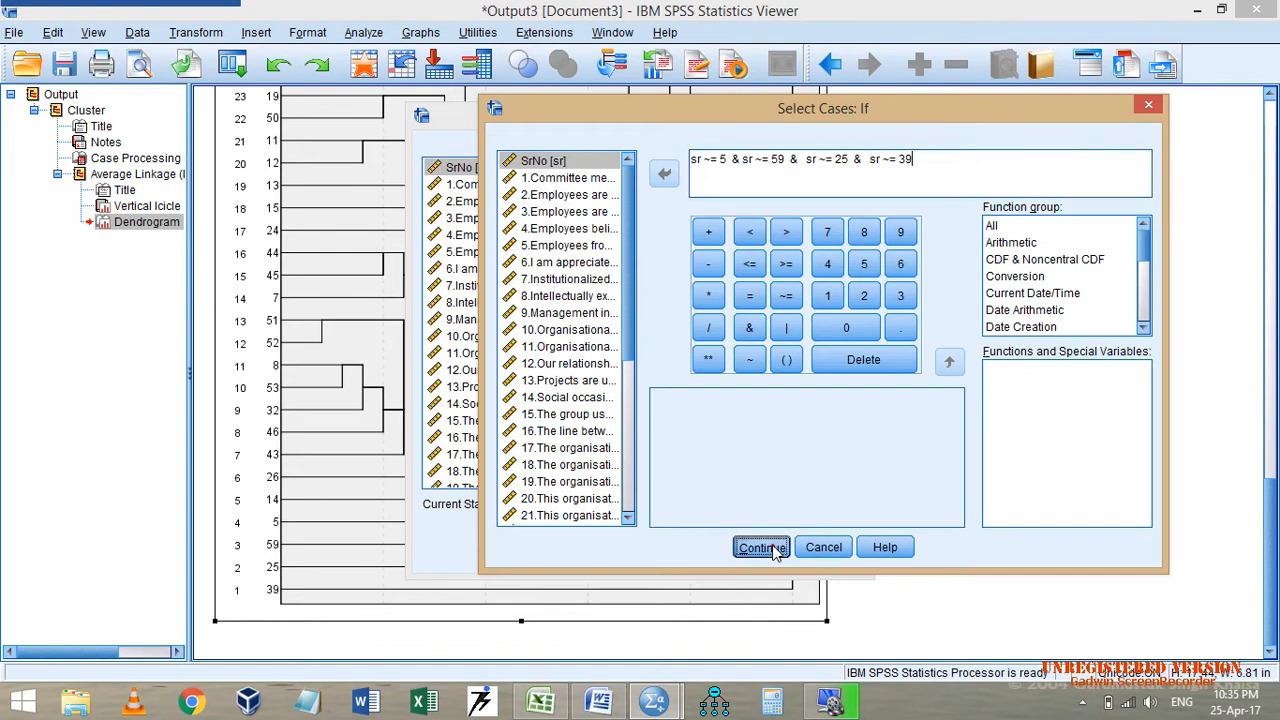
pyautogui.click(537, 553)
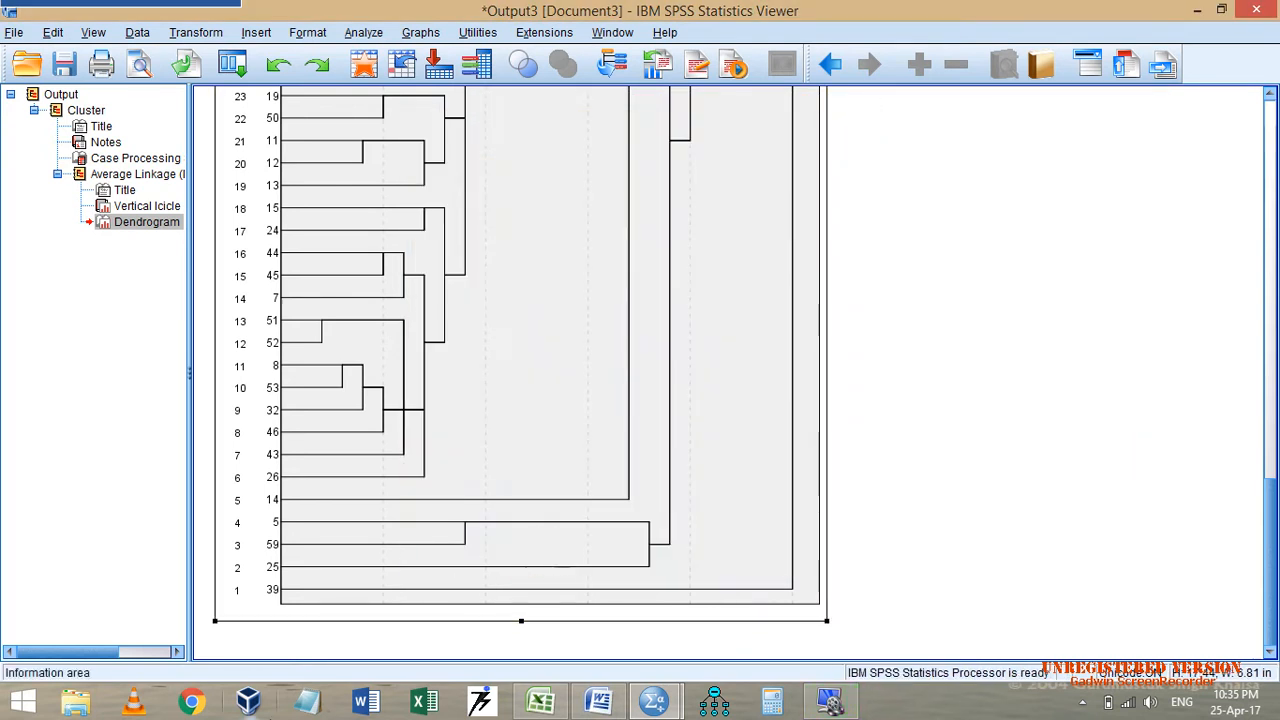
# Switch to the data editor and review the rows to check which cases are filtered out.
pyautogui.moveTo(660, 703)
pyautogui.click(574, 600)
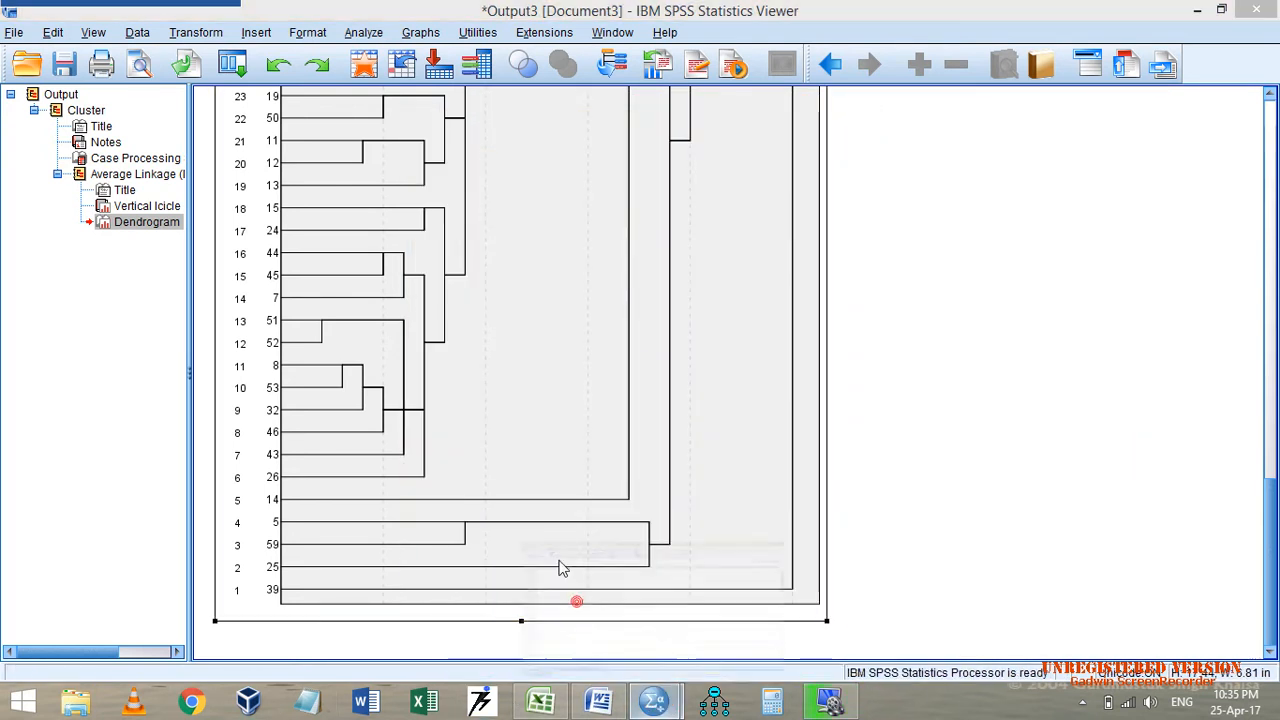
pyautogui.scroll(-6, 70, 228)
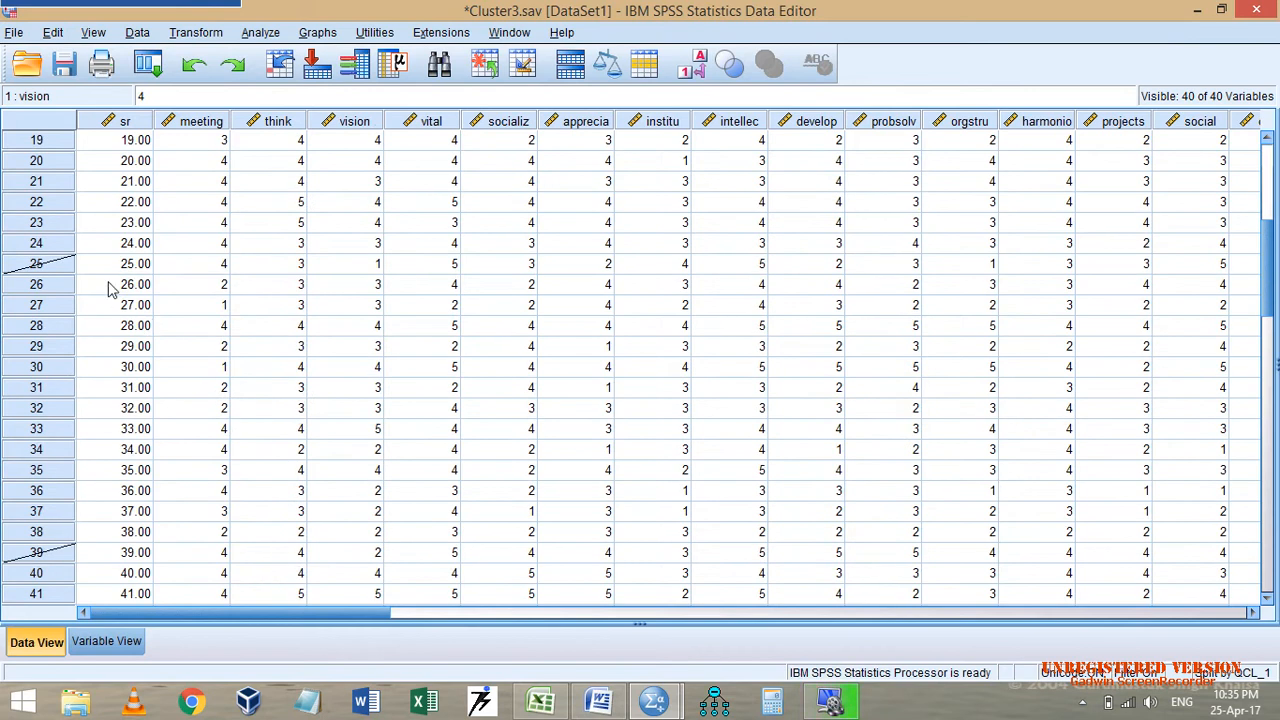
pyautogui.scroll(-4, 60, 390)
pyautogui.scroll(-6, 37, 381)
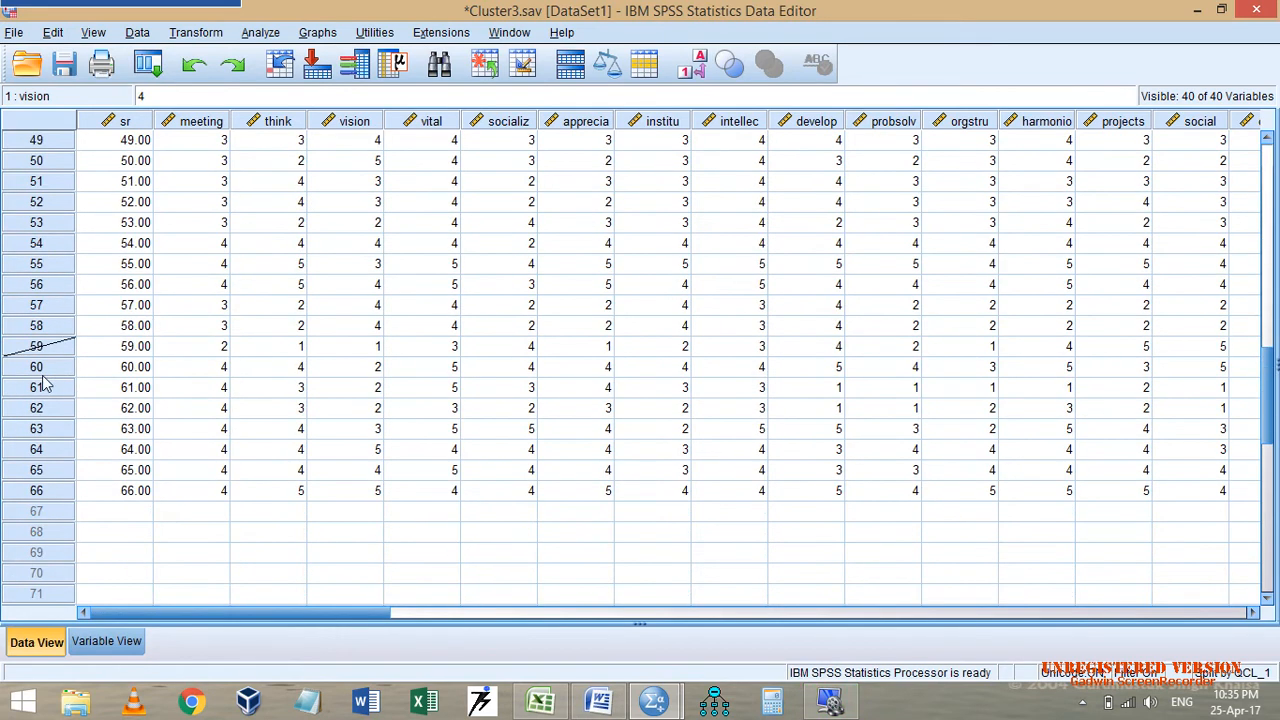
# Rerun the hierarchical cluster analysis on the filtered cases, keeping the current variables and settings.
pyautogui.click(148, 64)
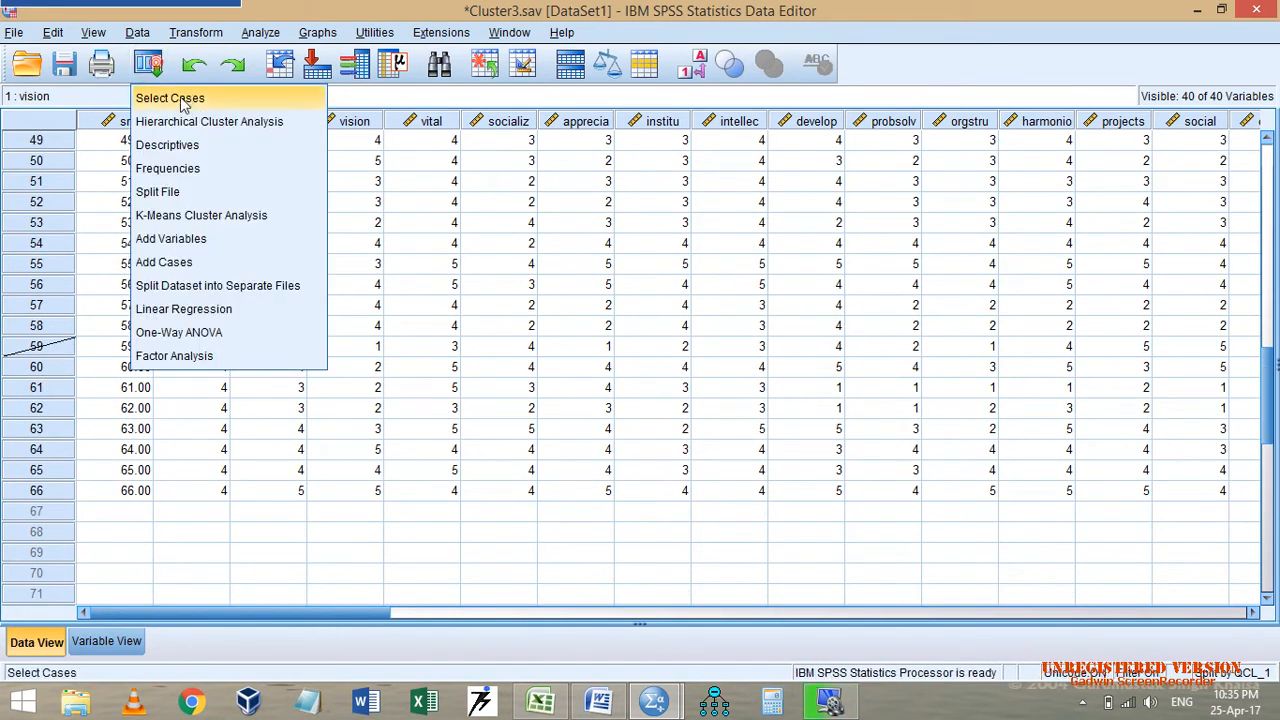
pyautogui.click(190, 121)
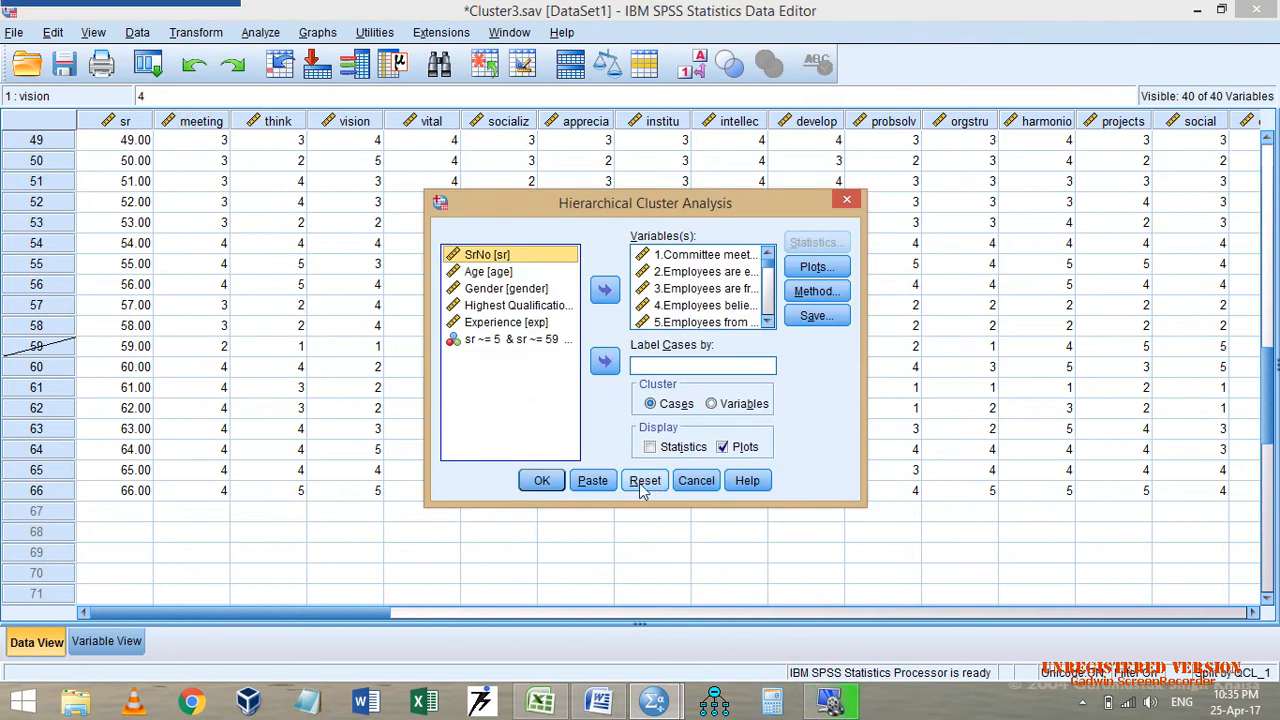
pyautogui.click(559, 480)
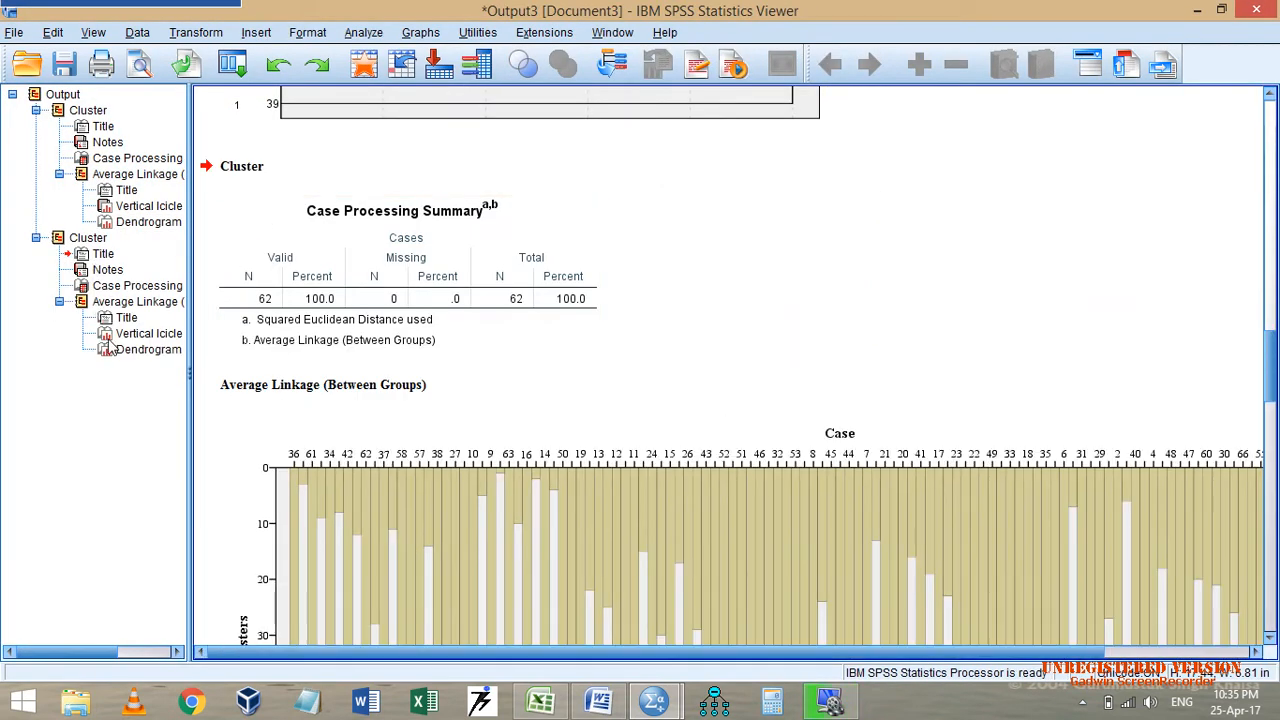
# Copy the dendrogram of the second cluster analysis and paste it on the blank page below the first dendrogram in the Word document.
pyautogui.click(130, 333)
pyautogui.scroll(-10, 677, 333)
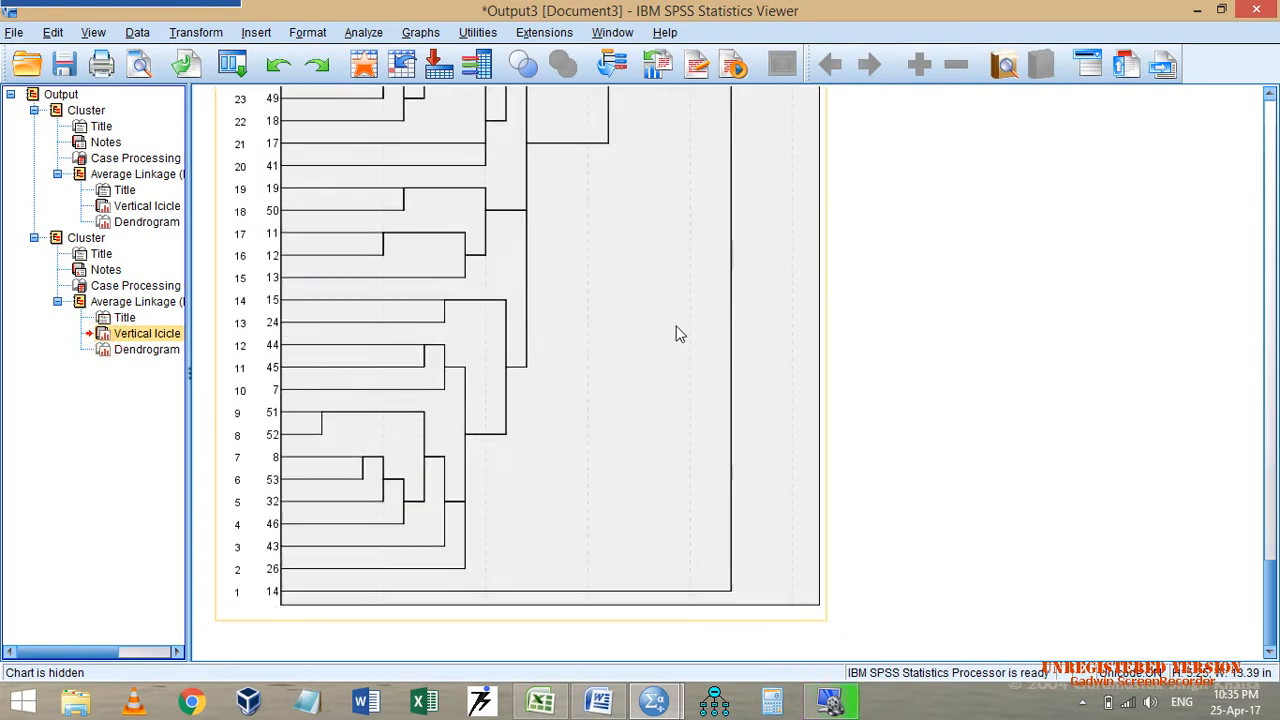
pyautogui.rightClick(600, 229)
pyautogui.click(660, 268)
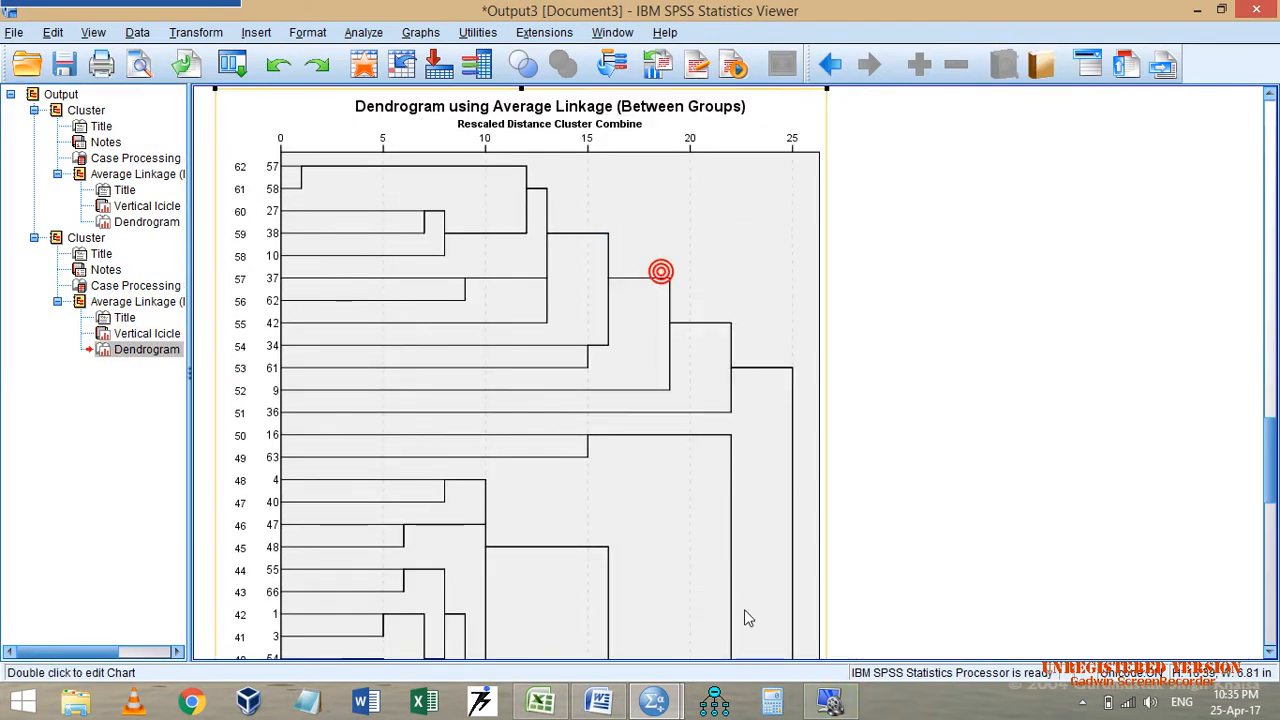
pyautogui.click(598, 702)
pyautogui.scroll(-5, 720, 517)
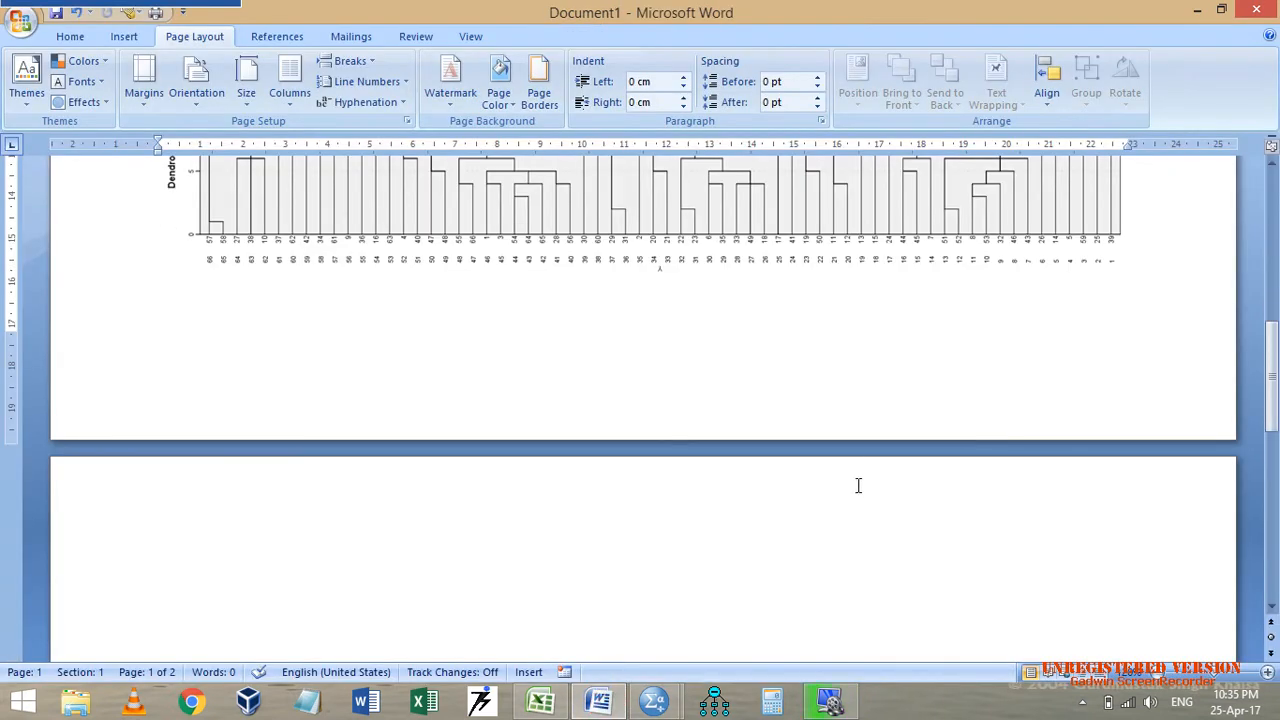
pyautogui.click(652, 572)
pyautogui.hotkey('ctrl', 'v')
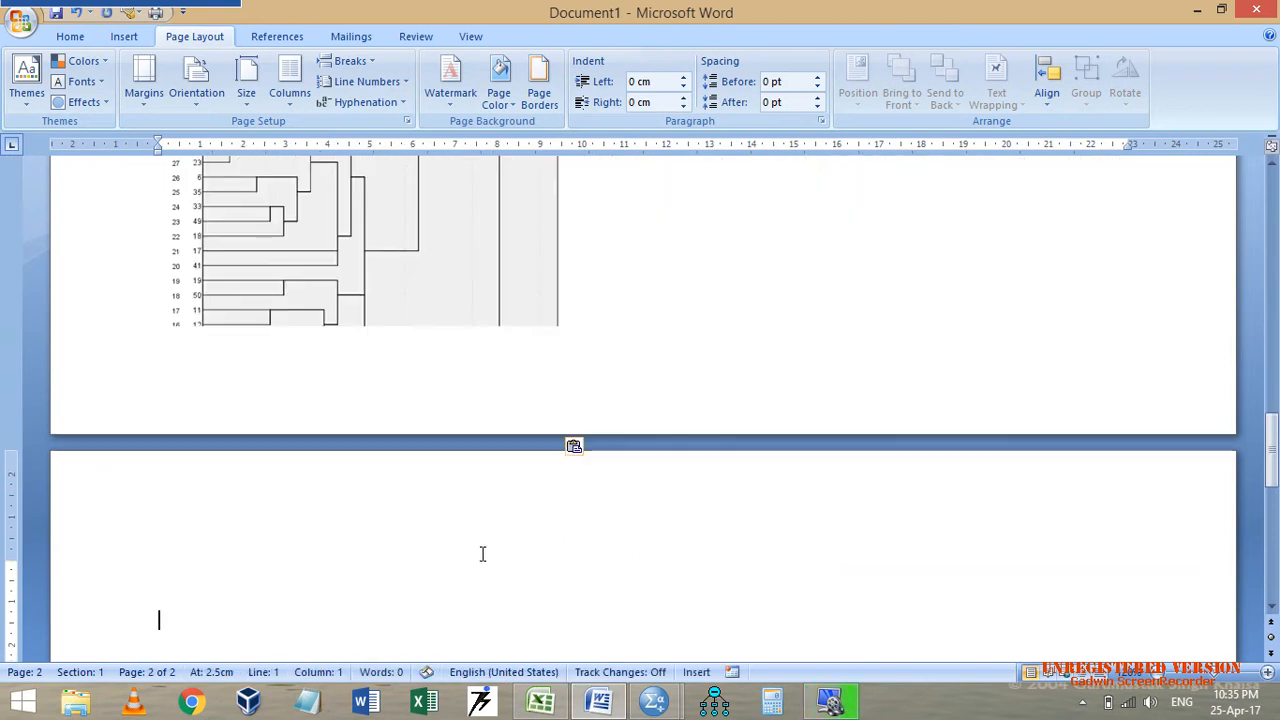
# Rotate the pasted second dendrogram 90° to the left and bring the whole chart into view for inspection.
pyautogui.click(480, 262)
pyautogui.click(535, 36)
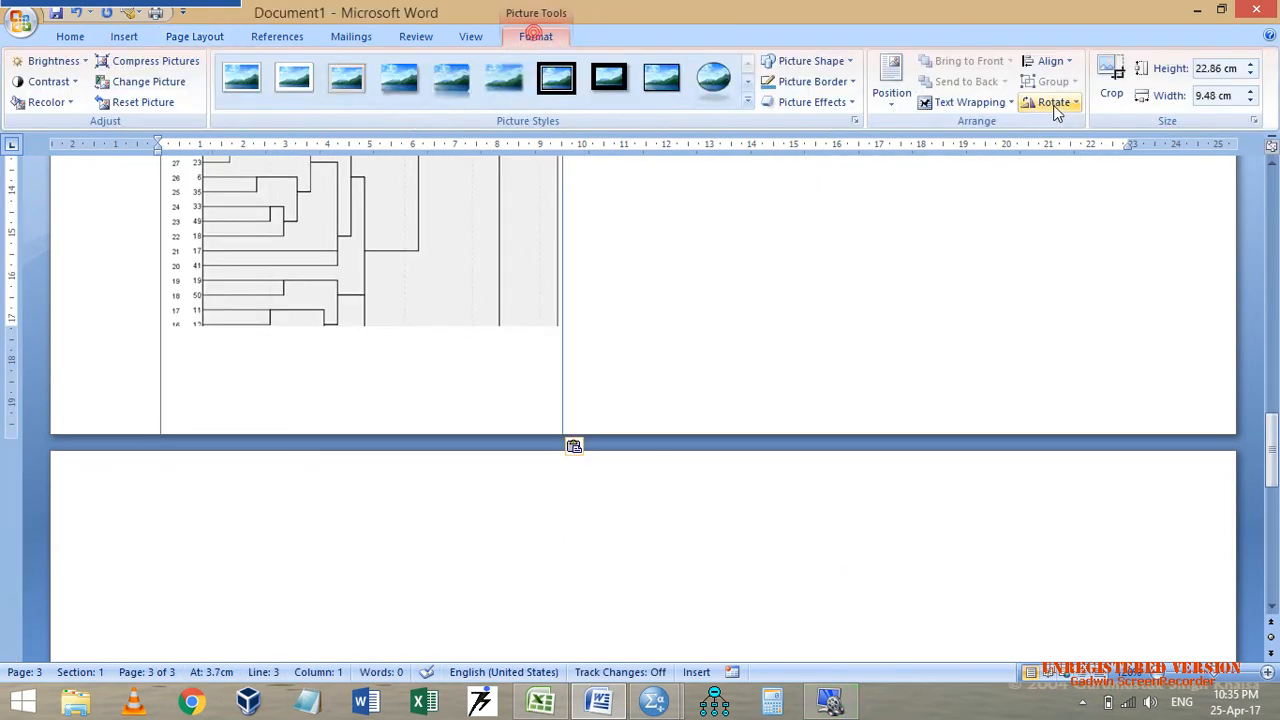
pyautogui.click(1060, 103)
pyautogui.click(1086, 148)
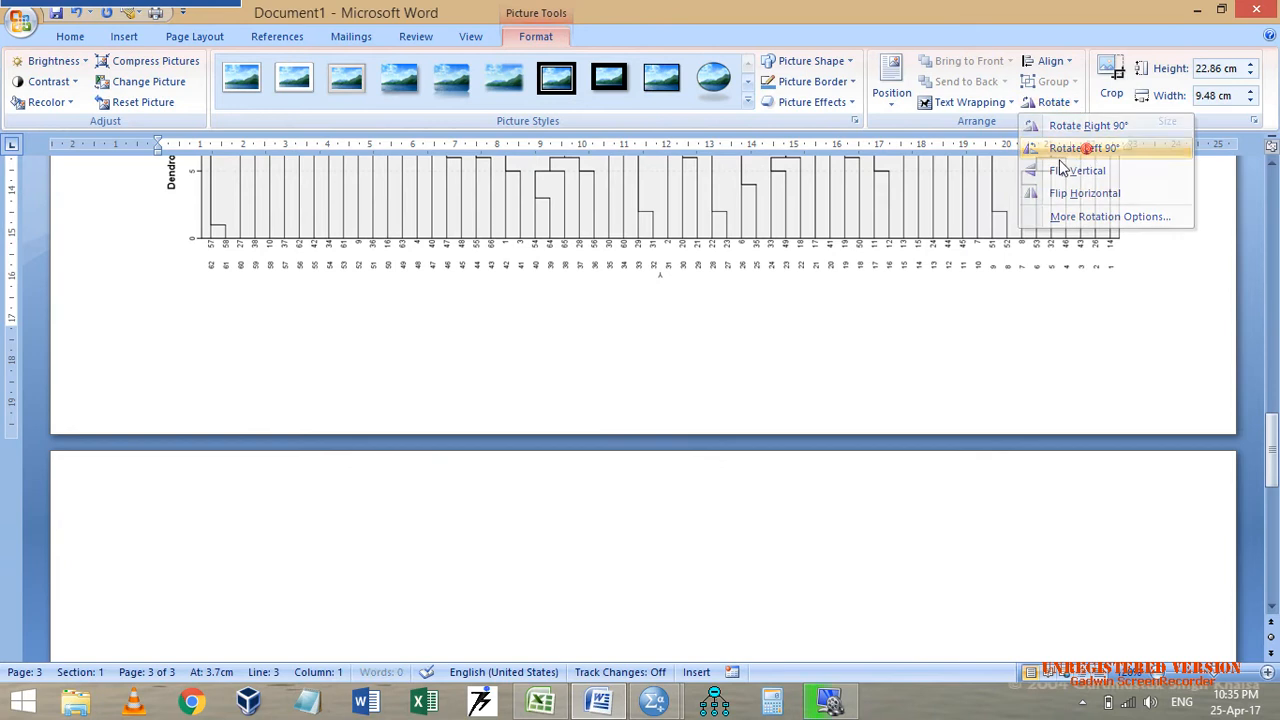
pyautogui.scroll(4, 855, 362)
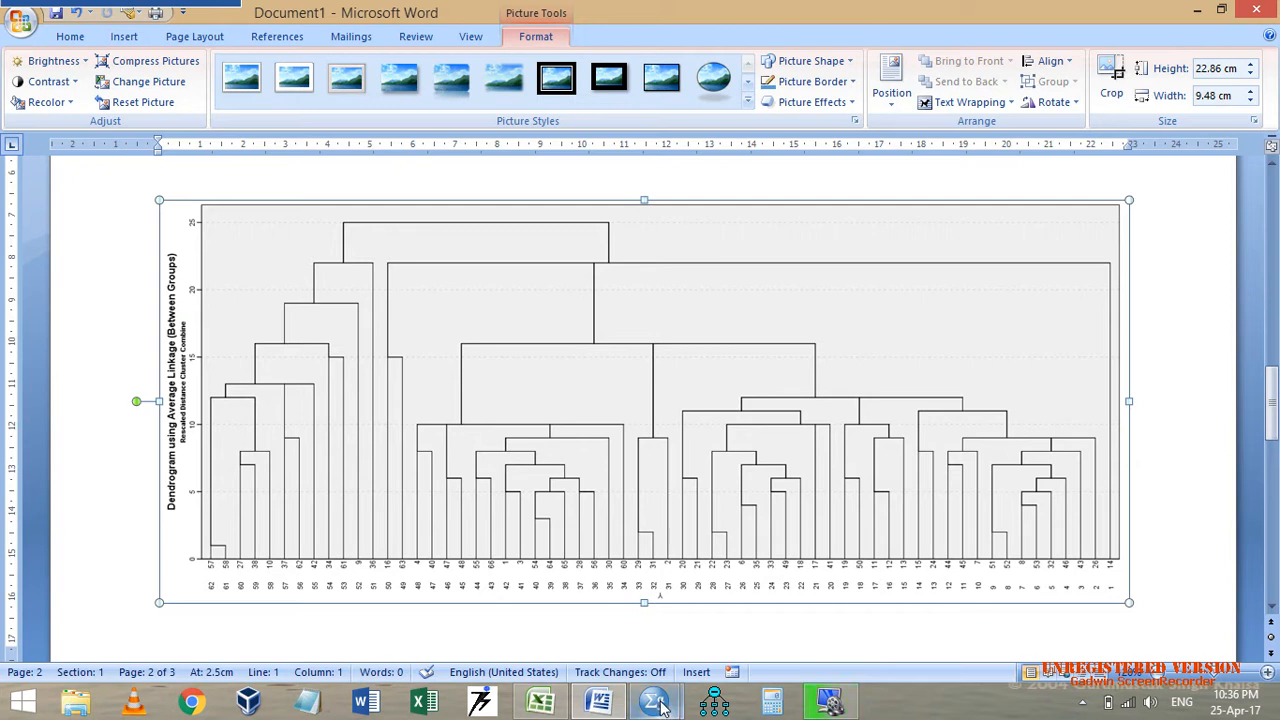
# Return to SPSS, reopen the Select Cases condition, copy the "& sr ~= 39" term and paste it three times at the end.
pyautogui.moveTo(657, 705)
pyautogui.click(720, 600)
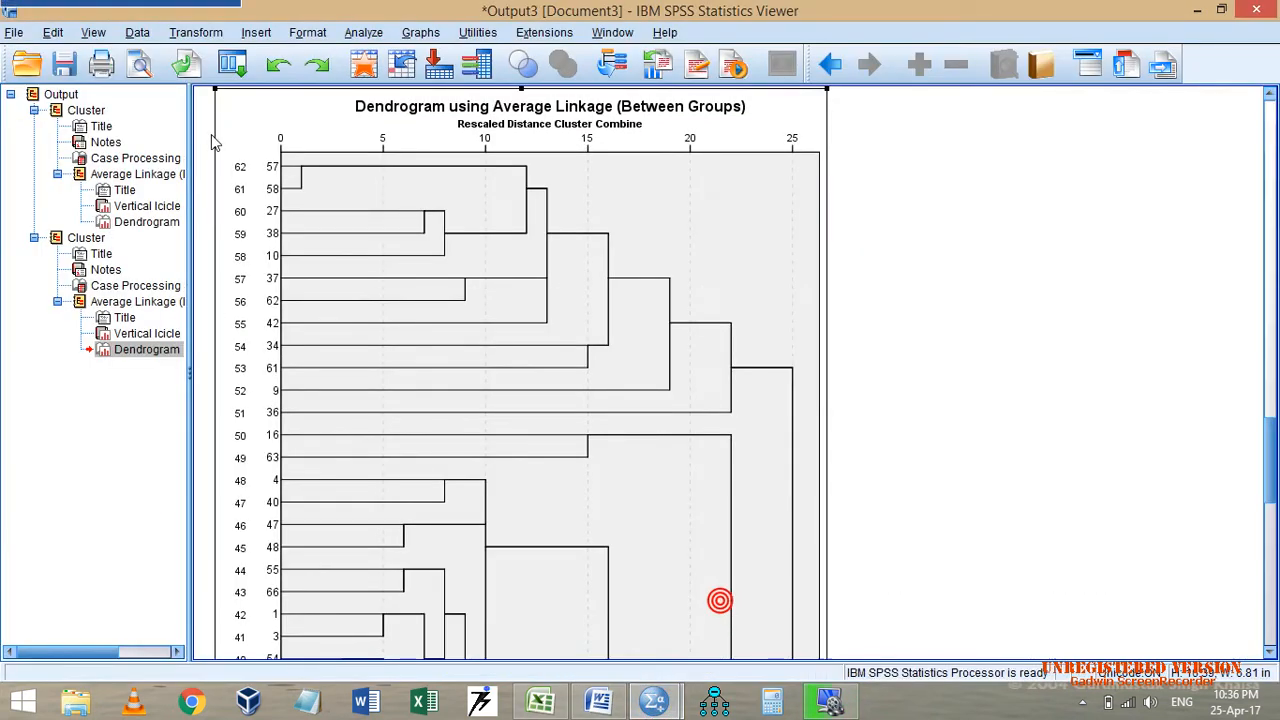
pyautogui.click(234, 65)
pyautogui.click(270, 108)
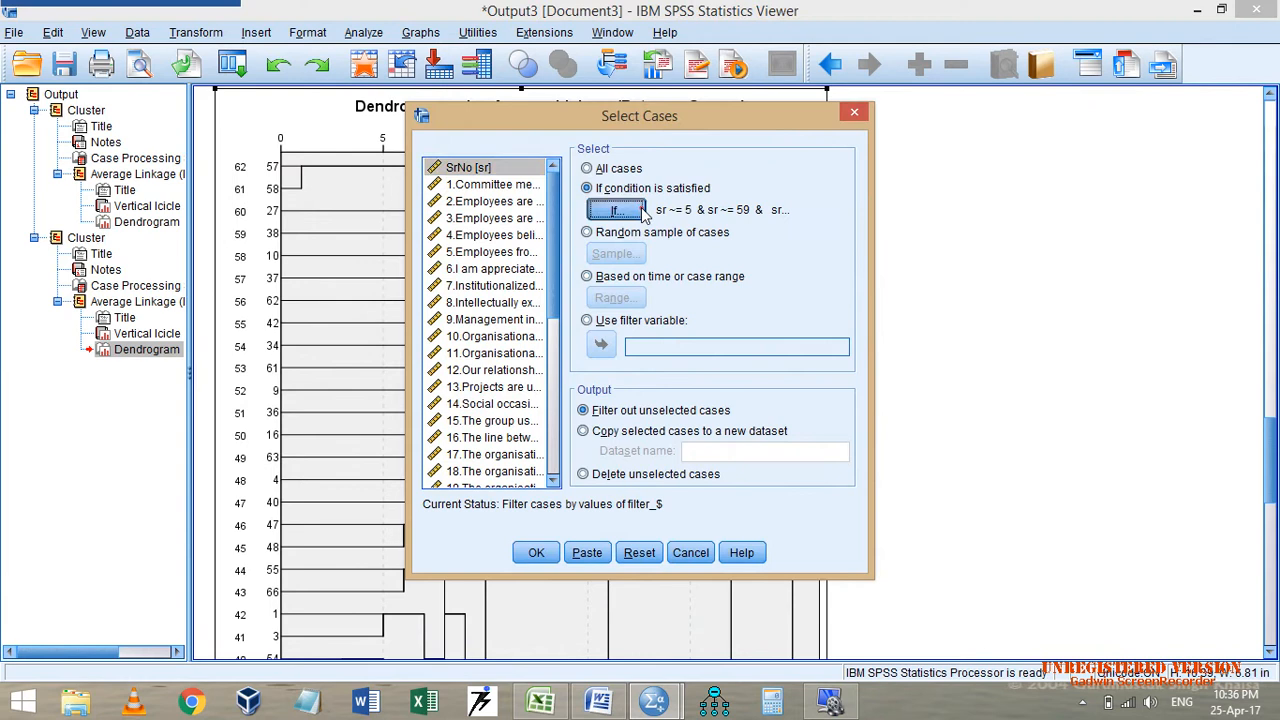
pyautogui.click(641, 212)
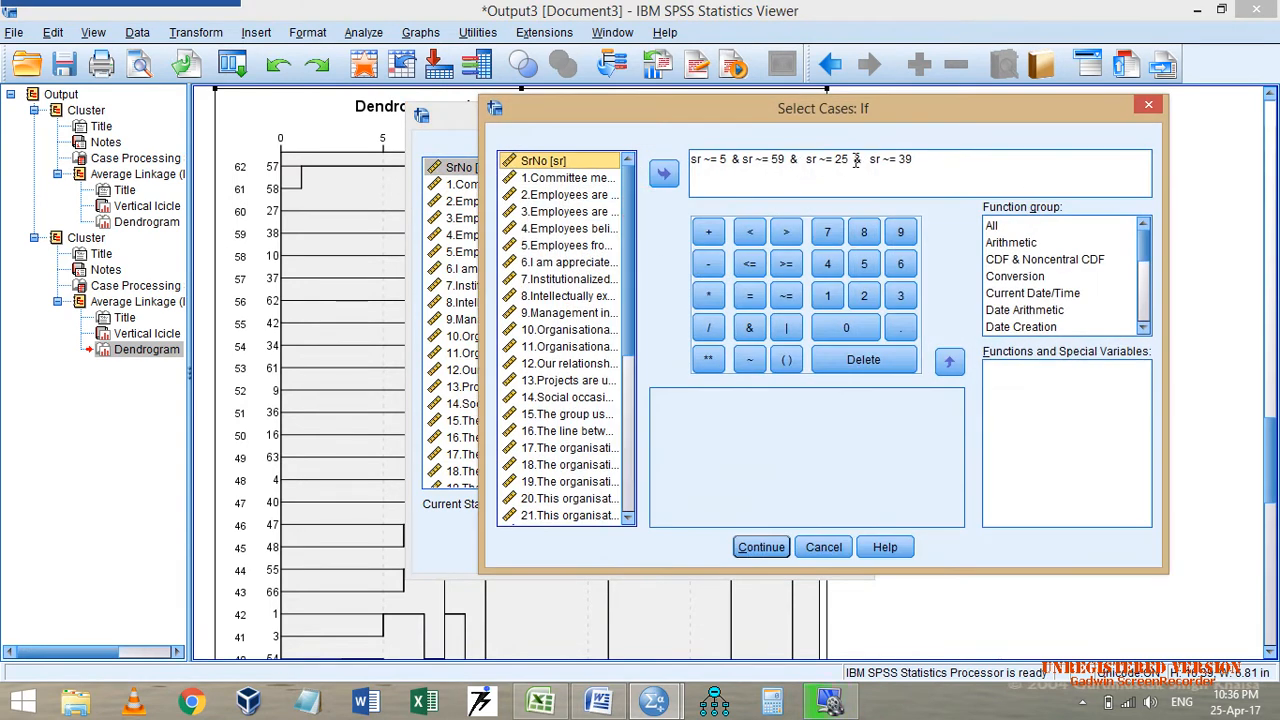
pyautogui.moveTo(853, 160); pyautogui.dragTo(924, 163)
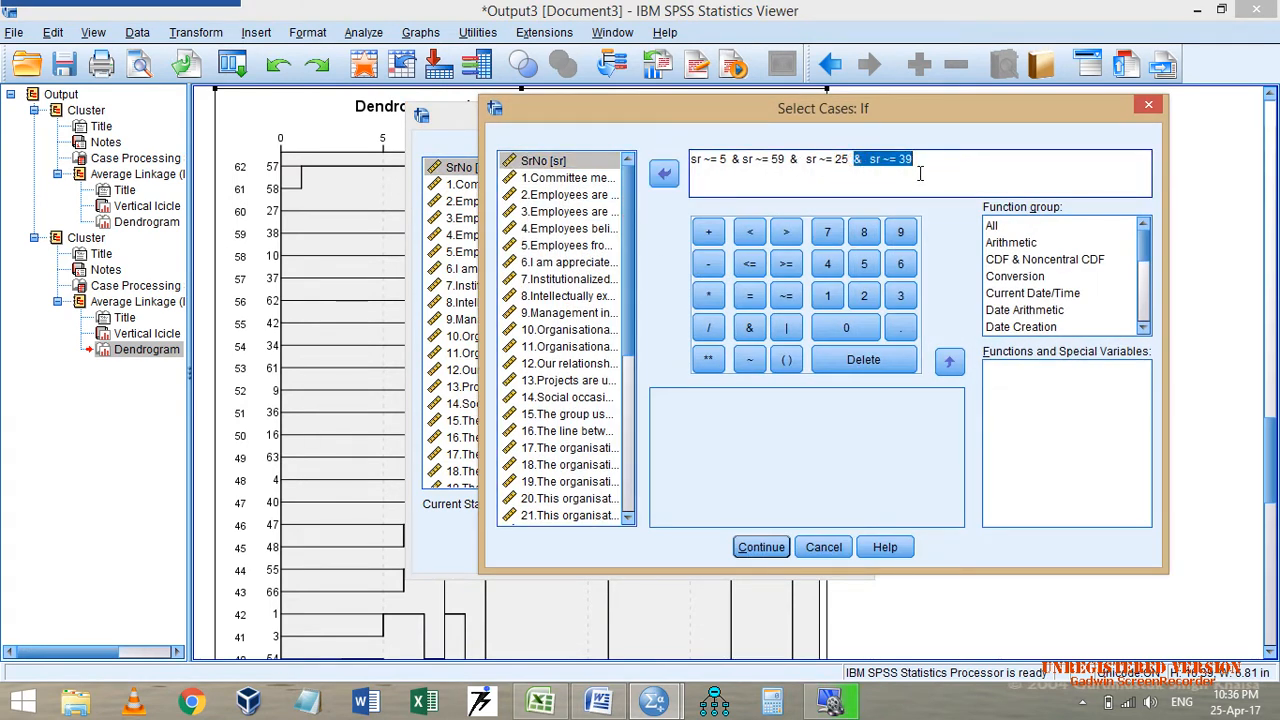
pyautogui.click(922, 160)
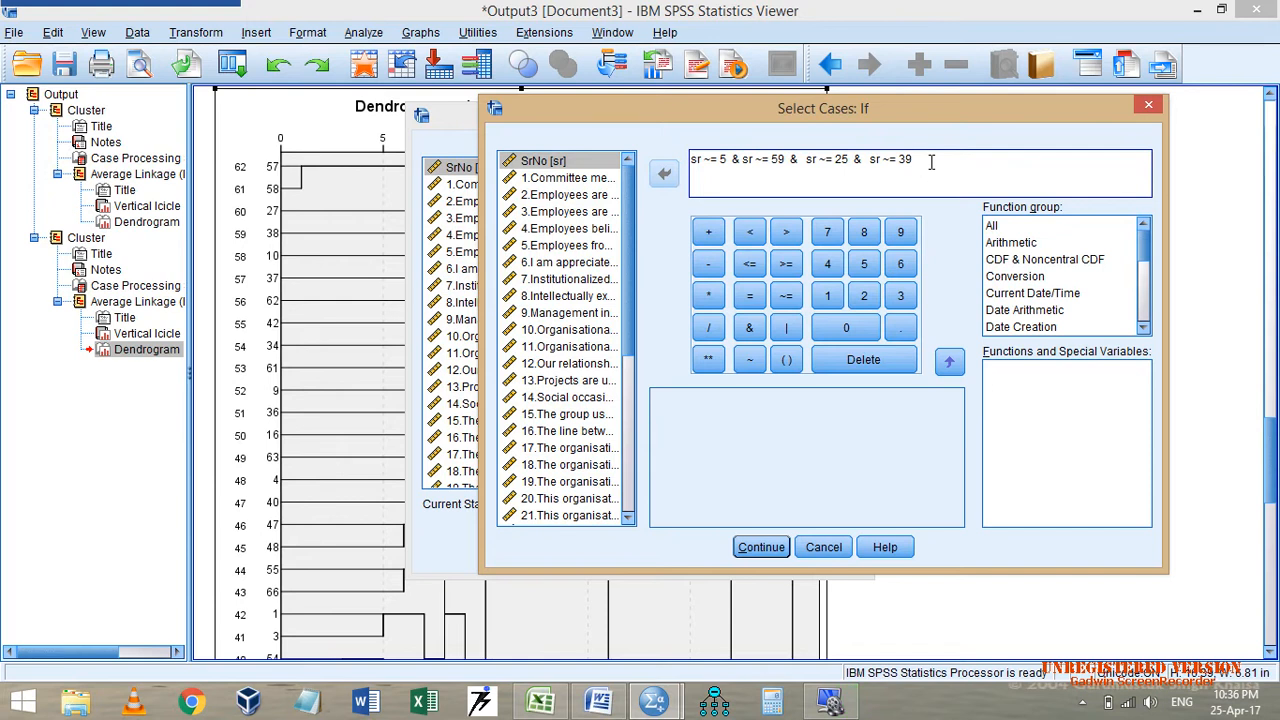
pyautogui.hotkey('ctrl', 'v')
pyautogui.hotkey('ctrl', 'v')
pyautogui.hotkey('ctrl', 'v')
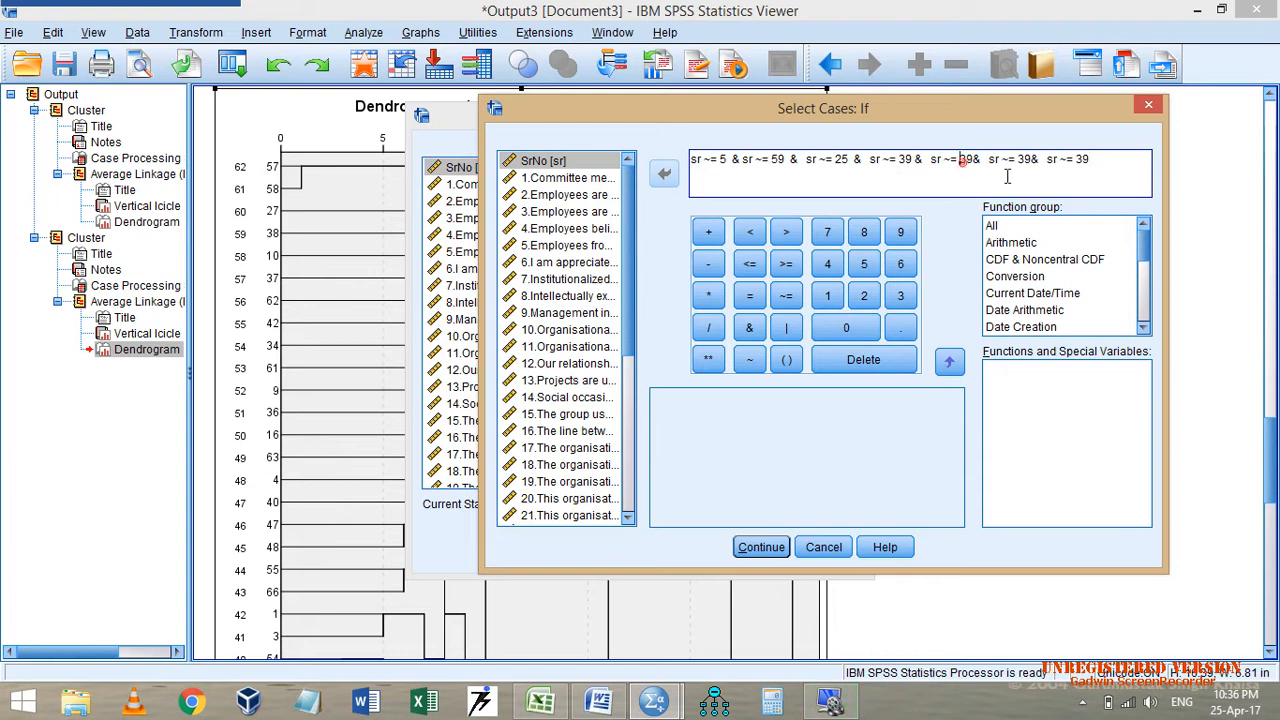
# Change the case numbers in the three added terms to 14, 16 and 63, checking the dendrogram in Word, and apply the case selection.
pyautogui.hotkey('shift', 'Right')
pyautogui.hotkey('shift', 'Right')
pyautogui.write('14')
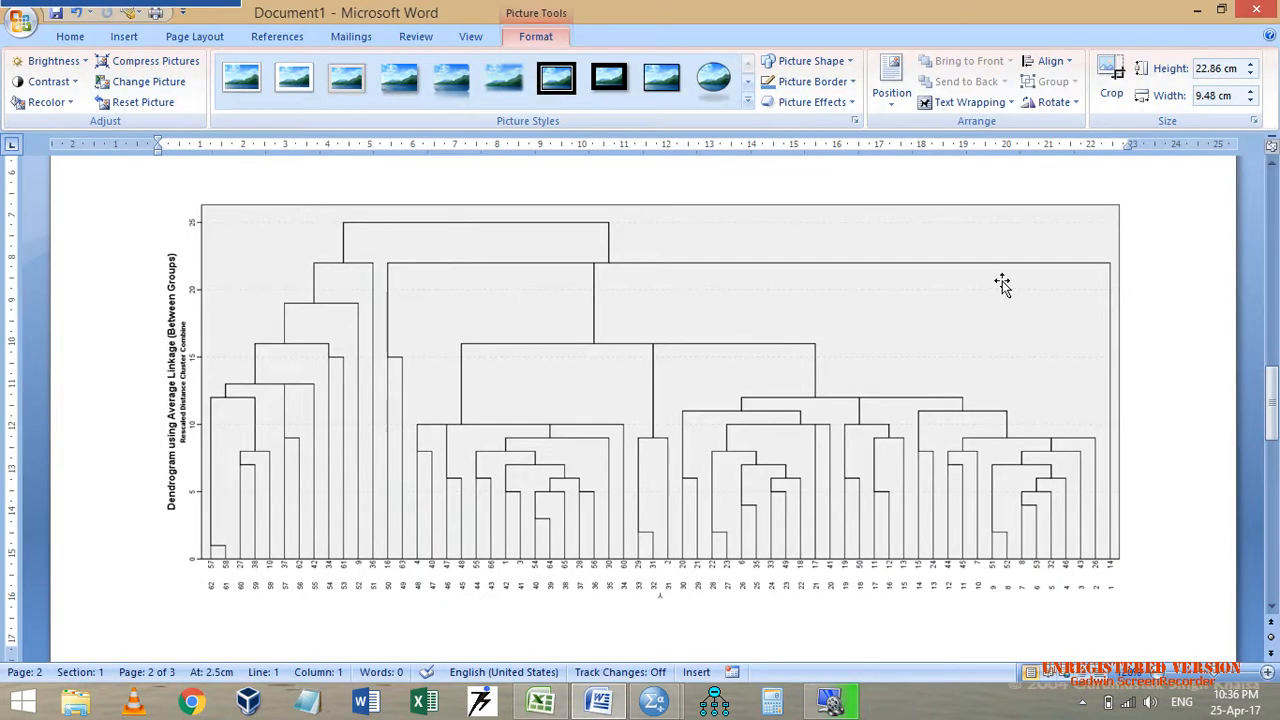
pyautogui.click(923, 434)
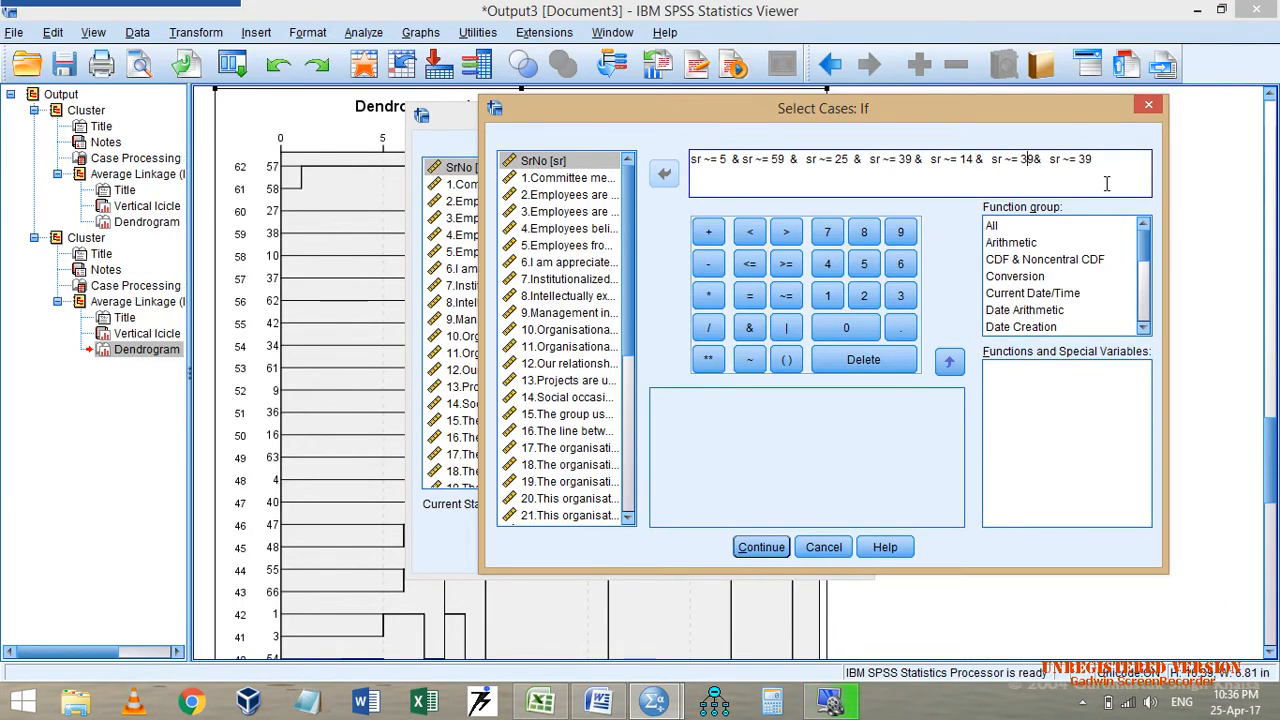
pyautogui.hotkey('shift', 'Right')
pyautogui.hotkey('shift', 'Right')
pyautogui.write('16')
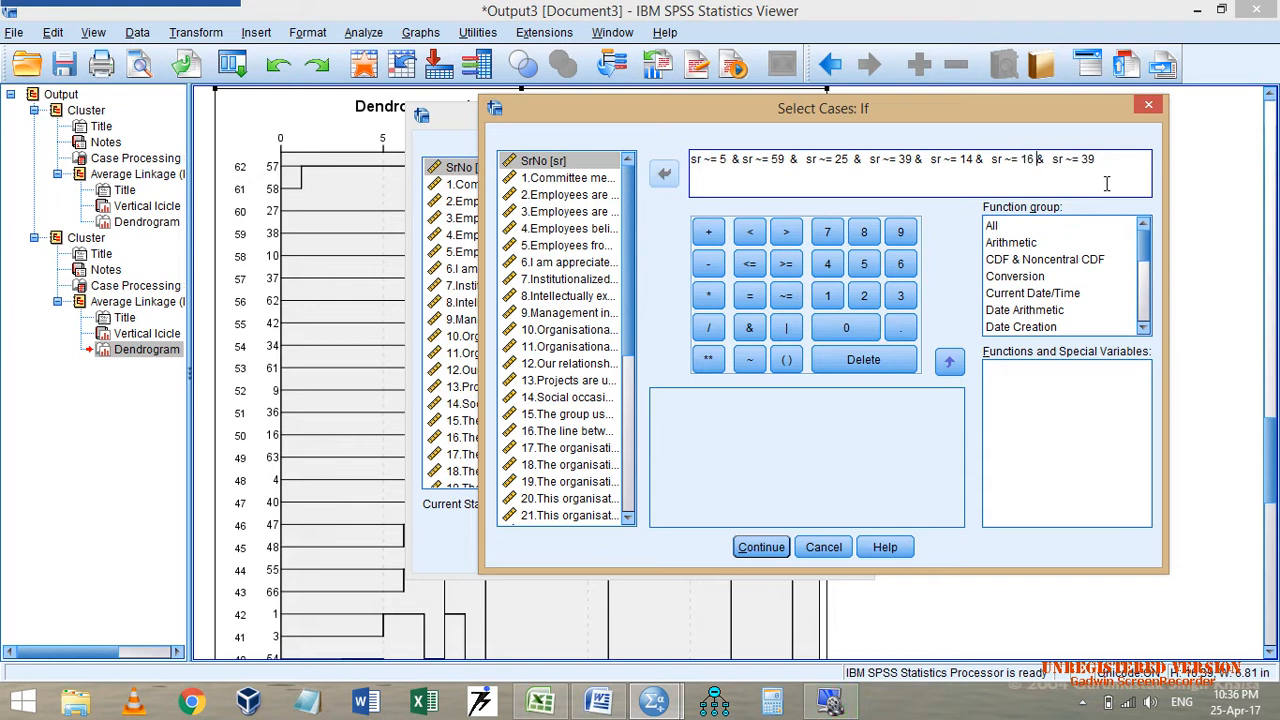
pyautogui.hotkey('shift', 'Left')
pyautogui.hotkey('shift', 'Left')
pyautogui.write('63')
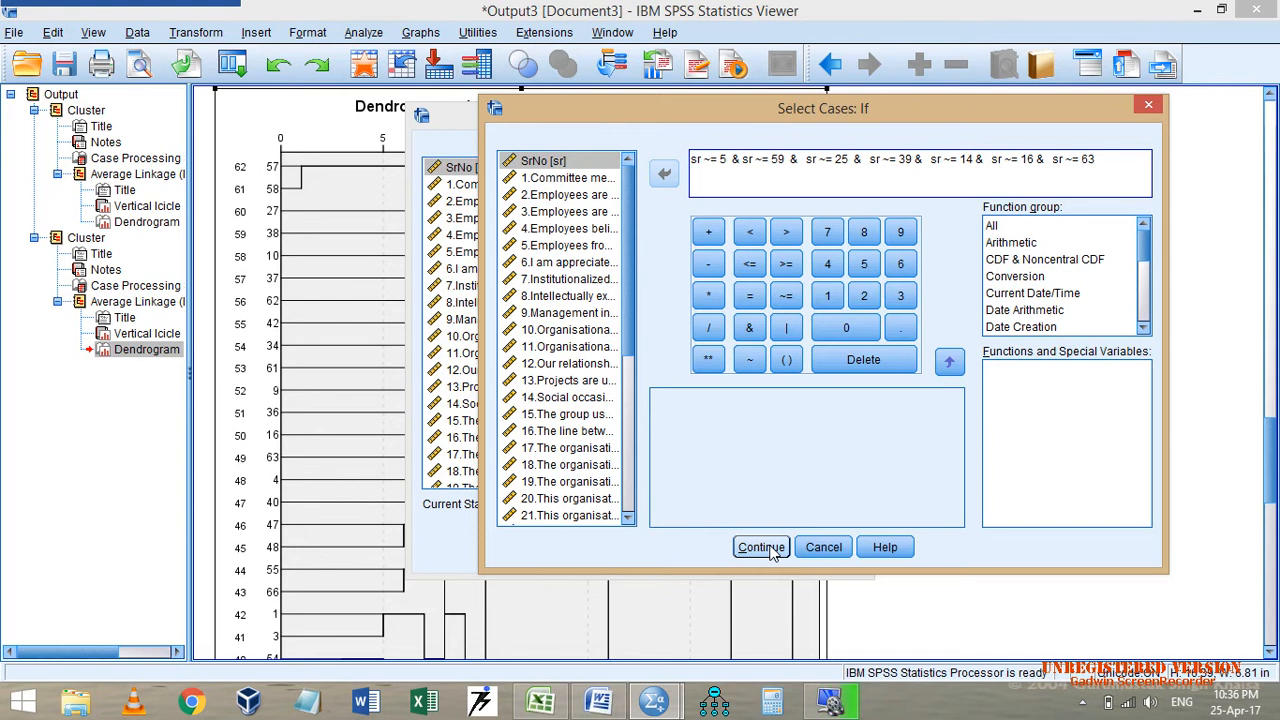
pyautogui.click(761, 547)
pyautogui.click(538, 552)
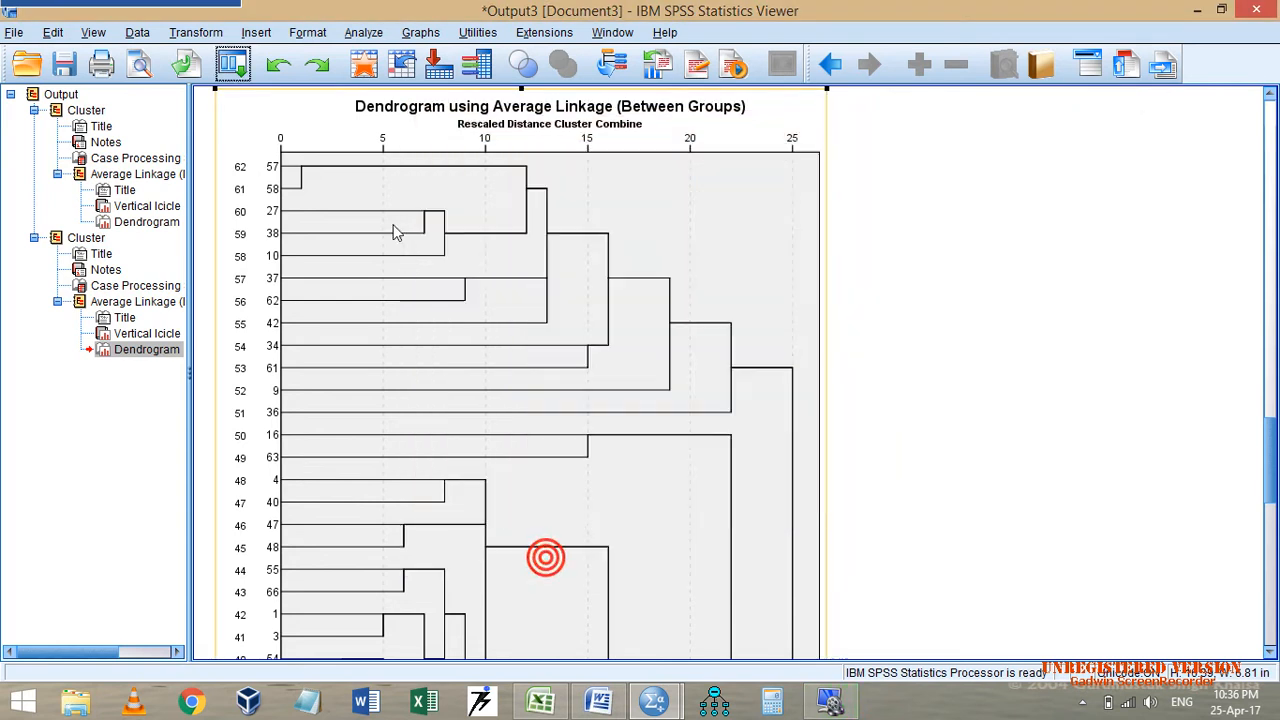
# Run the hierarchical cluster analysis again with cases 14, 16 and 63 also excluded.
pyautogui.click(232, 64)
pyautogui.click(266, 124)
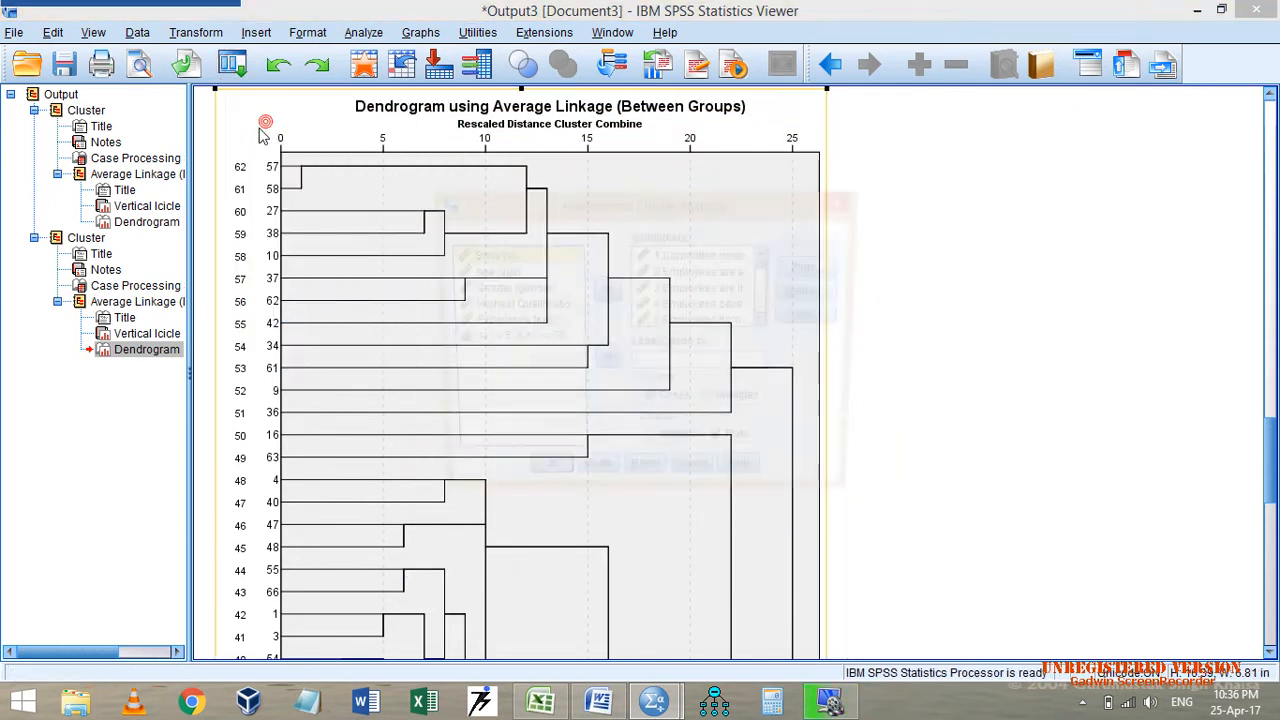
pyautogui.click(552, 478)
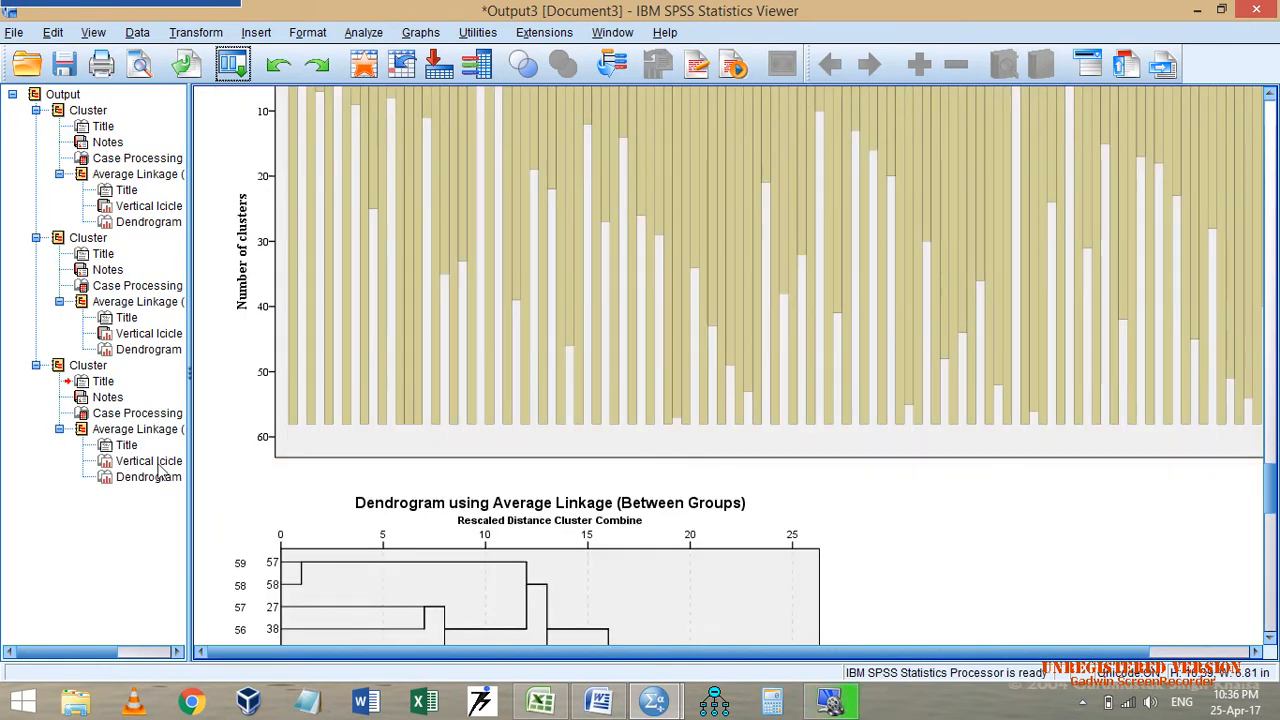
# Copy the dendrogram of the third cluster analysis and paste it on the last blank page of the Word document.
pyautogui.click(155, 476)
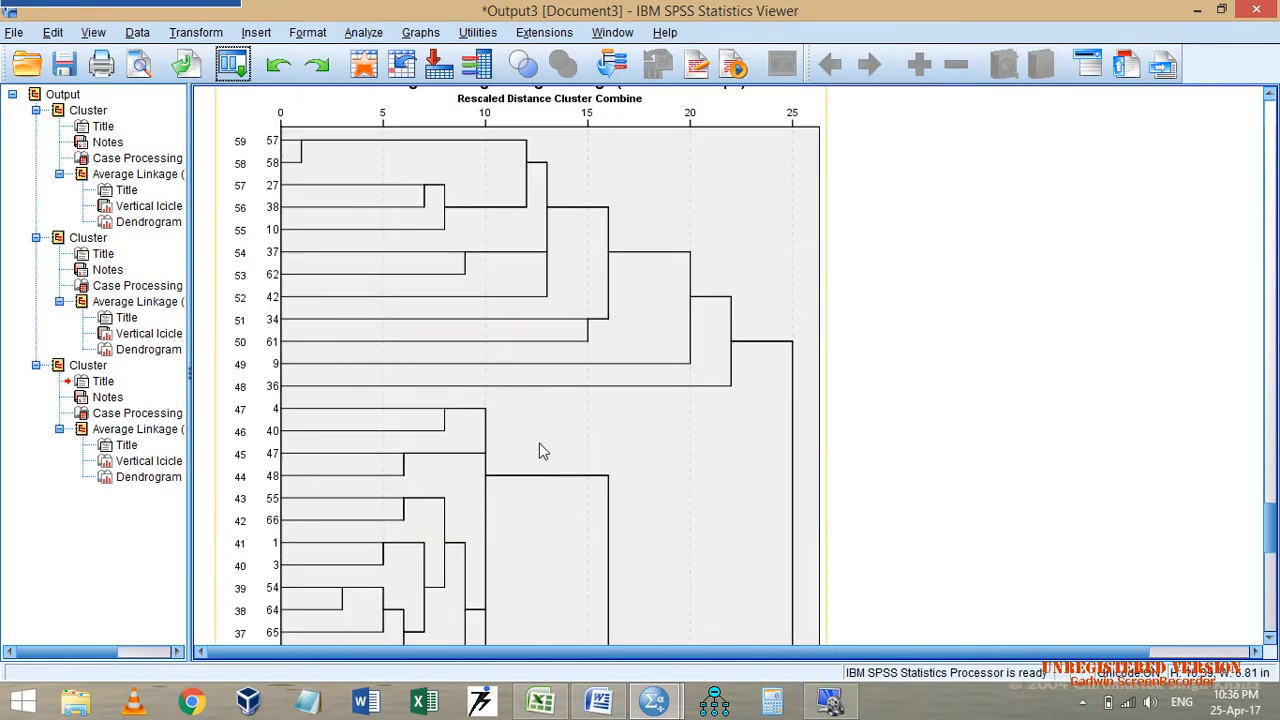
pyautogui.rightClick(539, 365)
pyautogui.click(585, 401)
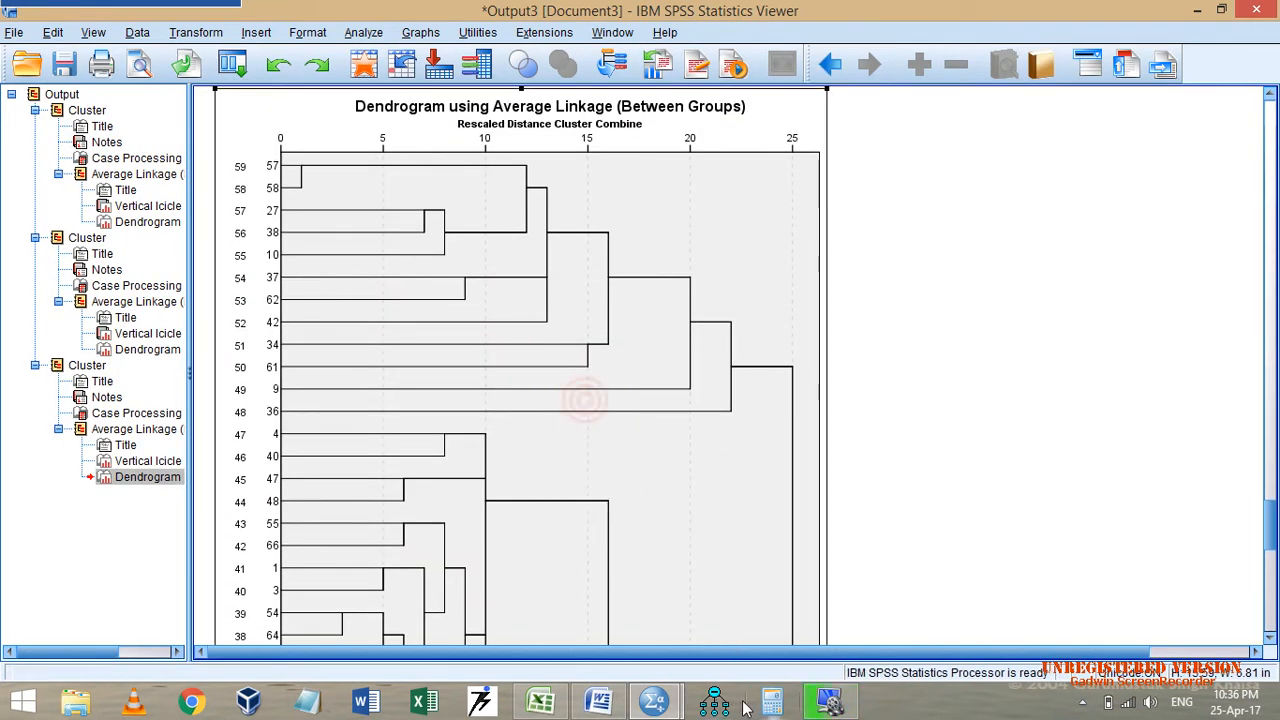
pyautogui.click(600, 700)
pyautogui.scroll(-3, 614, 586)
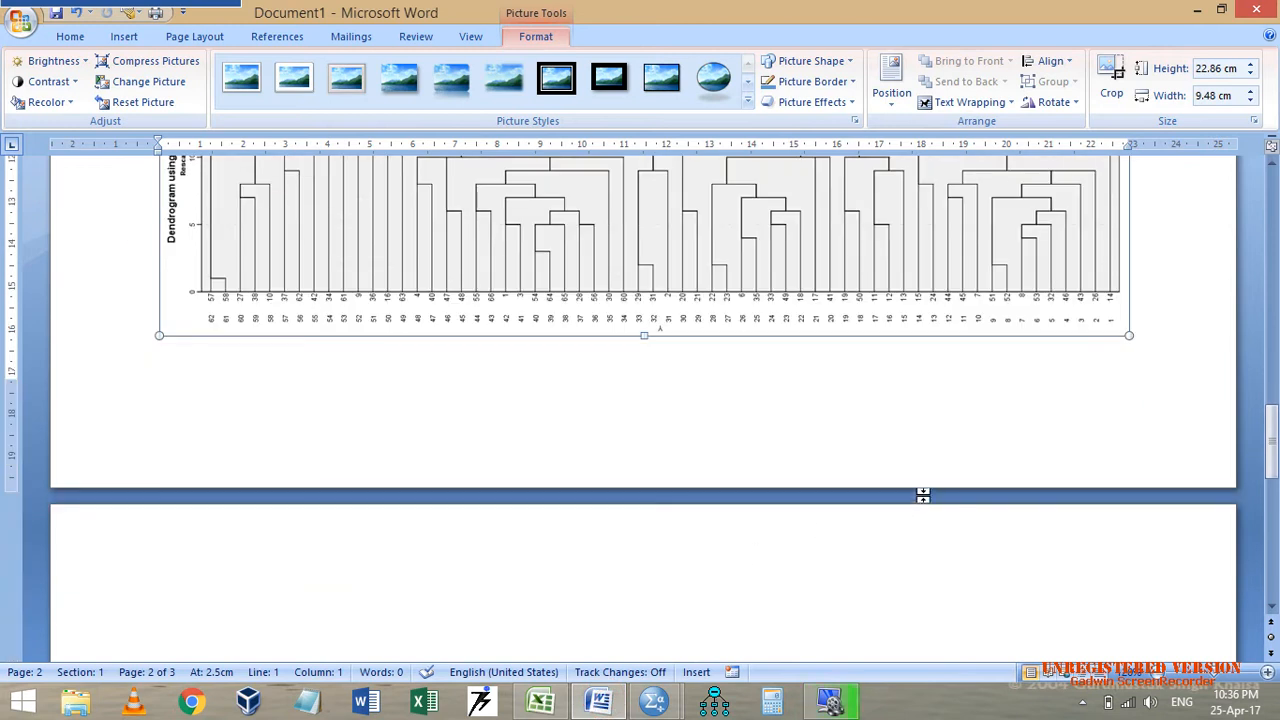
pyautogui.click(922, 495)
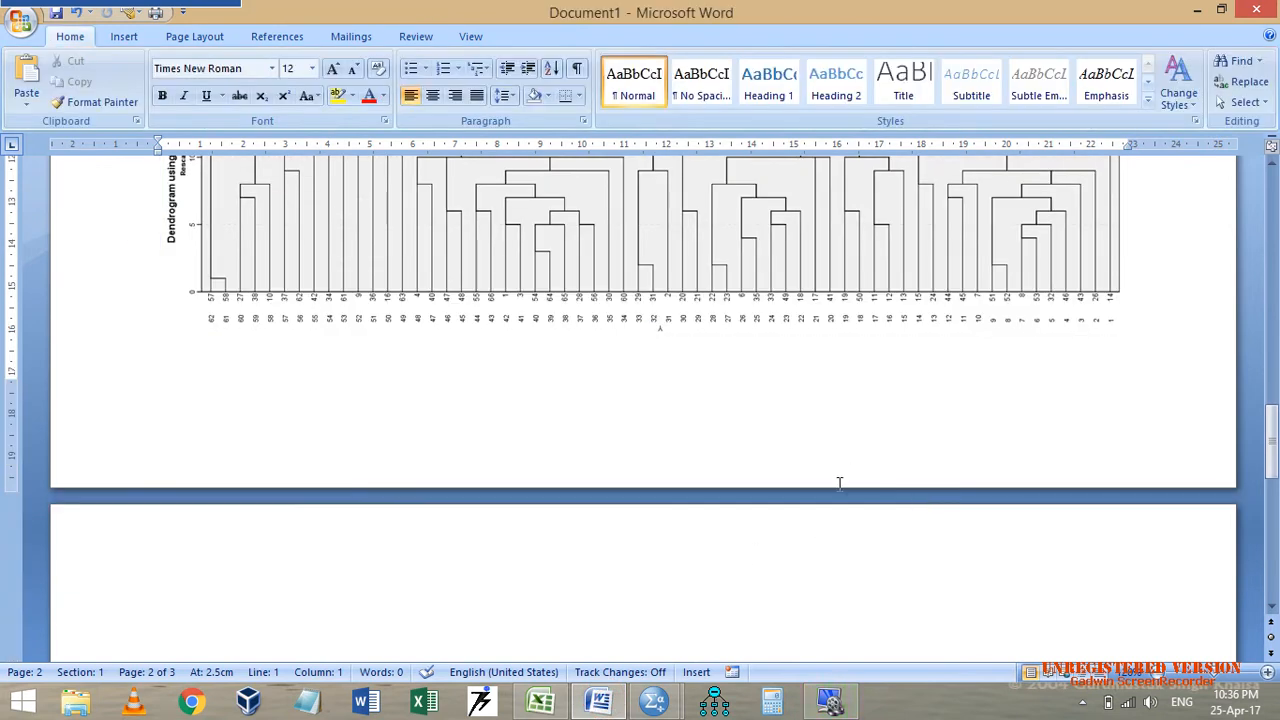
pyautogui.scroll(-5, 839, 483)
pyautogui.click(363, 343)
pyautogui.rightClick(358, 343)
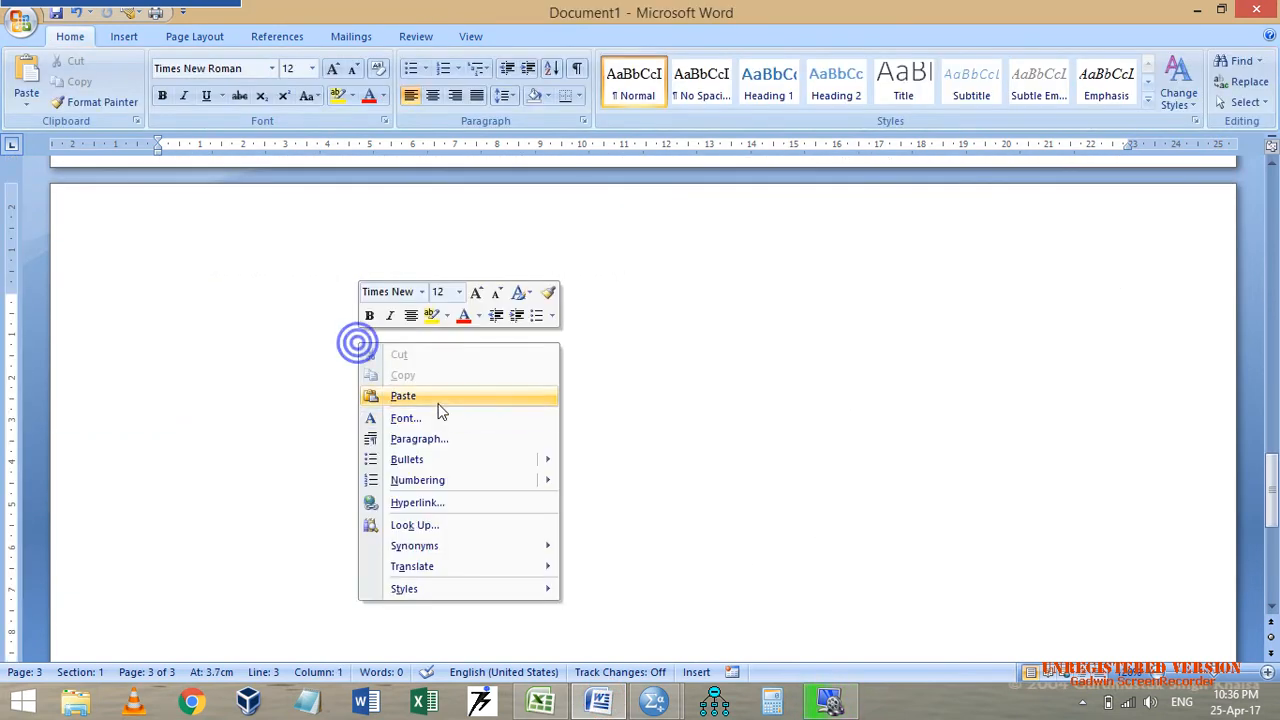
pyautogui.click(438, 404)
# Rotate the newly pasted third dendrogram 90° to the left and examine its cluster structure.
pyautogui.click(423, 243)
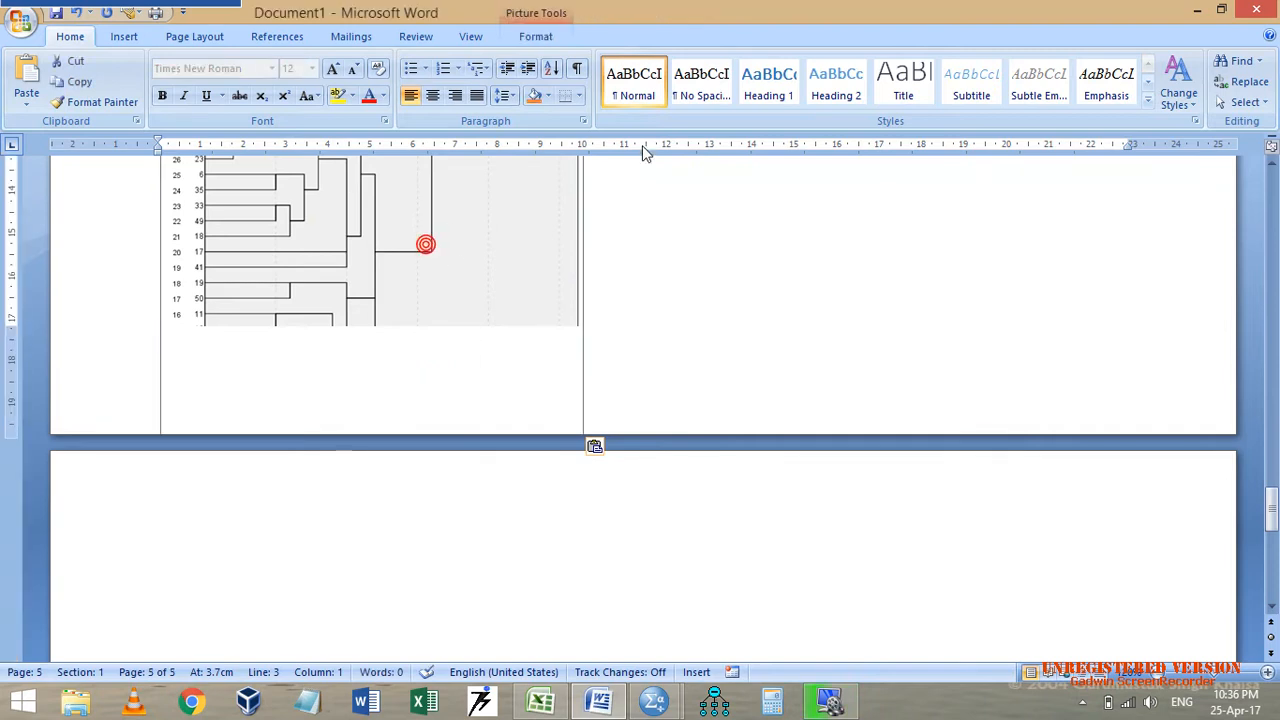
pyautogui.click(537, 37)
pyautogui.click(1054, 102)
pyautogui.click(1060, 150)
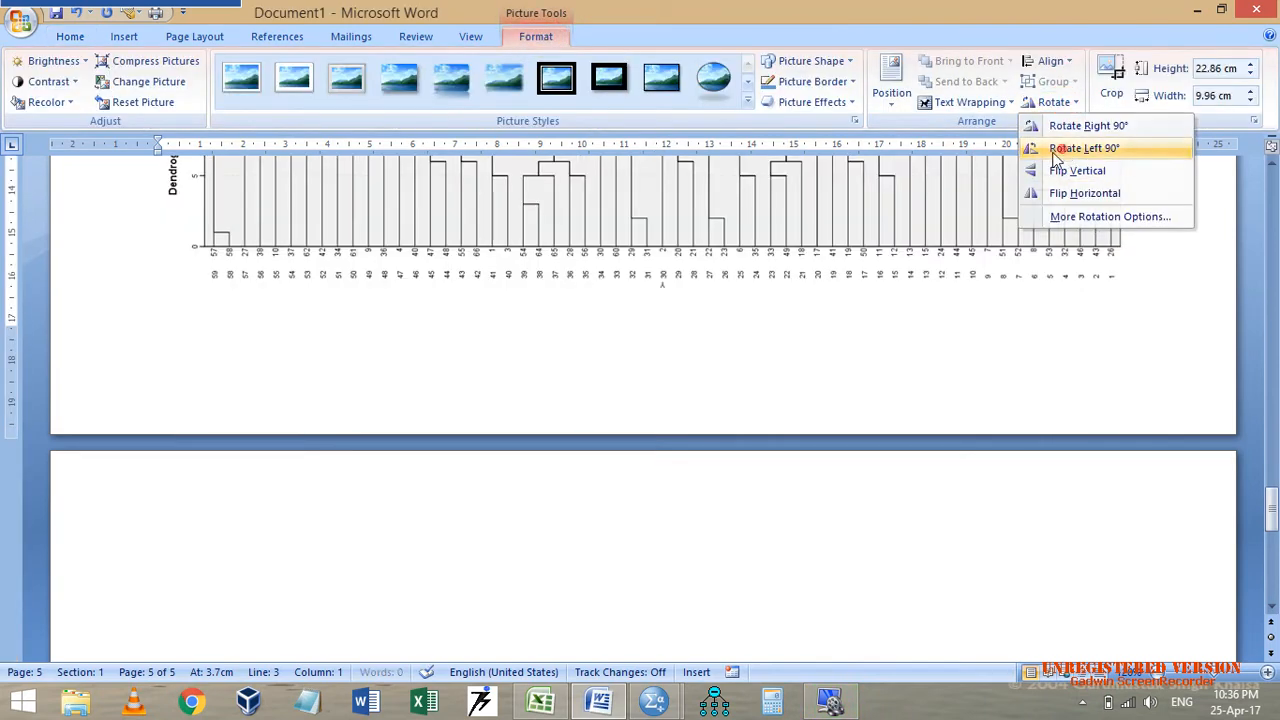
pyautogui.scroll(8, 857, 374)
pyautogui.scroll(-3, 1048, 515)
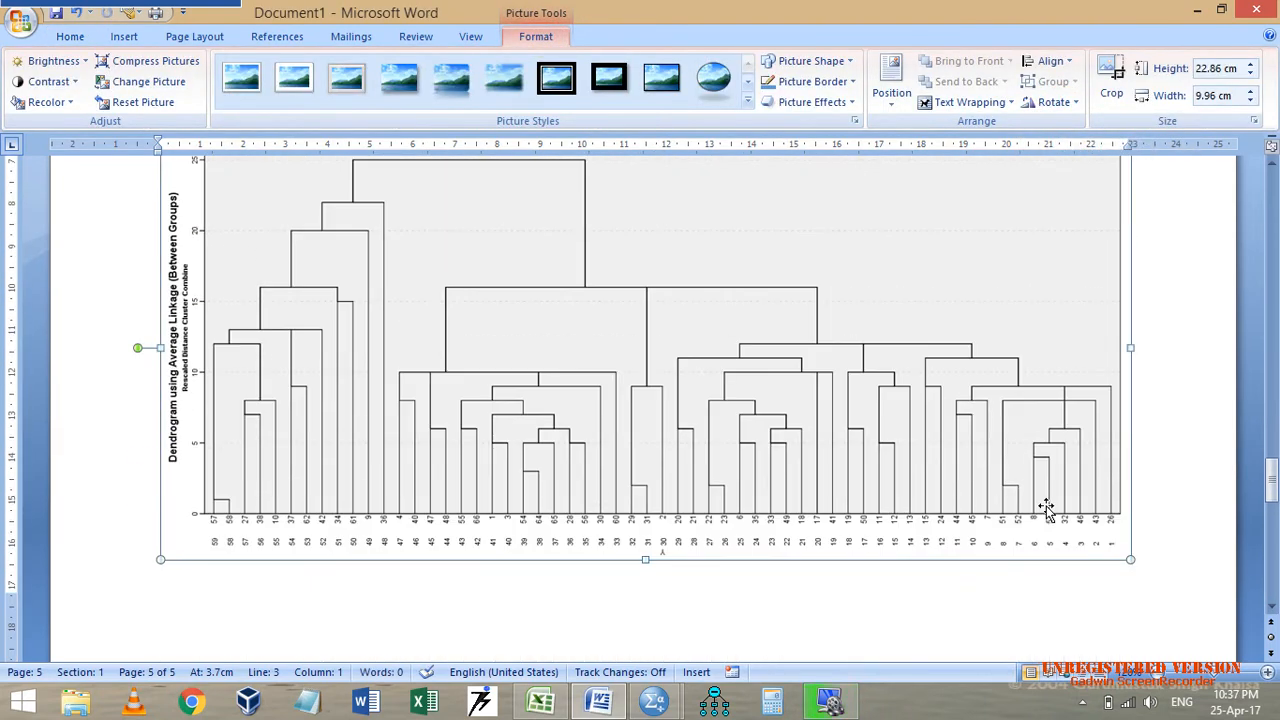
pyautogui.scroll(1, 1047, 508)
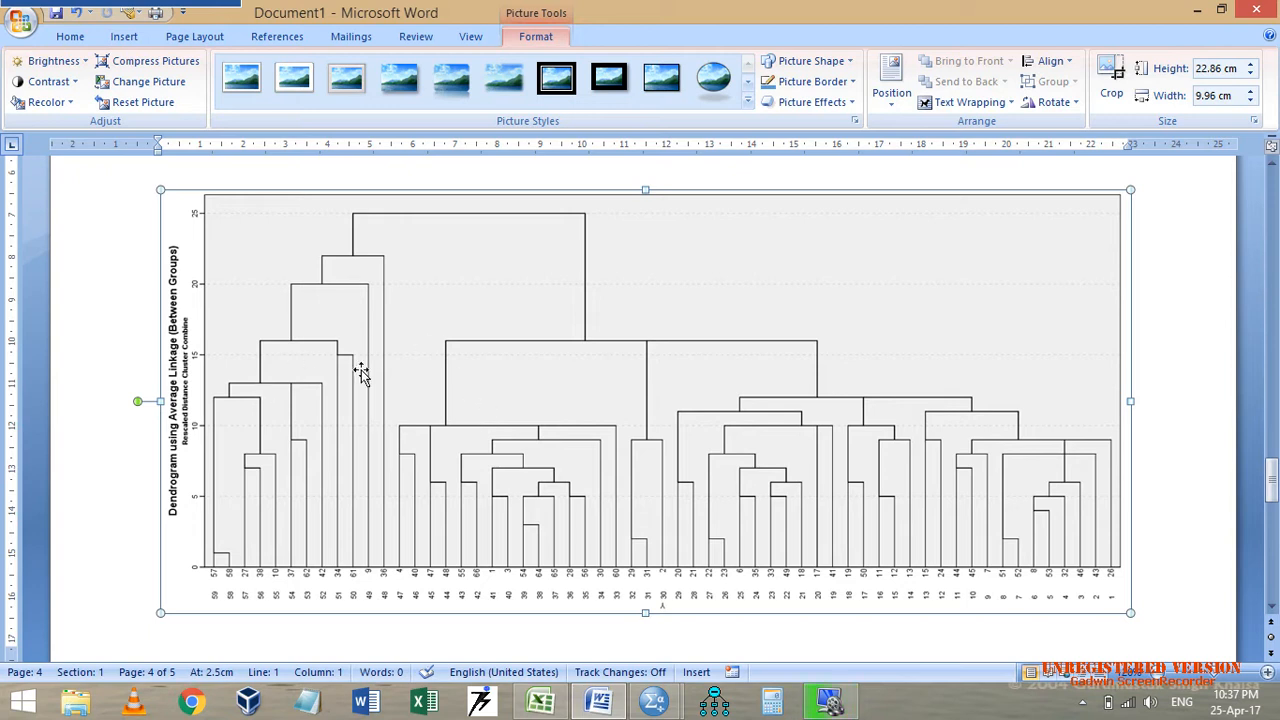
# Switch to the SPSS data editor and review the rows up to the first case to check which are filtered out.
pyautogui.moveTo(660, 700)
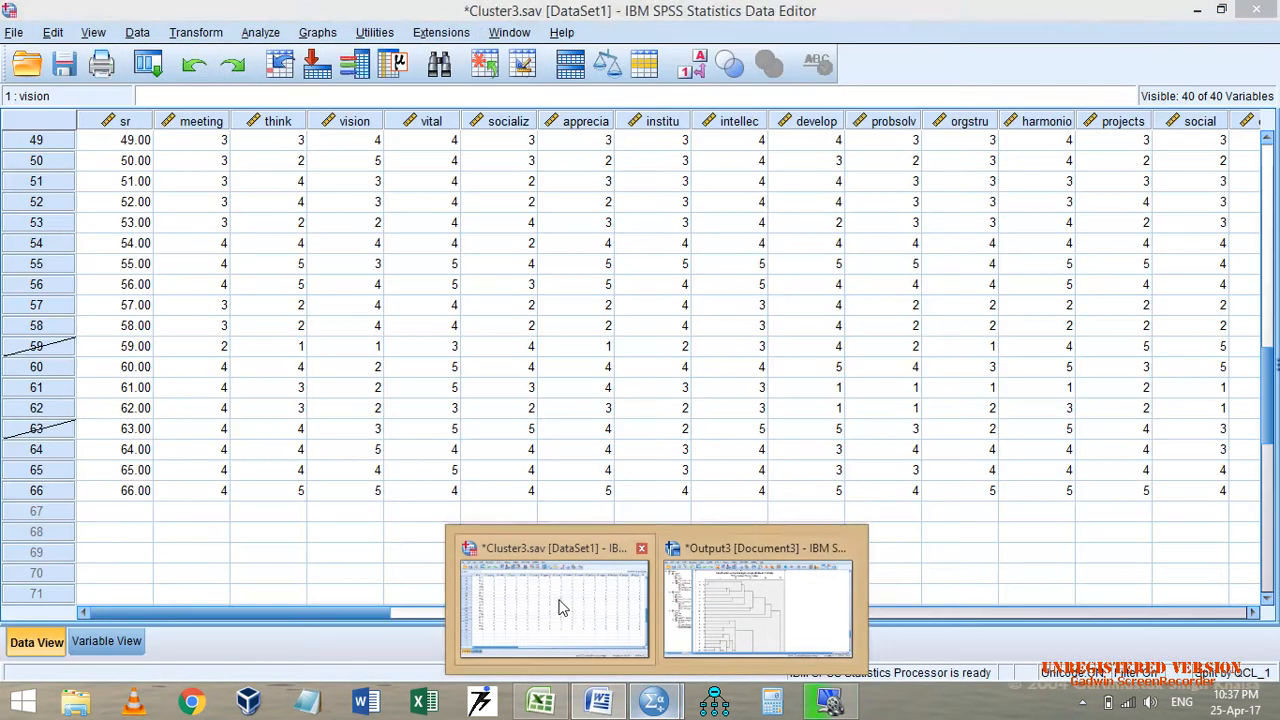
pyautogui.click(563, 608)
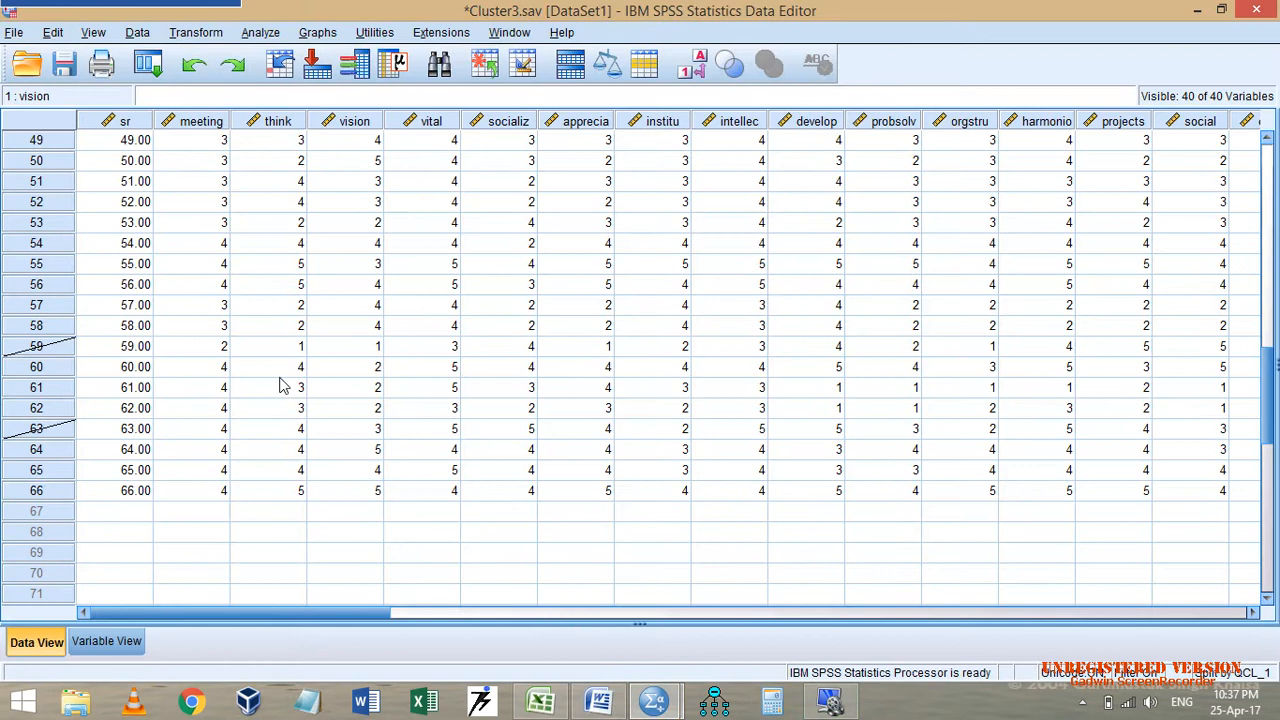
pyautogui.scroll(16, 280, 385)
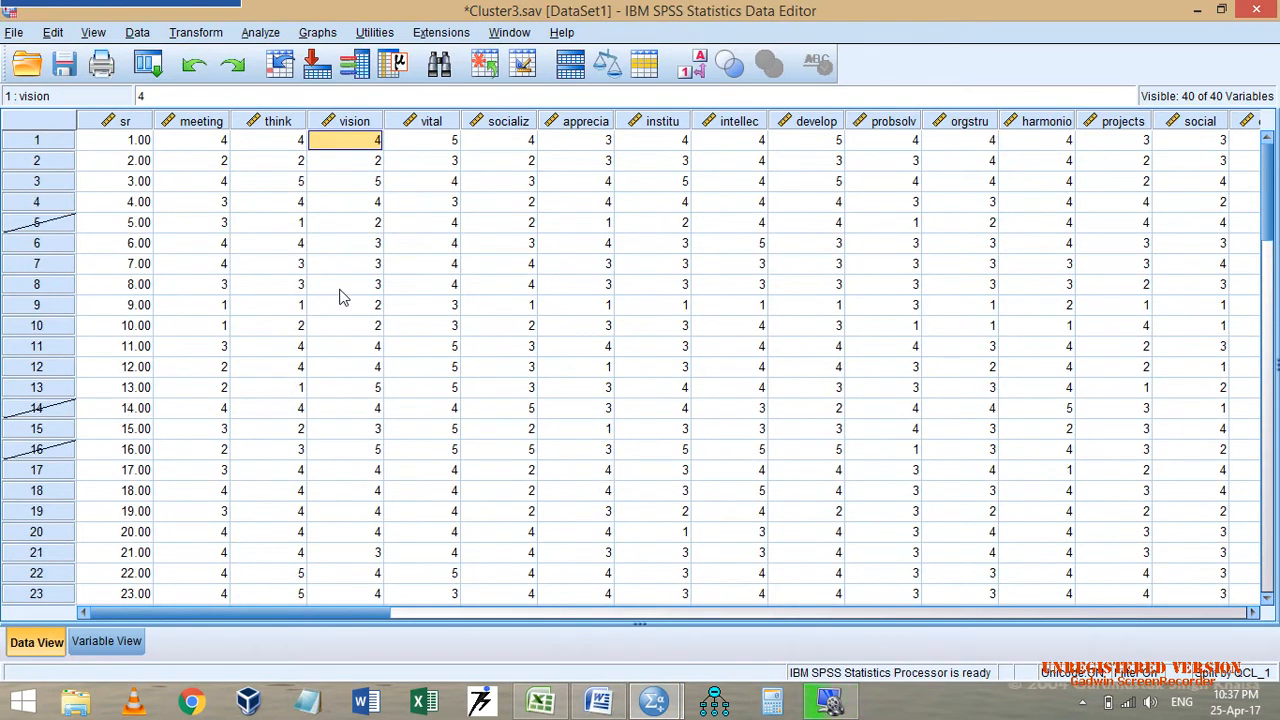
# Set up a fresh K-Means cluster analysis with 2 clusters, using survey statements 1 to 34 as the variables.
pyautogui.click(268, 32)
pyautogui.moveTo(408, 187)
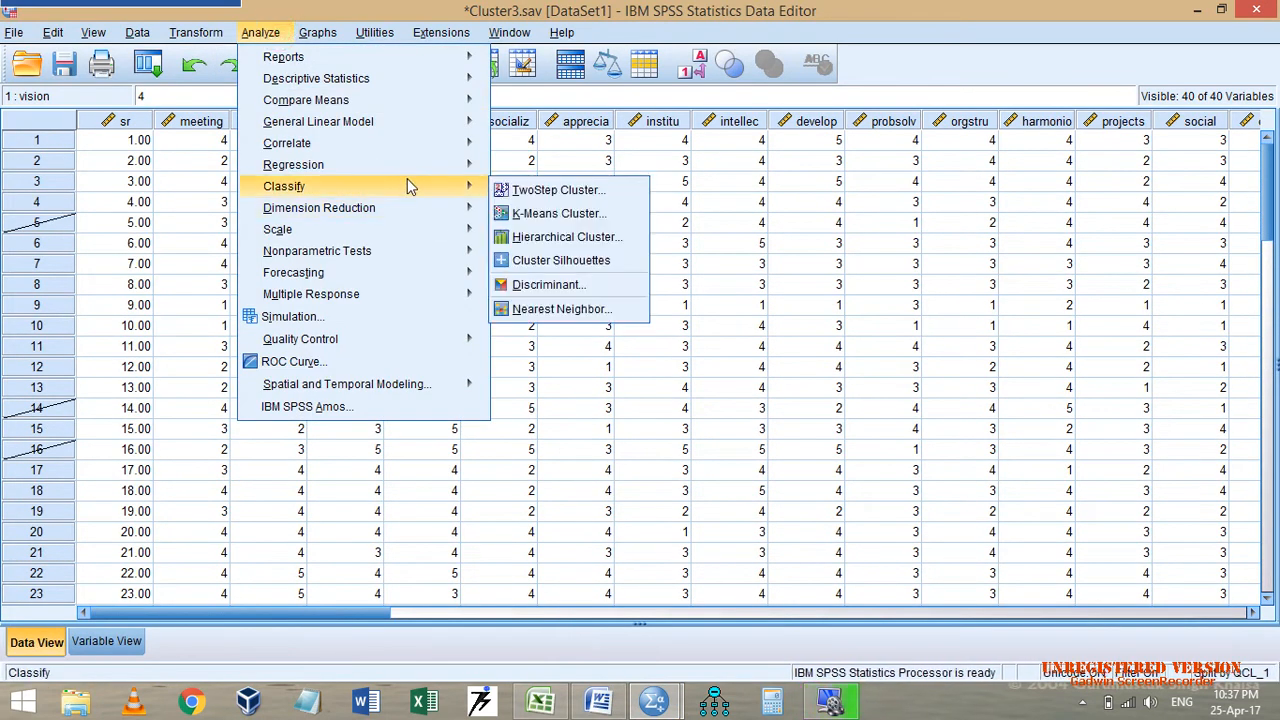
pyautogui.click(540, 213)
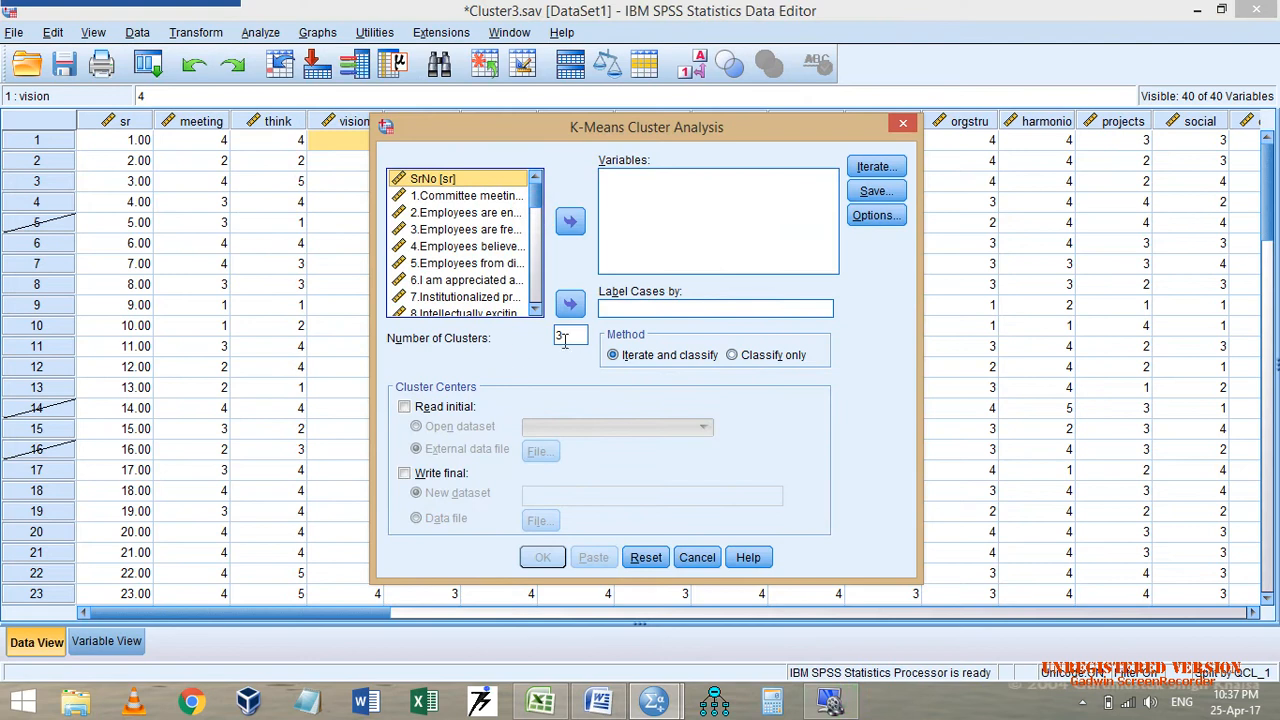
pyautogui.click(565, 338)
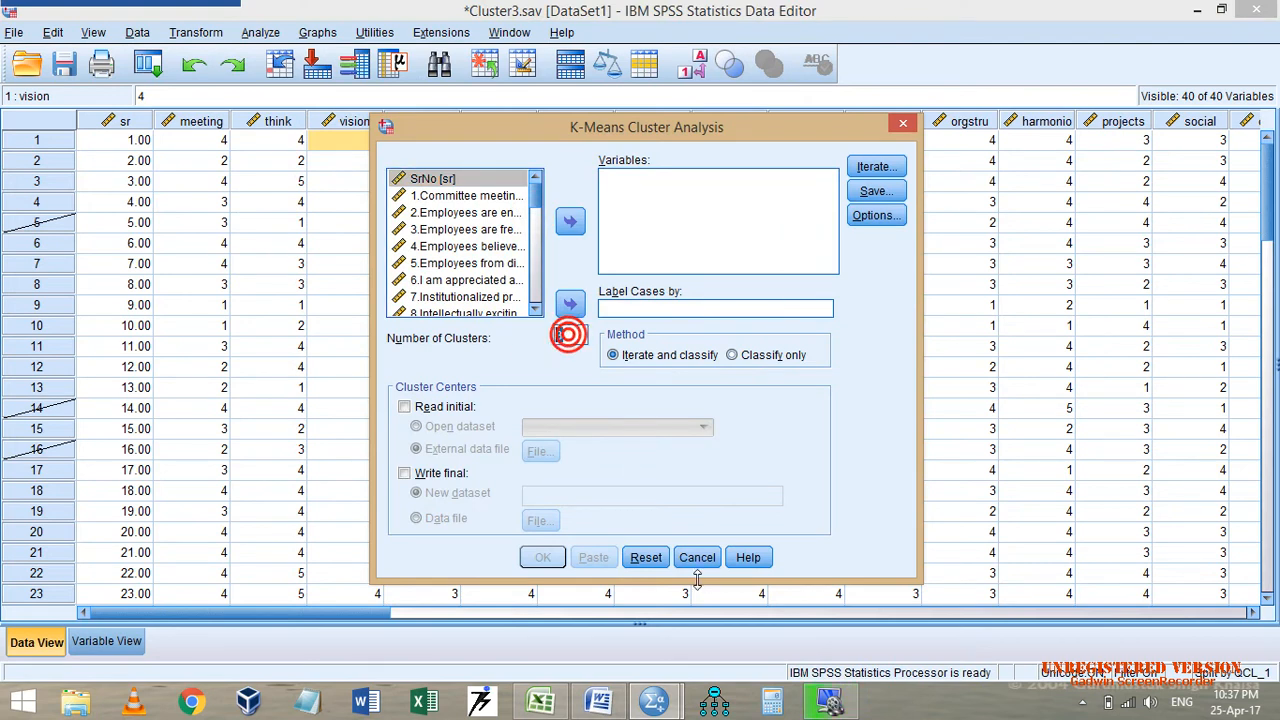
pyautogui.click(646, 557)
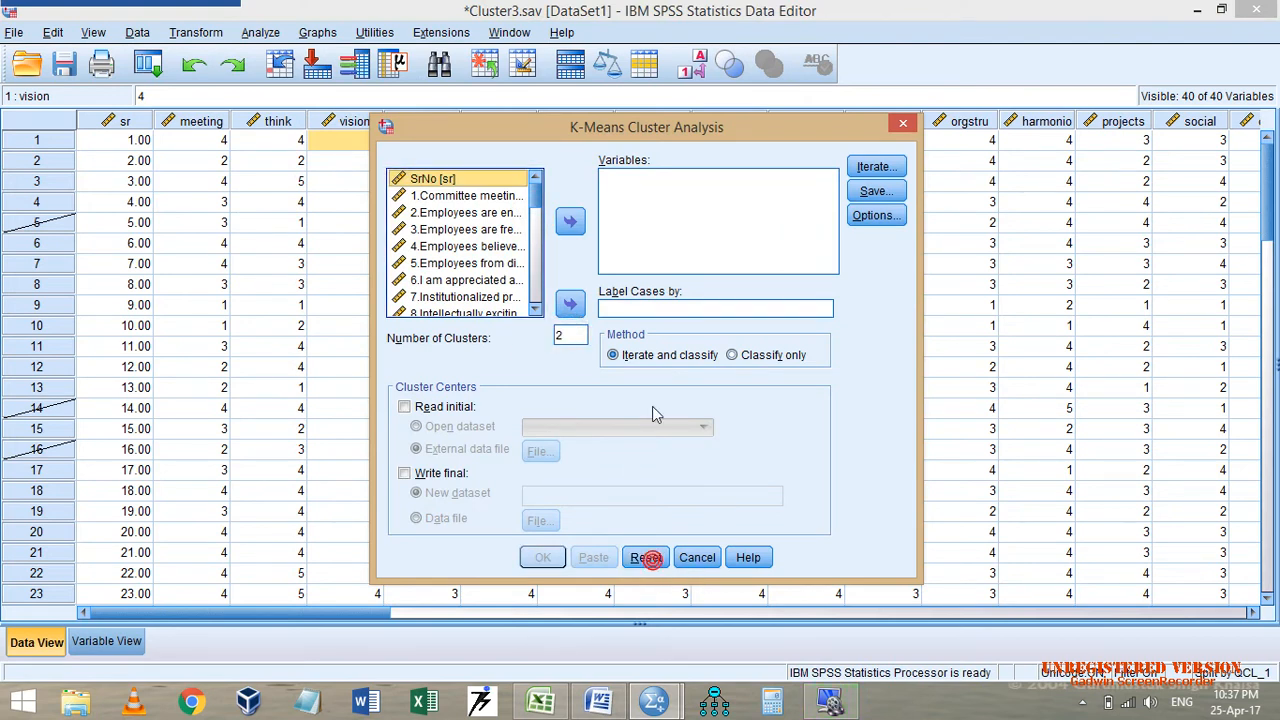
pyautogui.click(461, 196)
pyautogui.scroll(-10, 495, 268)
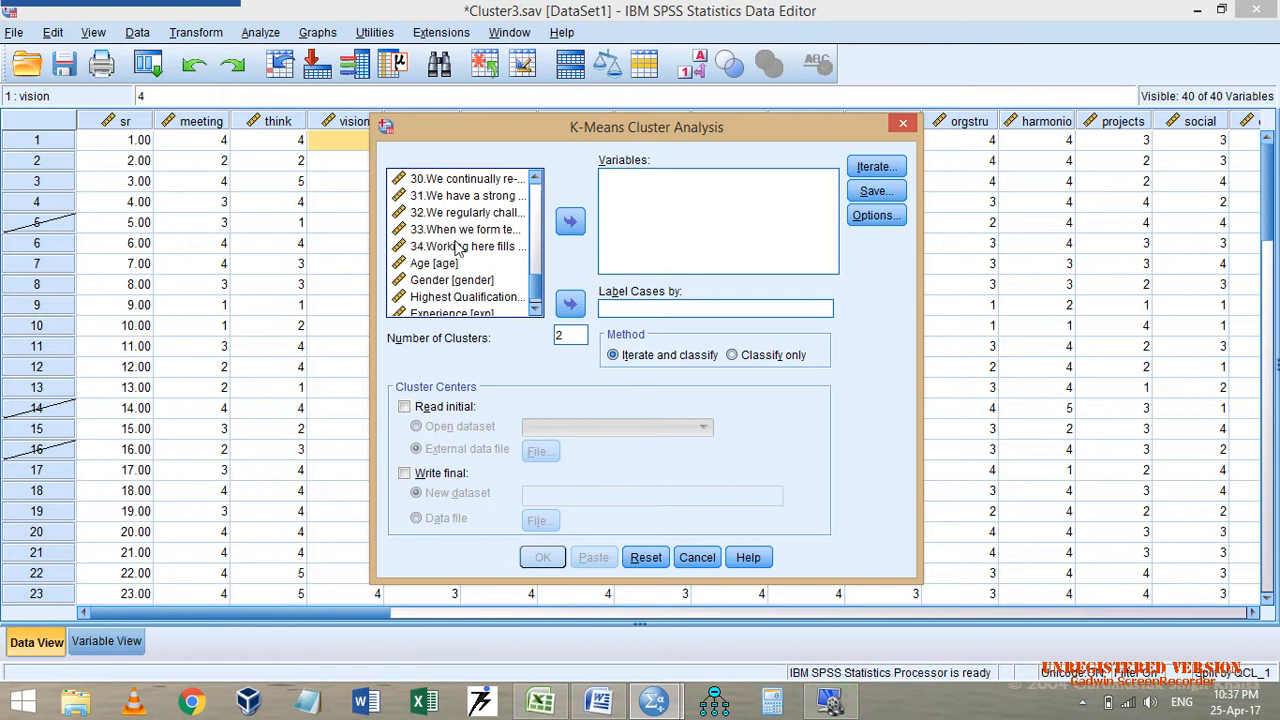
pyautogui.keyDown('shift'); pyautogui.click(458, 246); pyautogui.keyUp('shift')
pyautogui.click(569, 222)
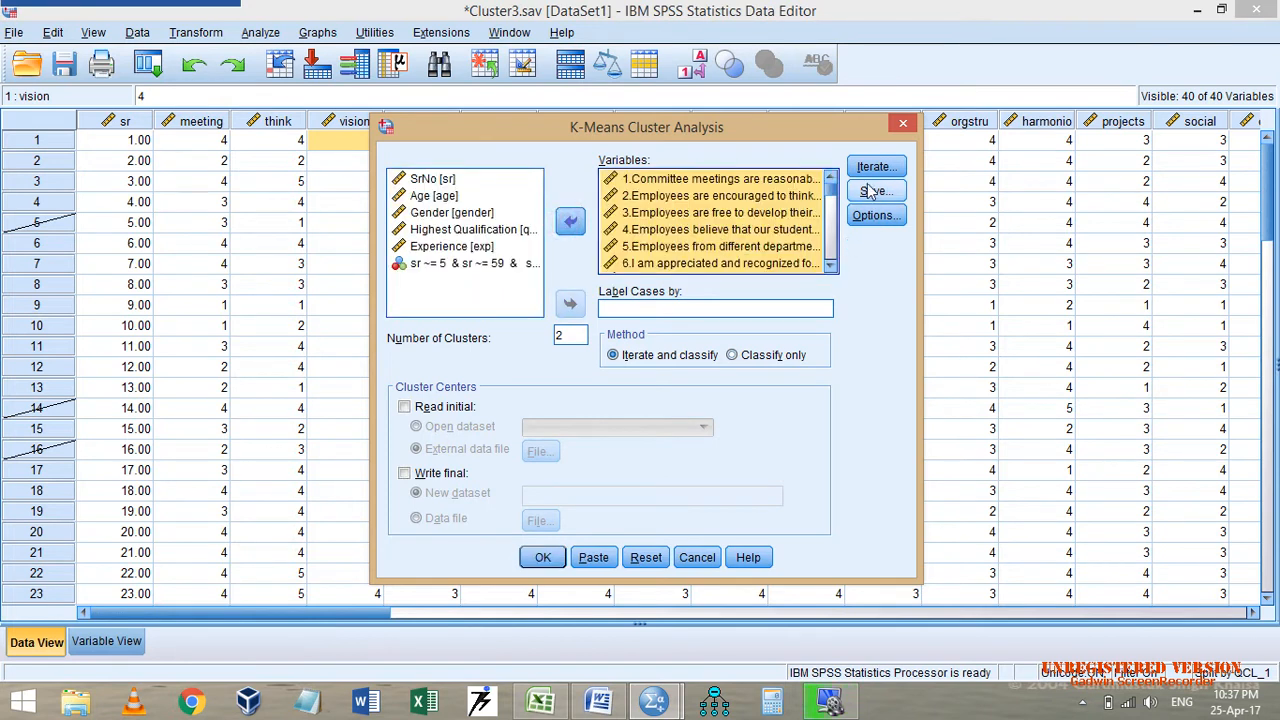
# Request the ANOVA table instead of the initial cluster centers and run the K-Means cluster analysis.
pyautogui.click(876, 214)
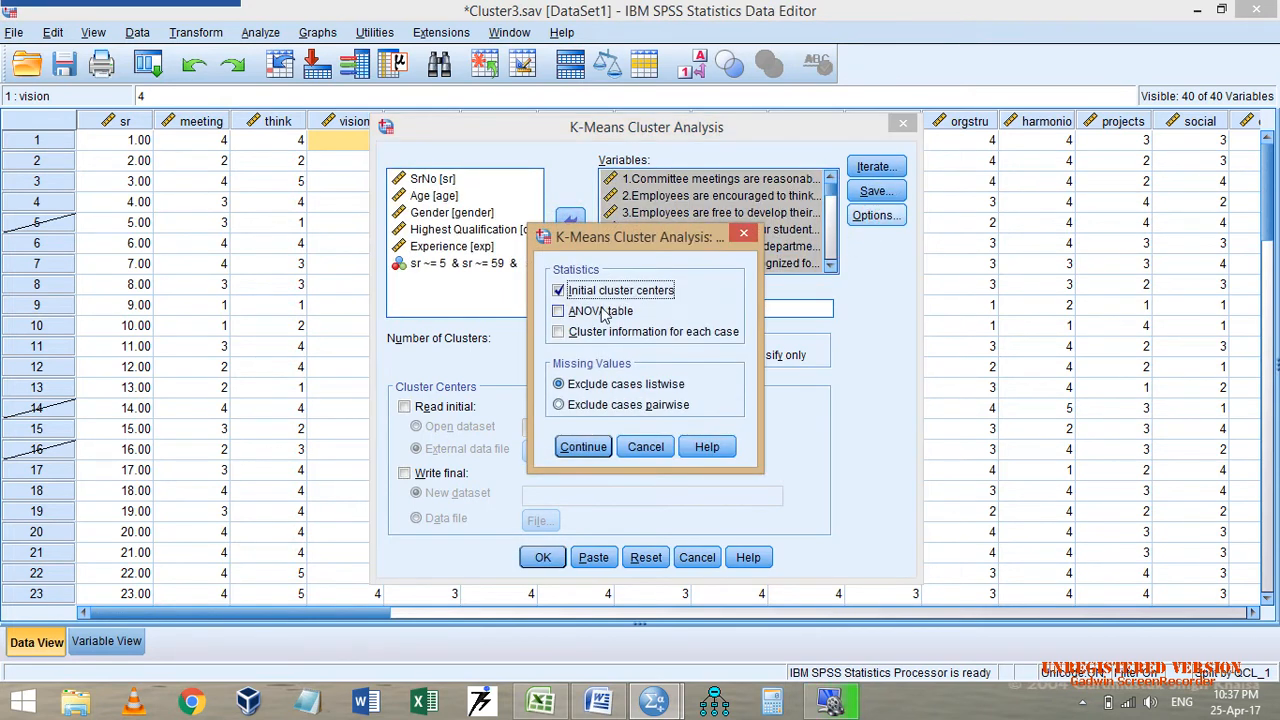
pyautogui.click(605, 291)
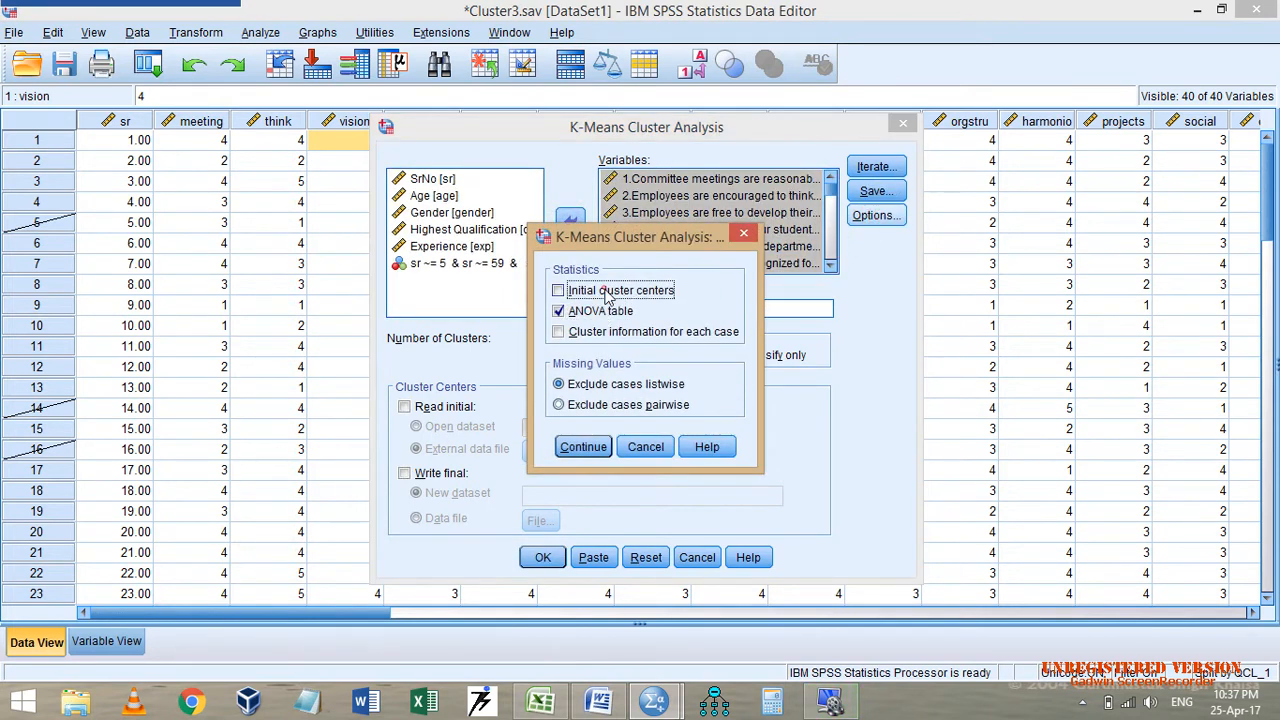
pyautogui.click(583, 447)
pyautogui.click(542, 557)
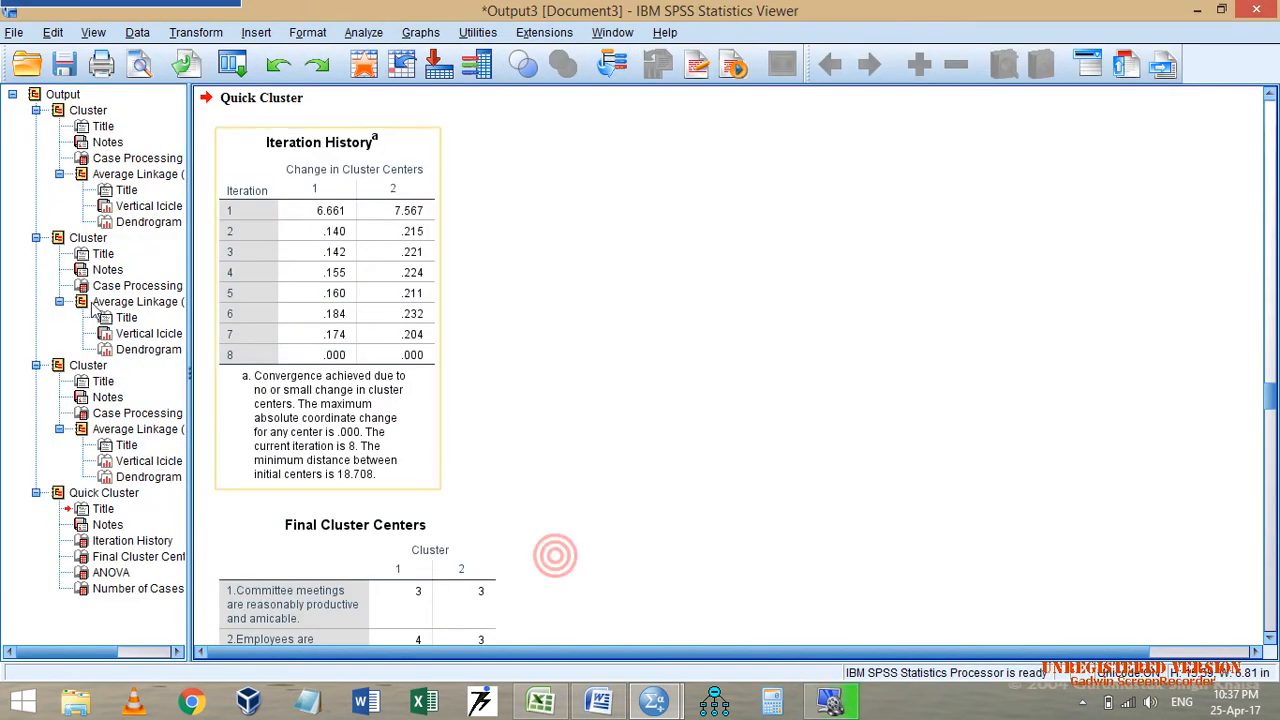
# Collapse the three hierarchical Cluster entries in the output outline and examine the number of cases in each K-Means cluster.
pyautogui.click(36, 110)
pyautogui.click(36, 126)
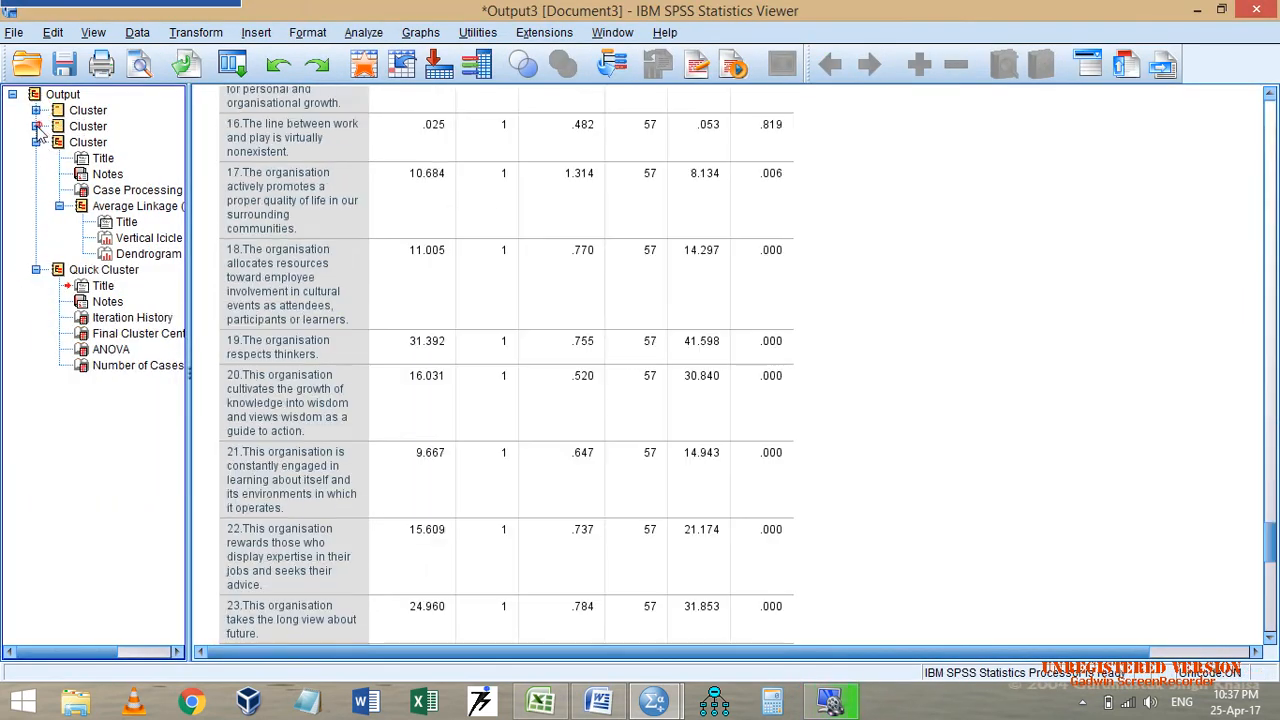
pyautogui.click(36, 142)
pyautogui.click(378, 567)
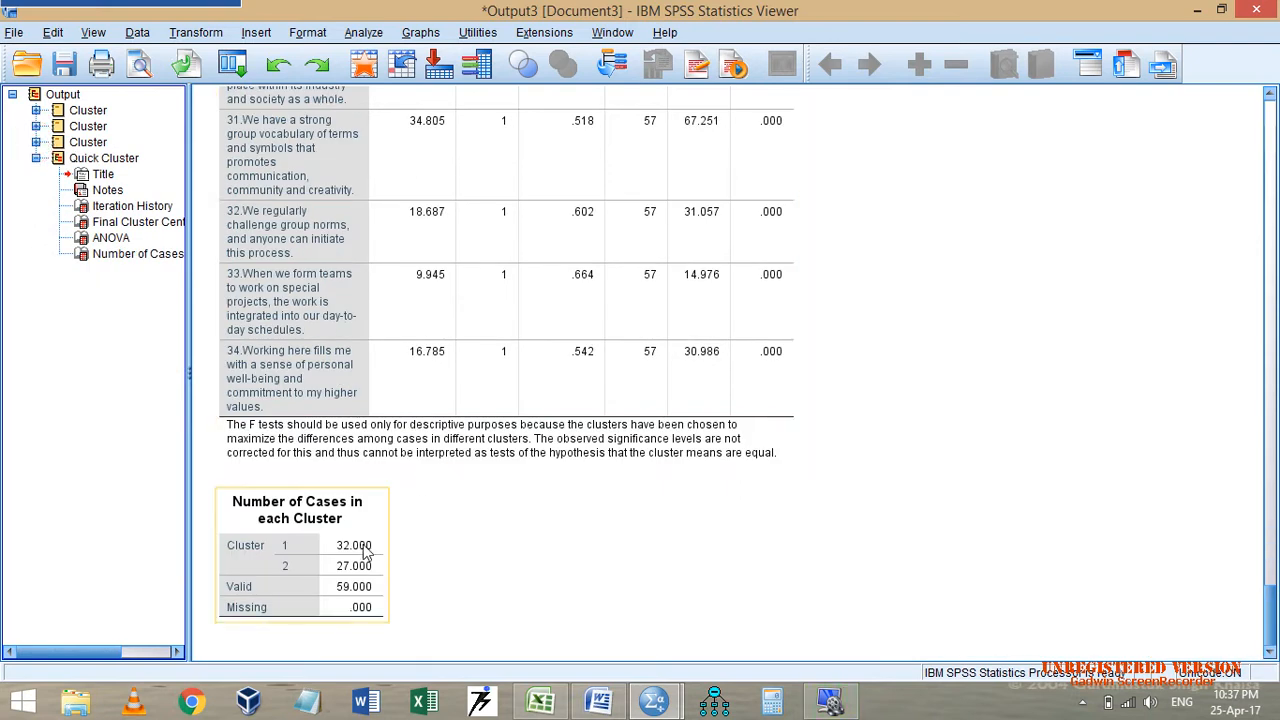
pyautogui.click(363, 546)
pyautogui.click(361, 566)
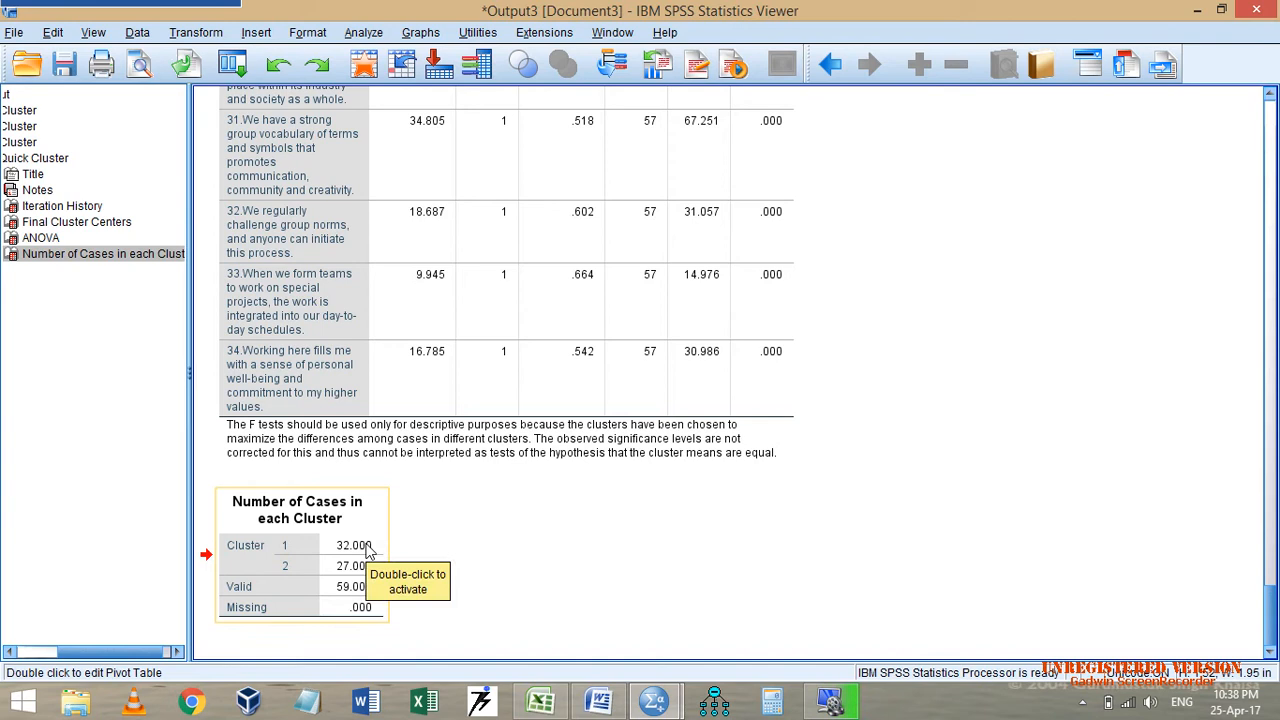
pyautogui.click(363, 546)
pyautogui.click(362, 566)
# Widen the row label column of the ANOVA pivot table so the survey statements fit on fewer lines.
pyautogui.click(563, 320)
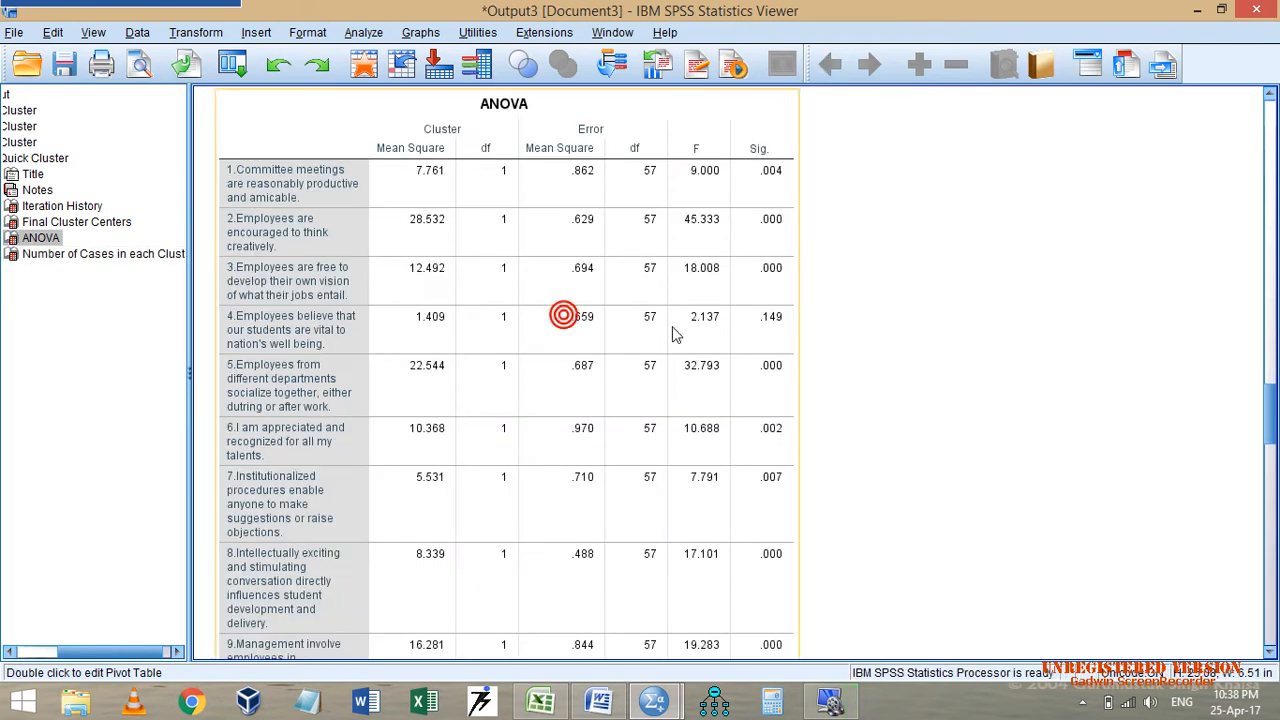
pyautogui.doubleClick(456, 302)
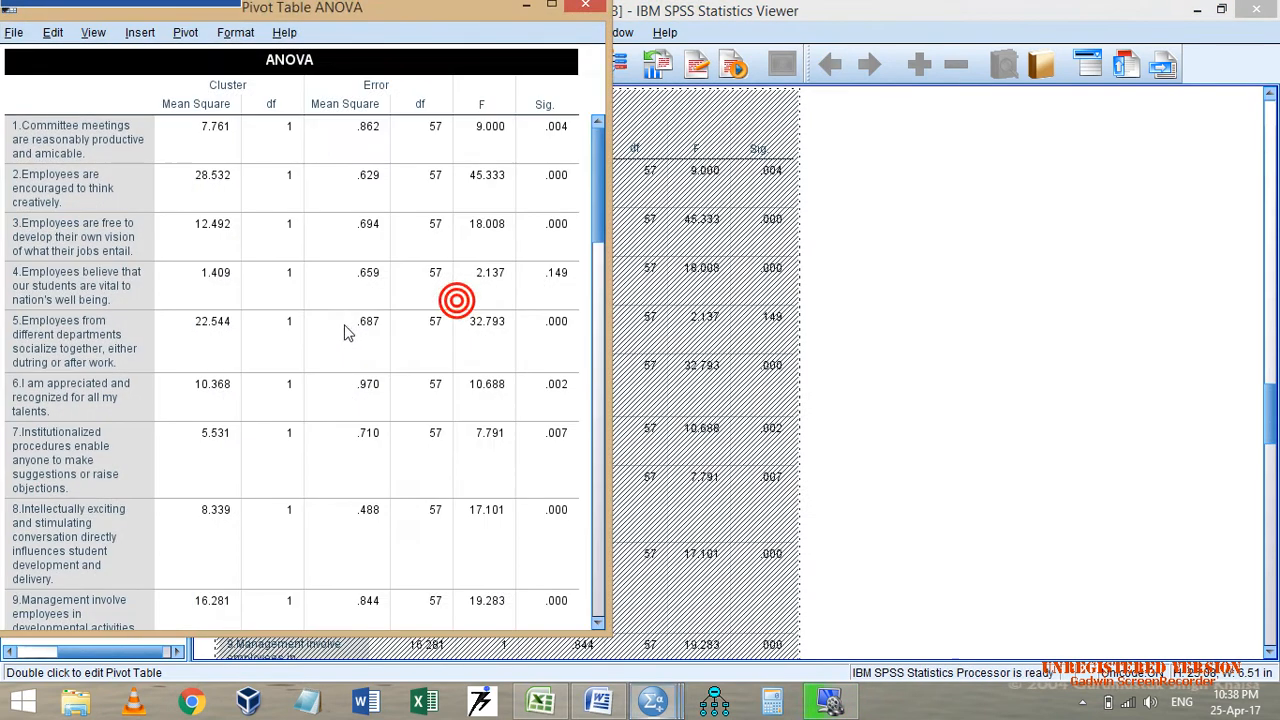
pyautogui.moveTo(150, 284); pyautogui.dragTo(372, 284)
pyautogui.click(586, 7)
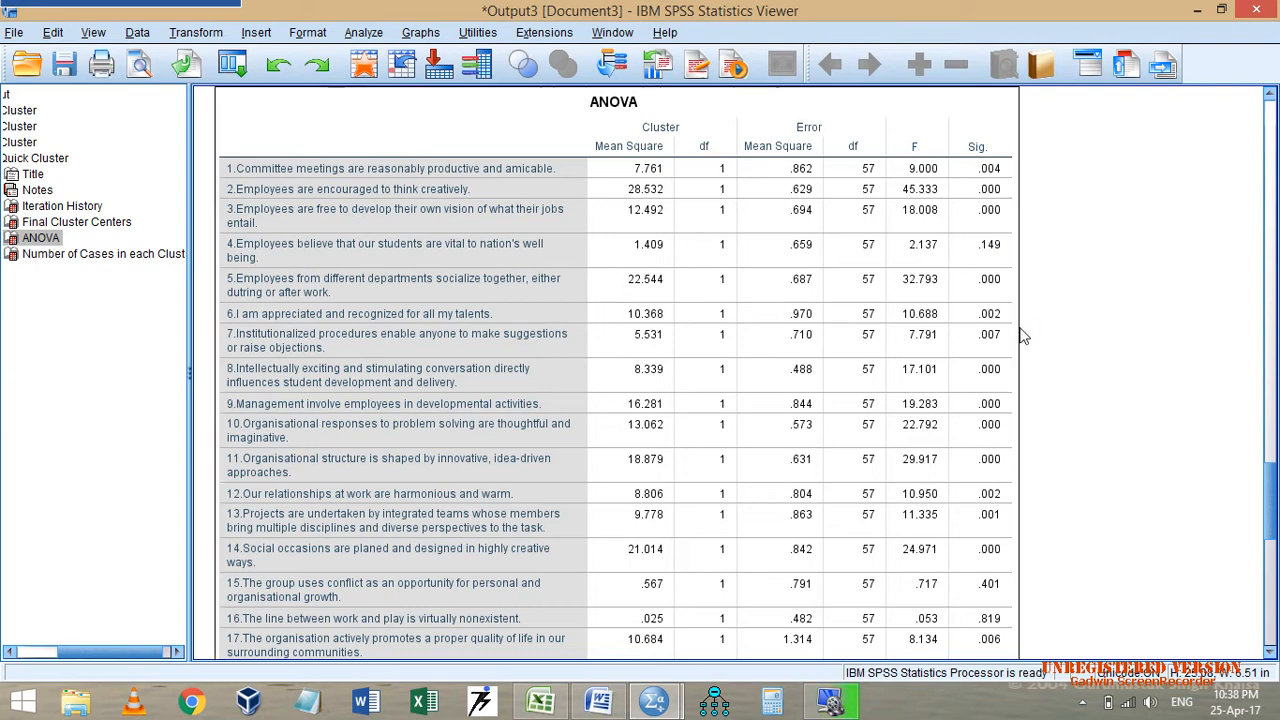
pyautogui.scroll(-1, 1020, 423)
pyautogui.scroll(3, 996, 340)
pyautogui.scroll(-3, 996, 340)
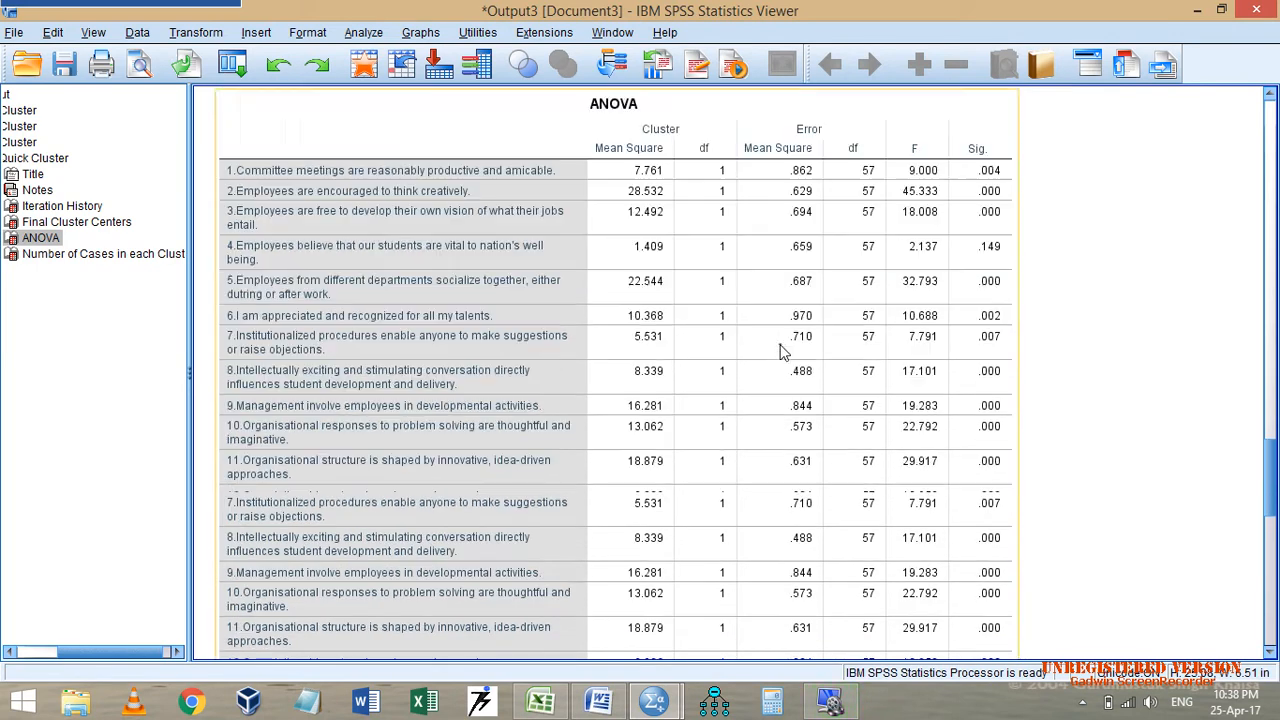
# Run the Traffic Light.wwd script on the ANOVA table with a high margin of .05 and a low margin of 0.
pyautogui.click(781, 347)
pyautogui.click(488, 34)
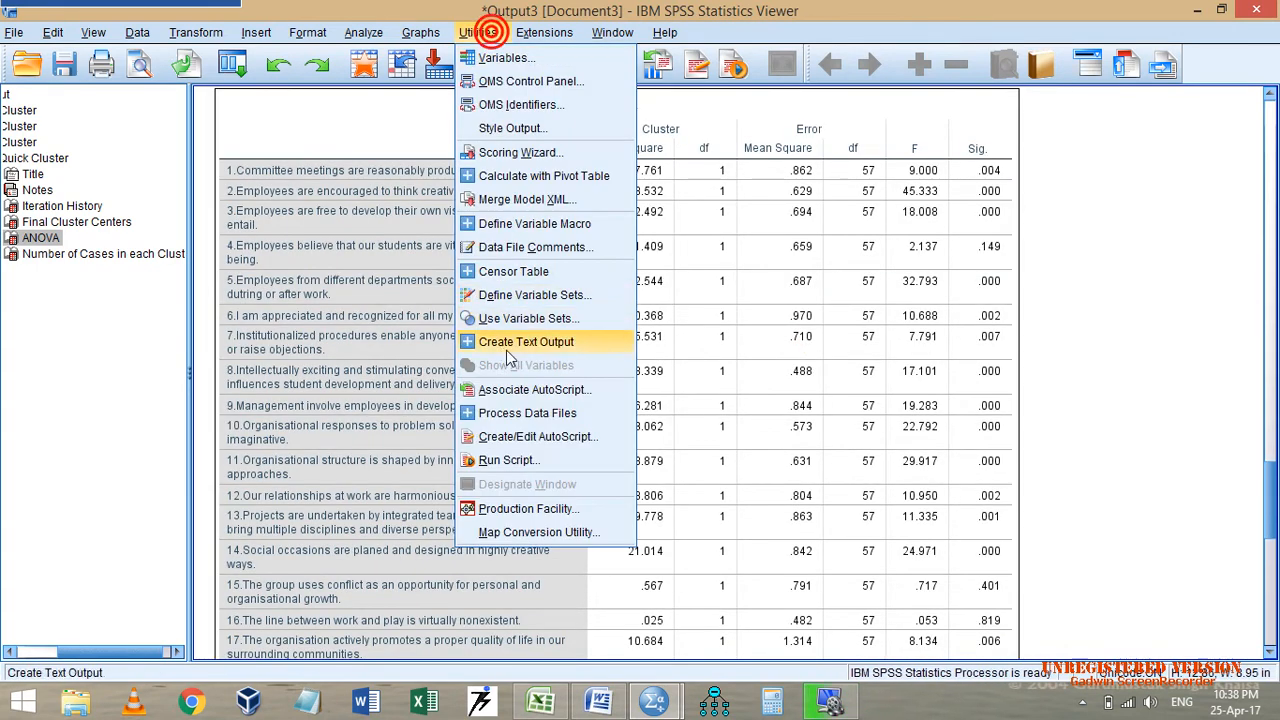
pyautogui.click(503, 461)
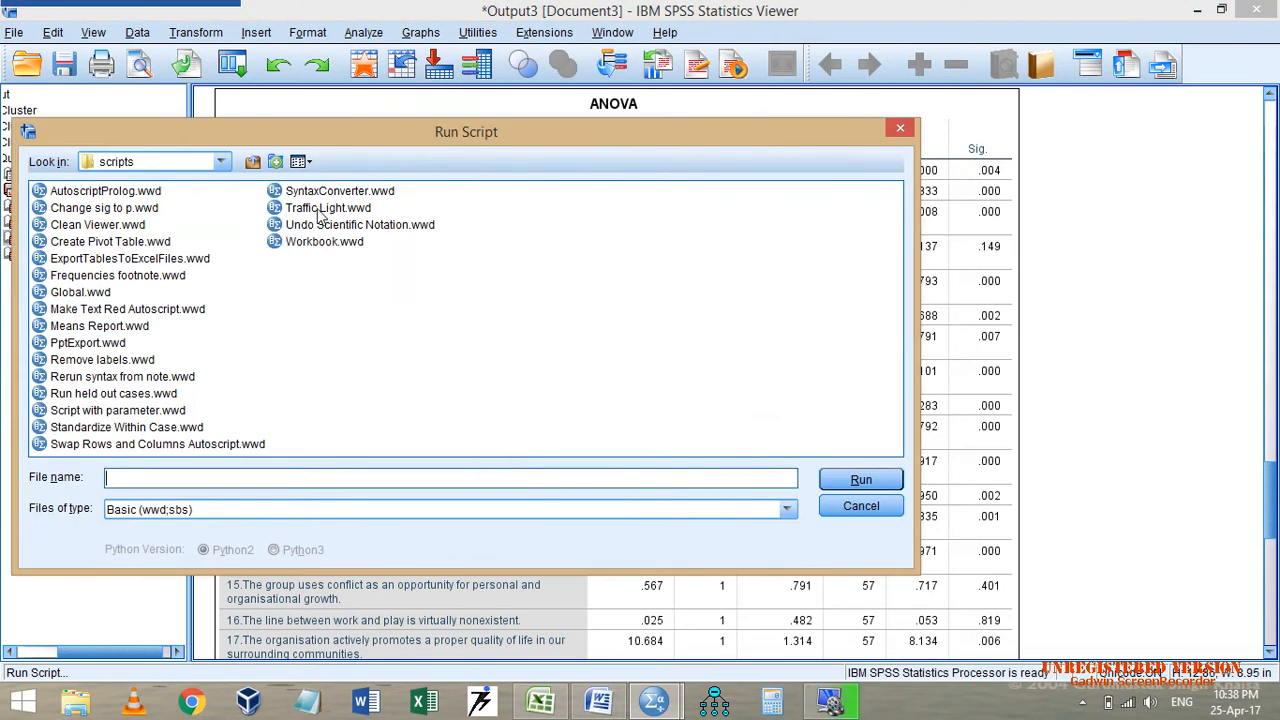
pyautogui.doubleClick(322, 208)
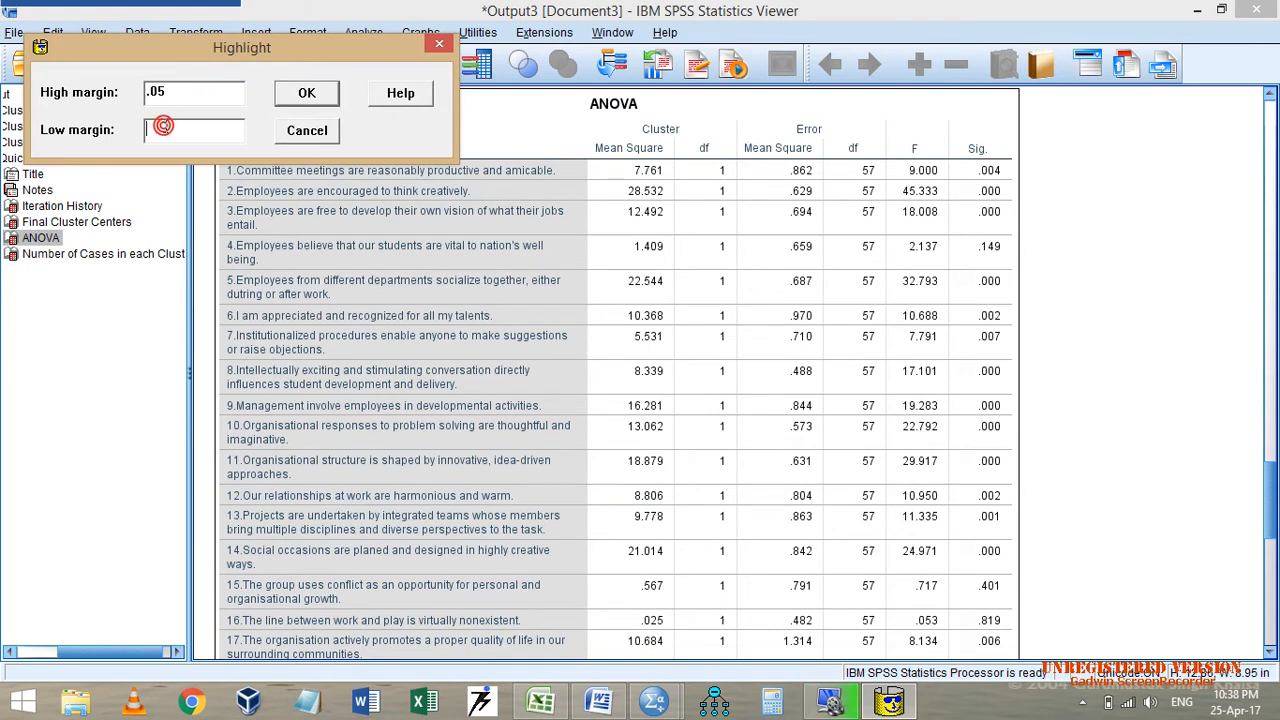
pyautogui.write('0')
pyautogui.click(302, 92)
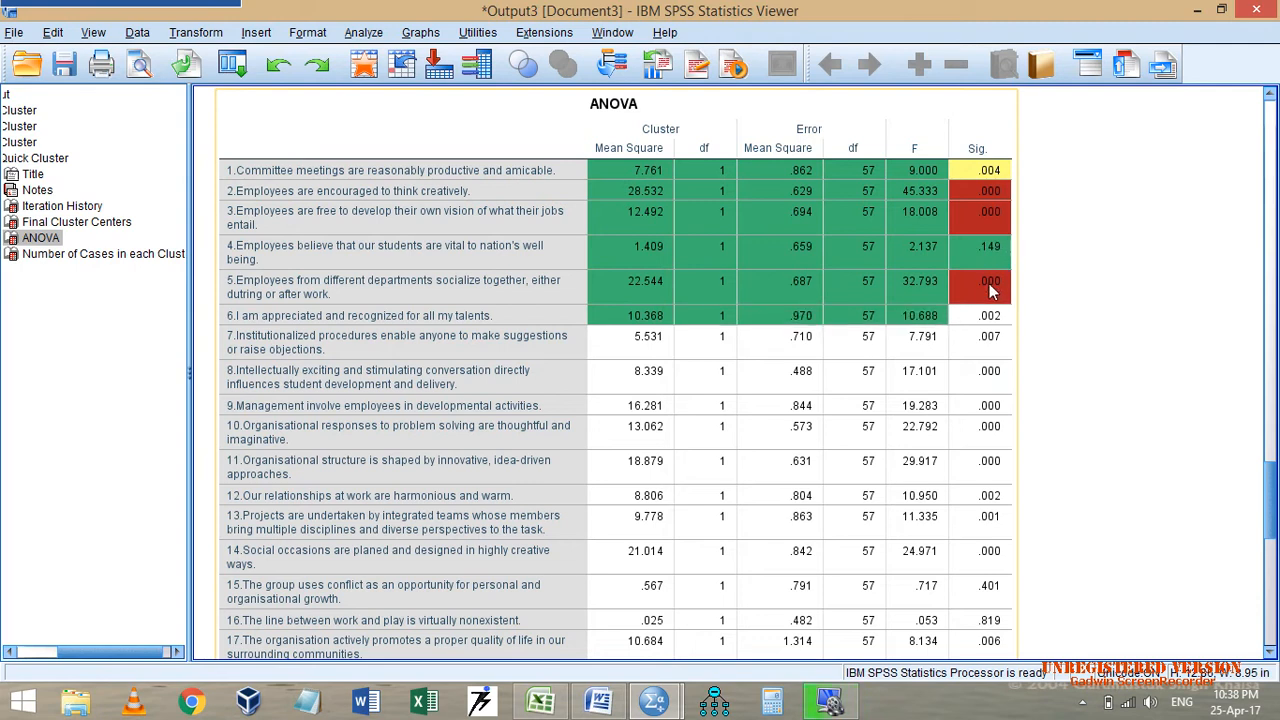
# Widen the row label column of the Final Cluster Centers pivot table and enlarge its editing window to show both clusters.
pyautogui.scroll(7, 796, 261)
pyautogui.scroll(10, 471, 300)
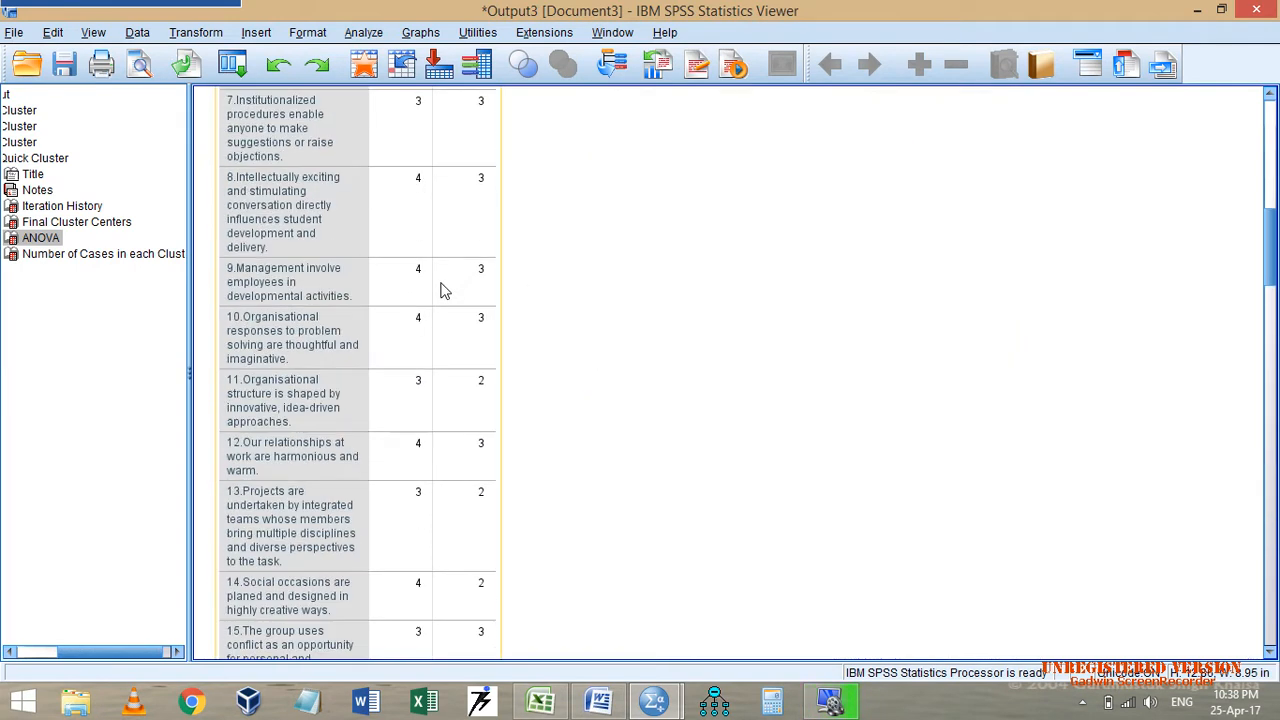
pyautogui.scroll(5, 422, 302)
pyautogui.doubleClick(421, 298)
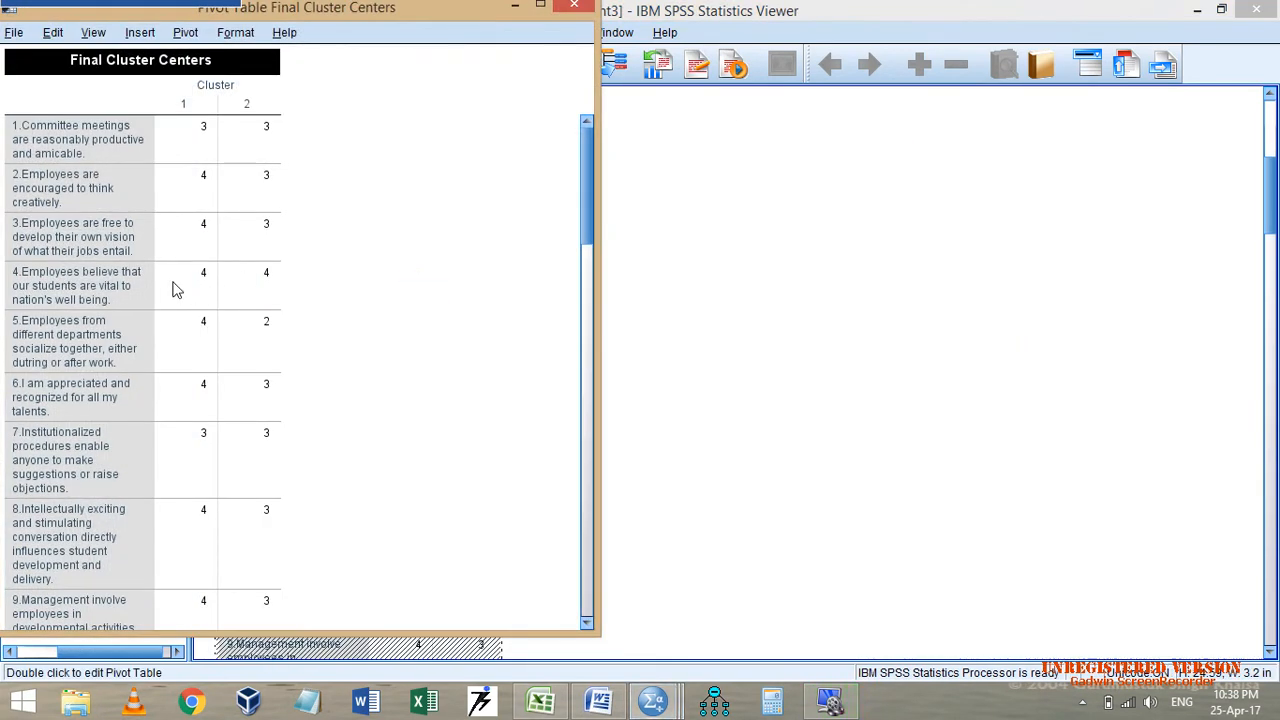
pyautogui.moveTo(154, 281); pyautogui.dragTo(530, 280)
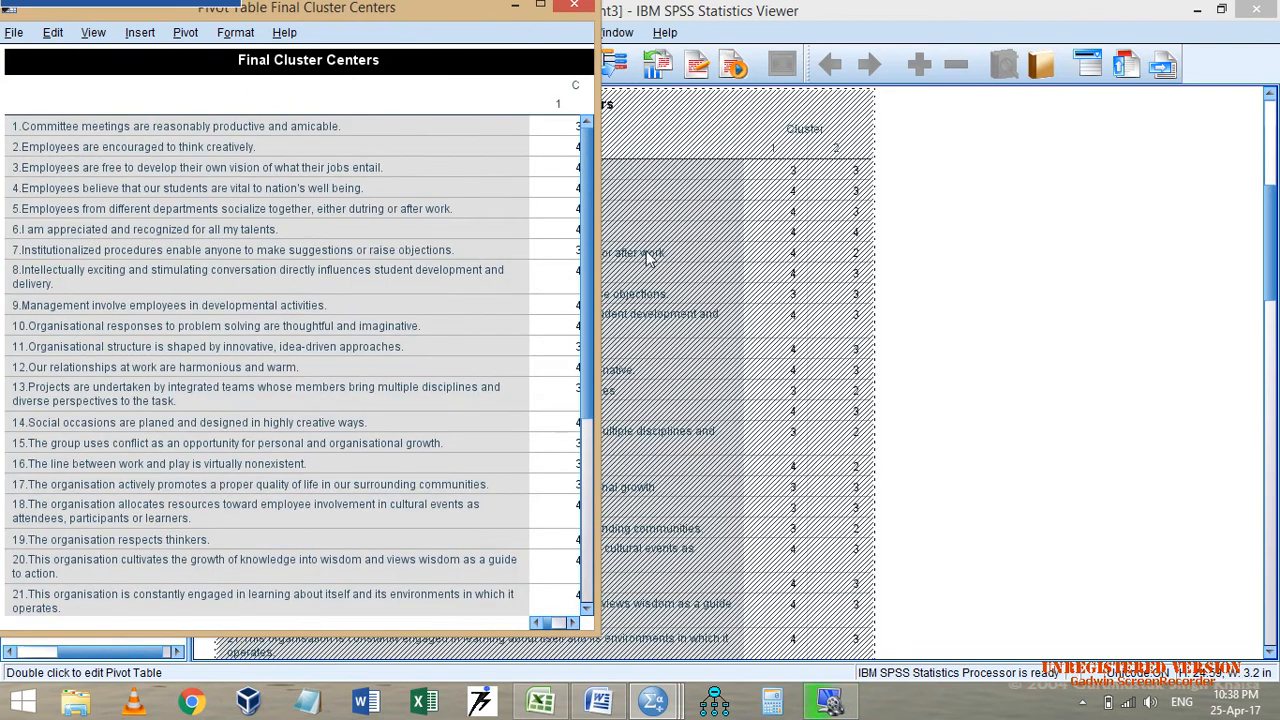
pyautogui.moveTo(599, 226); pyautogui.dragTo(936, 228)
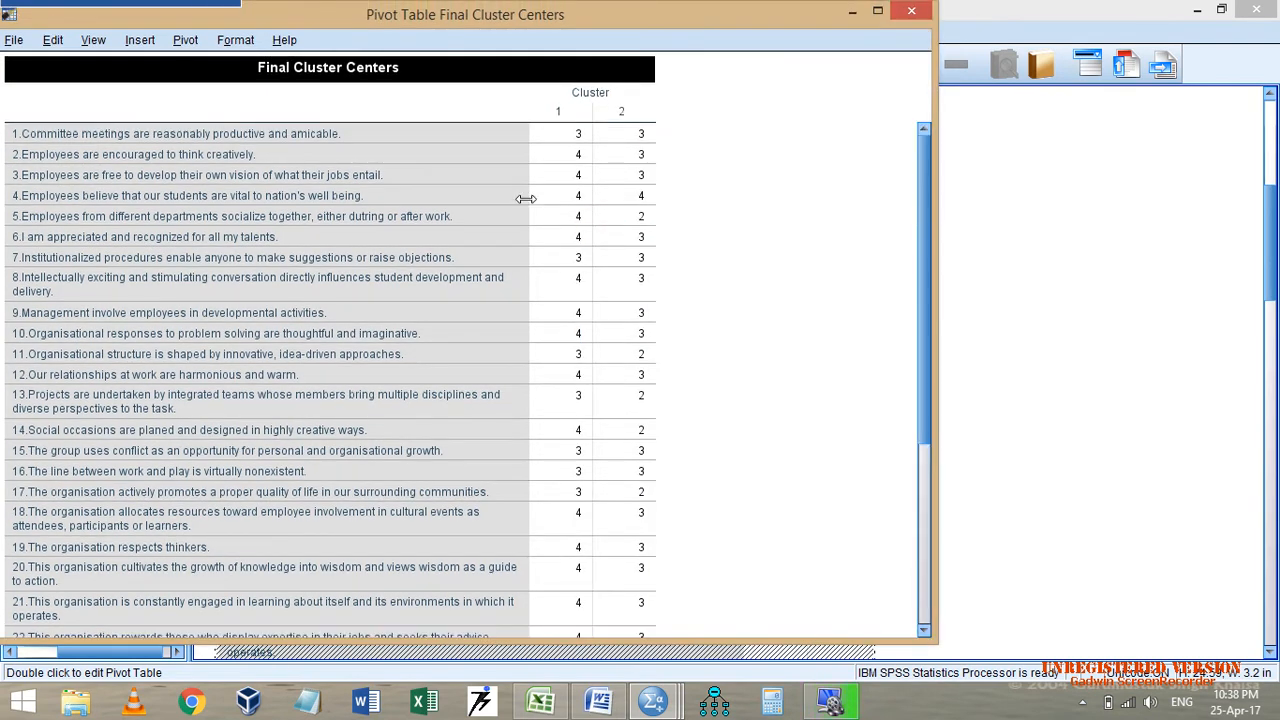
# Delete the row of statement 4 from the Final Cluster Centers table and close the table editor.
pyautogui.moveTo(577, 197); pyautogui.dragTo(656, 197)
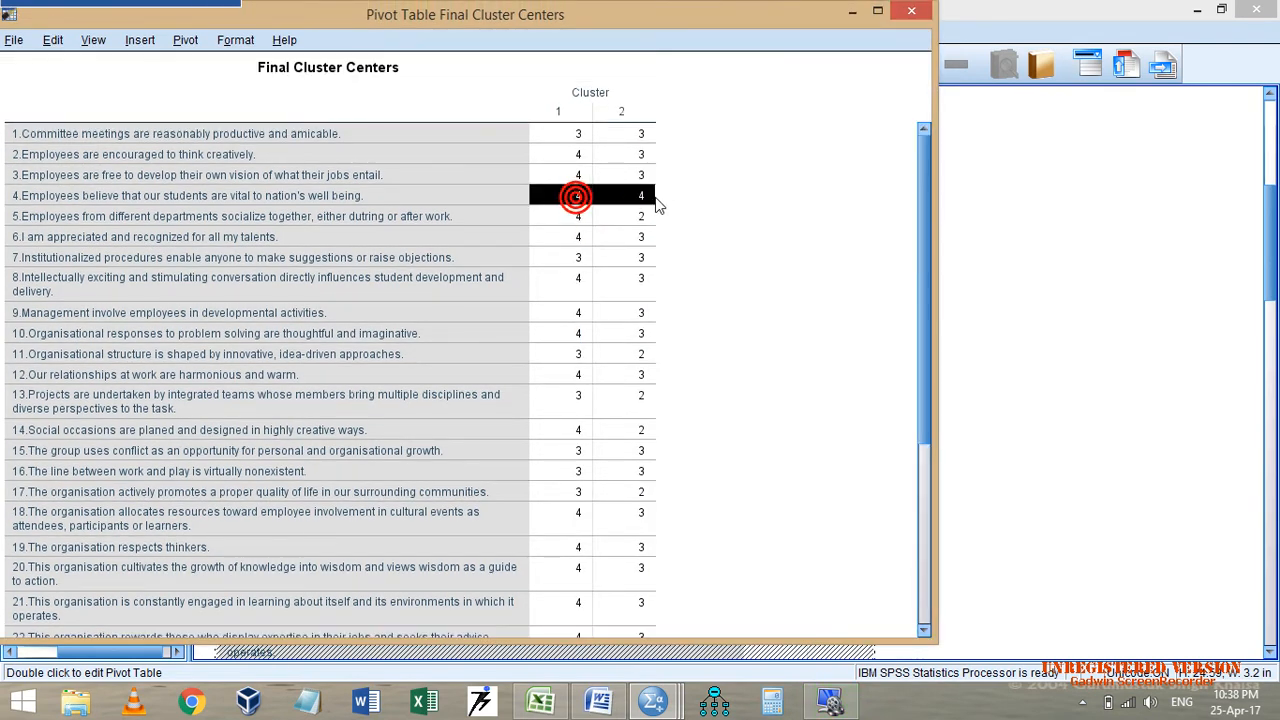
pyautogui.press('Delete')
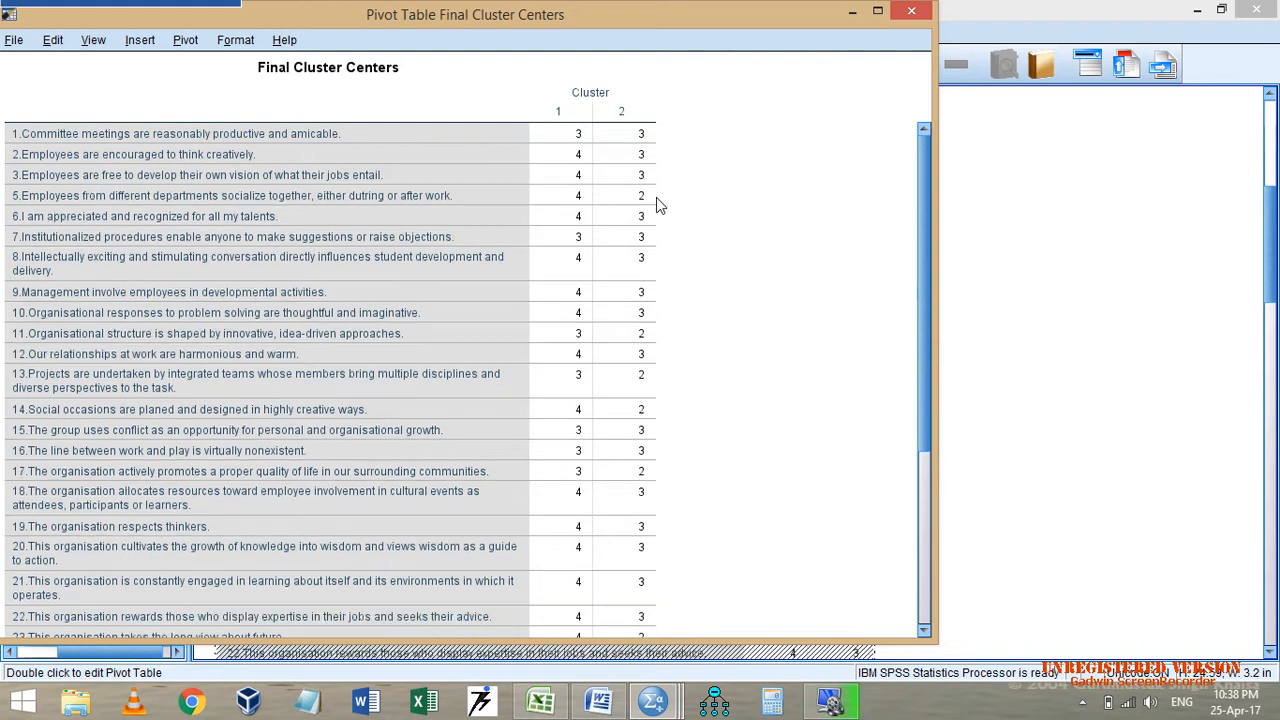
pyautogui.click(910, 14)
# Check the color-coded ANOVA significance values for further non-significant statements and locate their rows in the Final Cluster Centers table.
pyautogui.scroll(-10, 960, 330)
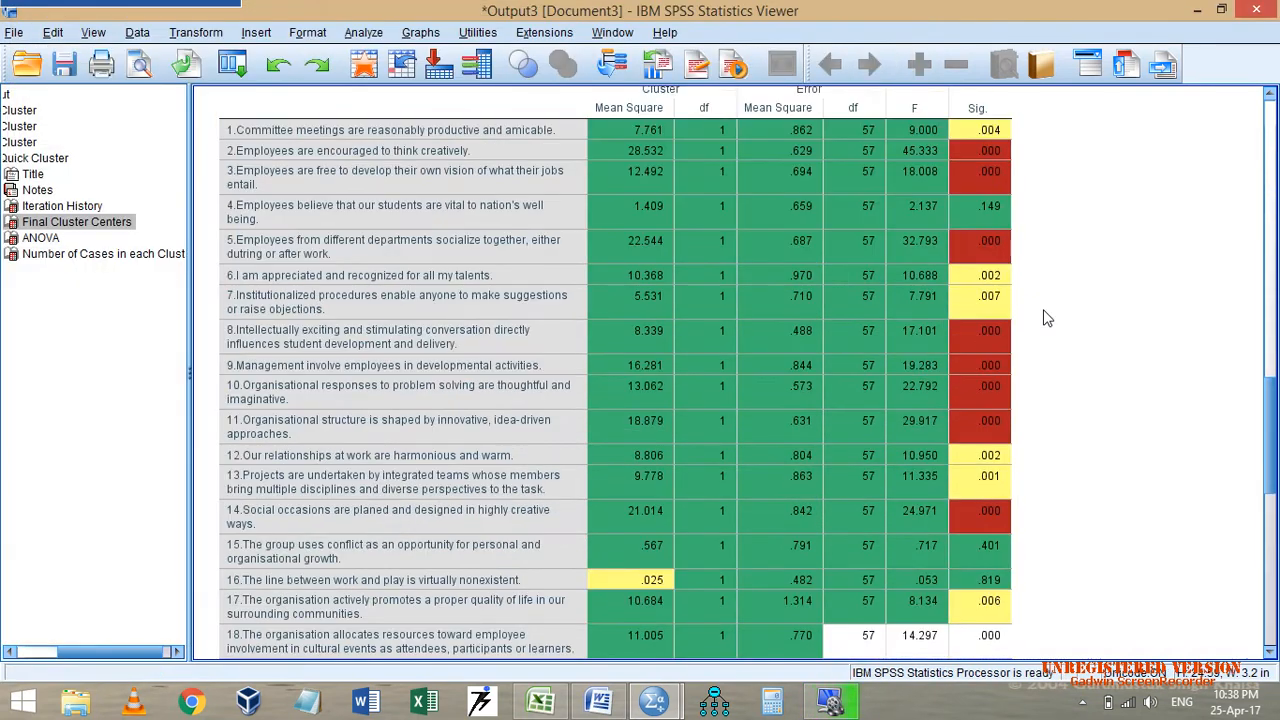
pyautogui.scroll(-5, 1013, 418)
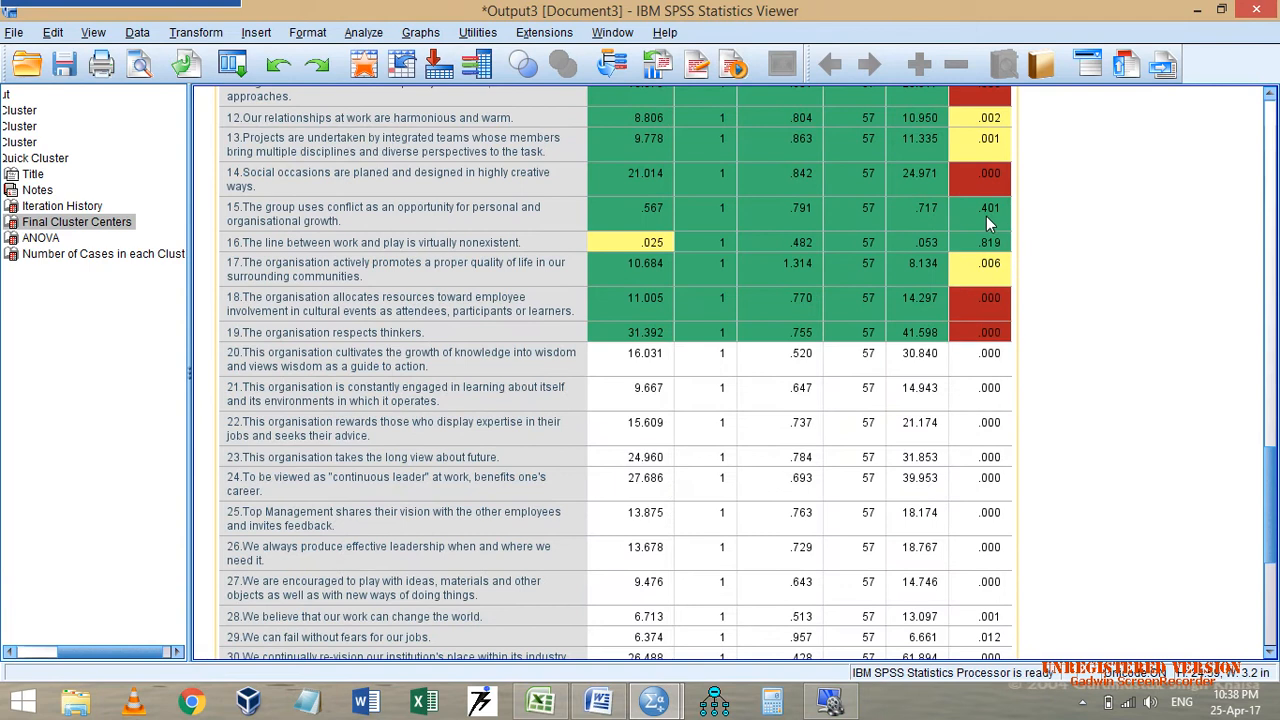
pyautogui.scroll(15, 900, 276)
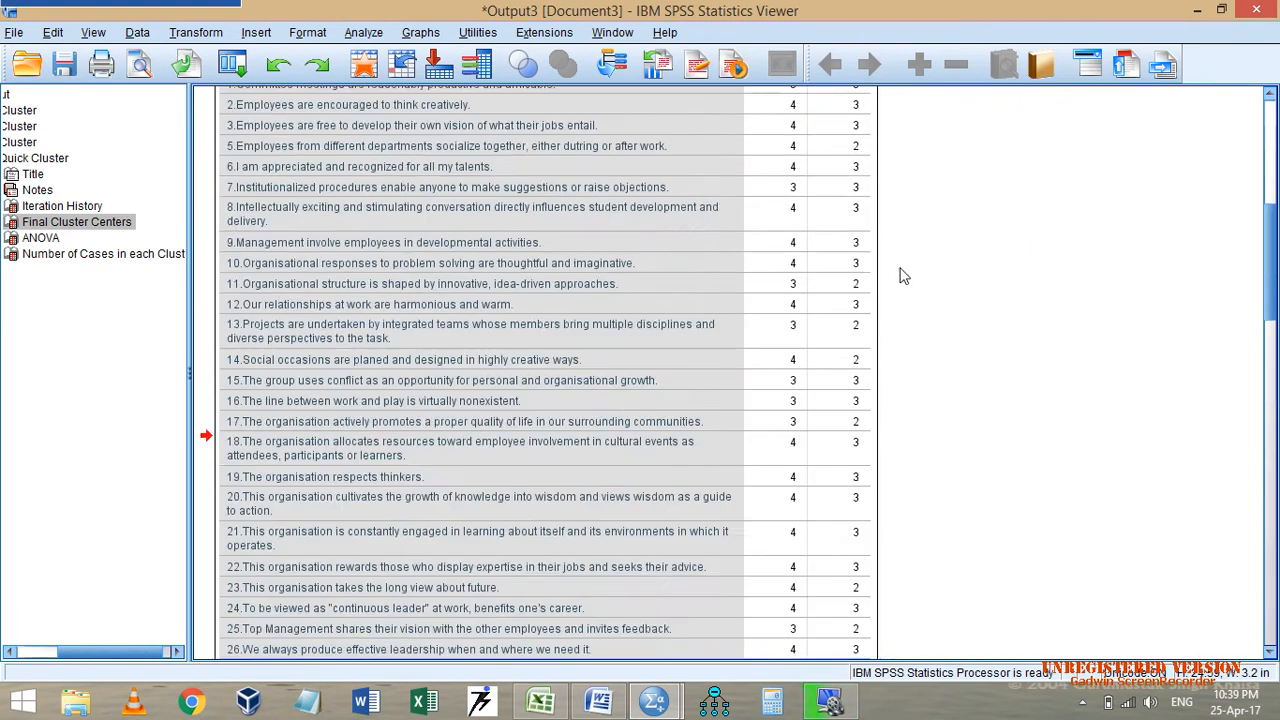
pyautogui.scroll(2, 890, 272)
pyautogui.scroll(-12, 1110, 374)
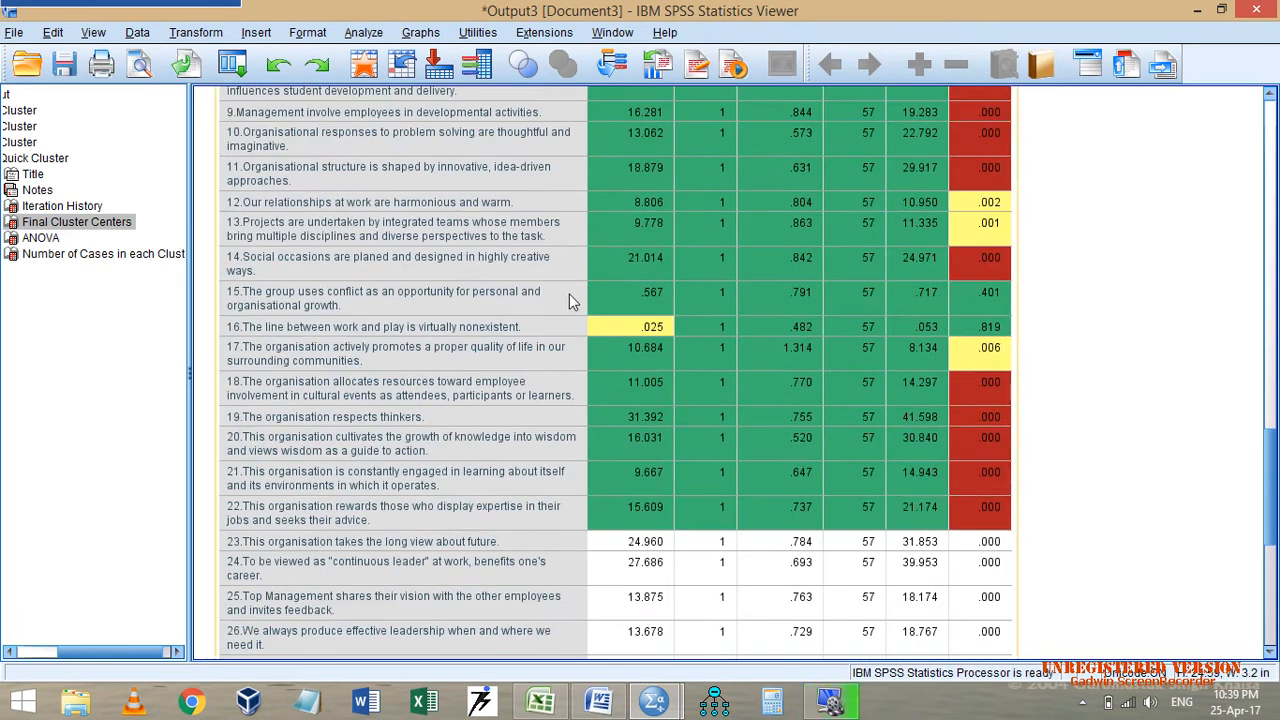
pyautogui.scroll(8, 1006, 333)
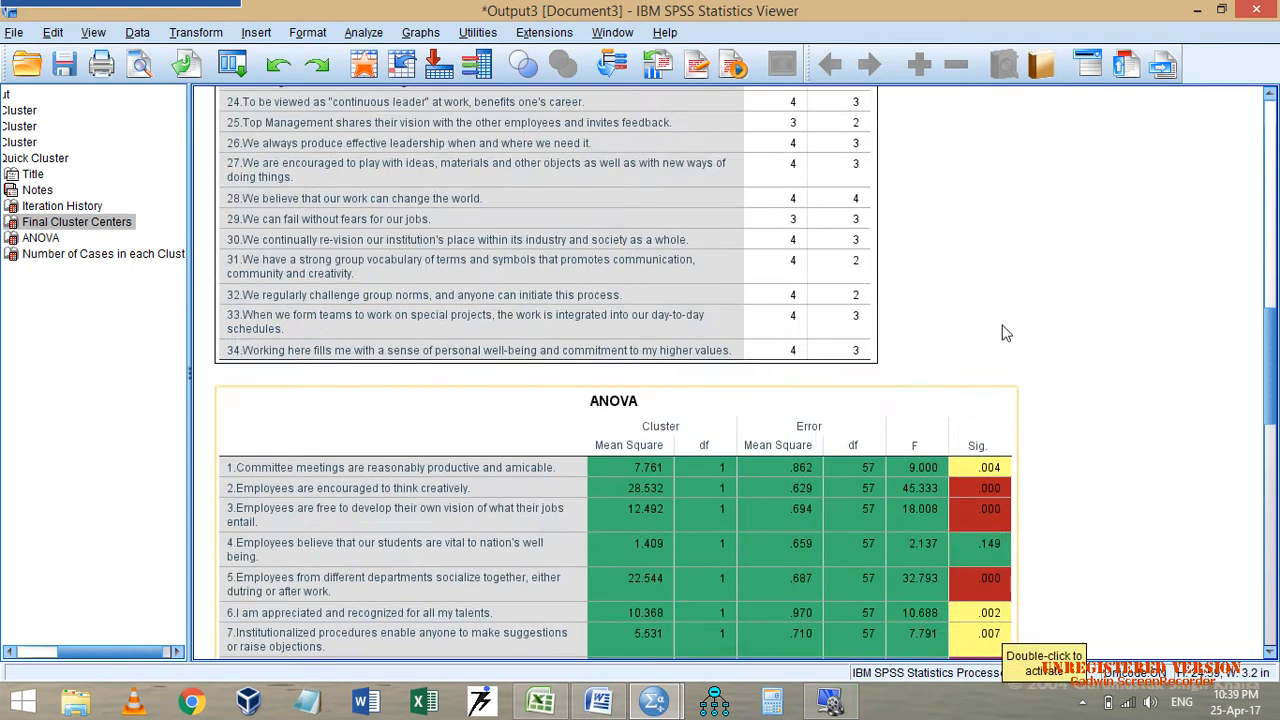
pyautogui.scroll(8, 1006, 333)
pyautogui.scroll(-2, 575, 455)
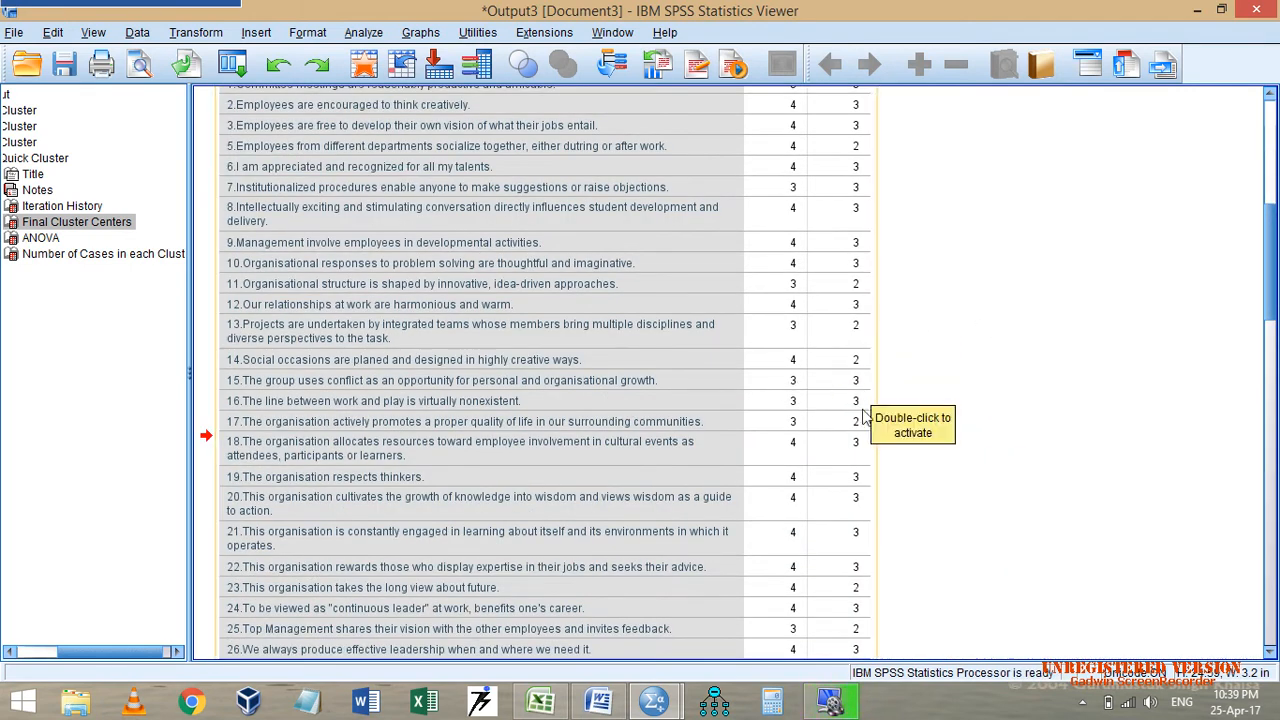
# Delete the rows of statements 15 and 16 from the Final Cluster Centers table and close the table editor.
pyautogui.doubleClick(805, 395)
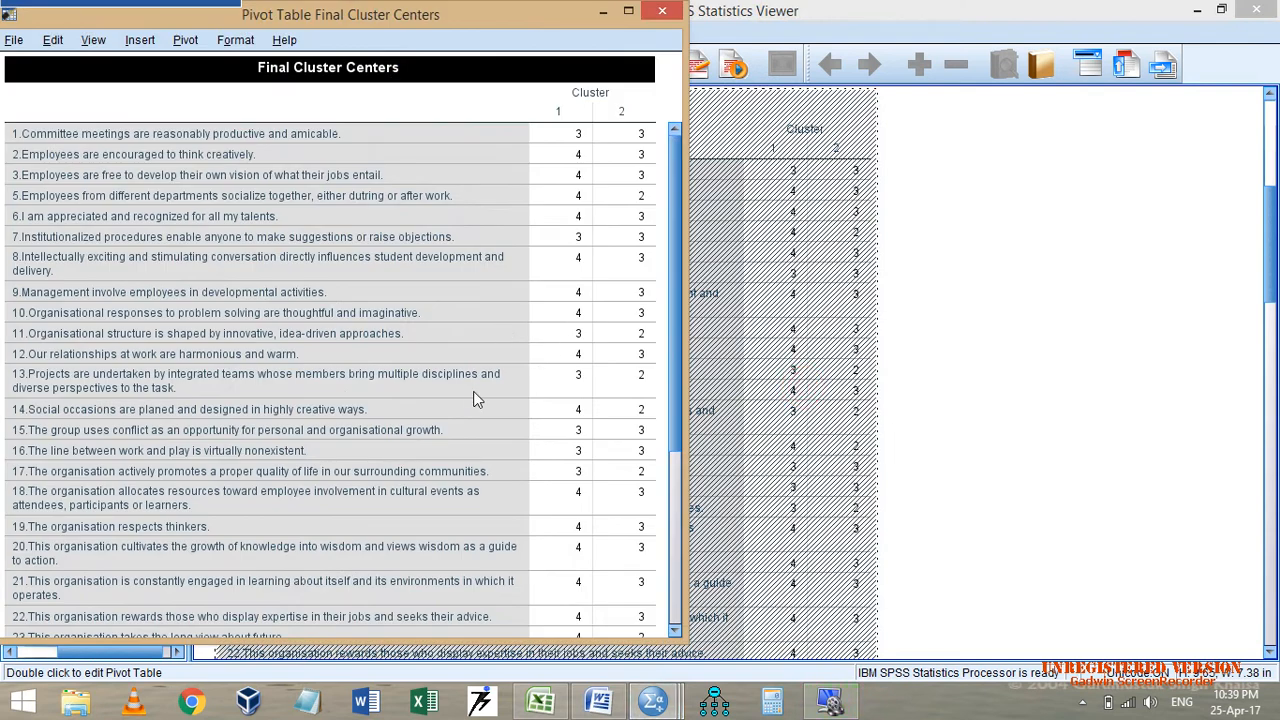
pyautogui.click(612, 446)
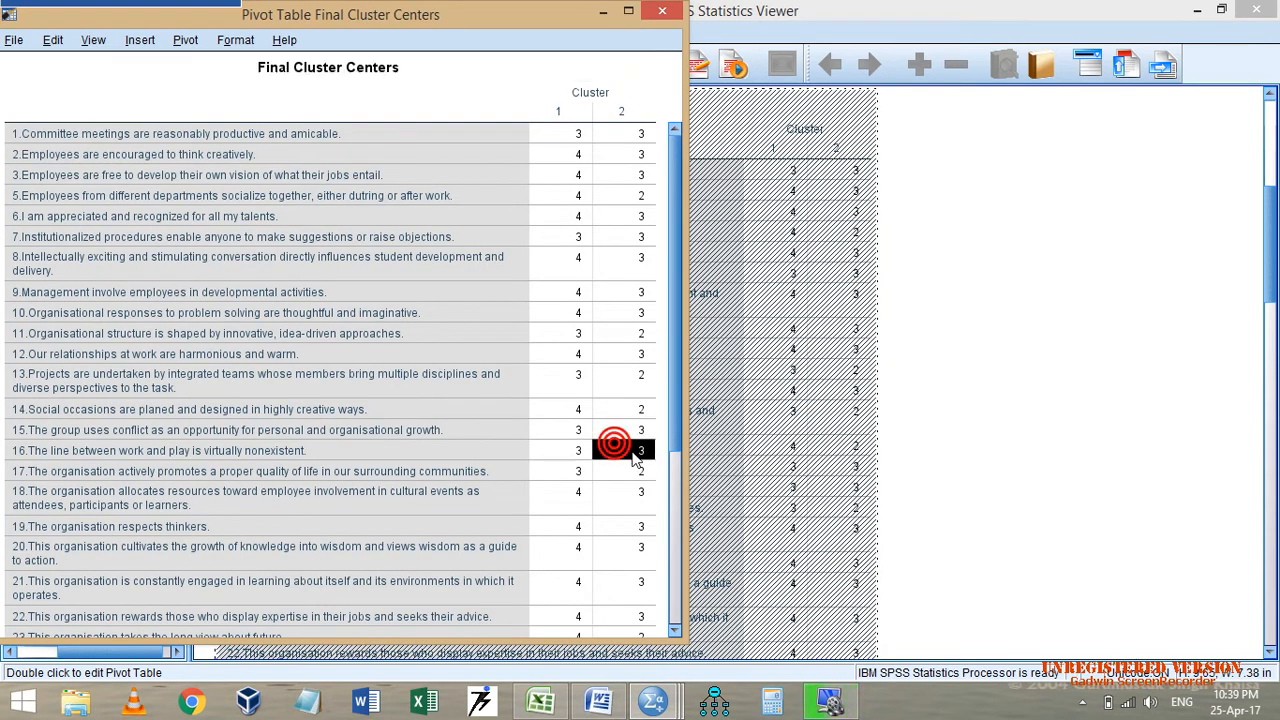
pyautogui.moveTo(572, 428); pyautogui.dragTo(625, 455)
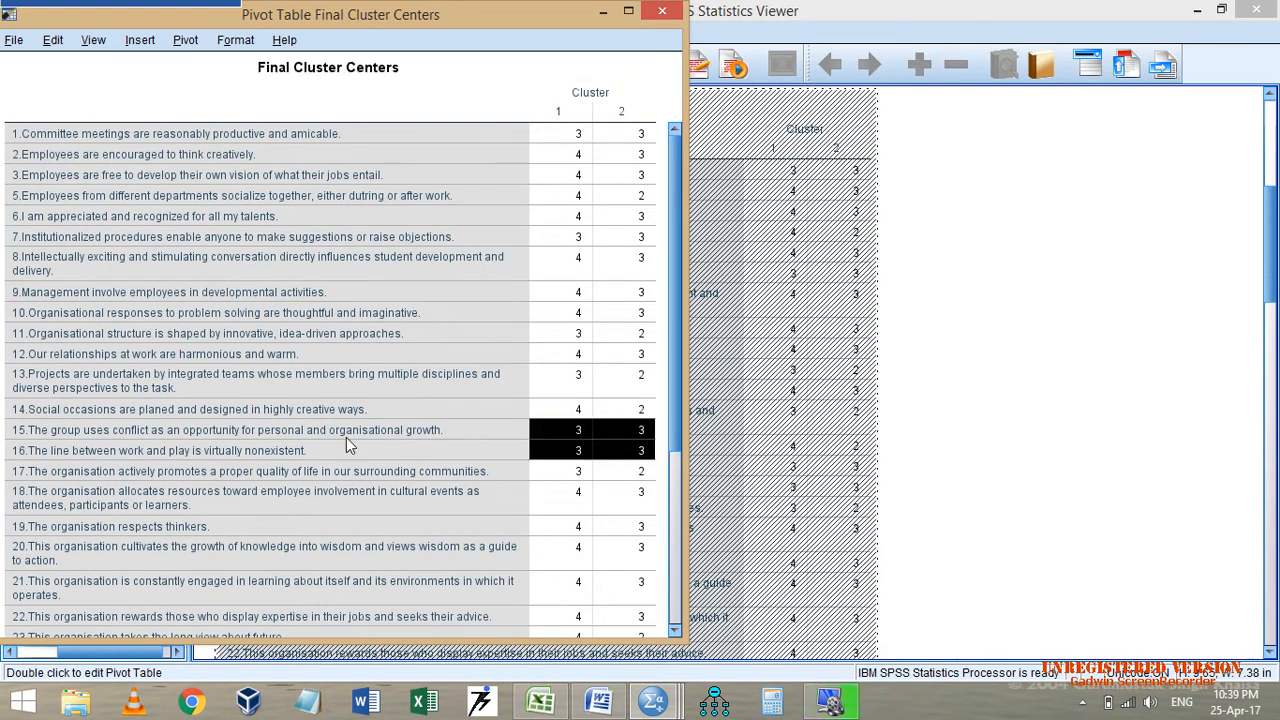
pyautogui.press('Delete')
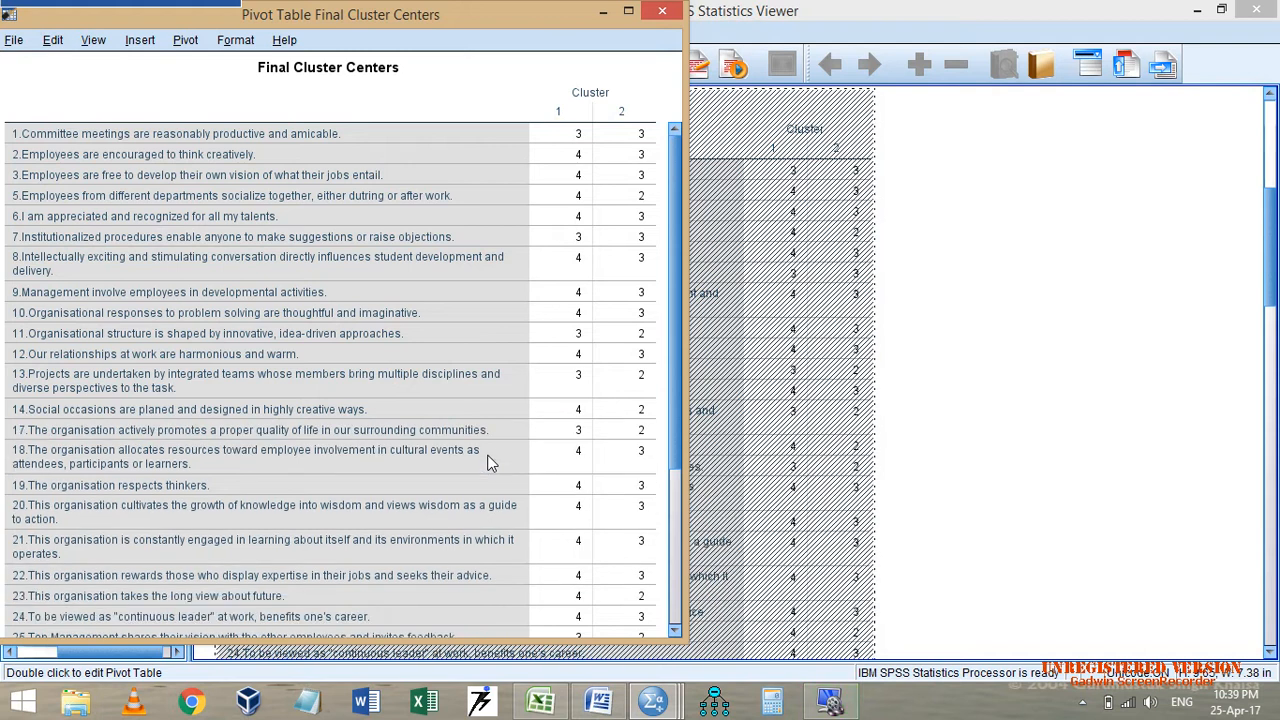
pyautogui.click(662, 11)
# Copy the trimmed Final Cluster Centers table and paste it into the blank Excel workbook Book1 starting at cell A1.
pyautogui.scroll(-15, 985, 372)
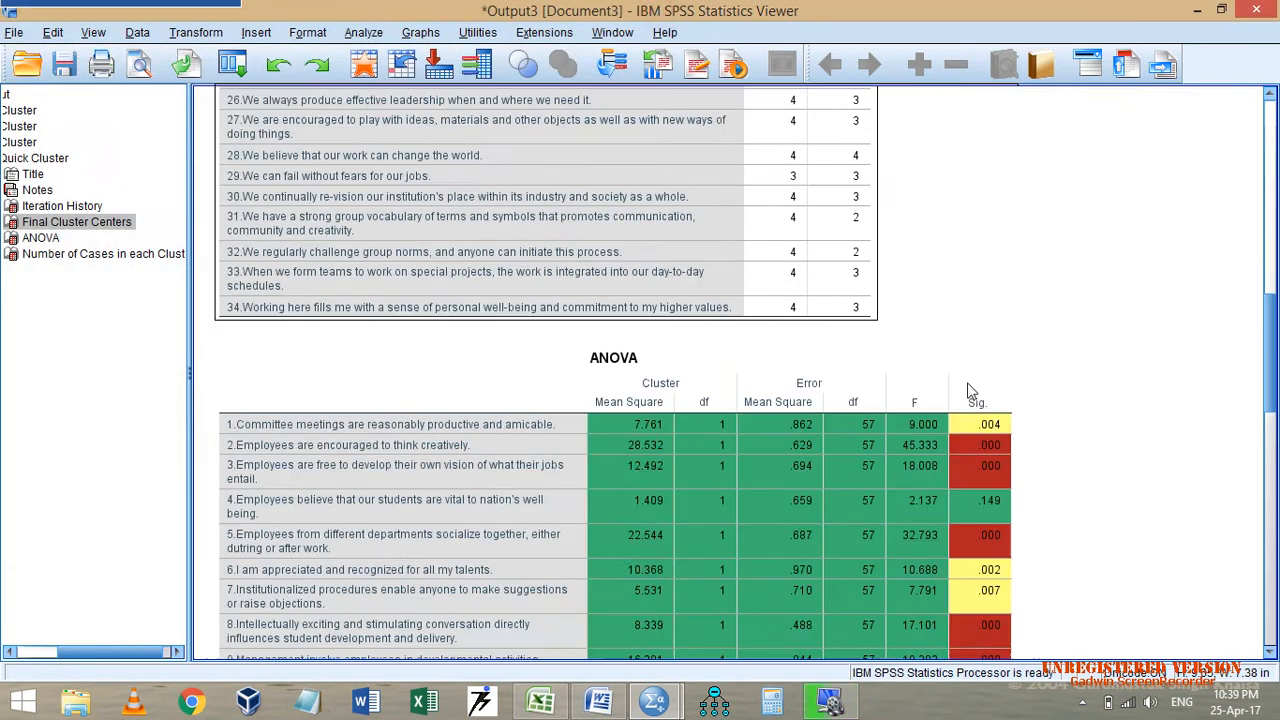
pyautogui.scroll(8, 990, 463)
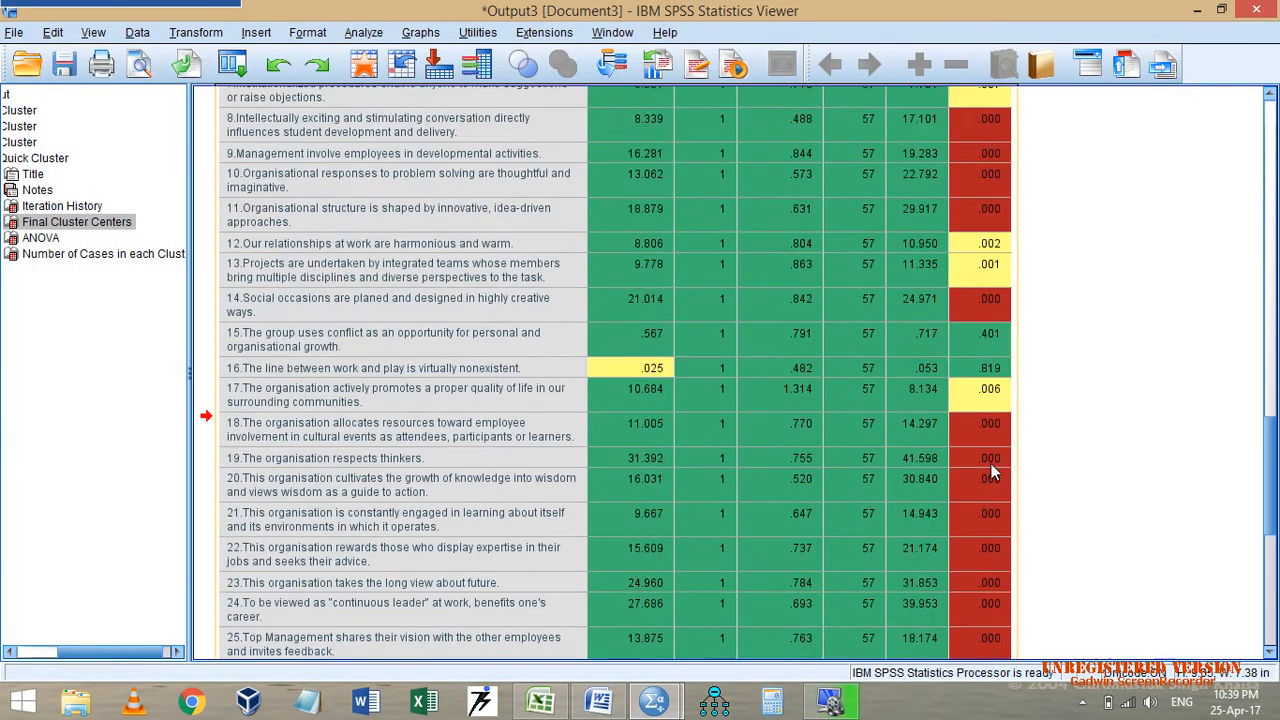
pyautogui.scroll(5, 740, 296)
pyautogui.scroll(10, 722, 293)
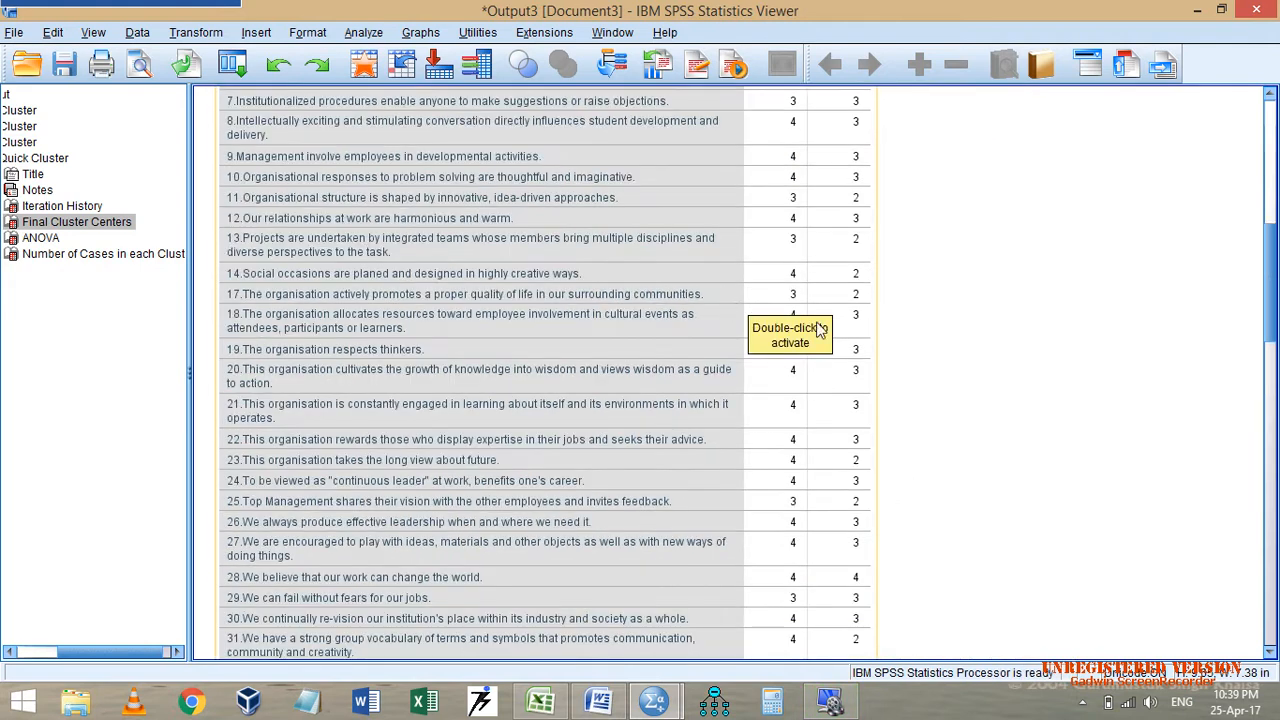
pyautogui.scroll(-3, 735, 347)
pyautogui.rightClick(700, 188)
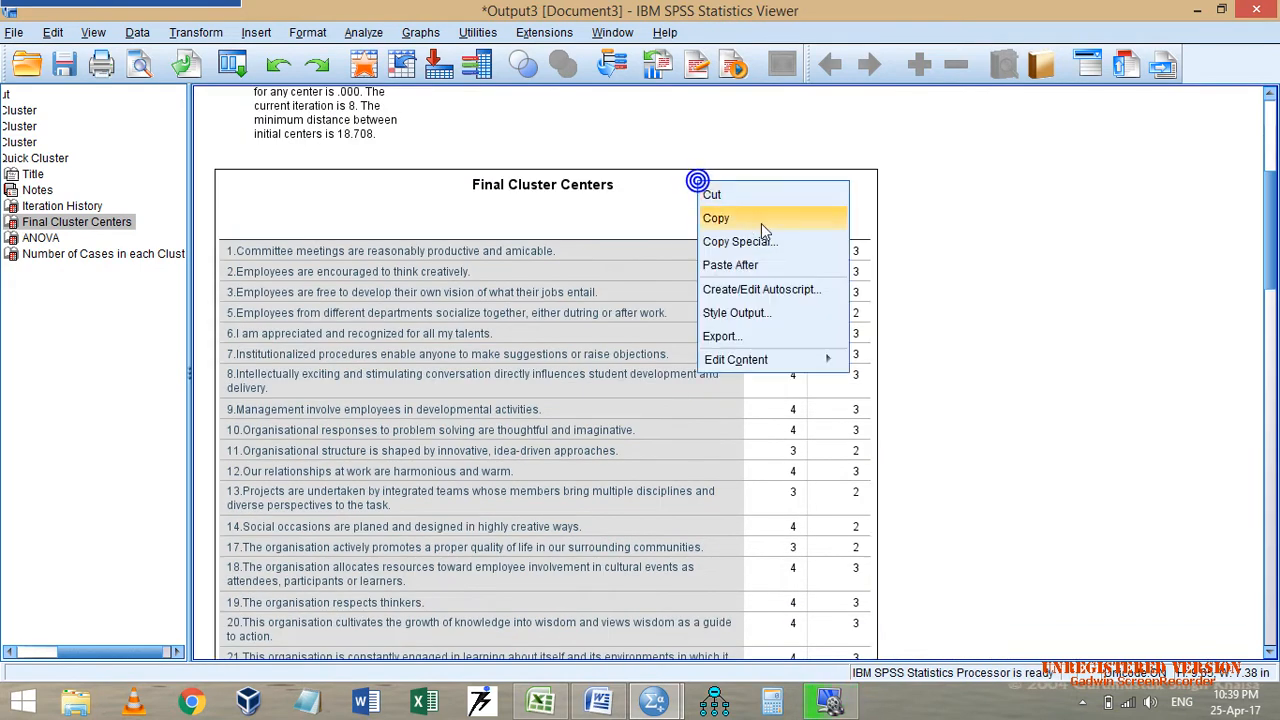
pyautogui.click(761, 218)
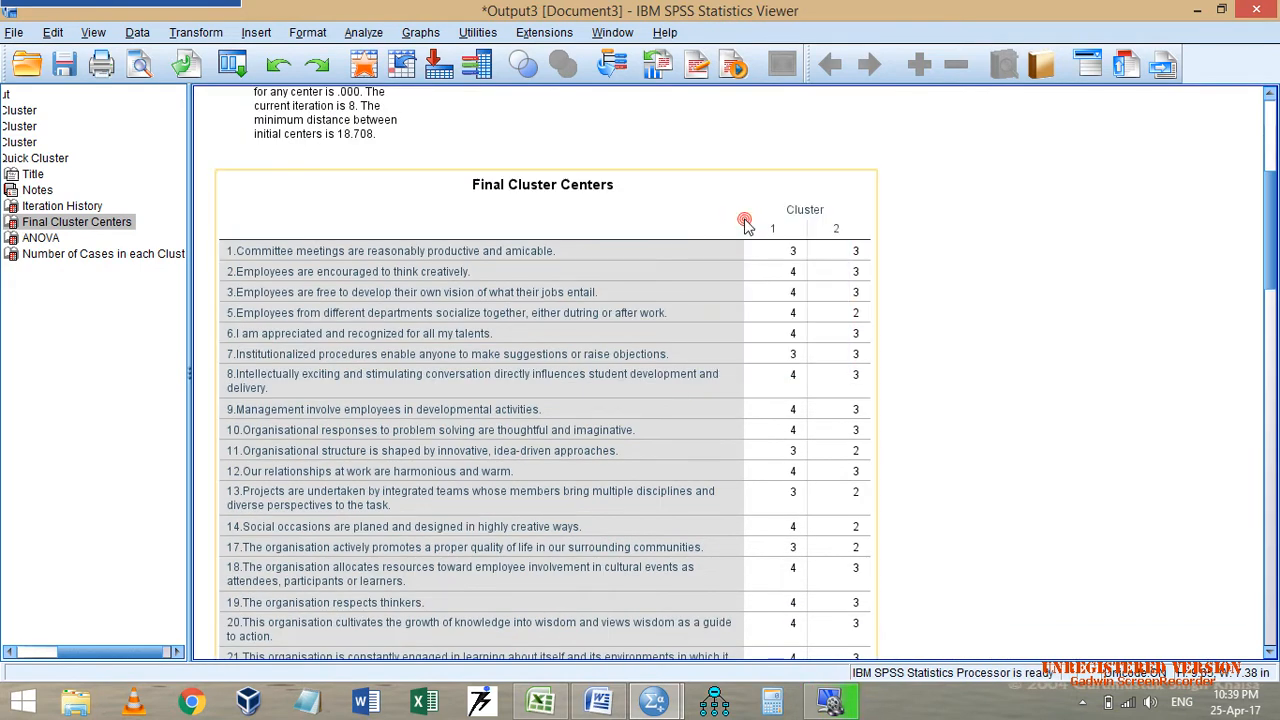
pyautogui.click(540, 702)
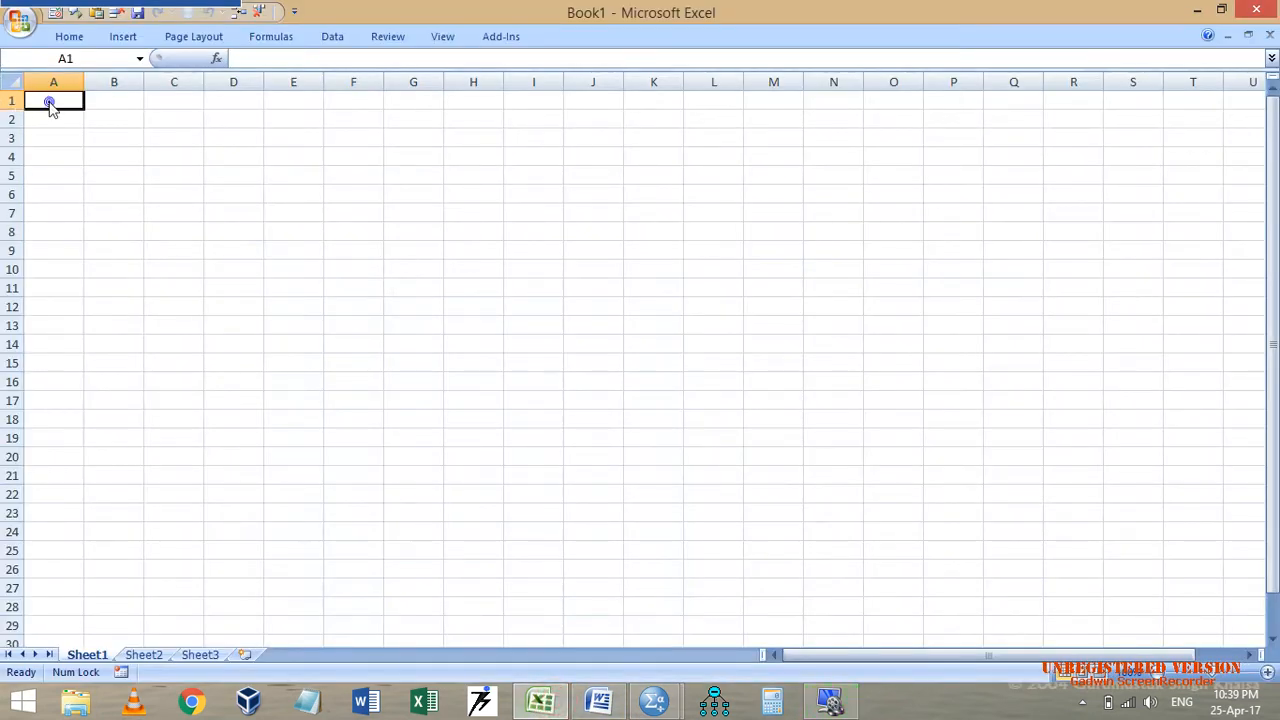
pyautogui.rightClick(50, 105)
pyautogui.click(122, 152)
# Reduce rows 4 to 34 to single-line height and widen column A to show more of the statement text.
pyautogui.click(12, 190)
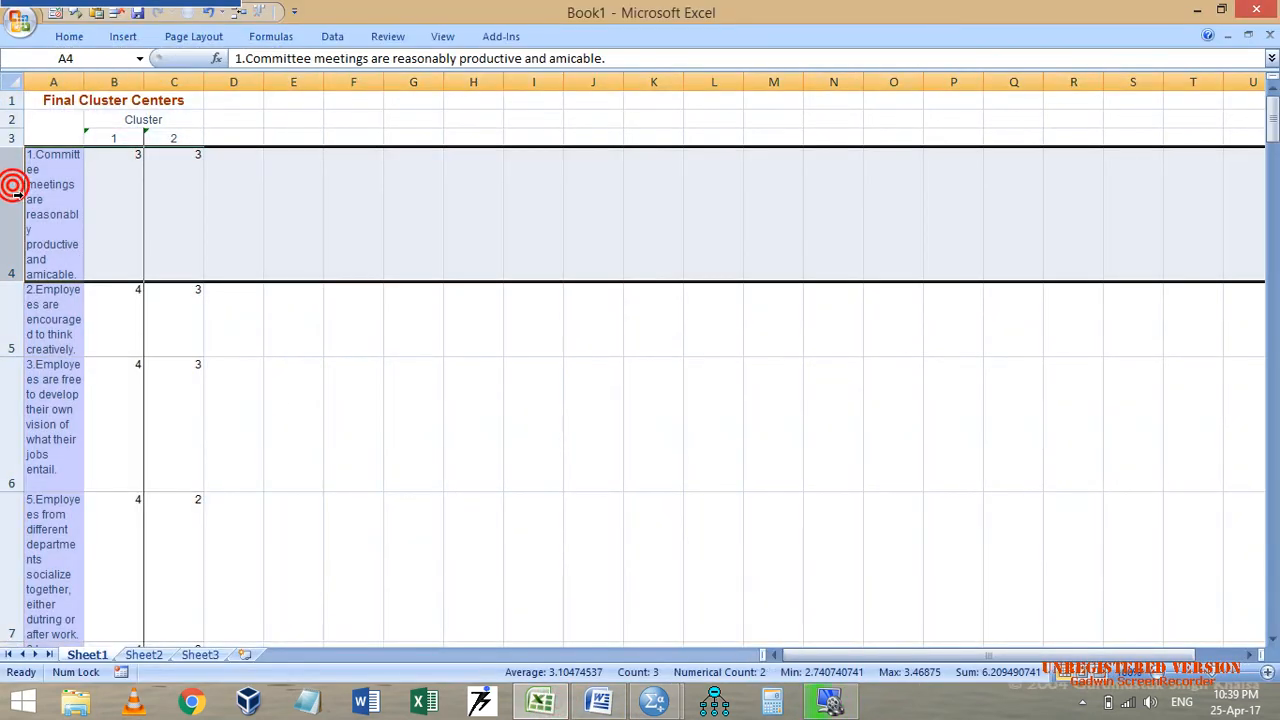
pyautogui.hotkey('ctrl', 'shift', 'Down')
pyautogui.rightClick(14, 200)
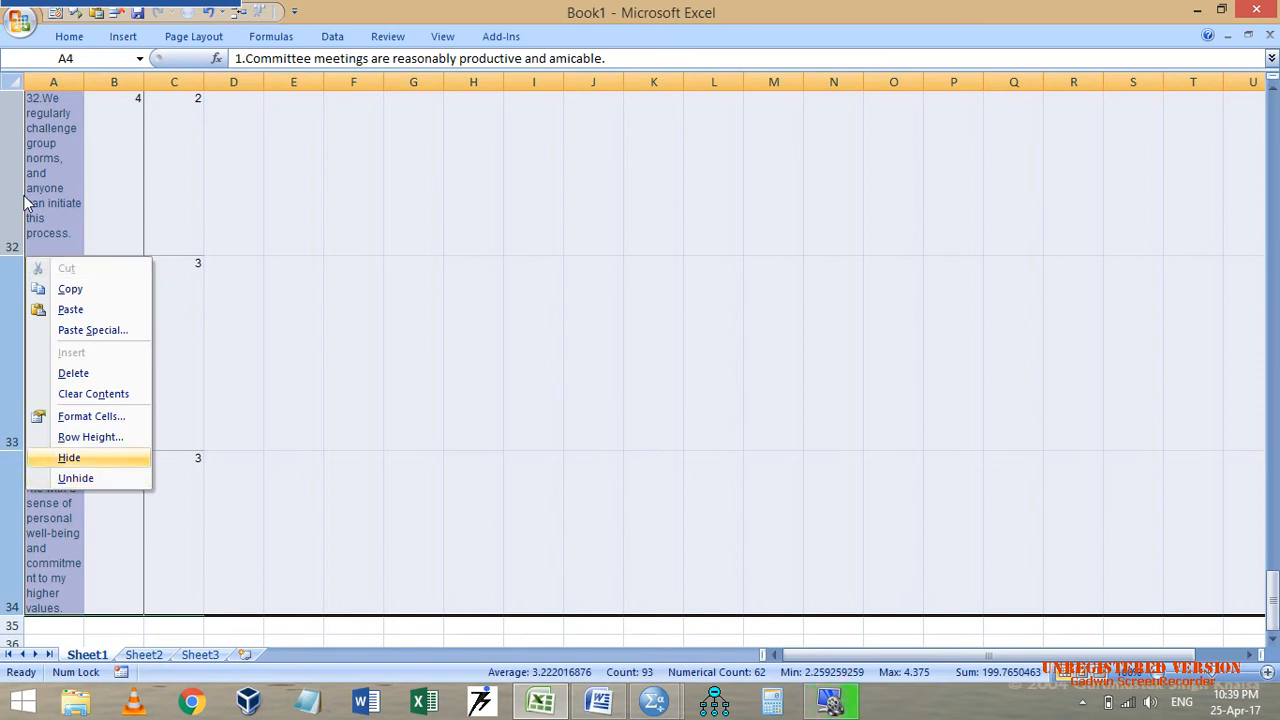
pyautogui.press('Up')
pyautogui.press('Return')
pyautogui.click(28, 204)
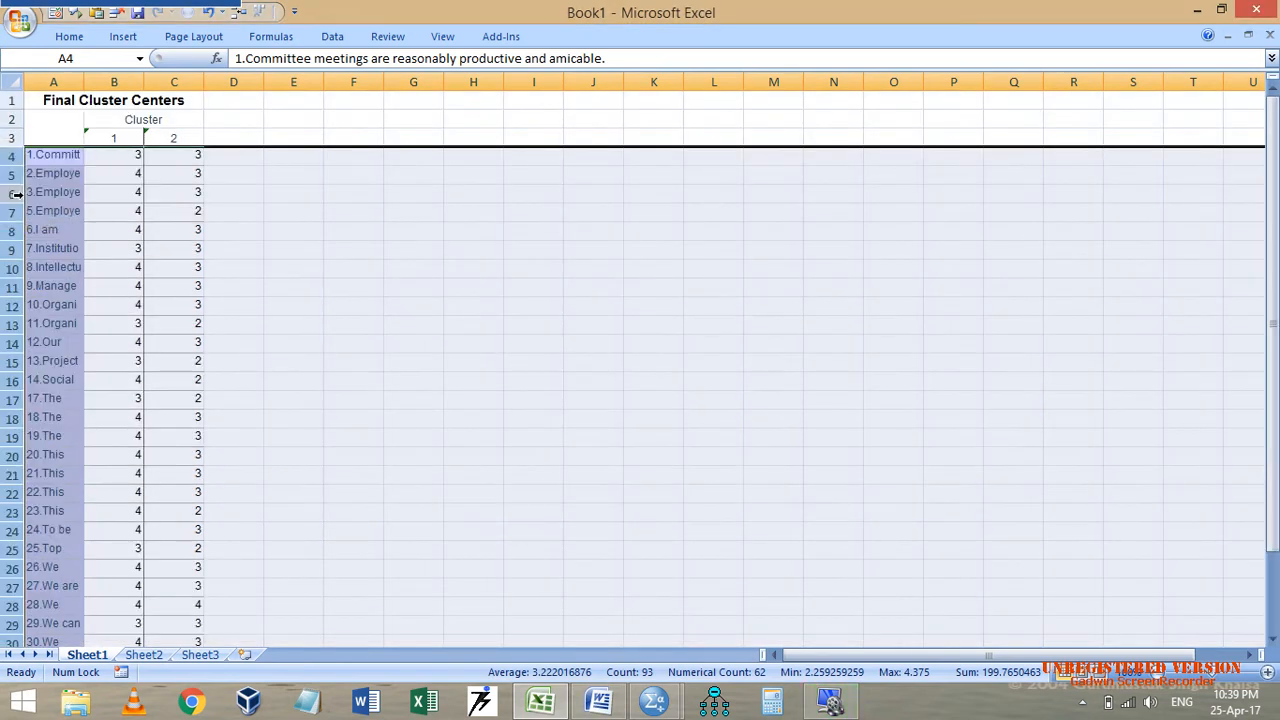
pyautogui.moveTo(84, 82); pyautogui.dragTo(364, 100)
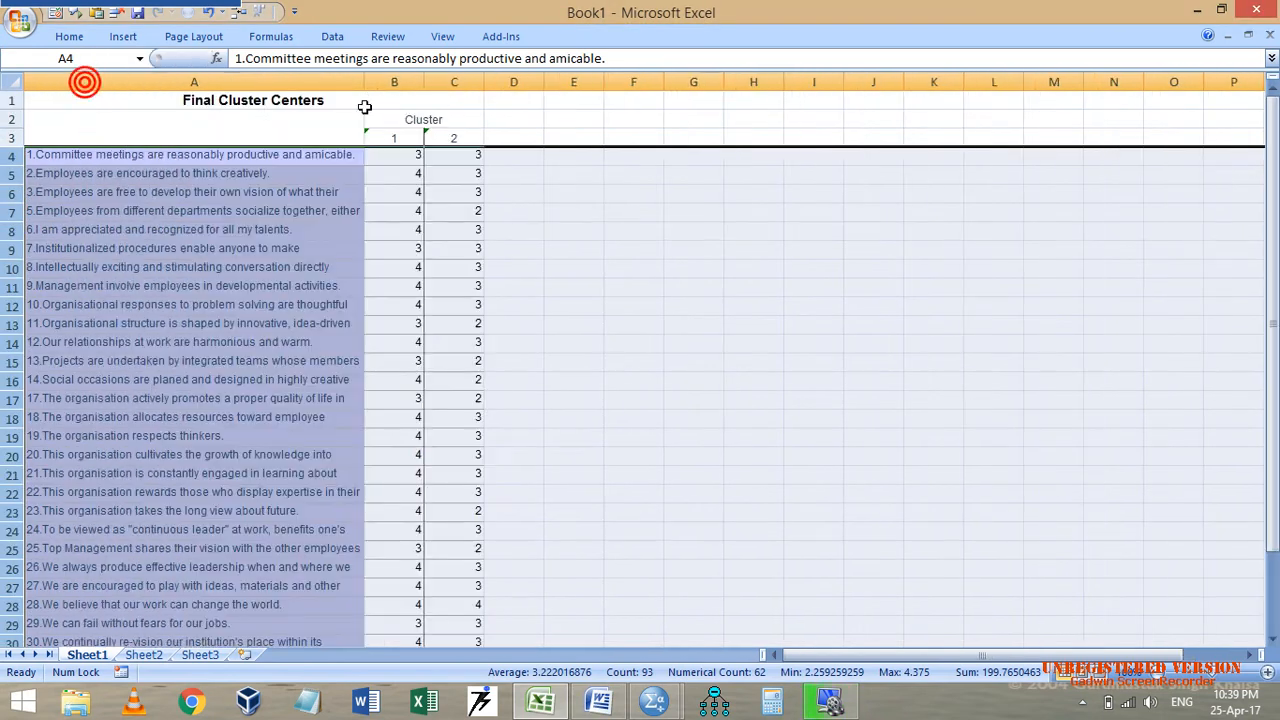
# Format the cluster center values in B4:C34 to show one decimal place.
pyautogui.click(416, 158)
pyautogui.scroll(-6, 574, 236)
pyautogui.scroll(6, 574, 236)
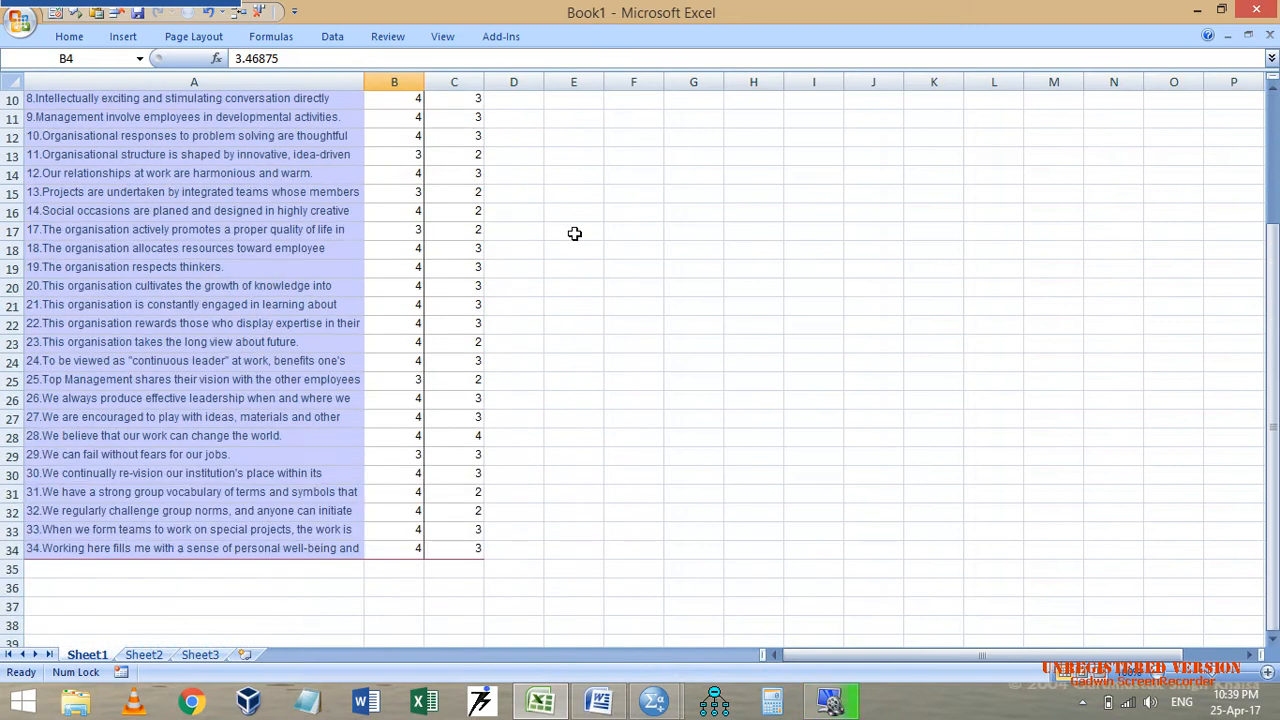
pyautogui.hotkey('ctrl', 'shift', 'Right')
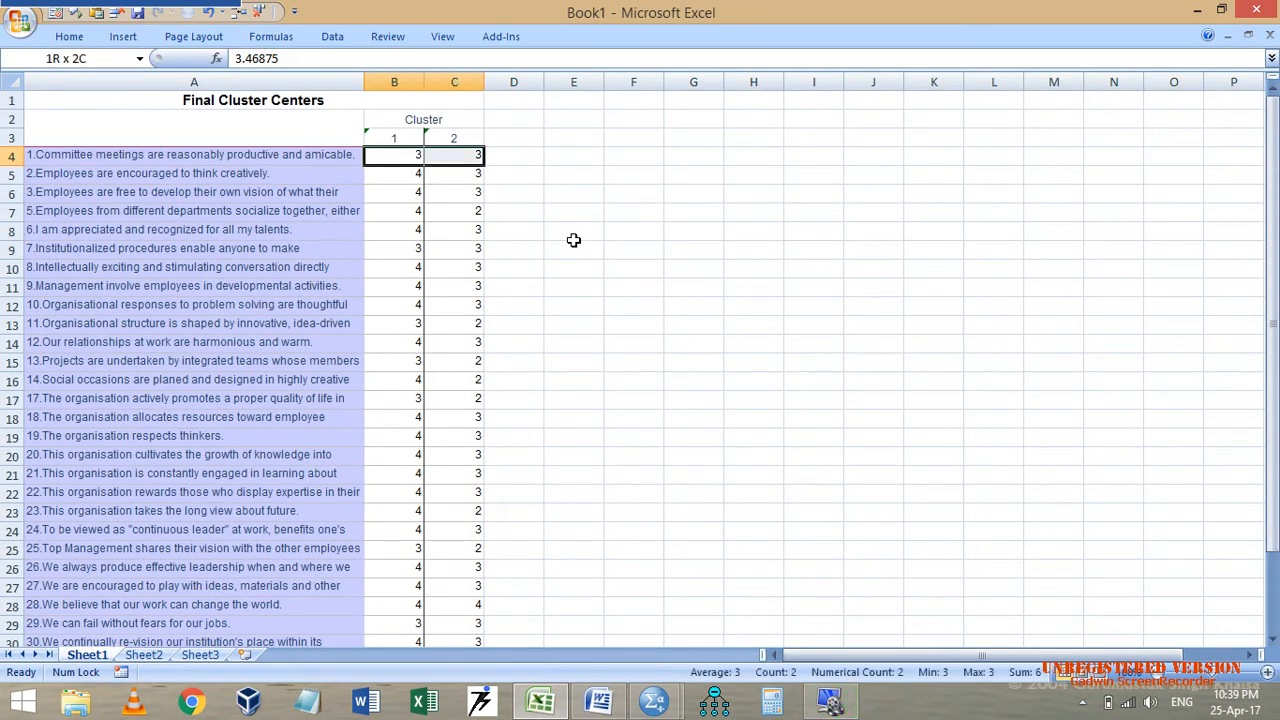
pyautogui.hotkey('ctrl', 'shift', 'Down')
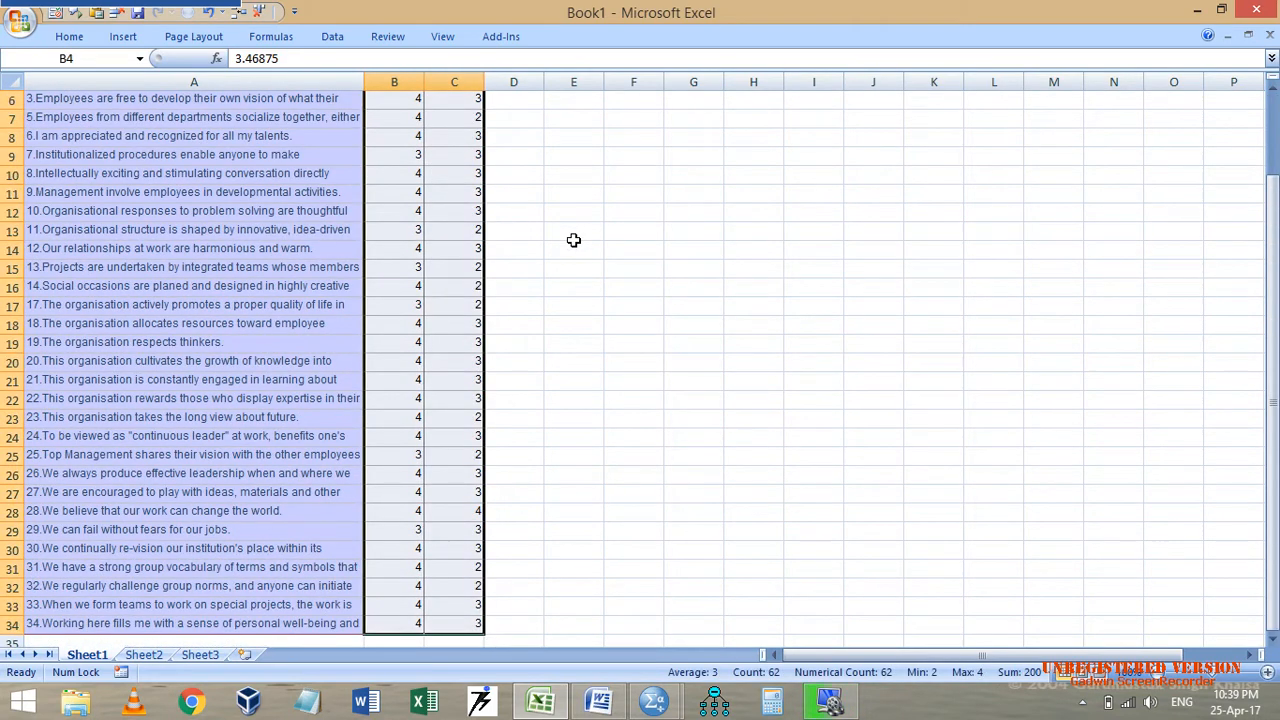
pyautogui.click(69, 36)
pyautogui.click(663, 96)
pyautogui.click(666, 96)
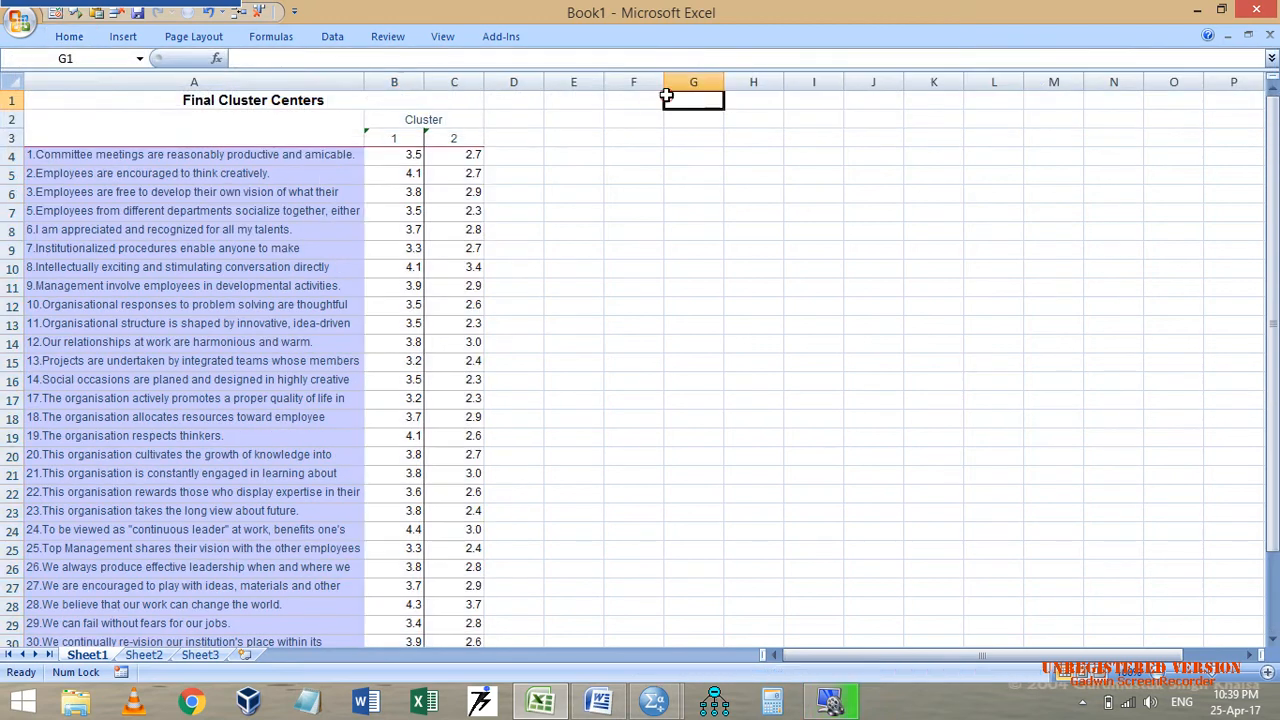
# Widen column A further for the longer statements and select the cluster center values in B4:C34.
pyautogui.click(446, 191)
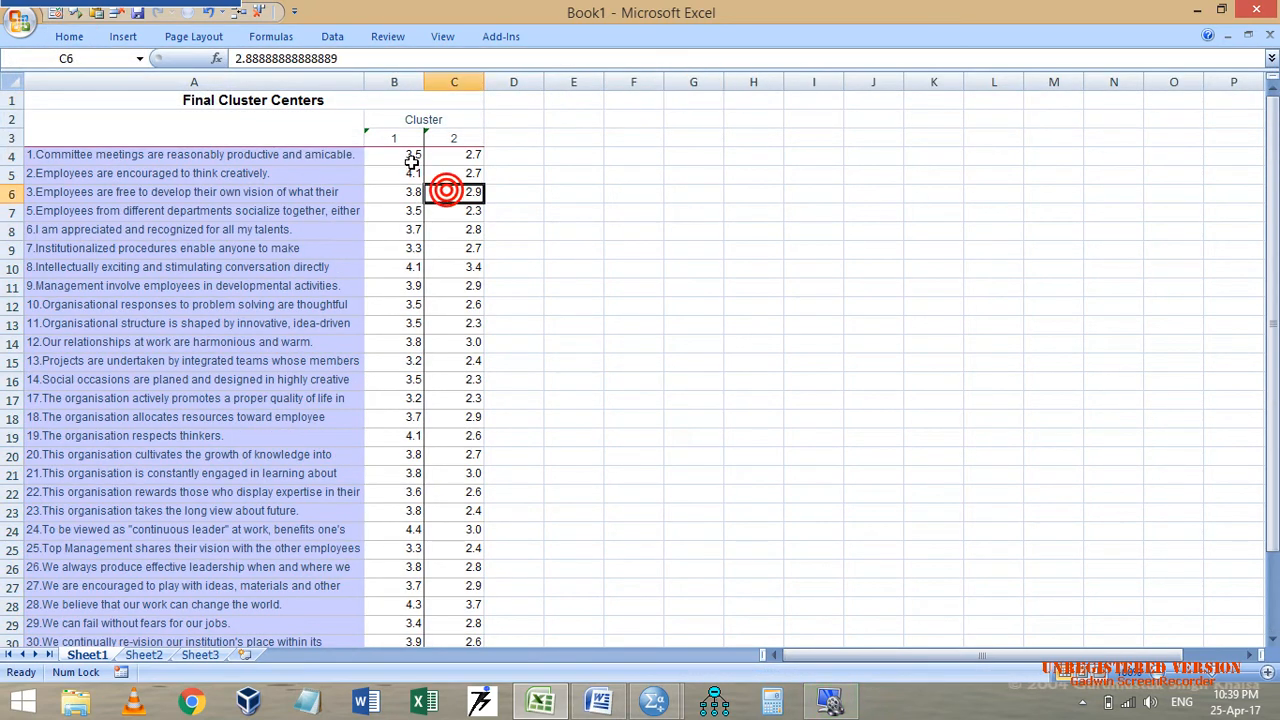
pyautogui.click(411, 158)
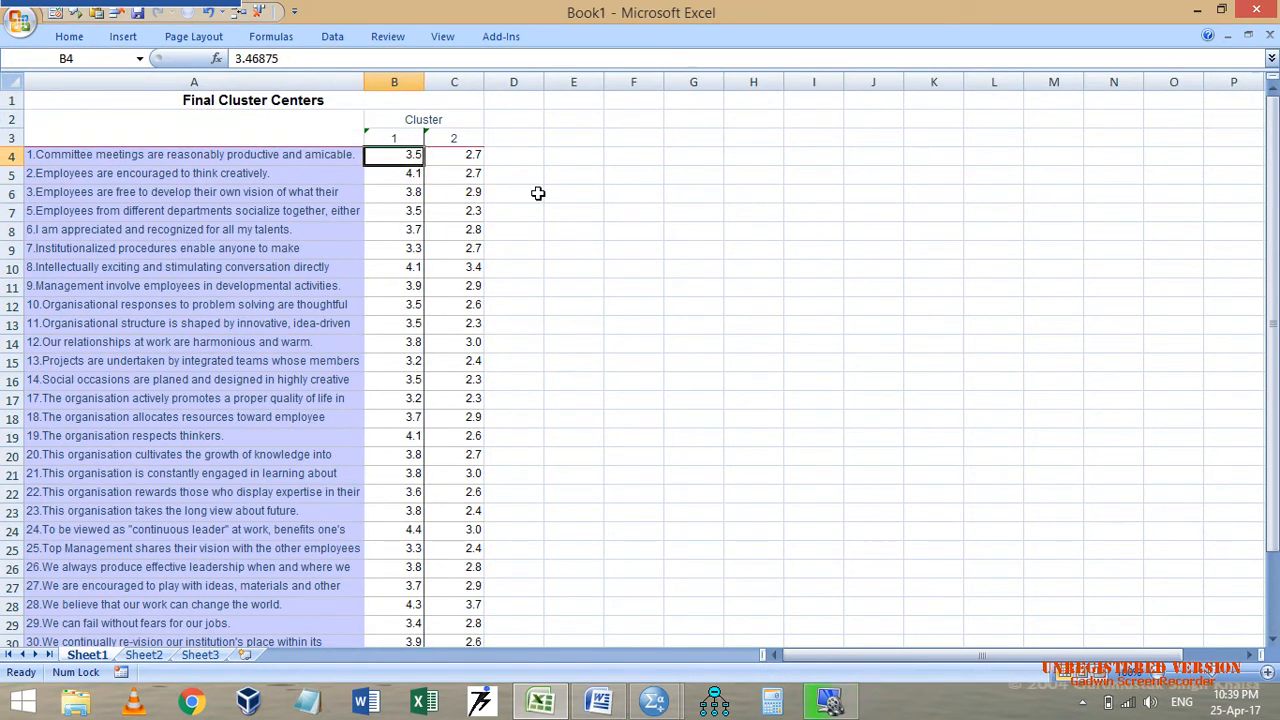
pyautogui.doubleClick(364, 81)
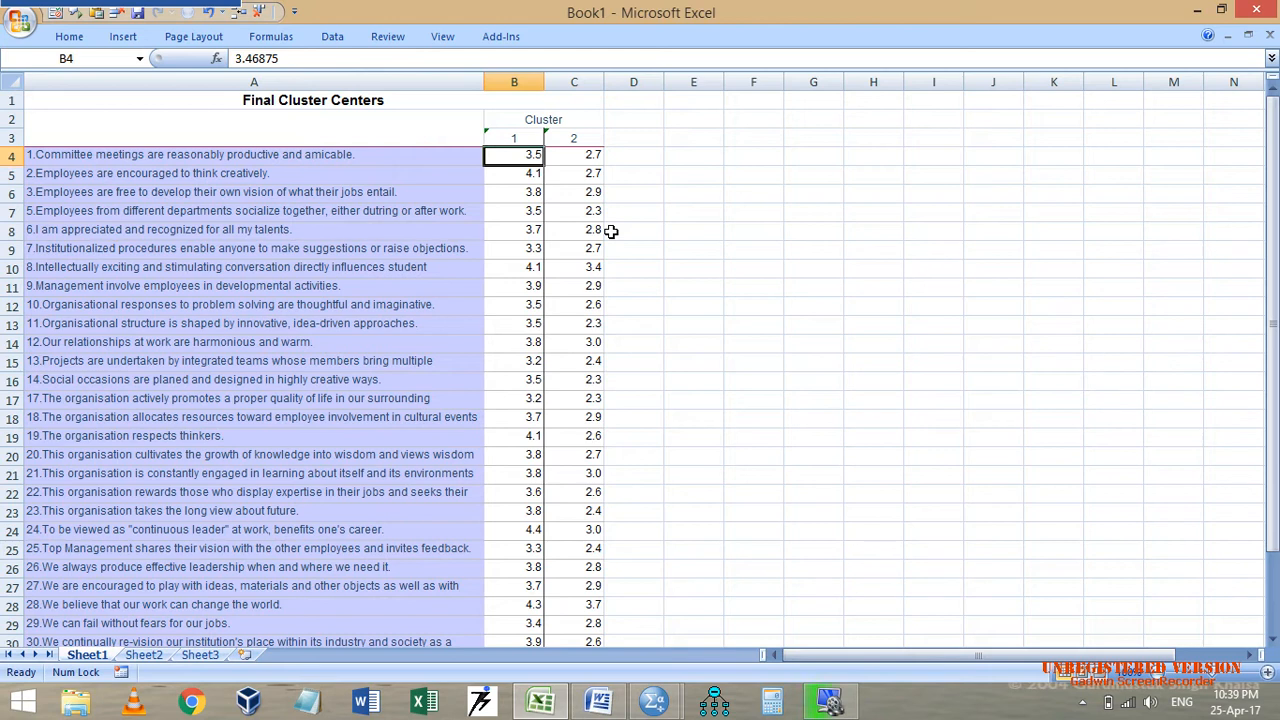
pyautogui.hotkey('shift', 'Right')
pyautogui.hotkey('ctrl', 'shift', 'Down')
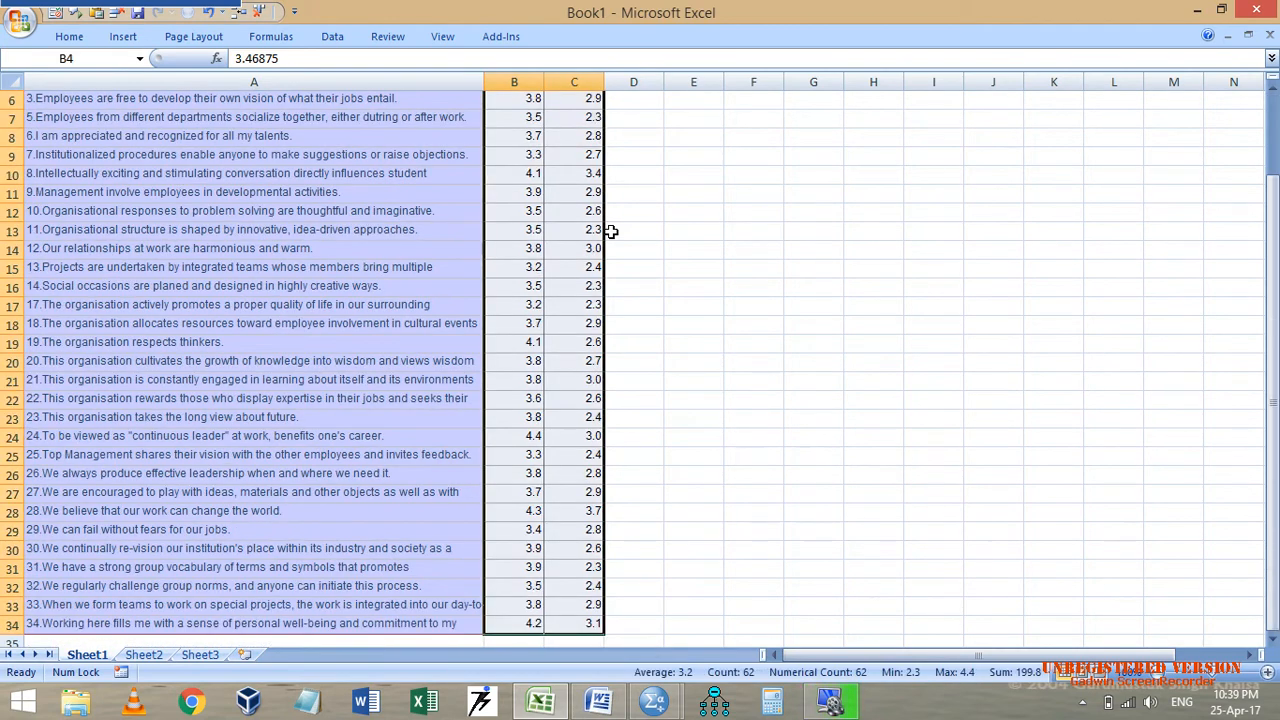
# Enter the rating scale values 1, 2, 3, 4 and 5 across cells F13 to J13.
pyautogui.click(770, 233)
pyautogui.write('1')
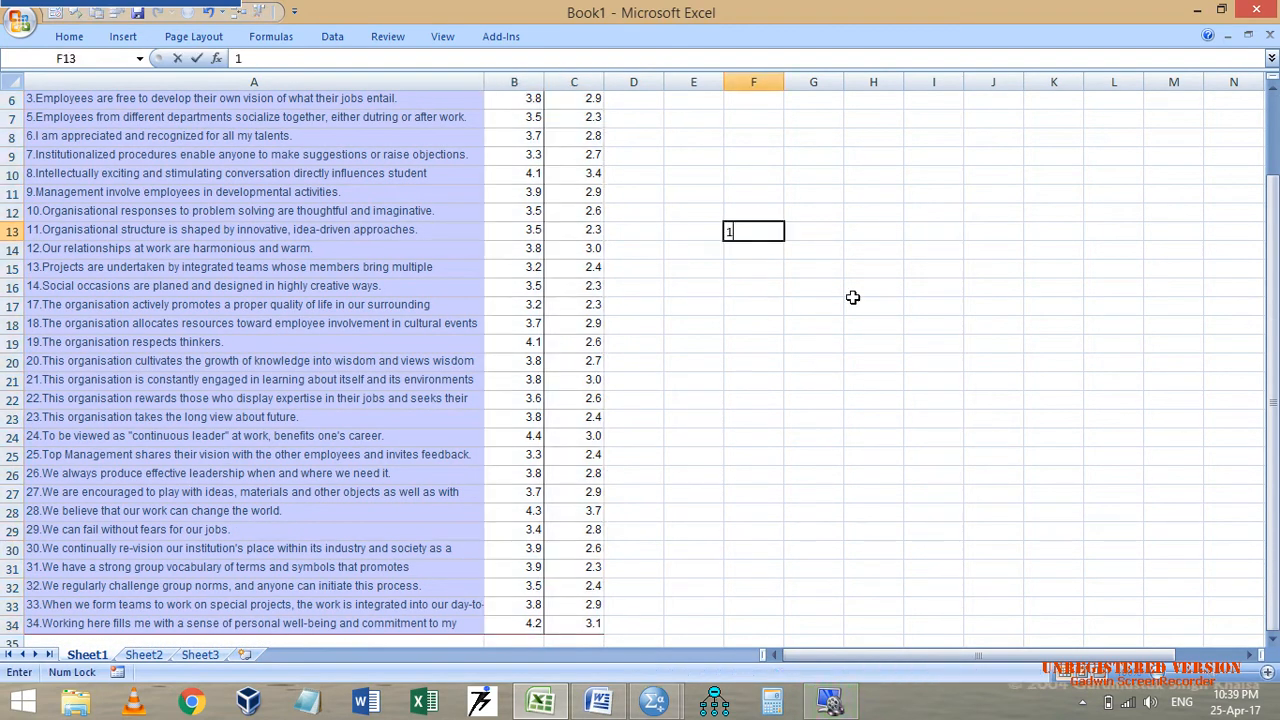
pyautogui.press('Tab')
pyautogui.write('2')
pyautogui.press('Tab')
pyautogui.write('3')
pyautogui.press('Tab')
pyautogui.write('4')
pyautogui.press('Tab')
pyautogui.write('5')
pyautogui.press('Tab')
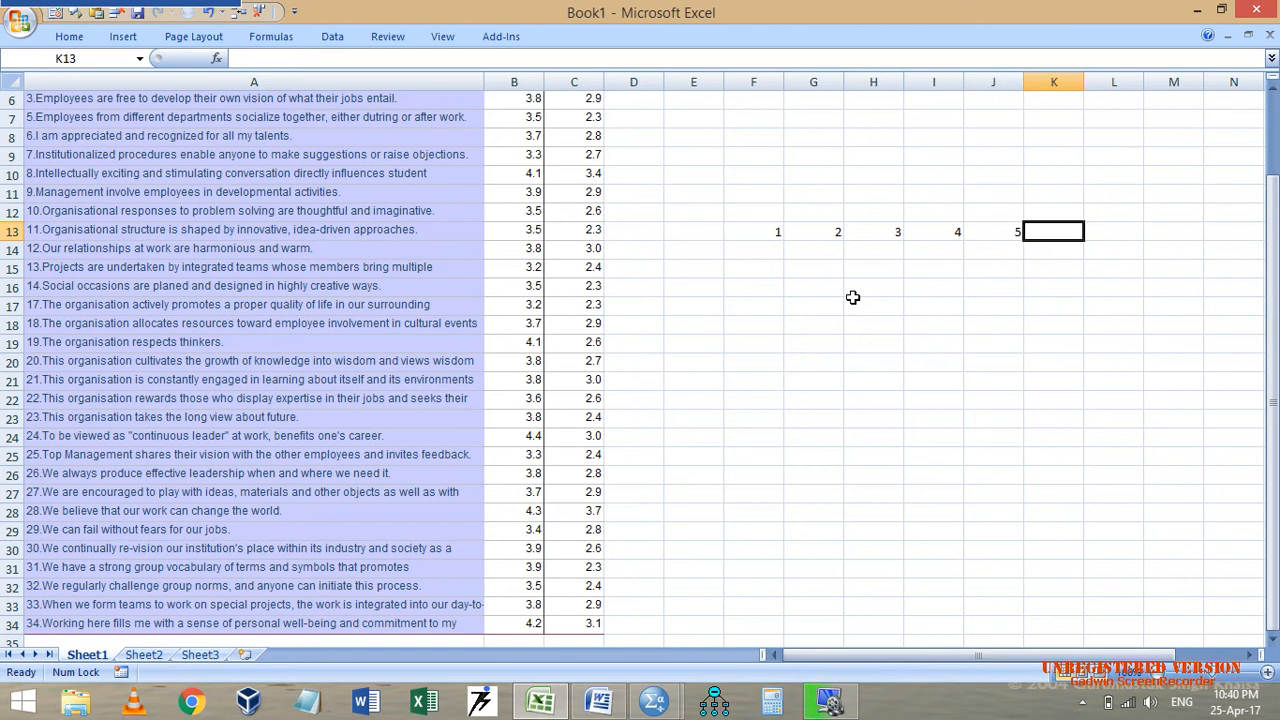
# Label scale value 1 with SD in cell F12.
pyautogui.hotkey('shift', 'Tab')
pyautogui.hotkey('shift', 'Tab')
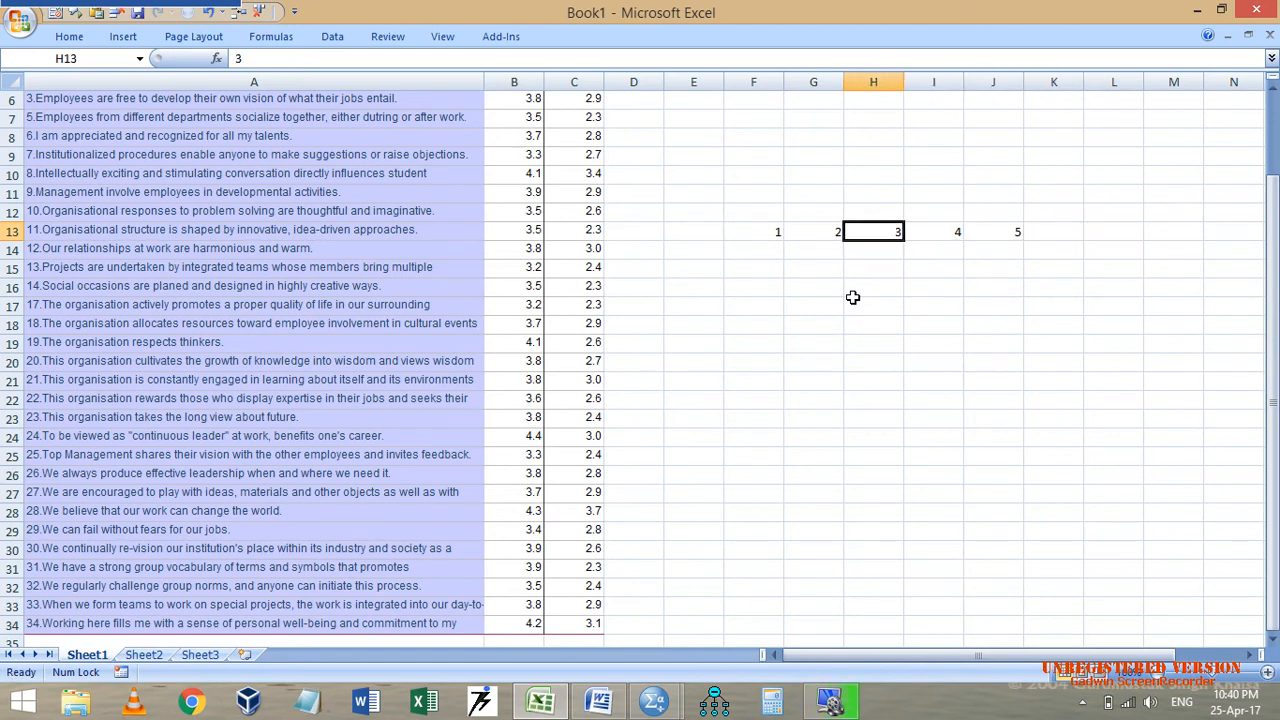
pyautogui.press('Tab')
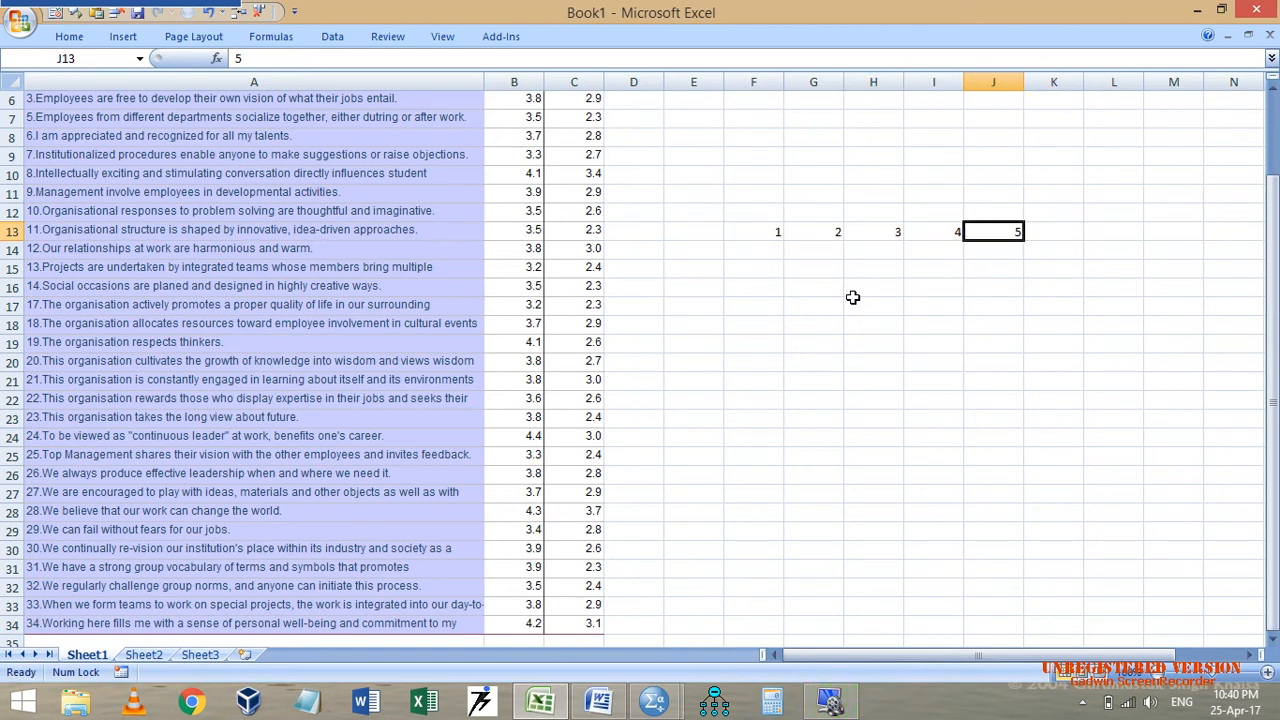
pyautogui.press('Left')
pyautogui.press('Left')
pyautogui.press('Left')
pyautogui.press('Left')
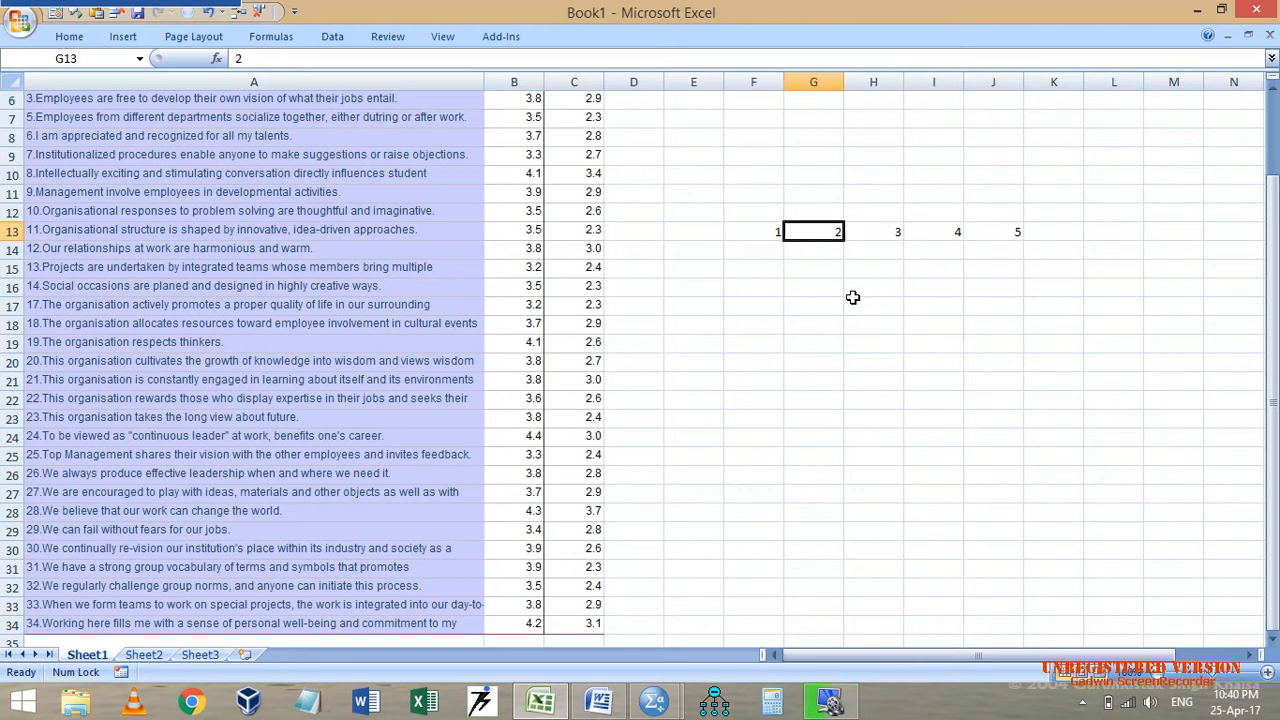
pyautogui.press('Up')
pyautogui.write('SD')
pyautogui.press('Tab')
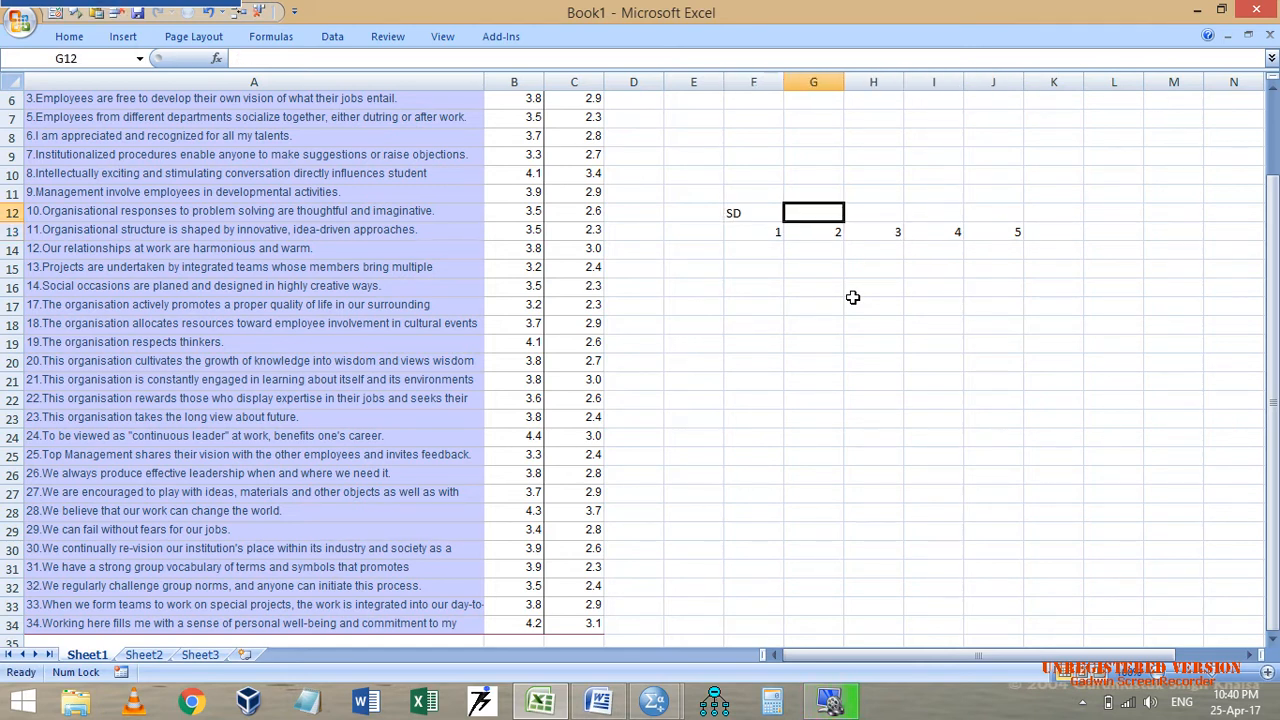
# Label scale value 5 with SA, value 4 with A and value 2 with D in row 12, leaving H12 empty.
pyautogui.press('Right')
pyautogui.press('Right')
pyautogui.press('Right')
pyautogui.write('SA')
pyautogui.press('Left')
pyautogui.write('A')
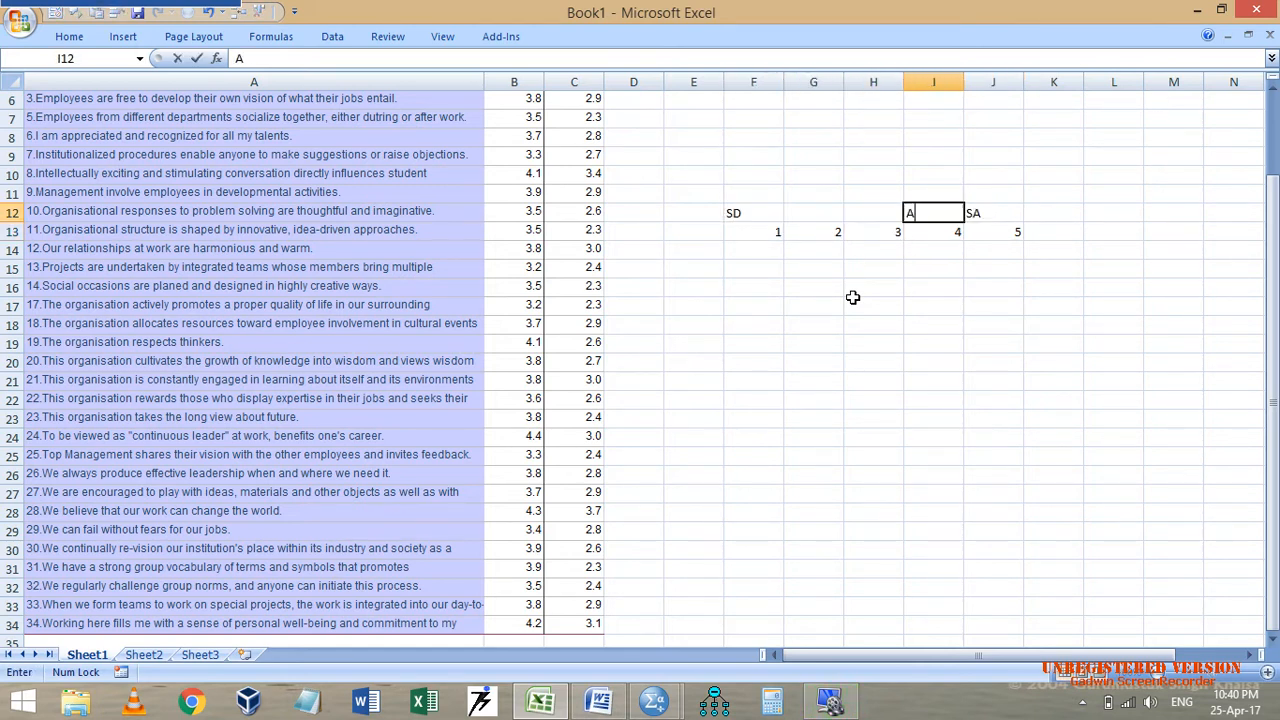
pyautogui.press('Left')
pyautogui.press('Left')
pyautogui.press('Left')
pyautogui.press('Right')
pyautogui.write('D')
pyautogui.press('Right')
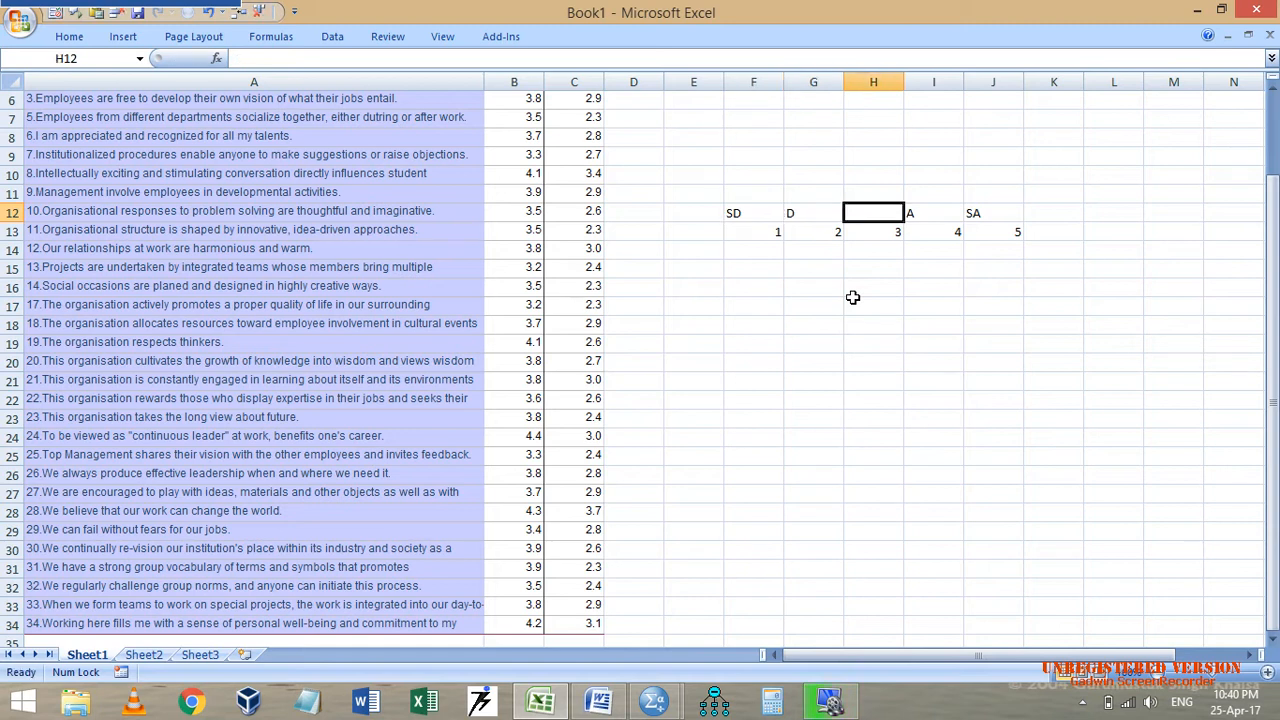
pyautogui.press('Down')
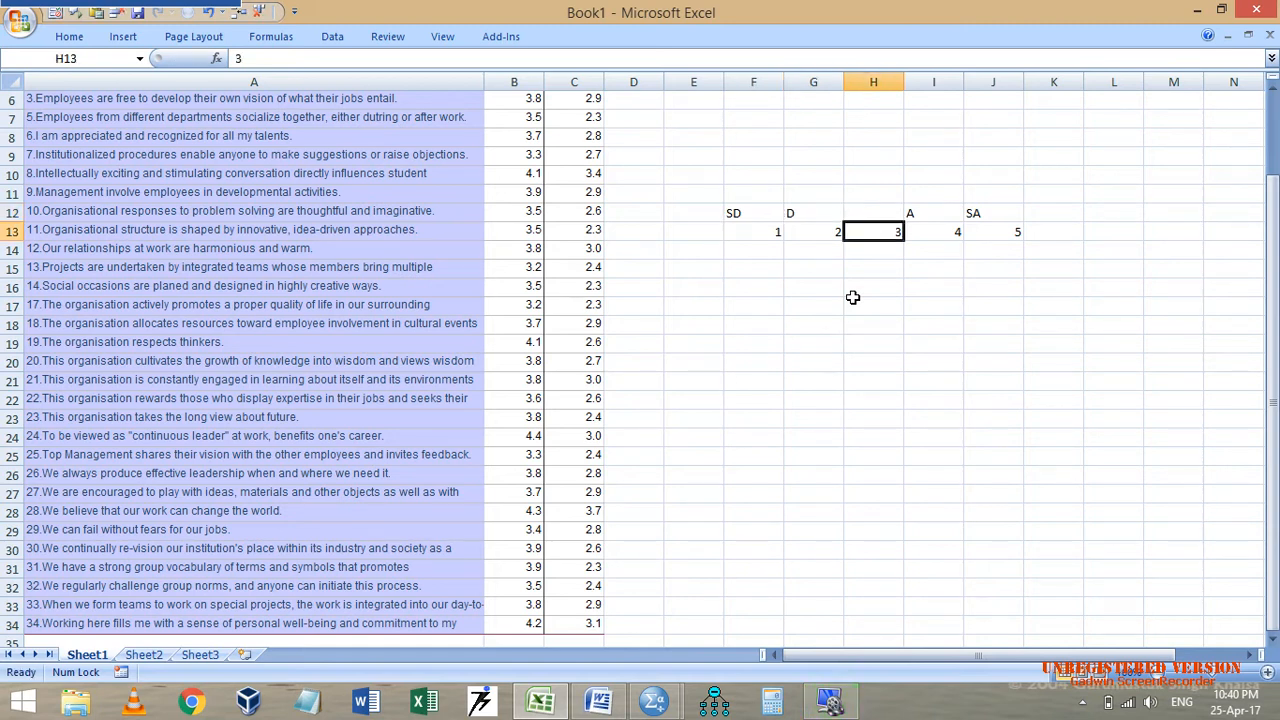
# Enter the disagreement threshold <2.5 in cell G14 beneath scale value 2.
pyautogui.click(584, 438)
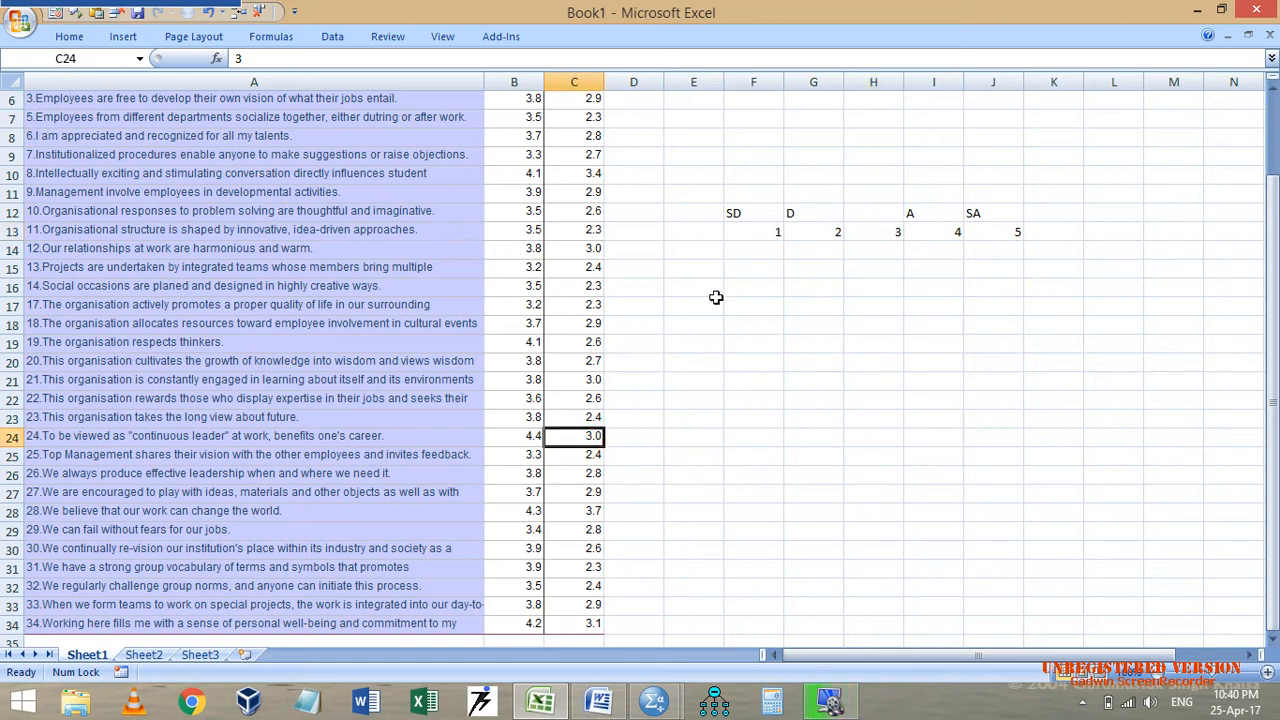
pyautogui.click(838, 254)
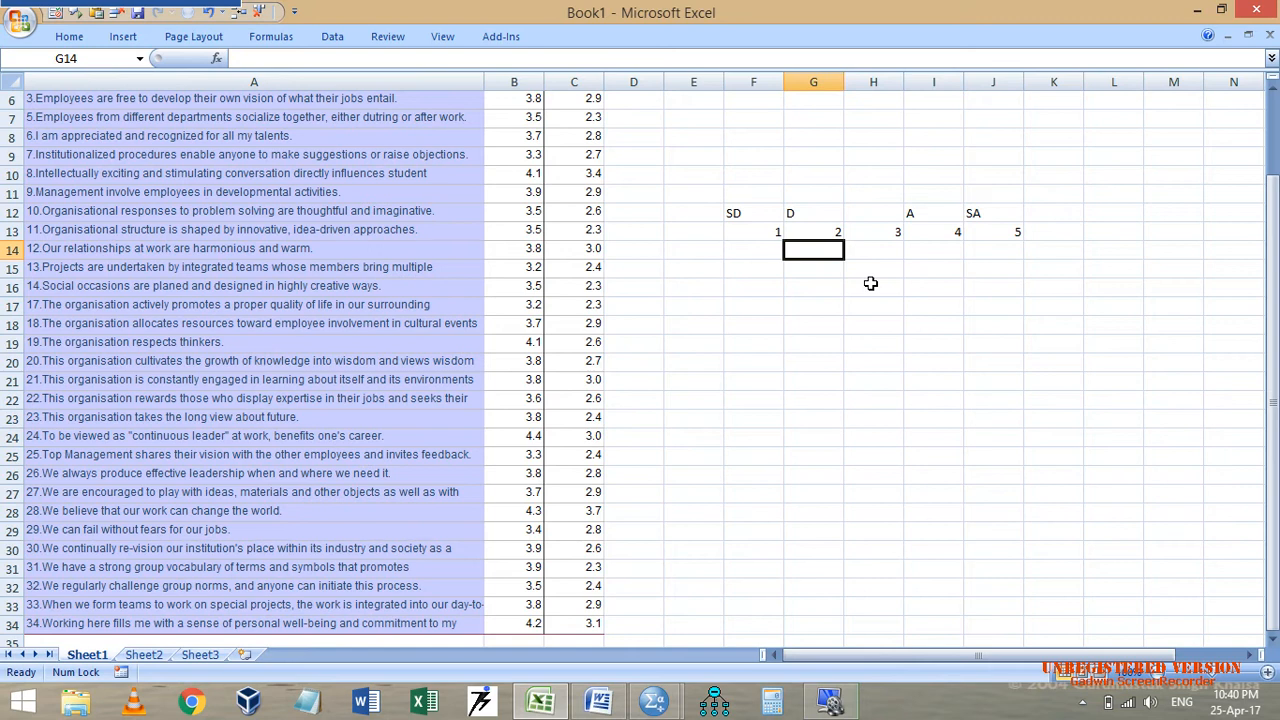
pyautogui.write('<2.5')
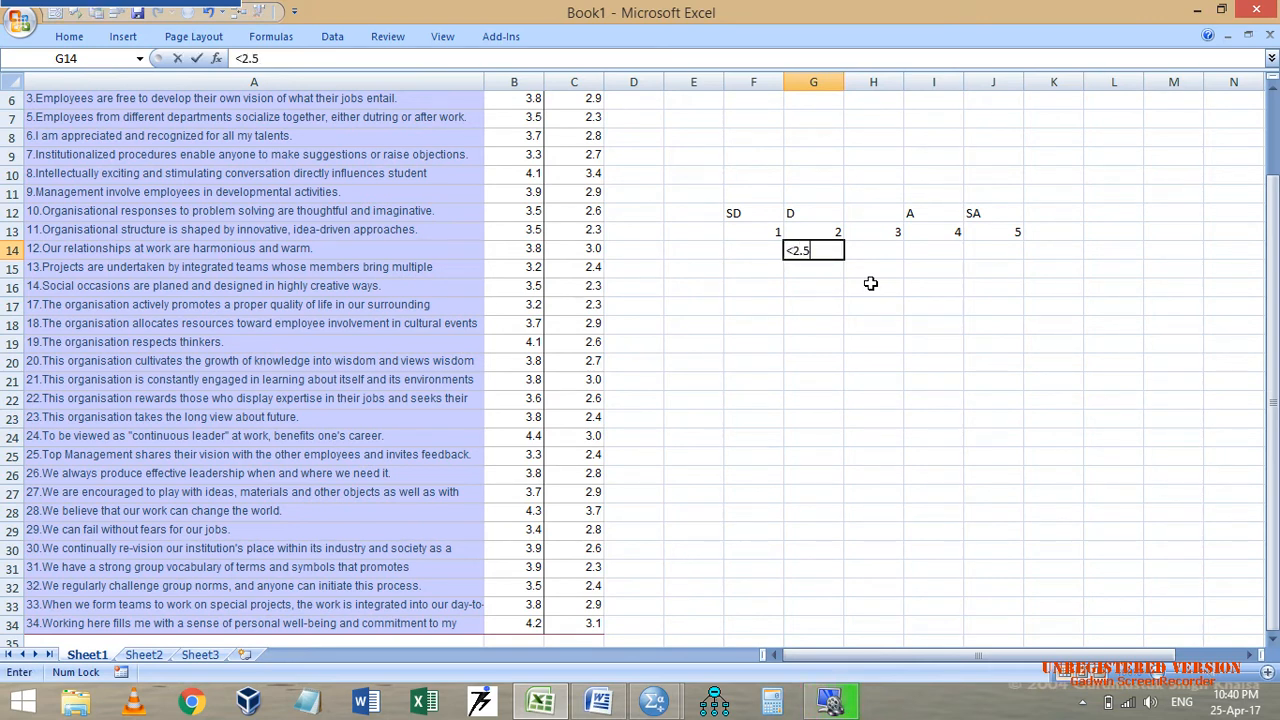
pyautogui.press('Tab')
pyautogui.press('Tab')
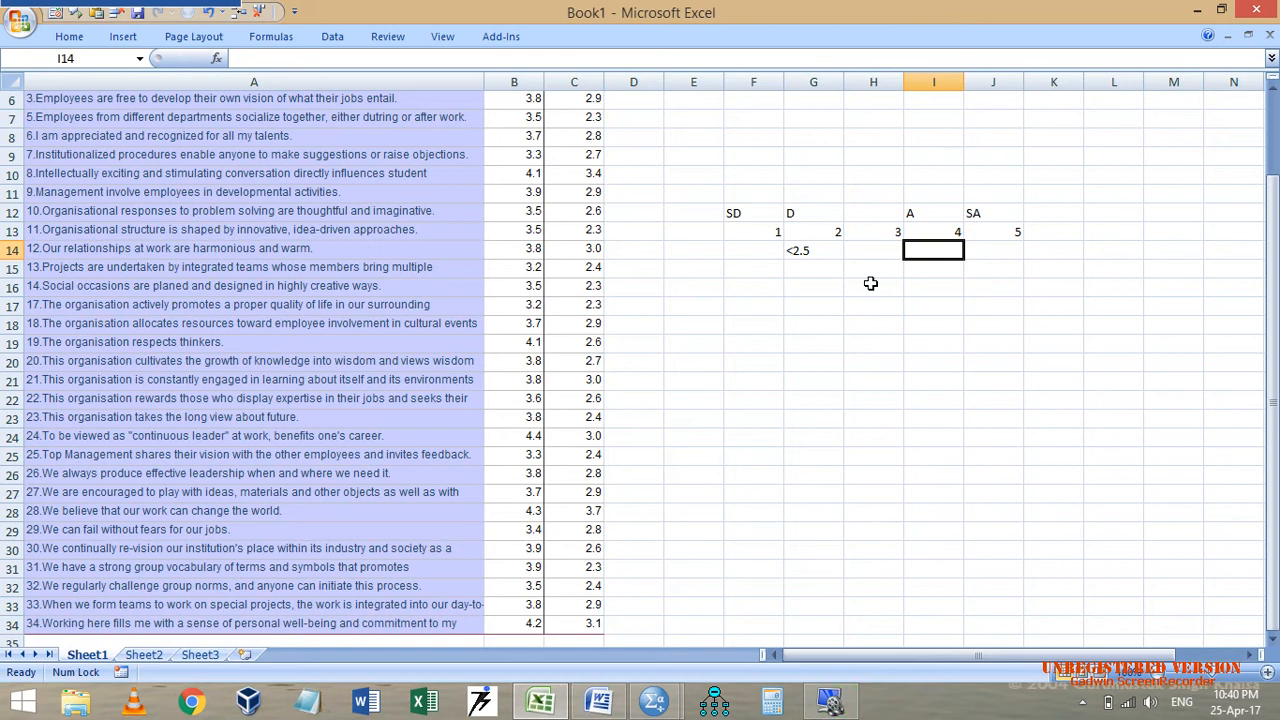
# Enter the agreement threshold >3.5 in cell I14 beneath scale value 4.
pyautogui.write('>3.5')
pyautogui.press('Return')
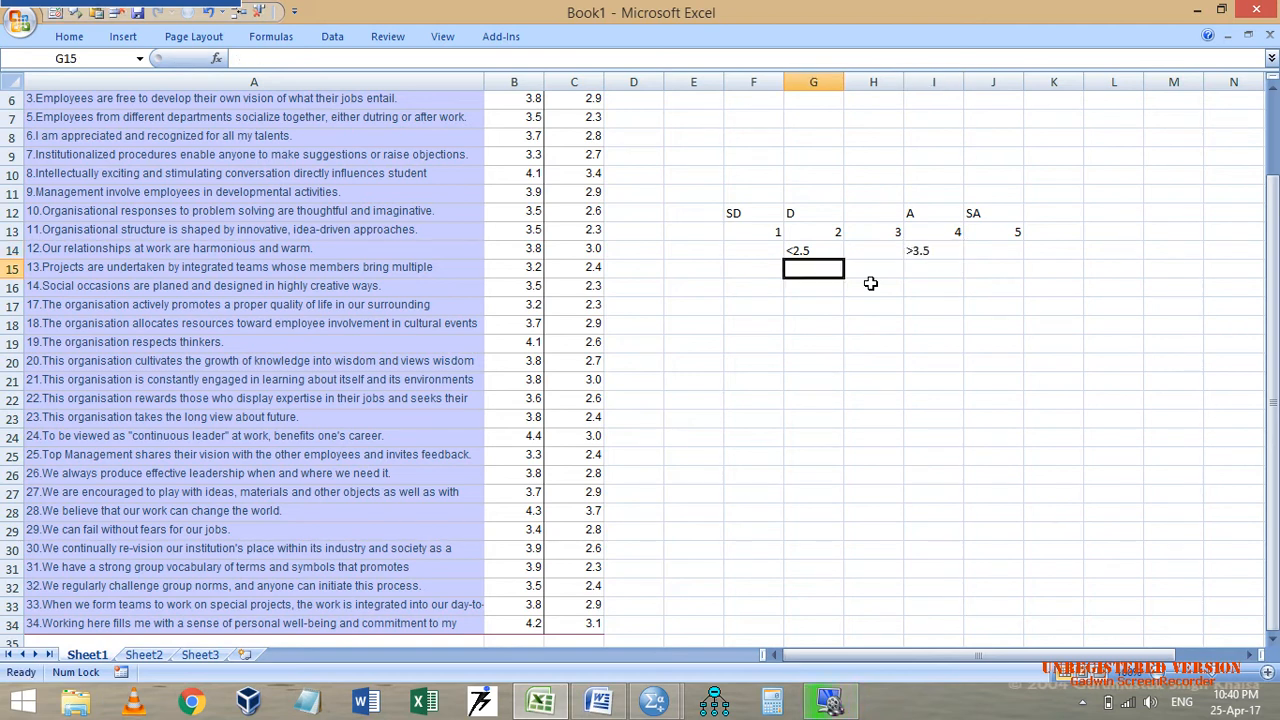
pyautogui.press('Up')
pyautogui.press('Right')
pyautogui.press('Right')
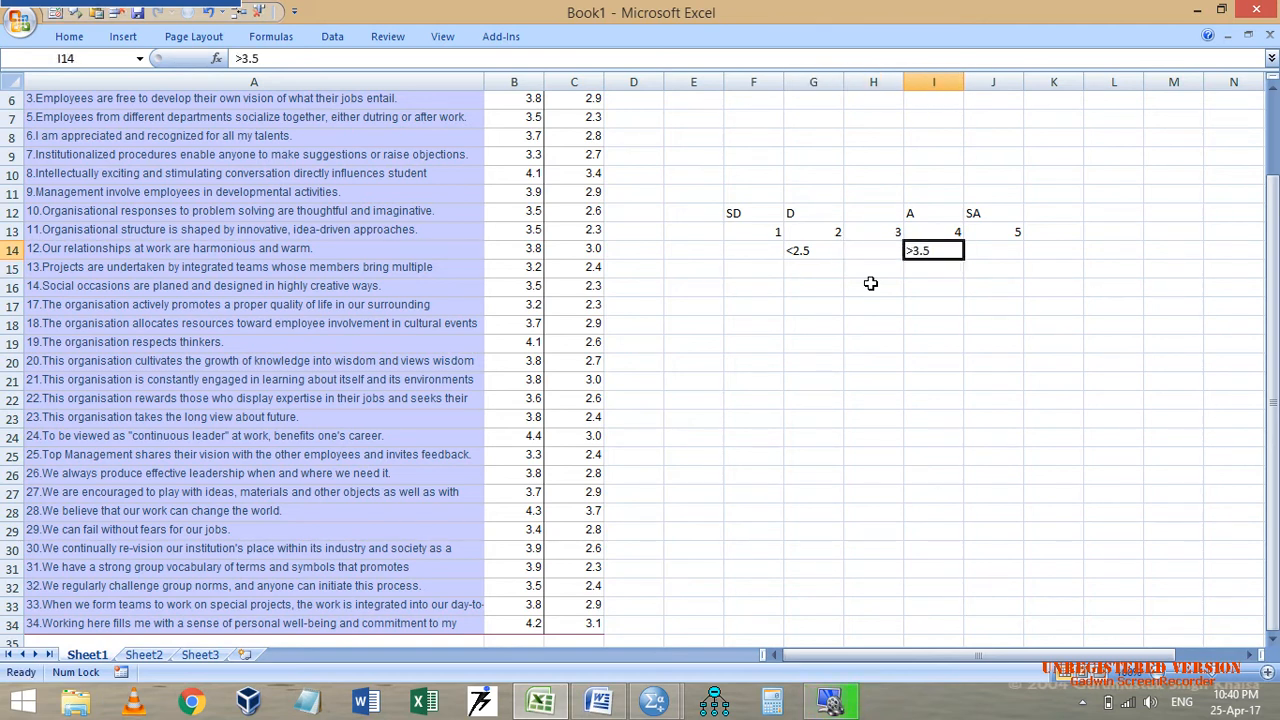
# Check the statements' value labels in the variable list of Cluster3.sav in SPSS, and return to the row 14 thresholds in Excel.
pyautogui.moveTo(650, 705)
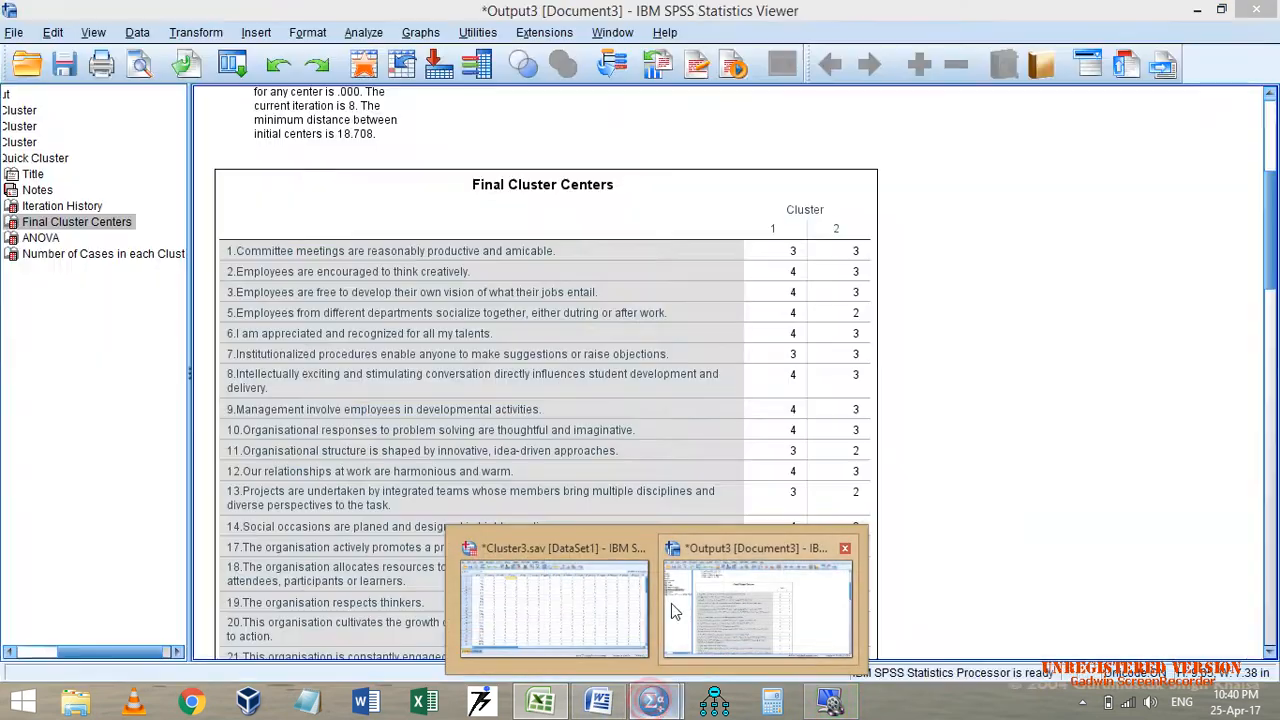
pyautogui.click(577, 605)
pyautogui.click(106, 641)
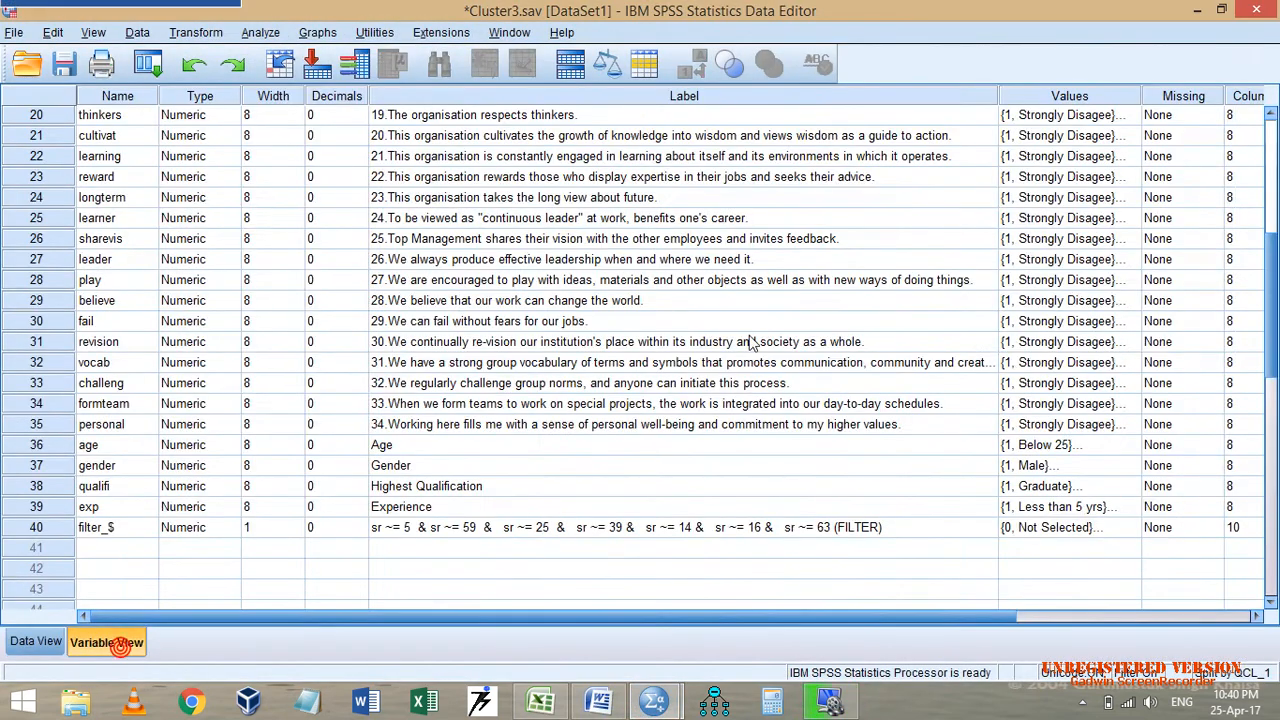
pyautogui.hotkey('alt', 'Tab')
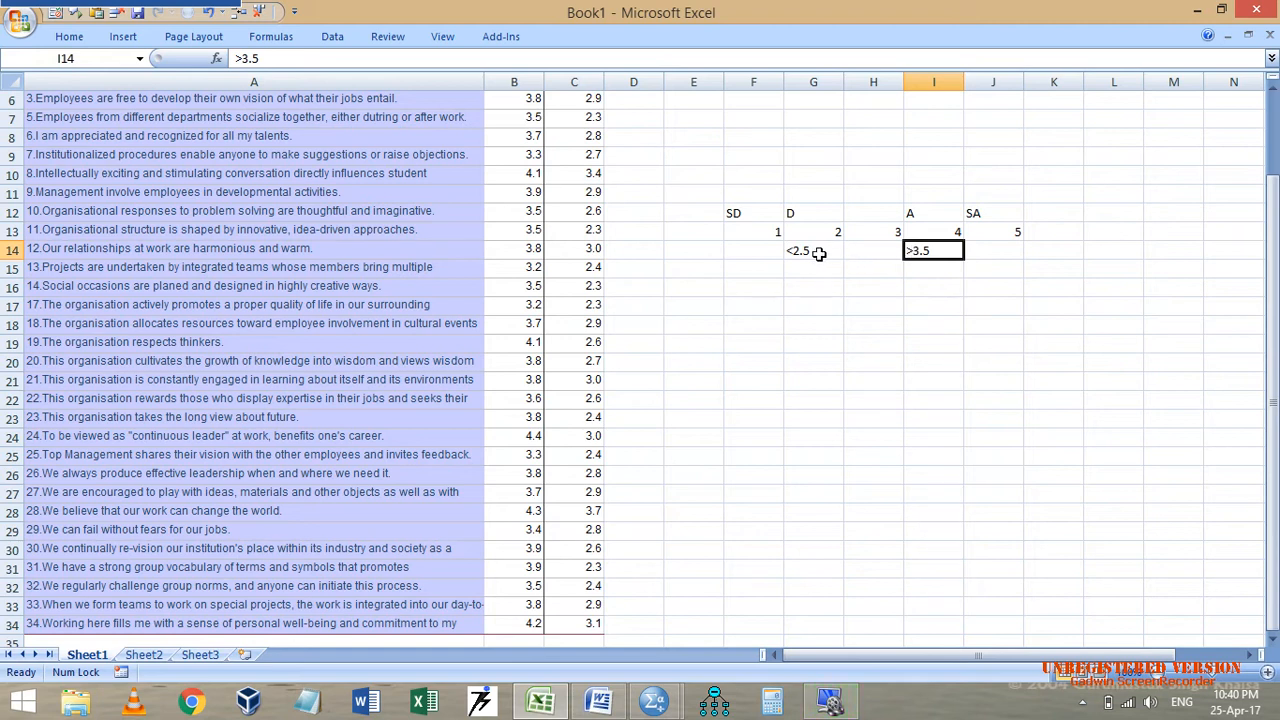
pyautogui.moveTo(806, 255); pyautogui.dragTo(920, 251)
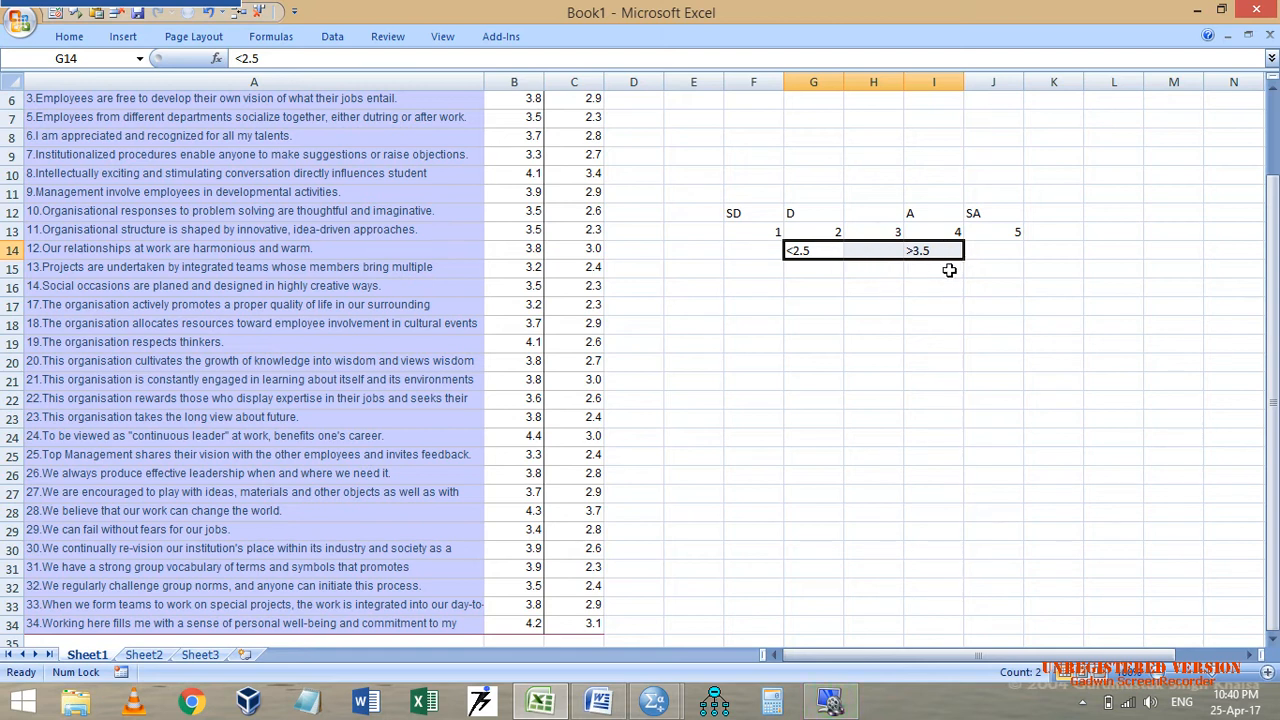
# Highlight all cluster centers from B4 to C34 greater than 3.5 with Light Red Fill with Dark Red Text.
pyautogui.scroll(2, 742, 270)
pyautogui.moveTo(516, 156); pyautogui.dragTo(574, 156)
pyautogui.hotkey('ctrl', 'shift', 'Down')
pyautogui.scroll(2, 818, 240)
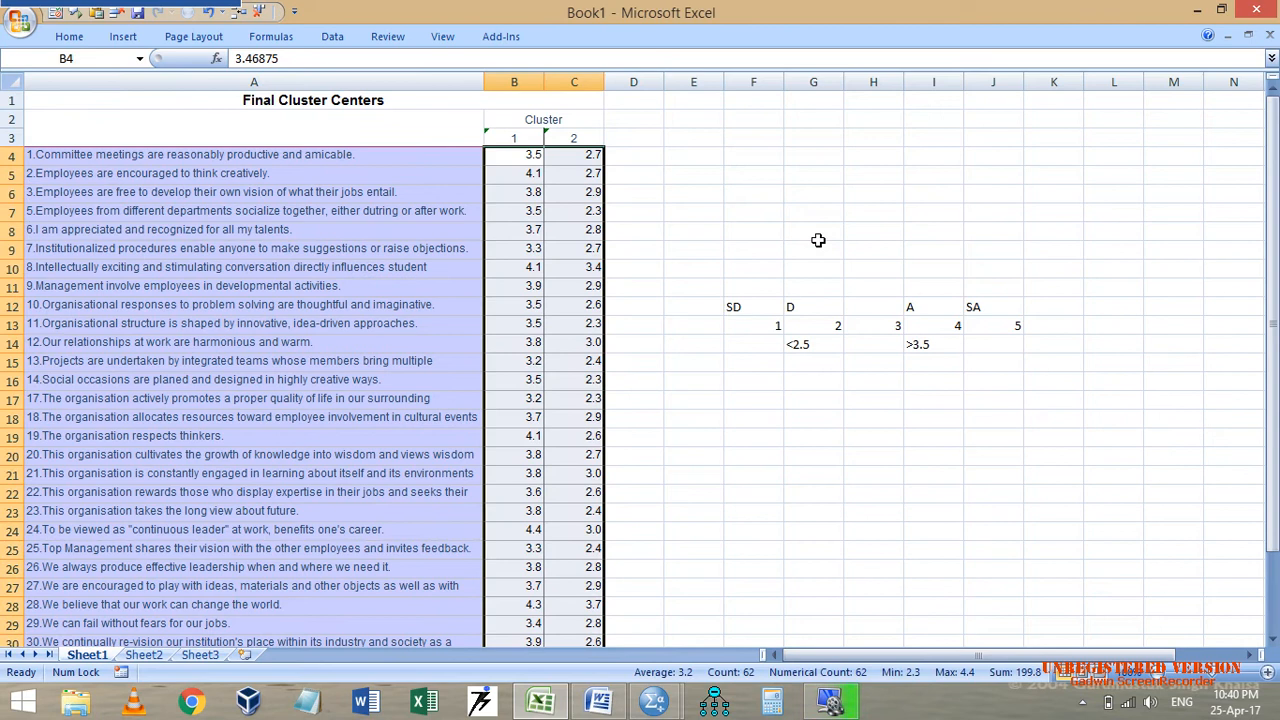
pyautogui.click(78, 35)
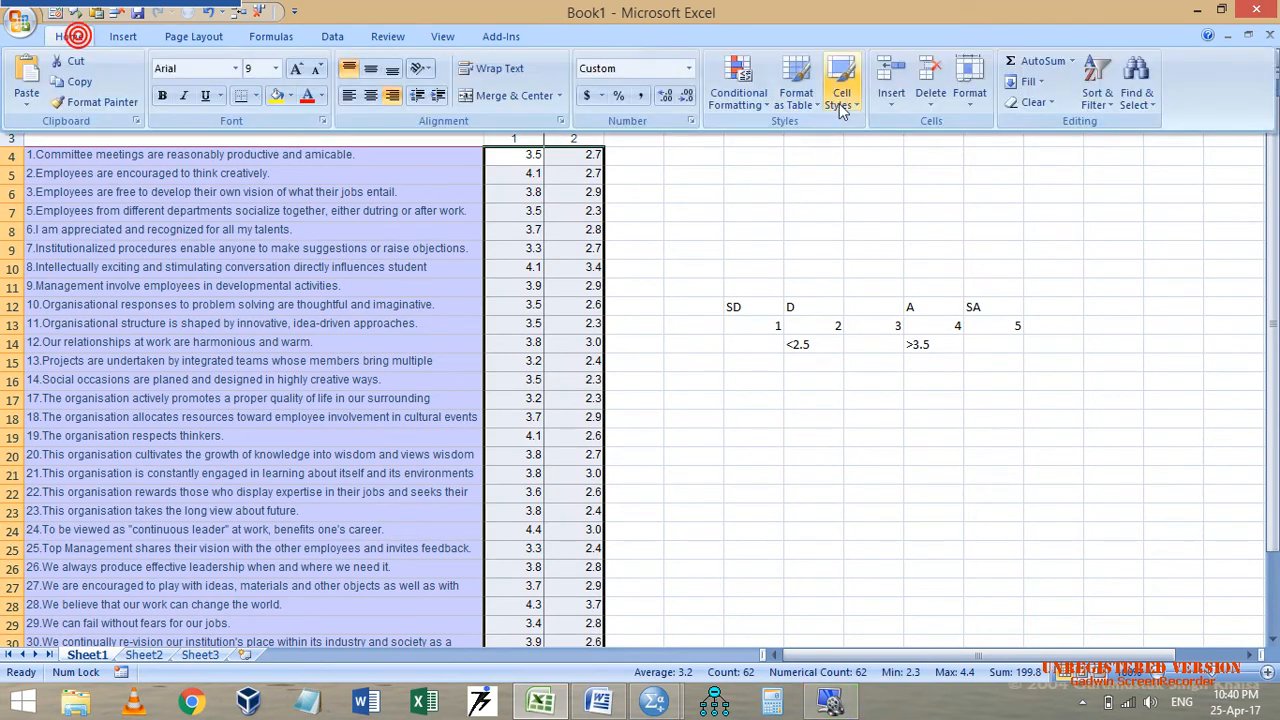
pyautogui.click(707, 88)
pyautogui.moveTo(836, 132)
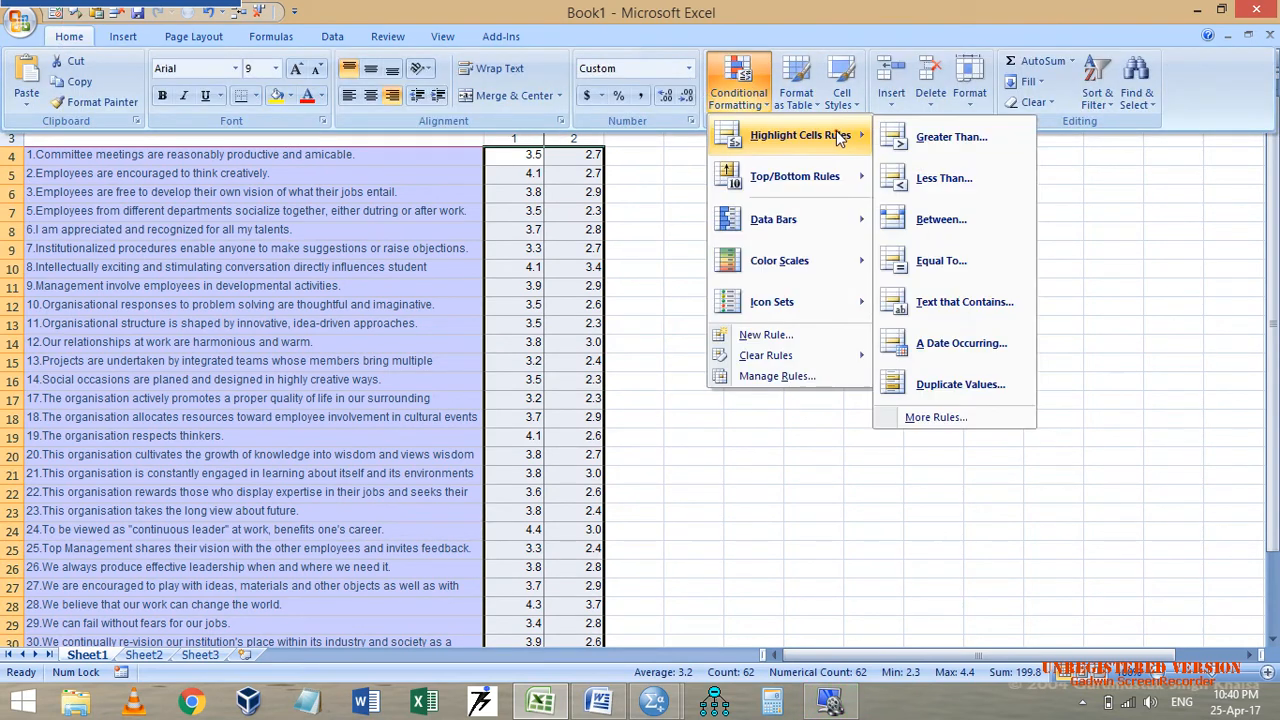
pyautogui.click(976, 138)
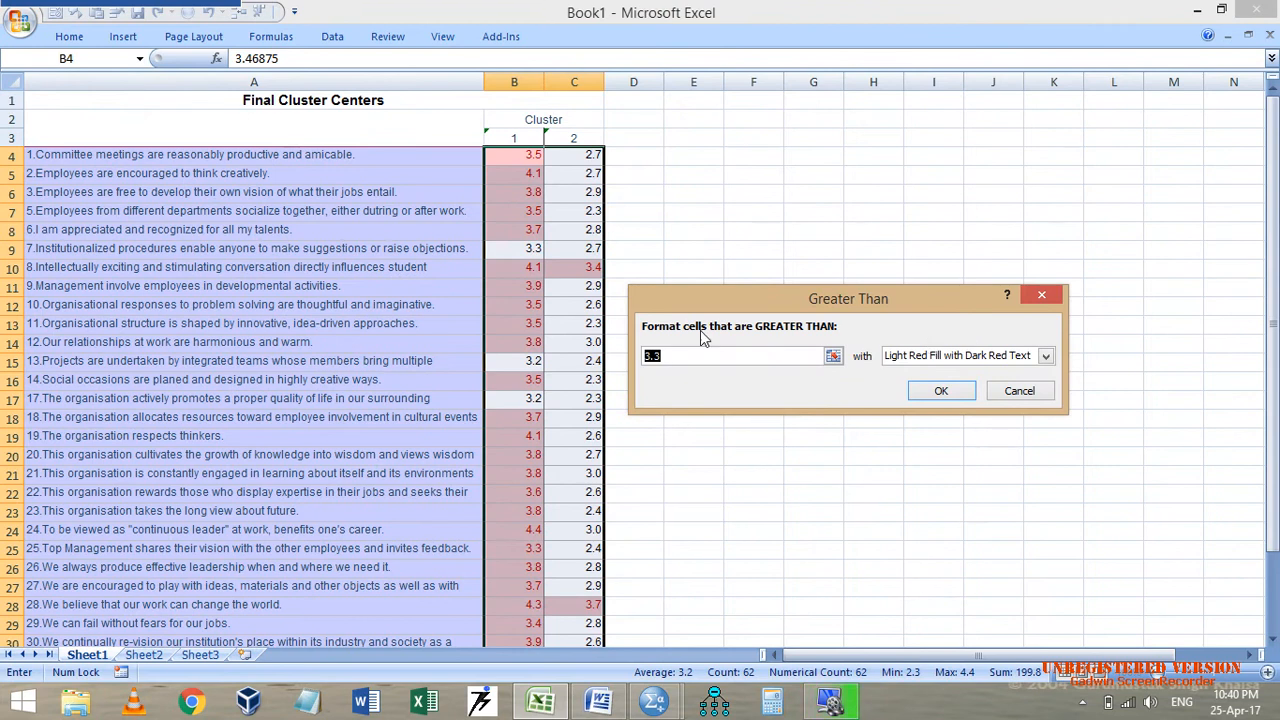
pyautogui.write('3.5')
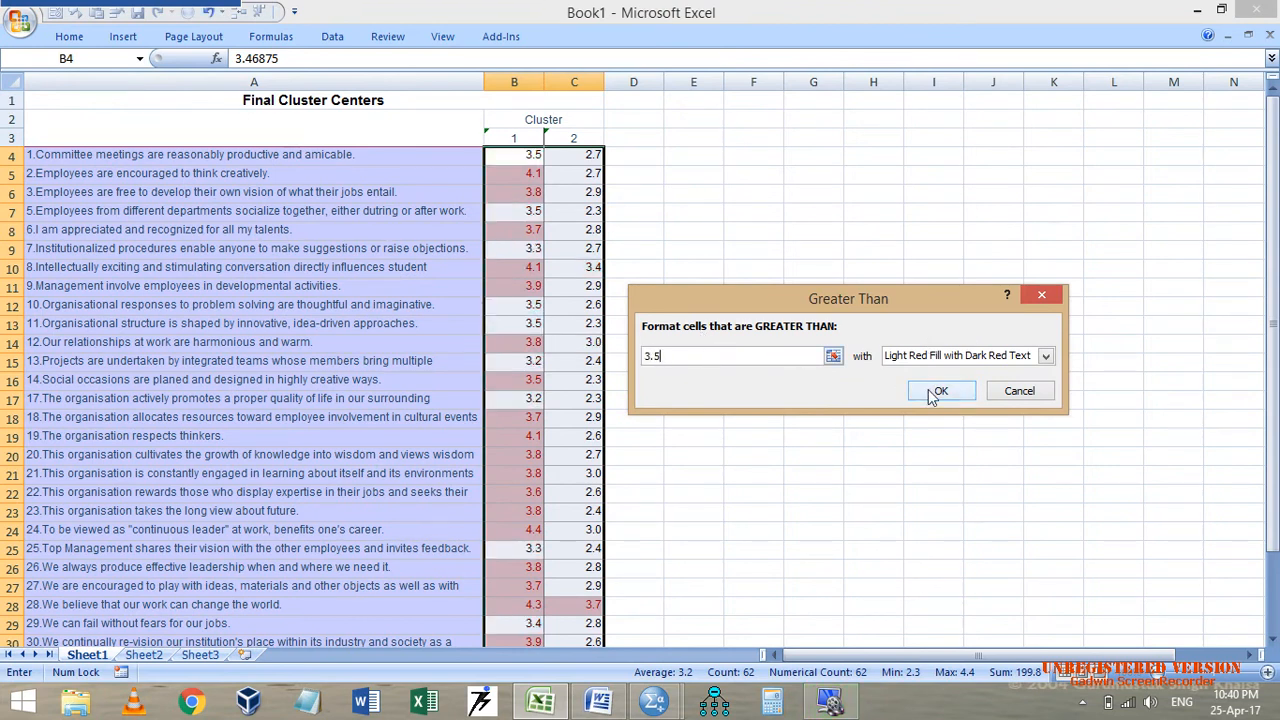
pyautogui.click(938, 391)
pyautogui.scroll(-2, 514, 277)
pyautogui.scroll(2, 508, 311)
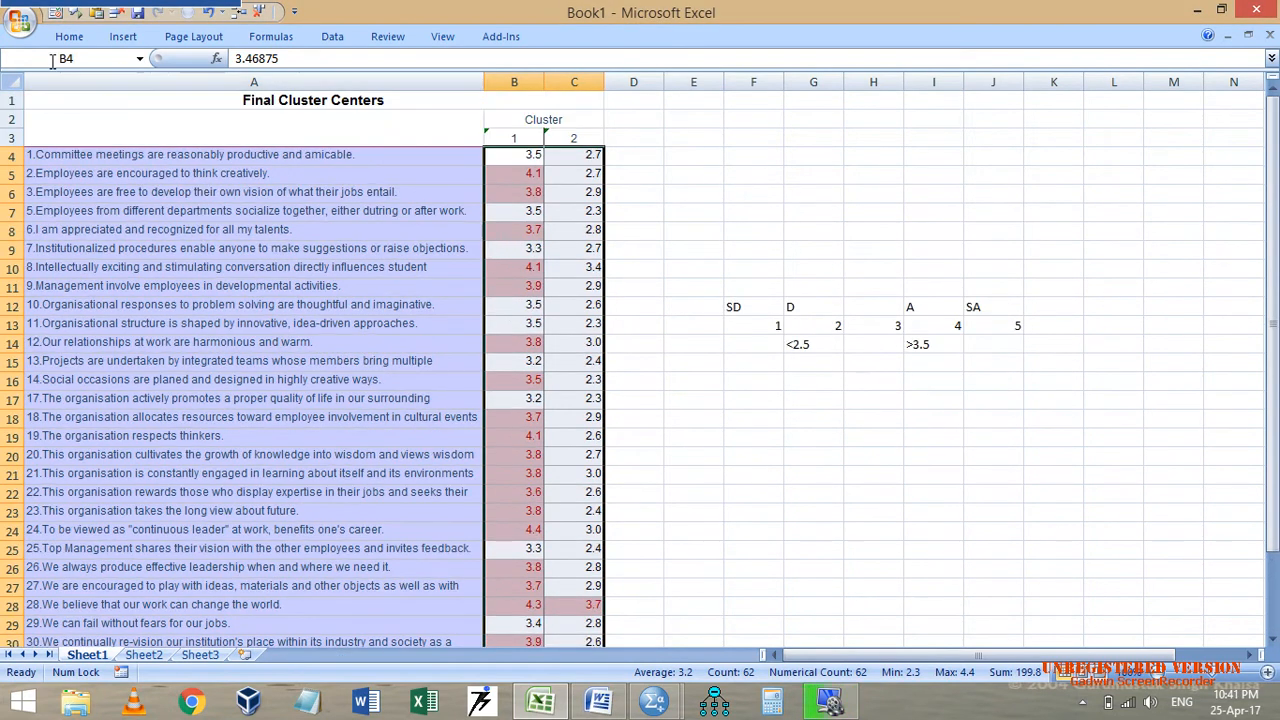
# Highlight the cluster centers in the same range that are less than 2.5 with Green Fill with Dark Green Text.
pyautogui.click(68, 38)
pyautogui.click(738, 90)
pyautogui.moveTo(776, 141)
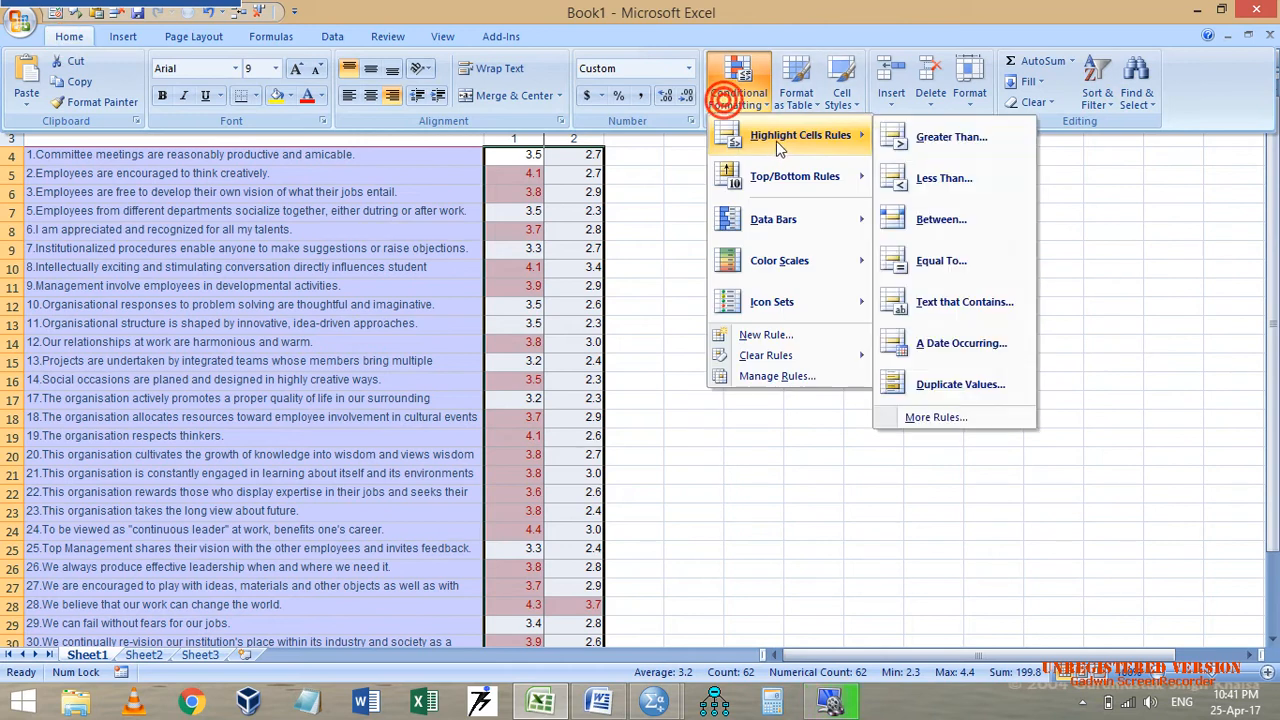
pyautogui.click(899, 181)
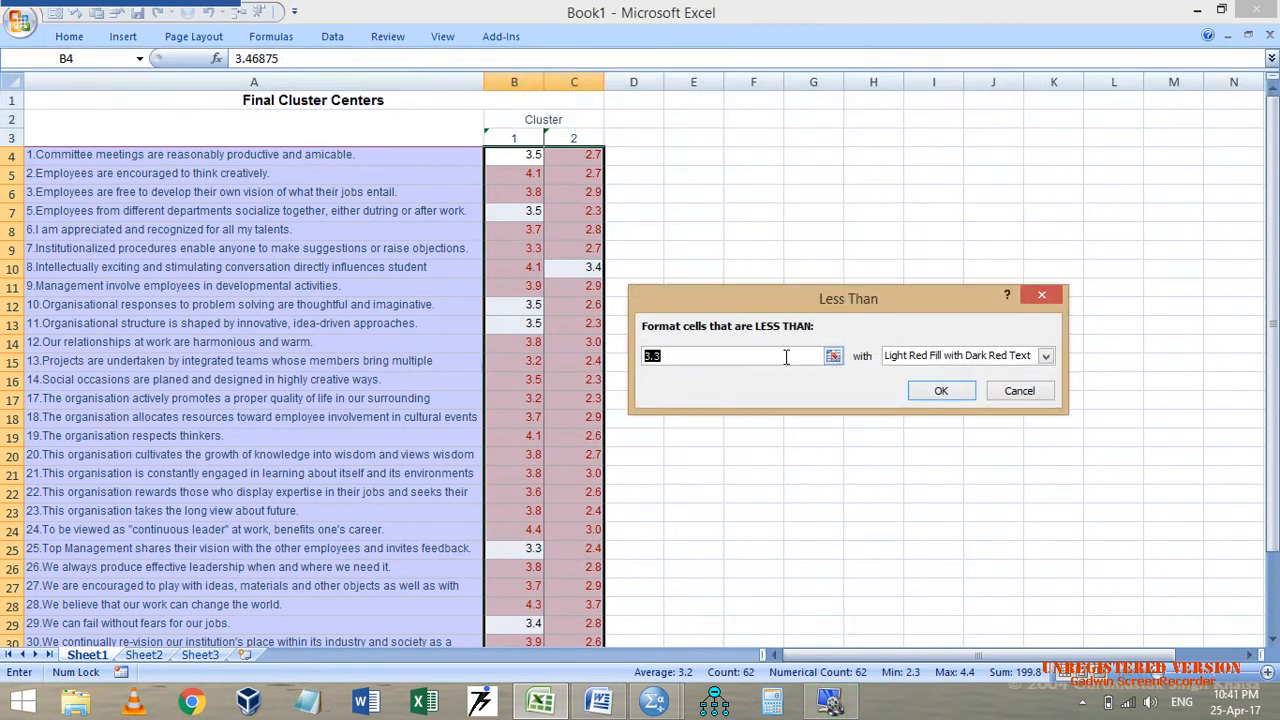
pyautogui.write('2.5')
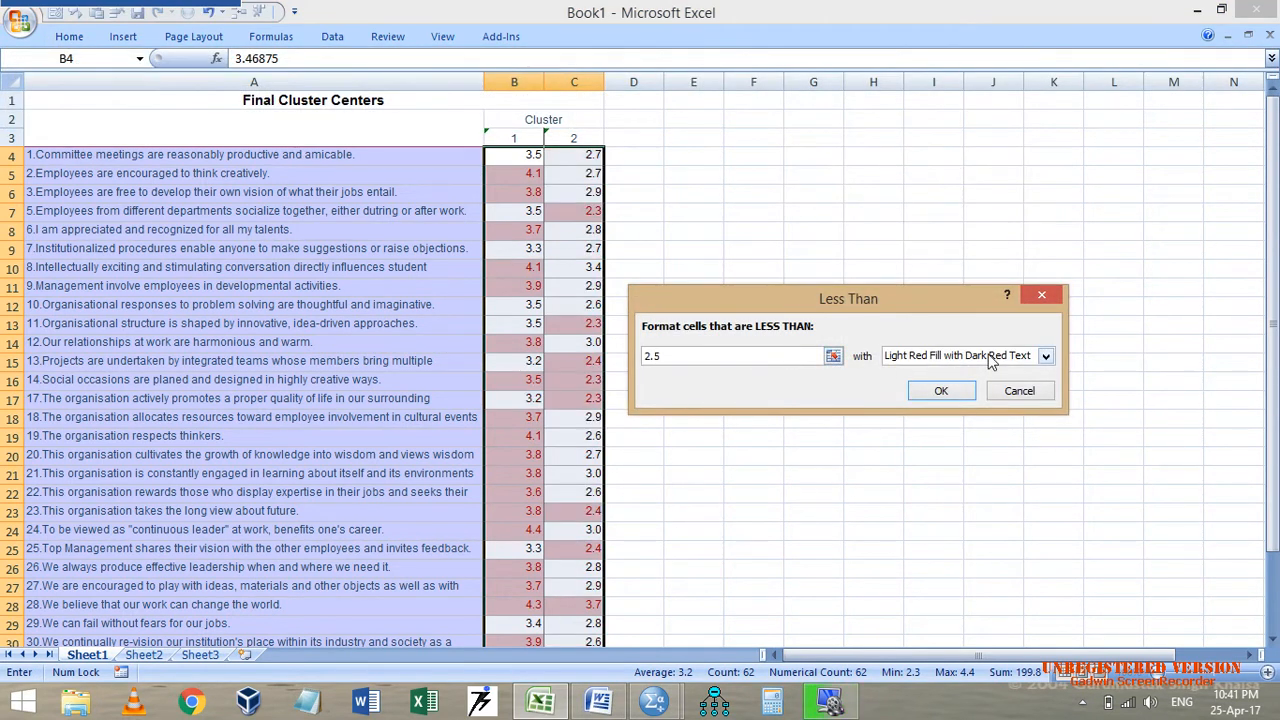
pyautogui.click(992, 356)
pyautogui.click(916, 399)
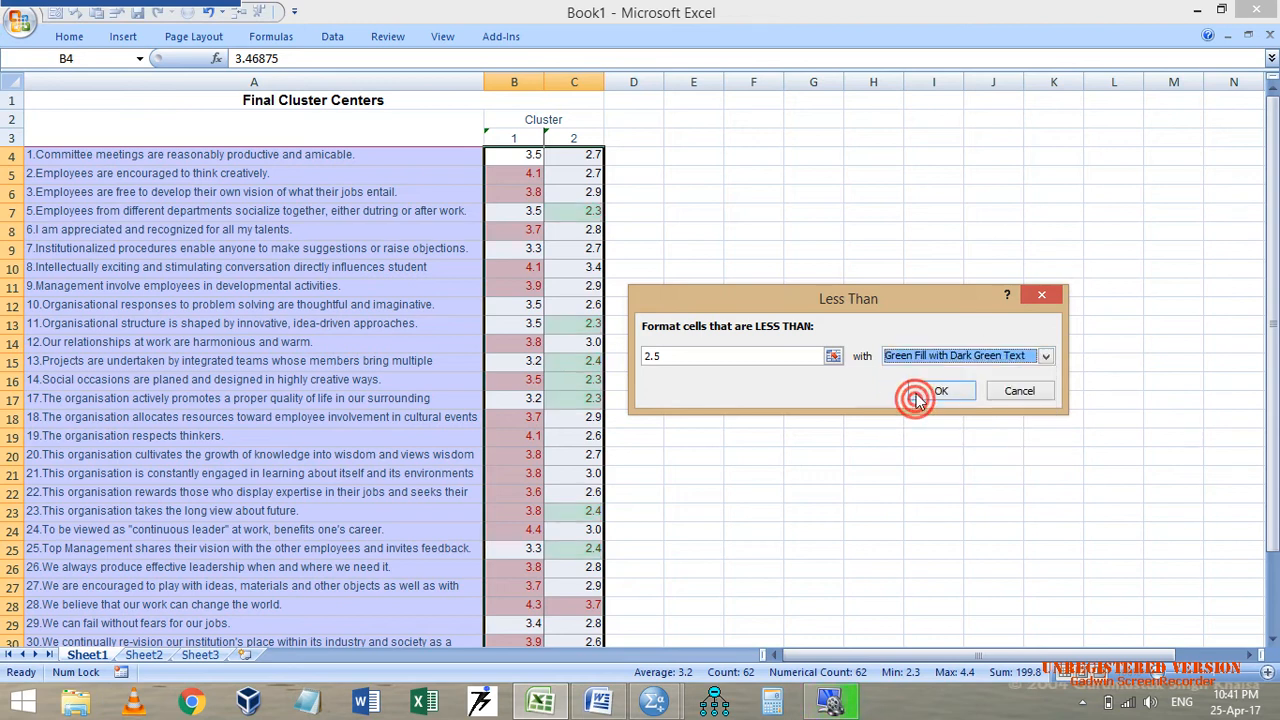
pyautogui.click(818, 438)
pyautogui.scroll(-2, 785, 441)
pyautogui.scroll(2, 785, 441)
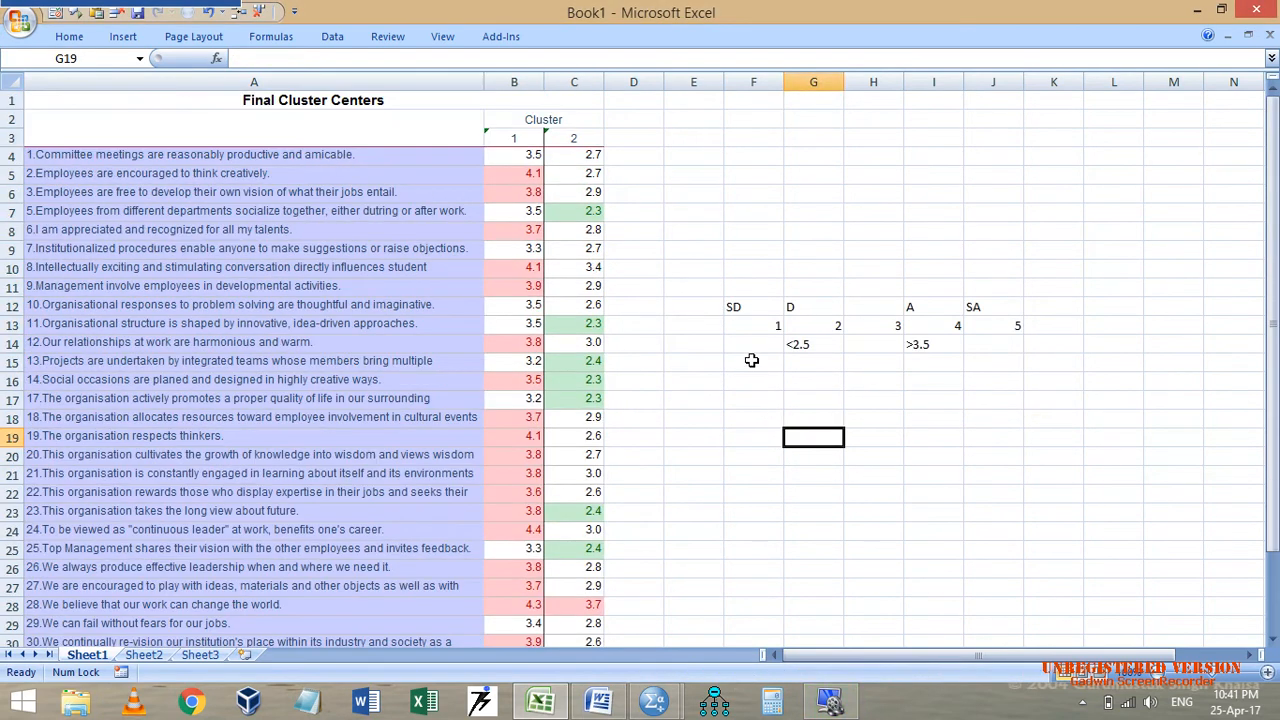
# Examine how the color-coded centers of clusters 1 and 2 differ, looking at statements 10, 18, 2 and 3.
pyautogui.click(680, 249)
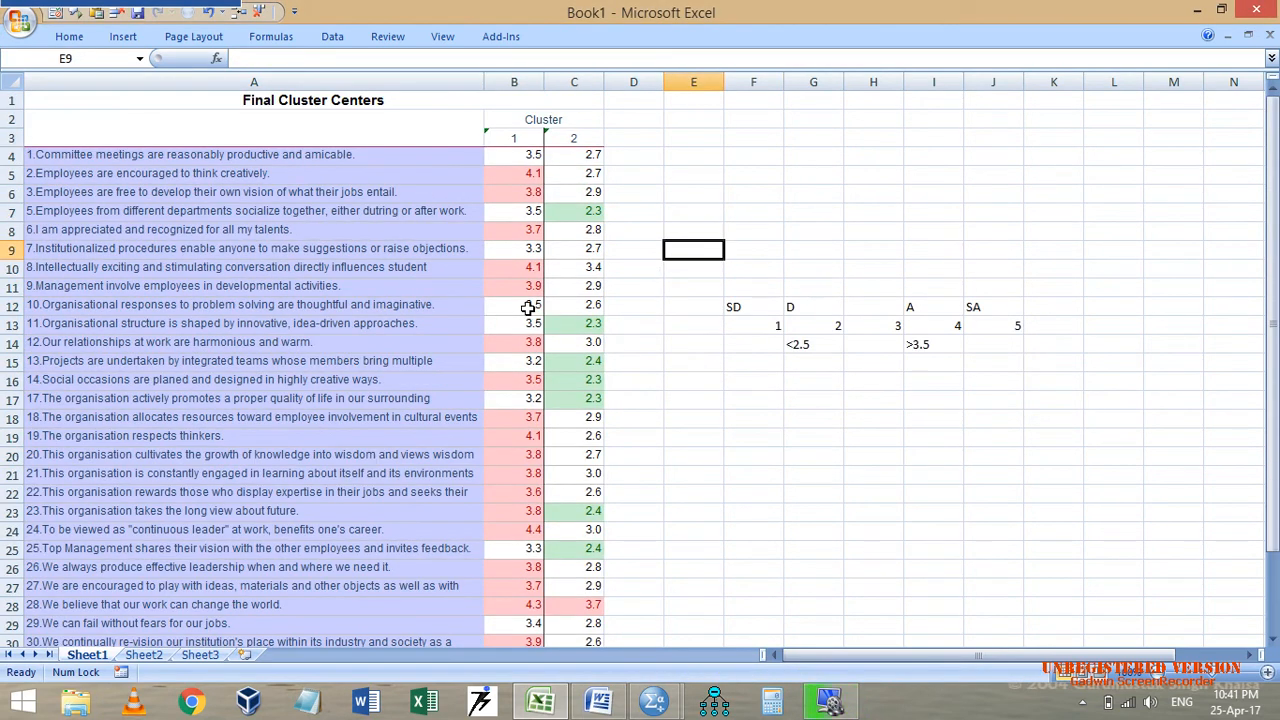
pyautogui.moveTo(528, 308); pyautogui.dragTo(586, 306)
pyautogui.click(651, 271)
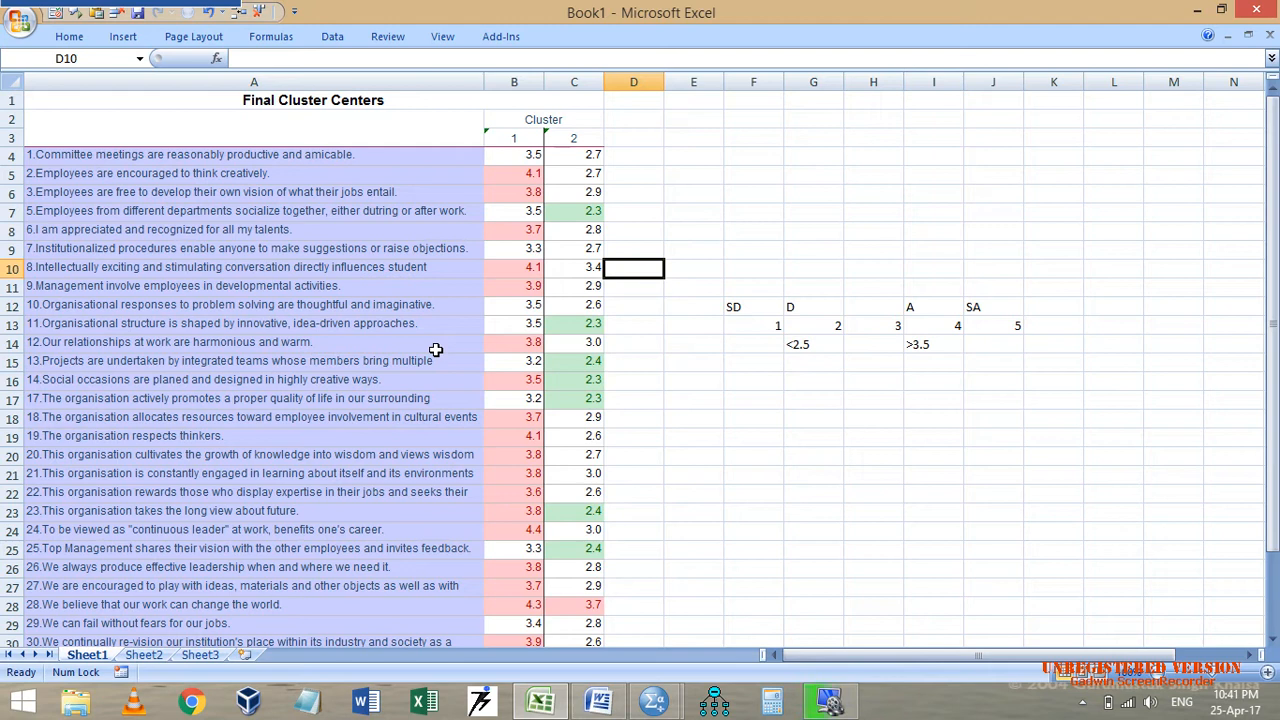
pyautogui.click(115, 421)
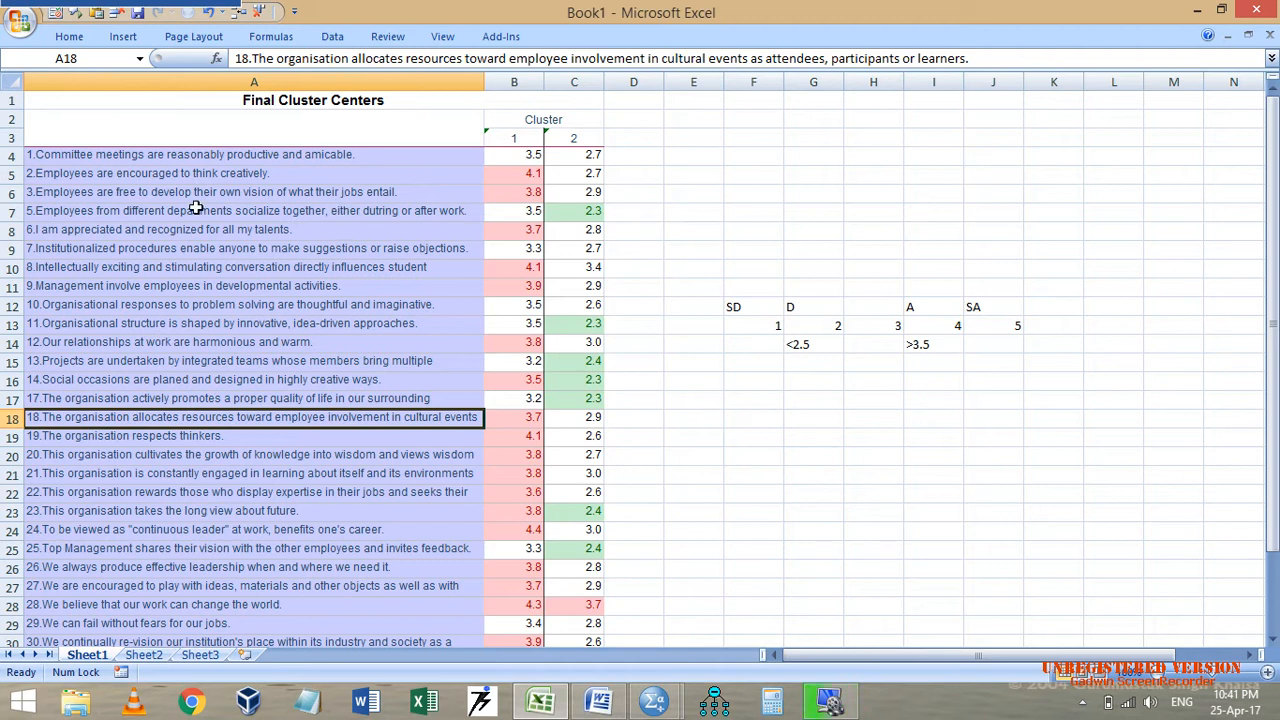
pyautogui.click(74, 173)
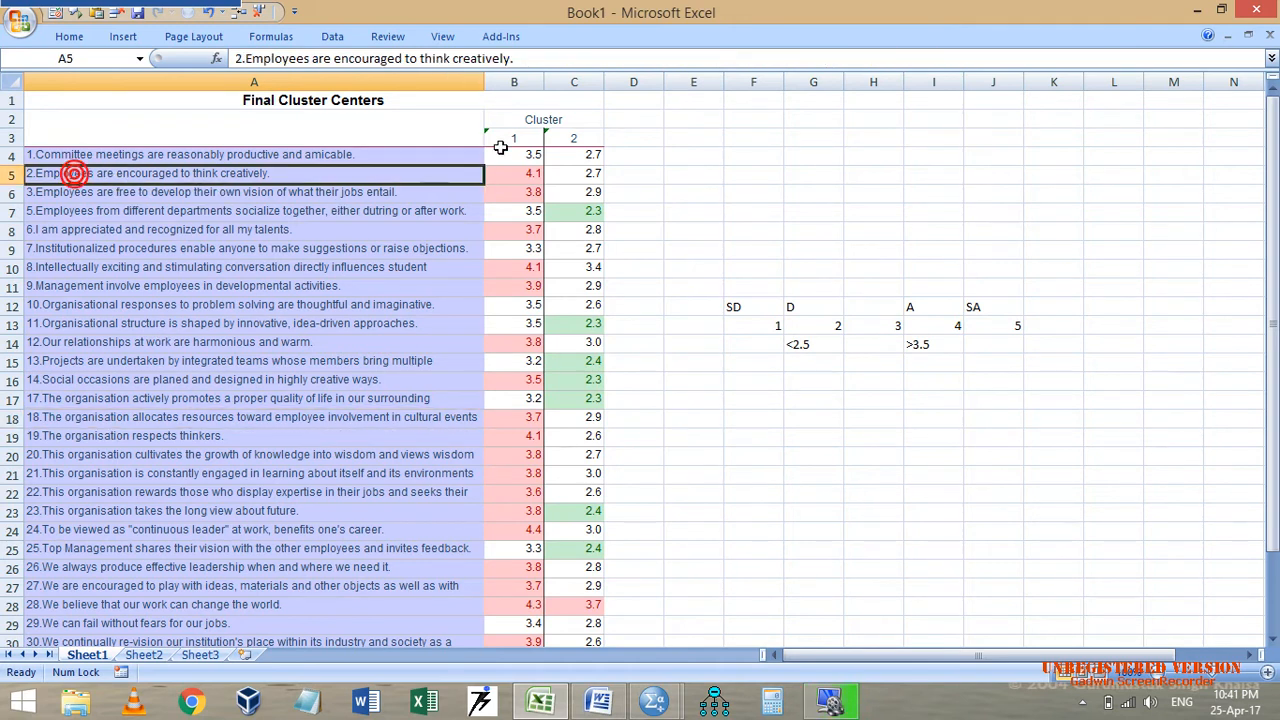
pyautogui.click(510, 138)
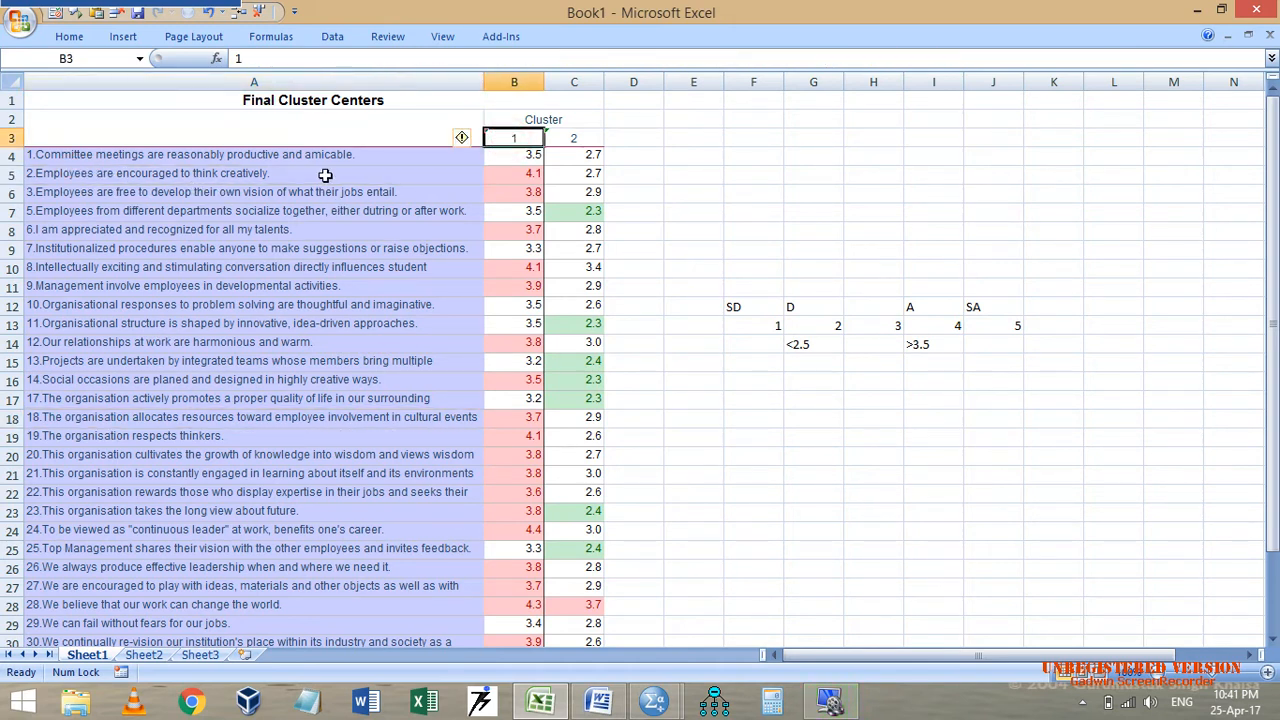
pyautogui.click(522, 174)
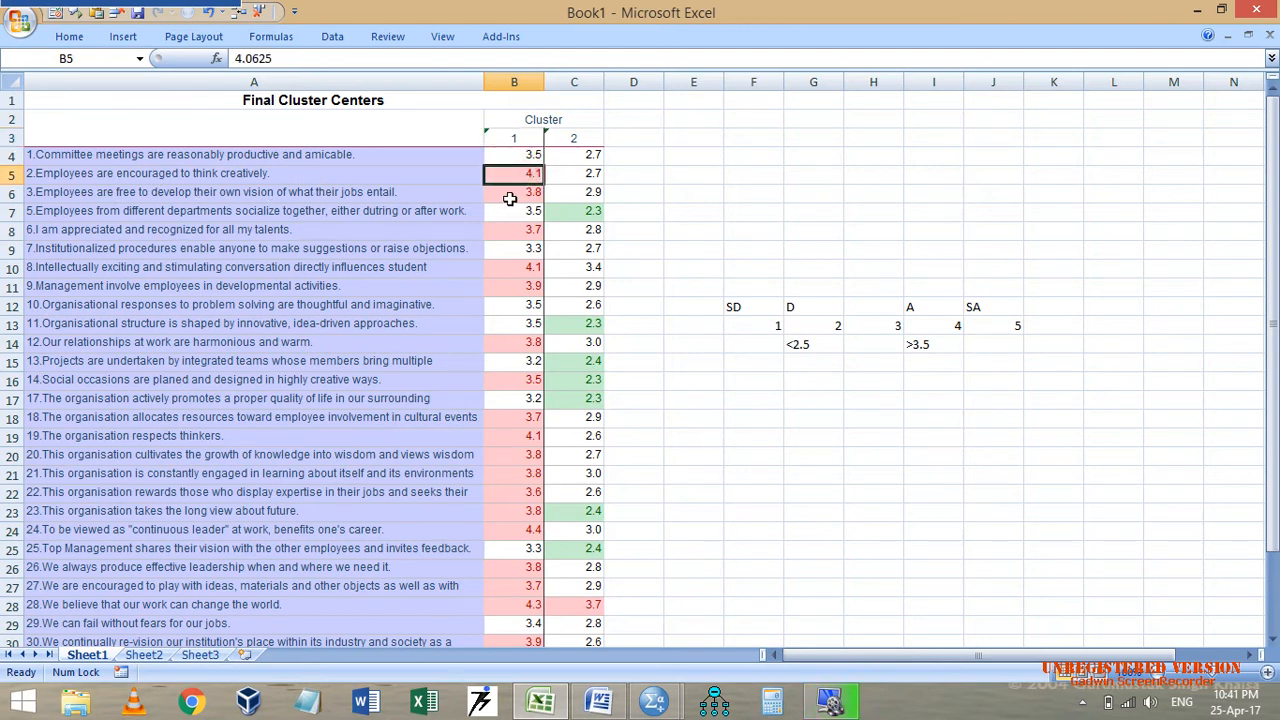
pyautogui.click(589, 194)
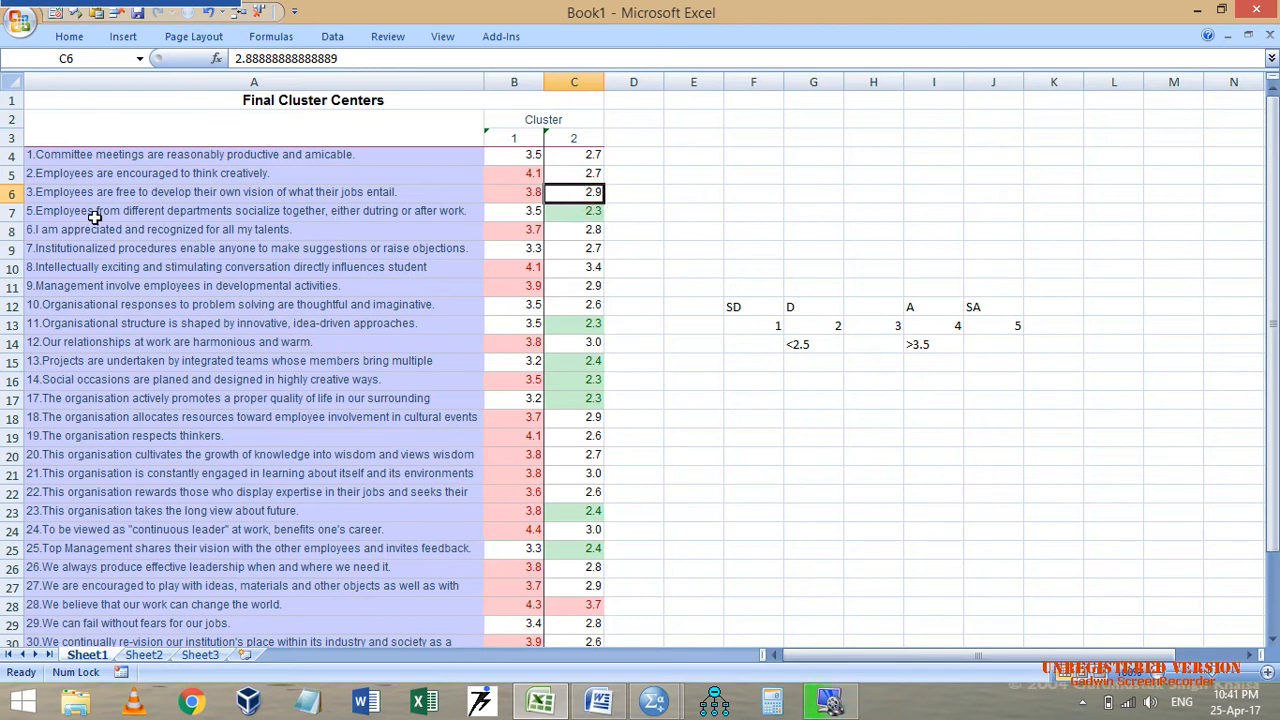
# Compare the two clusters' centers for statements 5, 11 and 12.
pyautogui.click(214, 213)
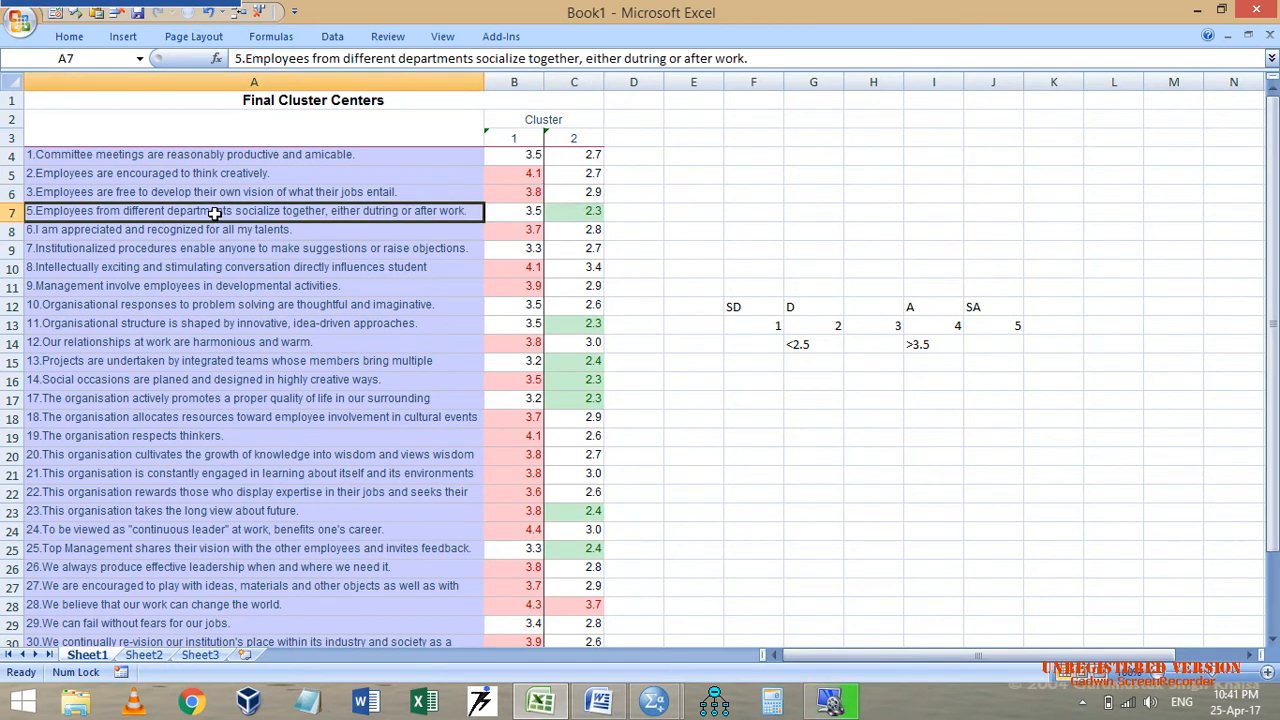
pyautogui.click(530, 211)
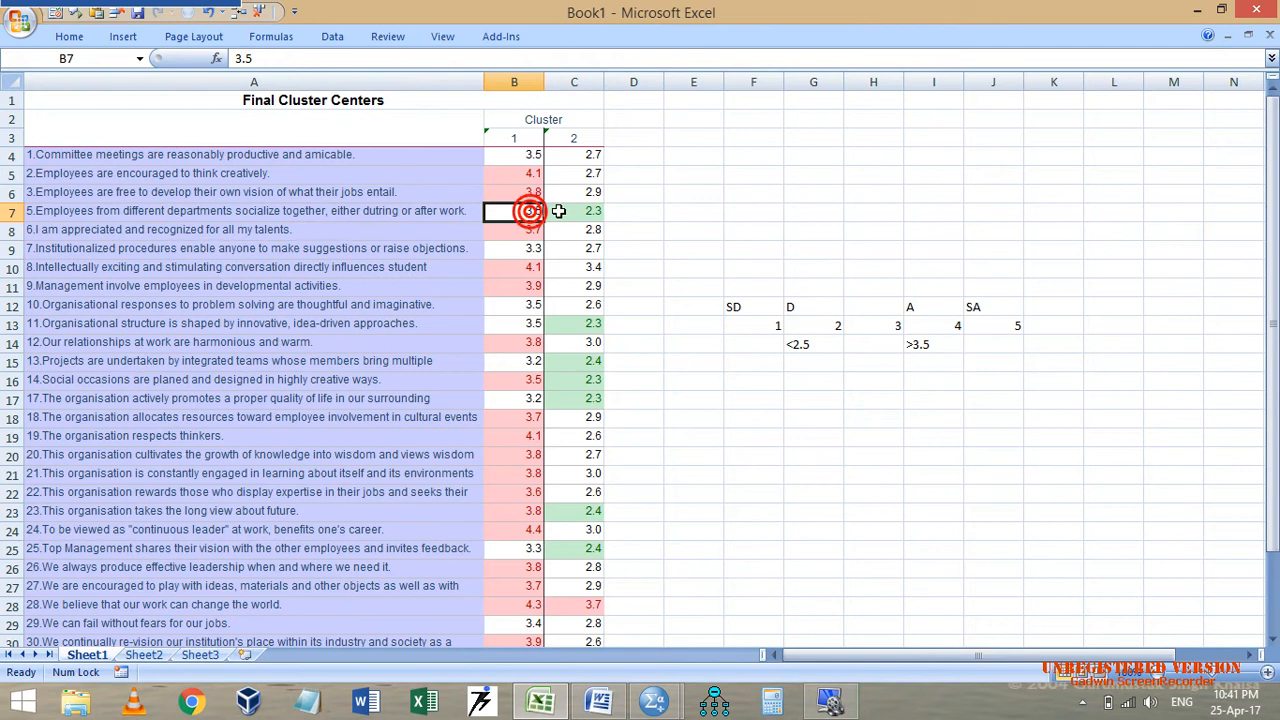
pyautogui.click(571, 211)
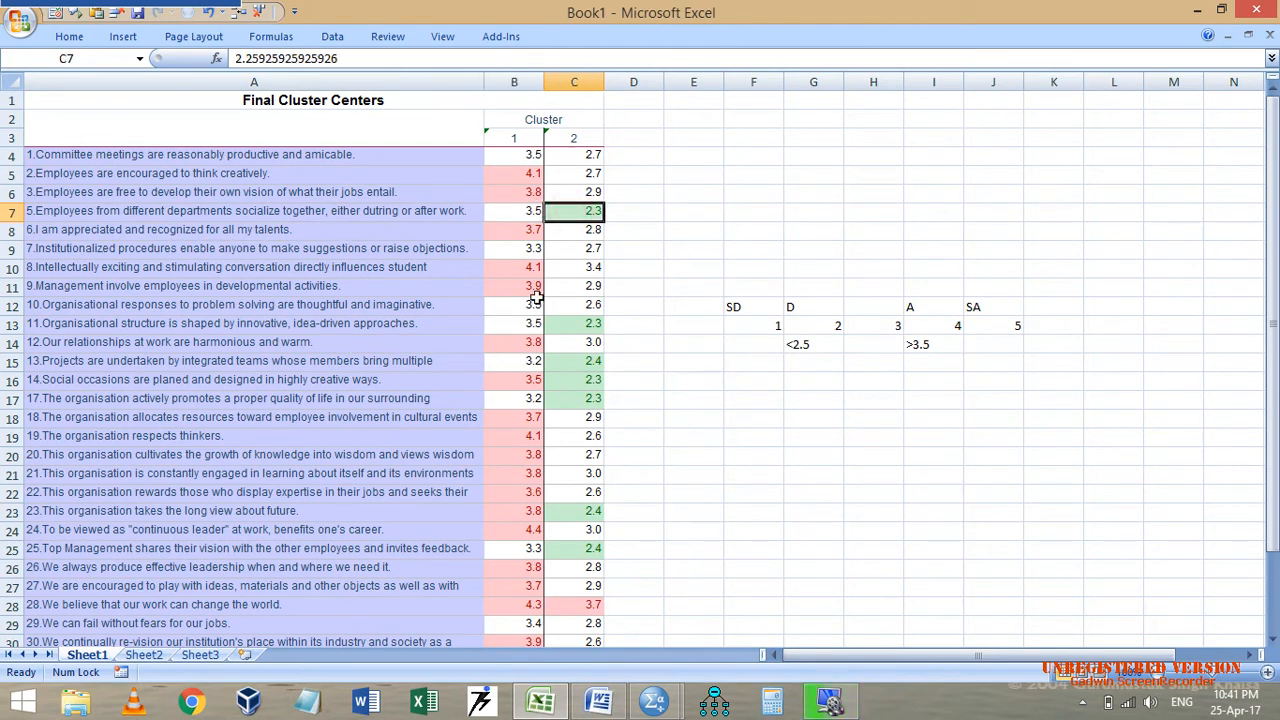
pyautogui.click(354, 324)
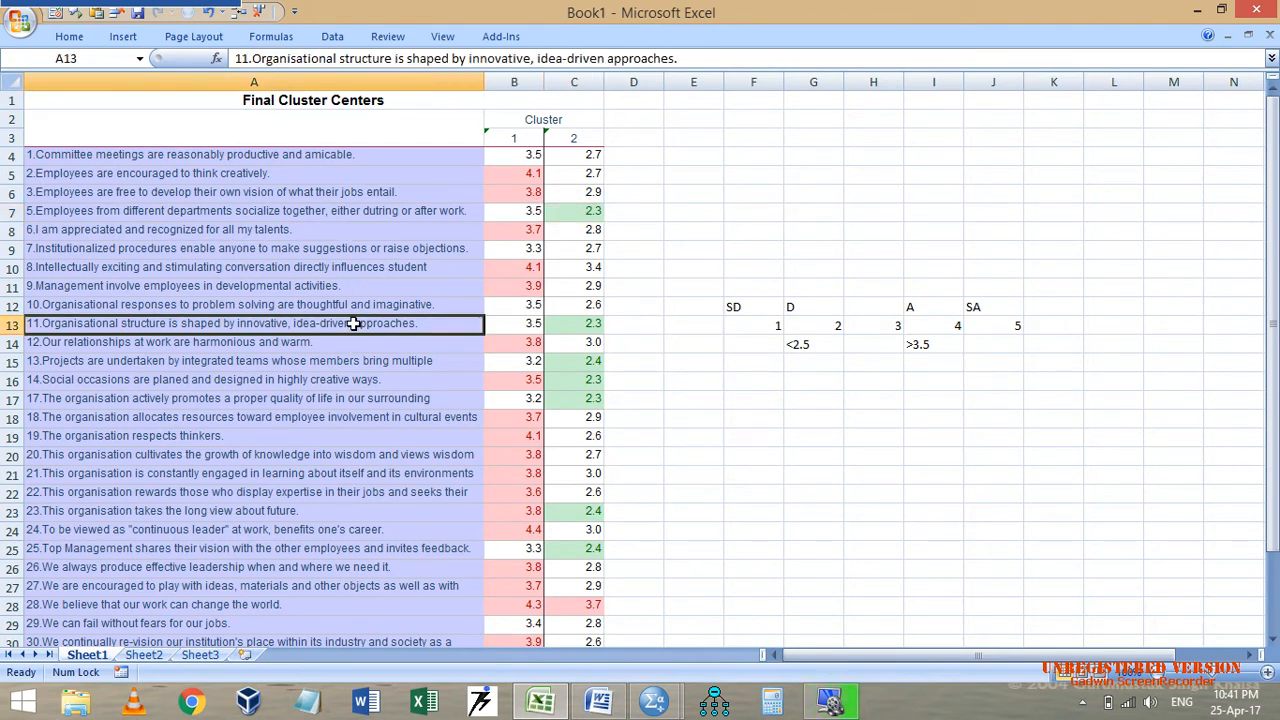
pyautogui.click(576, 325)
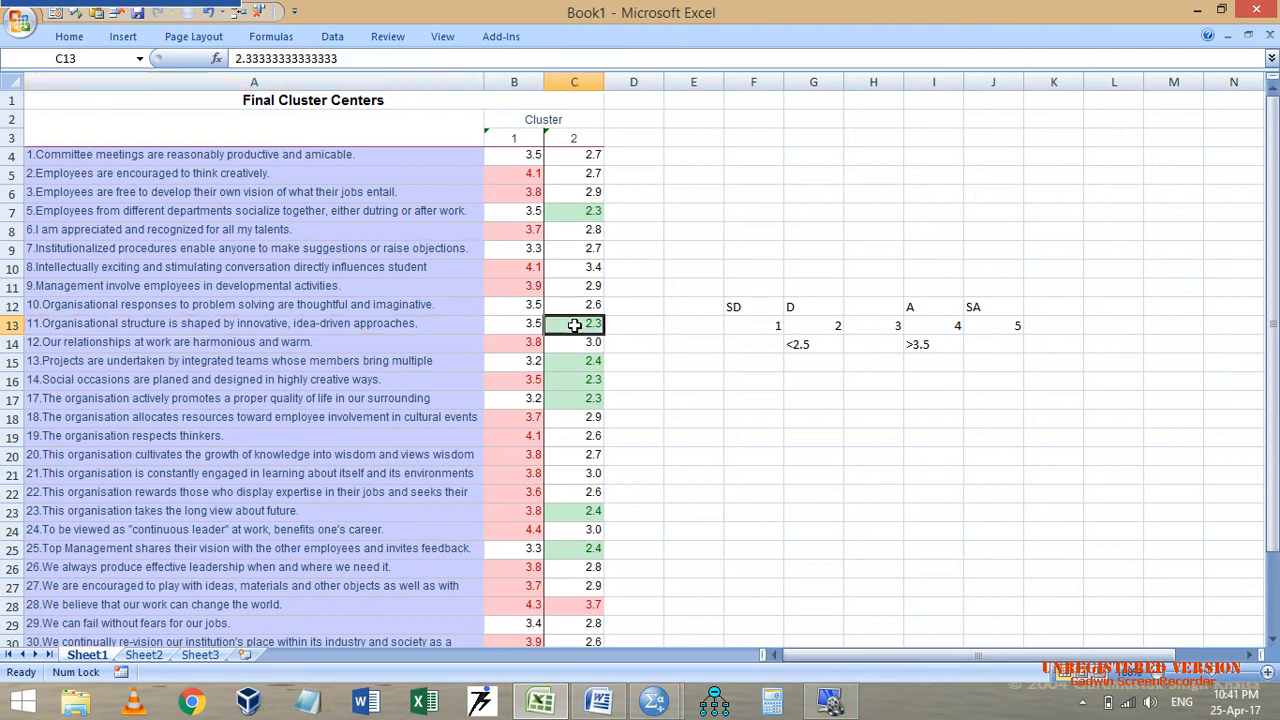
pyautogui.click(225, 346)
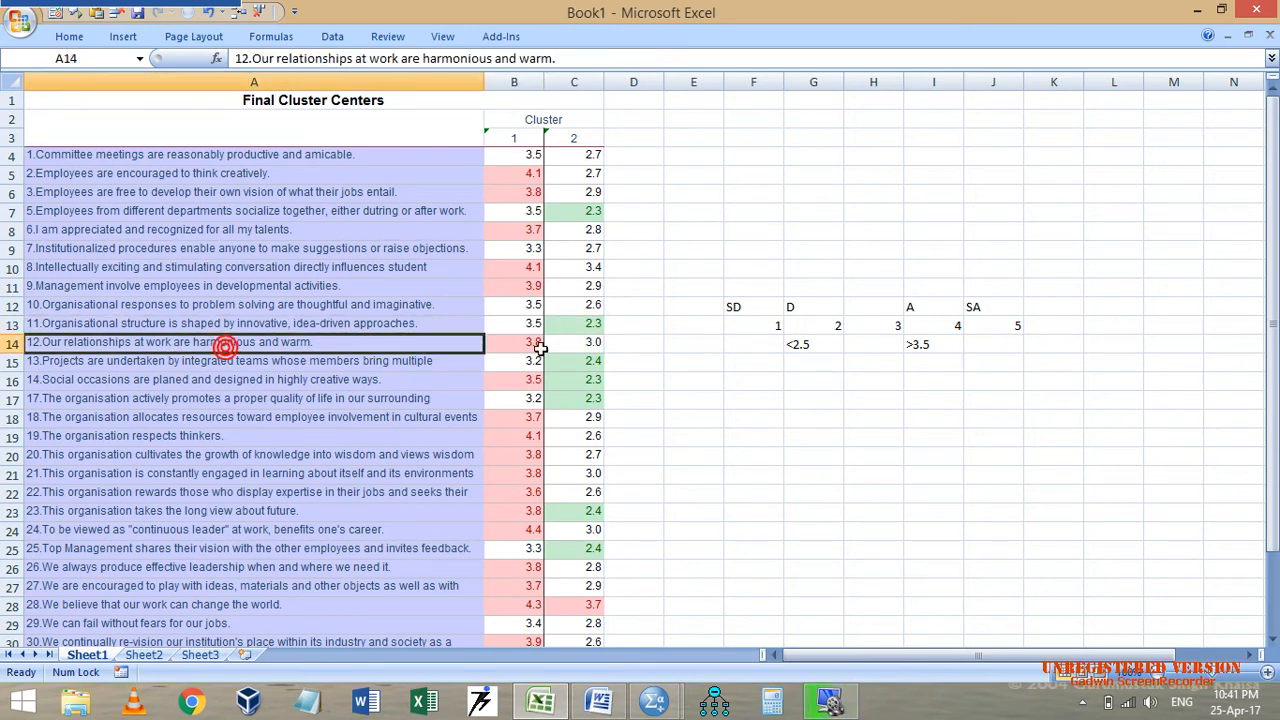
pyautogui.click(588, 343)
# Widen column A until statement 13 fits on one line, and check that statement's cluster centers.
pyautogui.click(205, 366)
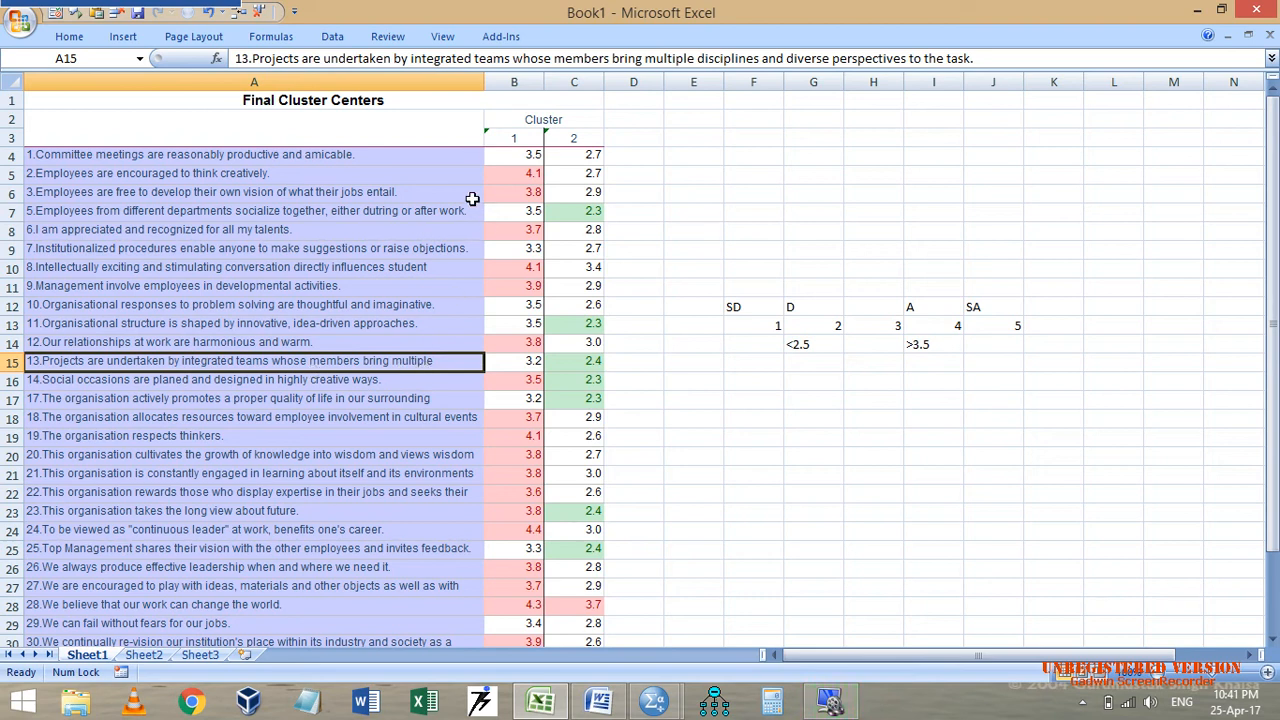
pyautogui.moveTo(486, 90); pyautogui.dragTo(748, 82)
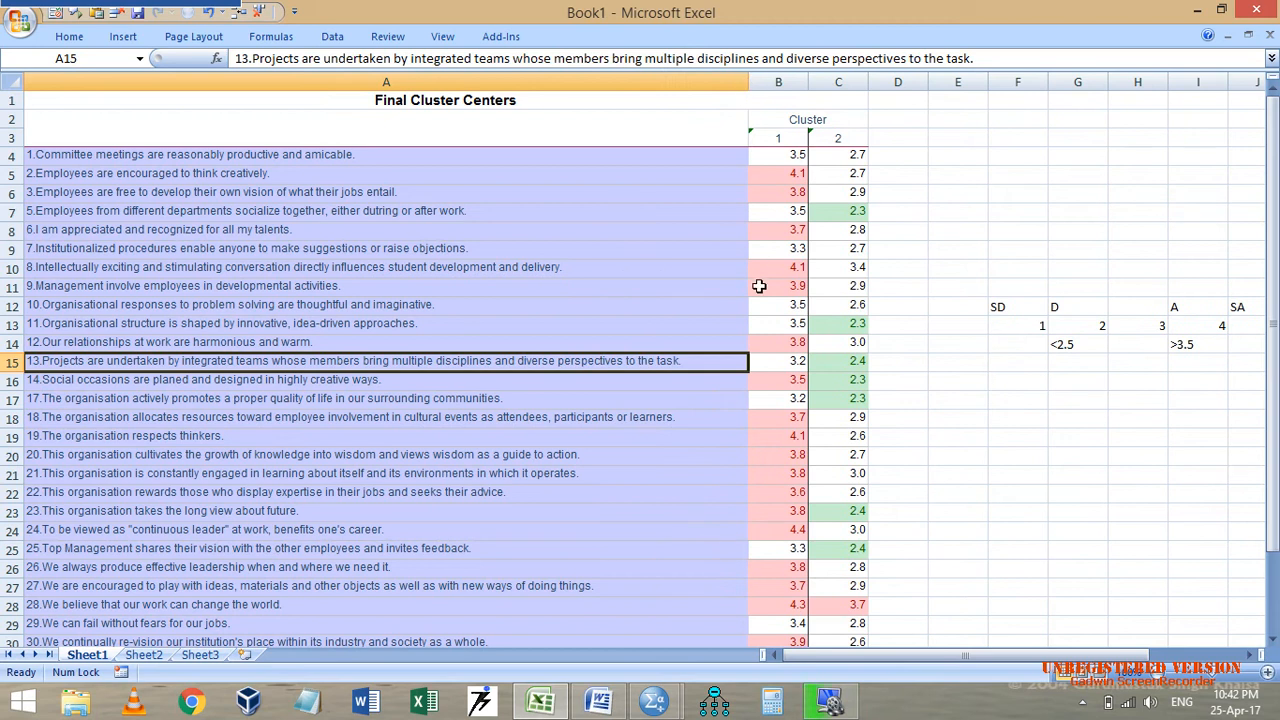
pyautogui.click(871, 362)
# Examine statement 14, the cluster 2 center of statement 23 and the cluster 2 centers from C4 to C16.
pyautogui.click(116, 384)
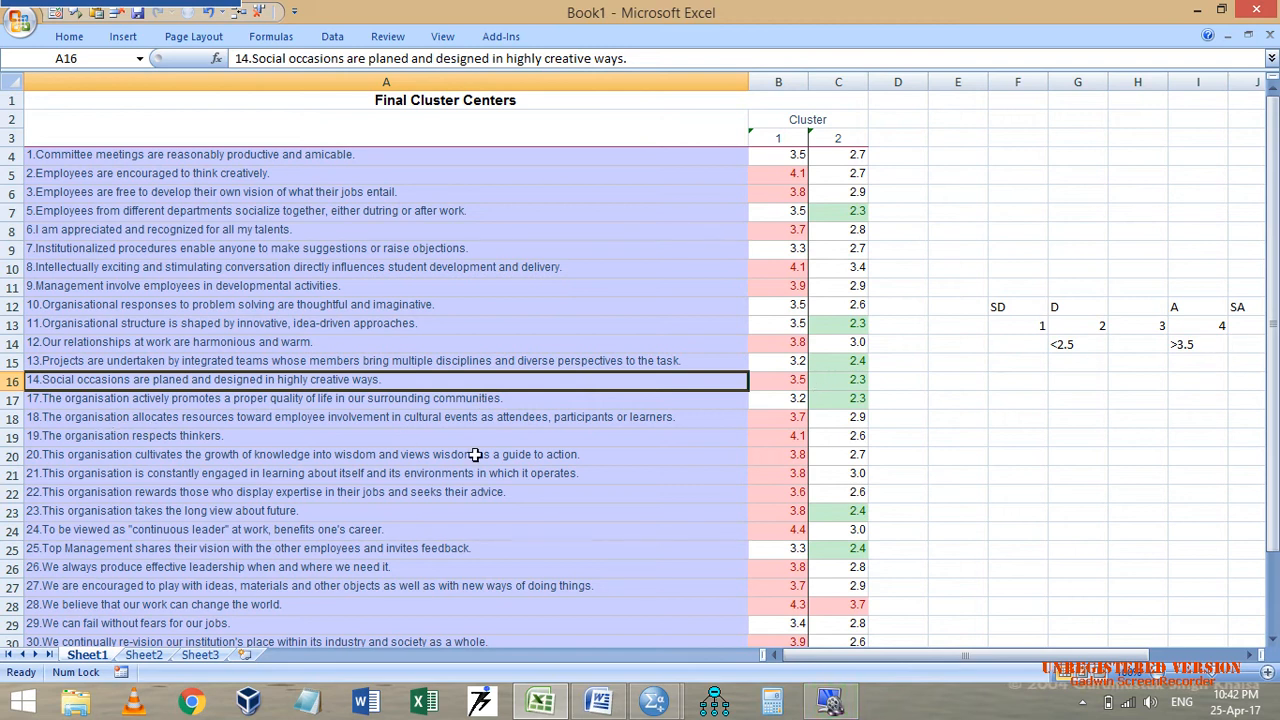
pyautogui.click(830, 511)
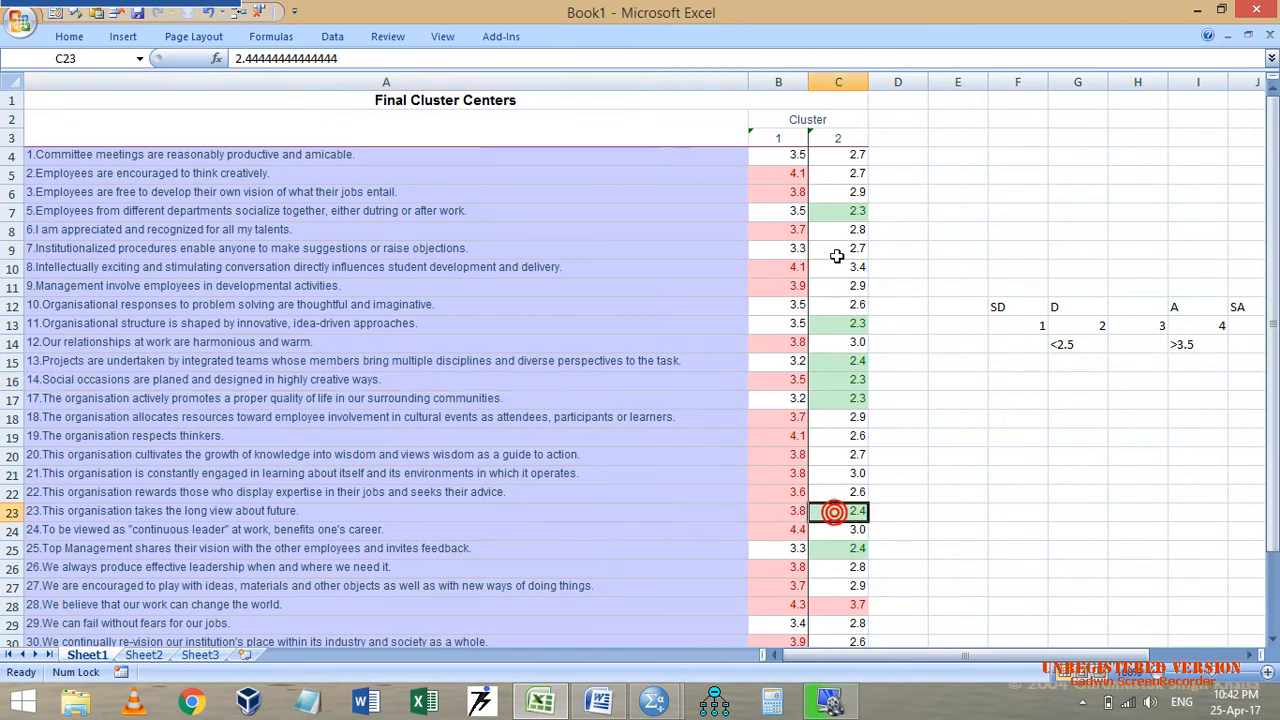
pyautogui.moveTo(838, 154); pyautogui.dragTo(846, 377)
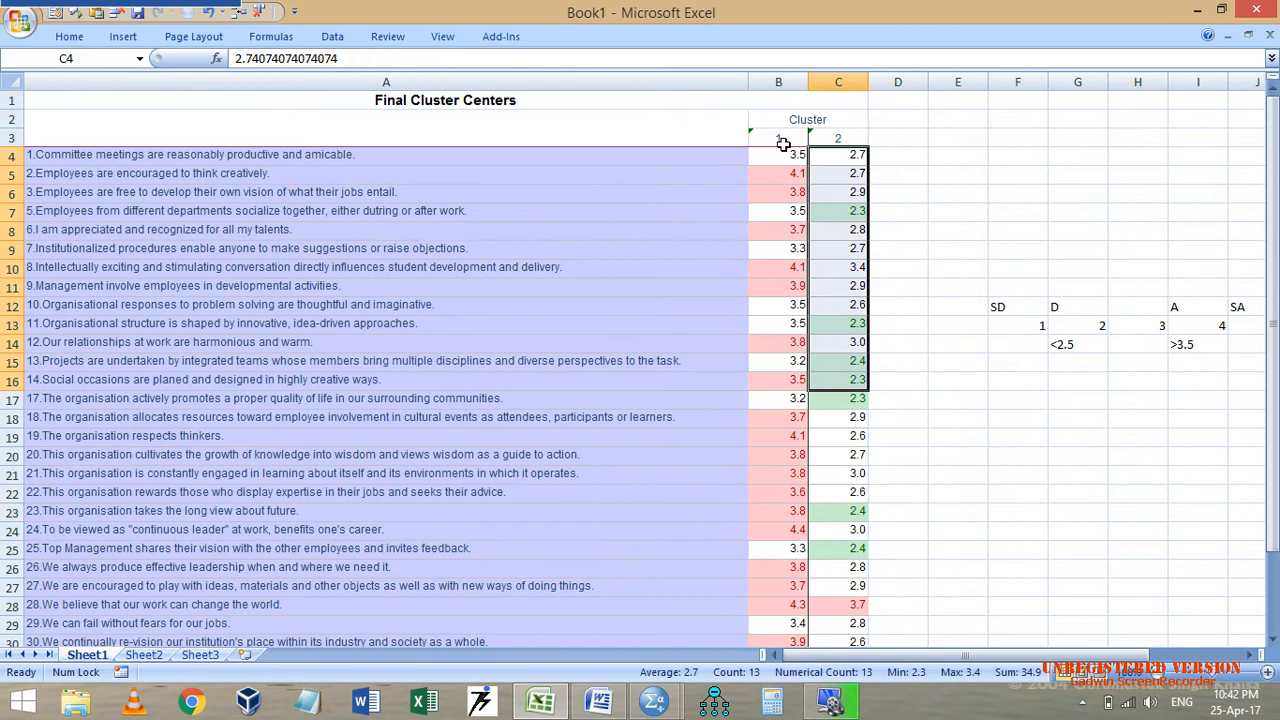
# Examine the cluster 1 centers from the first statement to the last, including statement 11.
pyautogui.click(783, 148)
pyautogui.moveTo(783, 148); pyautogui.dragTo(781, 487)
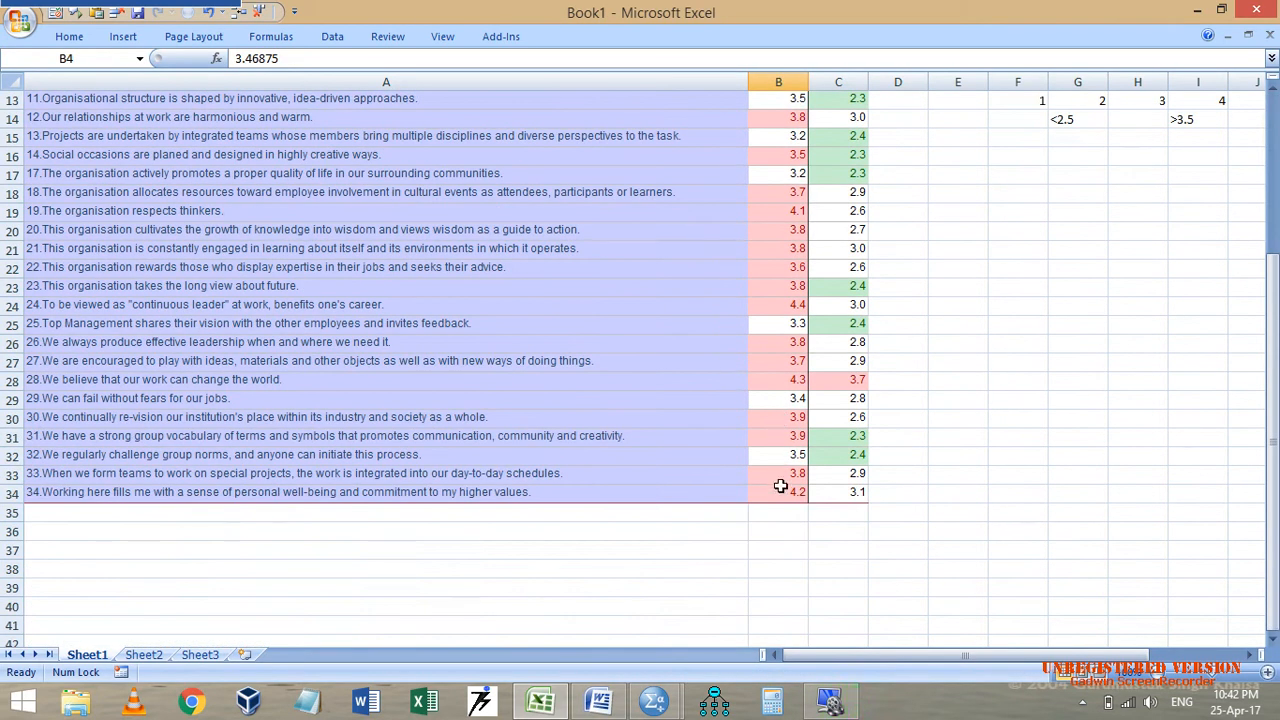
pyautogui.scroll(4, 783, 328)
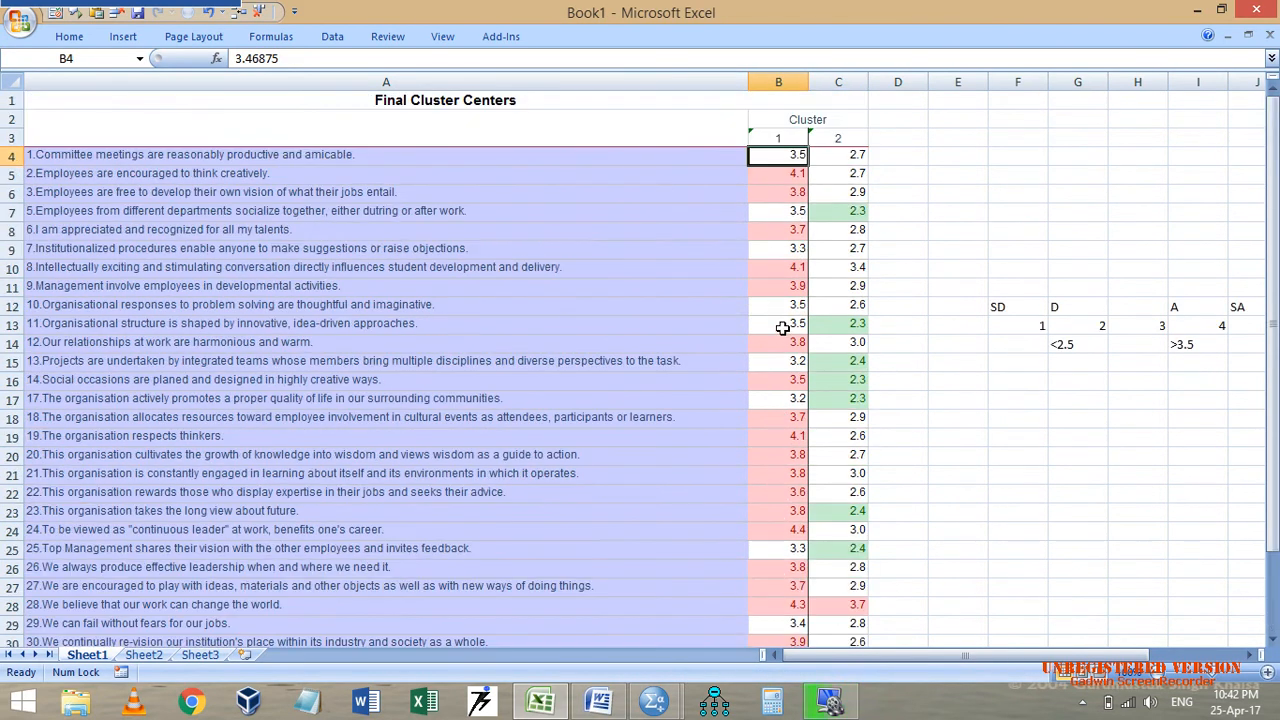
pyautogui.click(774, 319)
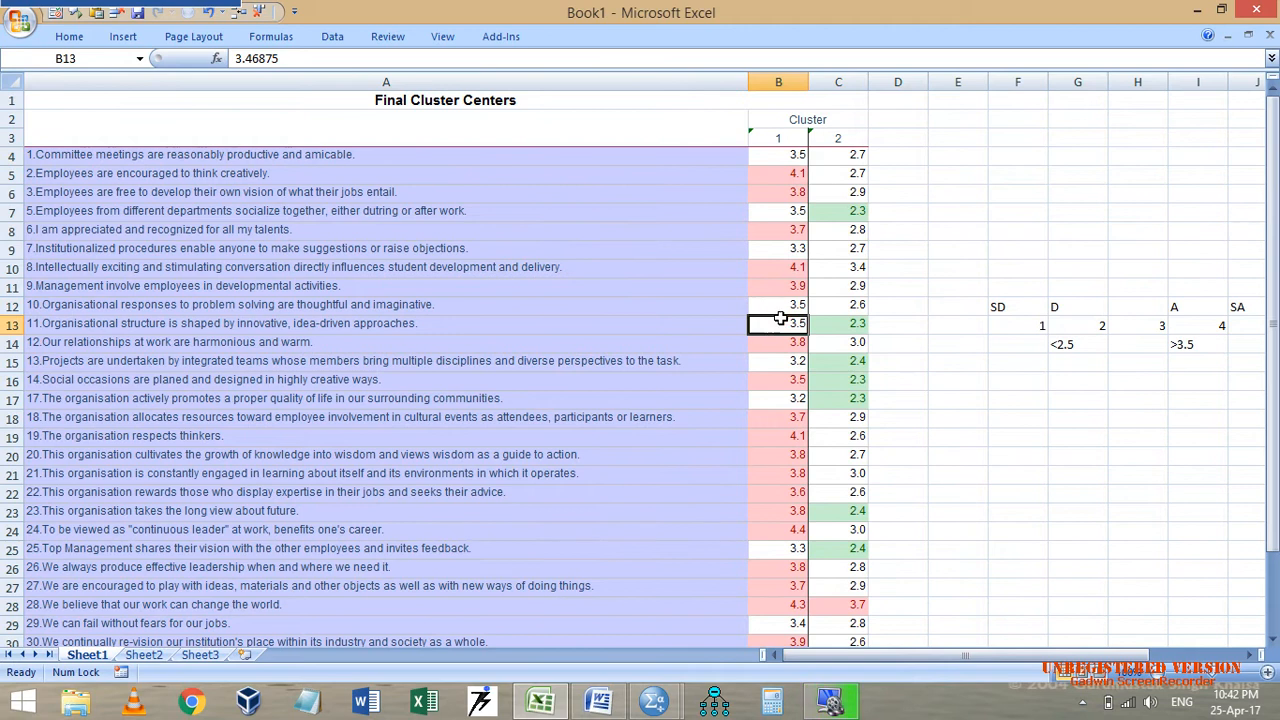
pyautogui.scroll(-2, 780, 316)
pyautogui.scroll(-3, 780, 316)
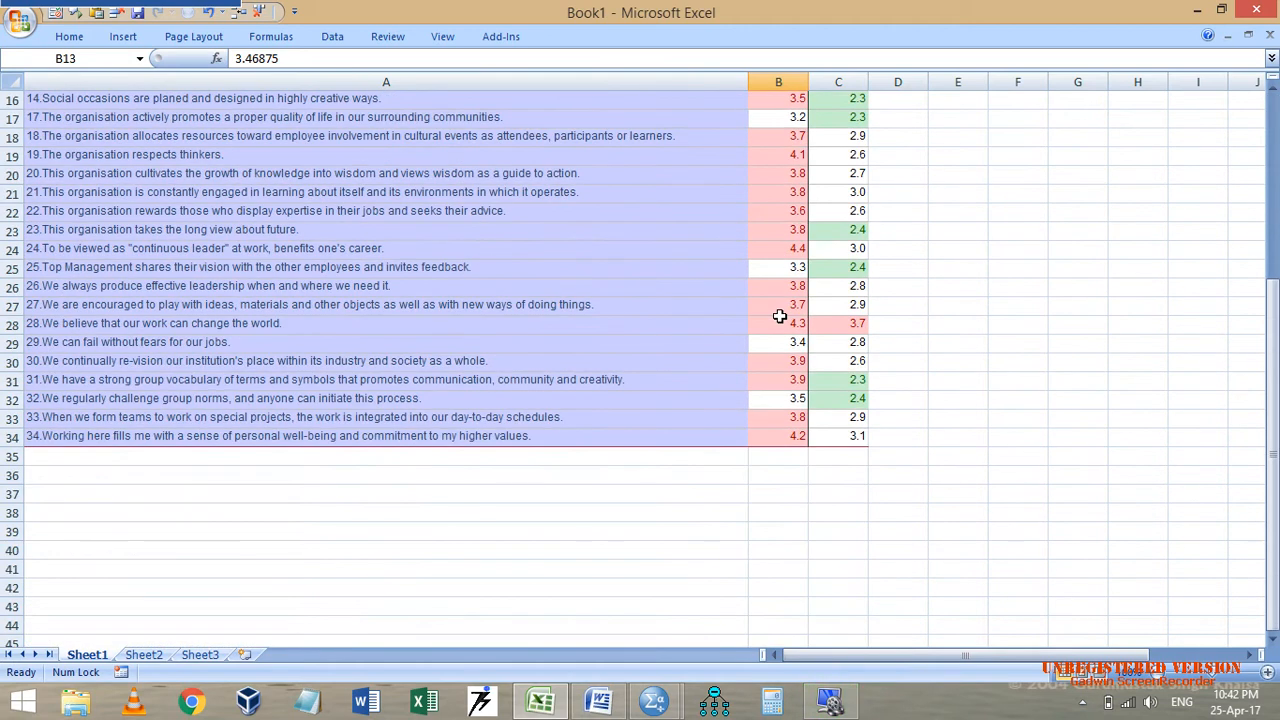
pyautogui.scroll(5, 778, 337)
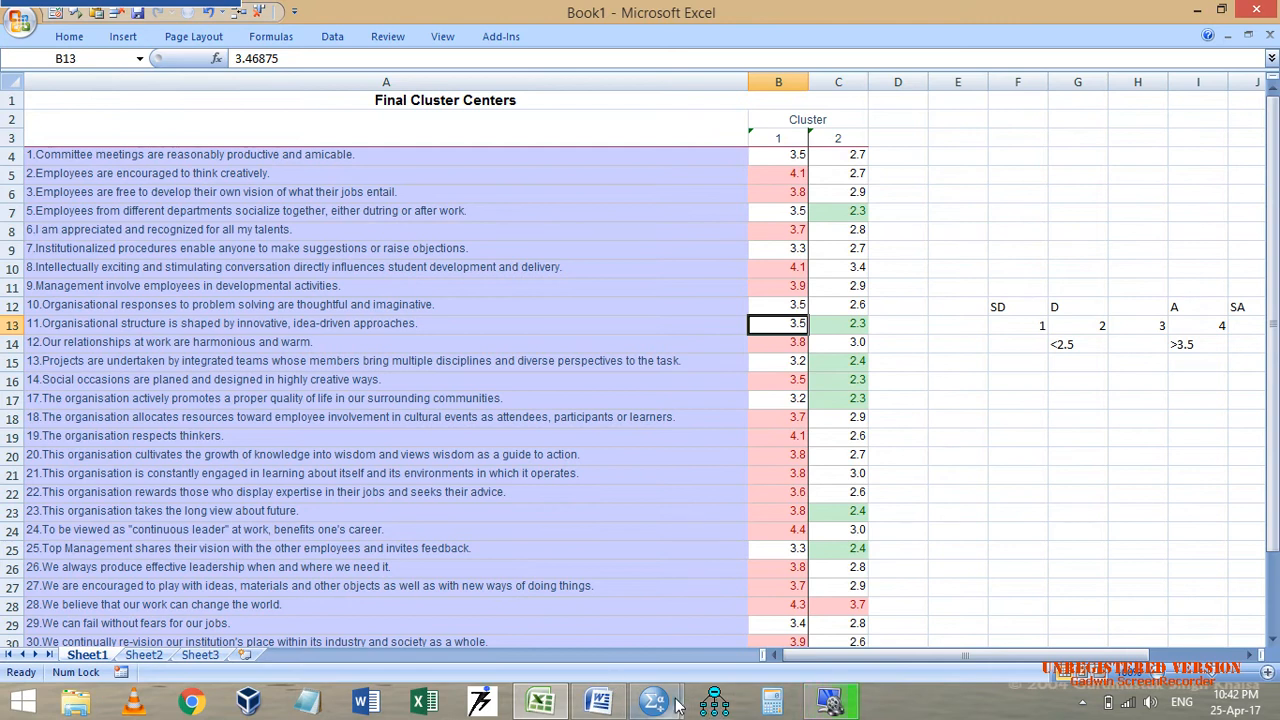
# Switch to the SPSS output and rerun the K-Means cluster analysis with the number of clusters set to 3.
pyautogui.moveTo(665, 705)
pyautogui.click(730, 603)
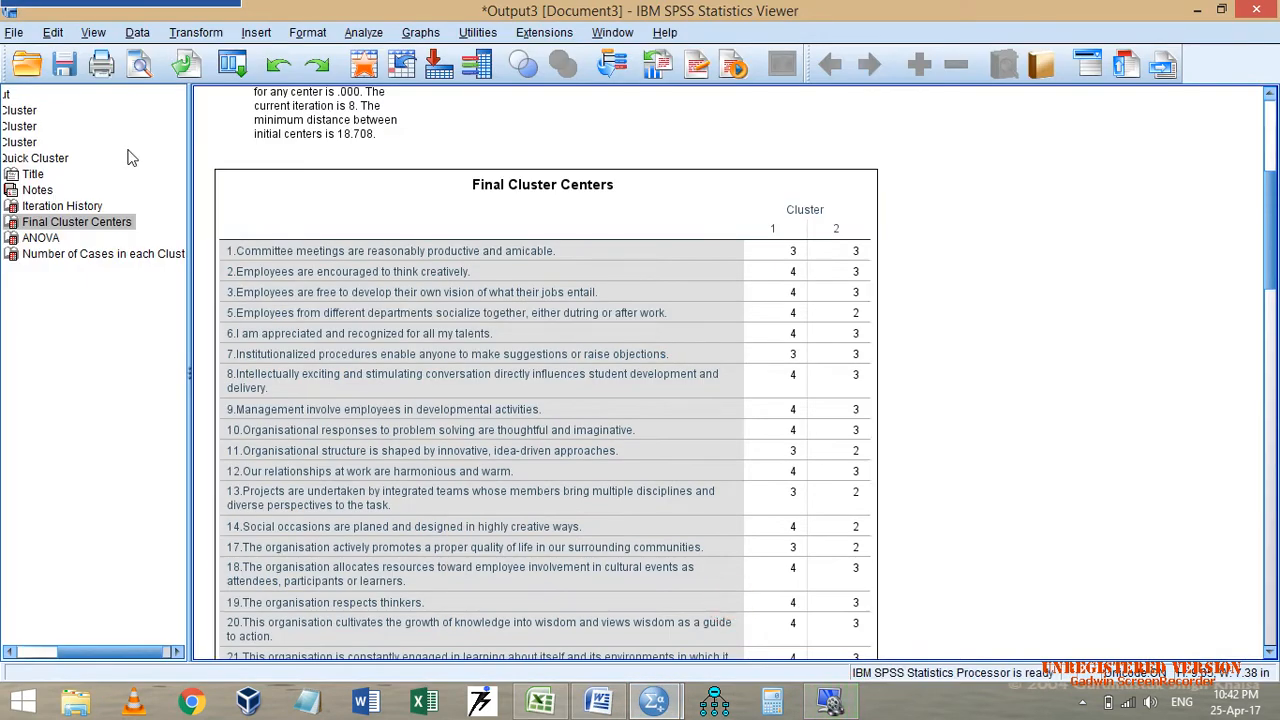
pyautogui.click(231, 63)
pyautogui.click(243, 100)
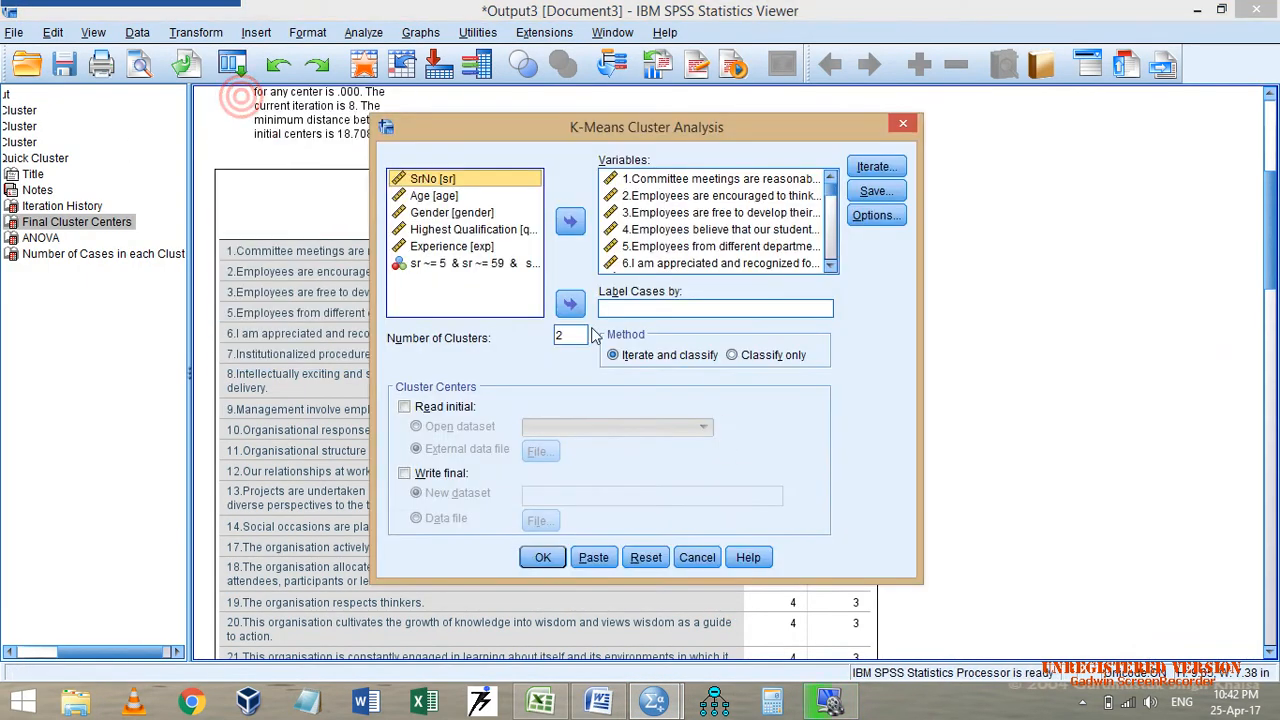
pyautogui.click(573, 336)
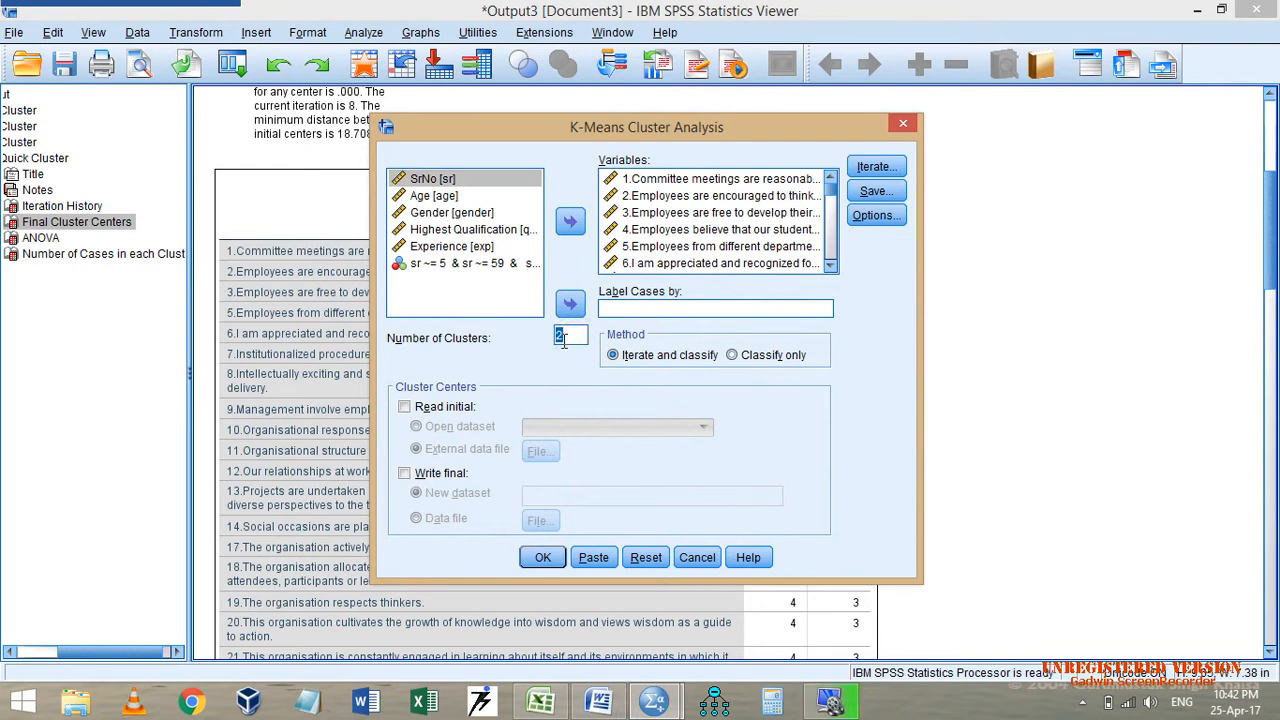
pyautogui.click(542, 560)
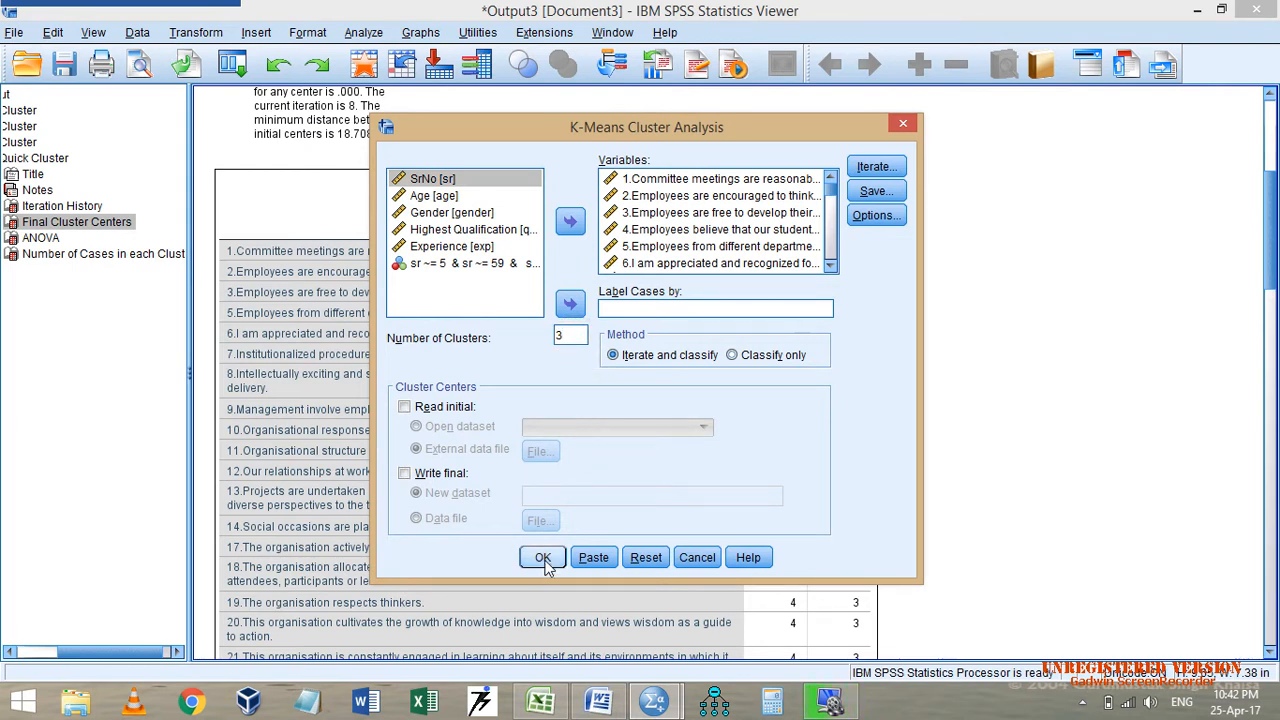
pyautogui.click(542, 560)
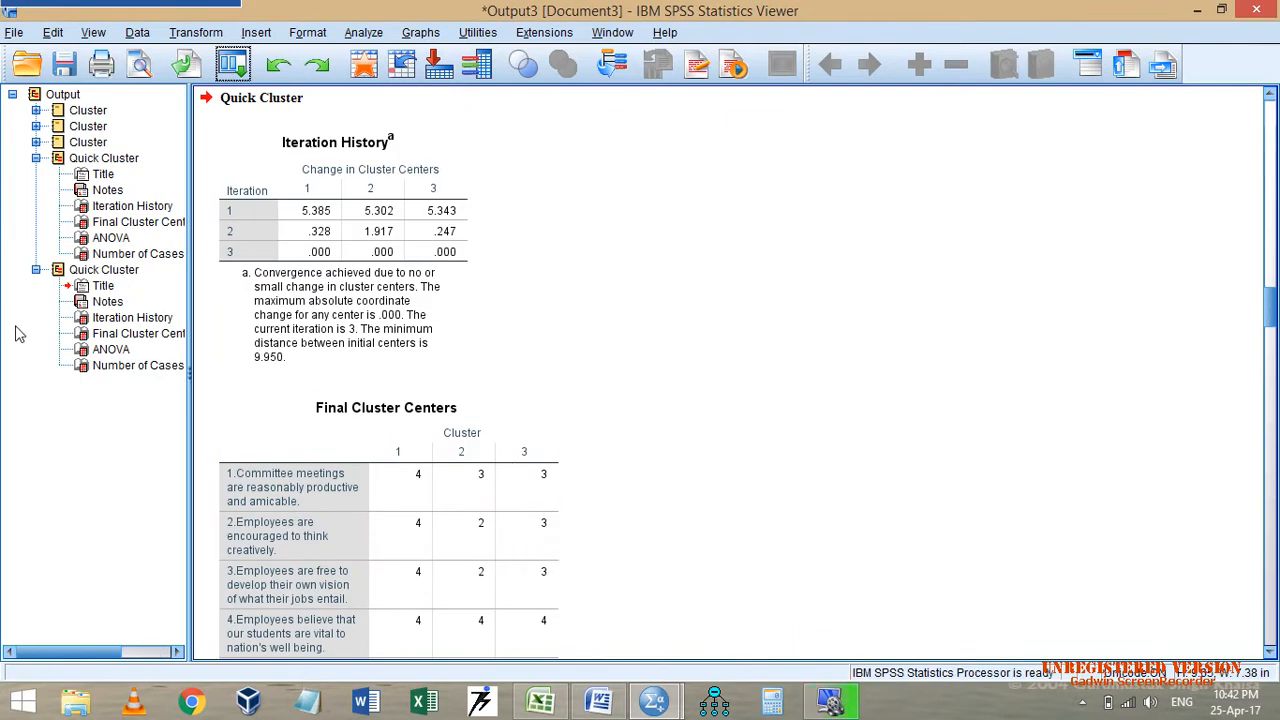
# Compare the number of cases in each cluster between the three-cluster and two-cluster solutions.
pyautogui.click(100, 366)
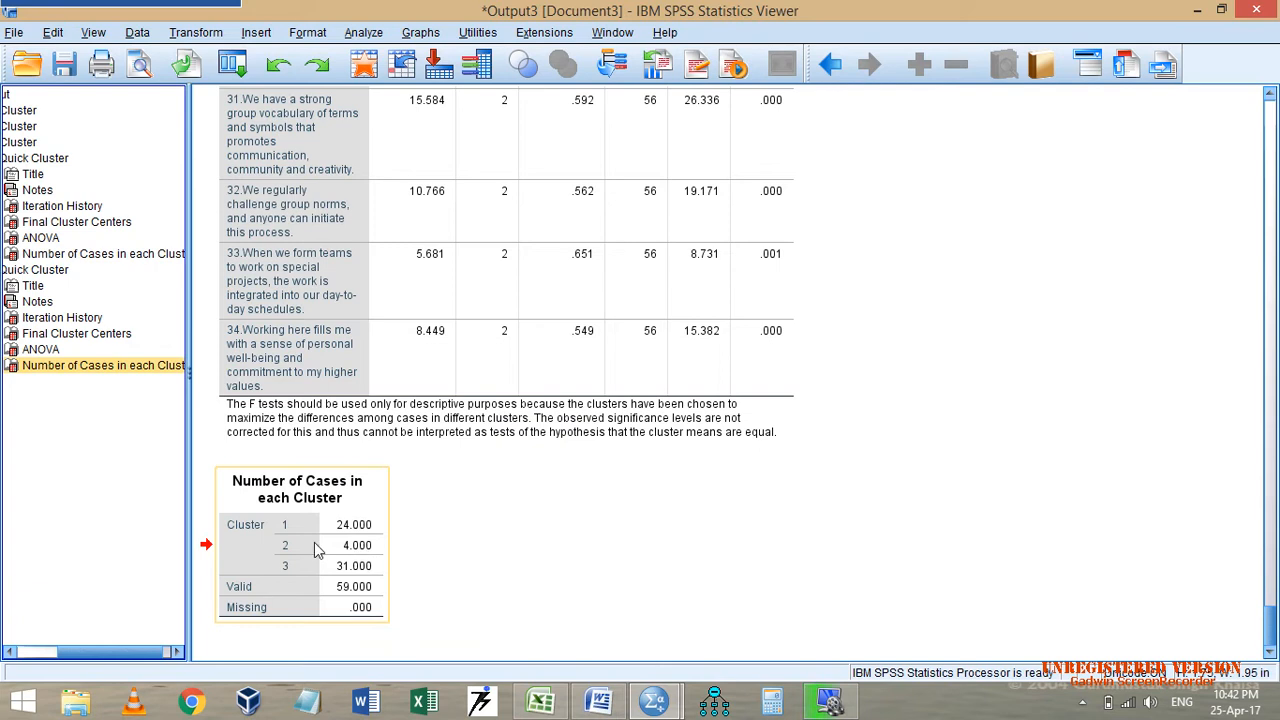
pyautogui.click(95, 649)
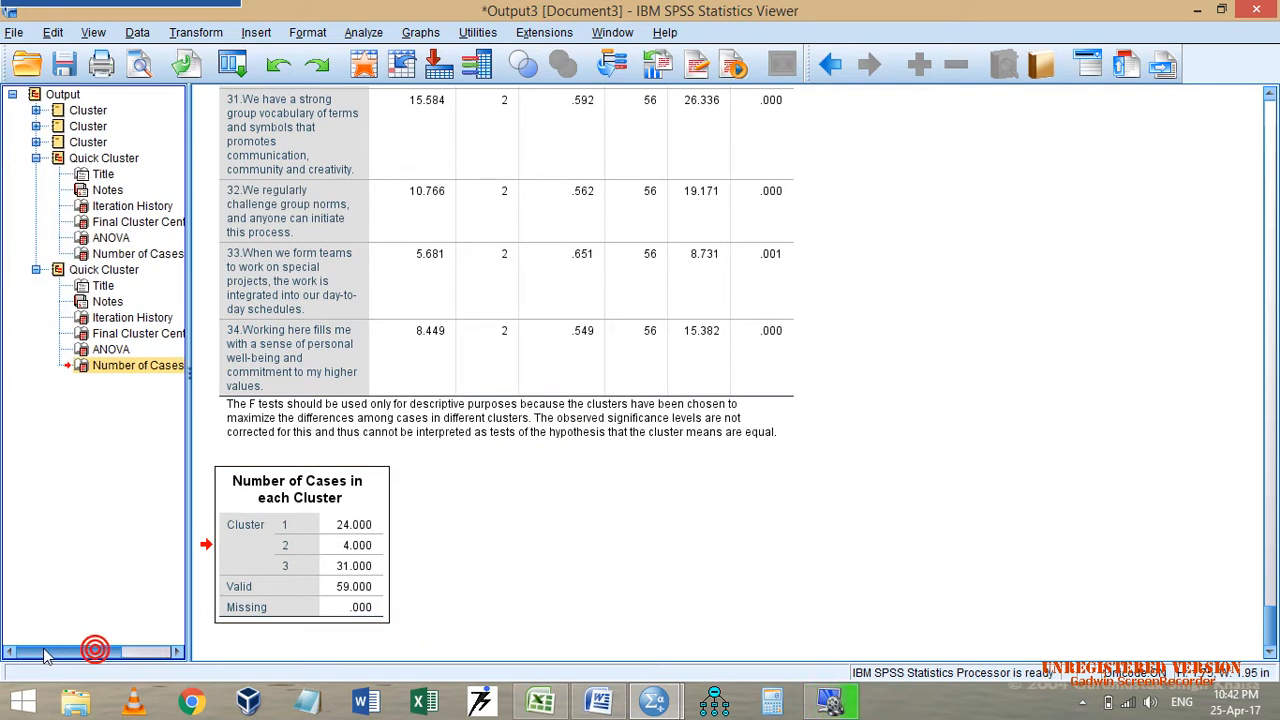
pyautogui.click(115, 255)
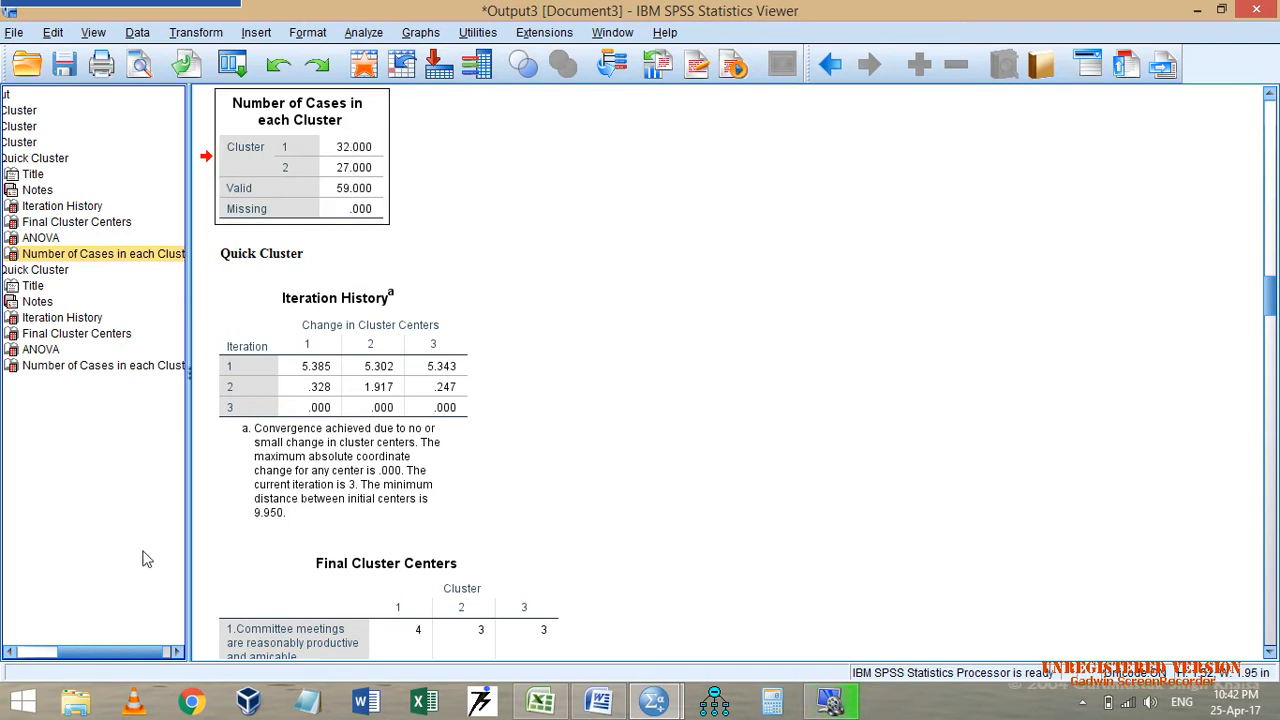
pyautogui.click(78, 656)
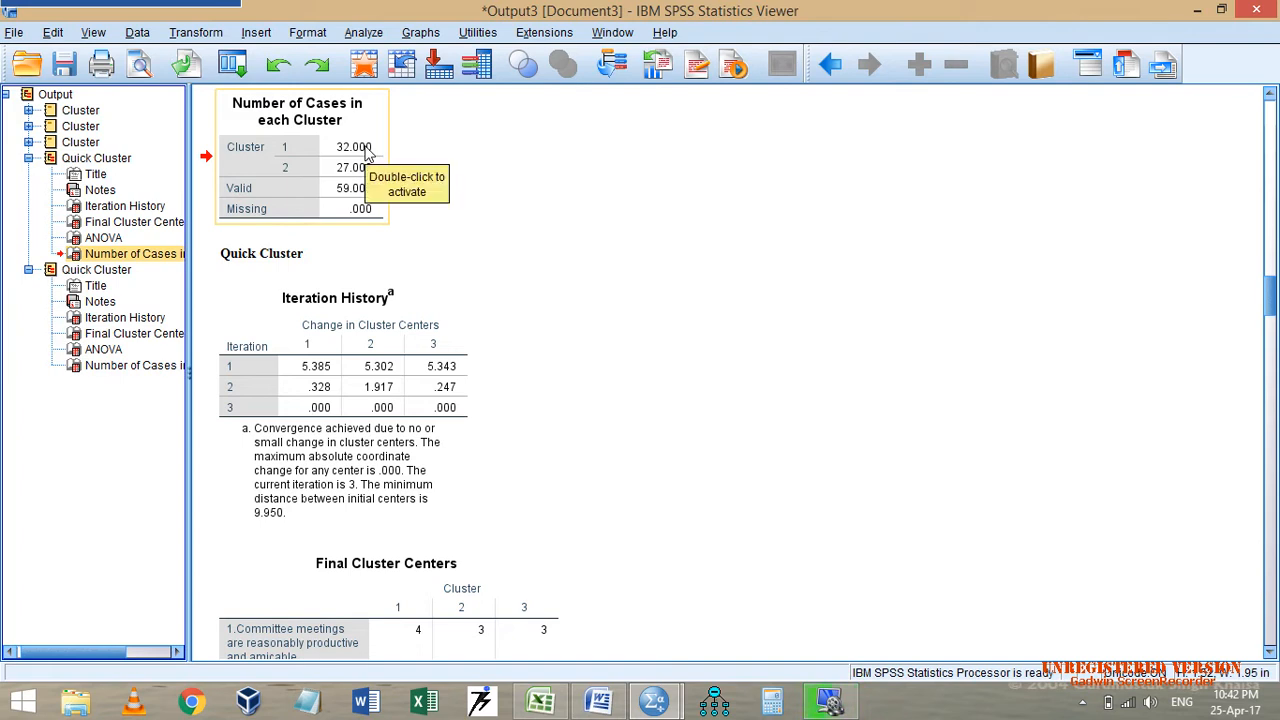
pyautogui.click(124, 366)
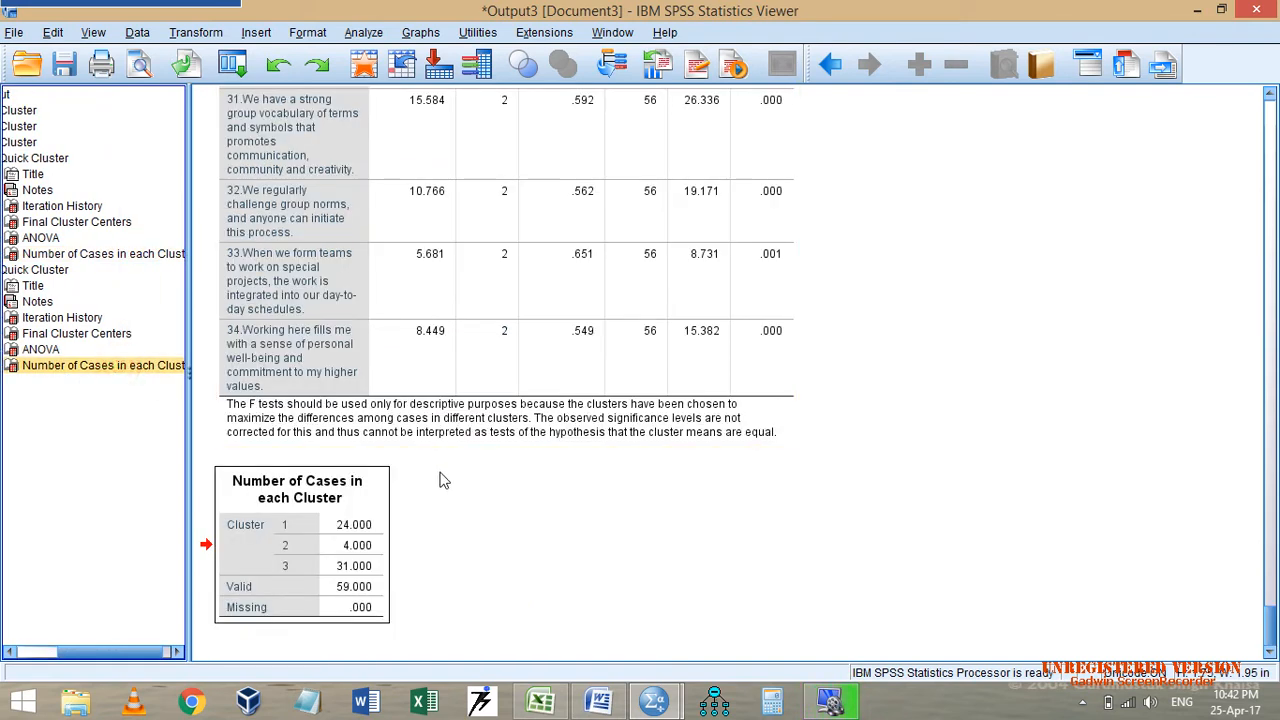
pyautogui.click(130, 652)
# Remove the case filter by setting Select Cases to use all cases.
pyautogui.click(232, 64)
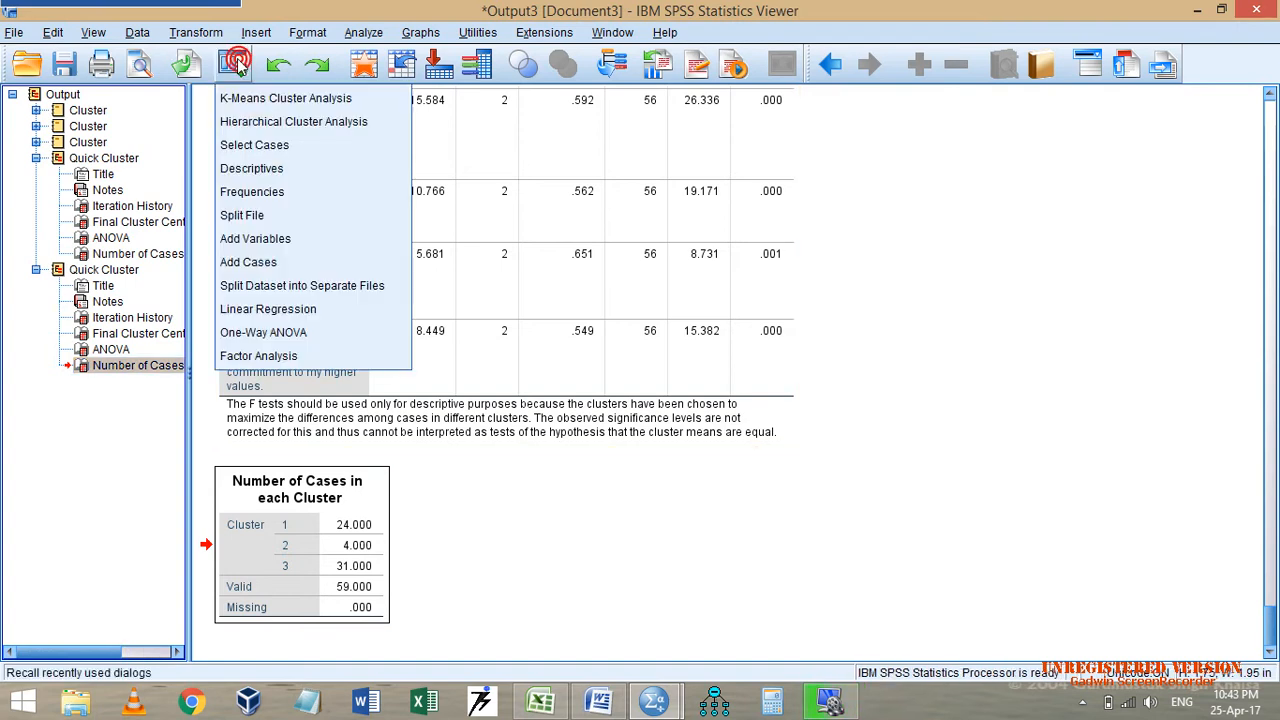
pyautogui.click(298, 146)
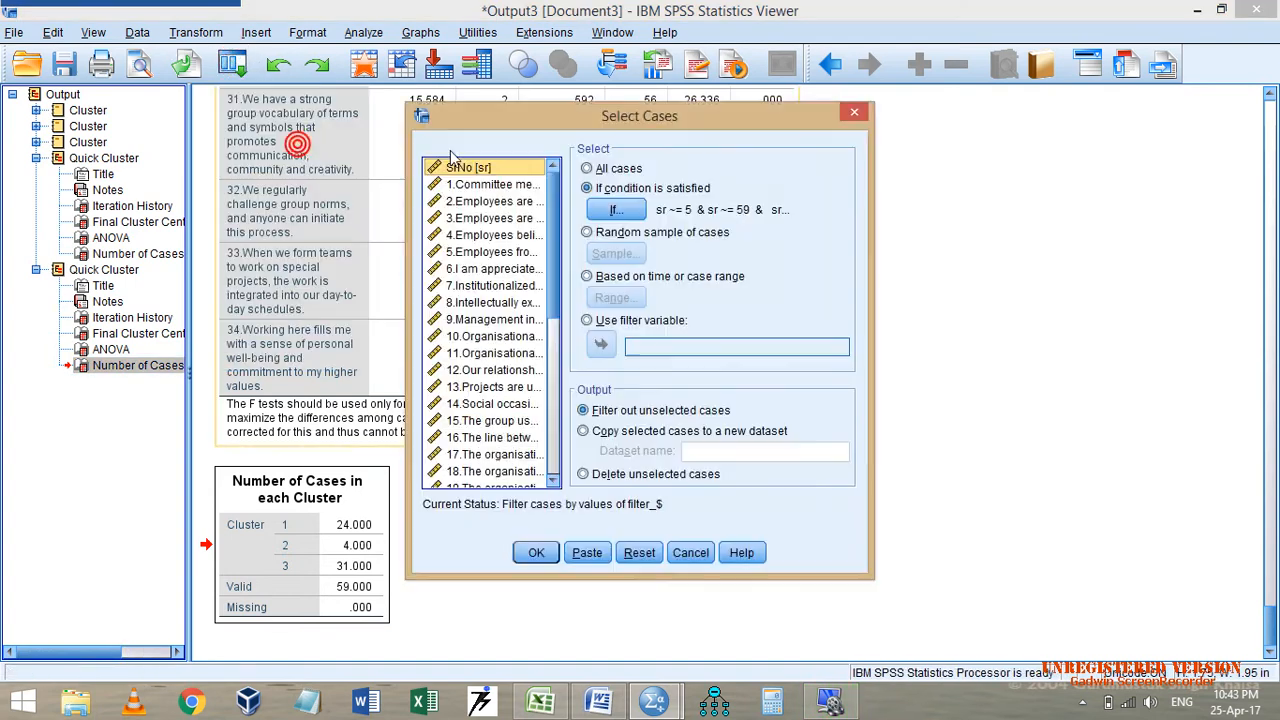
pyautogui.click(627, 172)
pyautogui.click(536, 552)
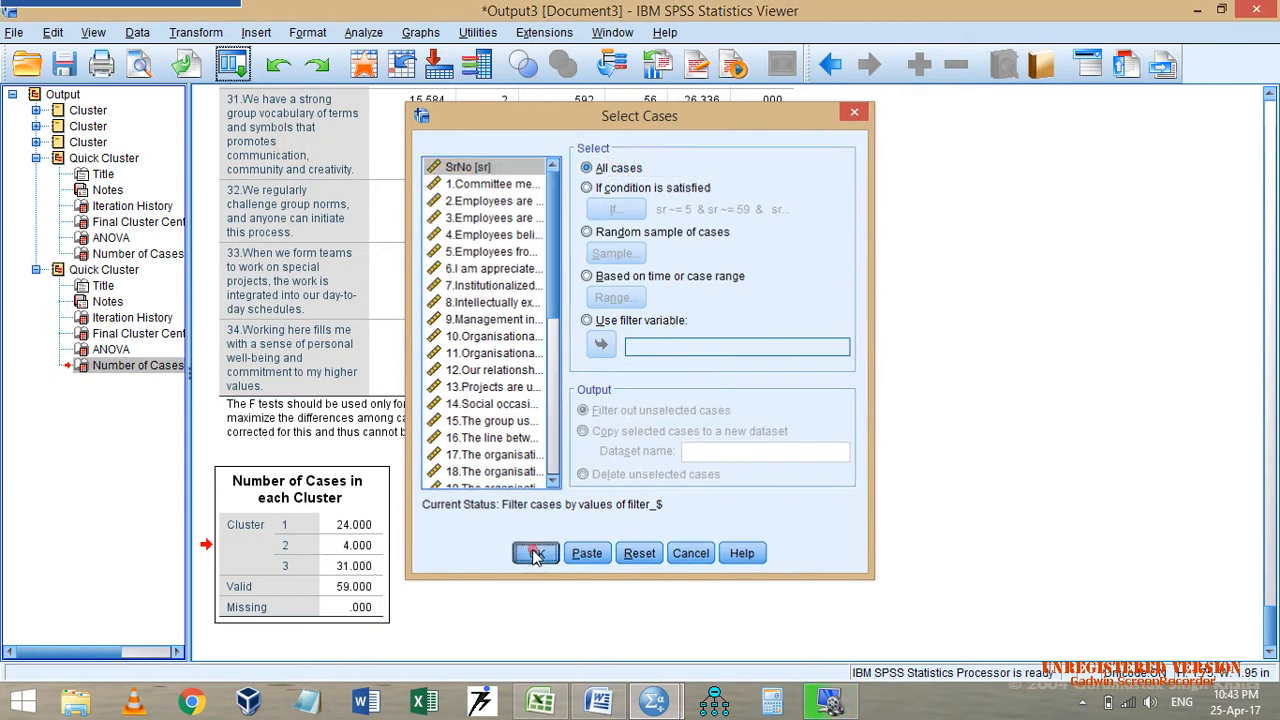
# Rerun the three-cluster K-Means analysis on all cases and check the number of cases in each cluster.
pyautogui.click(232, 64)
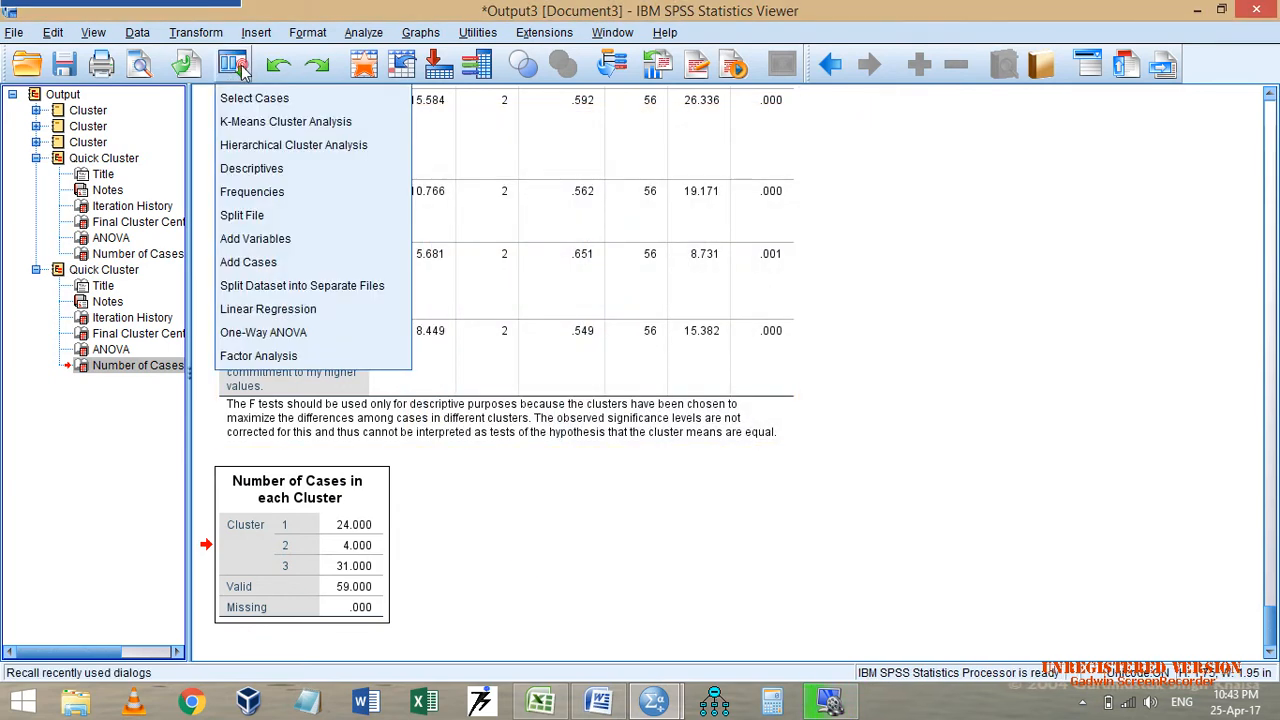
pyautogui.click(299, 126)
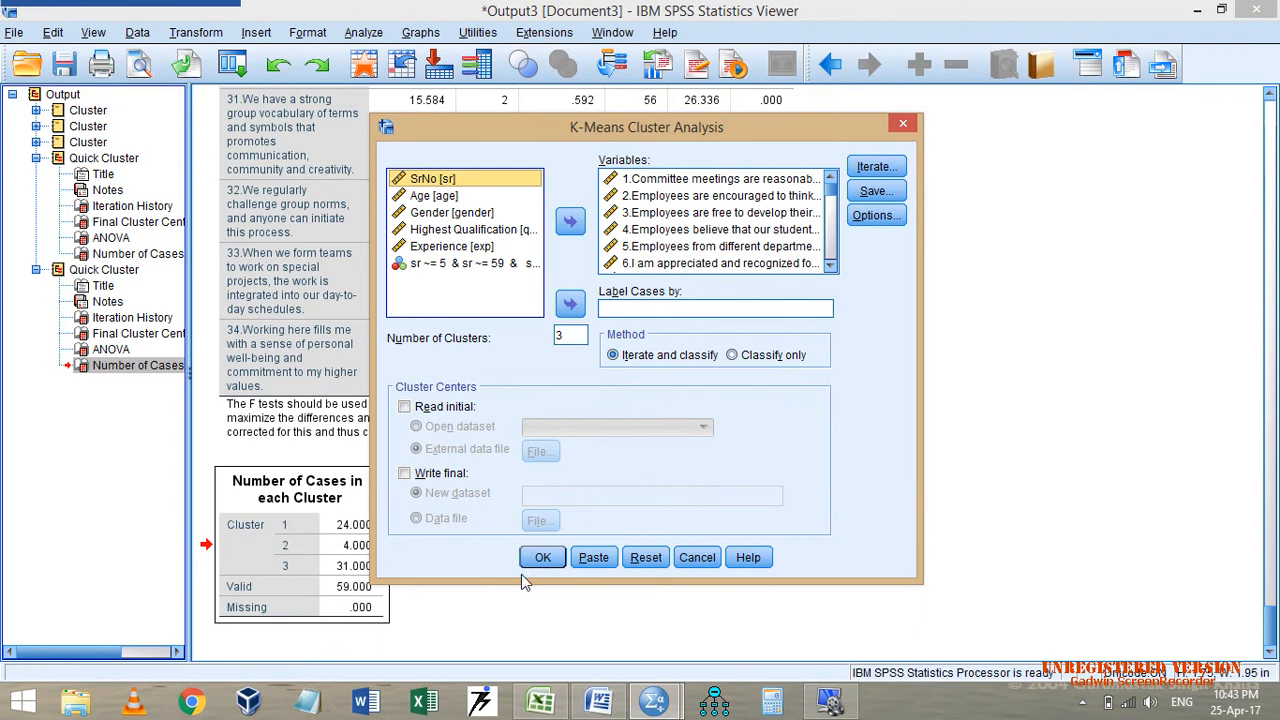
pyautogui.click(537, 557)
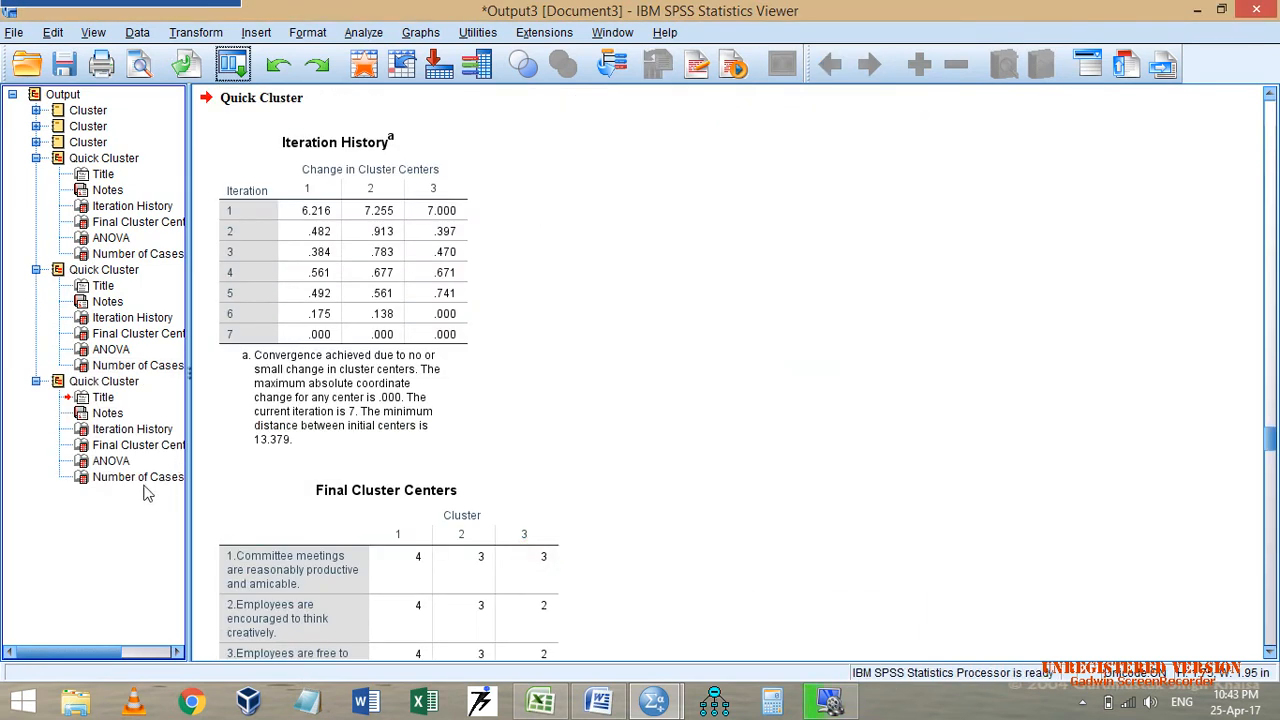
pyautogui.click(143, 477)
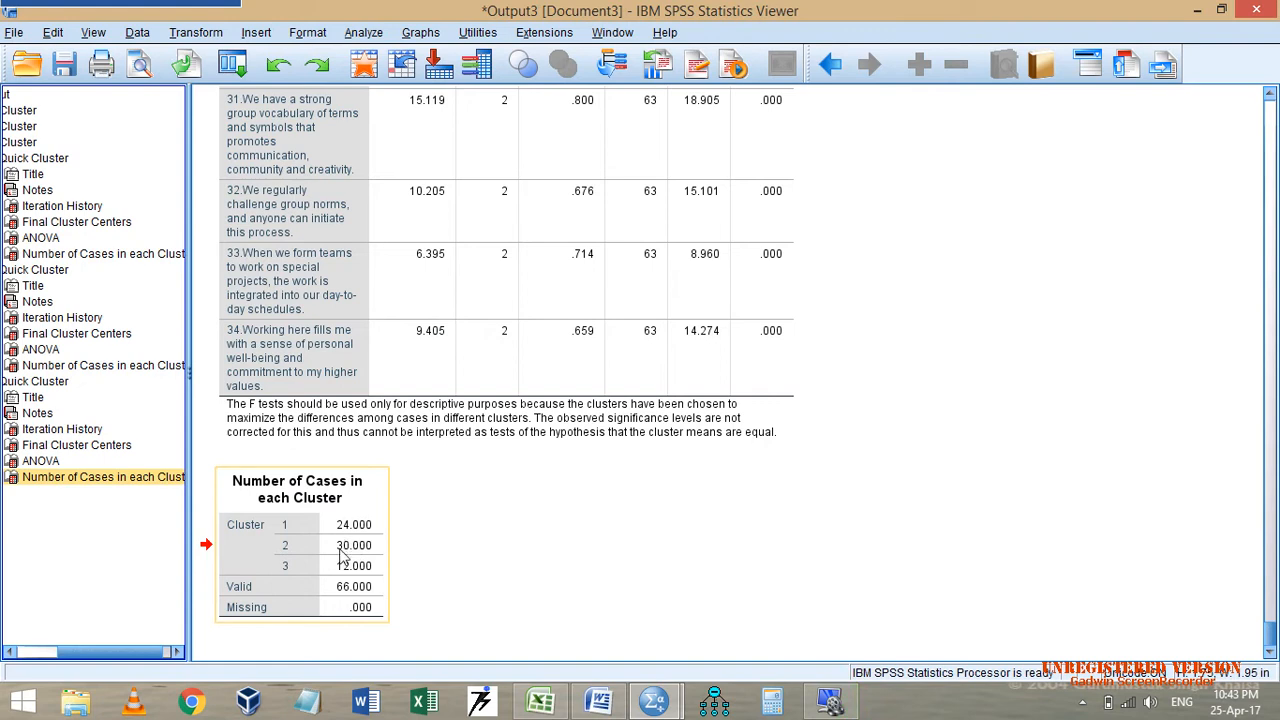
# Rerun the K-Means analysis with 2 clusters and check the number of cases in each cluster.
pyautogui.click(232, 64)
pyautogui.click(252, 104)
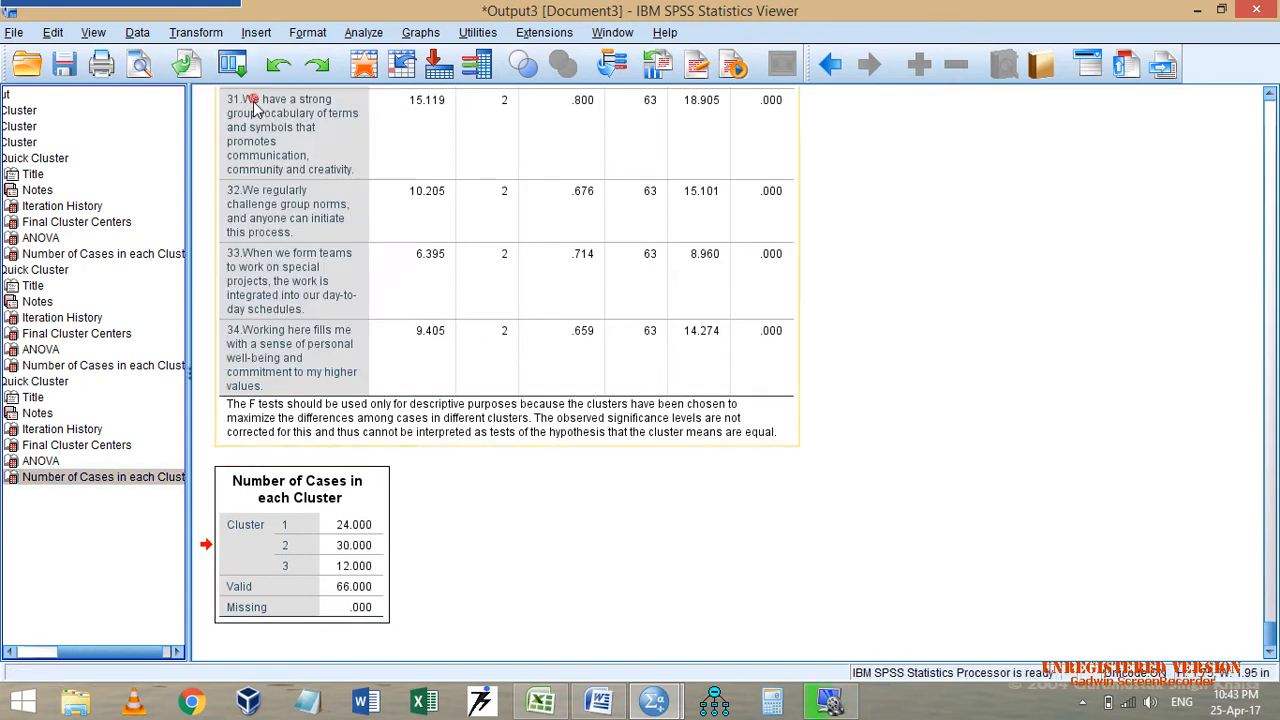
pyautogui.doubleClick(572, 336)
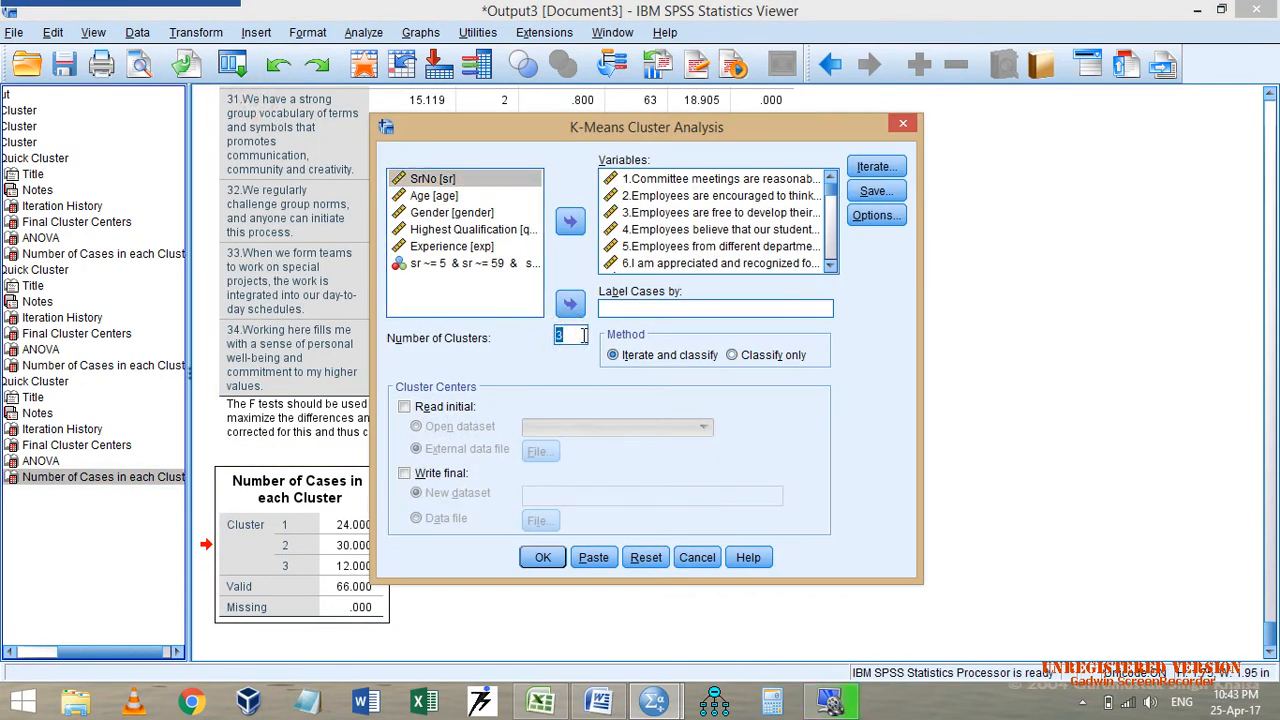
pyautogui.write('2')
pyautogui.click(542, 557)
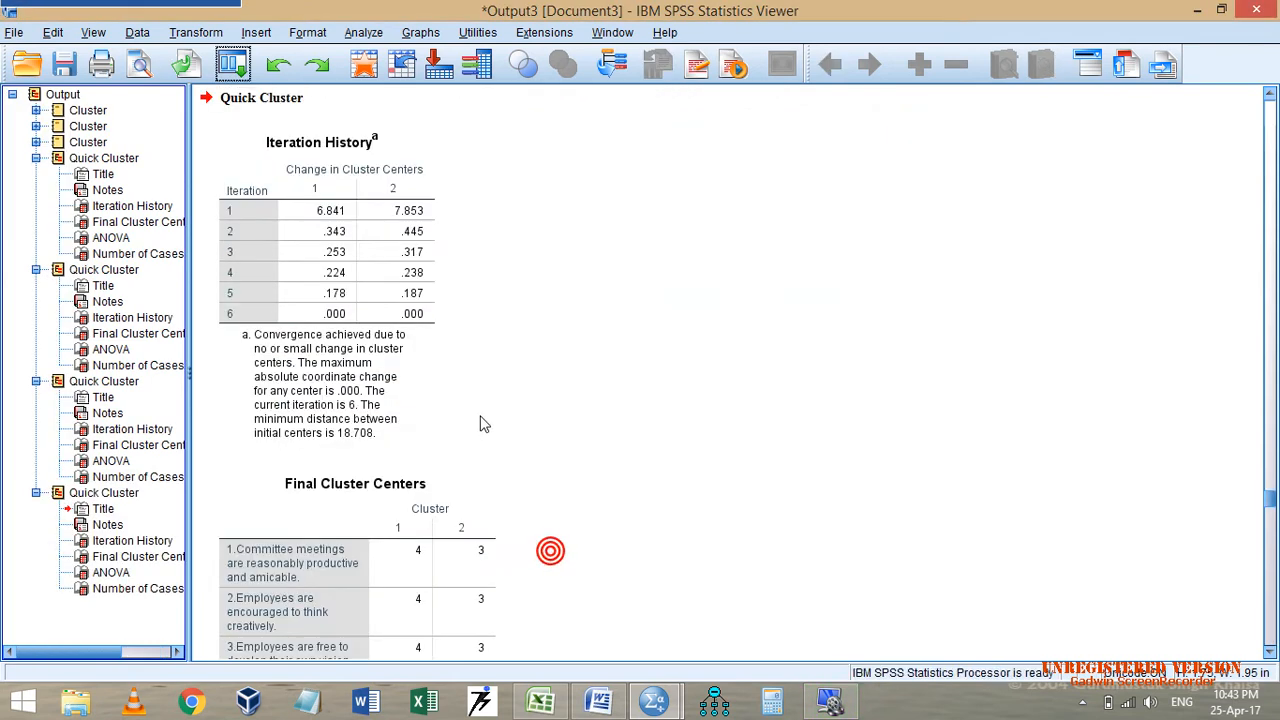
pyautogui.click(127, 590)
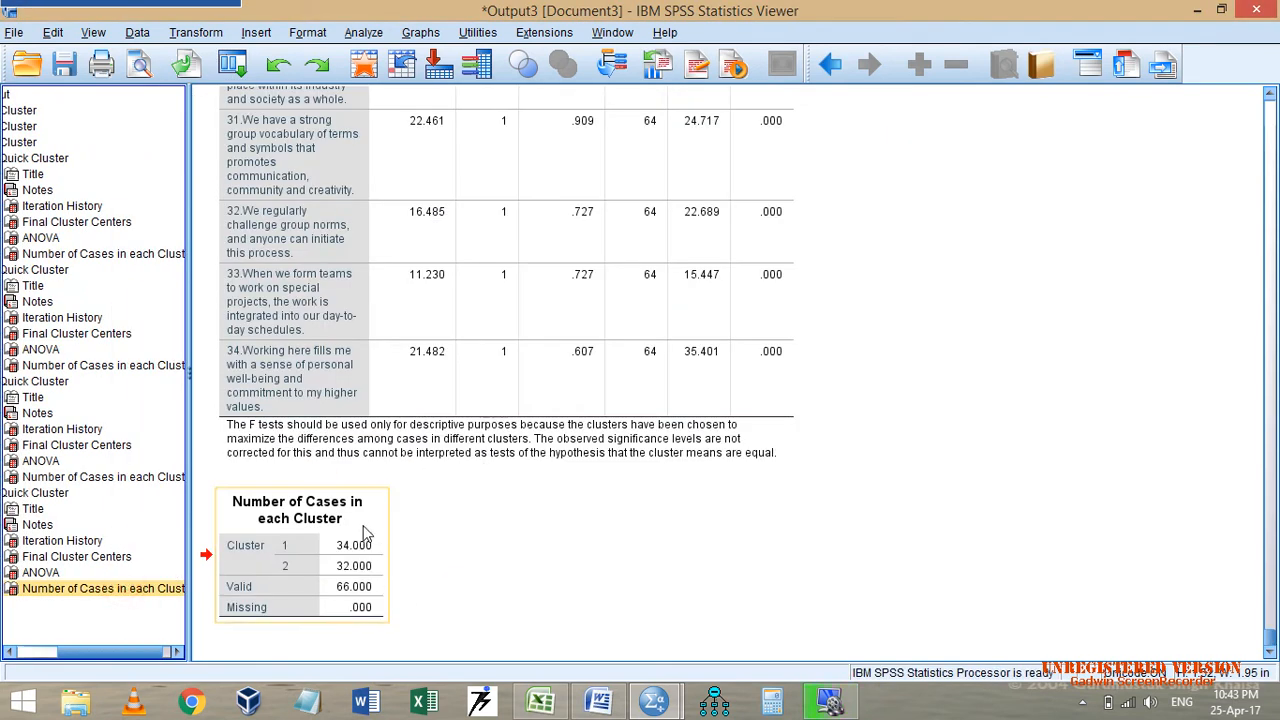
# Examine the ANOVA significance values of the newest two-cluster solution, looking for non-significant statements.
pyautogui.click(645, 325)
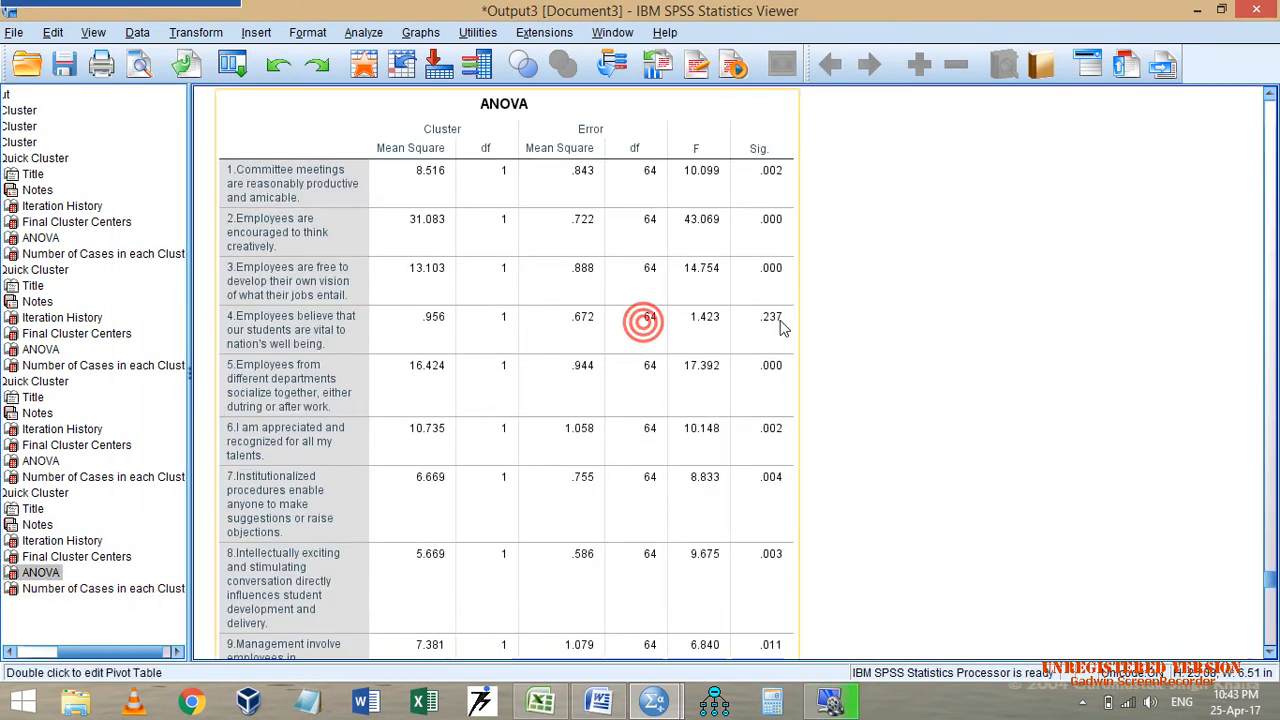
pyautogui.scroll(-3, 785, 333)
pyautogui.scroll(-2, 798, 345)
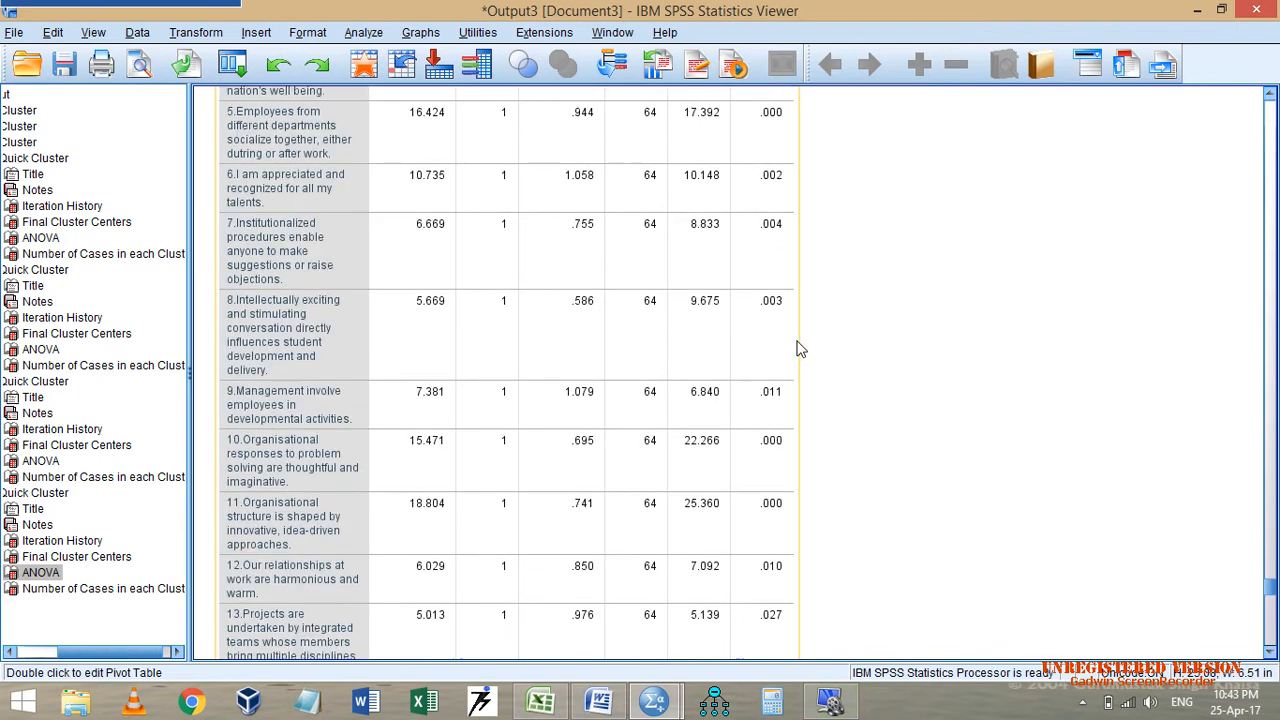
pyautogui.scroll(-5, 785, 395)
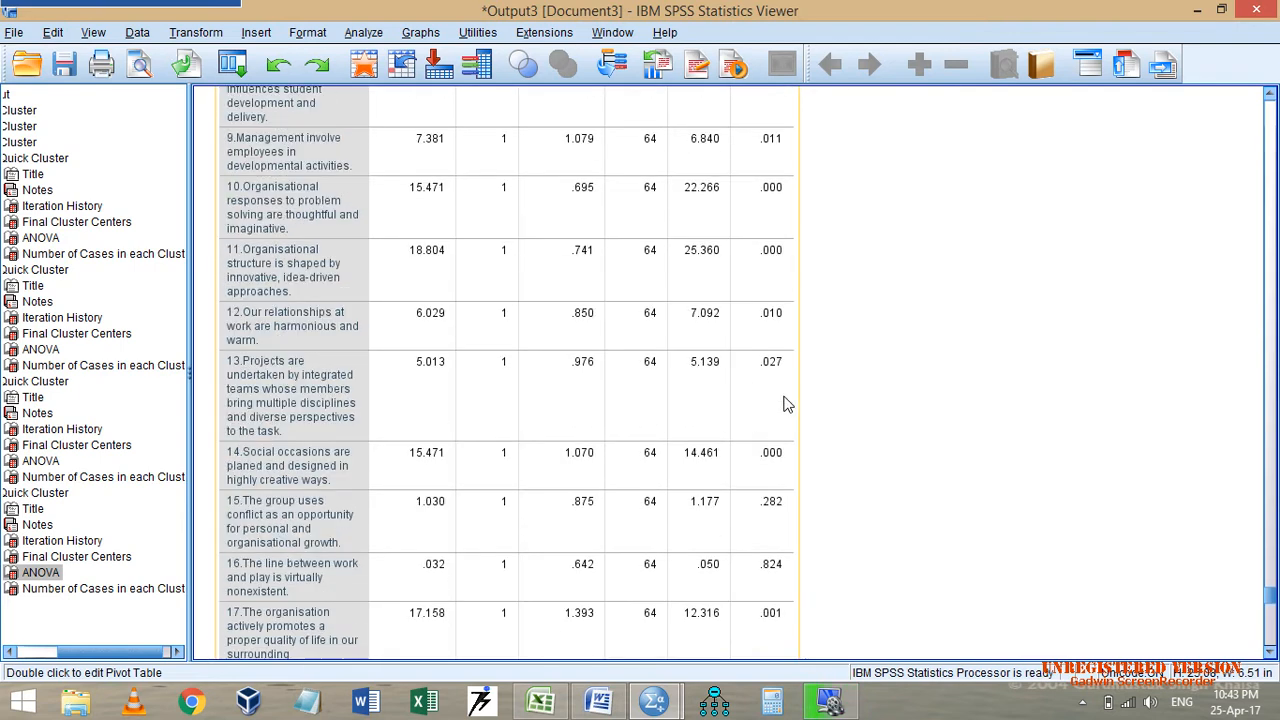
pyautogui.scroll(-15, 779, 572)
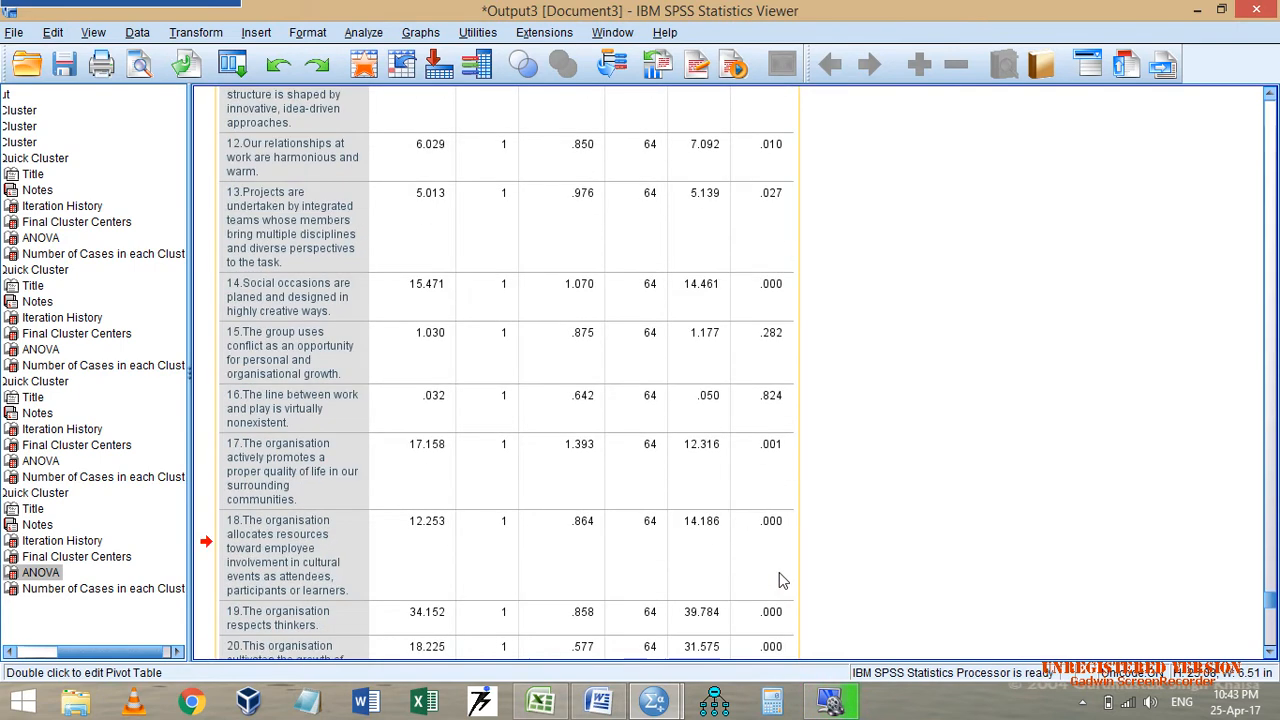
pyautogui.scroll(10, 809, 509)
pyautogui.scroll(20, 830, 468)
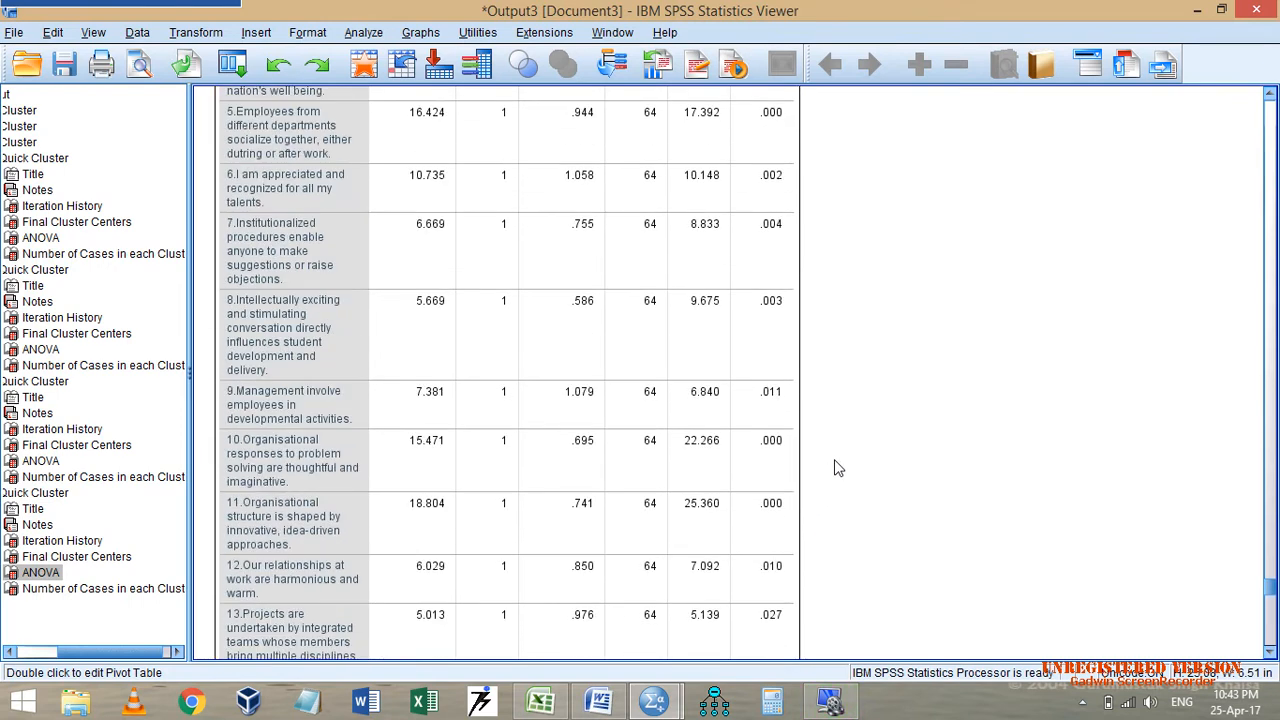
pyautogui.scroll(5, 449, 333)
pyautogui.scroll(10, 449, 333)
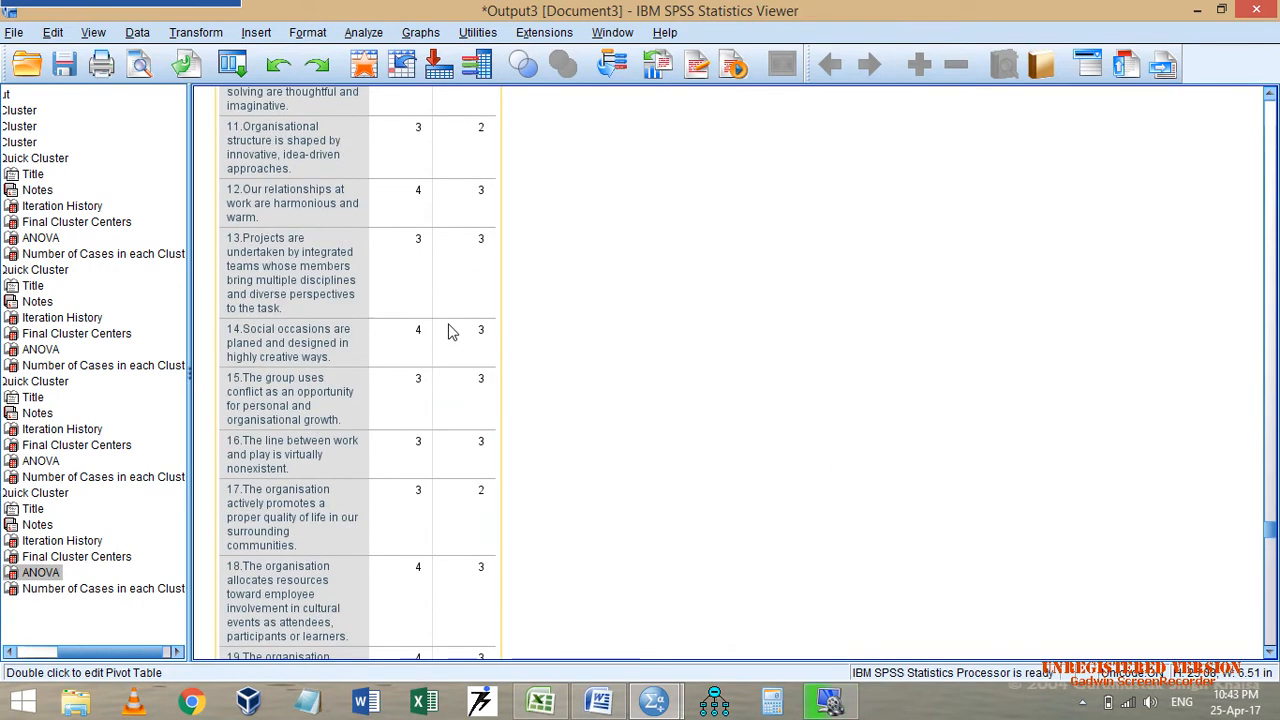
# Widen the statement label column of the newest Final Cluster Centers table so most statements fit on one line.
pyautogui.doubleClick(449, 331)
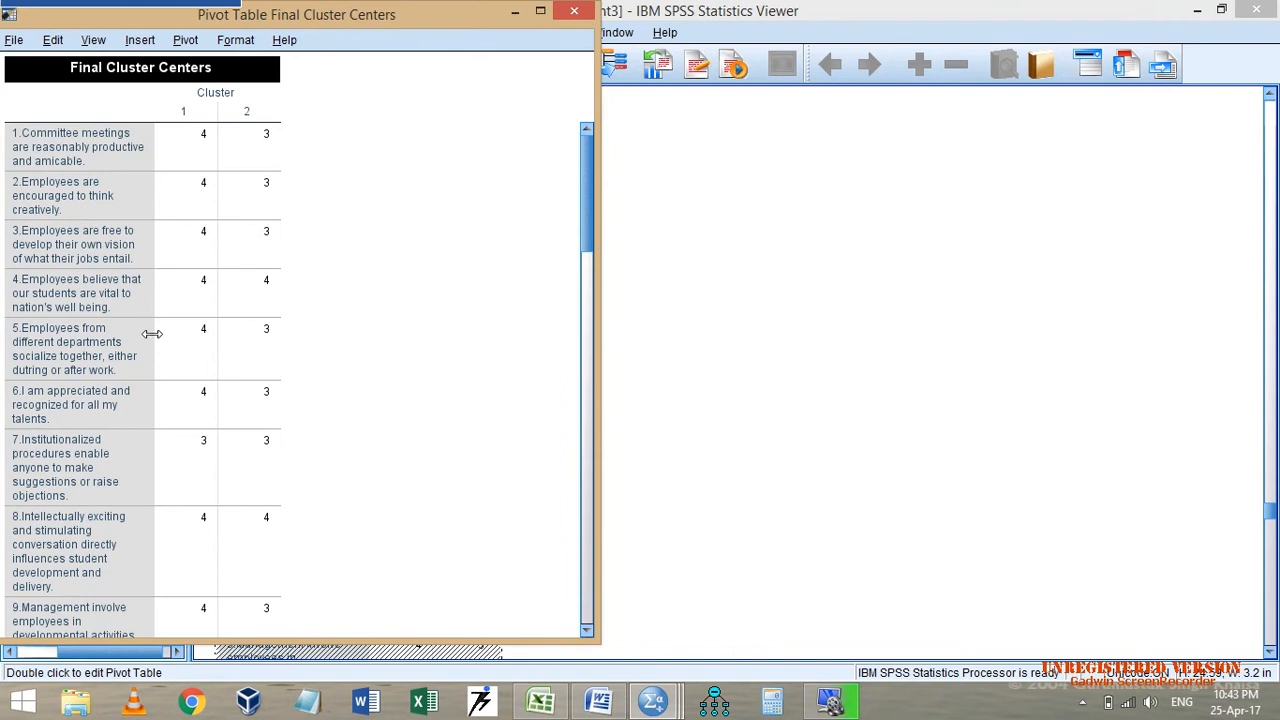
pyautogui.moveTo(152, 333); pyautogui.dragTo(530, 334)
pyautogui.click(574, 10)
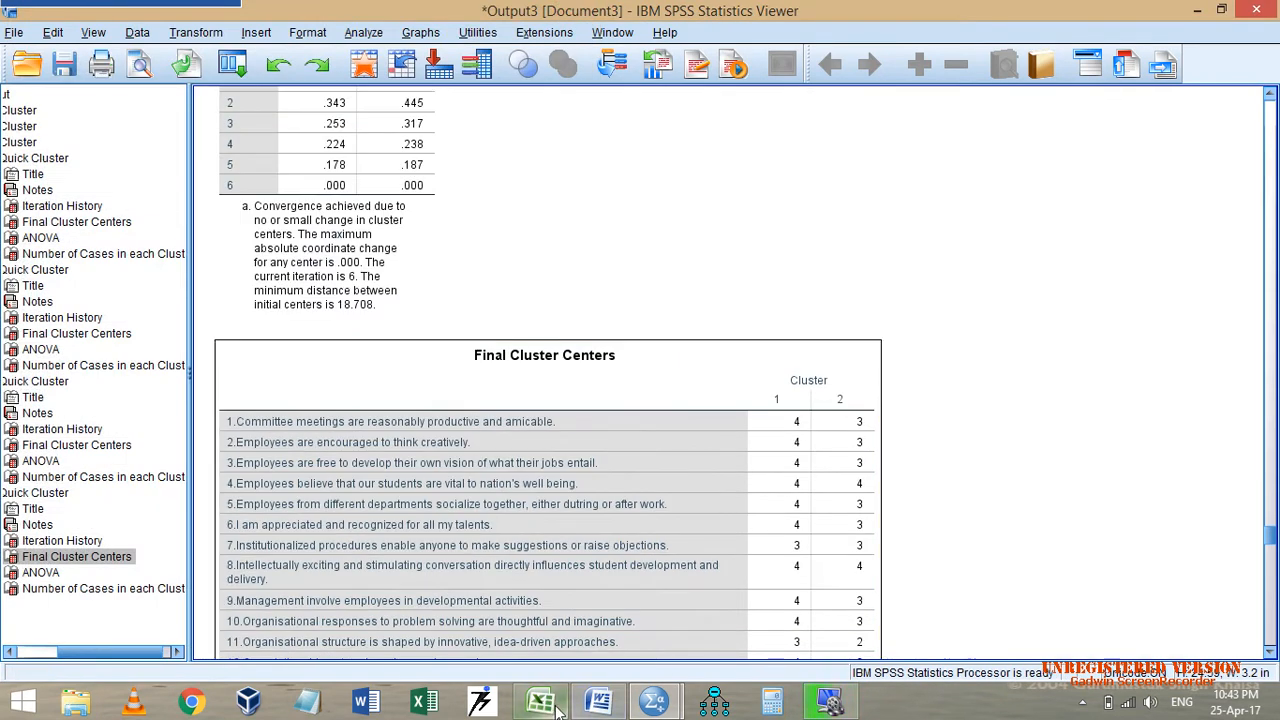
pyautogui.moveTo(120, 651); pyautogui.dragTo(108, 648)
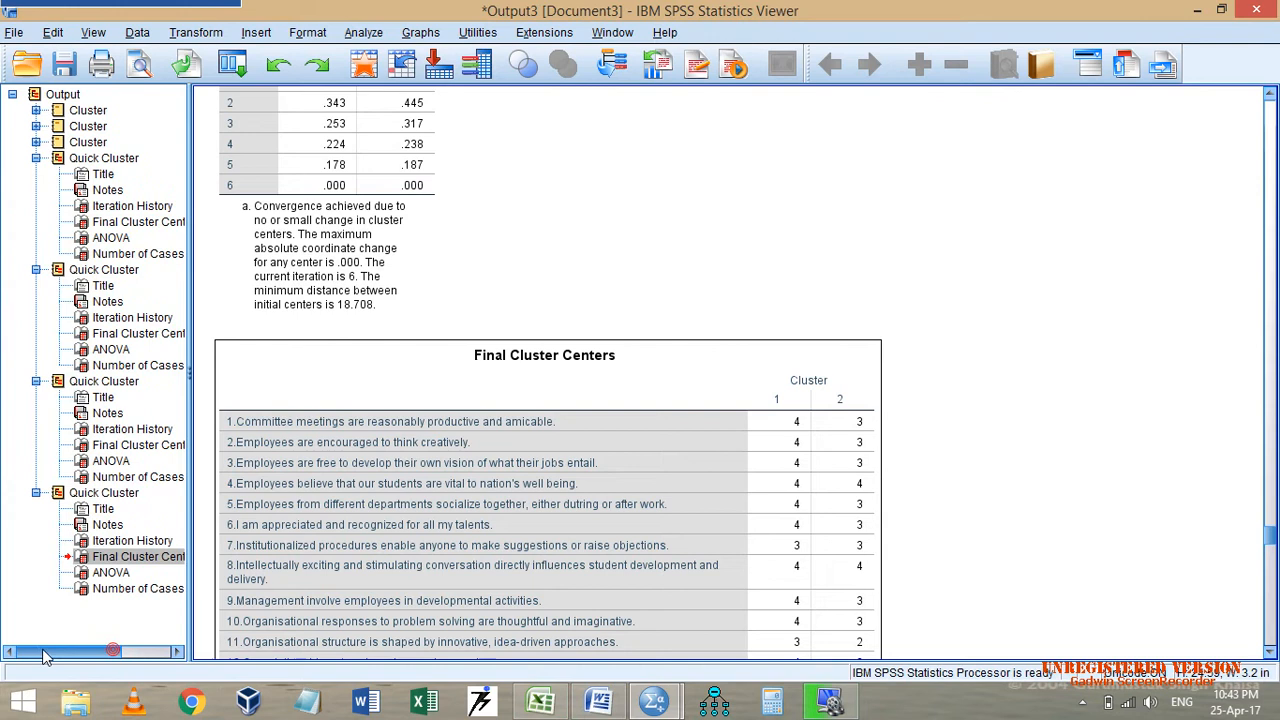
# Collapse the three newer Quick Cluster results in the output outline and review the Final Cluster Centers table of the first two-cluster solution.
pyautogui.click(36, 492)
pyautogui.click(36, 381)
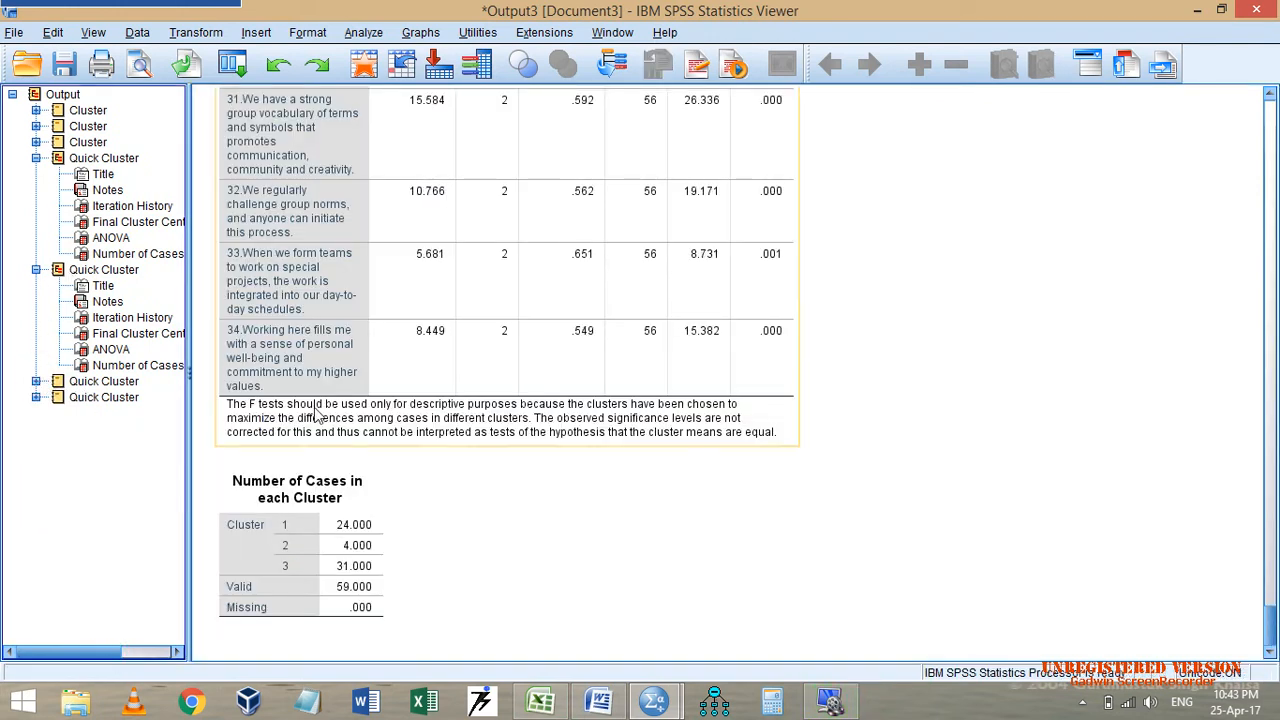
pyautogui.click(36, 270)
pyautogui.scroll(8, 717, 356)
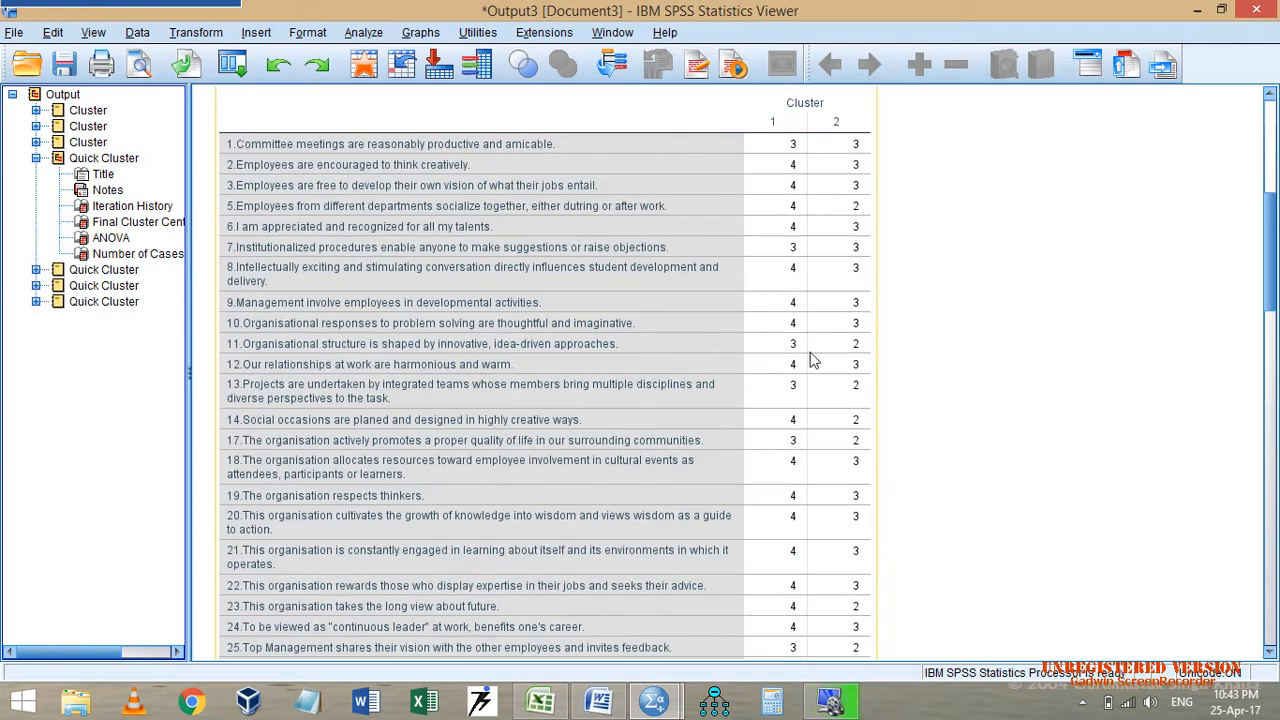
pyautogui.scroll(4, 812, 366)
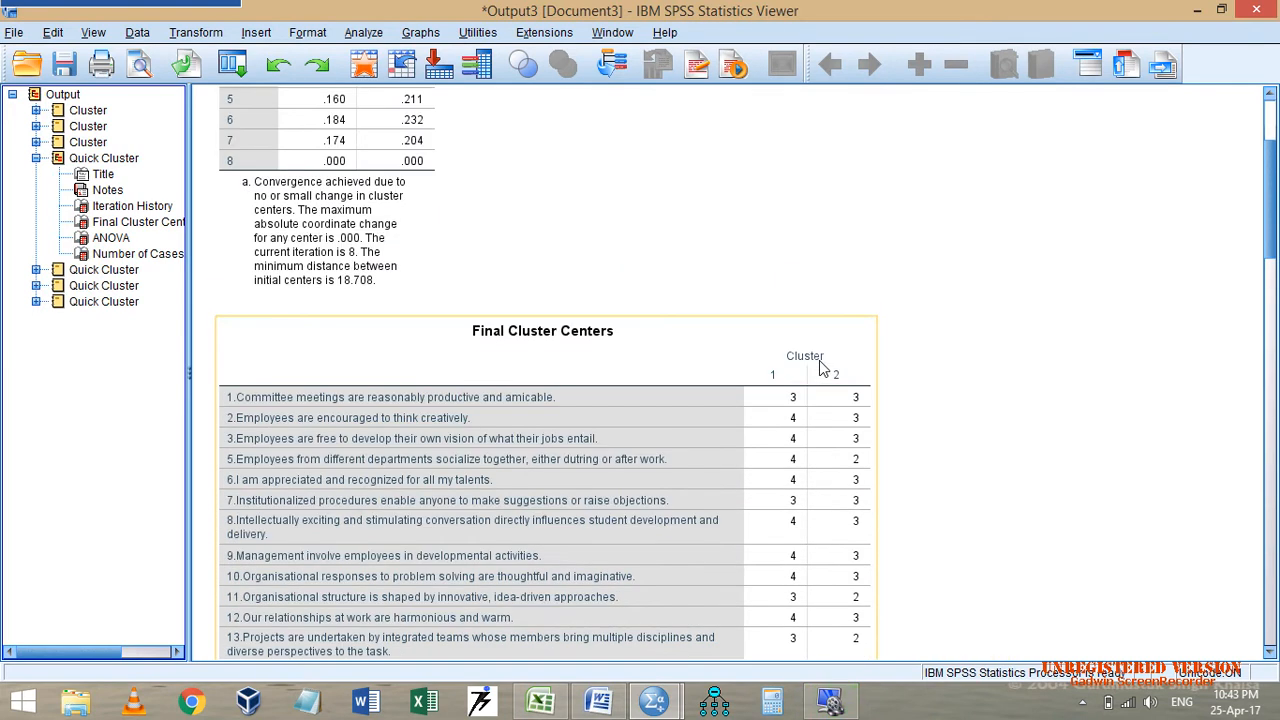
pyautogui.scroll(-4, 819, 368)
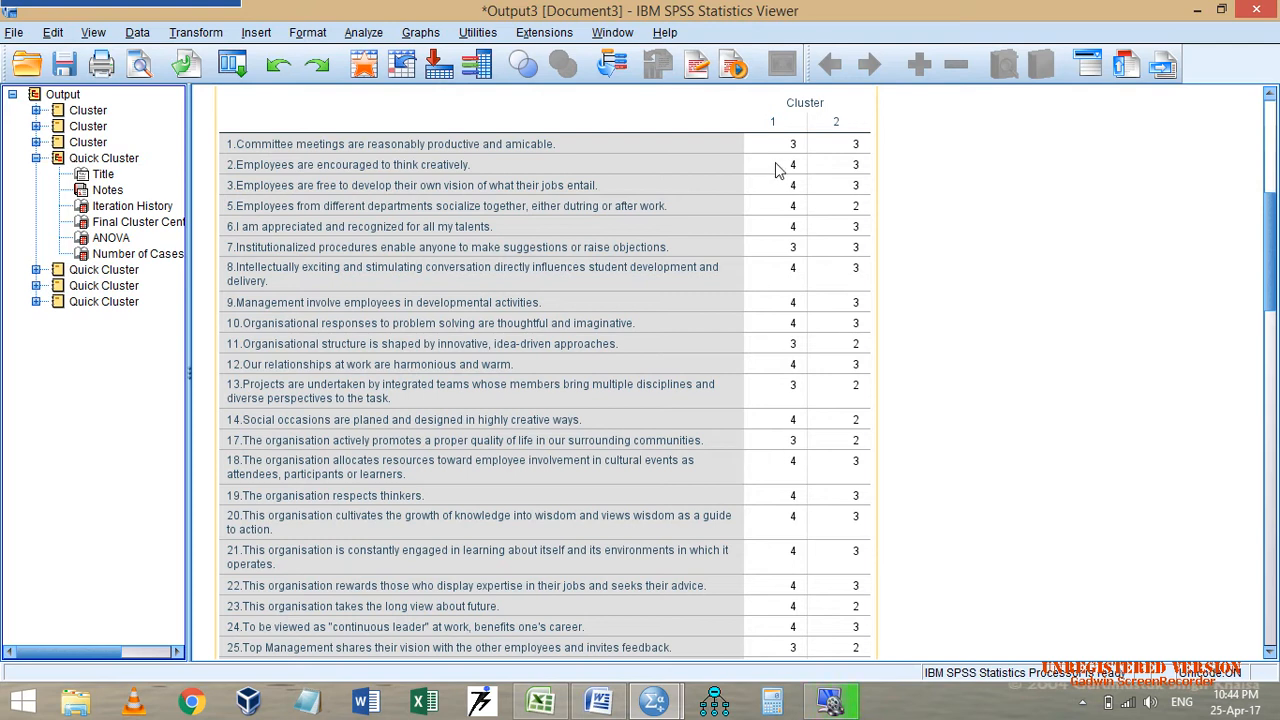
# Switch to the Excel workbook and compare the highlighted Final Cluster Centers of cluster 1 with those of cluster 2 down to statement 34.
pyautogui.click(540, 700)
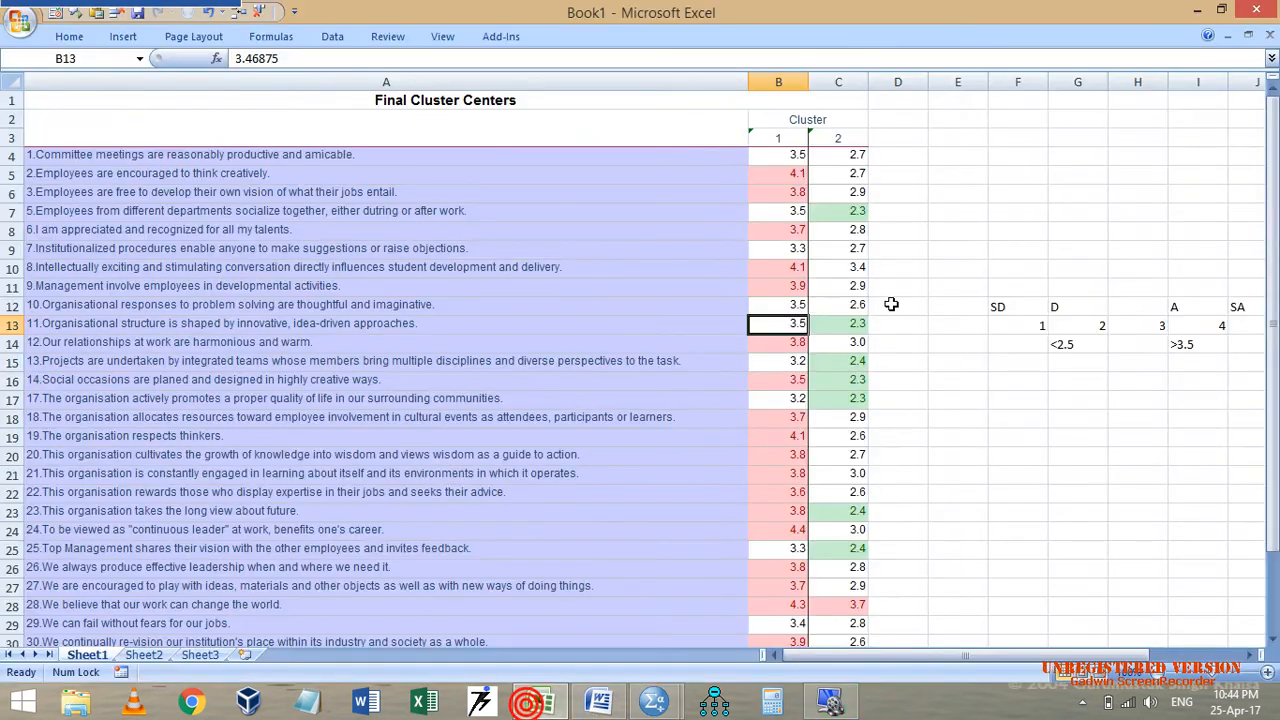
pyautogui.moveTo(788, 173); pyautogui.dragTo(794, 546)
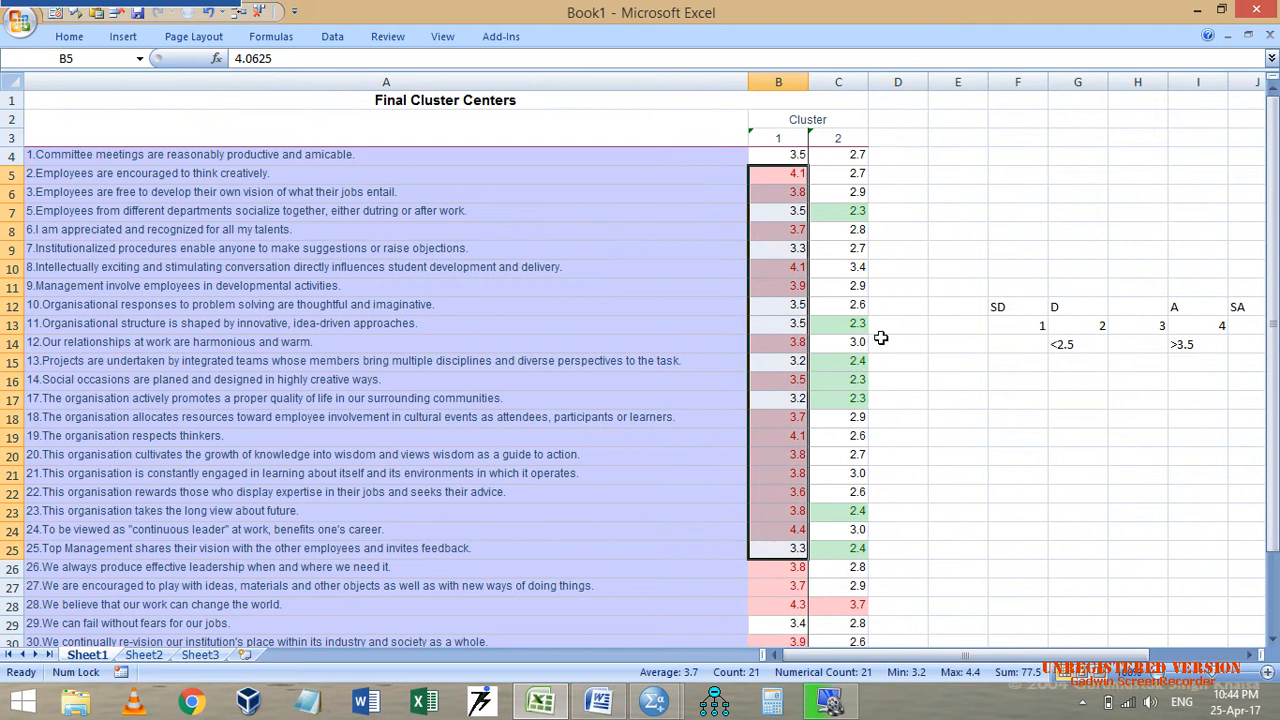
pyautogui.moveTo(858, 211); pyautogui.dragTo(844, 610)
pyautogui.scroll(-4, 900, 415)
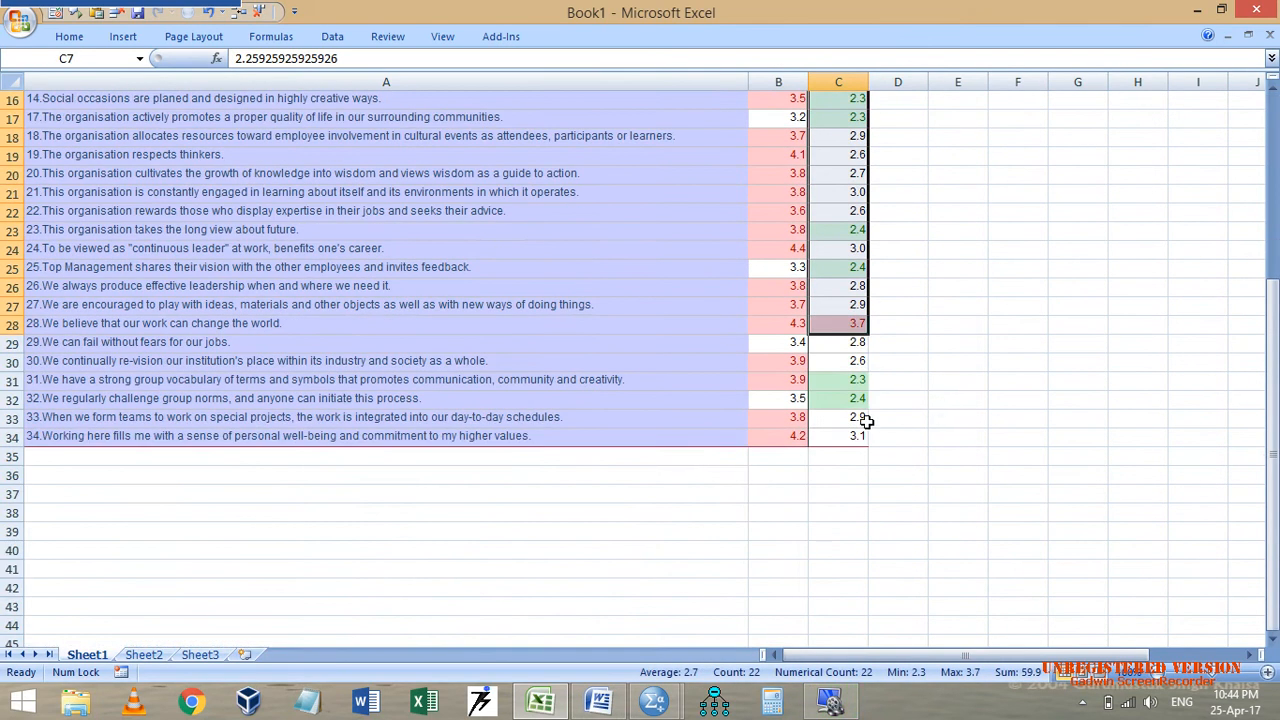
pyautogui.click(788, 452)
pyautogui.scroll(5, 800, 430)
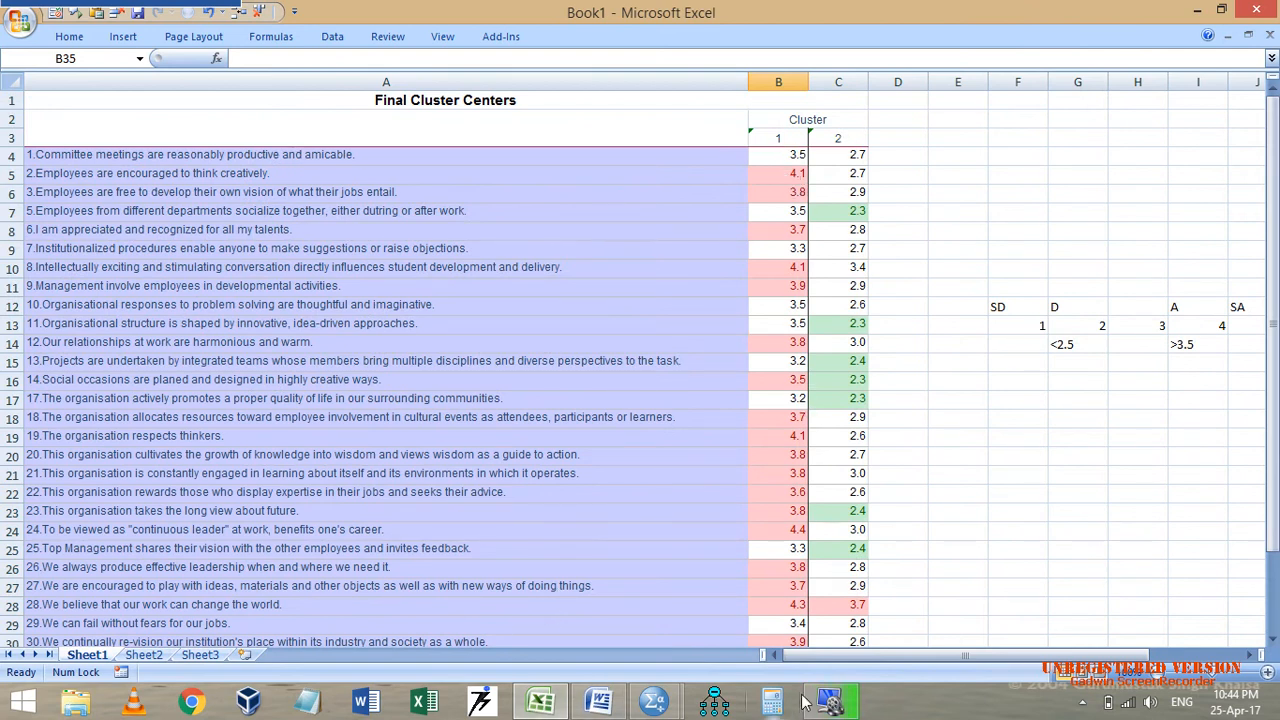
# Switch to the SPSS output and filter the cases with the existing "If condition is satisfied" selection beginning sr ~= 5 & sr ~= 59.
pyautogui.moveTo(655, 705)
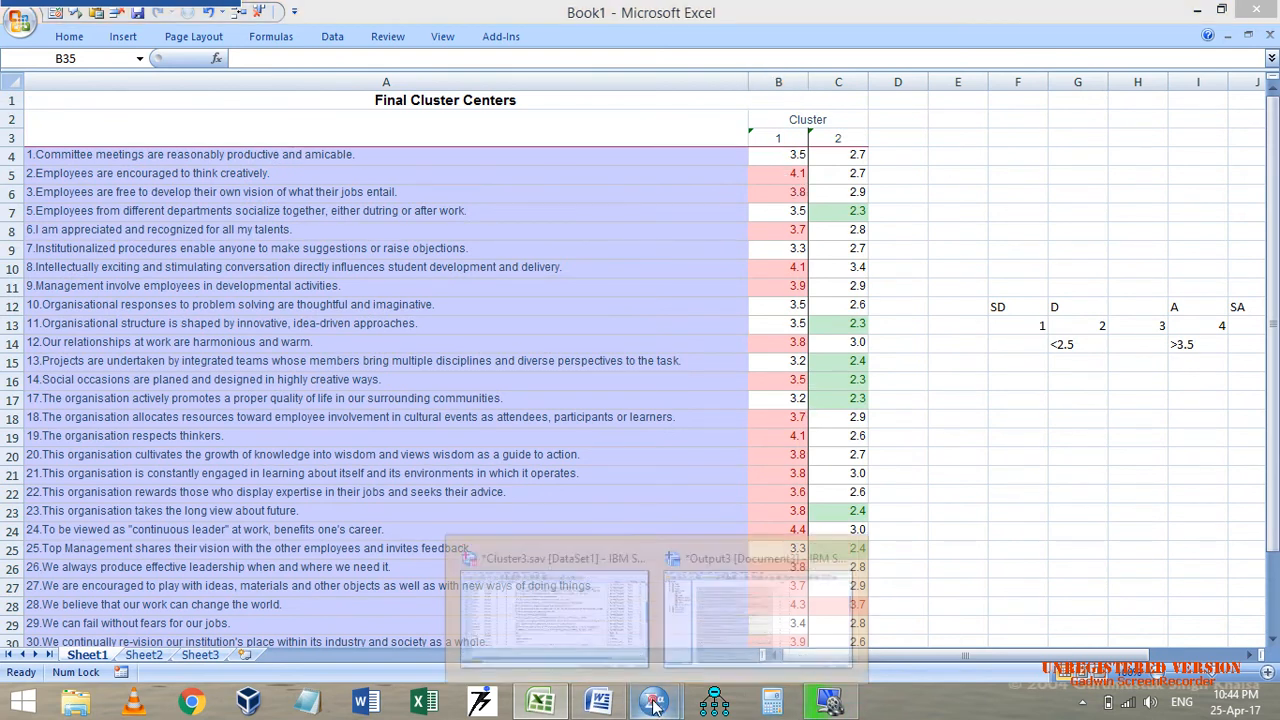
pyautogui.click(727, 593)
pyautogui.click(234, 64)
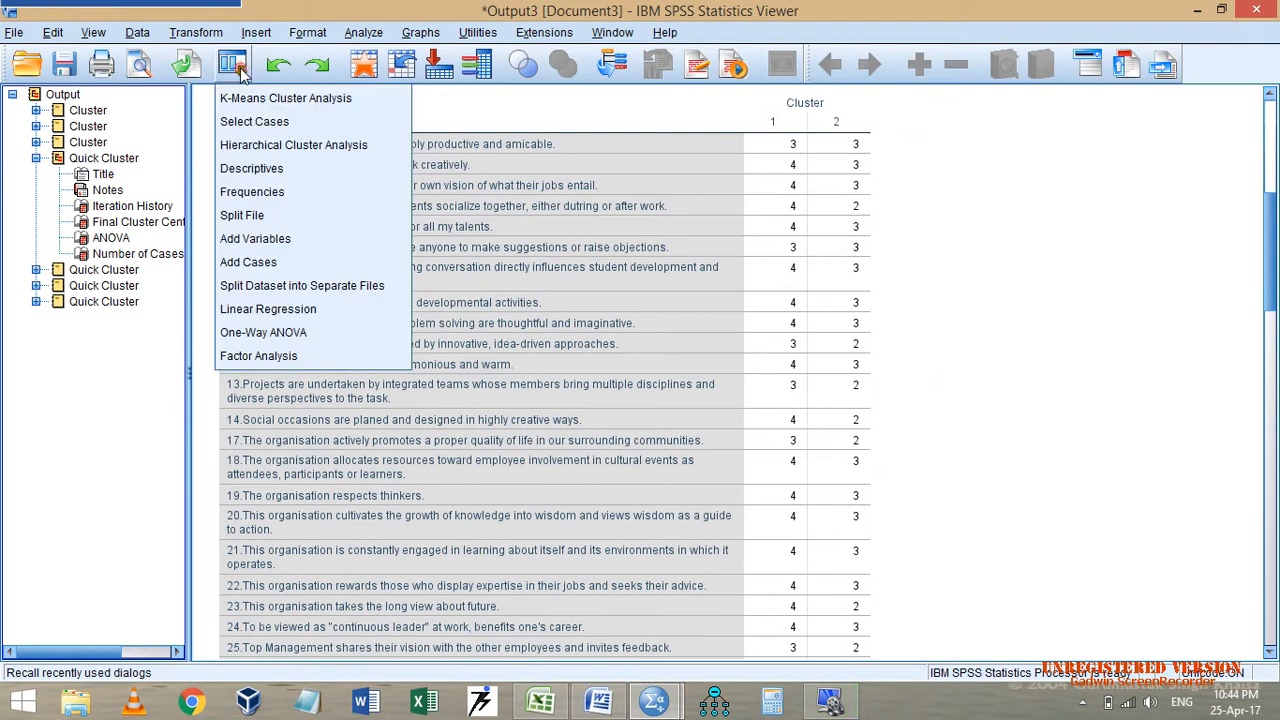
pyautogui.click(271, 124)
pyautogui.click(630, 190)
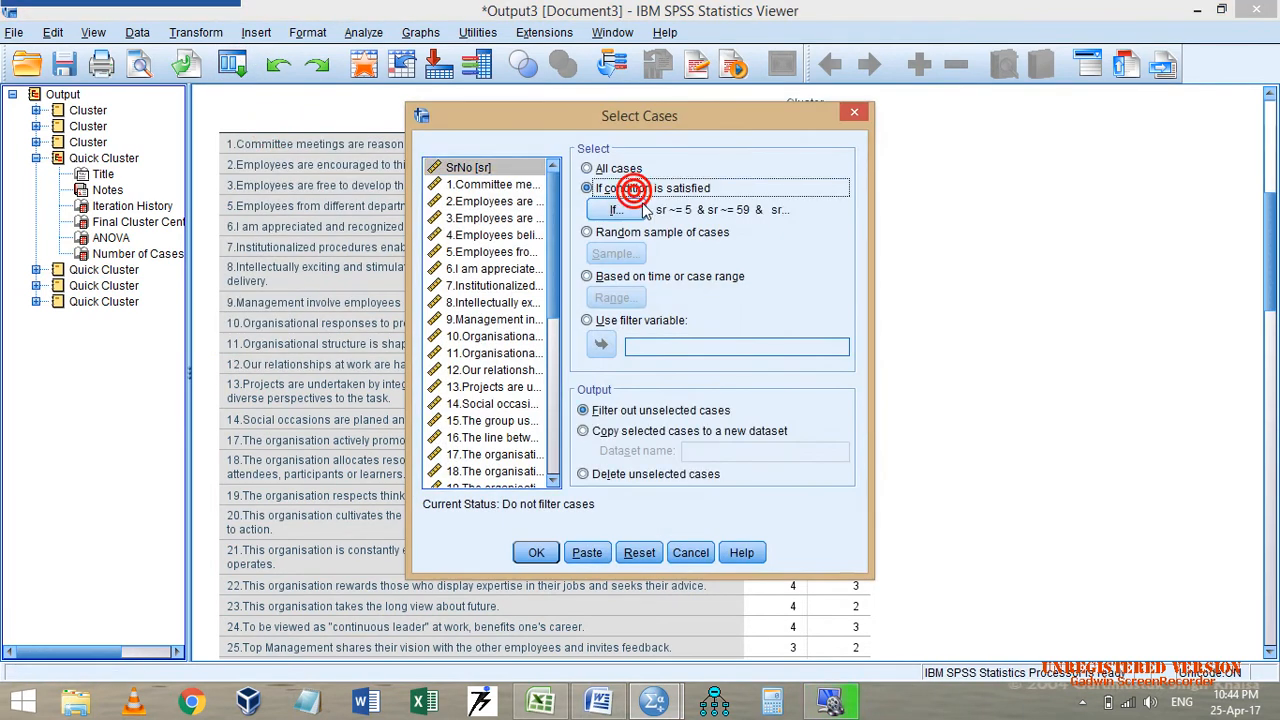
pyautogui.click(545, 557)
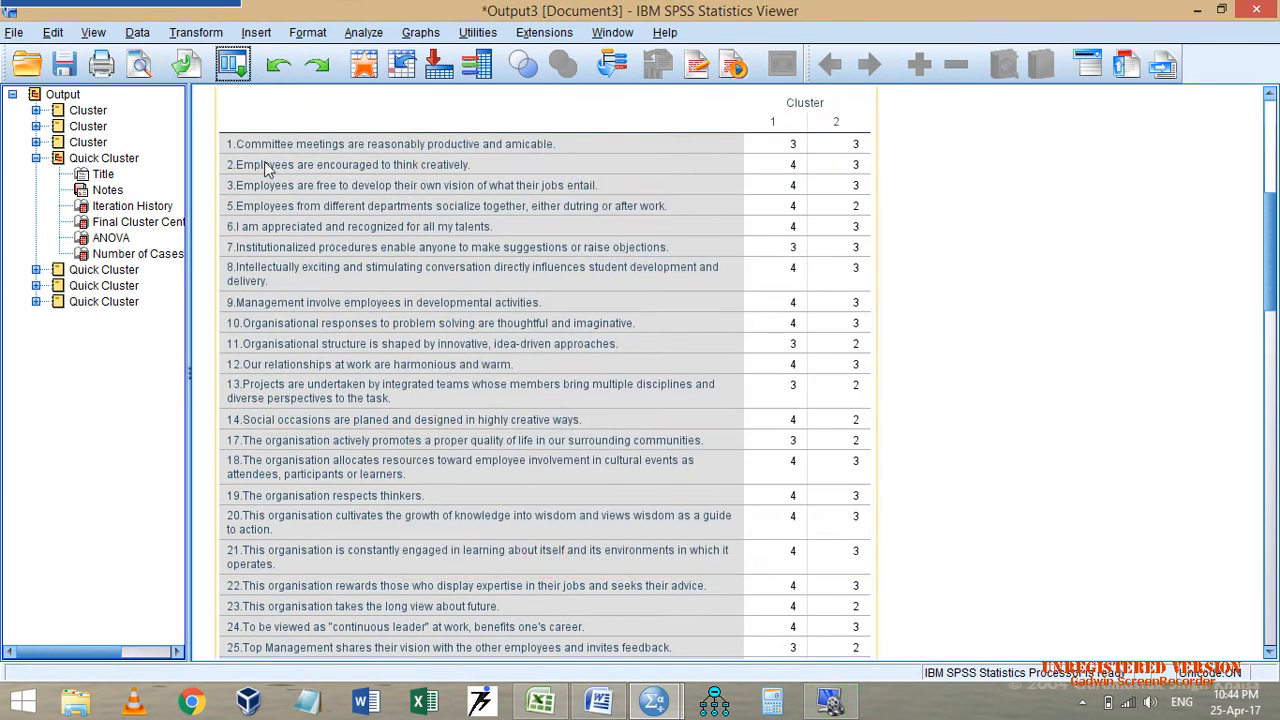
# Run a K-Means Cluster Analysis with 2 clusters on the statement items, saving cluster membership as a new variable.
pyautogui.click(234, 64)
pyautogui.click(300, 121)
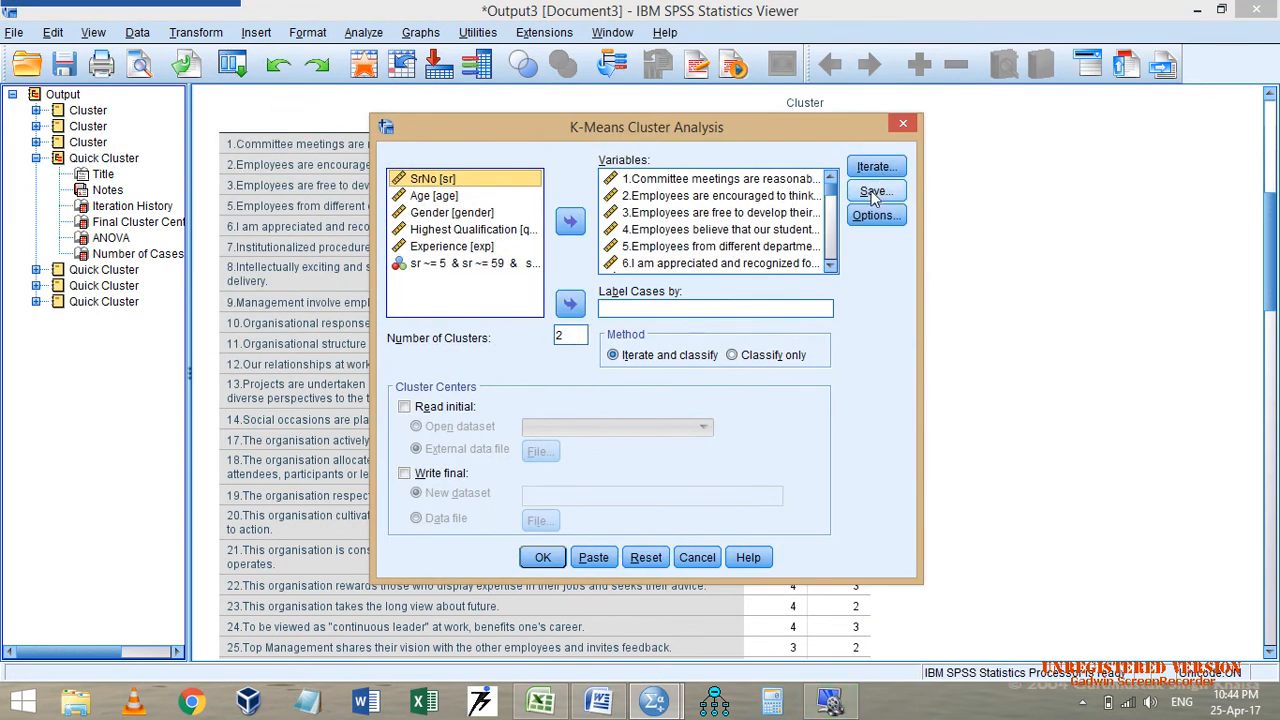
pyautogui.click(873, 192)
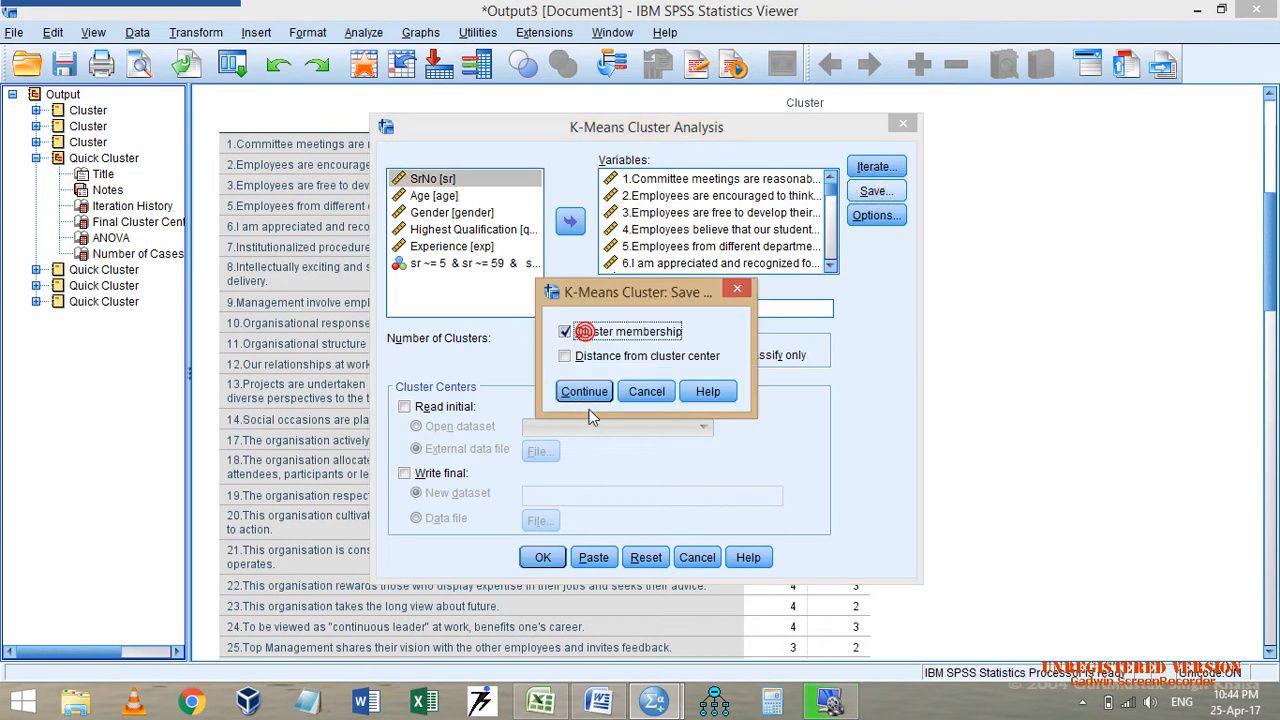
pyautogui.click(585, 391)
pyautogui.scroll(-7, 697, 237)
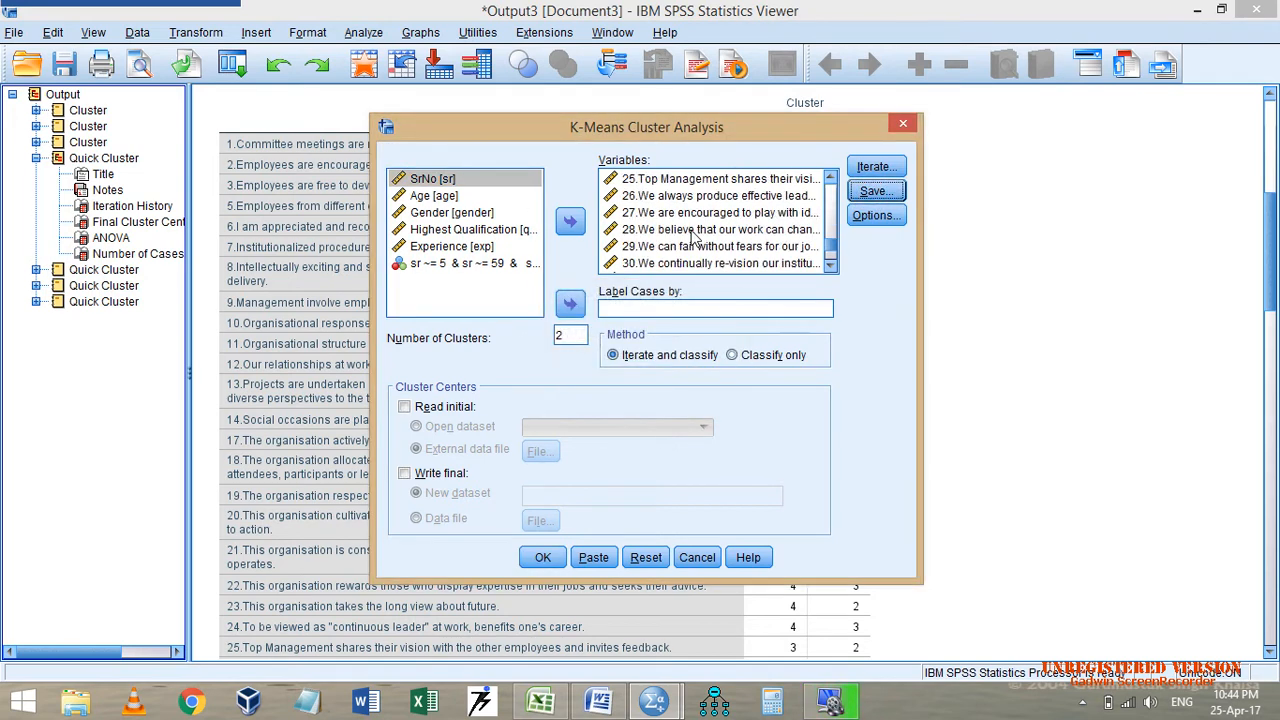
pyautogui.scroll(-1, 697, 237)
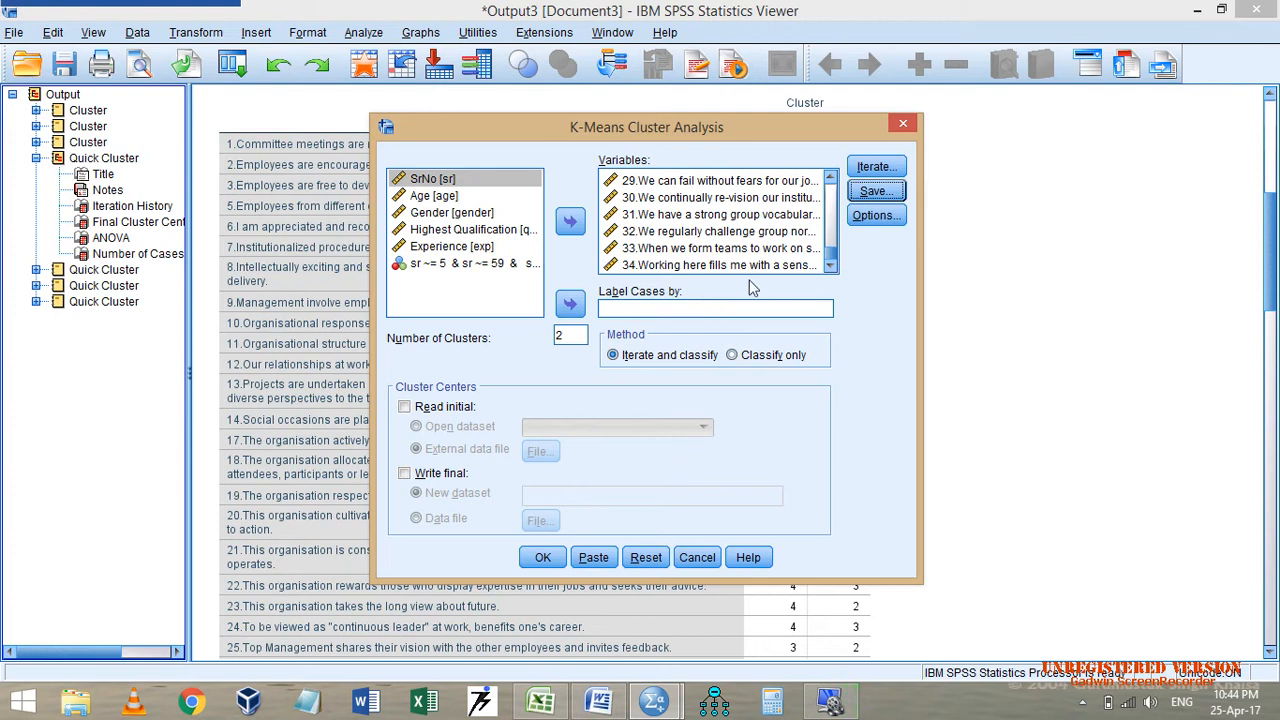
pyautogui.click(542, 557)
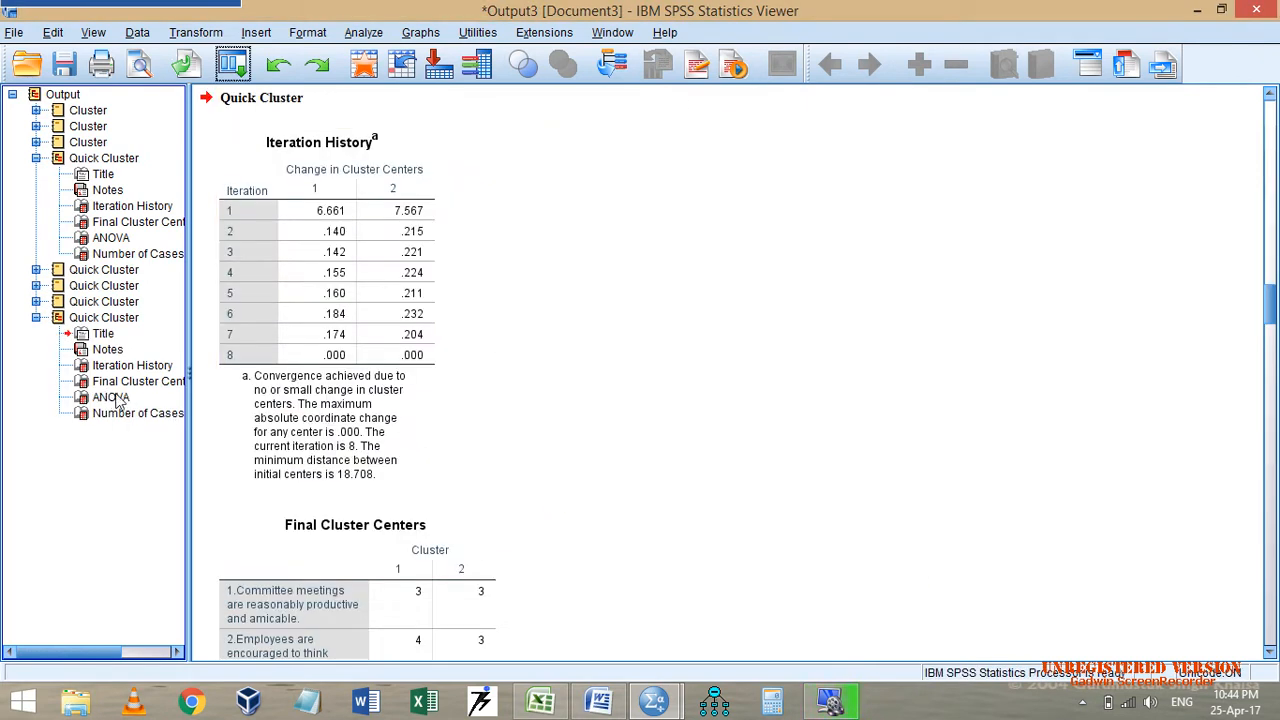
# Review the new output's case counts and final cluster centers, then inspect the saved QCL_1 membership column in the Cluster3.sav data.
pyautogui.click(114, 412)
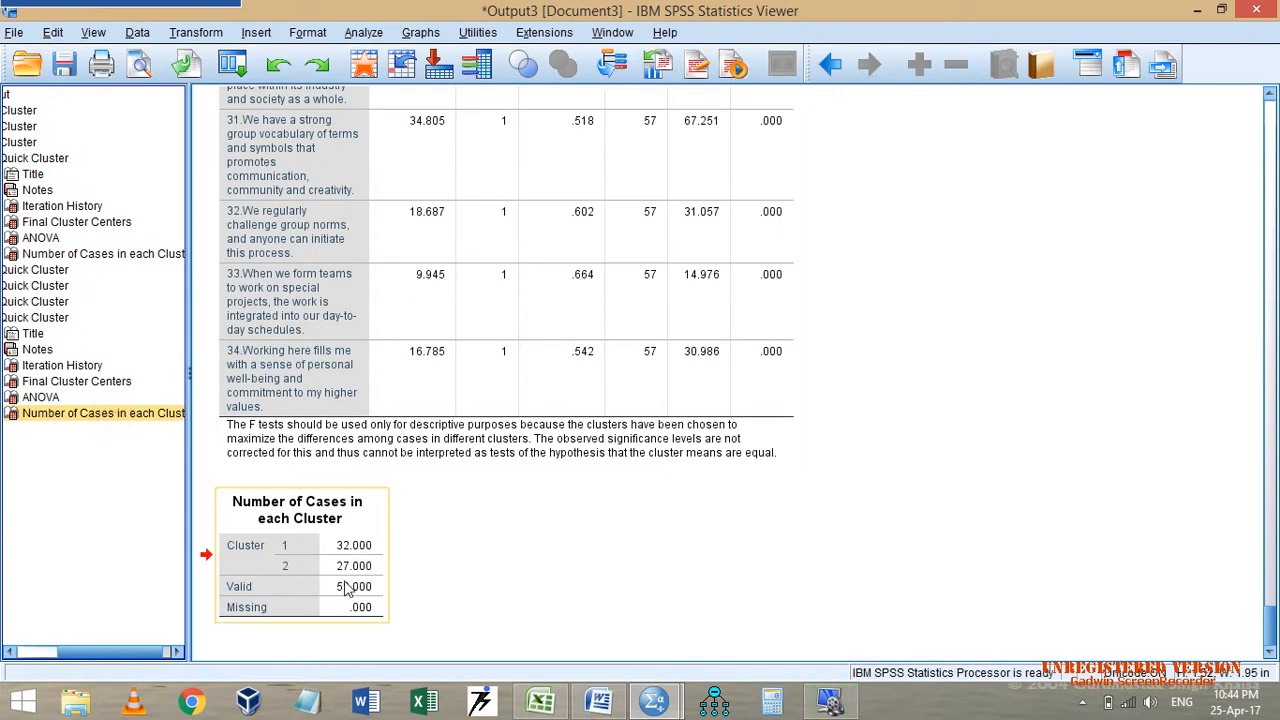
pyautogui.click(62, 382)
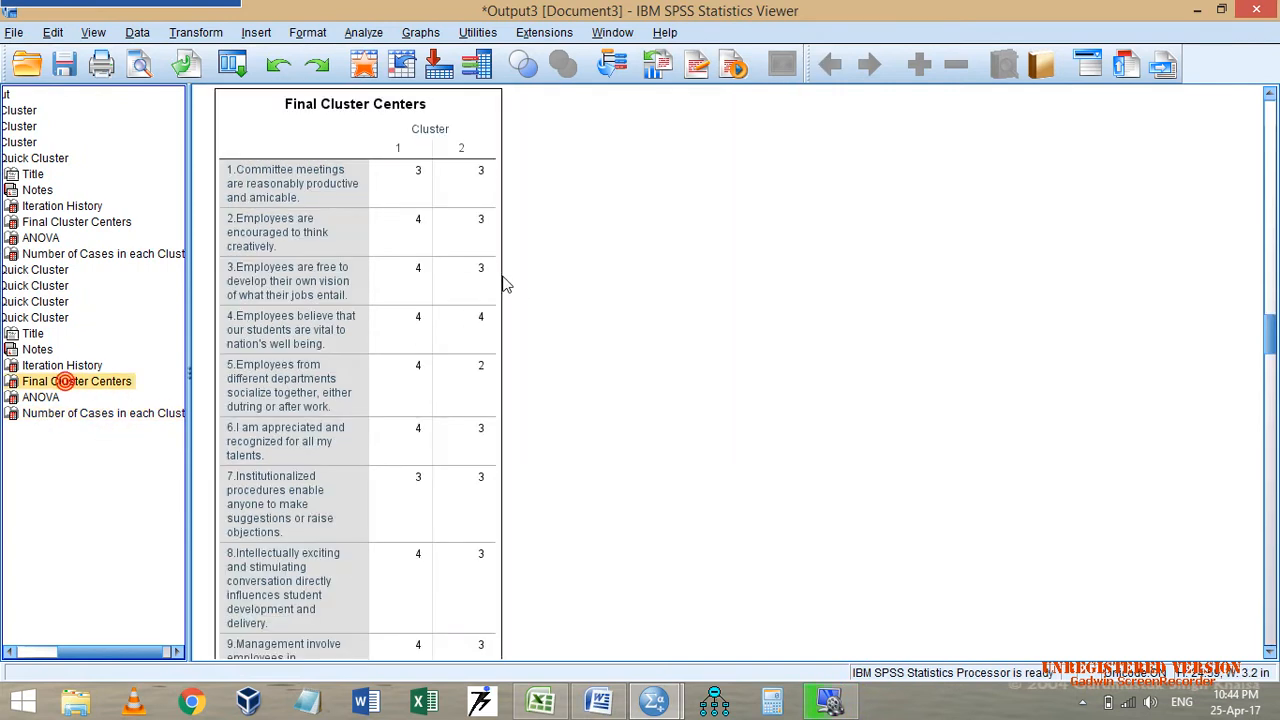
pyautogui.click(654, 702)
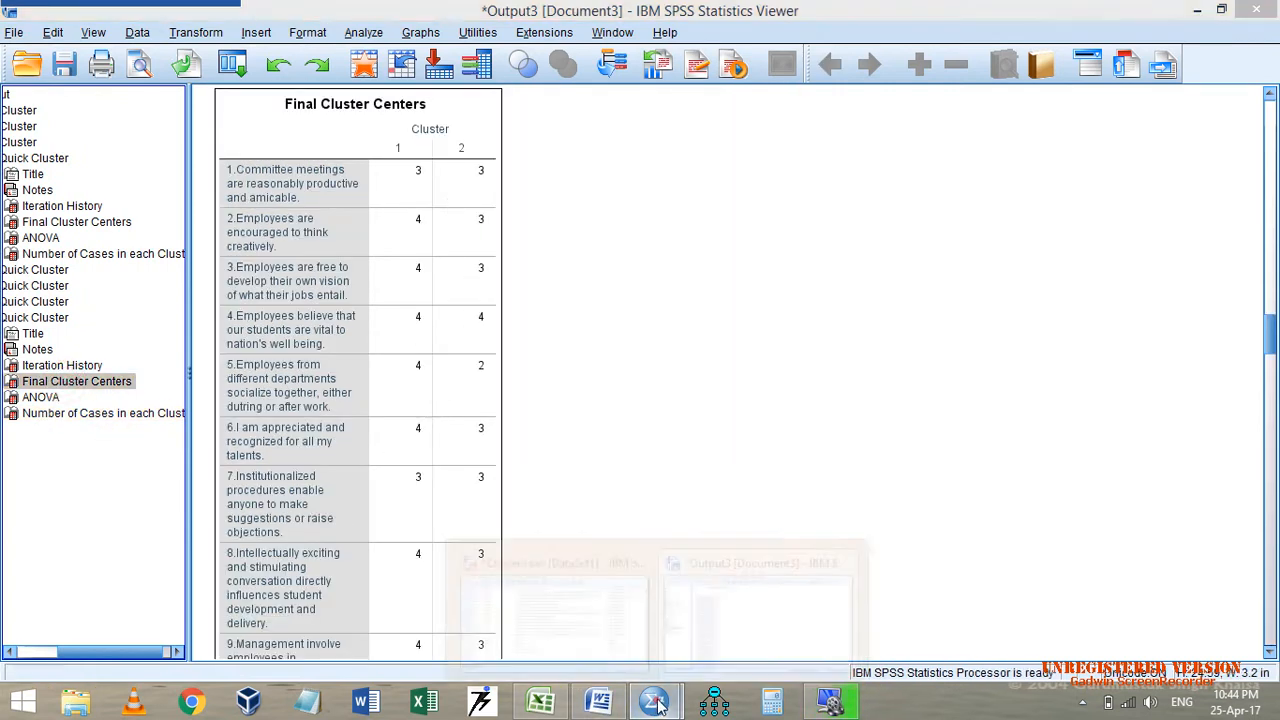
pyautogui.click(592, 614)
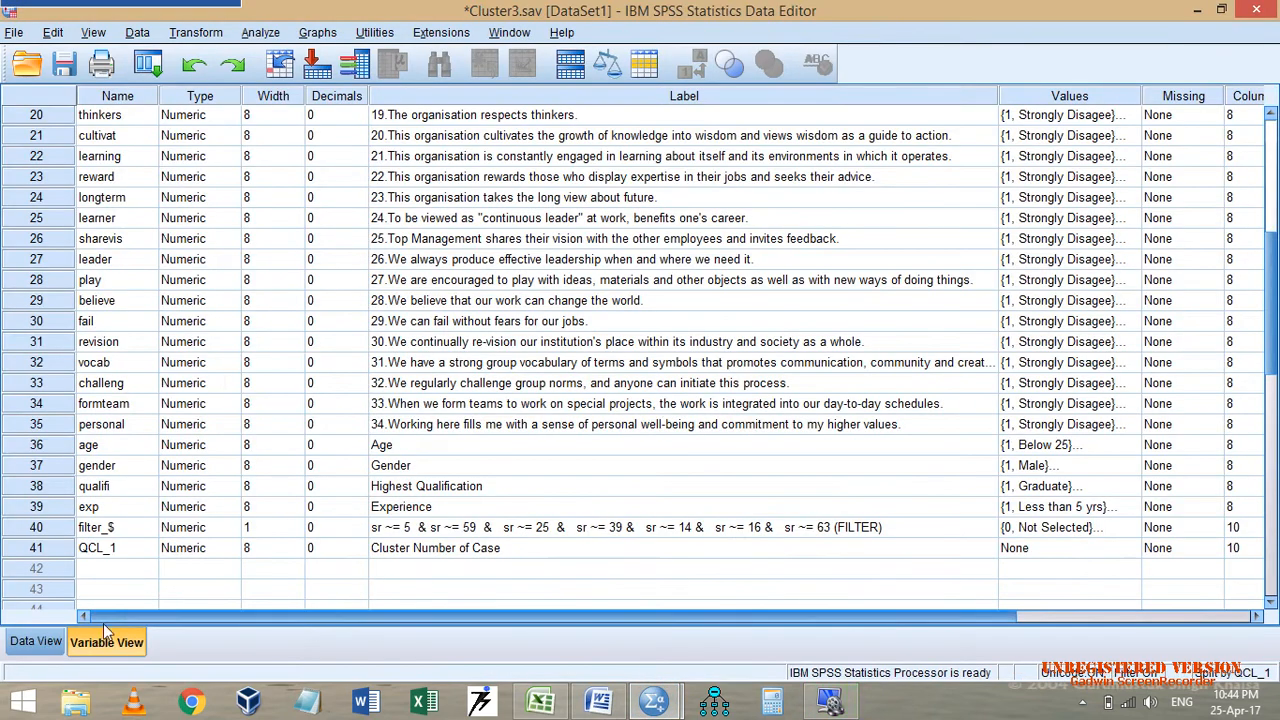
pyautogui.click(36, 641)
pyautogui.moveTo(258, 614); pyautogui.dragTo(920, 595)
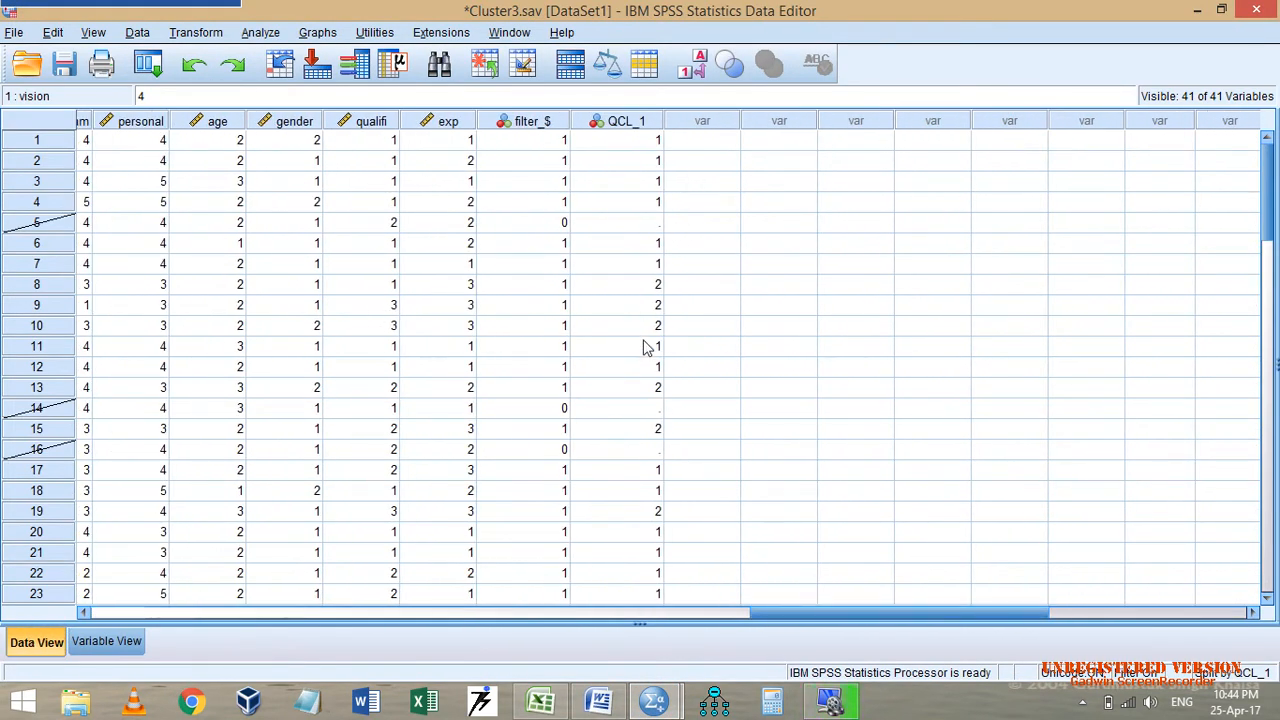
pyautogui.click(620, 408)
pyautogui.click(640, 452)
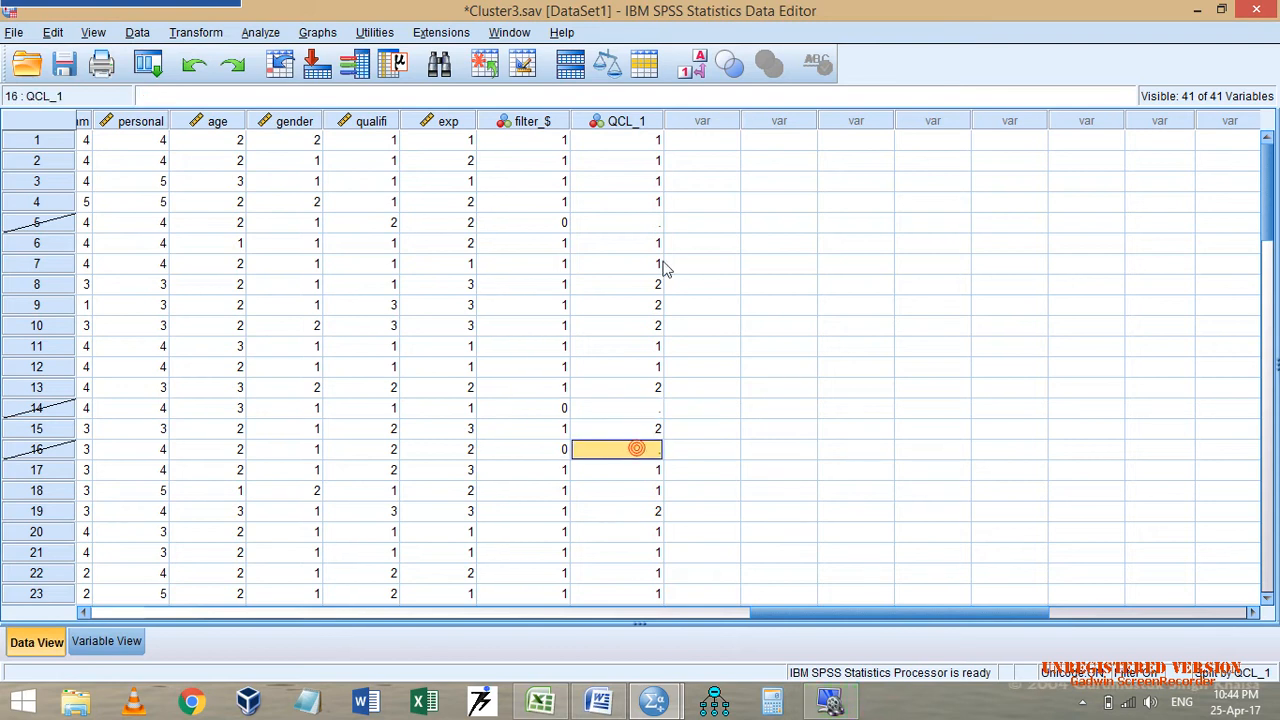
pyautogui.click(645, 226)
pyautogui.moveTo(805, 612); pyautogui.dragTo(760, 610)
# Split the file to compare groups based on Cluster Number of Case, sorted by the grouping variable.
pyautogui.click(137, 32)
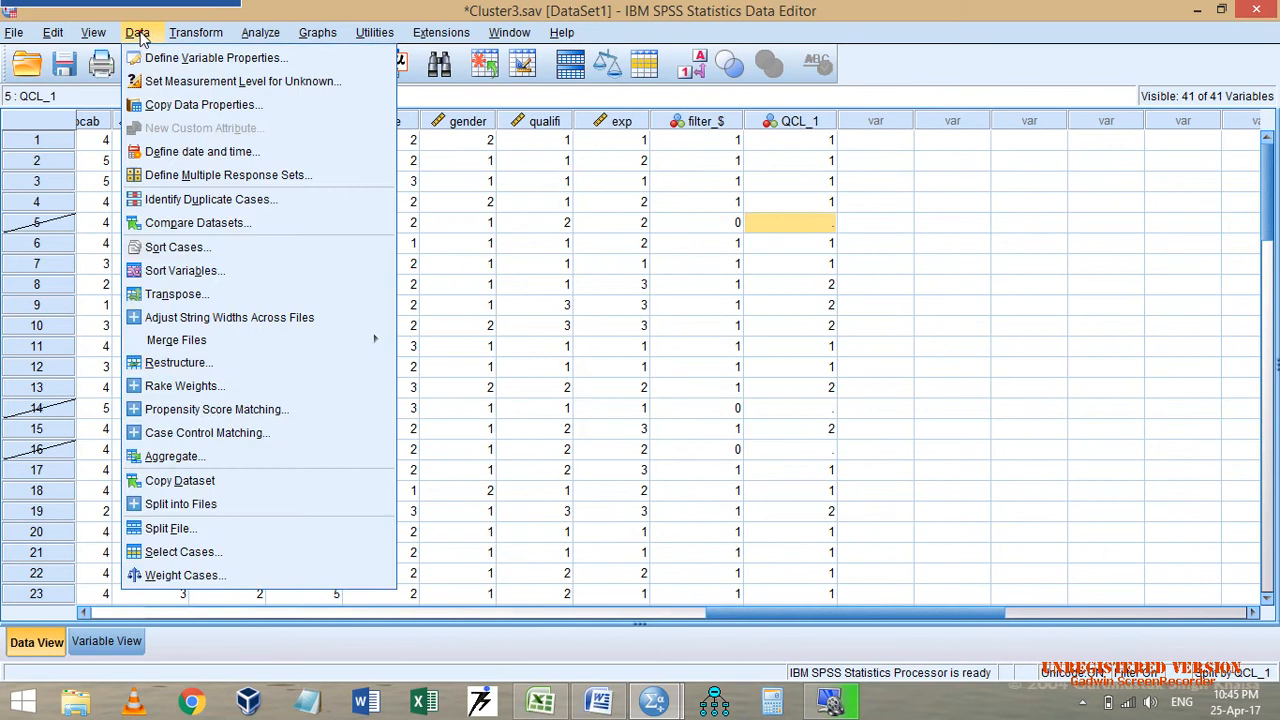
pyautogui.click(195, 533)
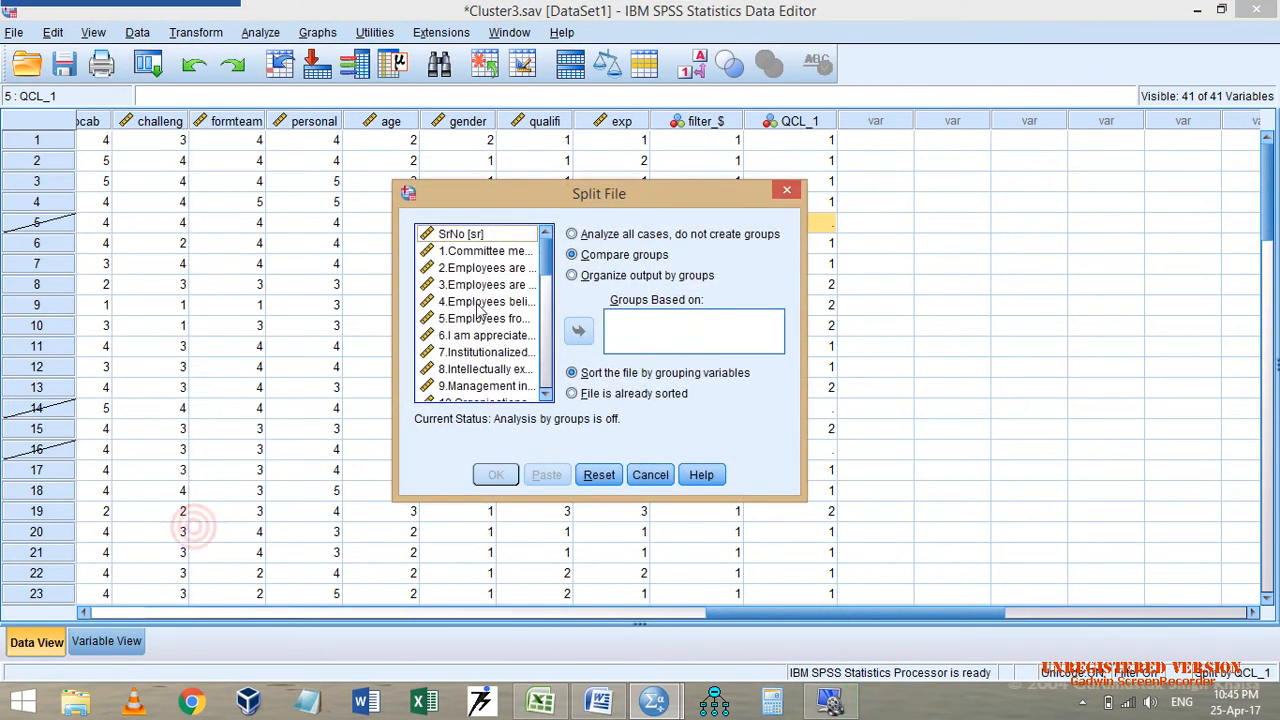
pyautogui.click(577, 258)
pyautogui.click(463, 378)
pyautogui.scroll(-10, 473, 370)
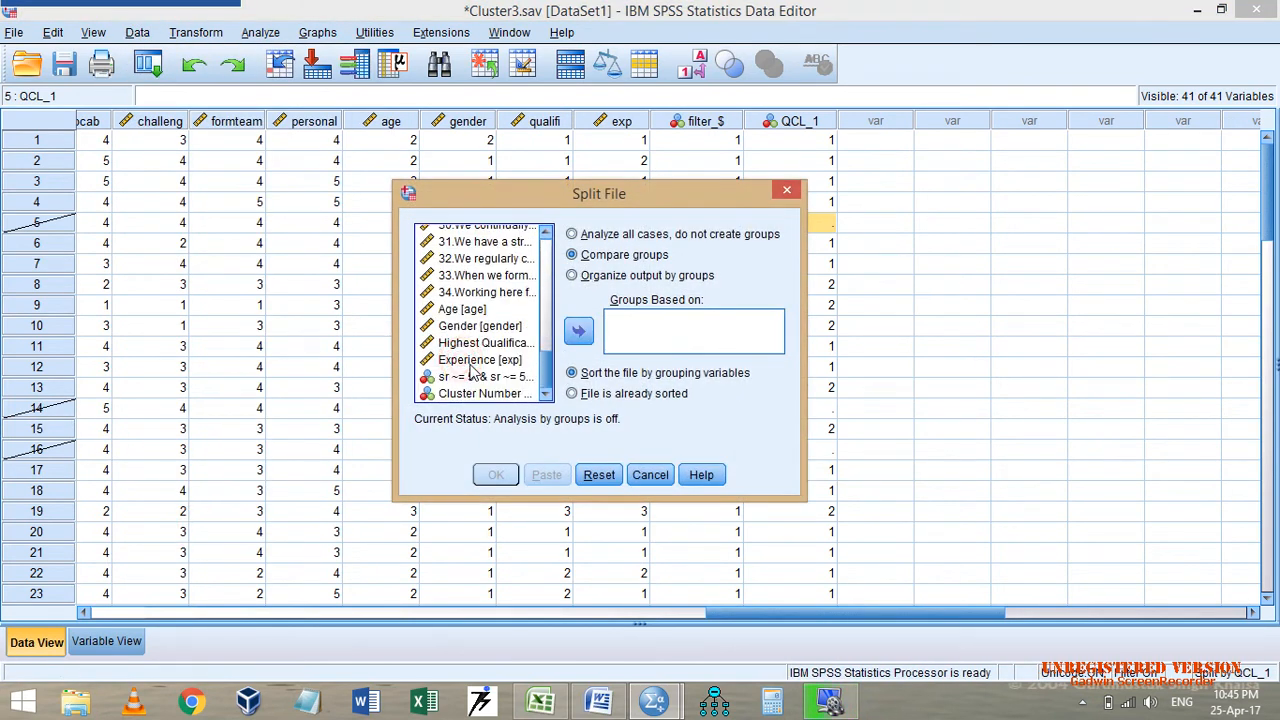
pyautogui.click(475, 395)
pyautogui.click(578, 331)
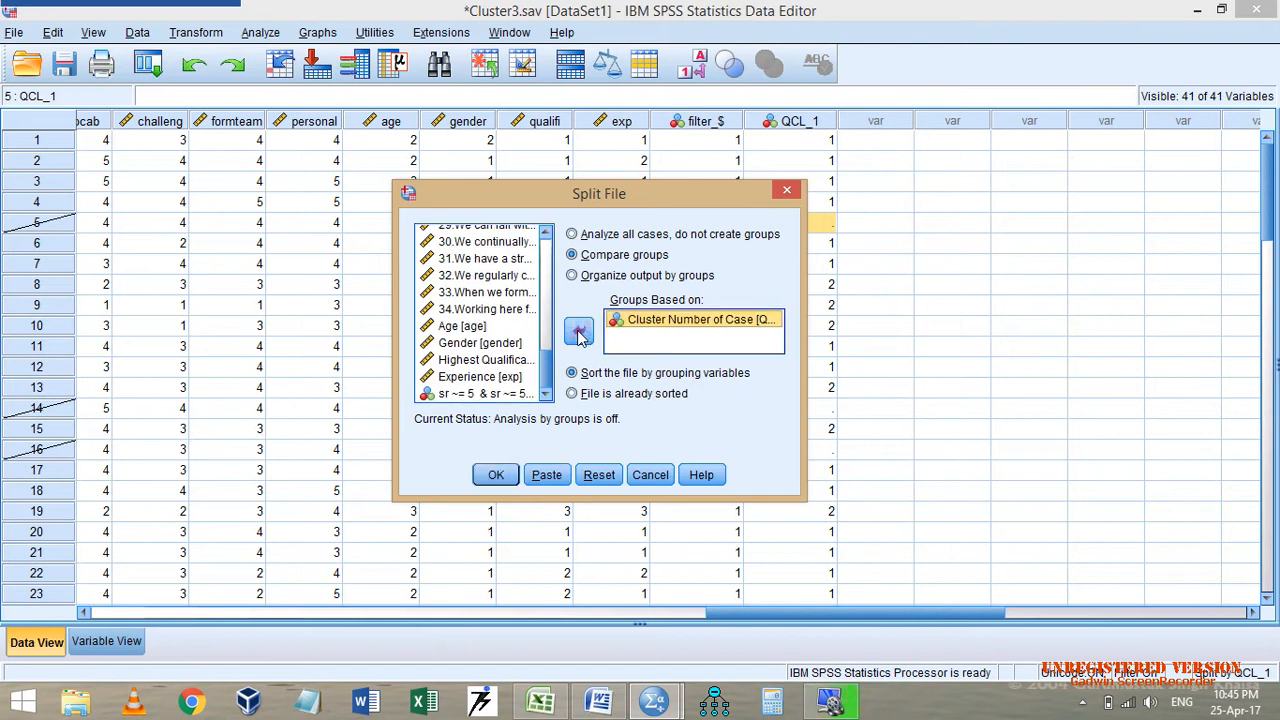
pyautogui.click(494, 476)
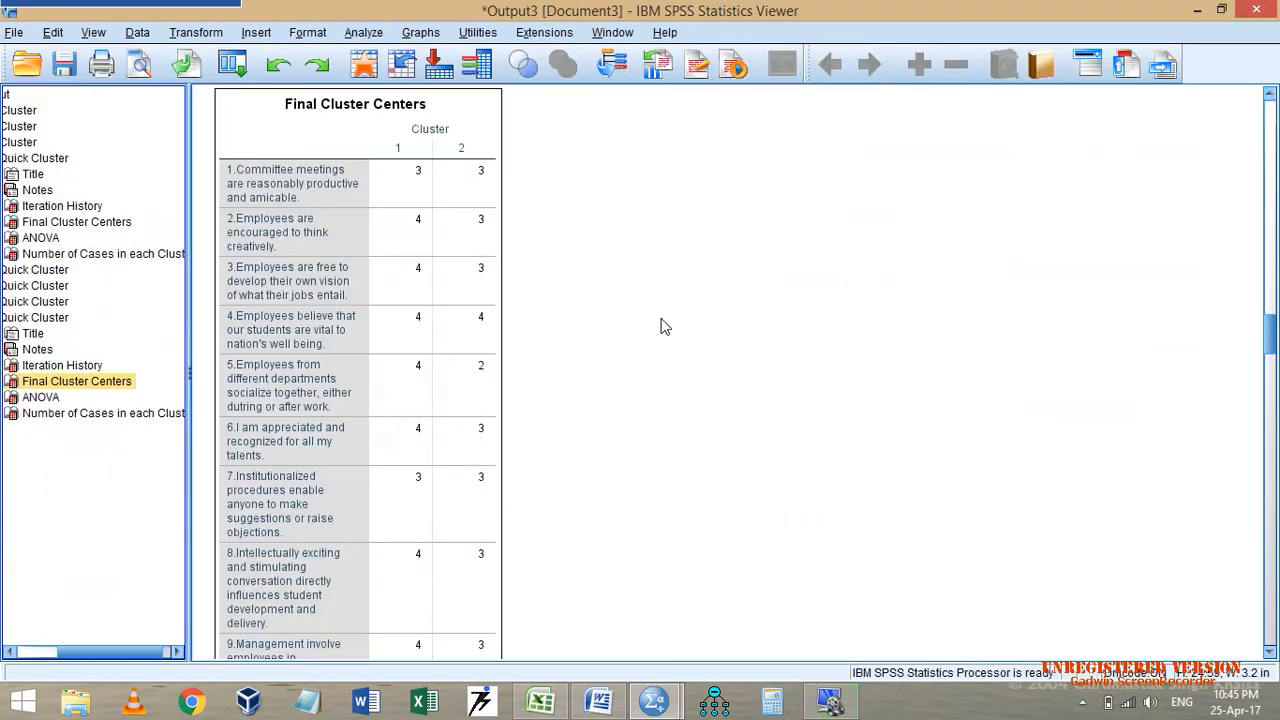
# Collapse the two expanded Quick Cluster results in the output outline.
pyautogui.click(130, 652)
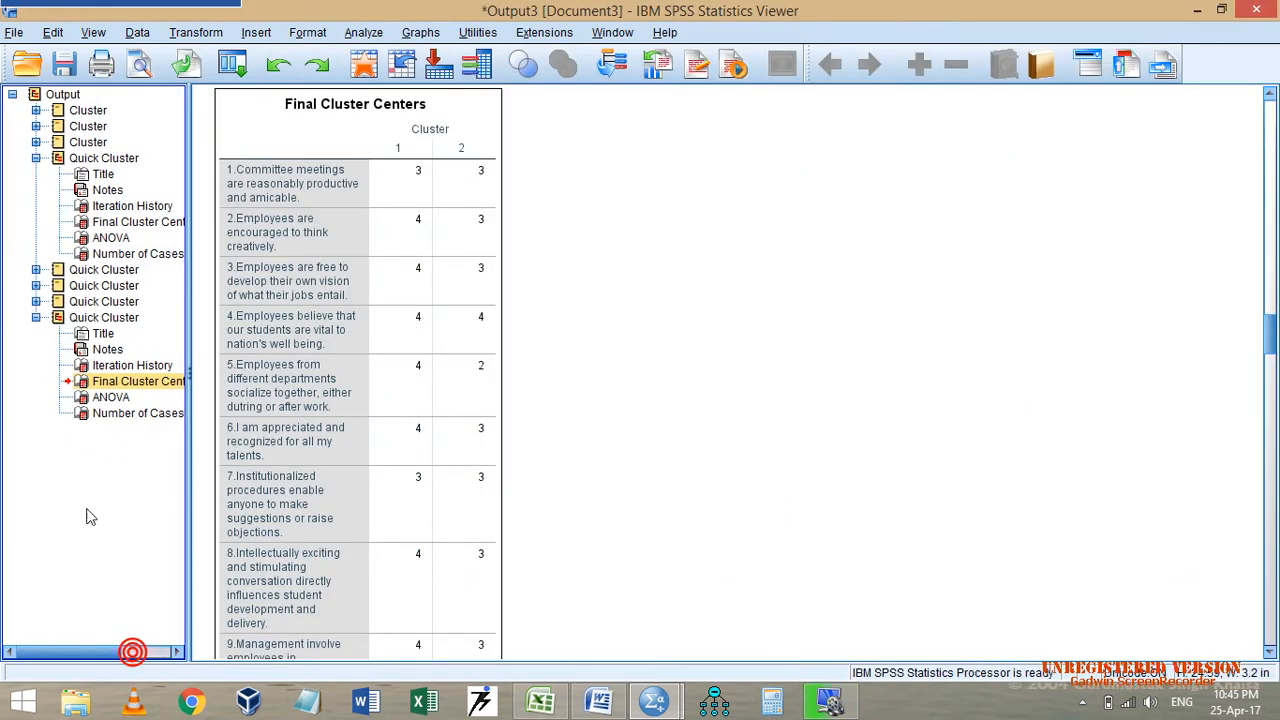
pyautogui.click(36, 317)
pyautogui.click(36, 158)
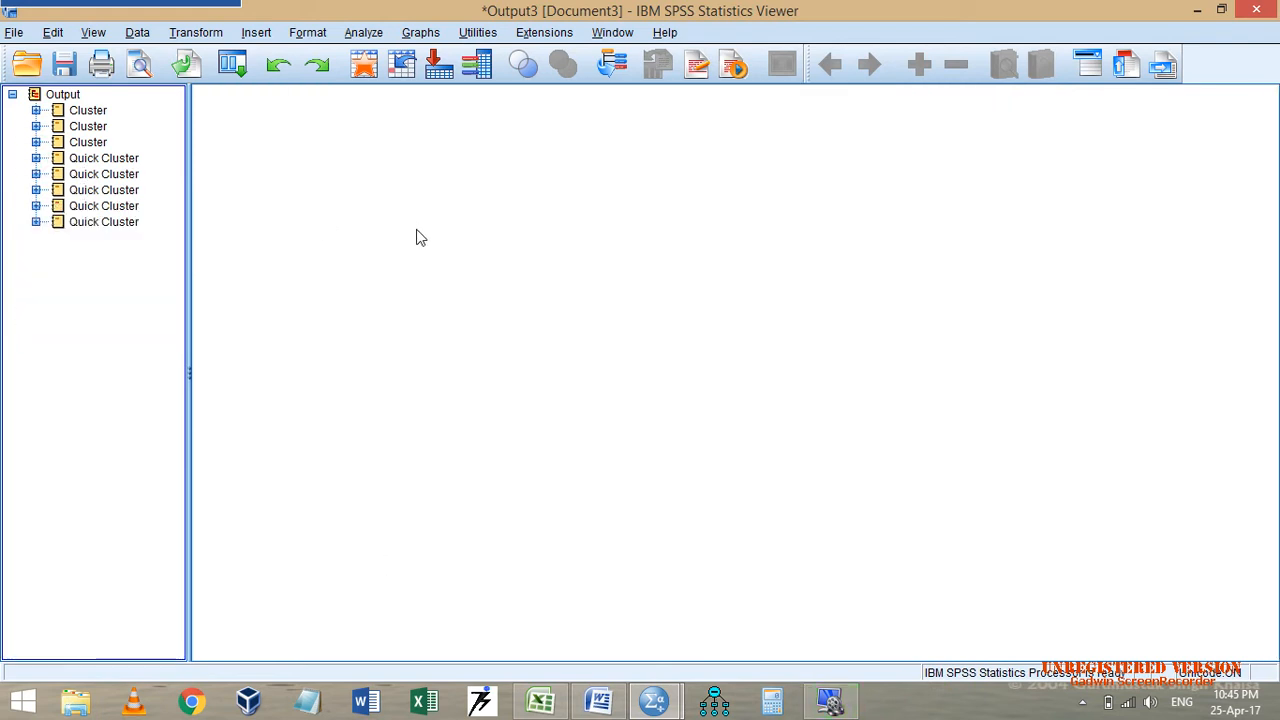
# Run Frequencies for Highest Qualification, Experience, Age and Gender, and hide the Statistics table in the output.
pyautogui.click(364, 32)
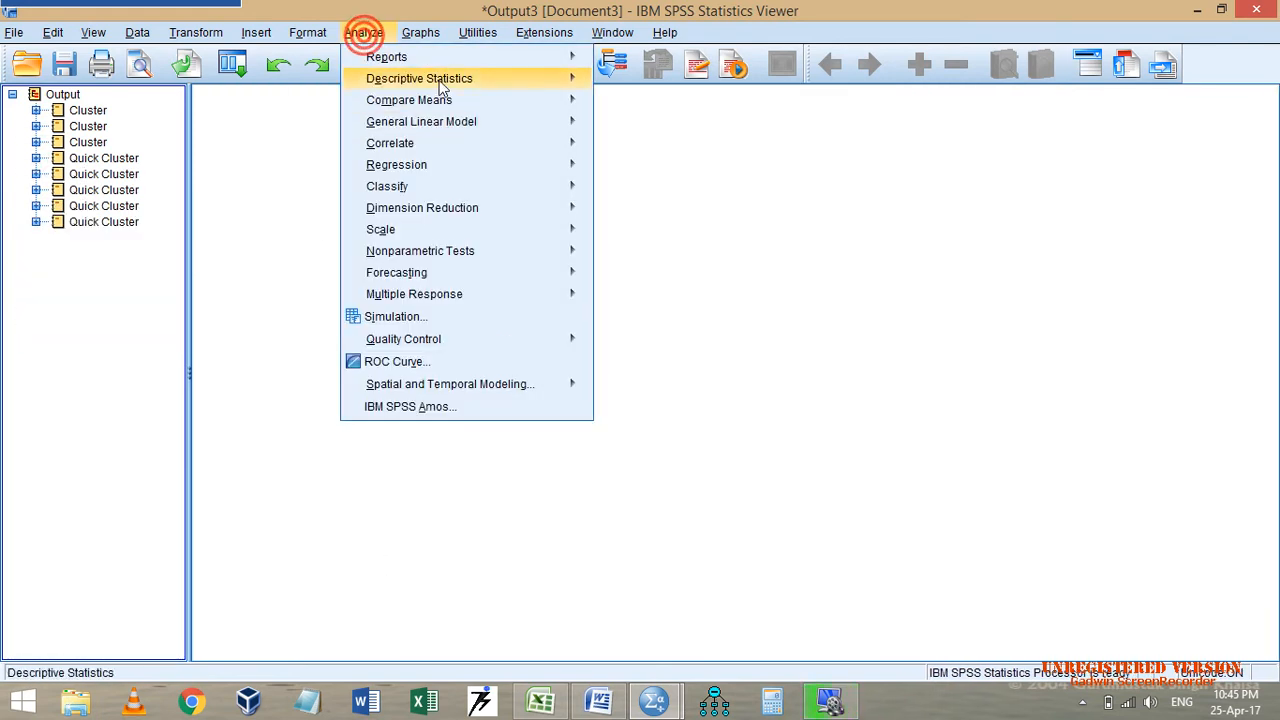
pyautogui.moveTo(442, 80)
pyautogui.click(625, 88)
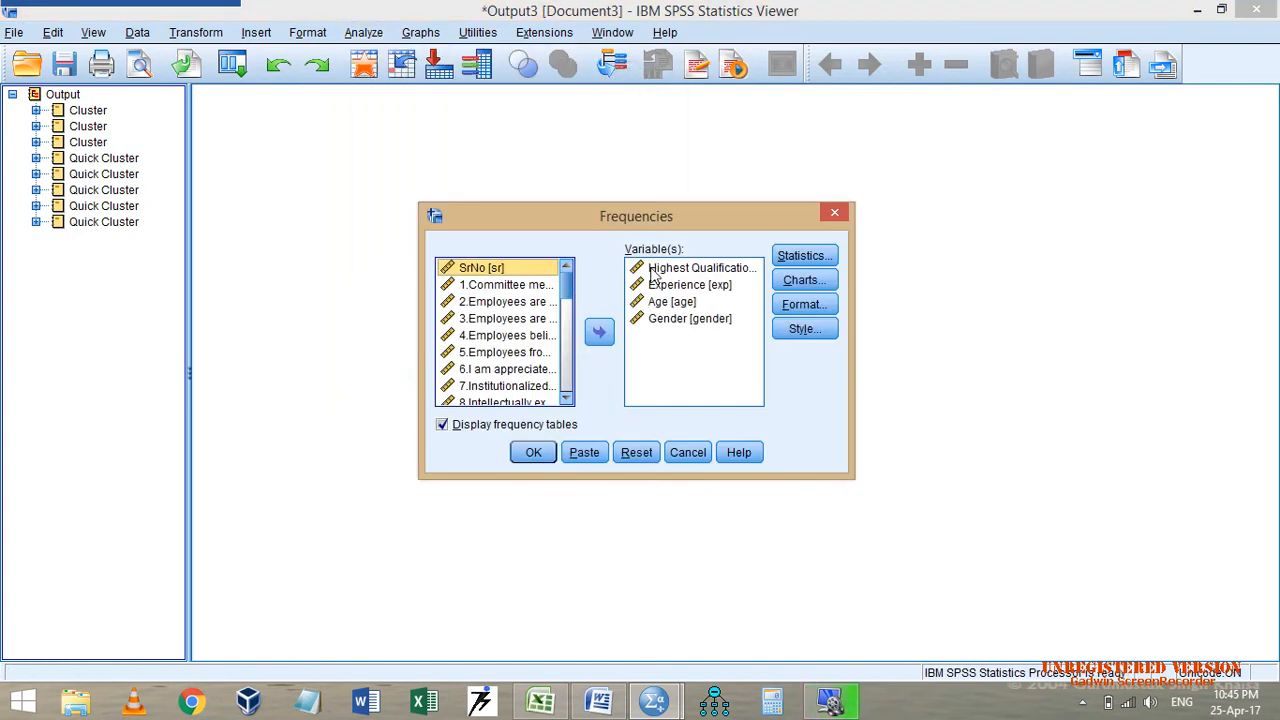
pyautogui.moveTo(567, 281); pyautogui.dragTo(569, 398)
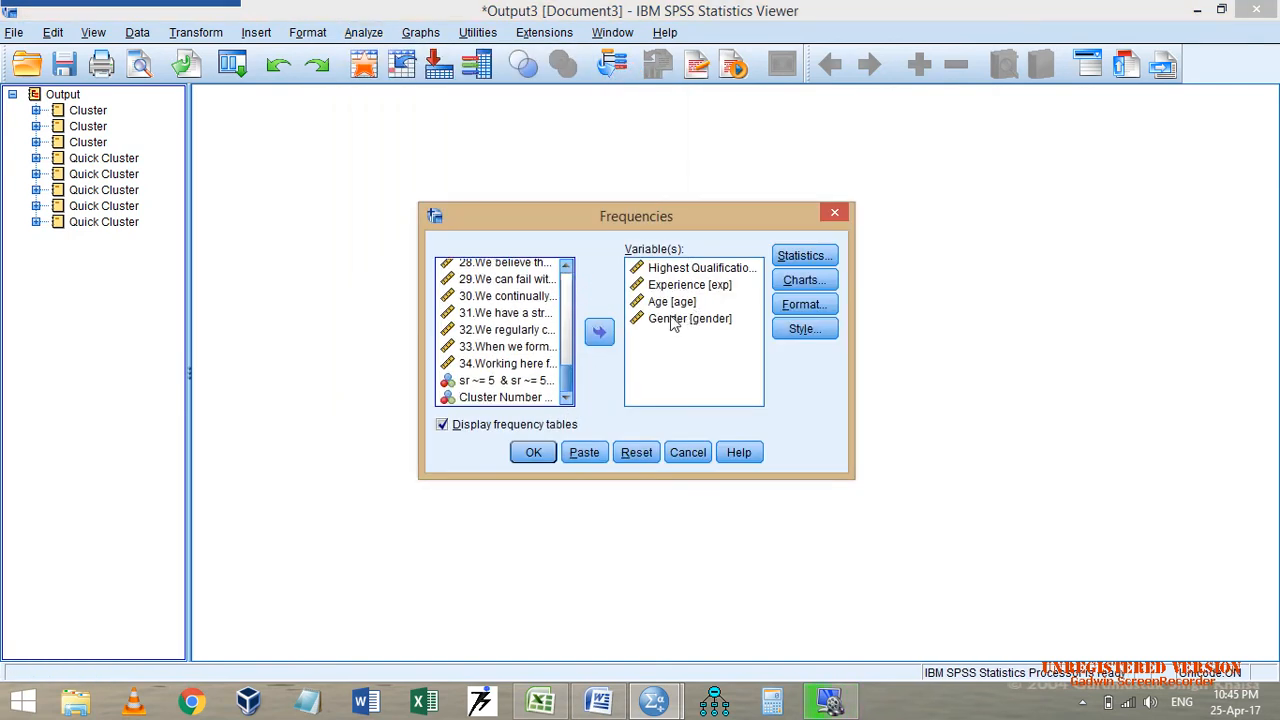
pyautogui.click(533, 452)
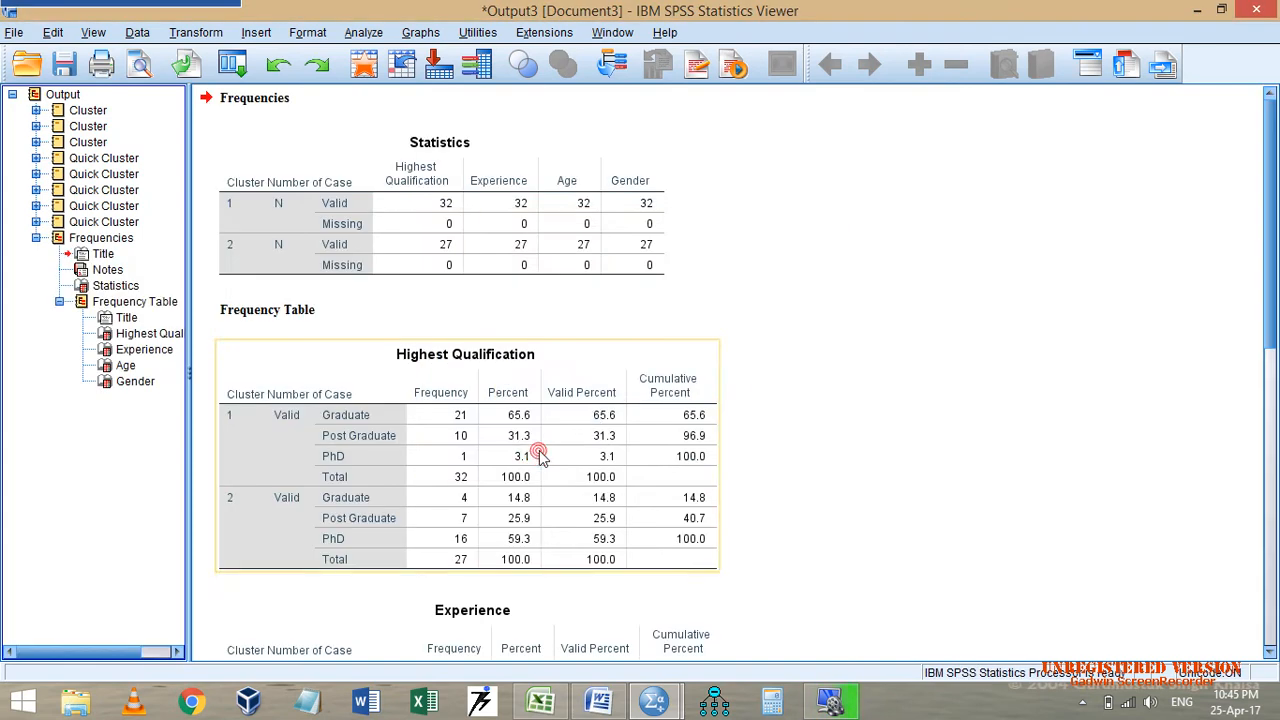
pyautogui.click(492, 244)
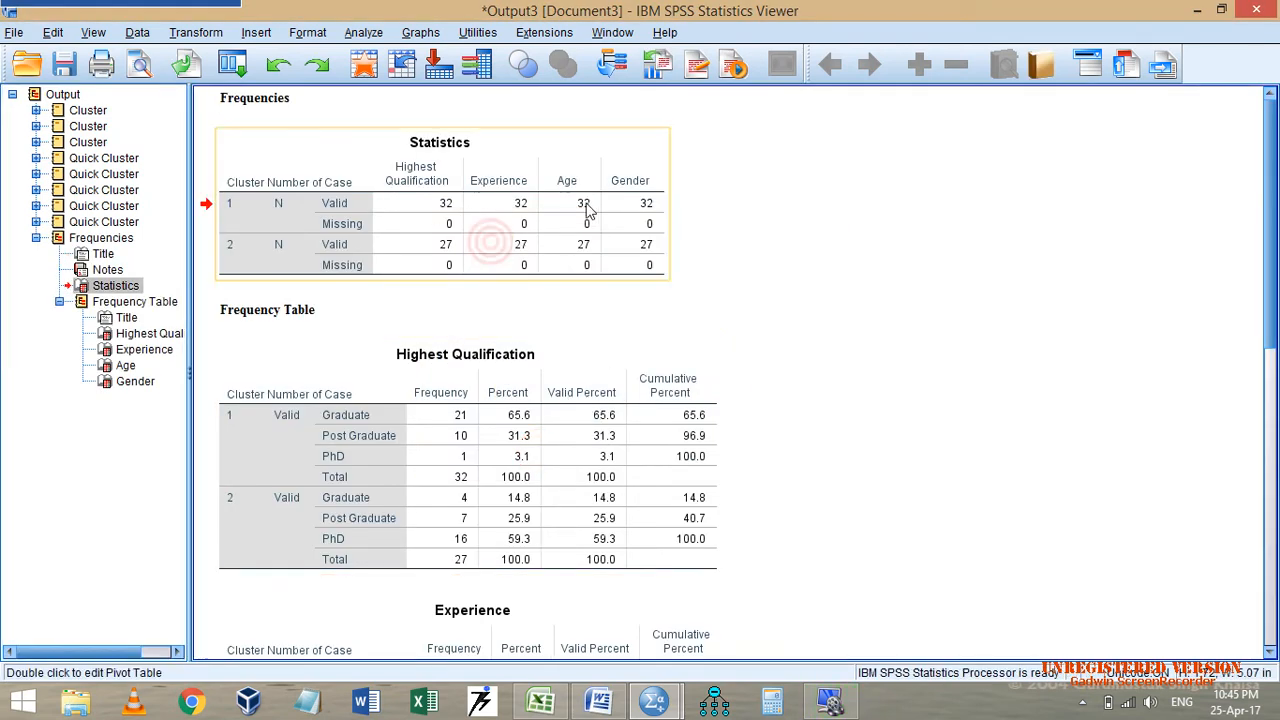
pyautogui.doubleClick(82, 286)
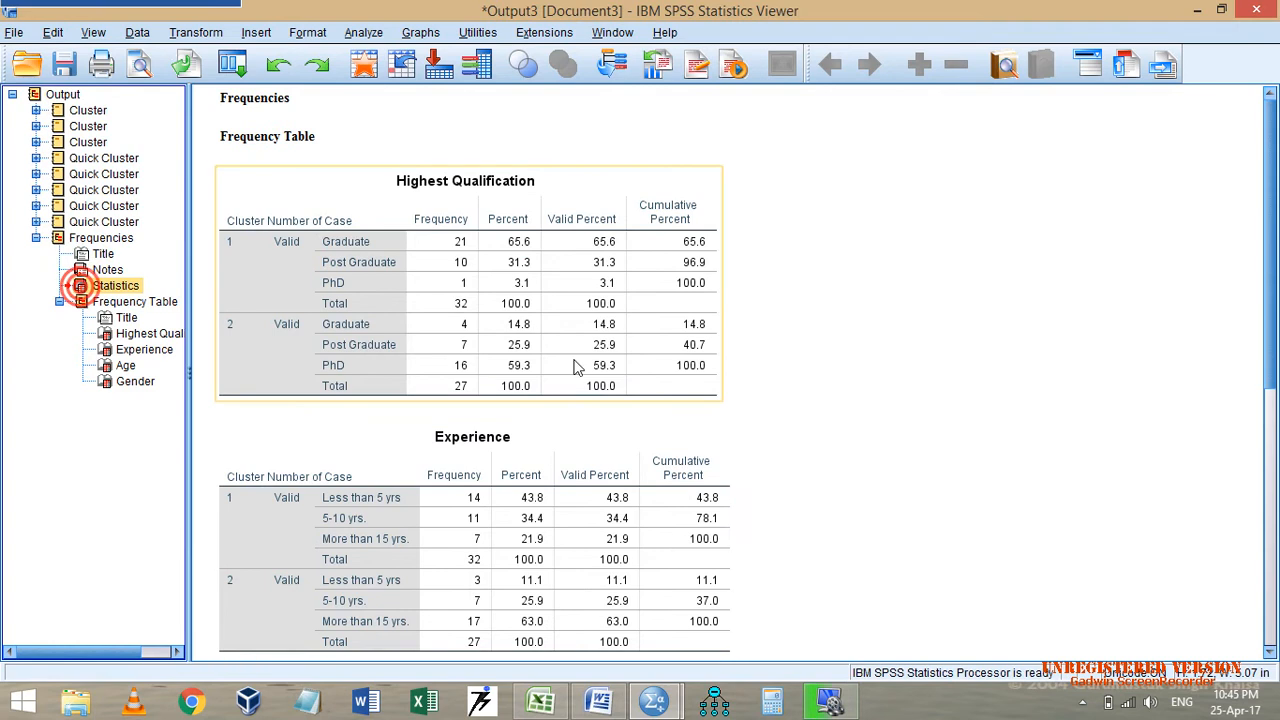
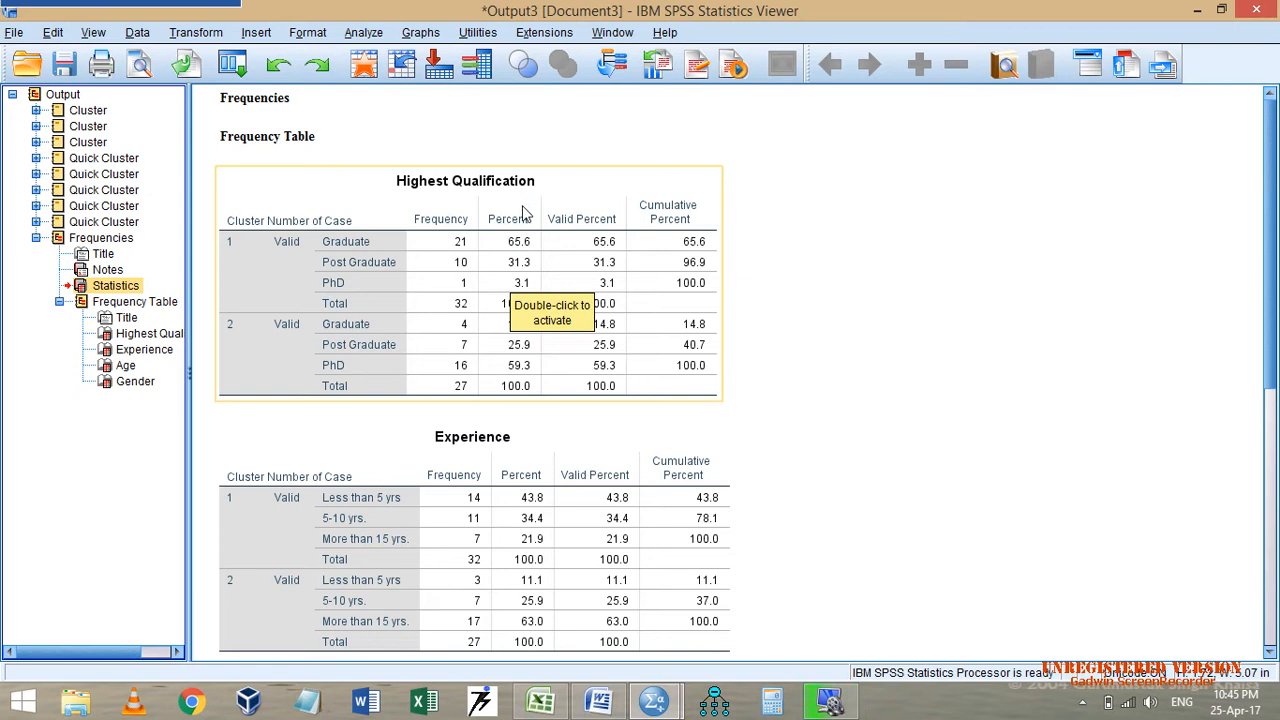
# Pivot the Highest Qualification table, moving Statistics to the layer and Highest Qualification to the columns.
pyautogui.doubleClick(565, 190)
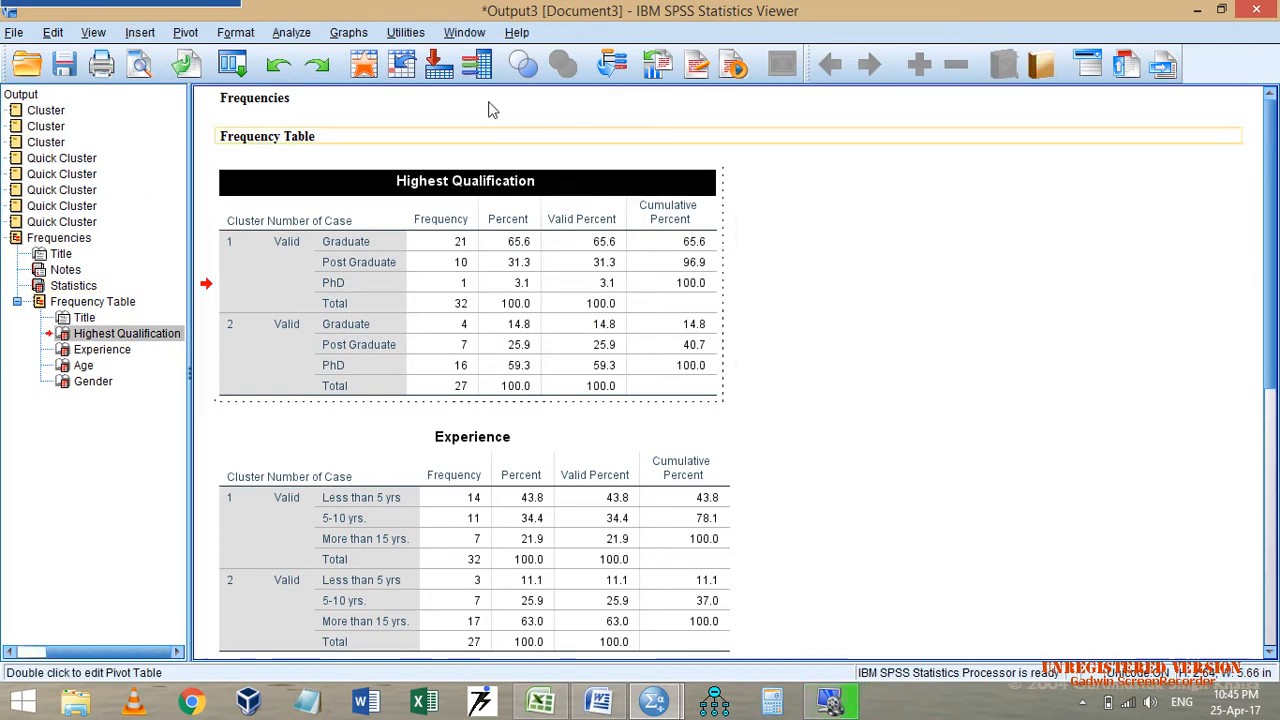
pyautogui.click(185, 32)
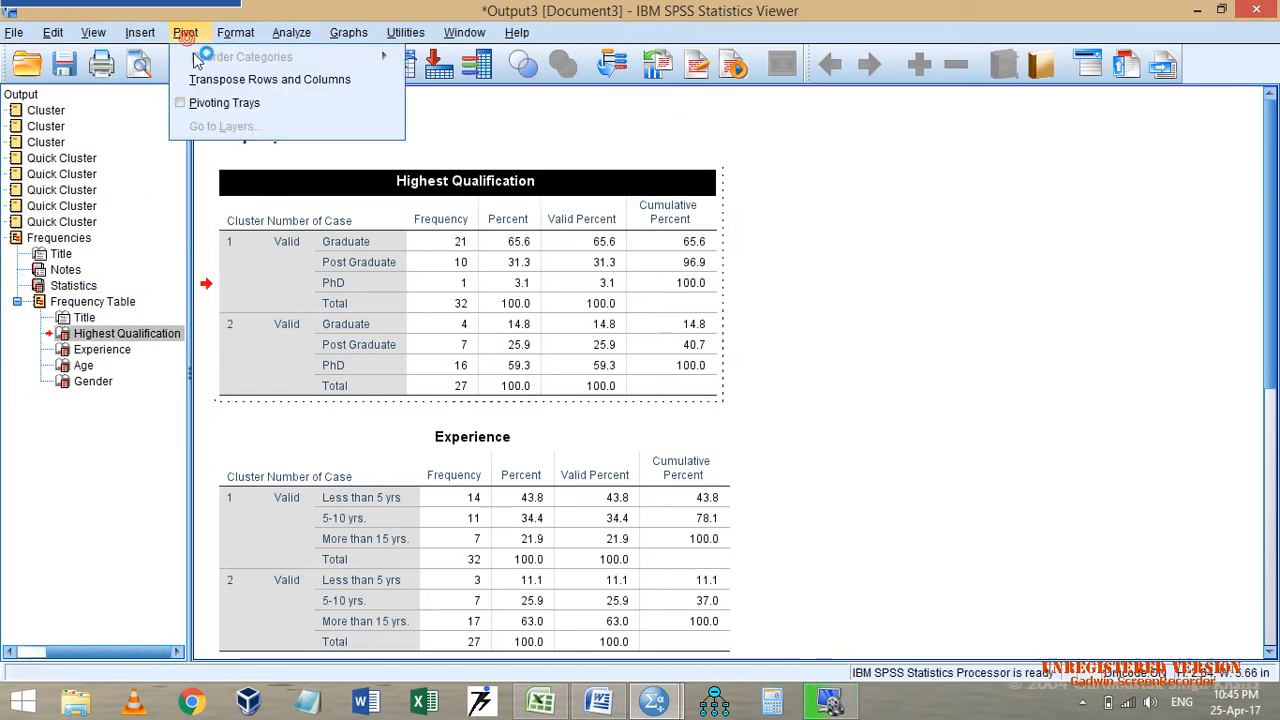
pyautogui.click(255, 101)
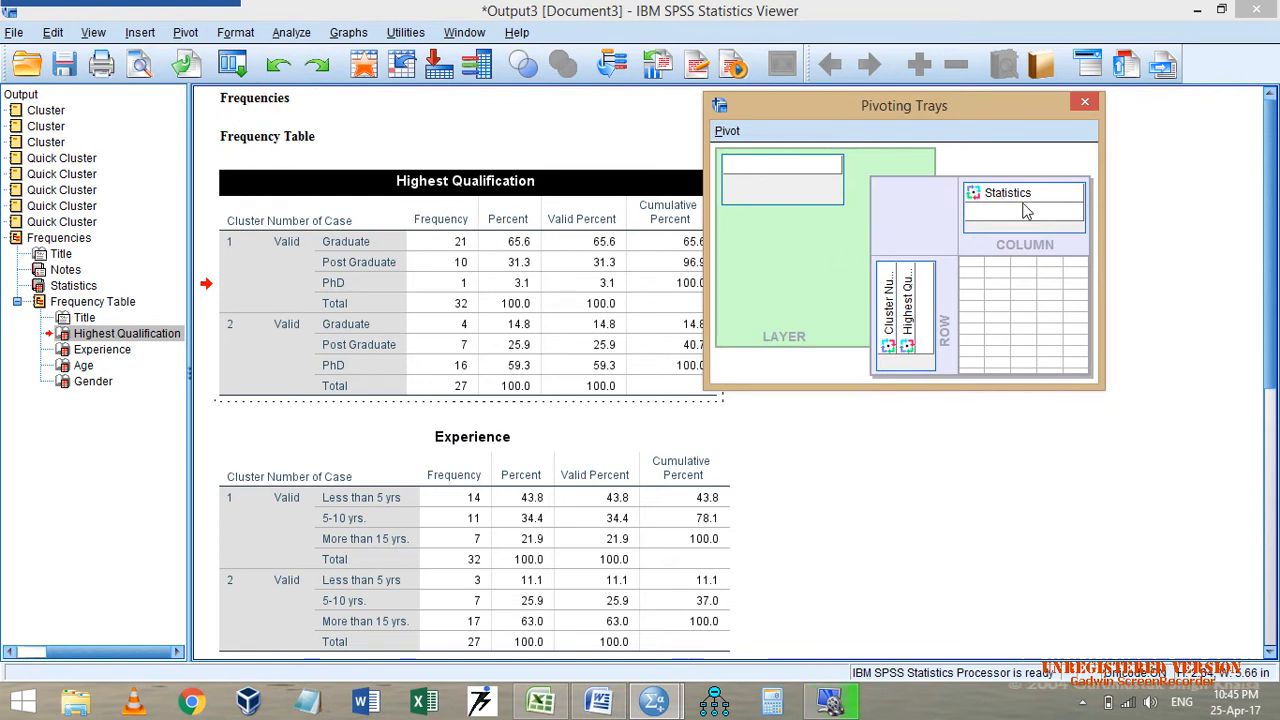
pyautogui.moveTo(1016, 200); pyautogui.dragTo(821, 262)
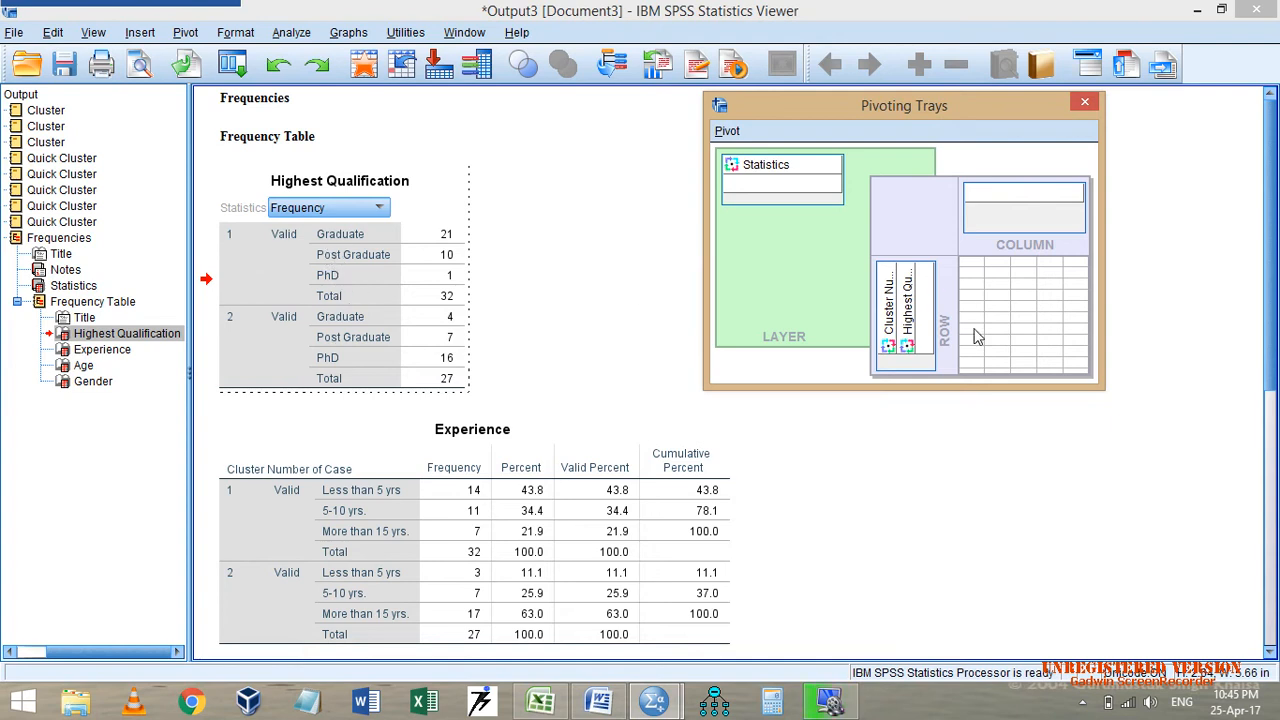
pyautogui.moveTo(906, 330); pyautogui.dragTo(1010, 248)
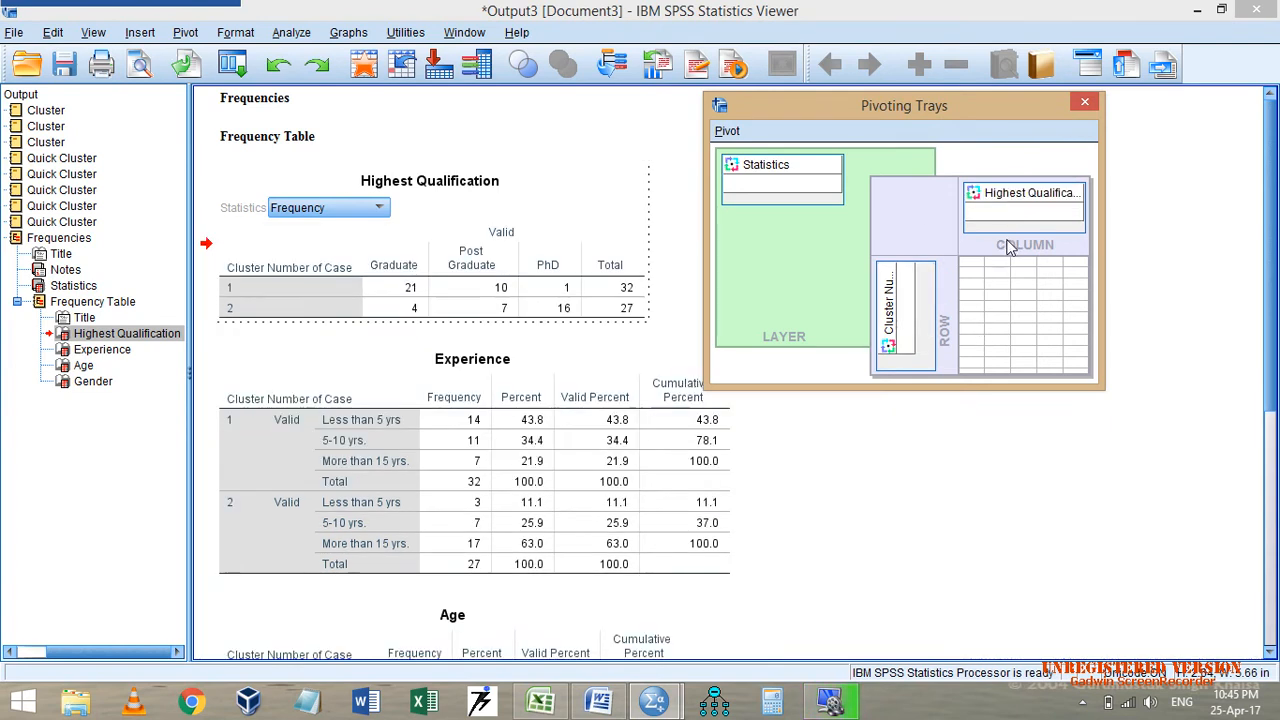
# Show the Percent statistic in the Highest Qualification table, close its pivoting trays and leave table editing.
pyautogui.click(329, 207)
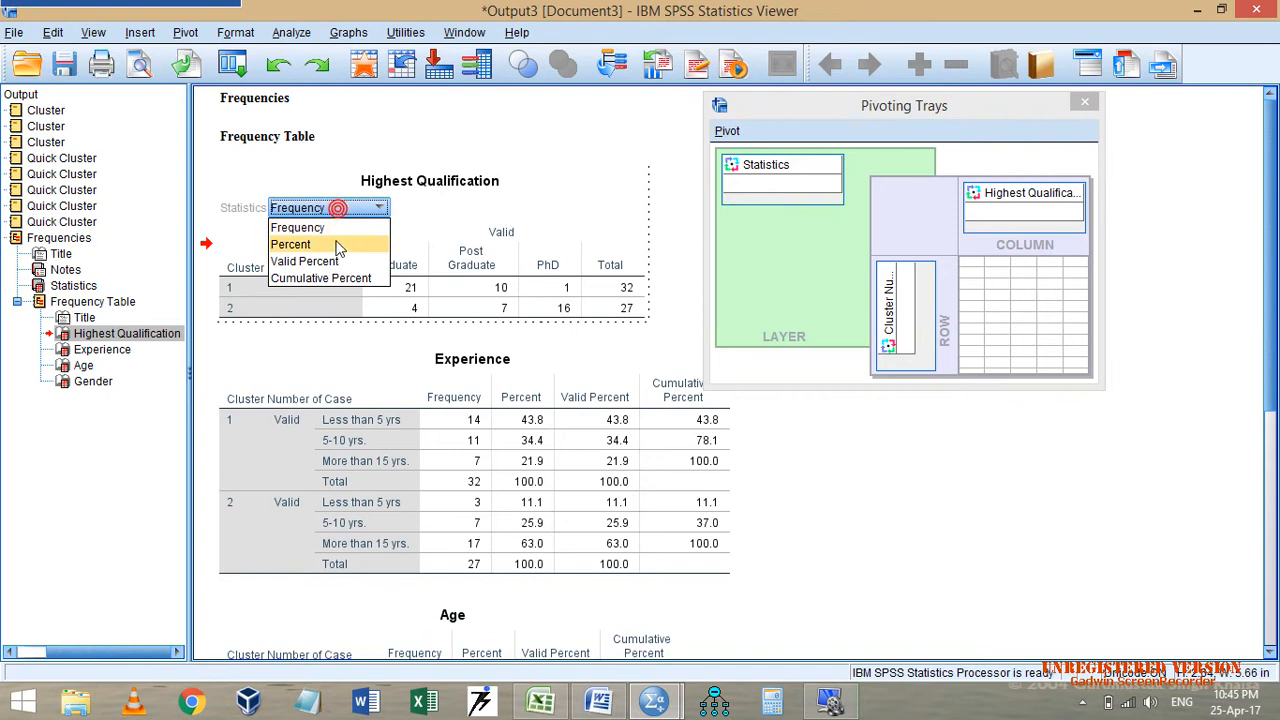
pyautogui.click(336, 246)
pyautogui.click(329, 207)
pyautogui.click(338, 260)
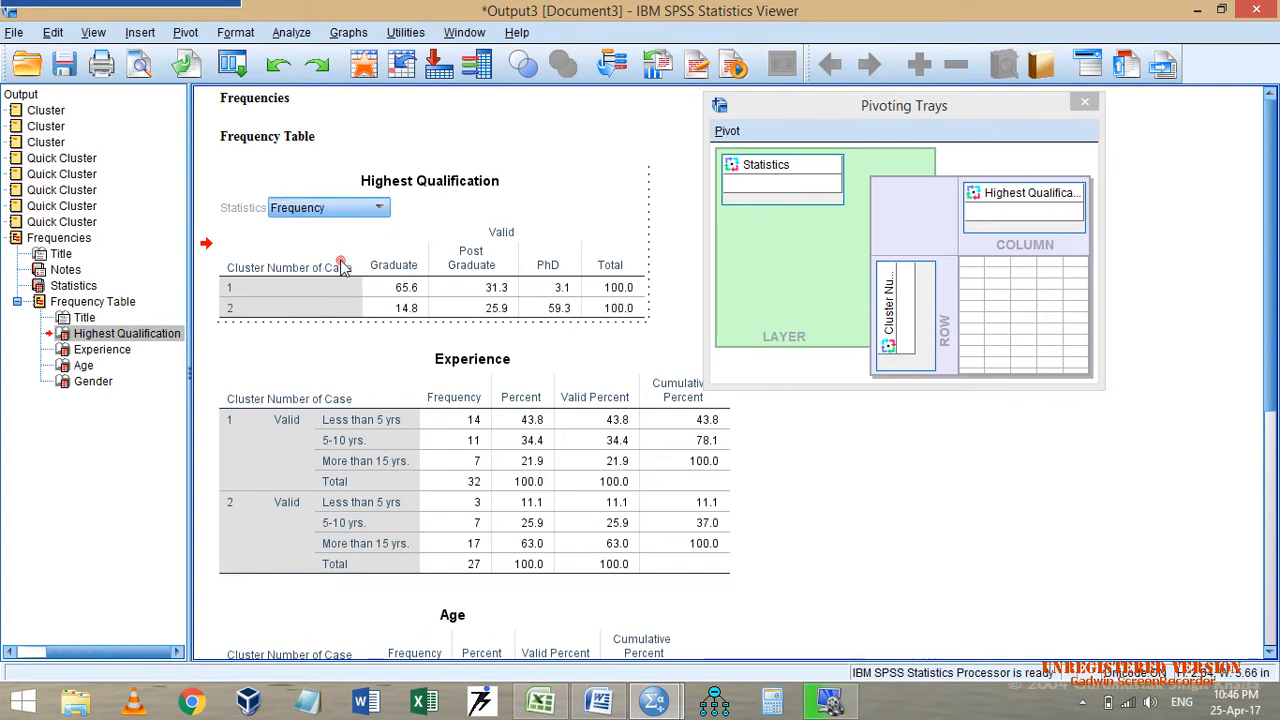
pyautogui.click(343, 207)
pyautogui.click(340, 235)
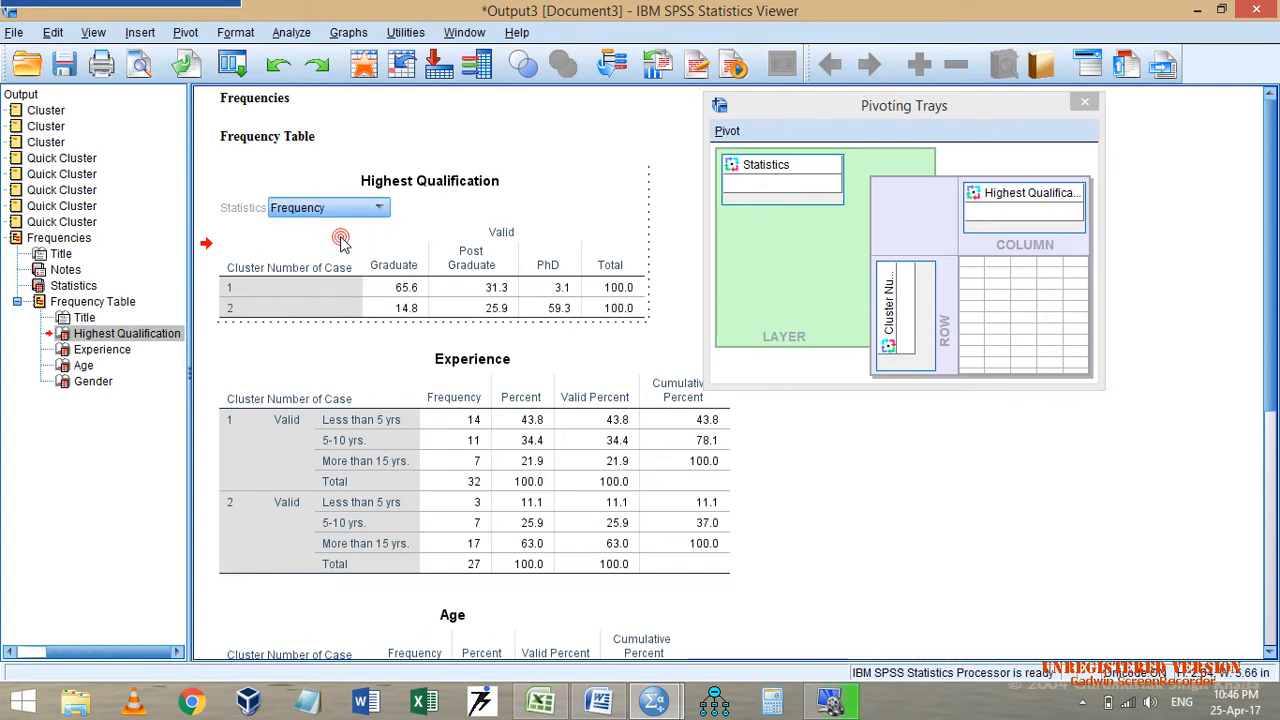
pyautogui.click(480, 432)
pyautogui.click(1088, 105)
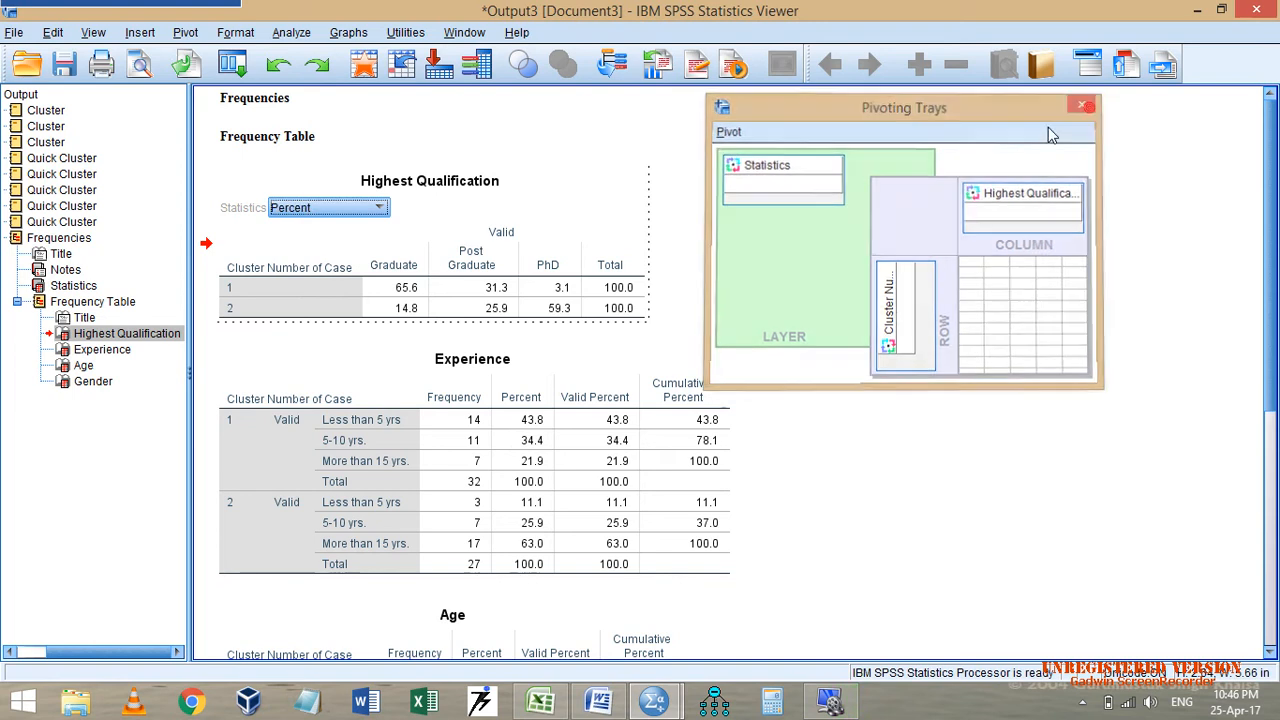
pyautogui.click(955, 376)
pyautogui.click(586, 287)
# Pivot the Experience table with Statistics in the layer and Experience in the columns, and show the Percent statistic.
pyautogui.click(620, 400)
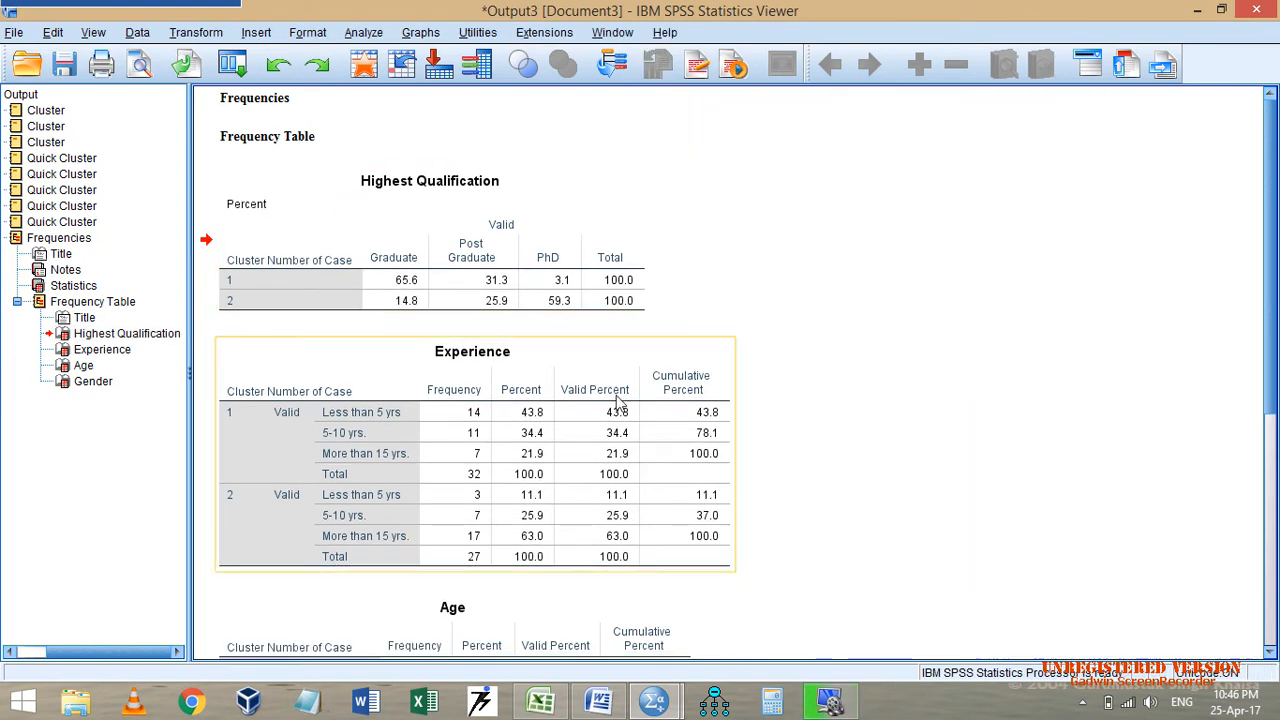
pyautogui.doubleClick(546, 380)
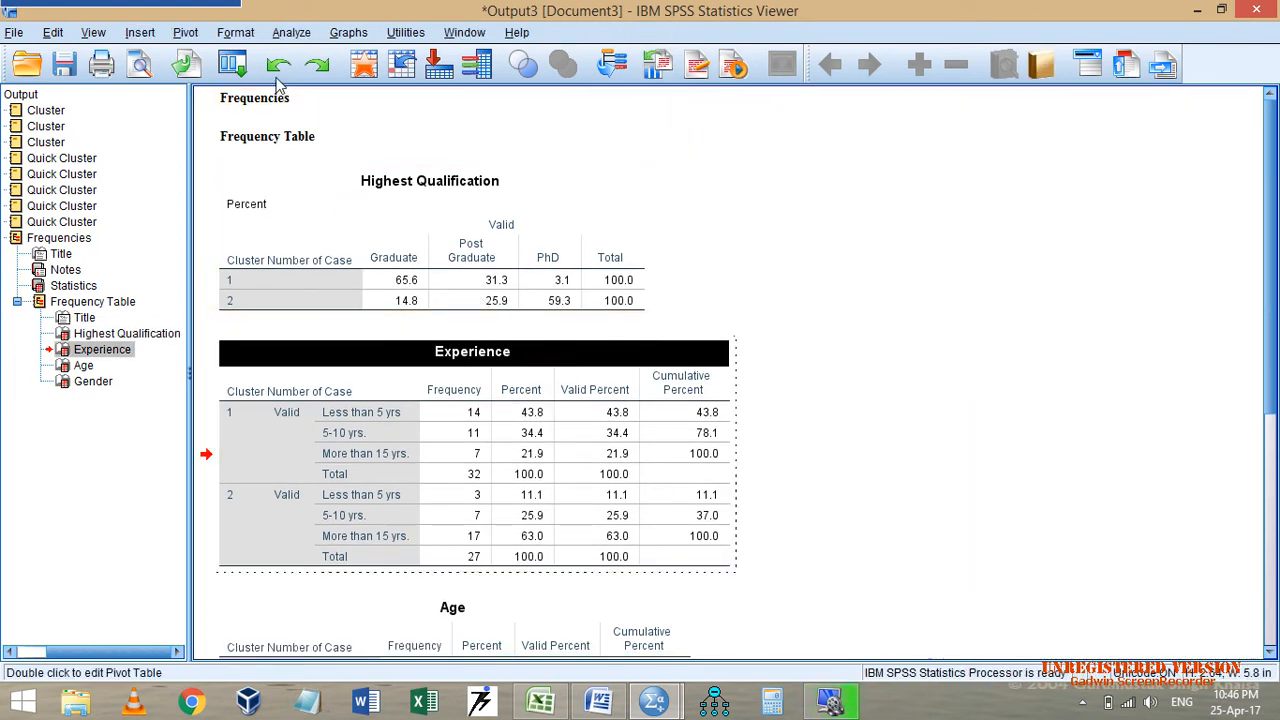
pyautogui.click(178, 36)
pyautogui.click(226, 102)
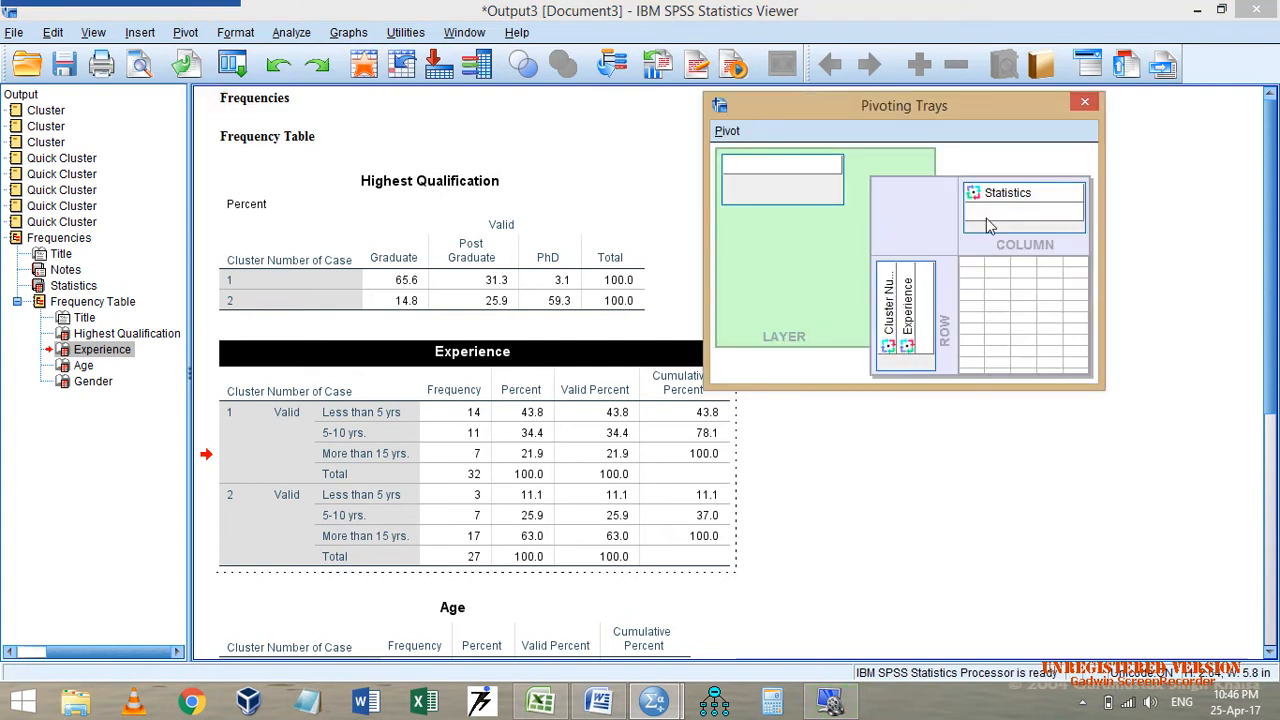
pyautogui.moveTo(985, 198); pyautogui.dragTo(782, 170)
pyautogui.moveTo(906, 305); pyautogui.dragTo(993, 205)
pyautogui.click(350, 390)
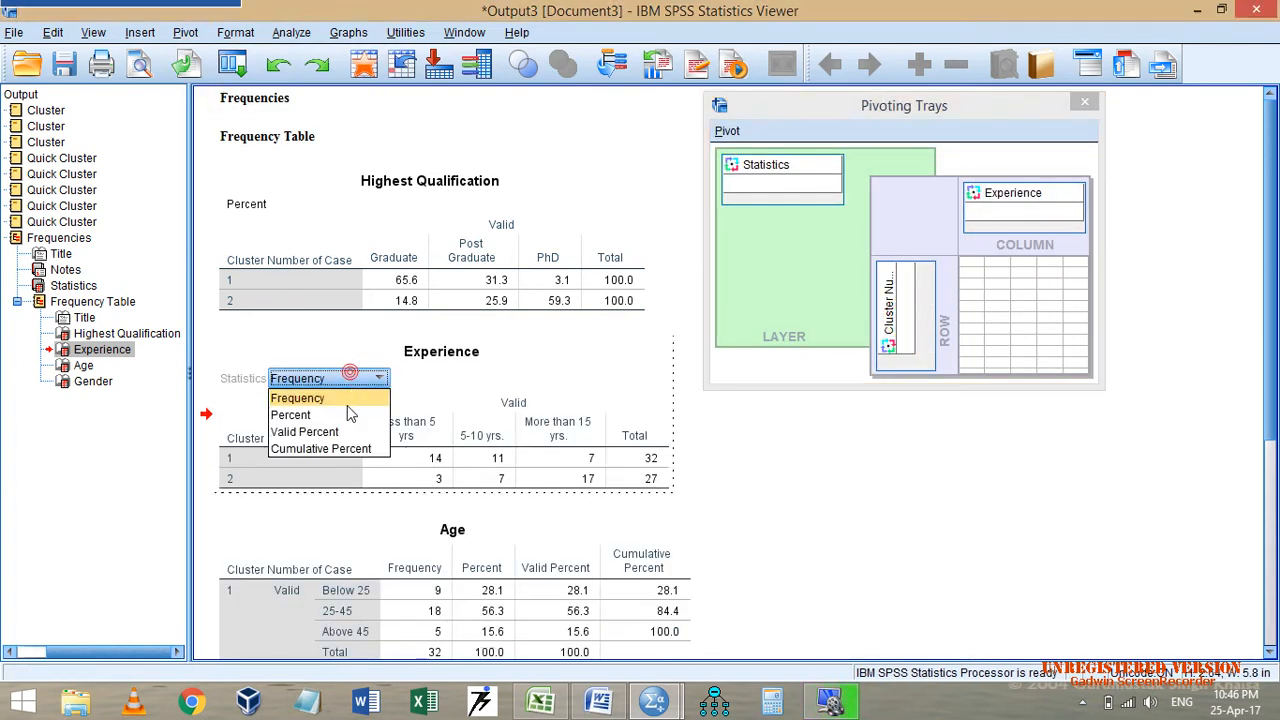
pyautogui.click(340, 406)
pyautogui.click(1087, 104)
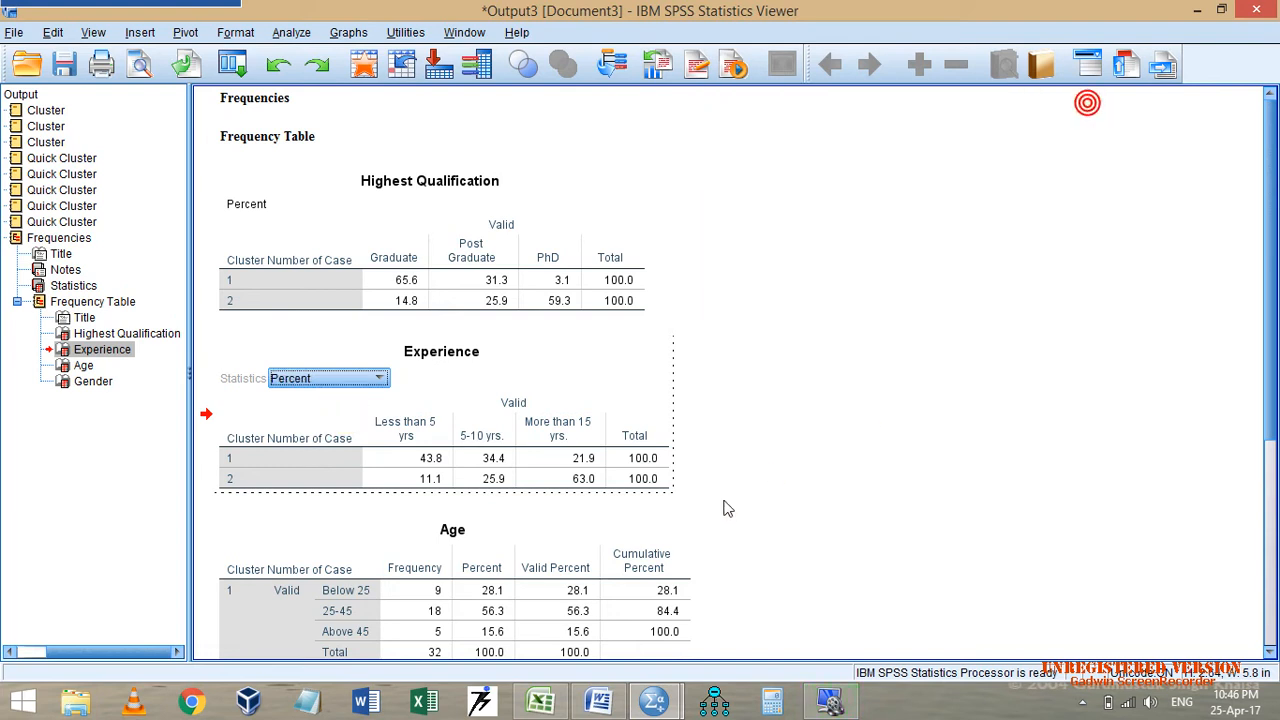
# Pivot the Age table with Statistics in the layer and Age in the columns, and show the Percent statistic.
pyautogui.click(571, 560)
pyautogui.scroll(-5, 569, 551)
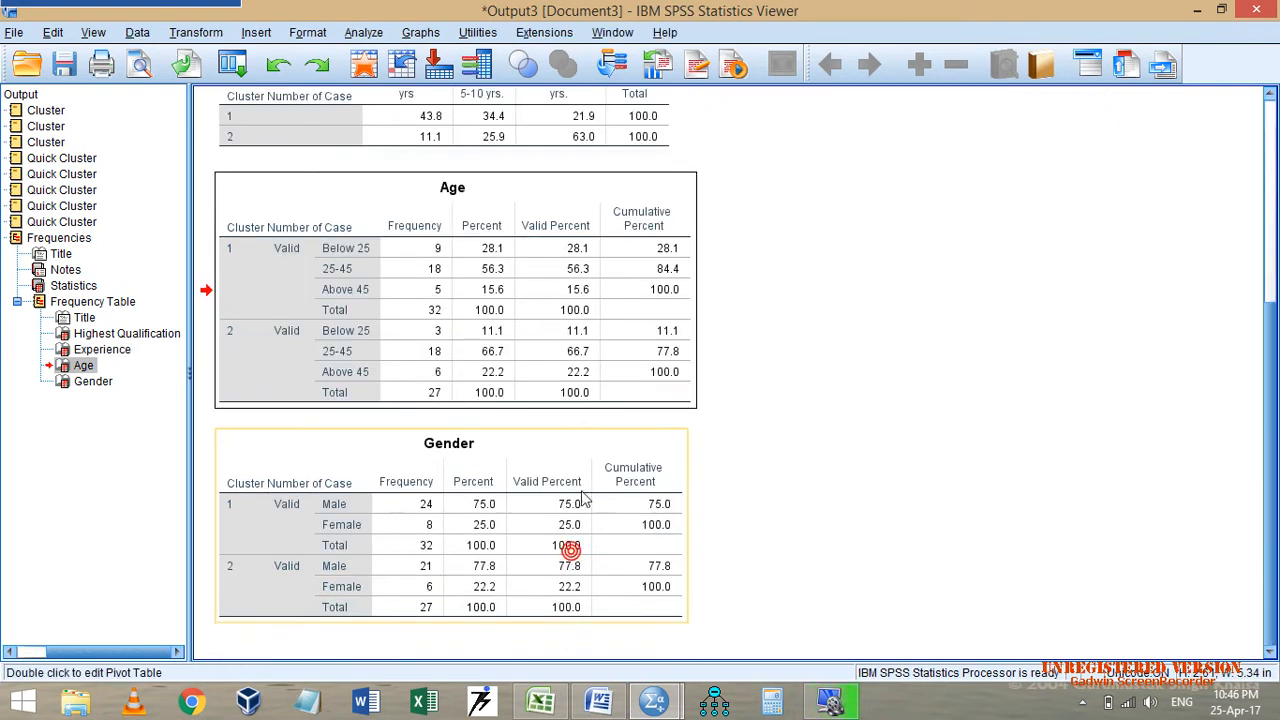
pyautogui.doubleClick(543, 247)
pyautogui.click(186, 38)
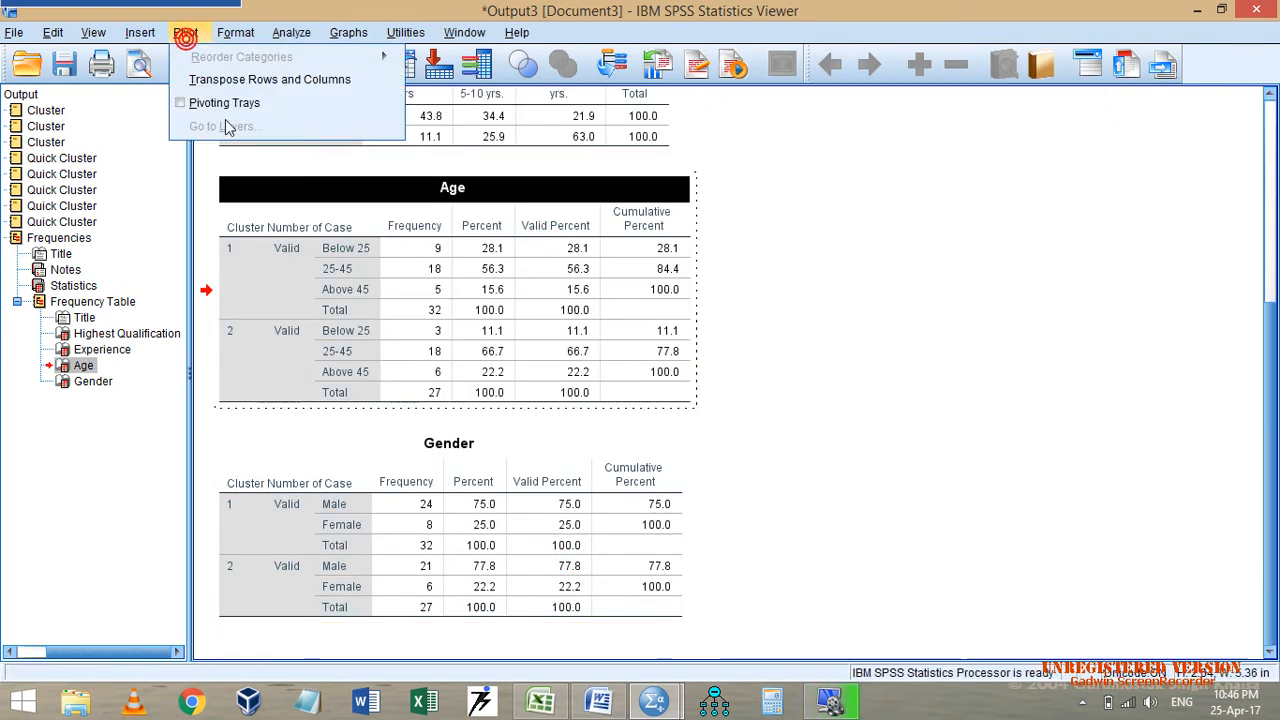
pyautogui.click(215, 100)
pyautogui.moveTo(988, 201); pyautogui.dragTo(790, 168)
pyautogui.moveTo(907, 335); pyautogui.dragTo(993, 200)
pyautogui.click(333, 305)
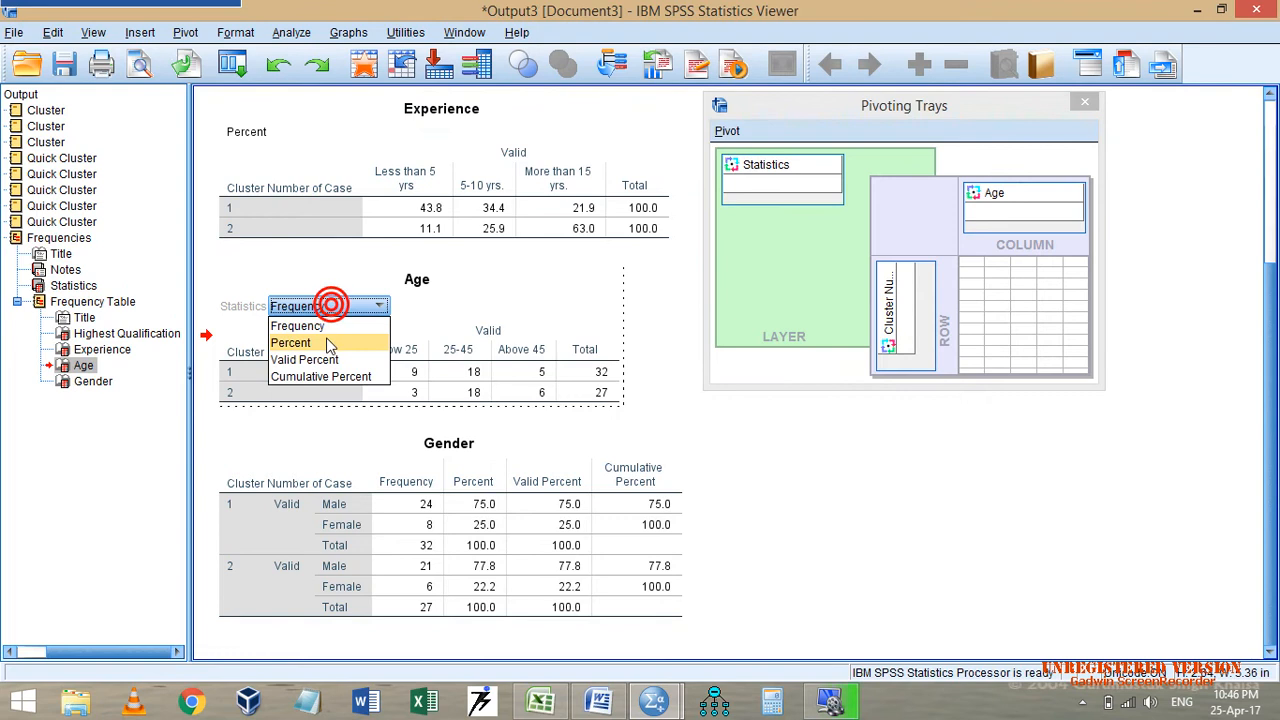
pyautogui.click(328, 340)
pyautogui.click(807, 472)
# Pivot the Gender table with Statistics in the layer and Gender in the columns, and show the Percent statistic.
pyautogui.doubleClick(632, 478)
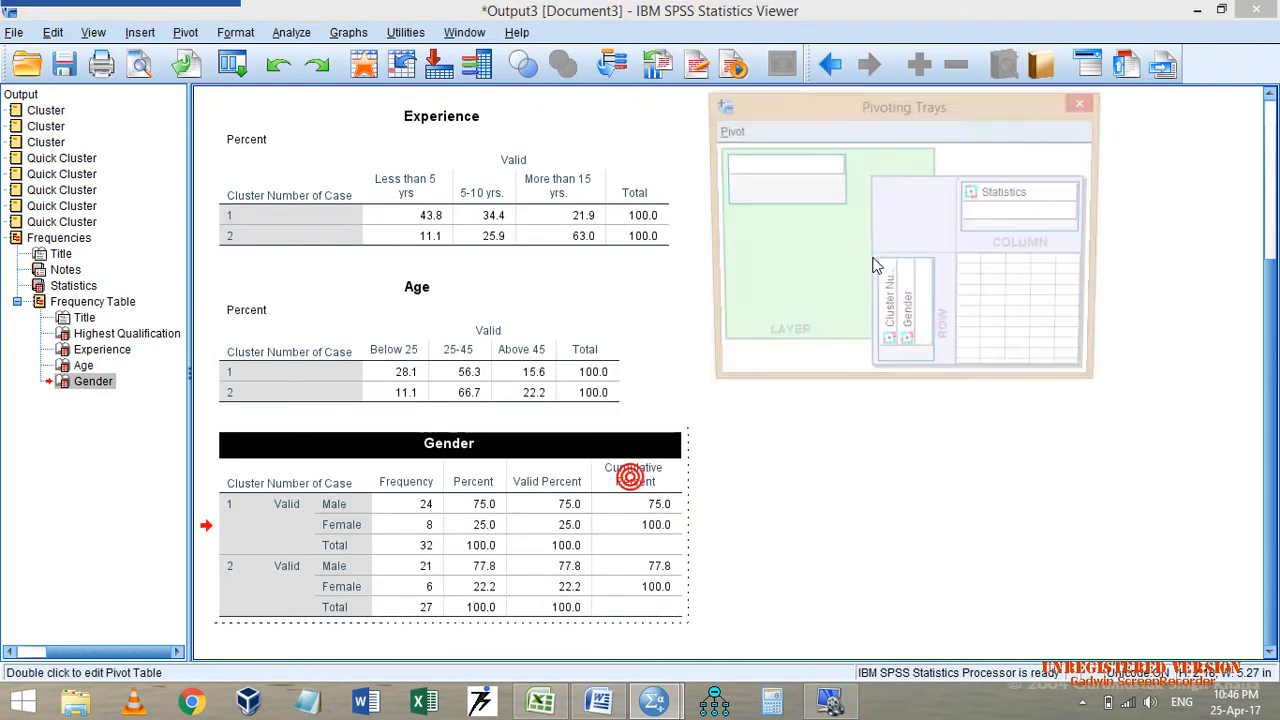
pyautogui.moveTo(984, 207); pyautogui.dragTo(785, 165)
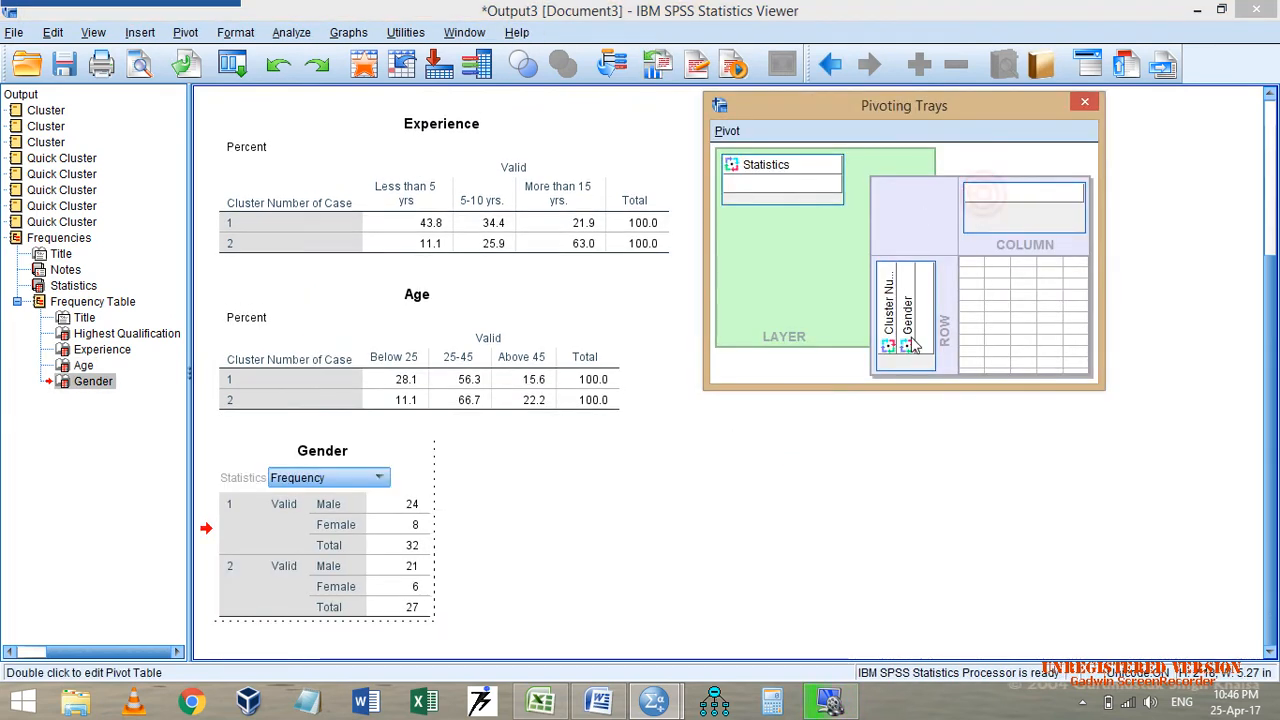
pyautogui.moveTo(908, 330); pyautogui.dragTo(987, 203)
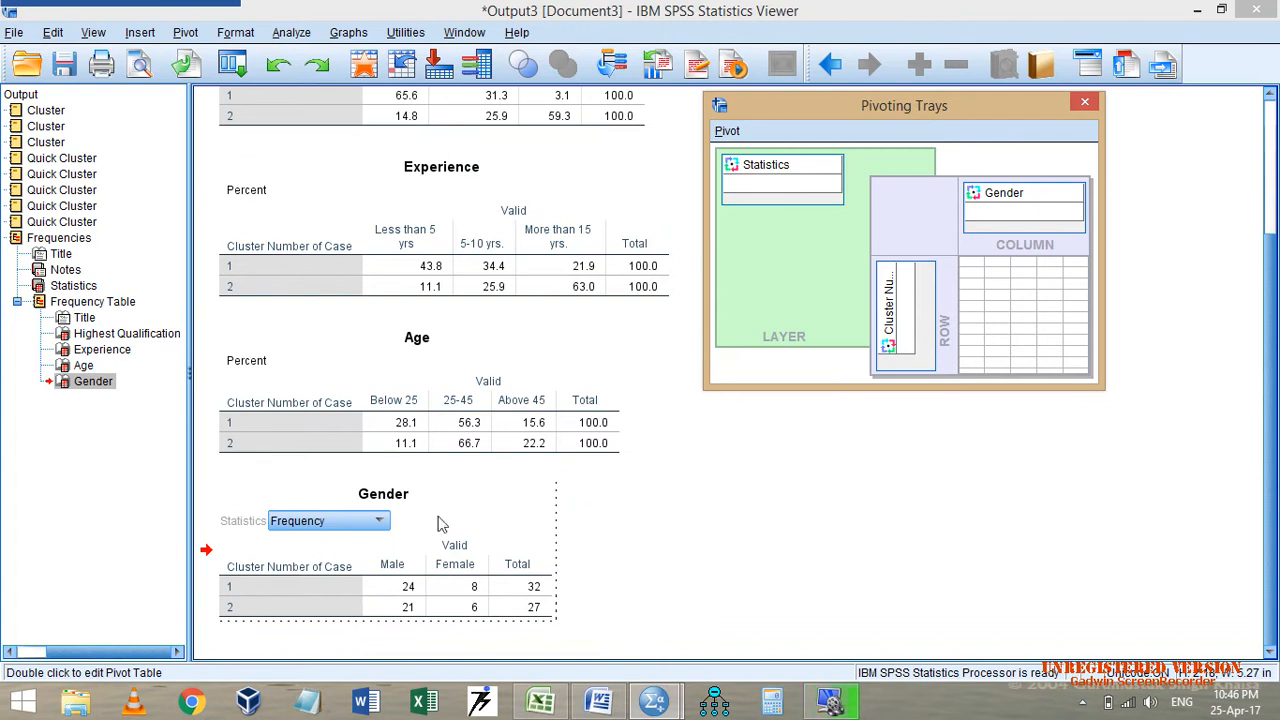
pyautogui.click(378, 521)
pyautogui.click(352, 540)
pyautogui.click(350, 523)
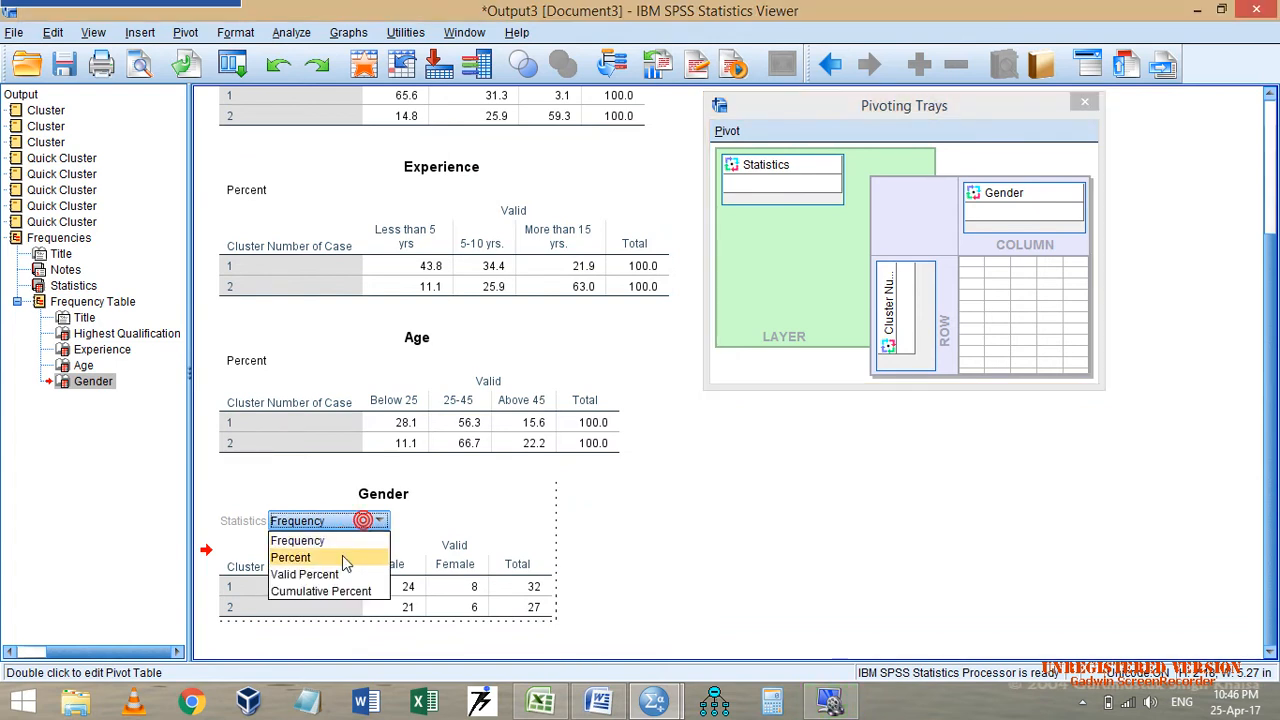
pyautogui.click(343, 557)
pyautogui.click(913, 540)
# Copy both cluster rows of the Highest Qualification table with their Graduate, Post Graduate and PhD percentages, leaving out the Total column.
pyautogui.scroll(3, 834, 354)
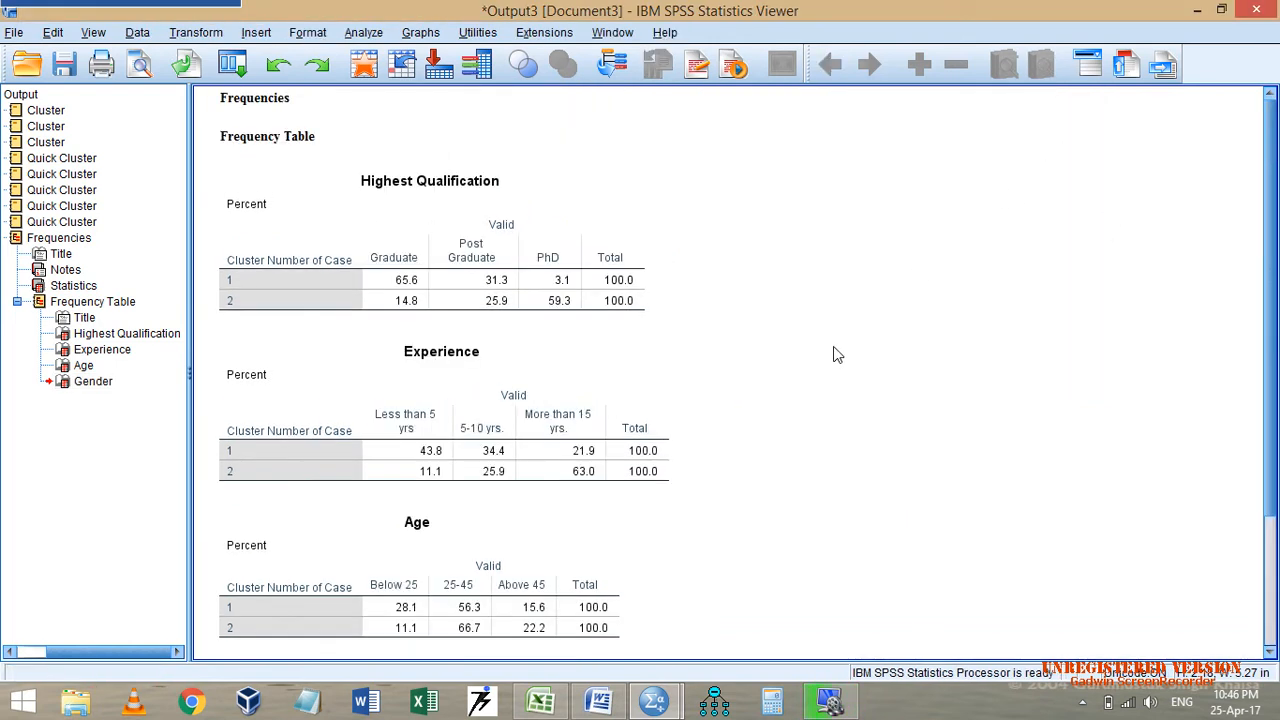
pyautogui.click(467, 277)
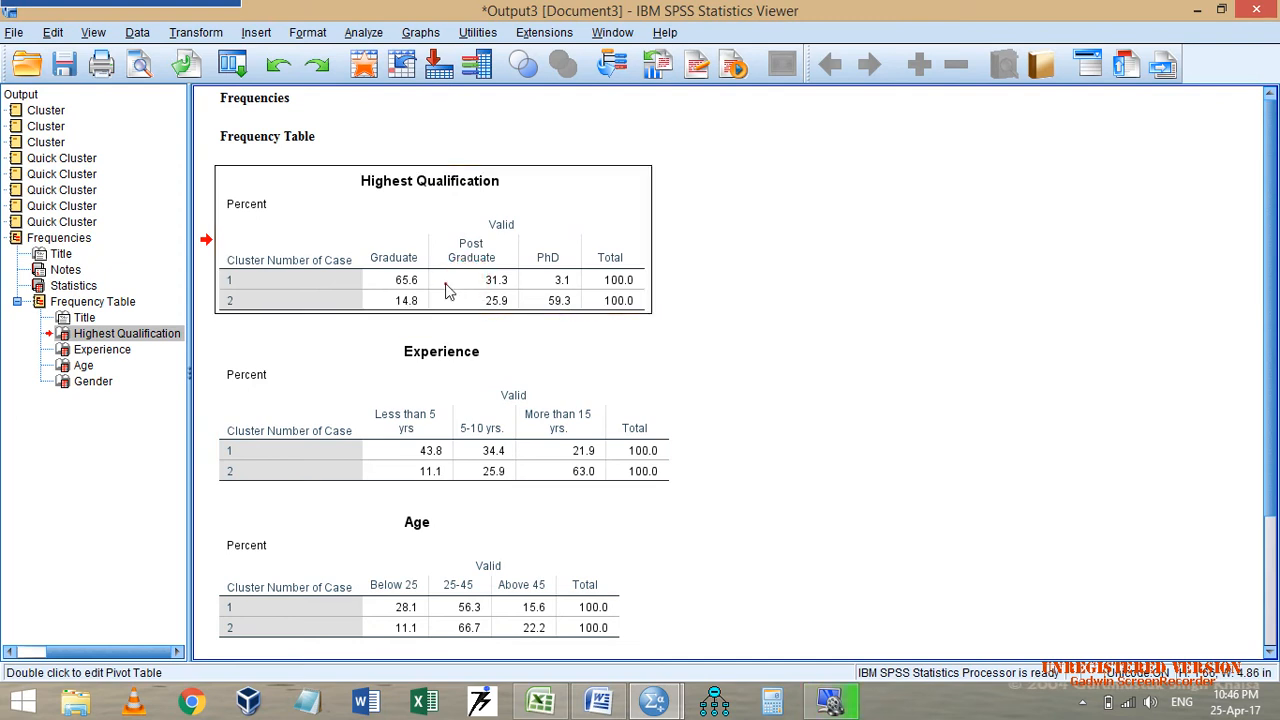
pyautogui.doubleClick(446, 288)
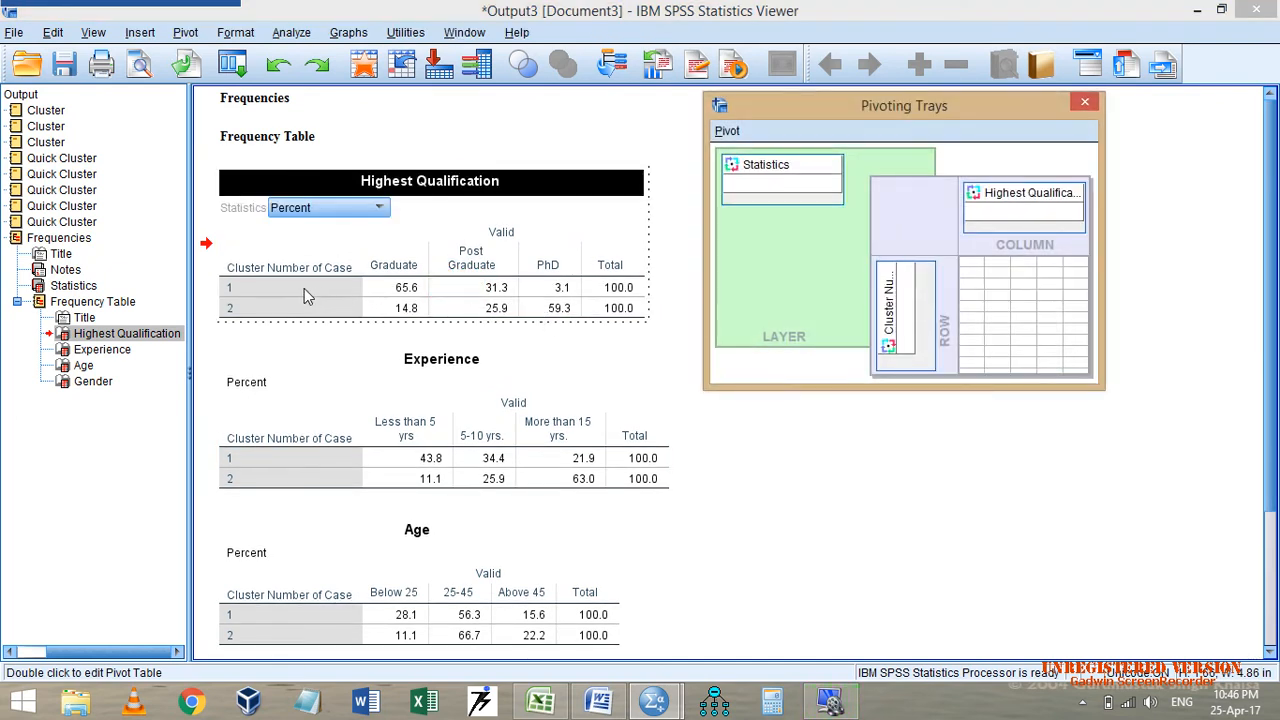
pyautogui.moveTo(304, 288); pyautogui.dragTo(576, 311)
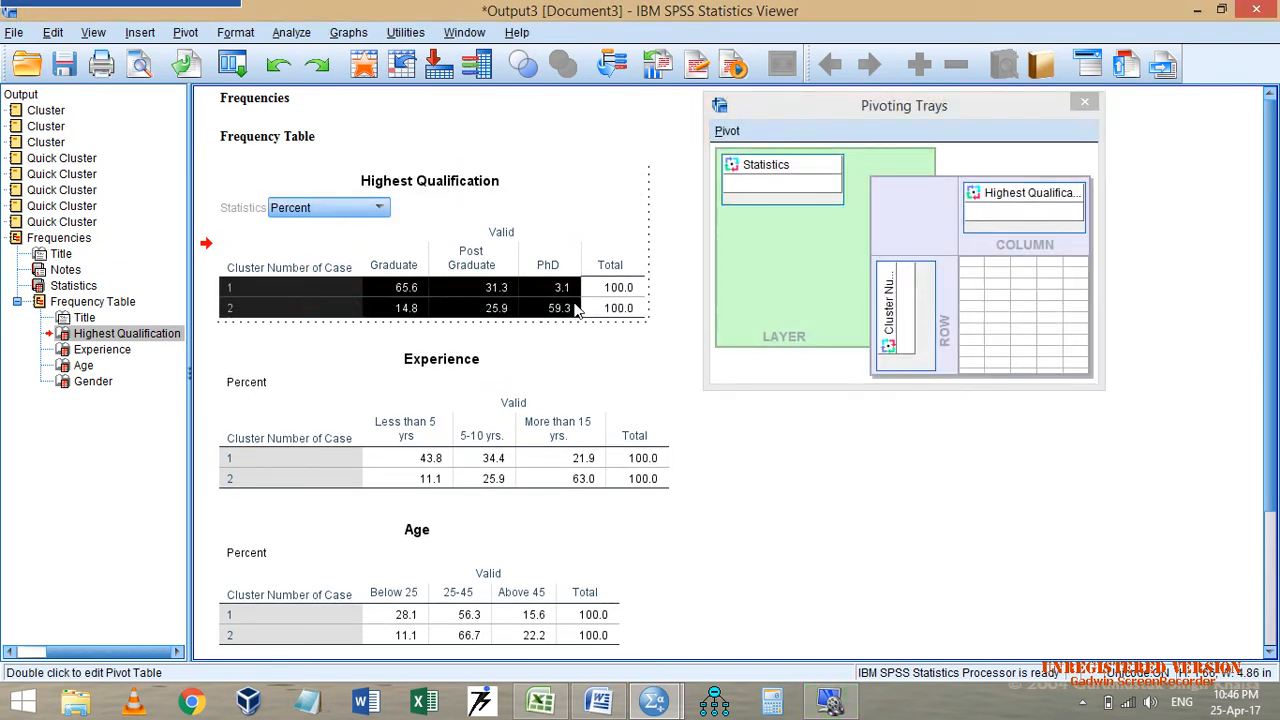
pyautogui.rightClick(552, 302)
pyautogui.click(596, 331)
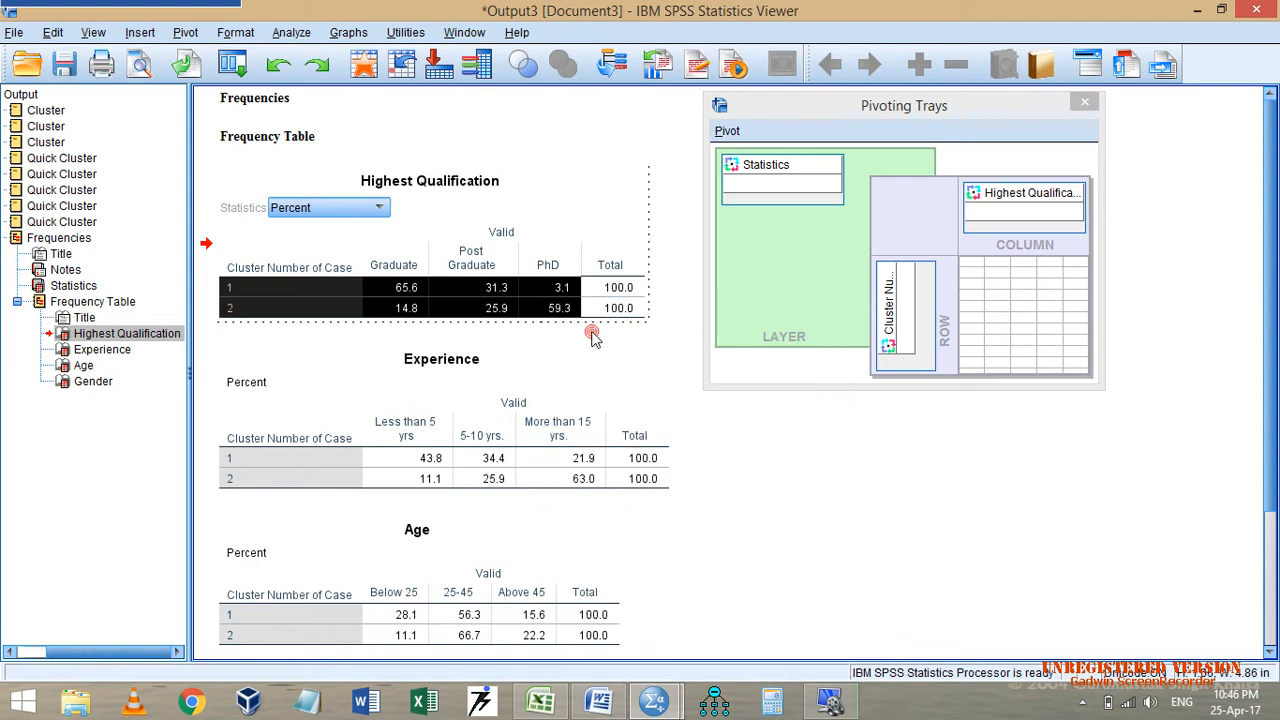
# Switch to the Excel workbook Book1 and paste the copied cluster rows from cell A36, leaving row 35 blank beneath the statements.
pyautogui.click(541, 703)
pyautogui.scroll(-7, 546, 532)
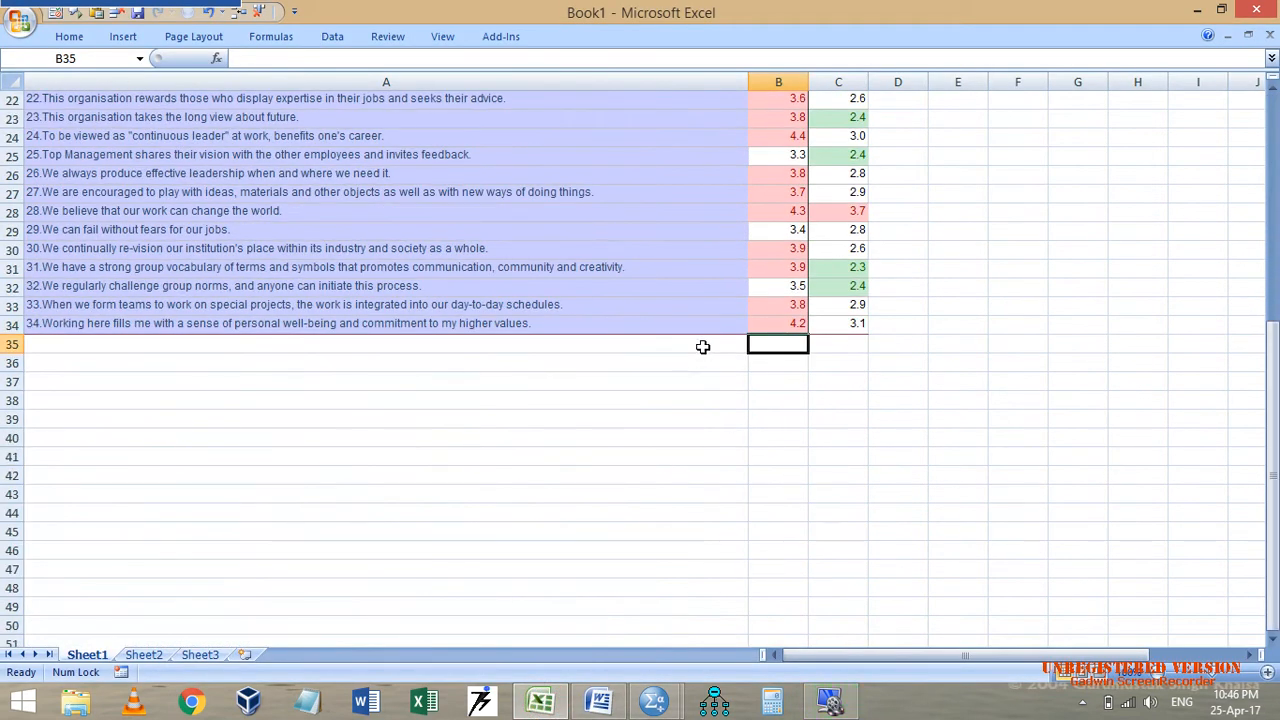
pyautogui.click(703, 347)
pyautogui.rightClick(700, 346)
pyautogui.click(777, 401)
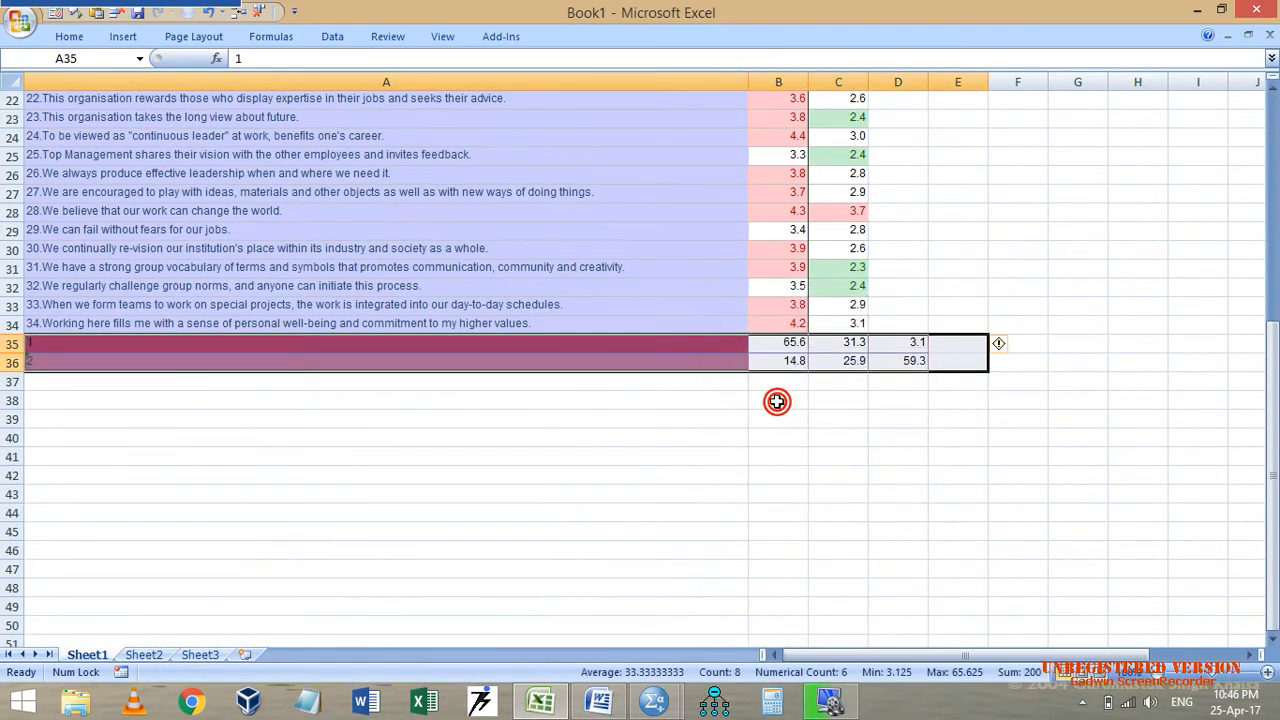
pyautogui.hotkey('ctrl', 'z')
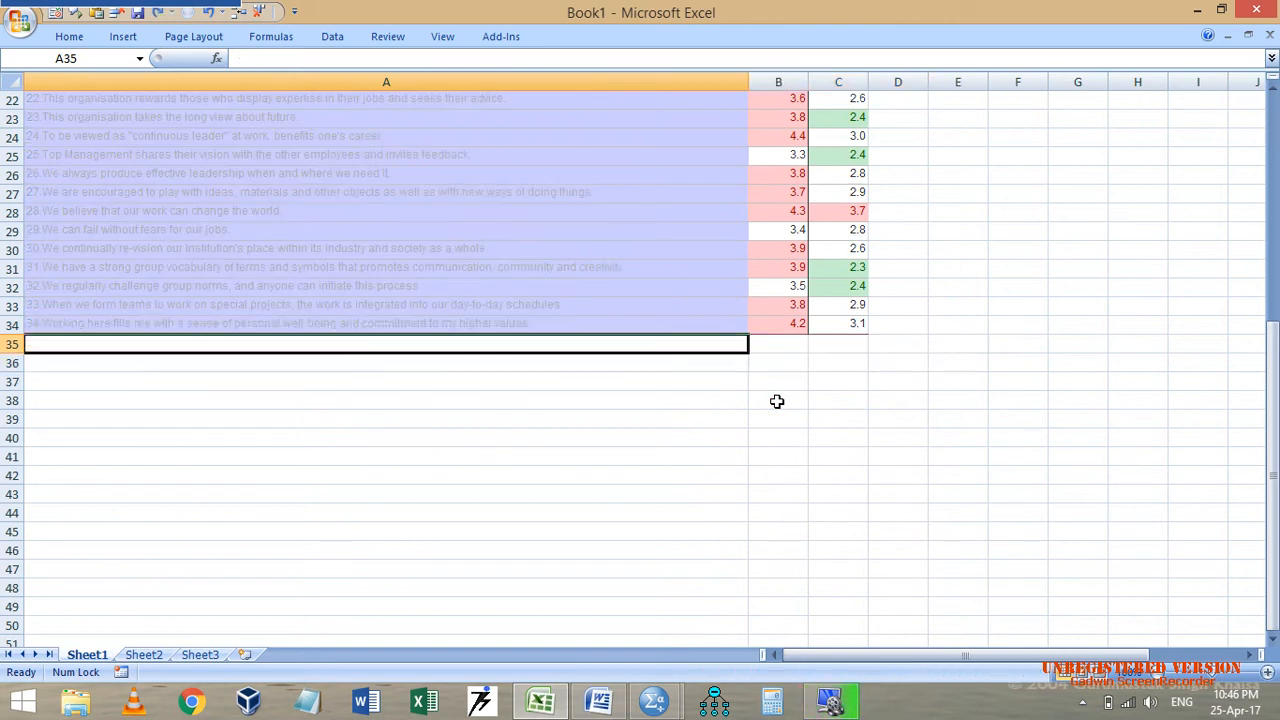
pyautogui.press('Down')
pyautogui.hotkey('ctrl', 'v')
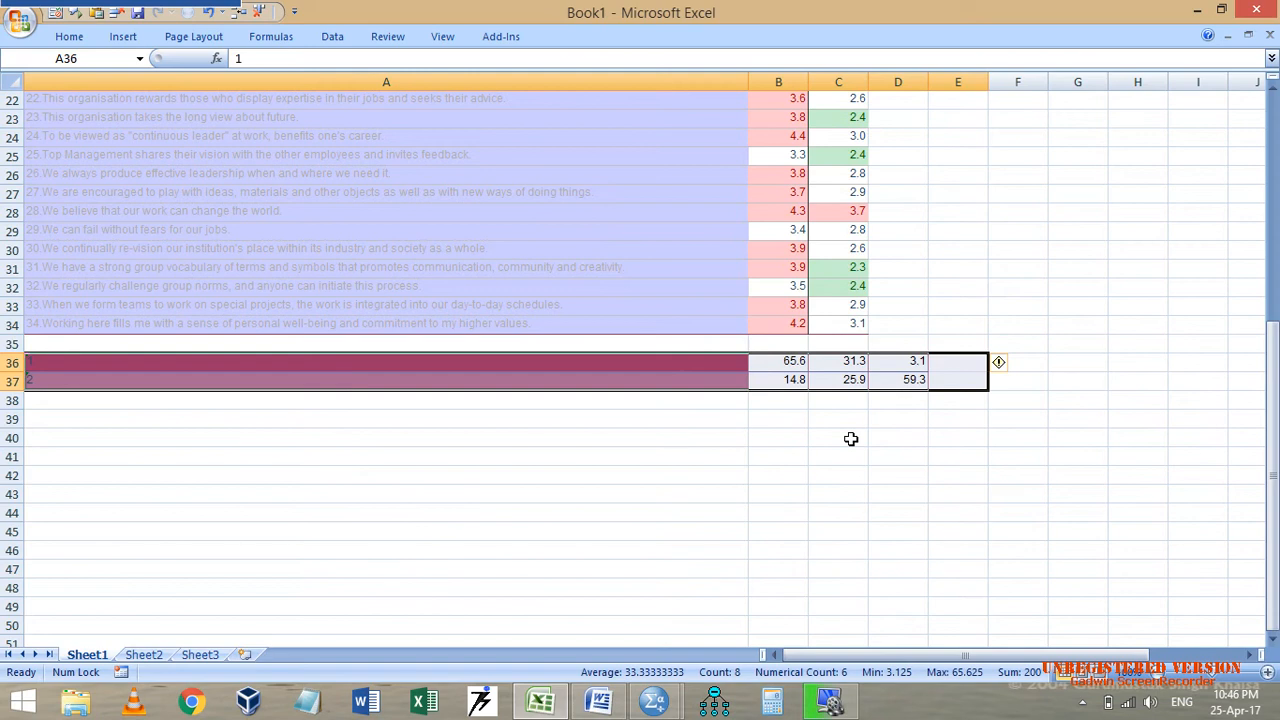
# Switch back to the SPSS output, close the pivoting trays and leave editing of the Highest Qualification table.
pyautogui.hotkey('alt', 'Tab')
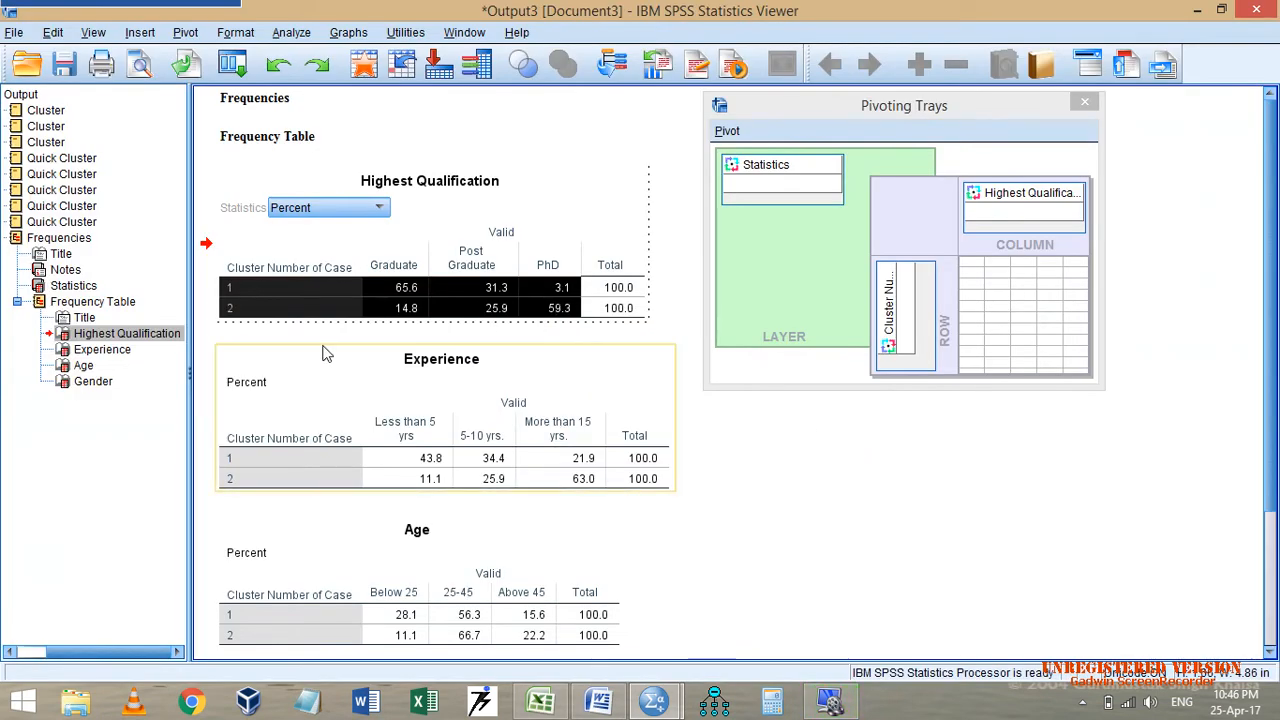
pyautogui.click(1086, 101)
pyautogui.click(801, 291)
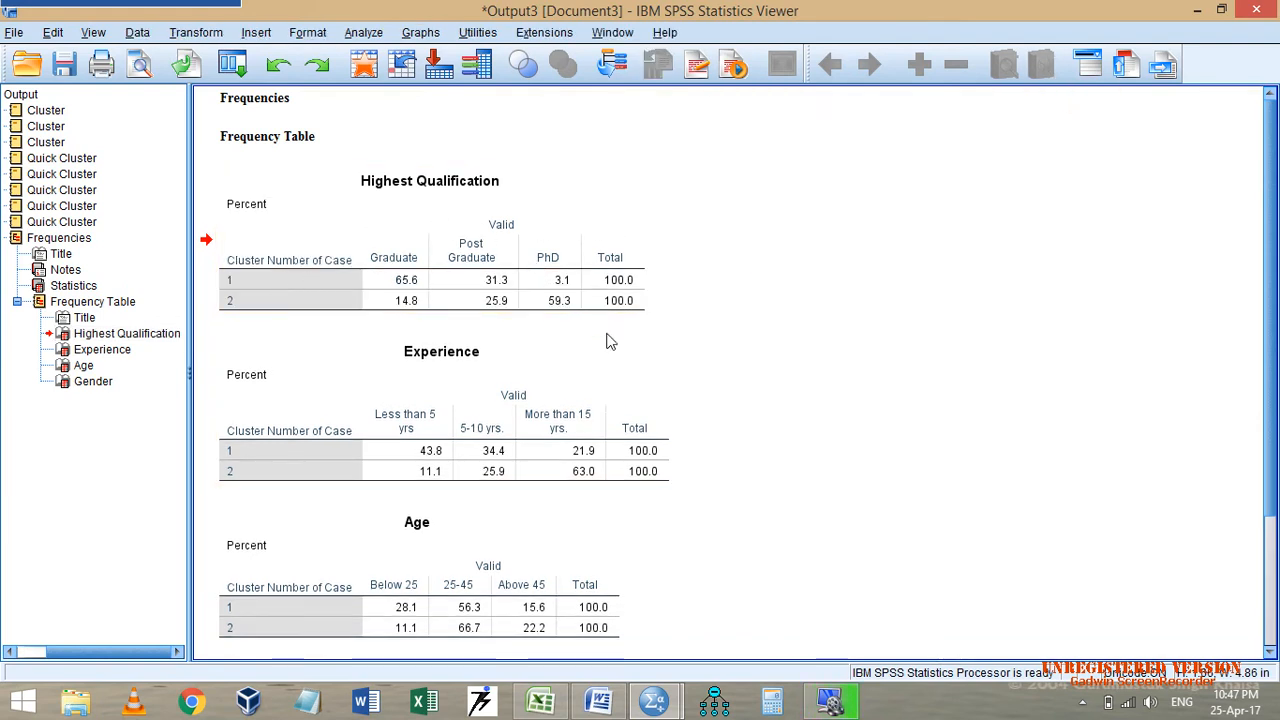
pyautogui.hotkey('alt', 'Tab')
pyautogui.hotkey('alt', 'Tab')
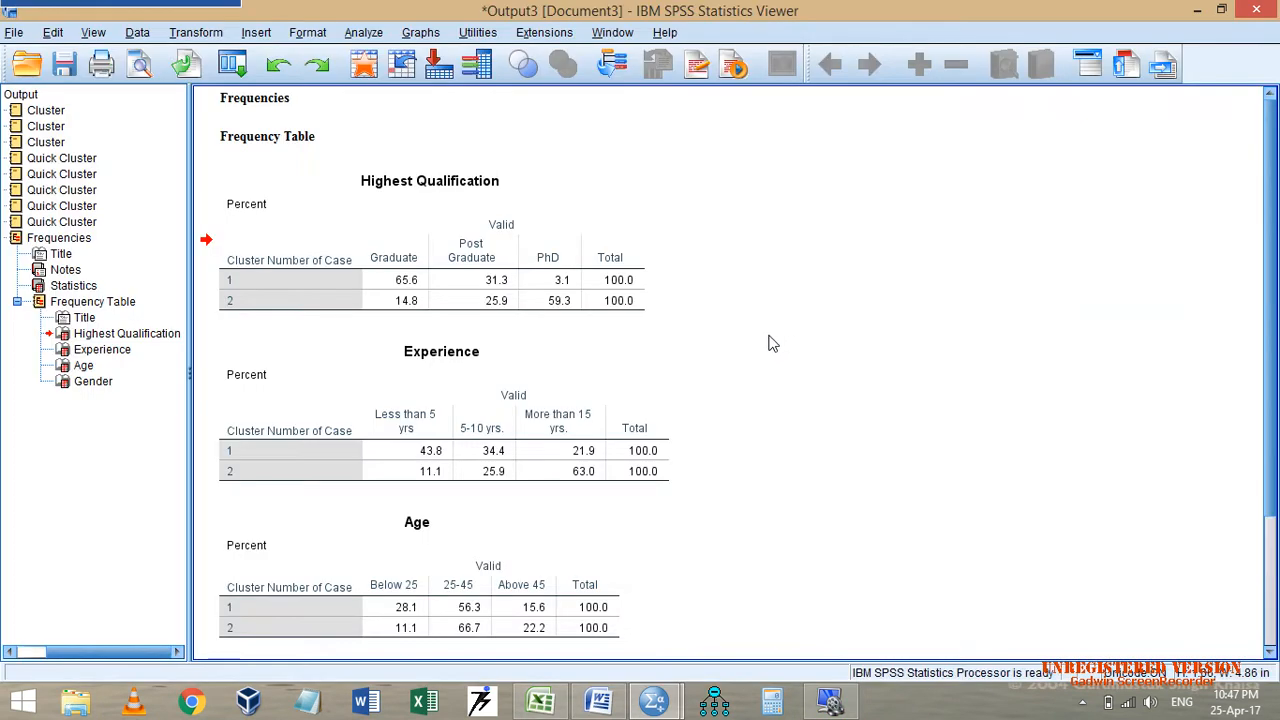
# Transpose the rows and columns of the Highest Qualification table so the clusters form the columns.
pyautogui.click(406, 265)
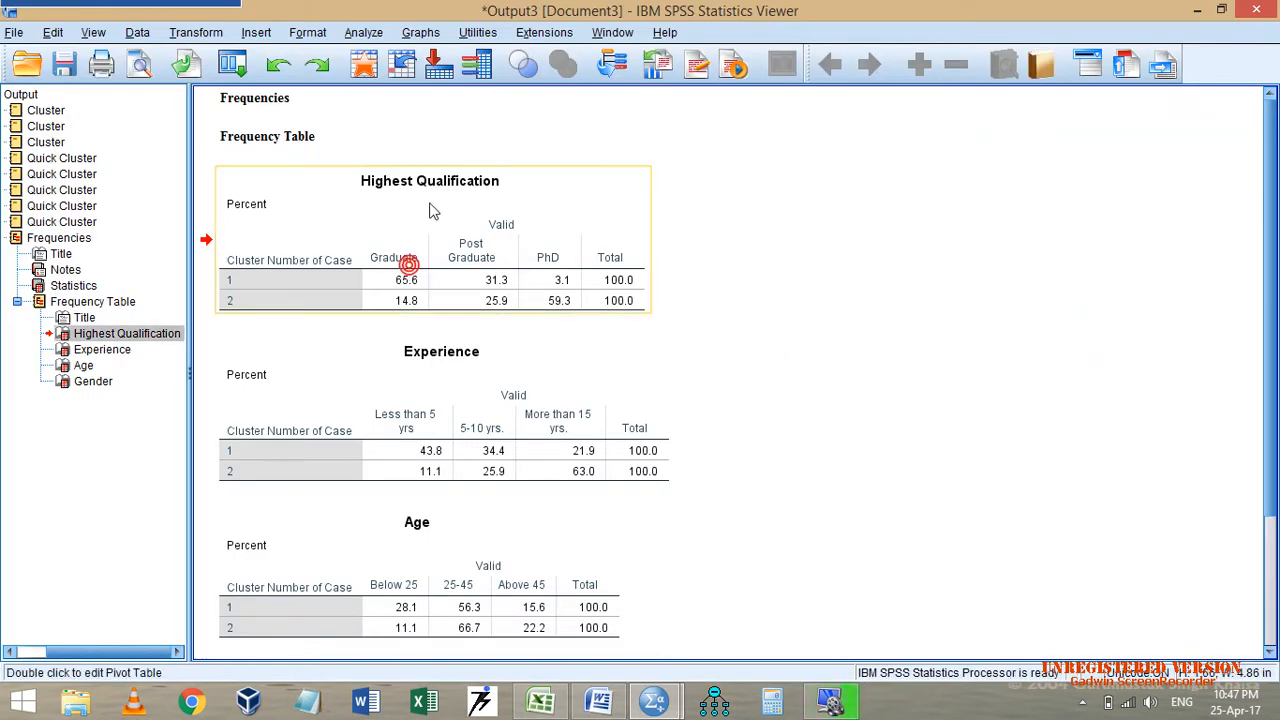
pyautogui.doubleClick(320, 183)
pyautogui.click(185, 32)
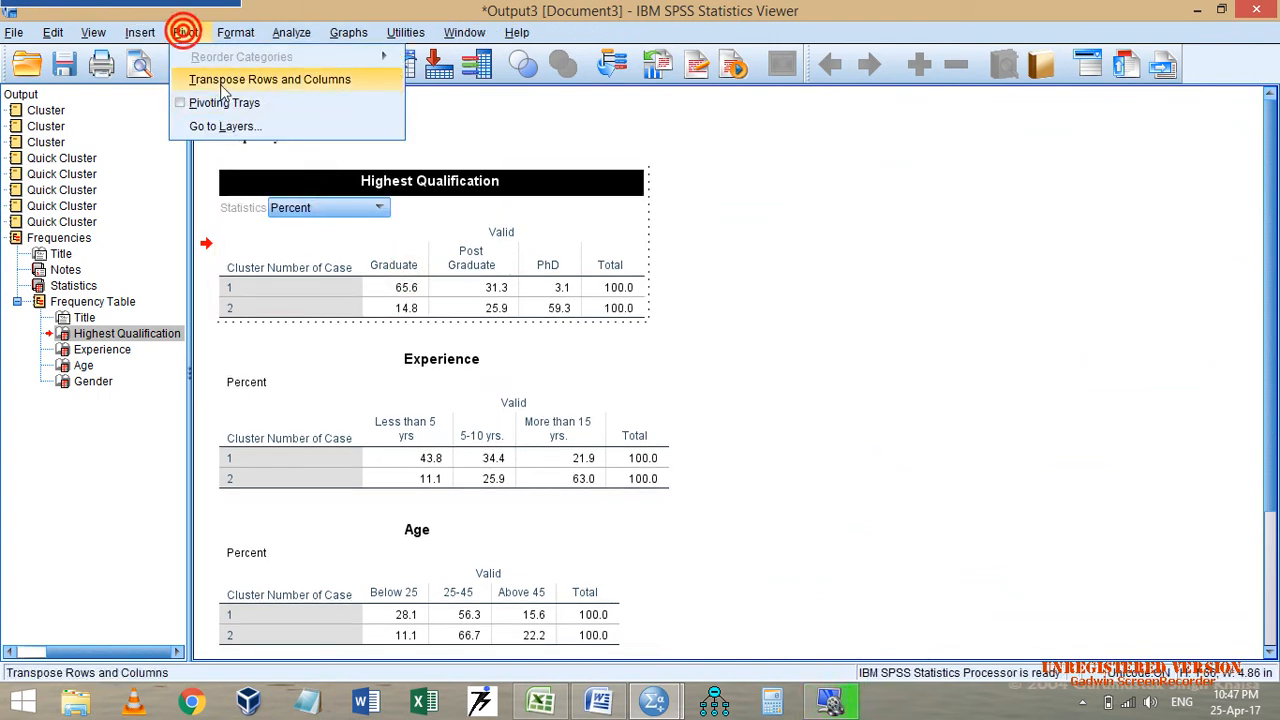
pyautogui.click(225, 80)
# Transpose the rows and columns of the Experience table so the clusters form the columns.
pyautogui.click(436, 440)
pyautogui.doubleClick(436, 440)
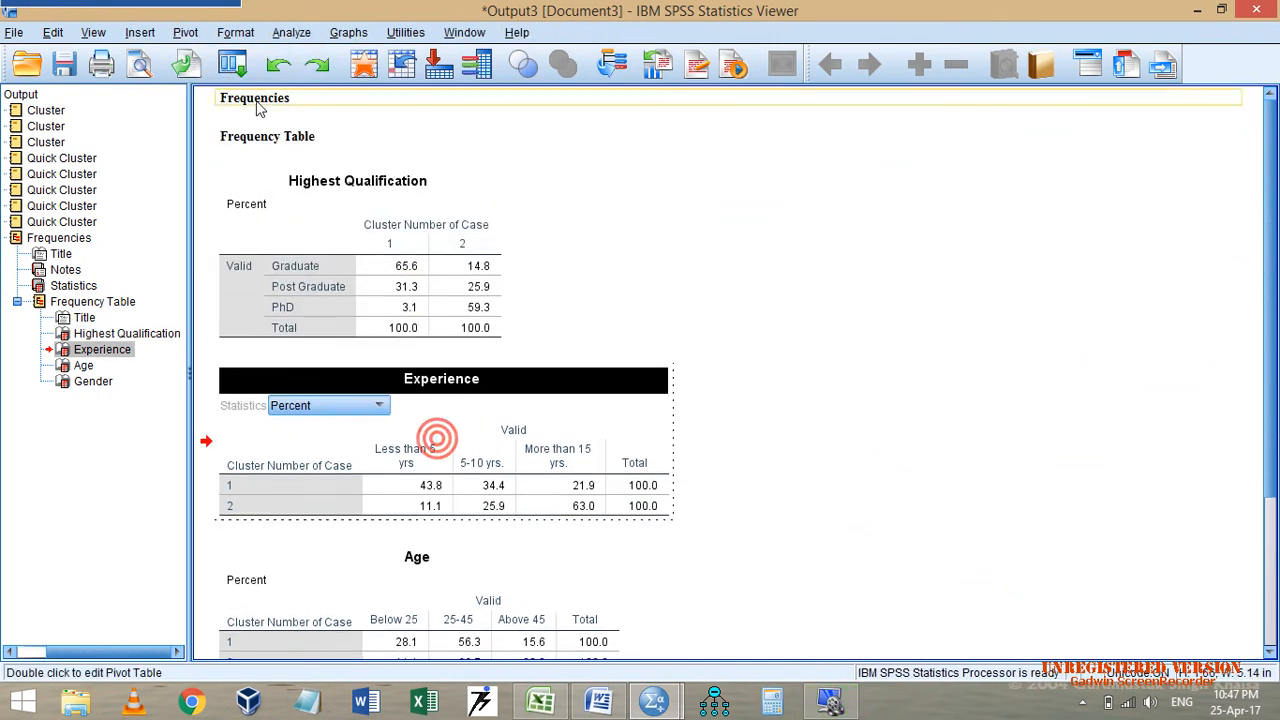
pyautogui.click(187, 31)
pyautogui.click(217, 76)
# Transpose the rows and columns of the Age table so the clusters form the columns.
pyautogui.scroll(-3, 430, 450)
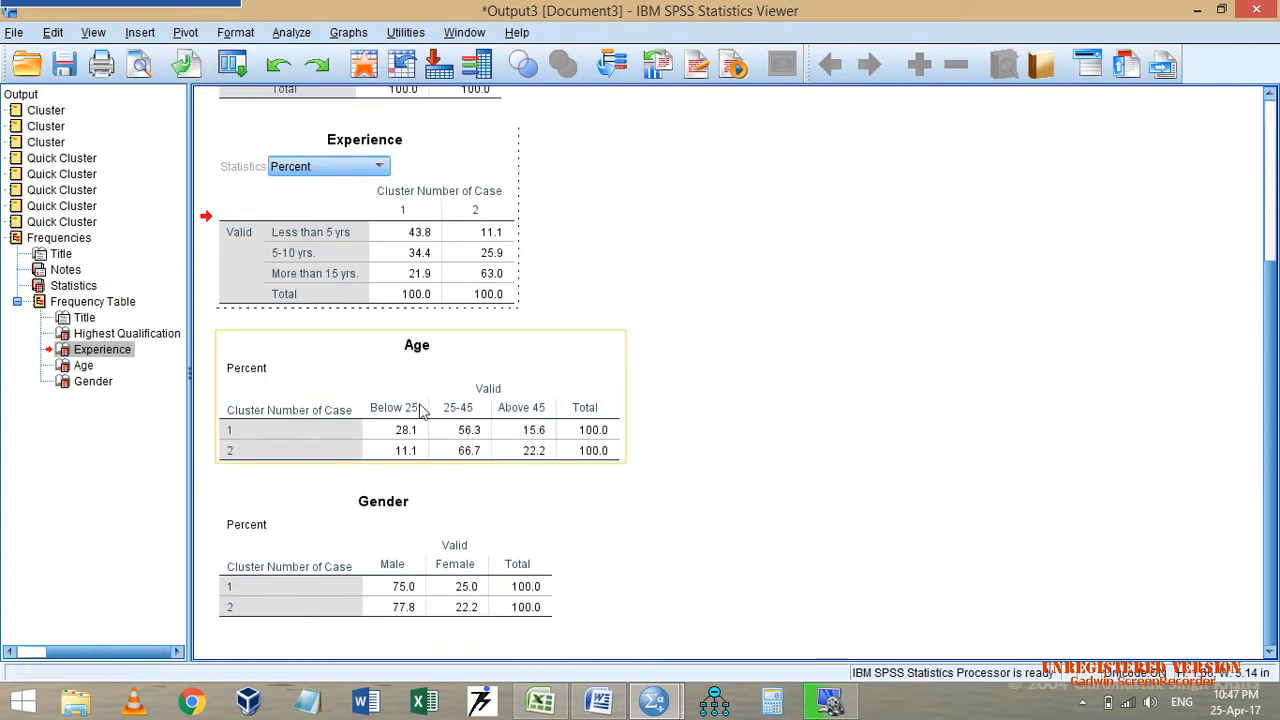
pyautogui.doubleClick(428, 372)
pyautogui.click(185, 32)
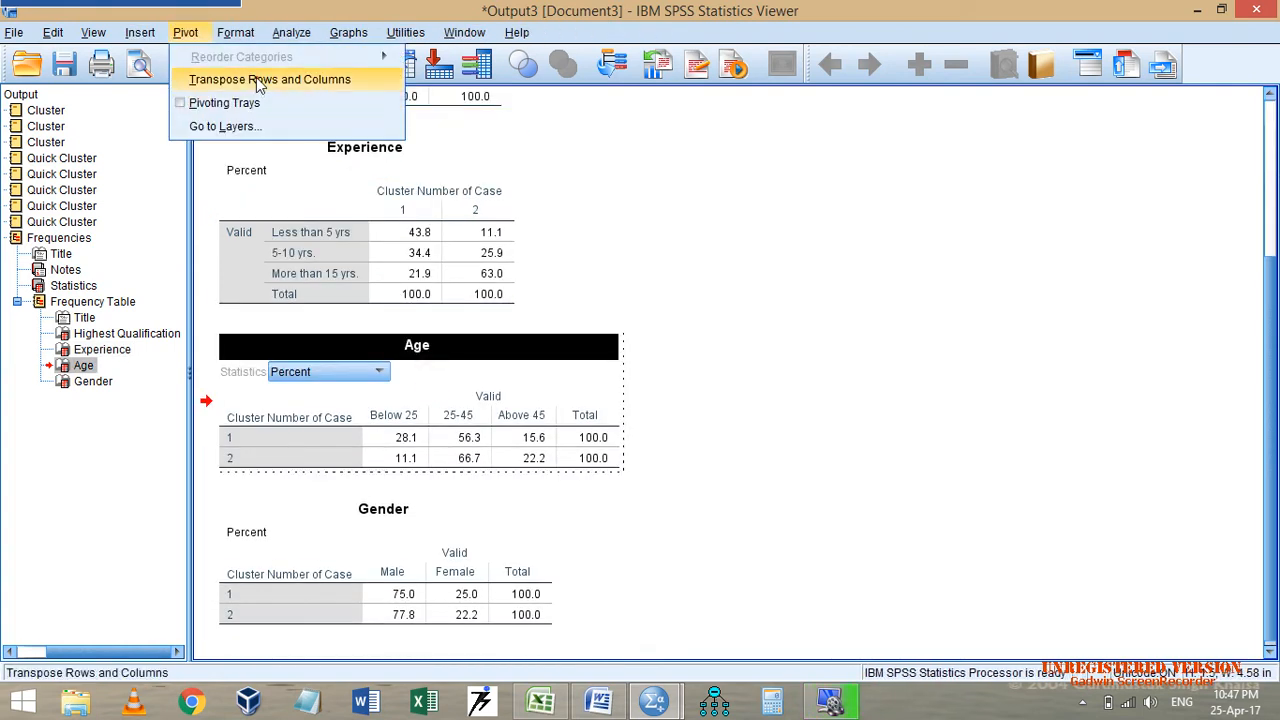
pyautogui.click(247, 81)
# Transpose the rows and columns of the Gender table so the clusters form the columns, and leave table editing.
pyautogui.click(399, 507)
pyautogui.doubleClick(399, 507)
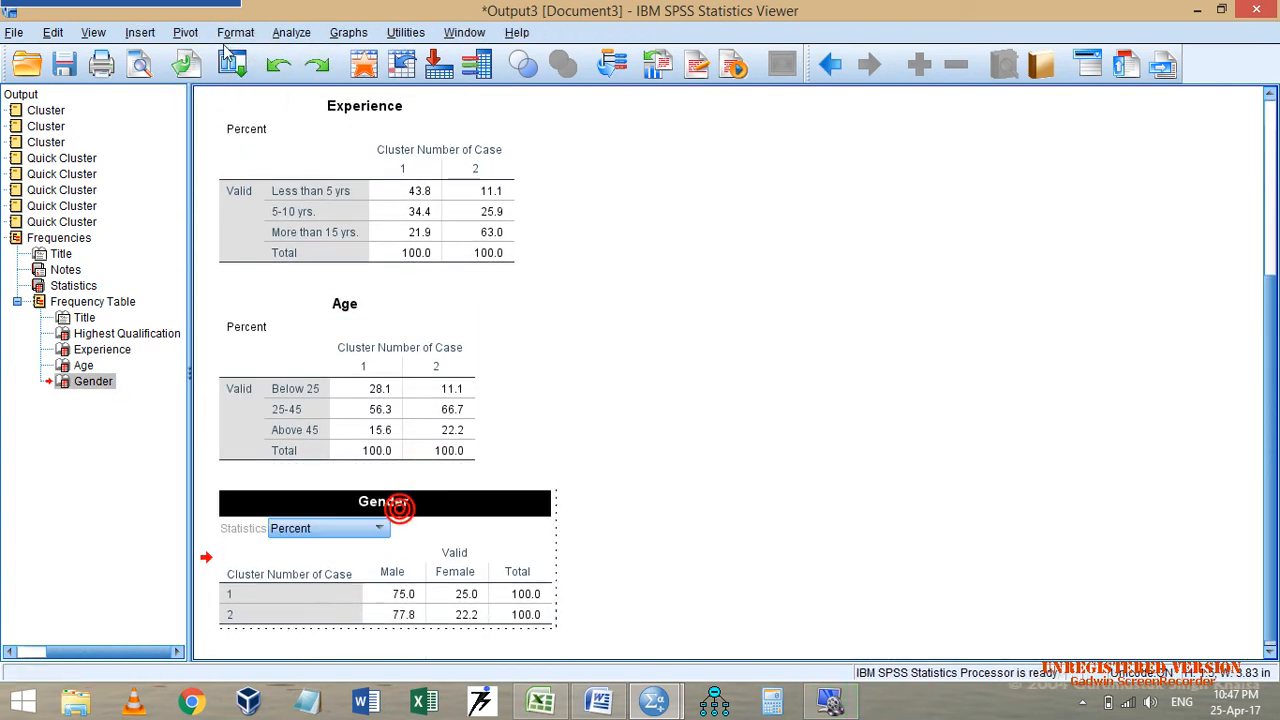
pyautogui.click(185, 32)
pyautogui.click(240, 80)
pyautogui.click(719, 324)
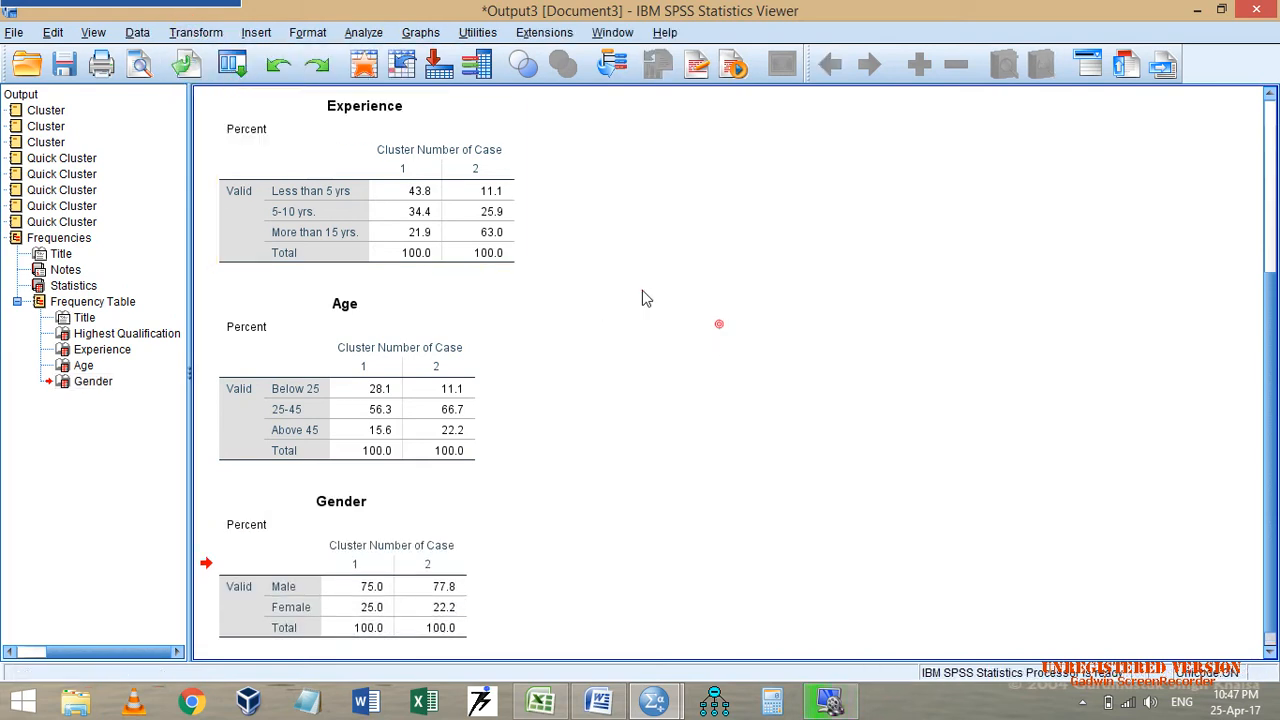
# Copy the three Experience category rows with both clusters' percentages, leaving out the Total row.
pyautogui.doubleClick(401, 217)
pyautogui.moveTo(344, 196); pyautogui.dragTo(476, 245)
pyautogui.hotkey('ctrl', 'c')
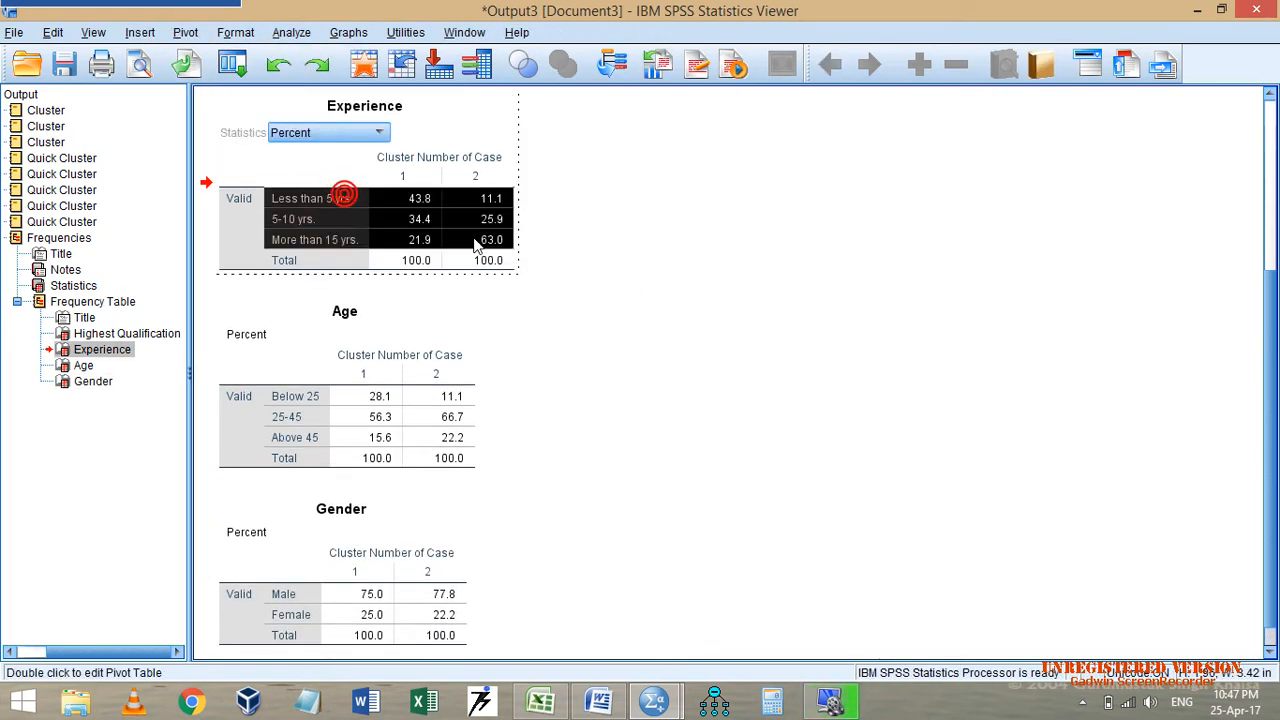
# Switch to Excel, undo the earlier paste below the cluster centers, and paste the Experience rows at cell A36.
pyautogui.hotkey('alt', 'Tab')
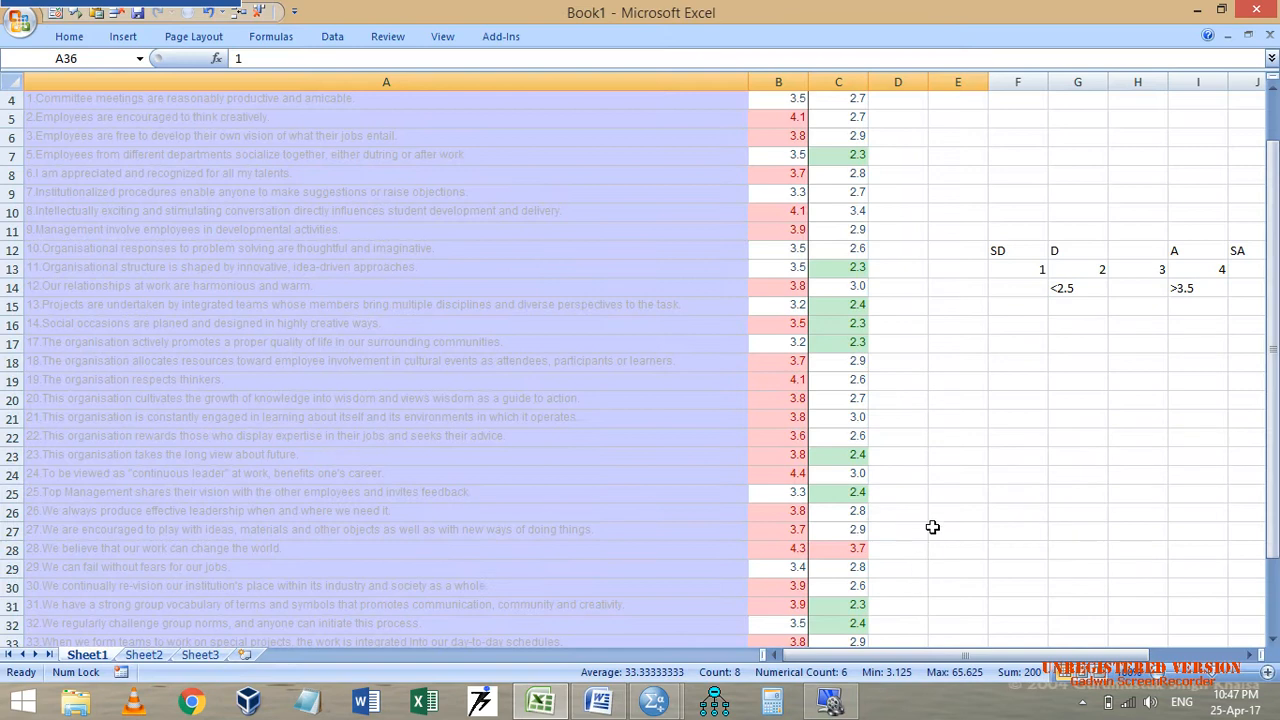
pyautogui.scroll(-6, 922, 514)
pyautogui.hotkey('ctrl', 'z')
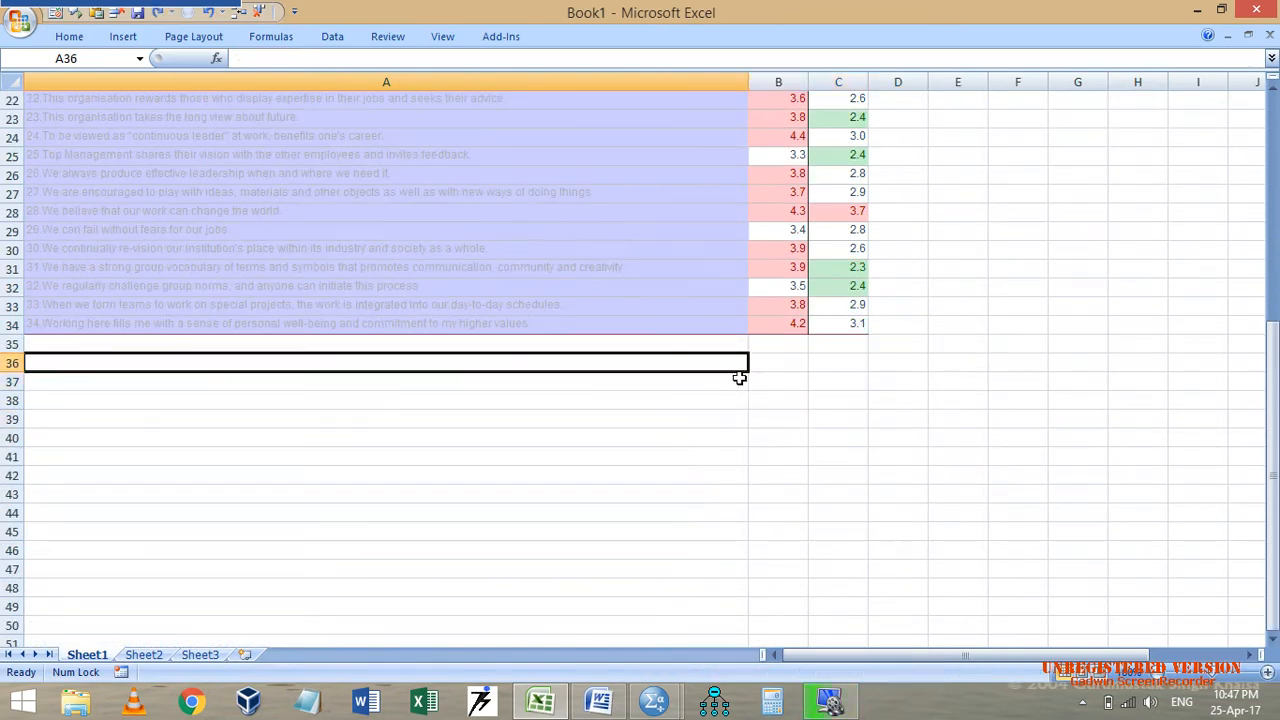
pyautogui.hotkey('ctrl', 'v')
pyautogui.click(785, 454)
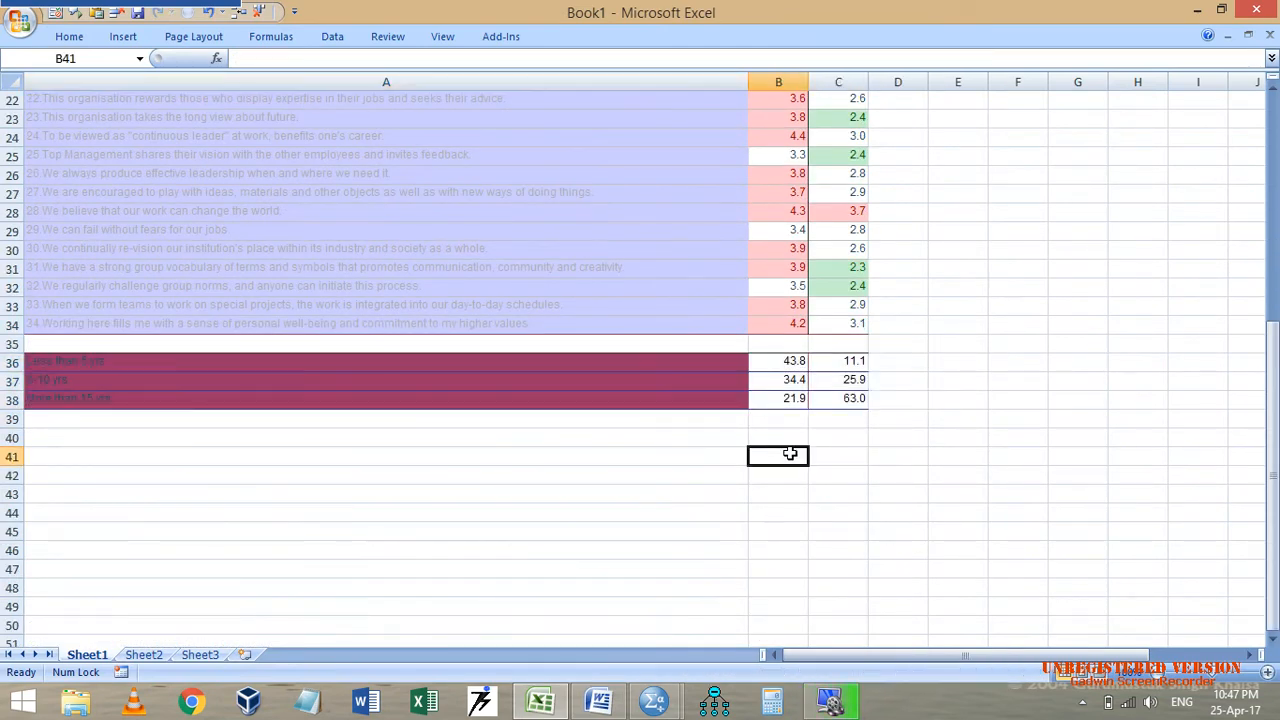
# Switch to SPSS and copy the three Age category rows with both clusters' percentages, leaving out the Total row.
pyautogui.hotkey('alt', 'Tab')
pyautogui.doubleClick(314, 396)
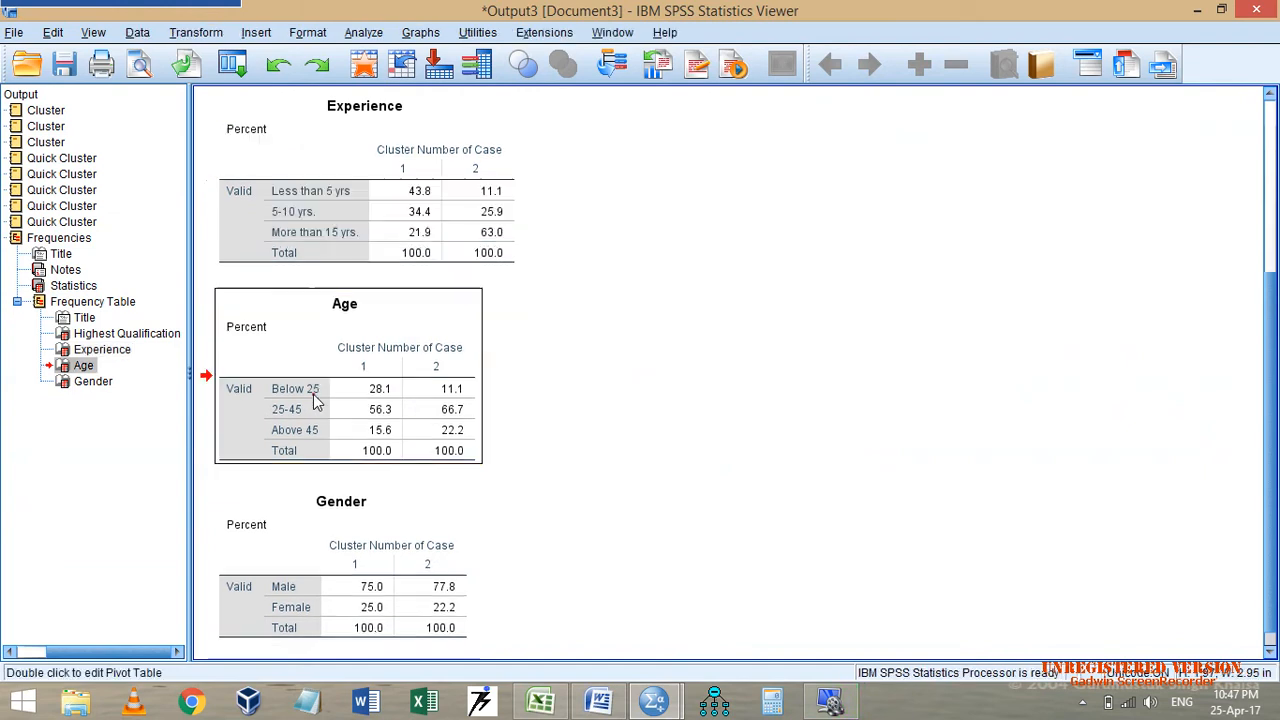
pyautogui.moveTo(308, 395); pyautogui.dragTo(452, 455)
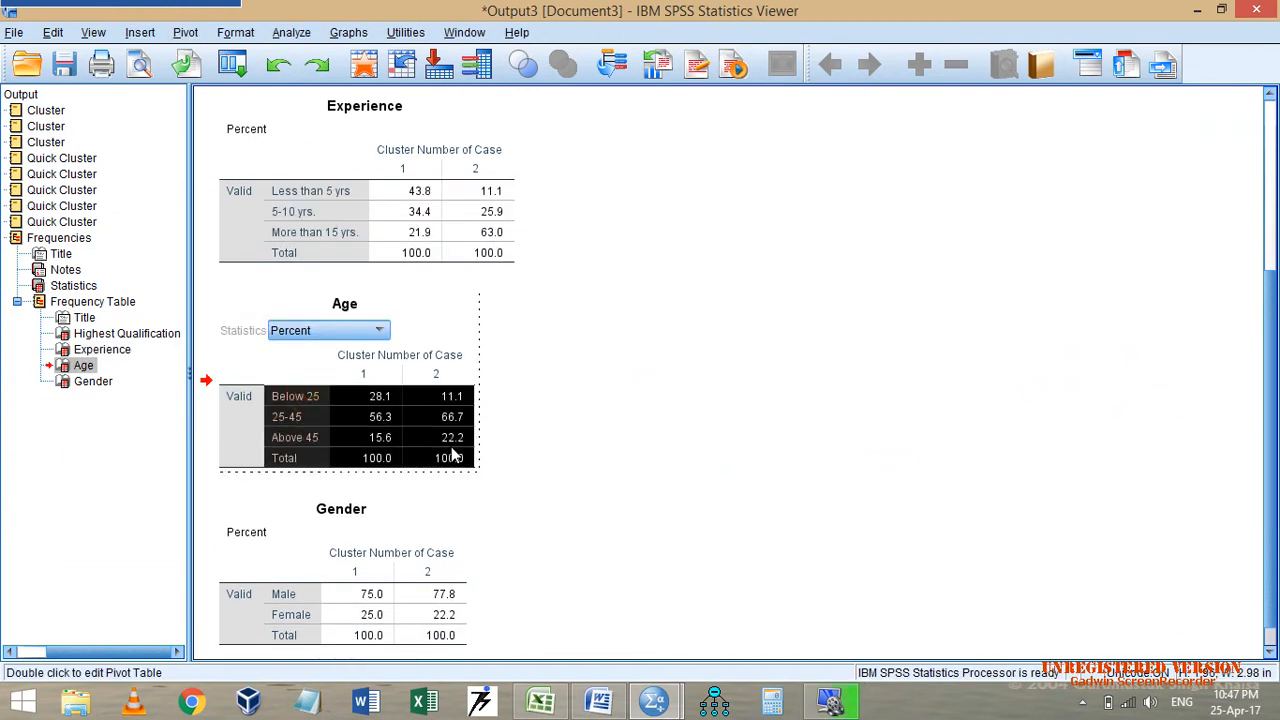
pyautogui.click(574, 371)
pyautogui.doubleClick(323, 417)
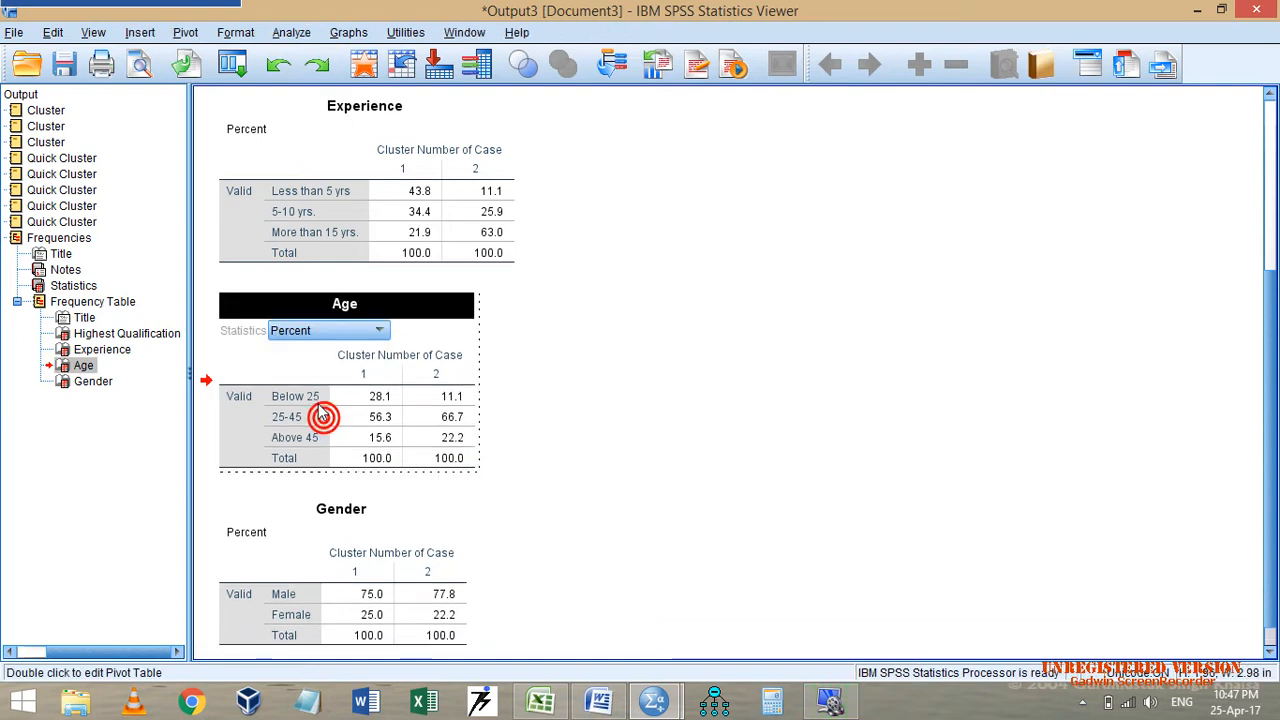
pyautogui.moveTo(313, 395); pyautogui.dragTo(446, 441)
pyautogui.hotkey('ctrl', 'c')
# Switch to Excel and paste the Age rows at cell A40, one blank row below the Experience block.
pyautogui.hotkey('alt', 'Tab')
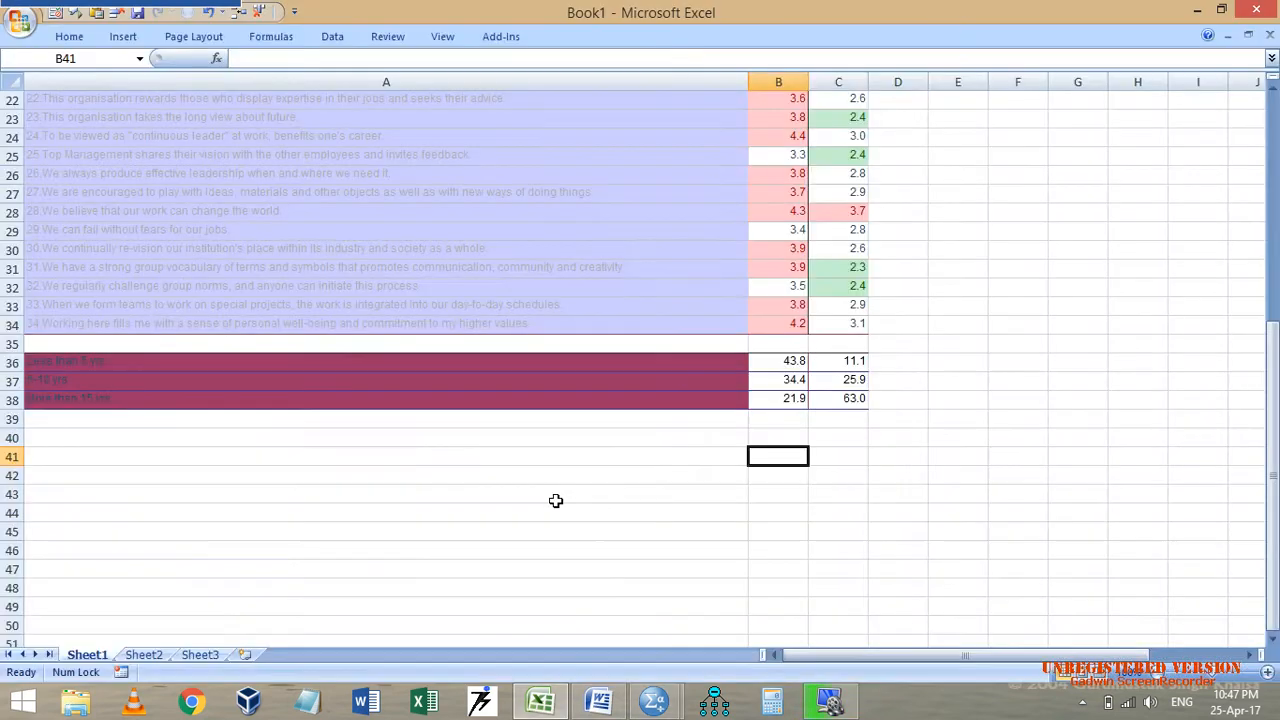
pyautogui.click(571, 437)
pyautogui.hotkey('ctrl', 'v')
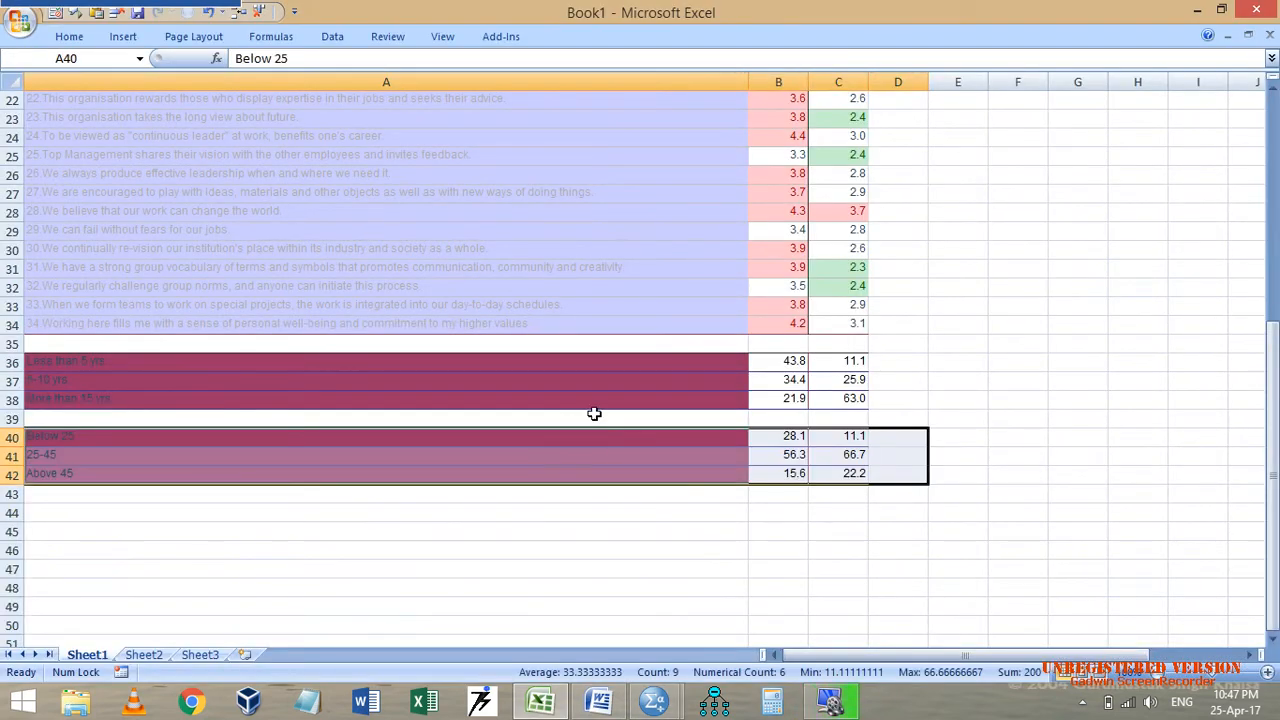
# Switch to SPSS and compare the two clusters' percentages in the Highest Qualification, Experience, Age and Gender tables.
pyautogui.hotkey('alt', 'Tab')
pyautogui.click(418, 541)
pyautogui.doubleClick(418, 541)
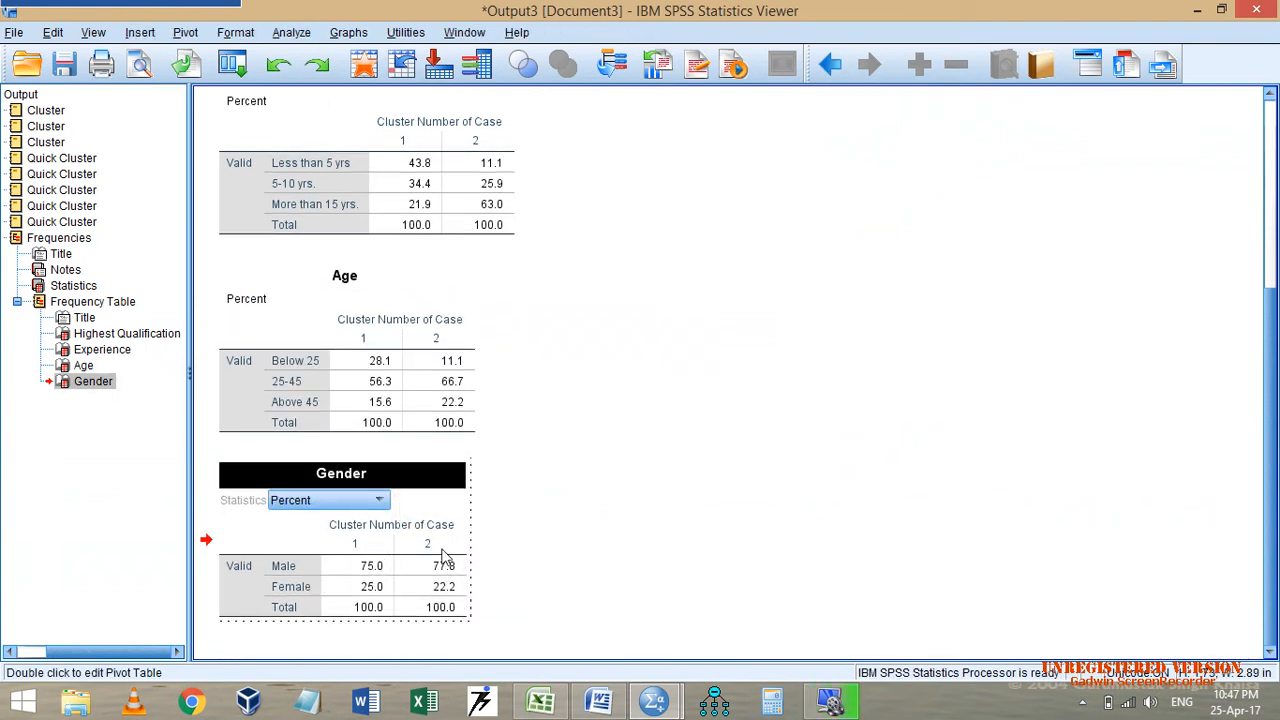
pyautogui.click(579, 507)
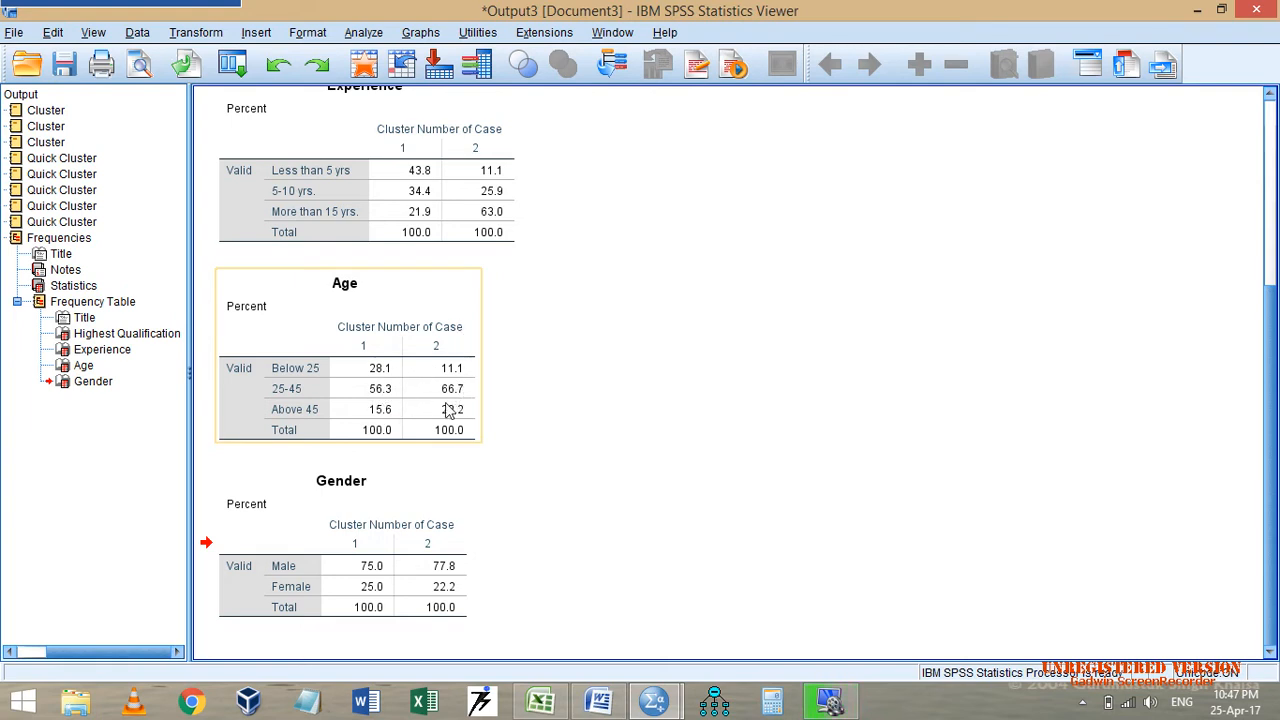
pyautogui.click(555, 378)
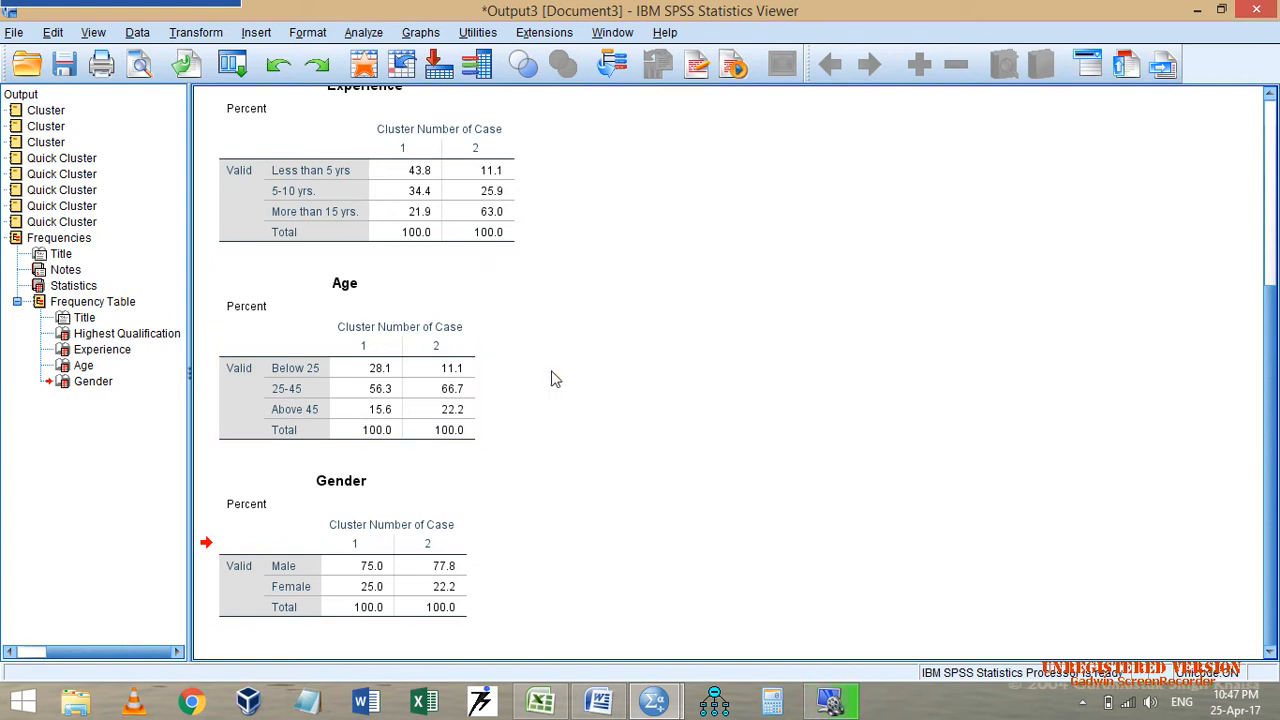
pyautogui.scroll(3, 540, 400)
pyautogui.click(500, 420)
pyautogui.click(418, 282)
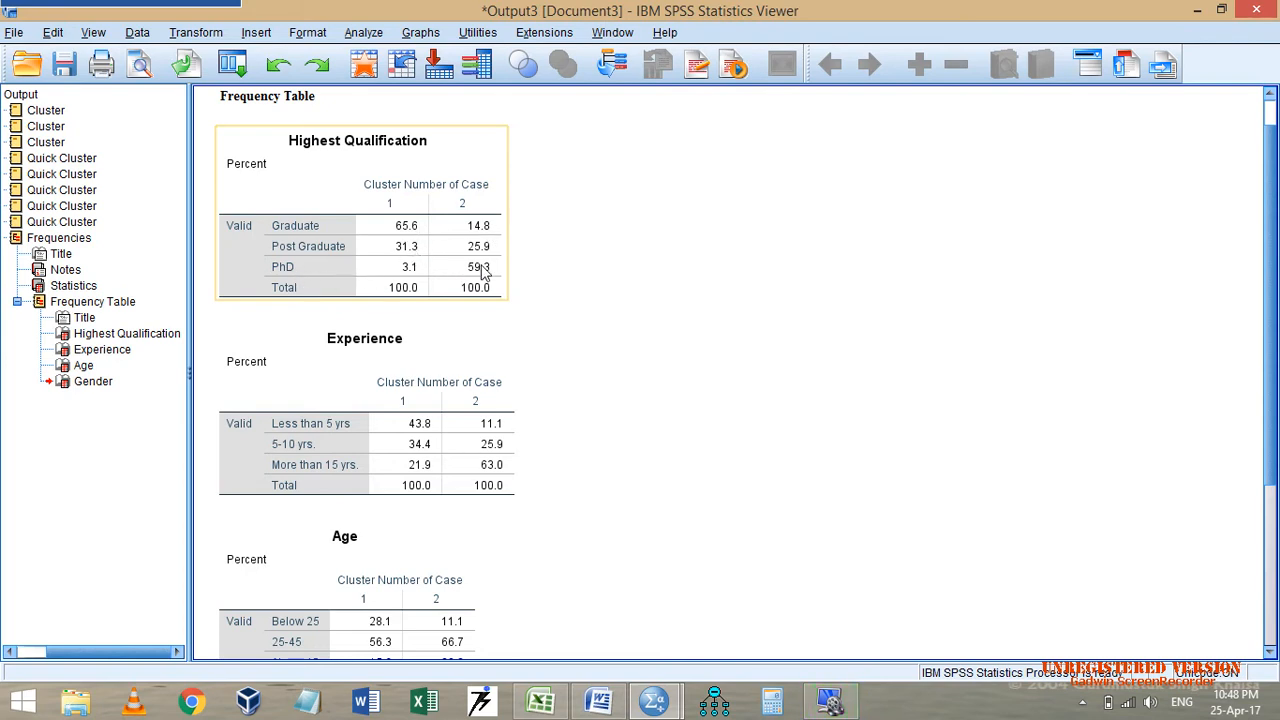
pyautogui.click(495, 386)
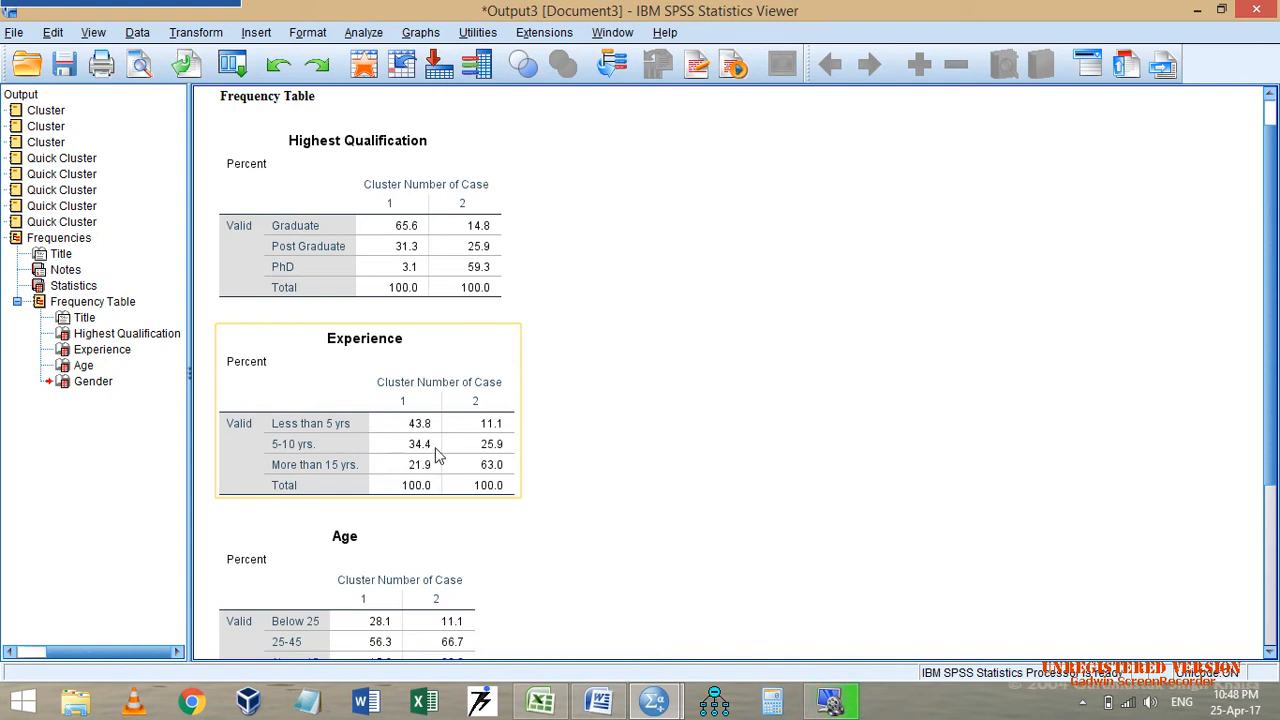
pyautogui.click(406, 241)
pyautogui.click(423, 422)
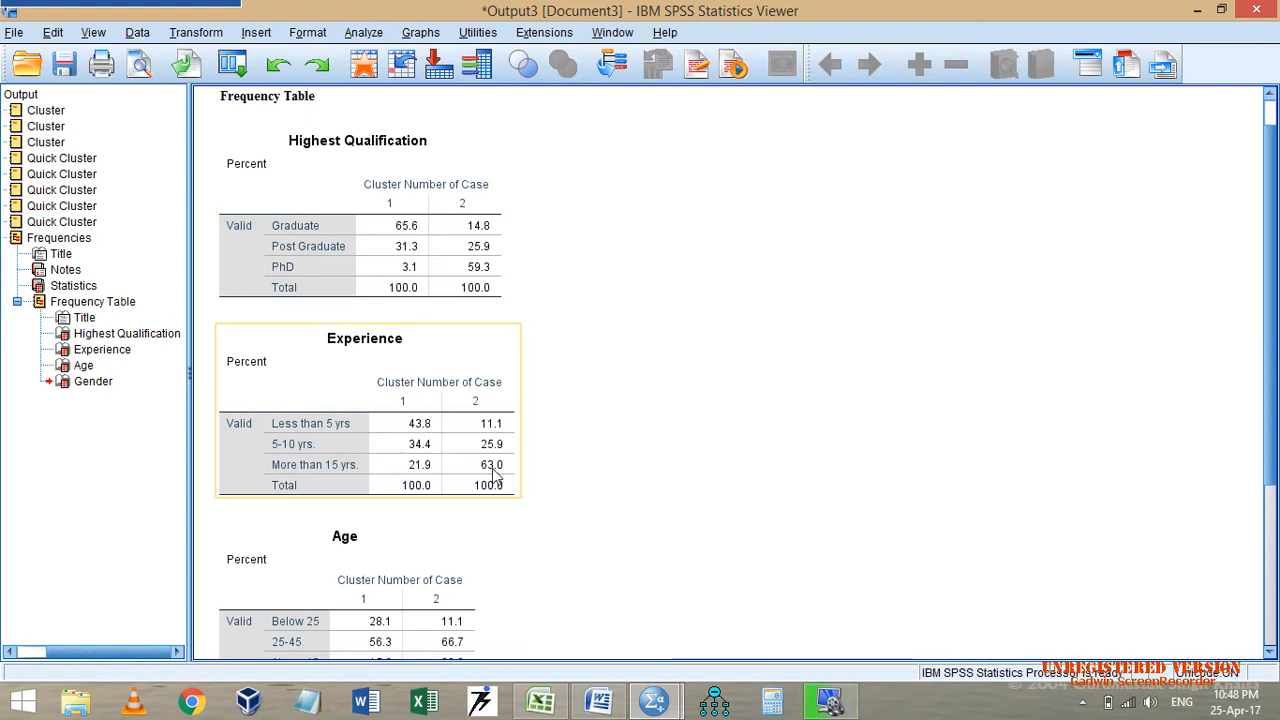
pyautogui.scroll(-3, 474, 520)
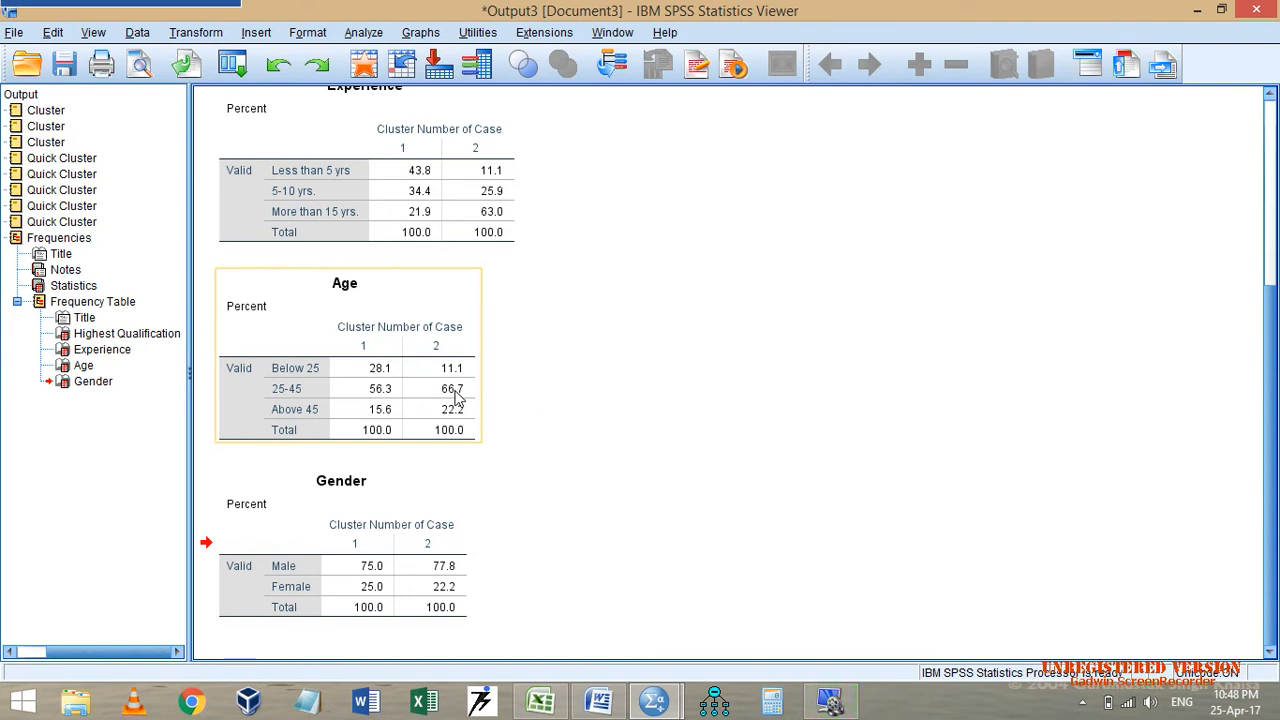
# Display Frequency as the statistic in the Age table and leave table editing.
pyautogui.doubleClick(393, 334)
pyautogui.click(305, 313)
pyautogui.click(310, 329)
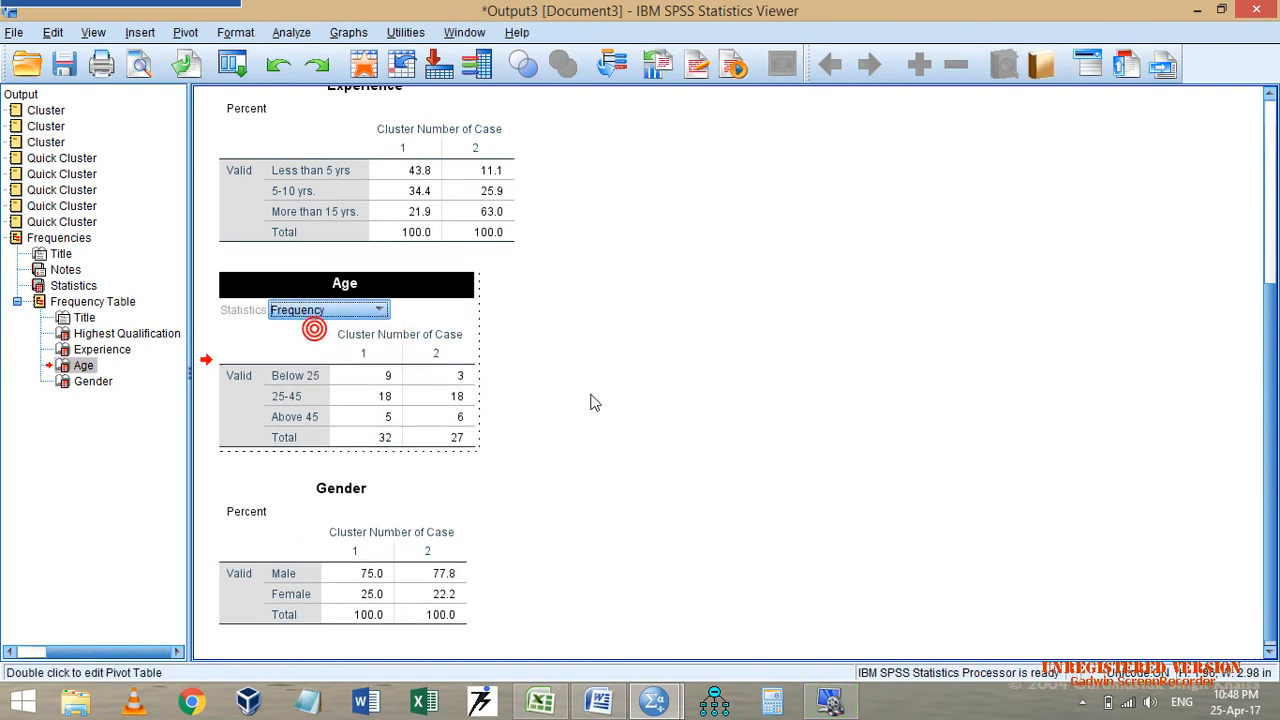
pyautogui.click(589, 394)
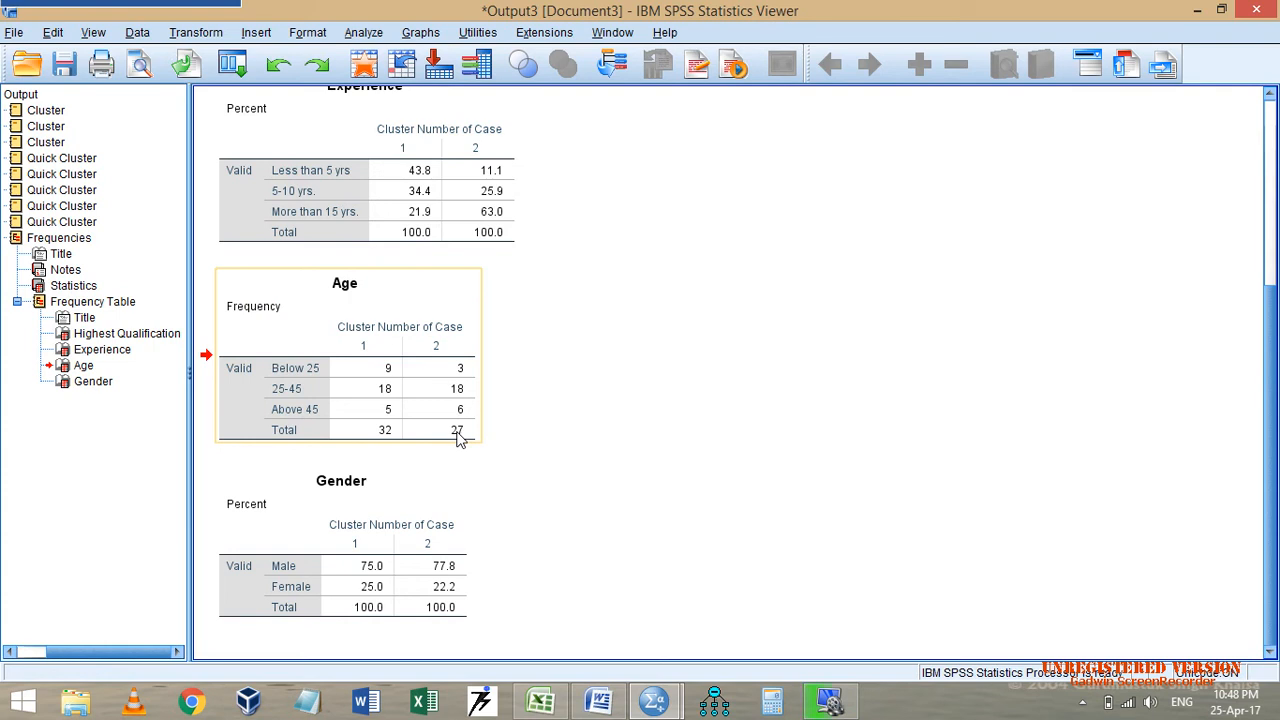
# Return the Age table's displayed statistic to Percent and leave table editing.
pyautogui.doubleClick(285, 309)
pyautogui.click(285, 310)
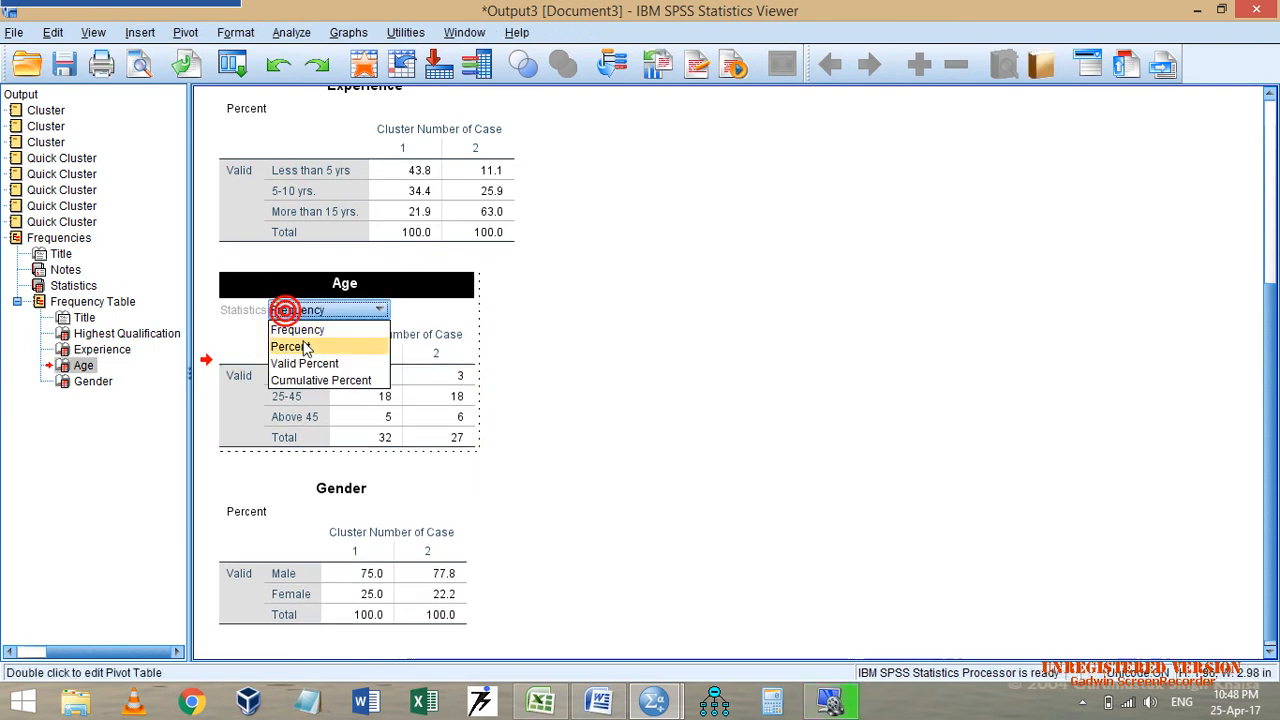
pyautogui.click(305, 347)
pyautogui.click(600, 383)
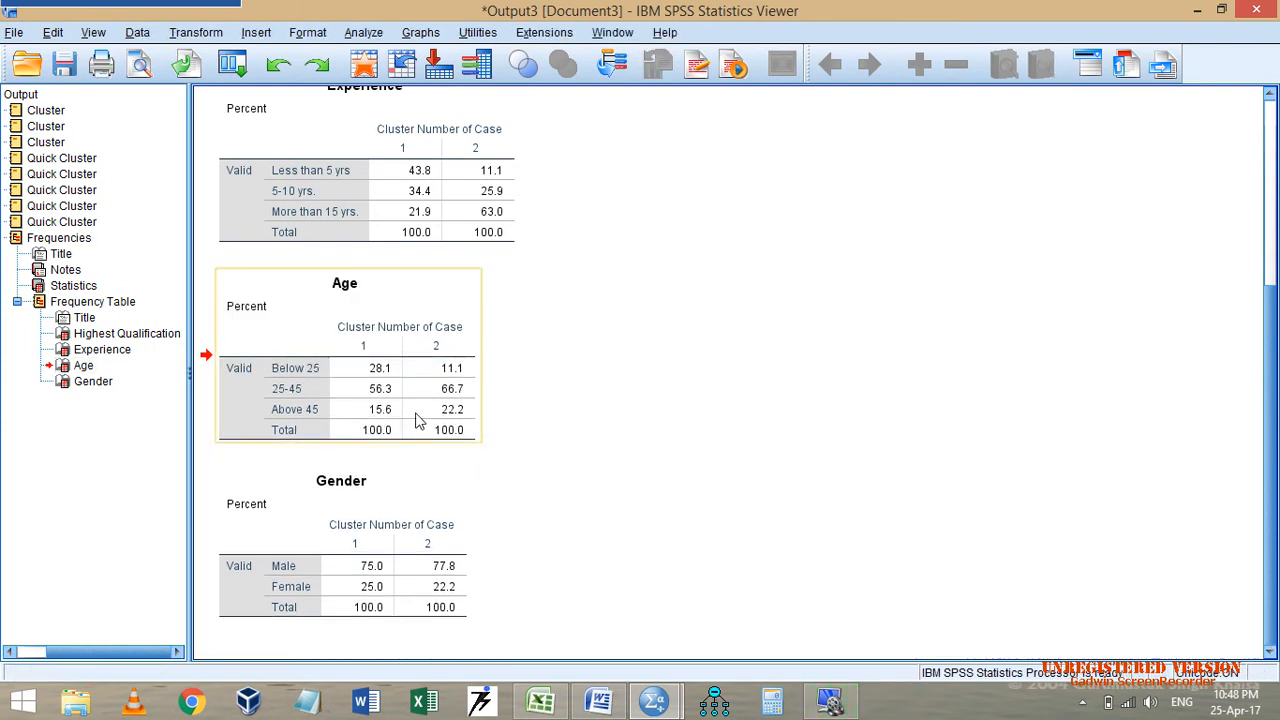
# Compare the clusters' percentages in the Gender table, and review the Highest Qualification and Experience tables again.
pyautogui.click(477, 537)
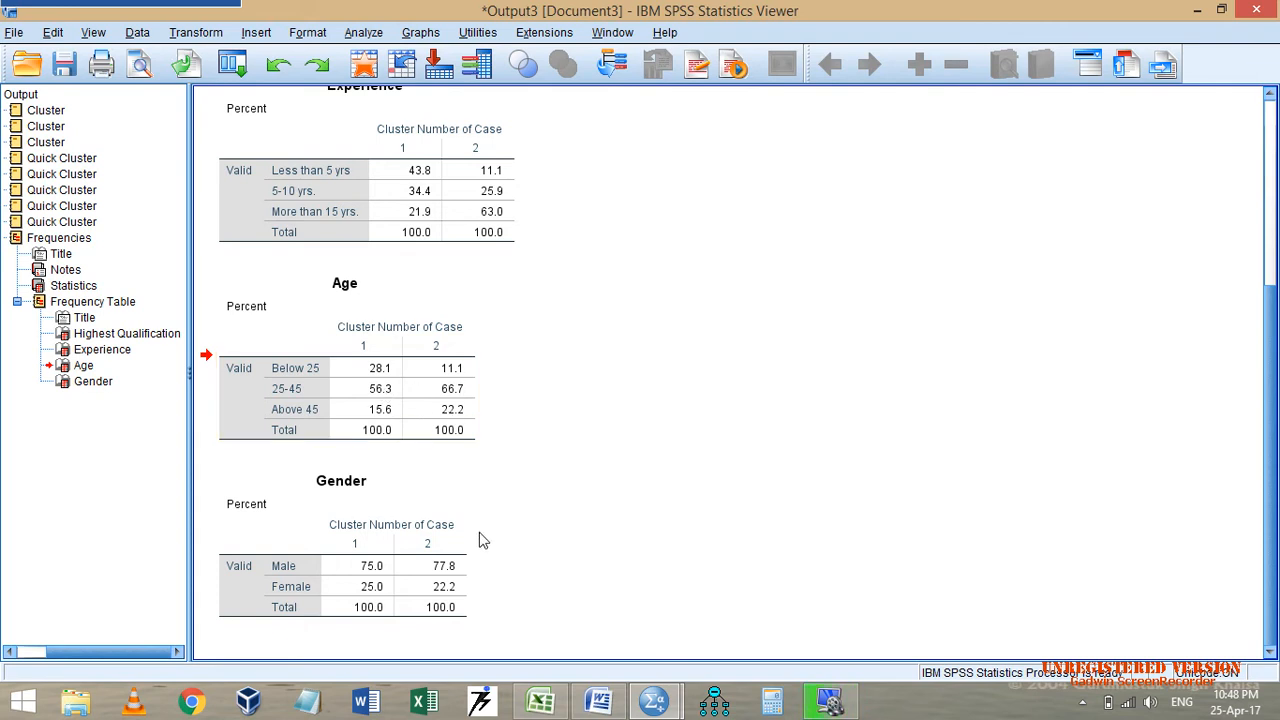
pyautogui.click(380, 566)
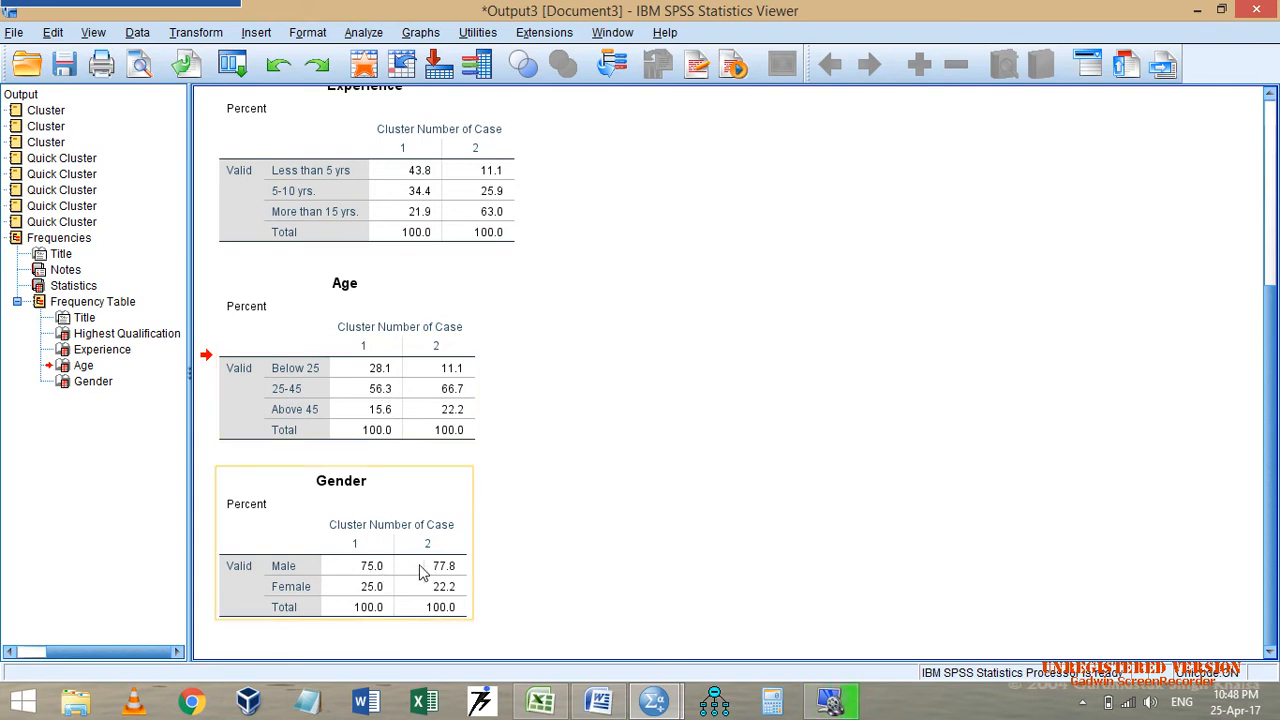
pyautogui.click(487, 598)
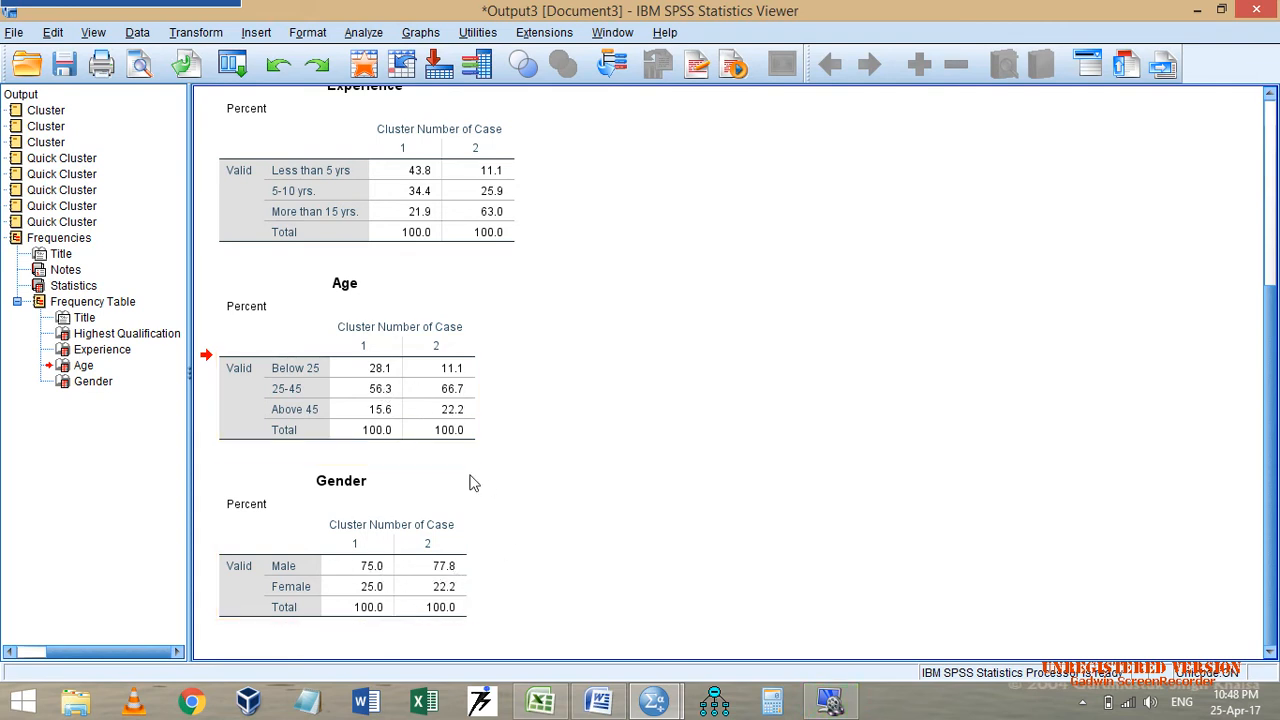
pyautogui.scroll(5, 473, 483)
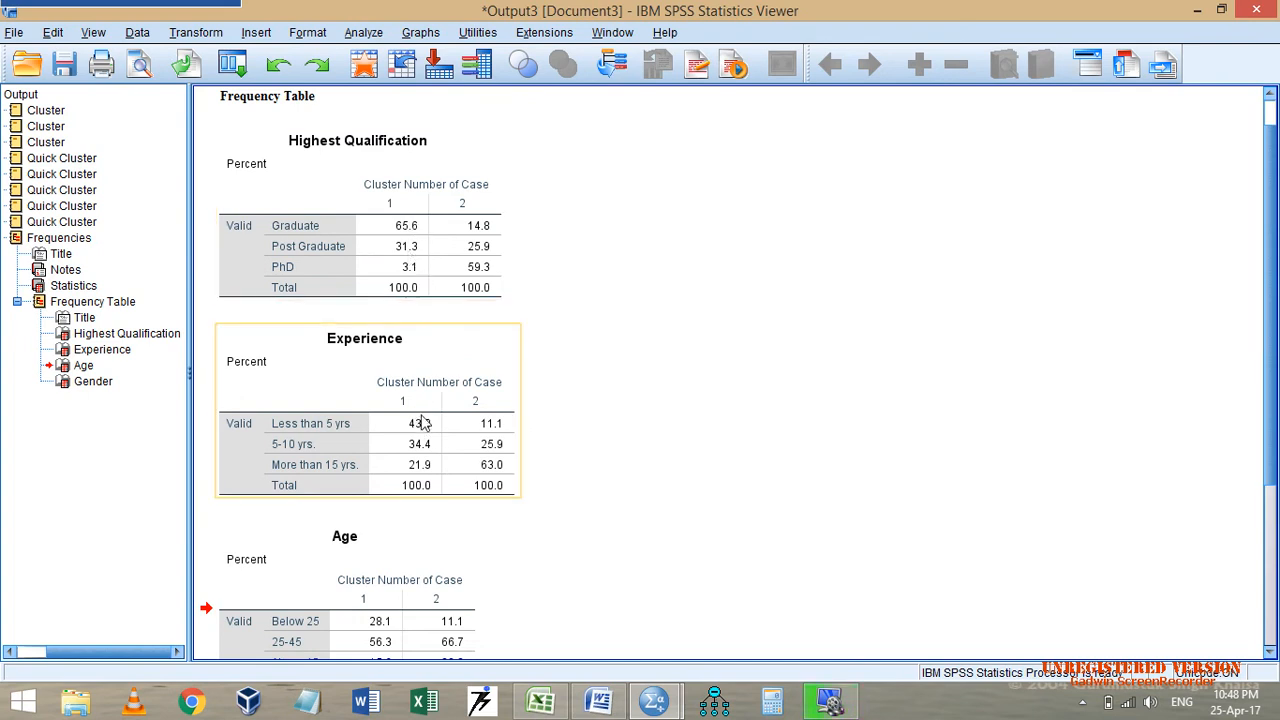
pyautogui.click(394, 266)
pyautogui.click(394, 394)
# Switch to Excel and remove the fill color from the row labels in A4:A42.
pyautogui.hotkey('alt', 'Tab')
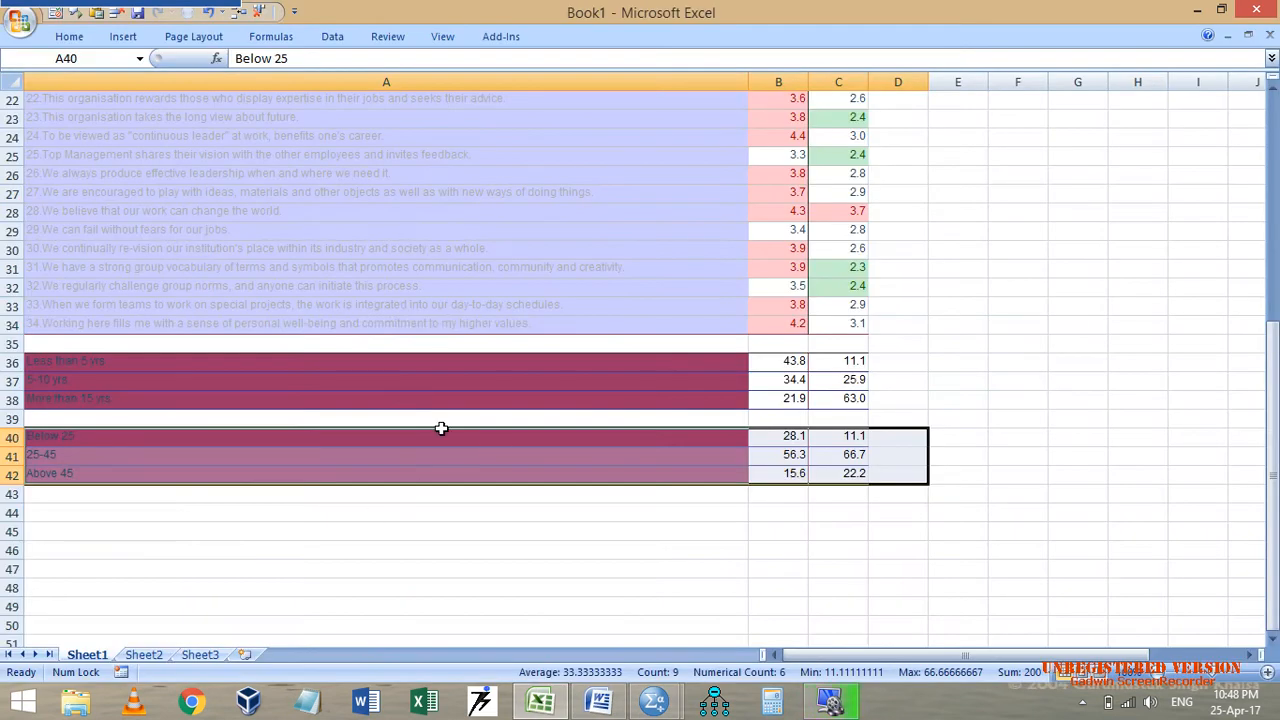
pyautogui.moveTo(506, 360); pyautogui.dragTo(594, 154)
pyautogui.click(554, 525)
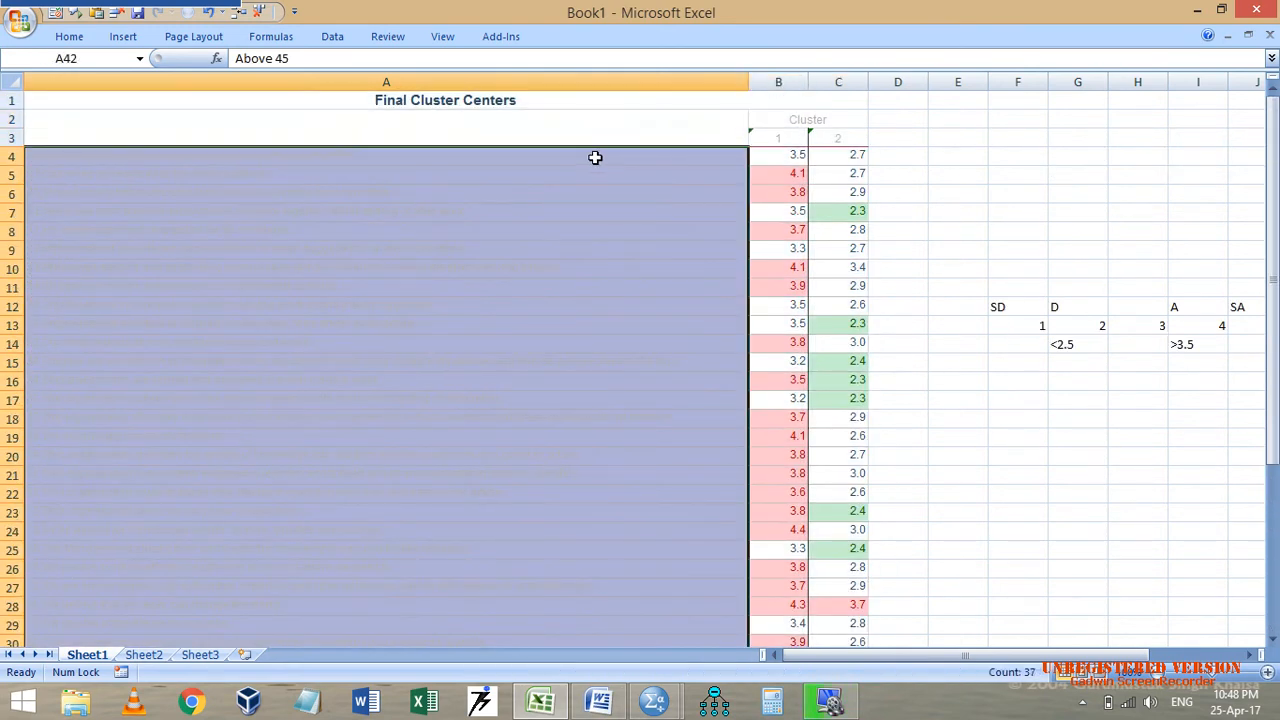
pyautogui.click(70, 37)
pyautogui.click(291, 95)
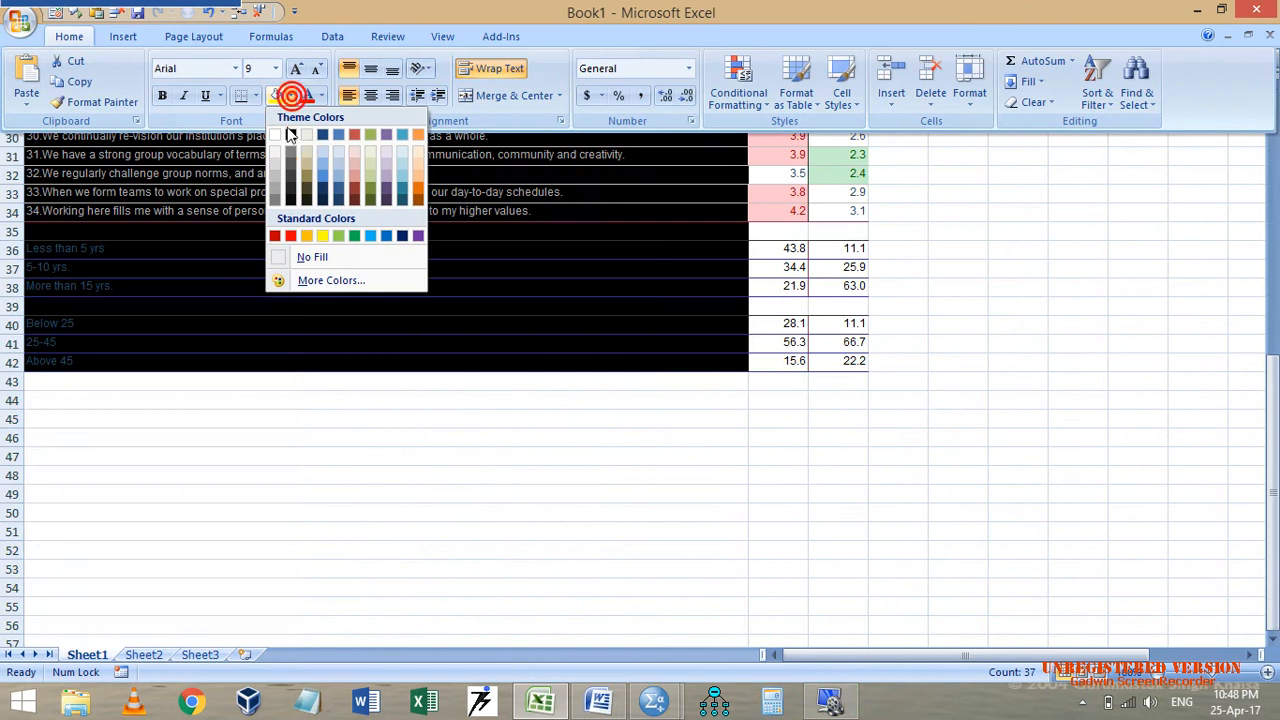
pyautogui.click(300, 257)
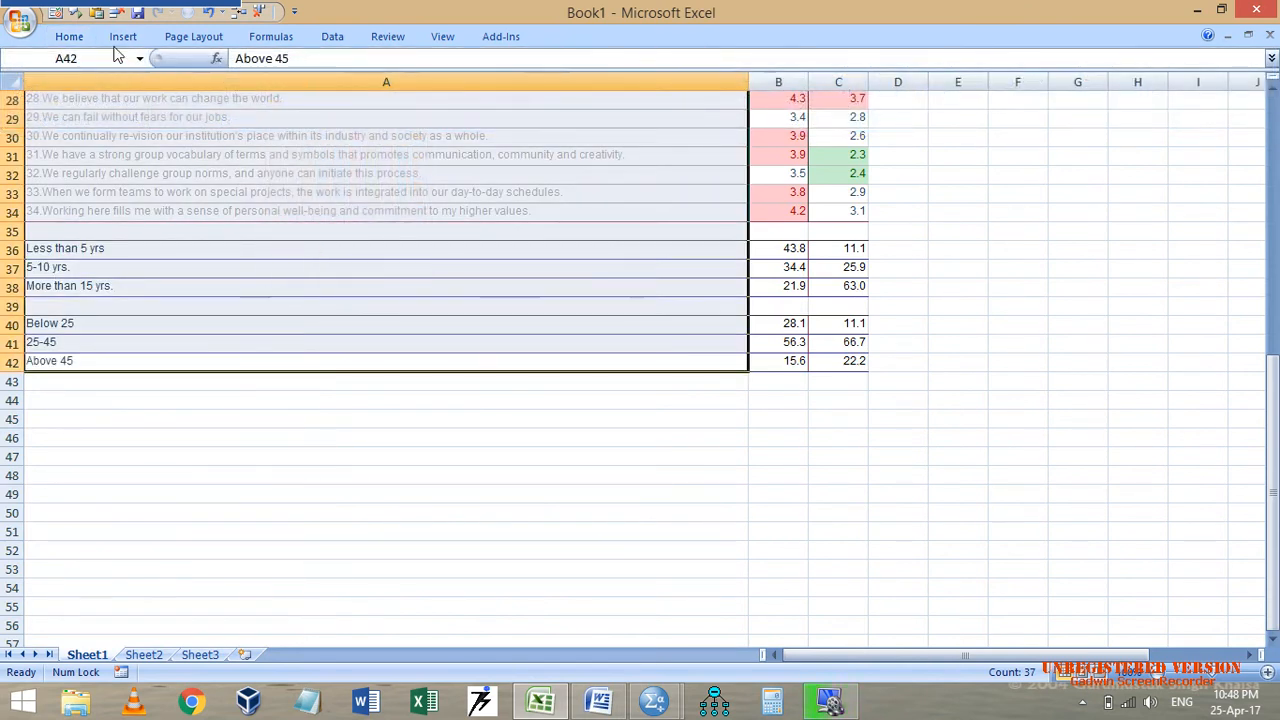
# Set the font color of the row labels in A4:A42 to Automatic.
pyautogui.click(72, 37)
pyautogui.click(324, 96)
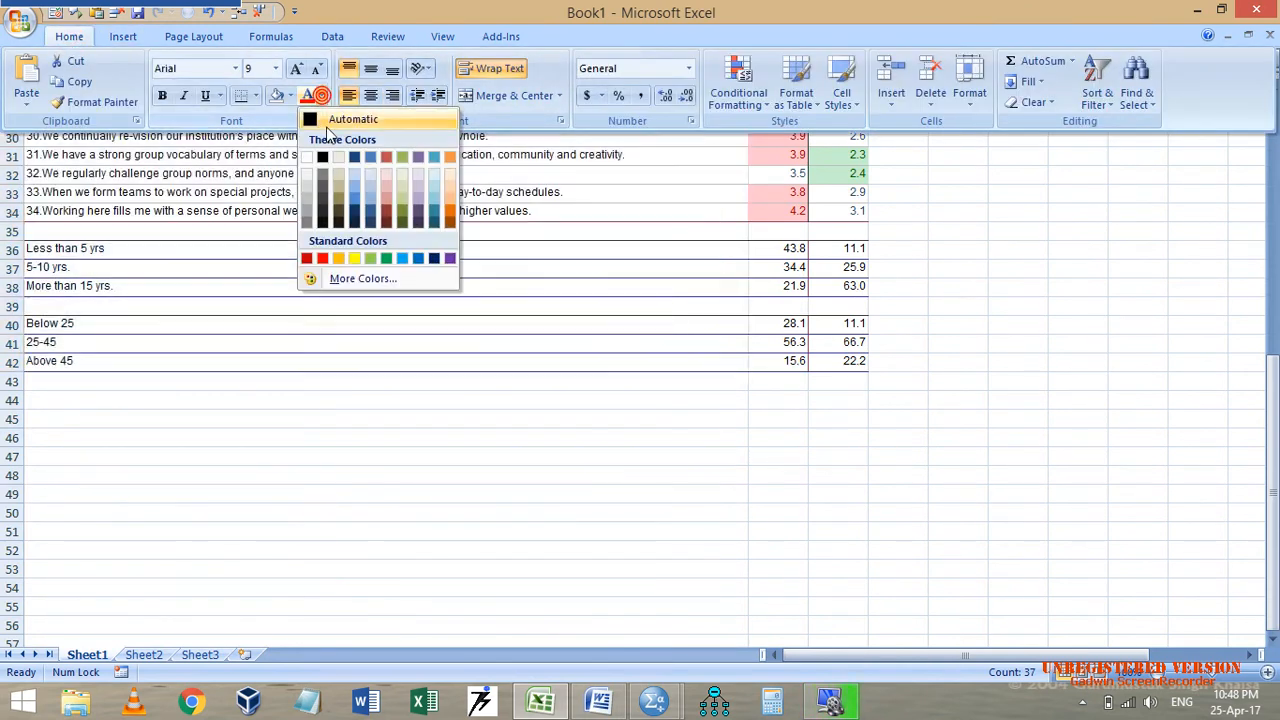
pyautogui.click(543, 340)
# Examine cluster 1's center values and its percentages for each Experience category in column B.
pyautogui.scroll(9, 760, 360)
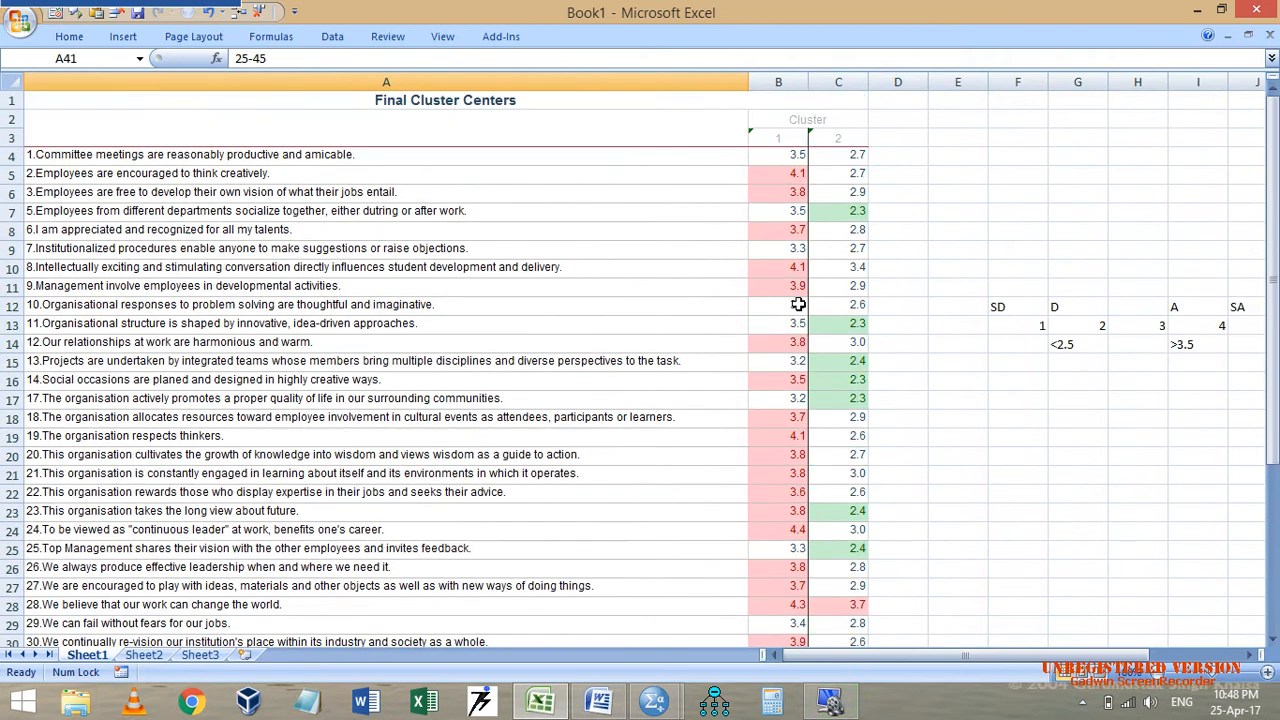
pyautogui.click(786, 138)
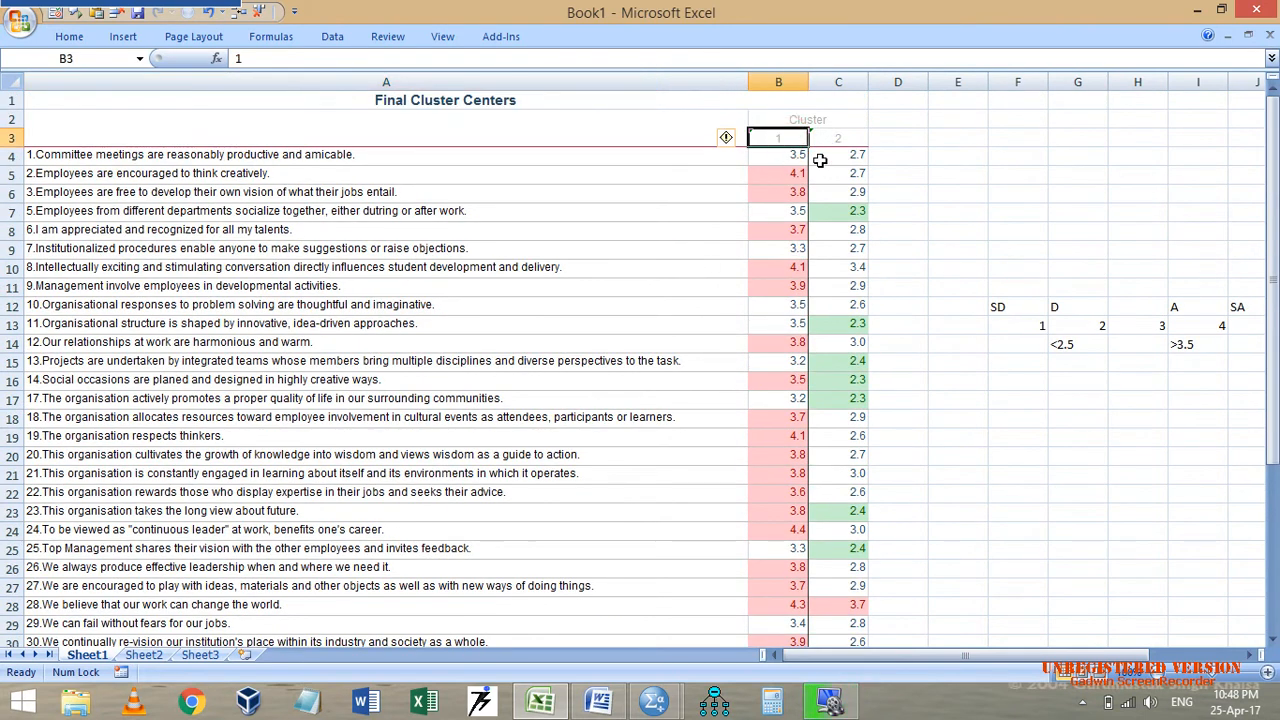
pyautogui.scroll(-8, 783, 268)
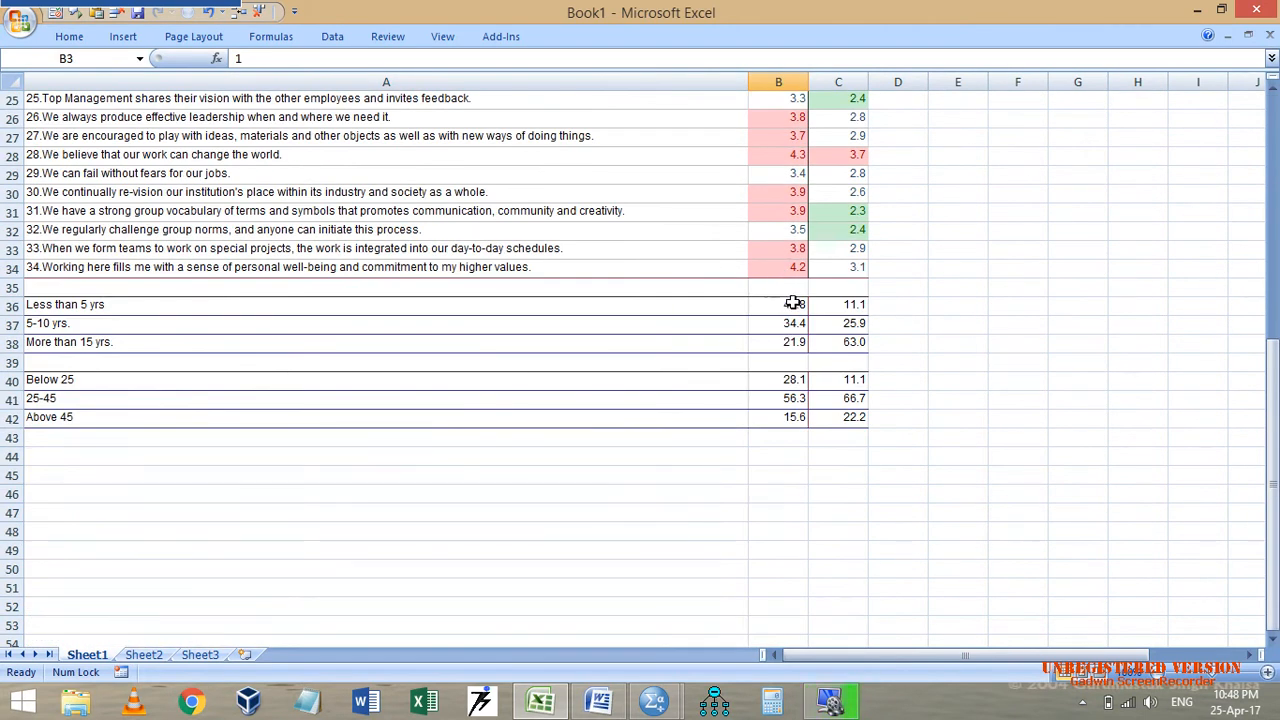
pyautogui.click(793, 304)
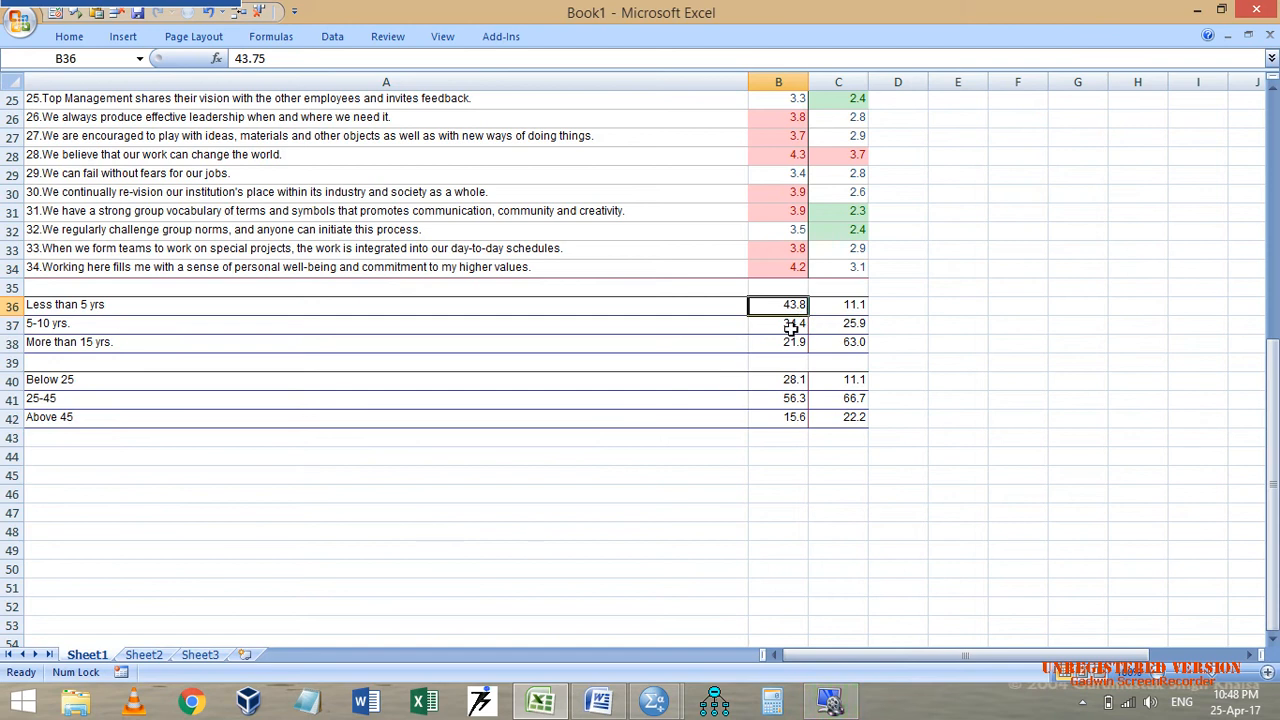
pyautogui.moveTo(780, 322); pyautogui.dragTo(781, 309)
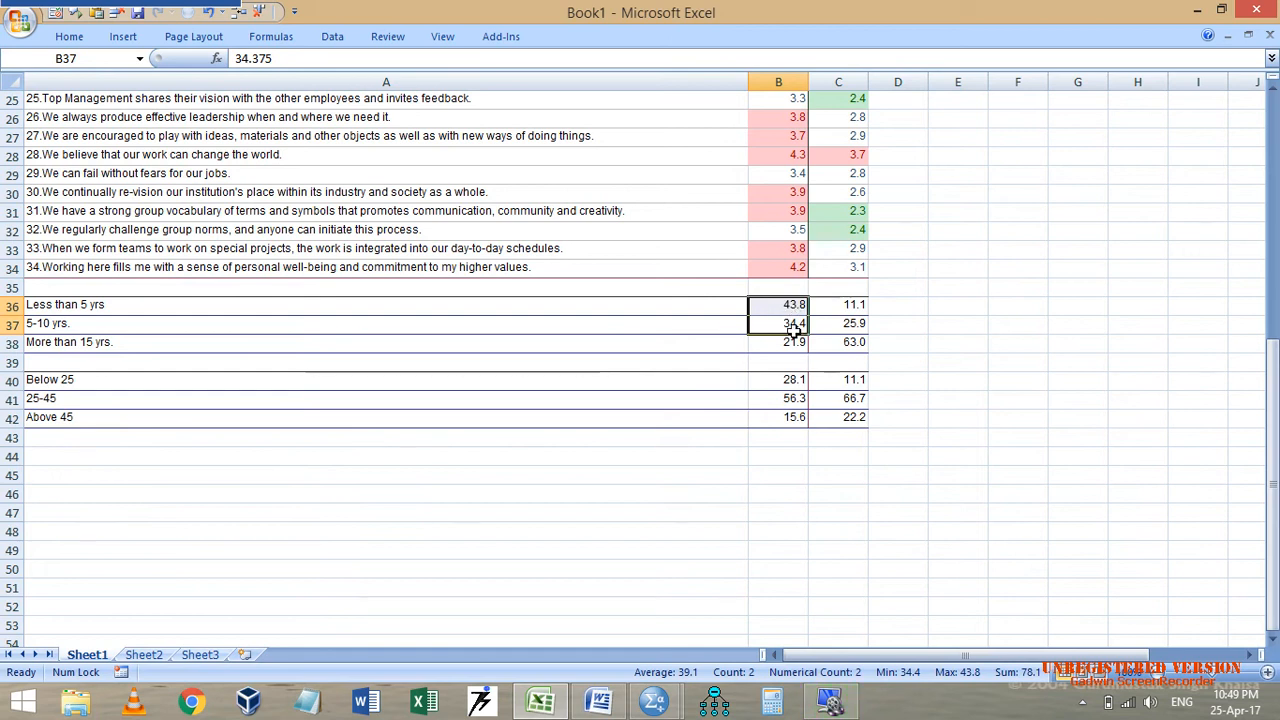
pyautogui.click(791, 344)
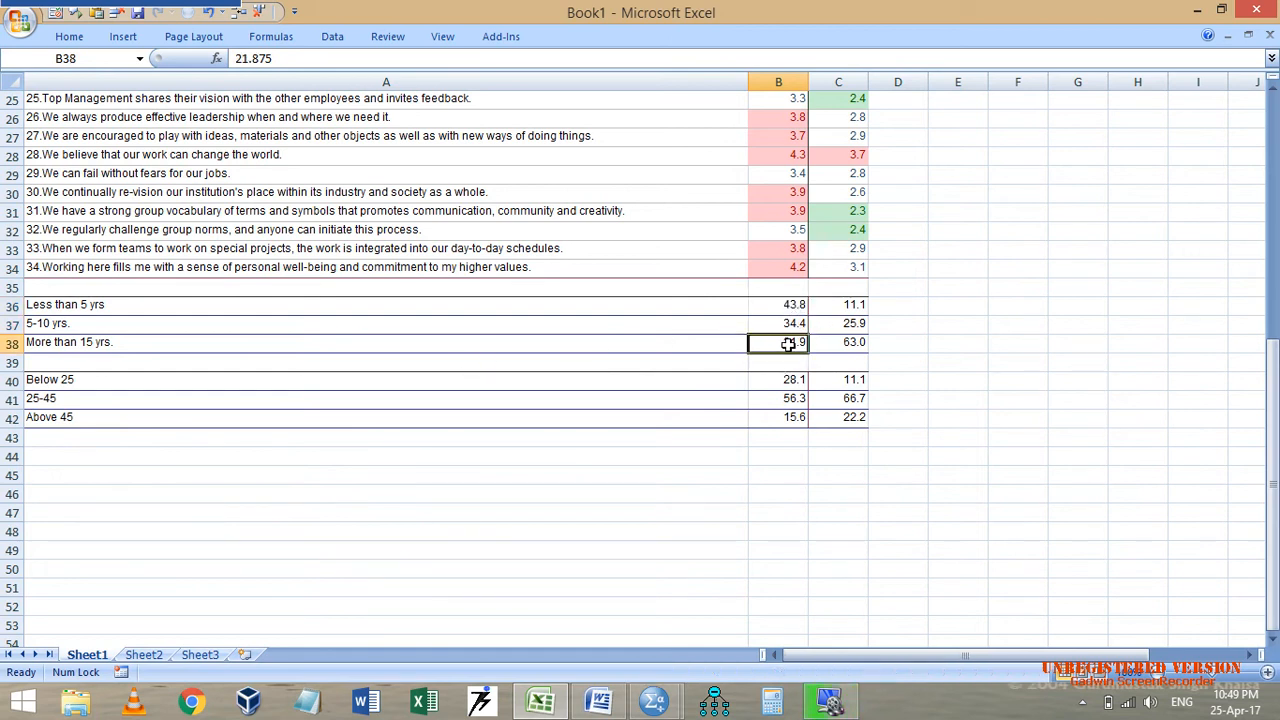
# Add the bold heading "Experience" in A35 above the years-of-experience categories.
pyautogui.click(852, 343)
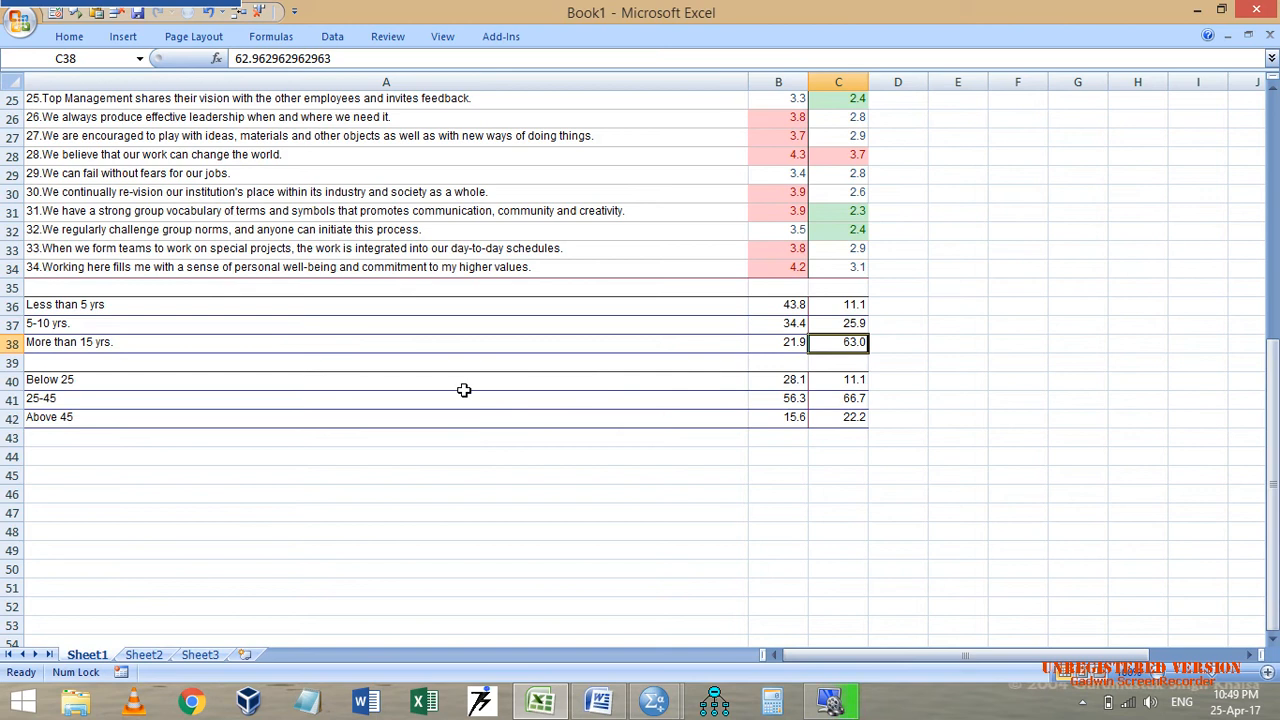
pyautogui.click(226, 366)
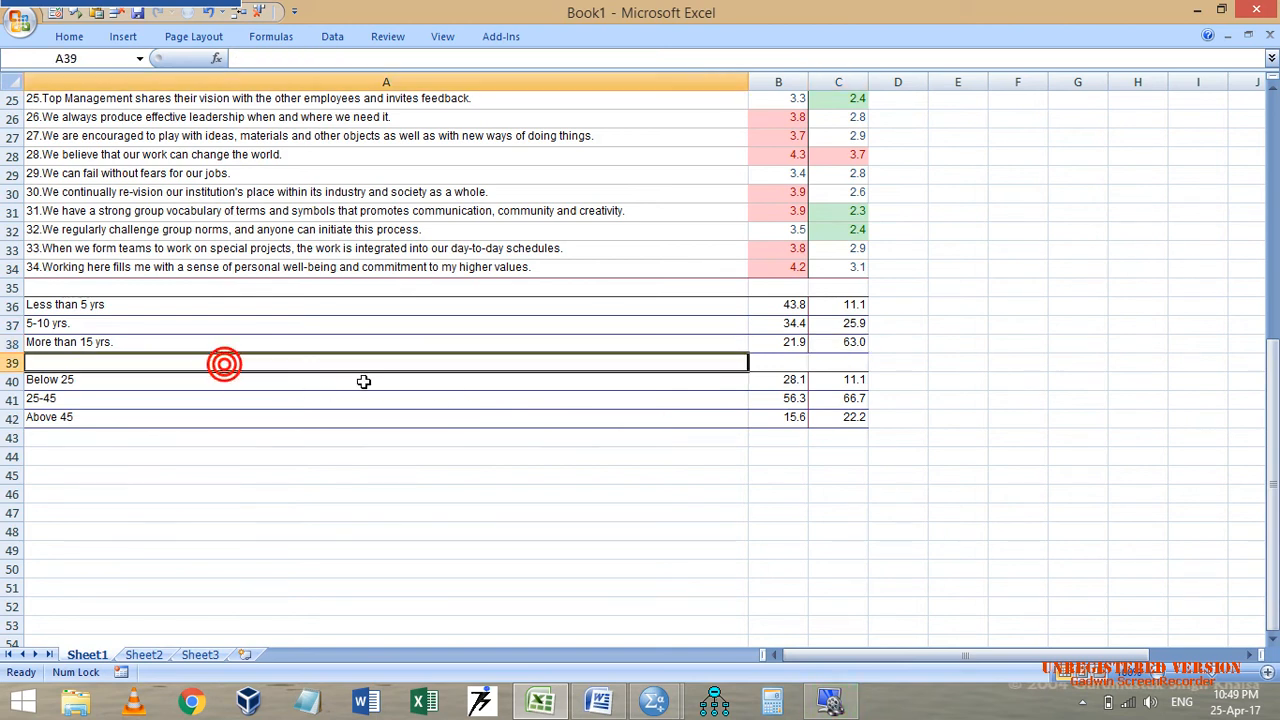
pyautogui.hotkey('alt', 'Tab')
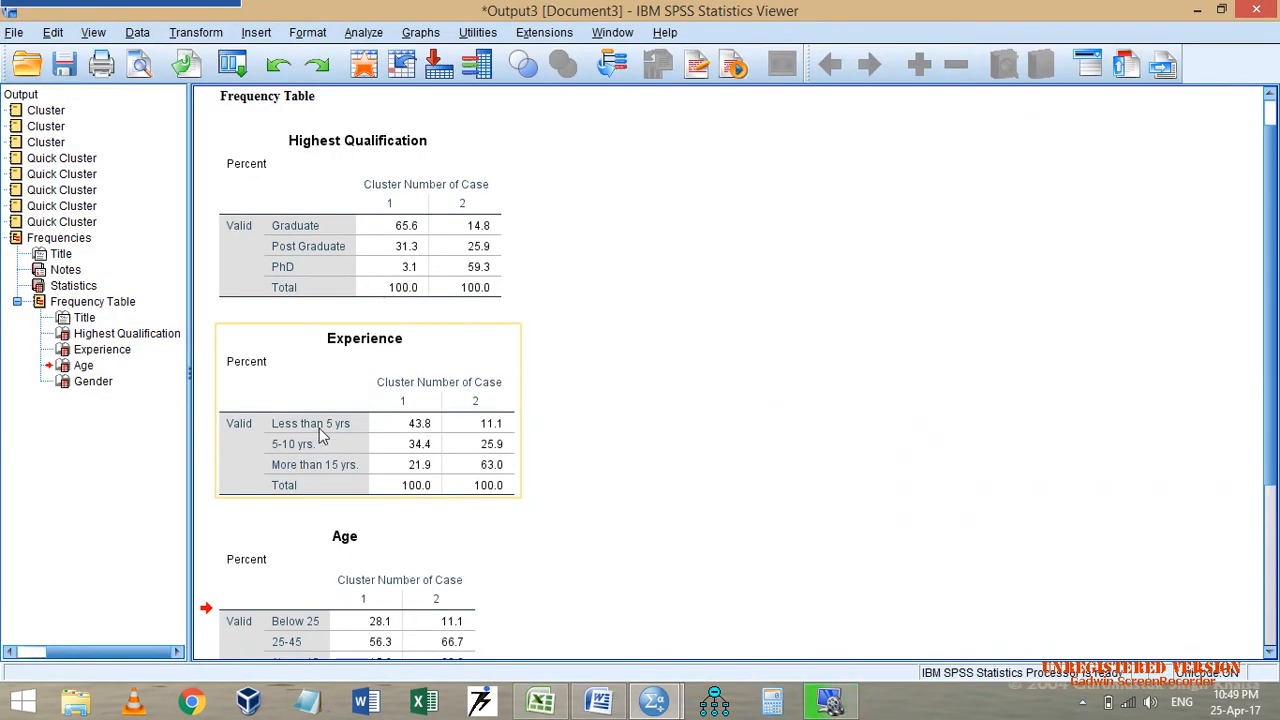
pyautogui.hotkey('alt', 'Tab')
pyautogui.click(151, 285)
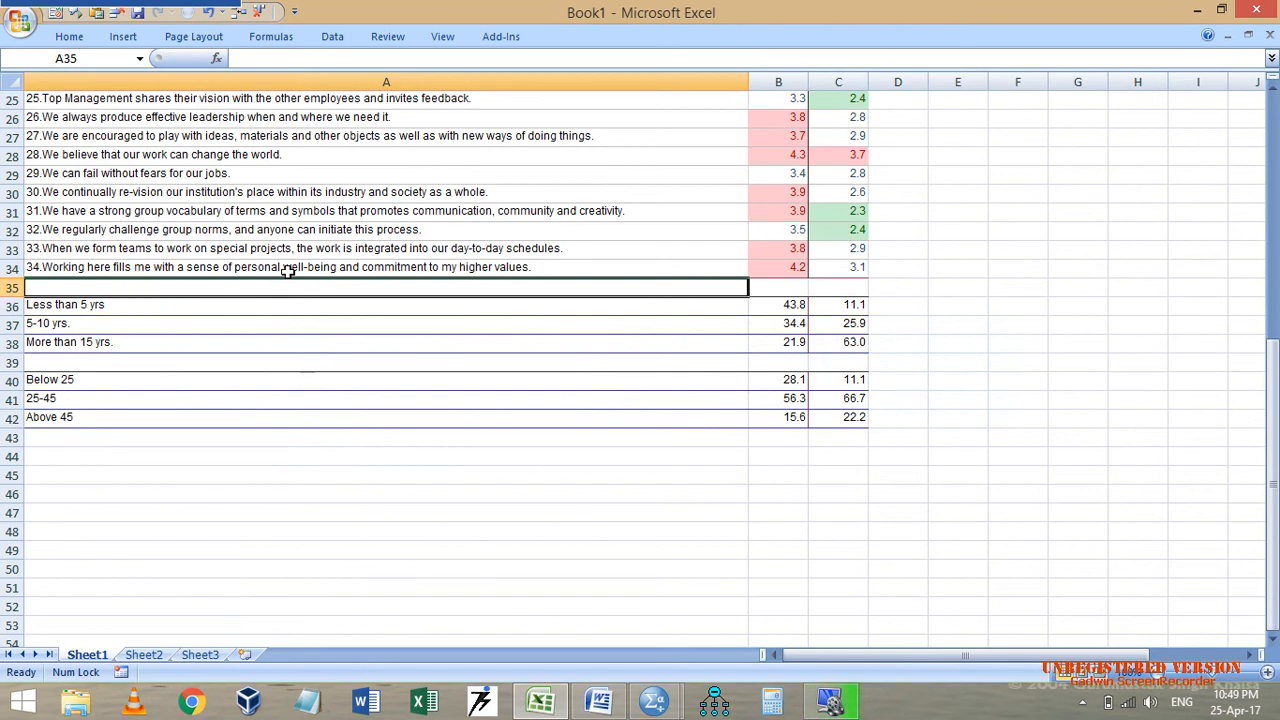
pyautogui.write('Experience')
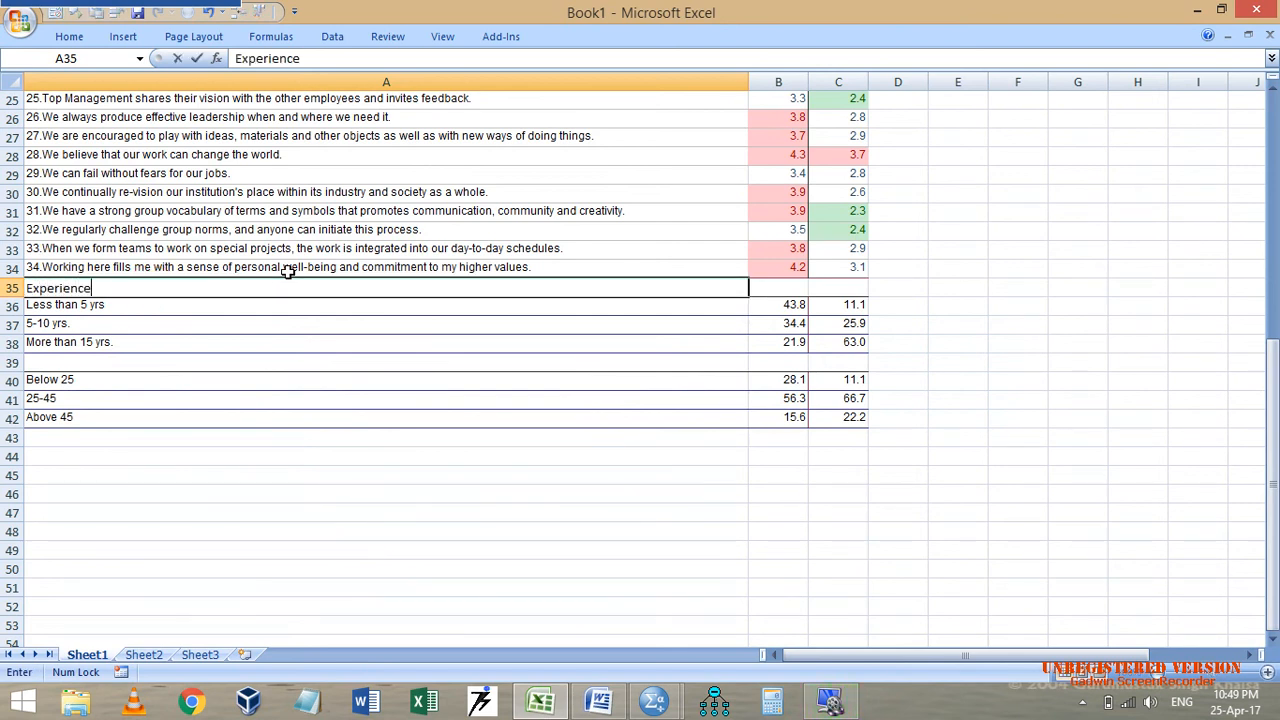
pyautogui.hotkey('ctrl', 'Return')
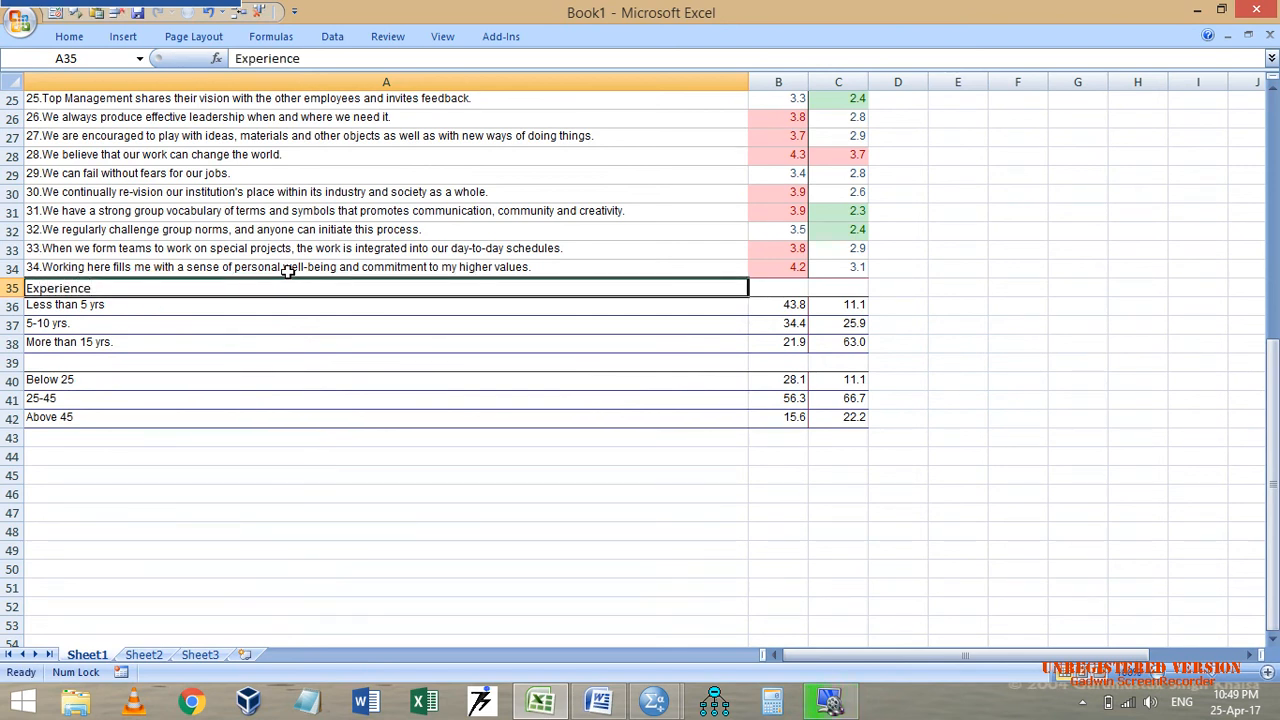
# Add the bold heading "Age" in A39 above the age categories.
pyautogui.press('Down')
pyautogui.press('Down')
pyautogui.press('Down')
pyautogui.press('Down')
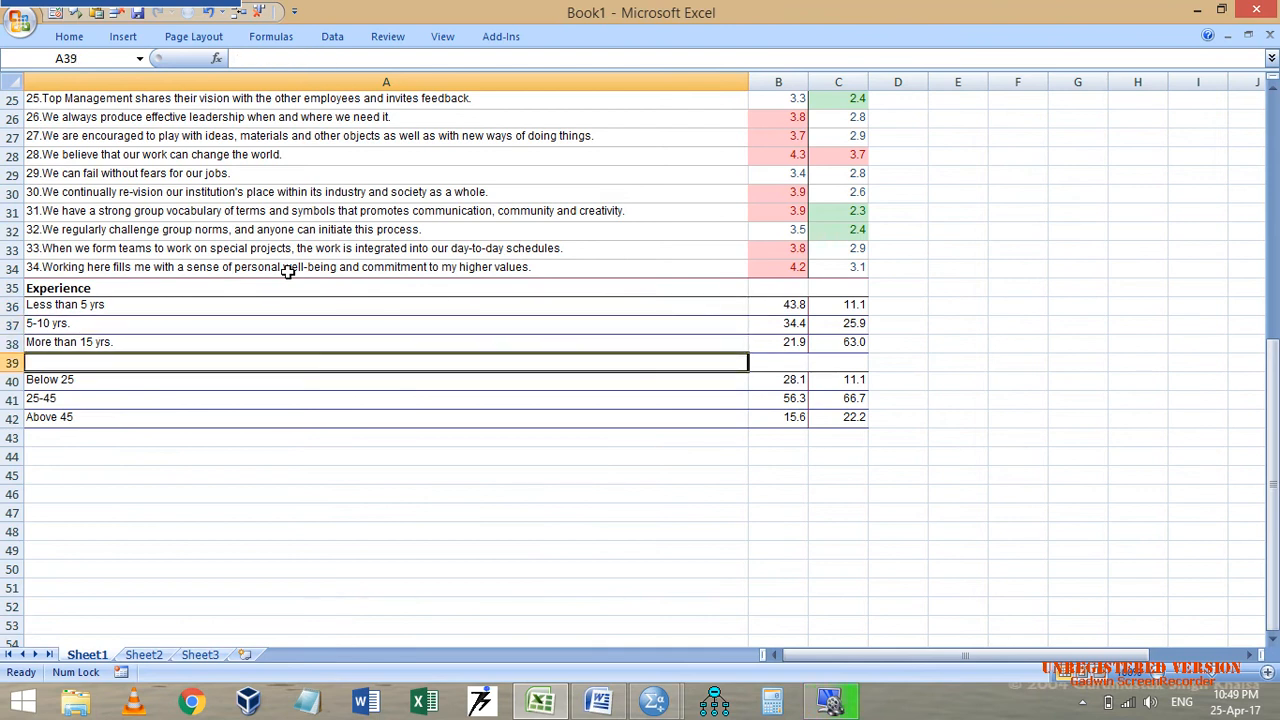
pyautogui.write('Age')
pyautogui.hotkey('ctrl', 'Return')
pyautogui.press('Up')
pyautogui.press('Up')
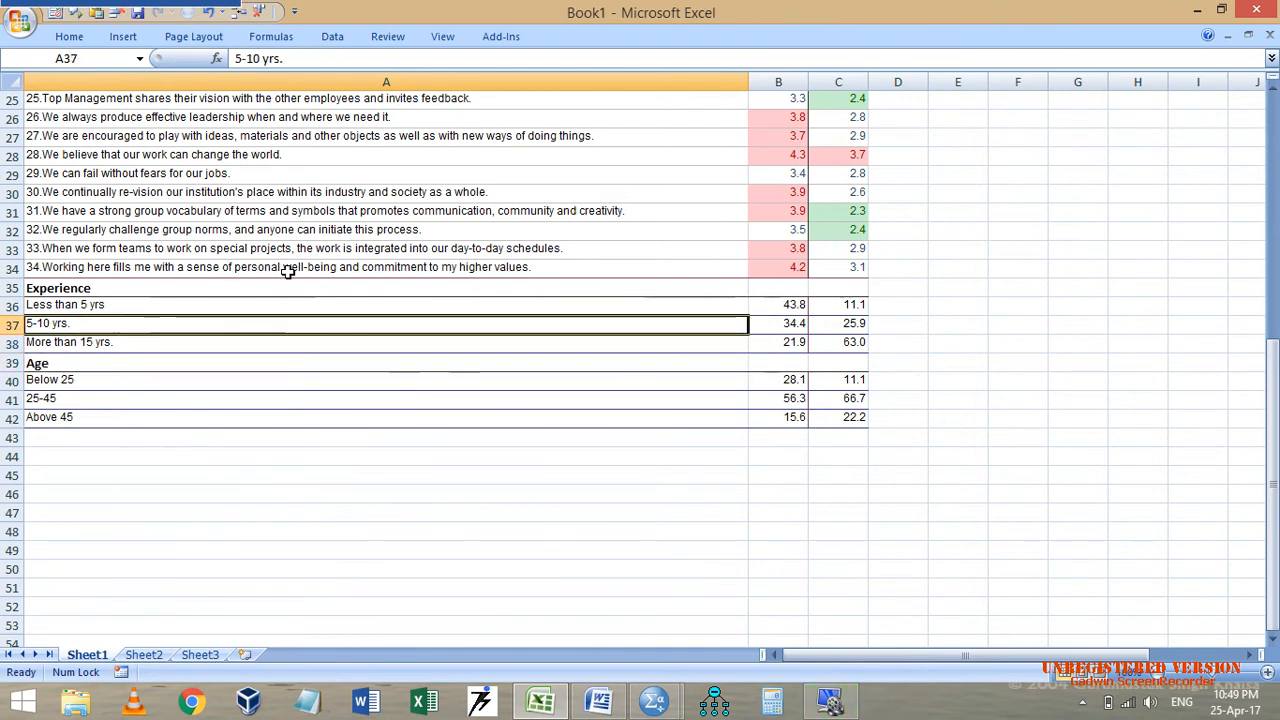
pyautogui.hotkey('ctrl', 'c')
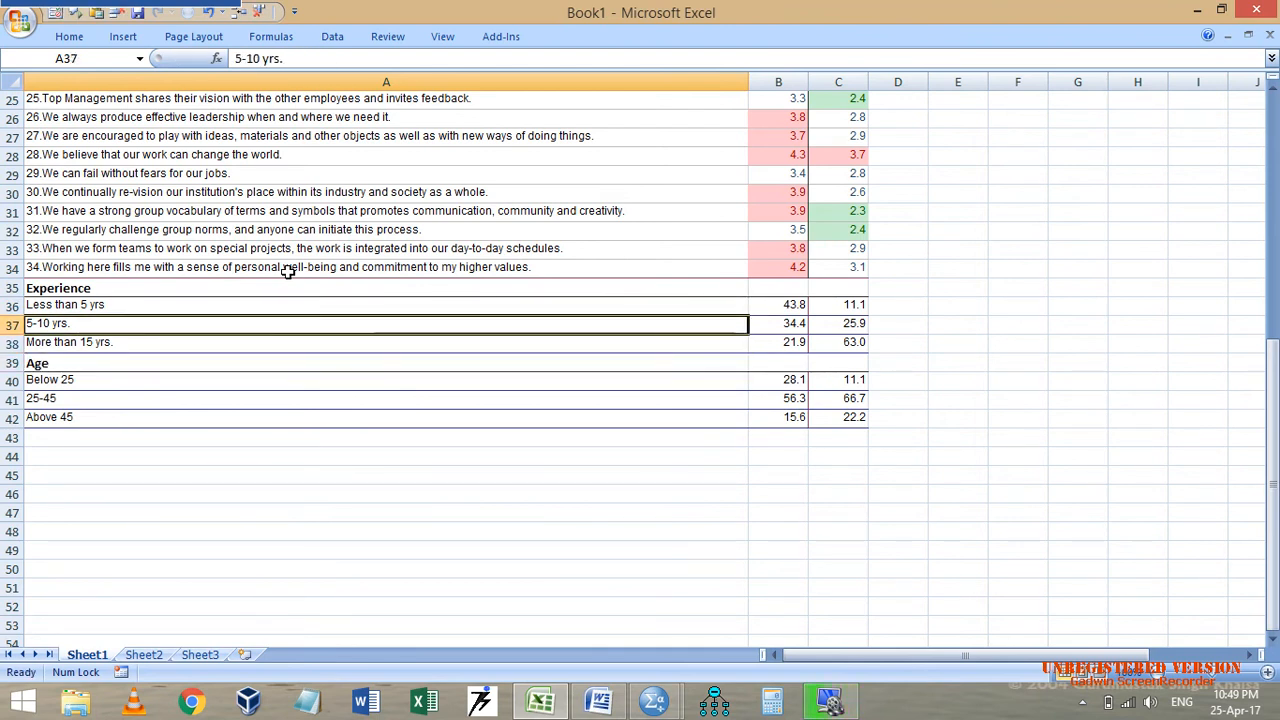
# Compare the two clusters' percentages across the Experience and Age categories in B36:C42.
pyautogui.moveTo(777, 306); pyautogui.dragTo(777, 323)
pyautogui.click(780, 323)
pyautogui.click(846, 343)
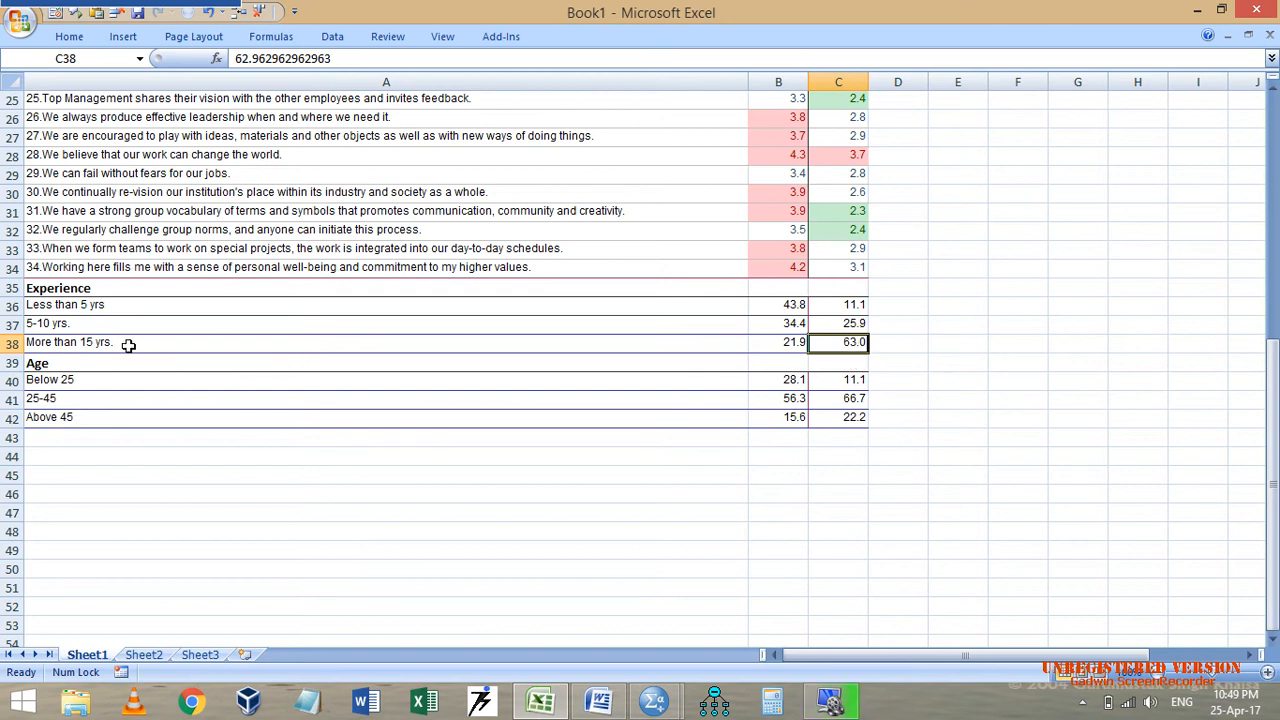
pyautogui.click(850, 416)
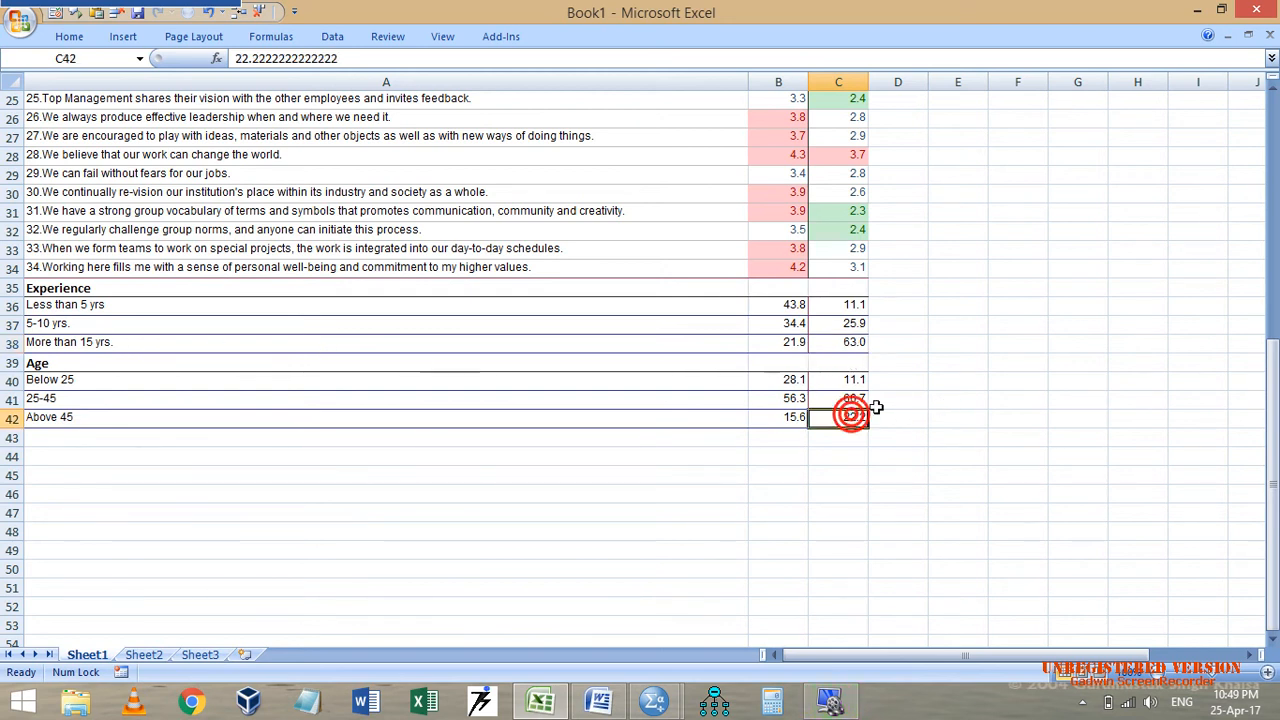
pyautogui.moveTo(790, 381); pyautogui.dragTo(790, 396)
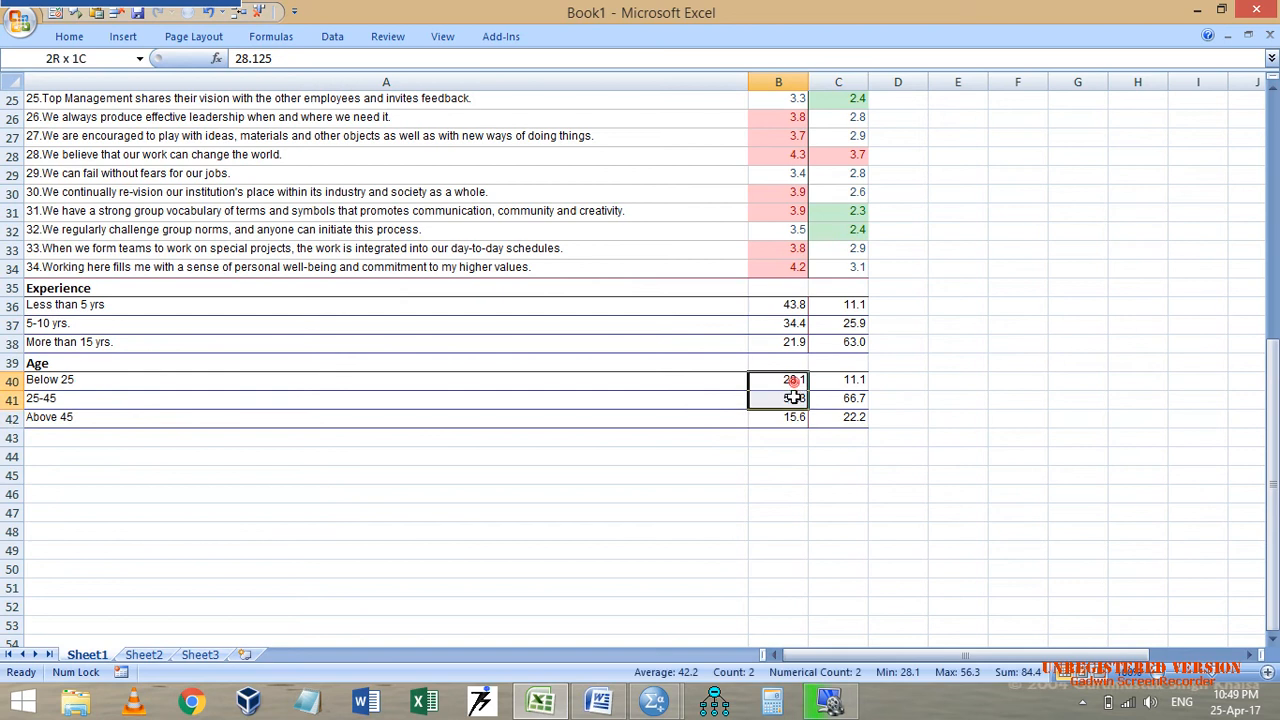
pyautogui.click(793, 399)
pyautogui.click(795, 381)
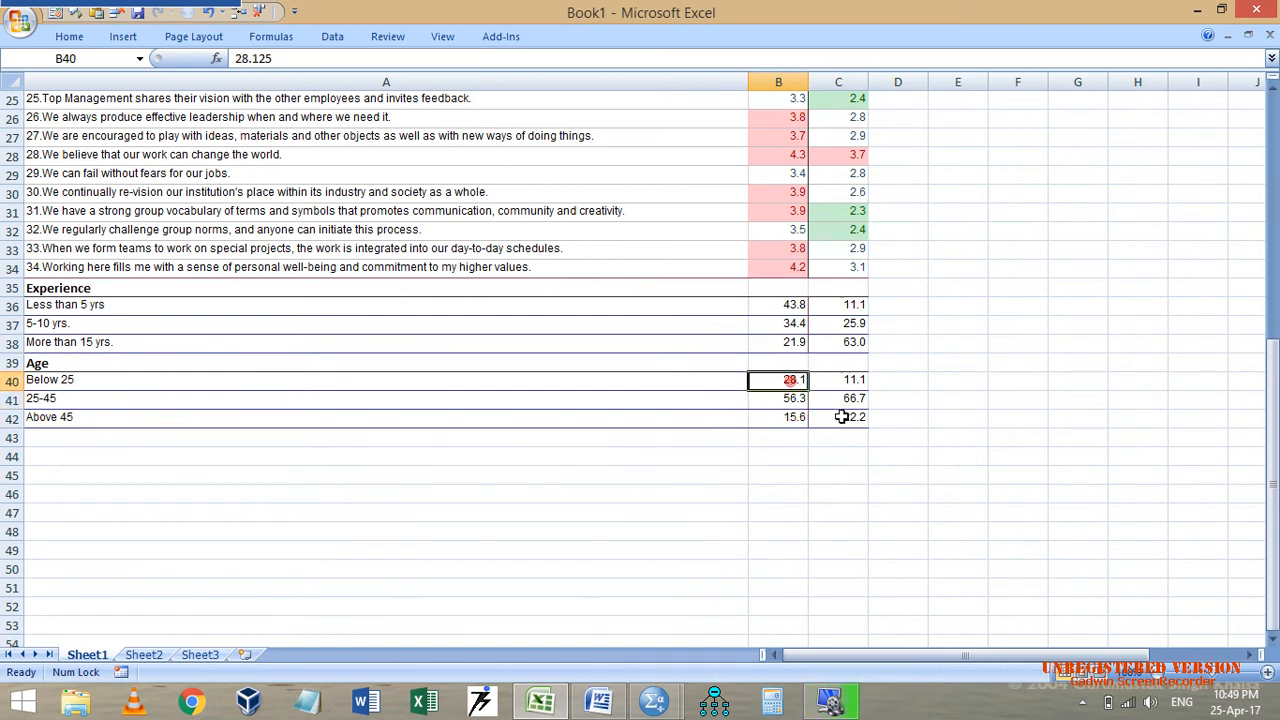
pyautogui.click(850, 380)
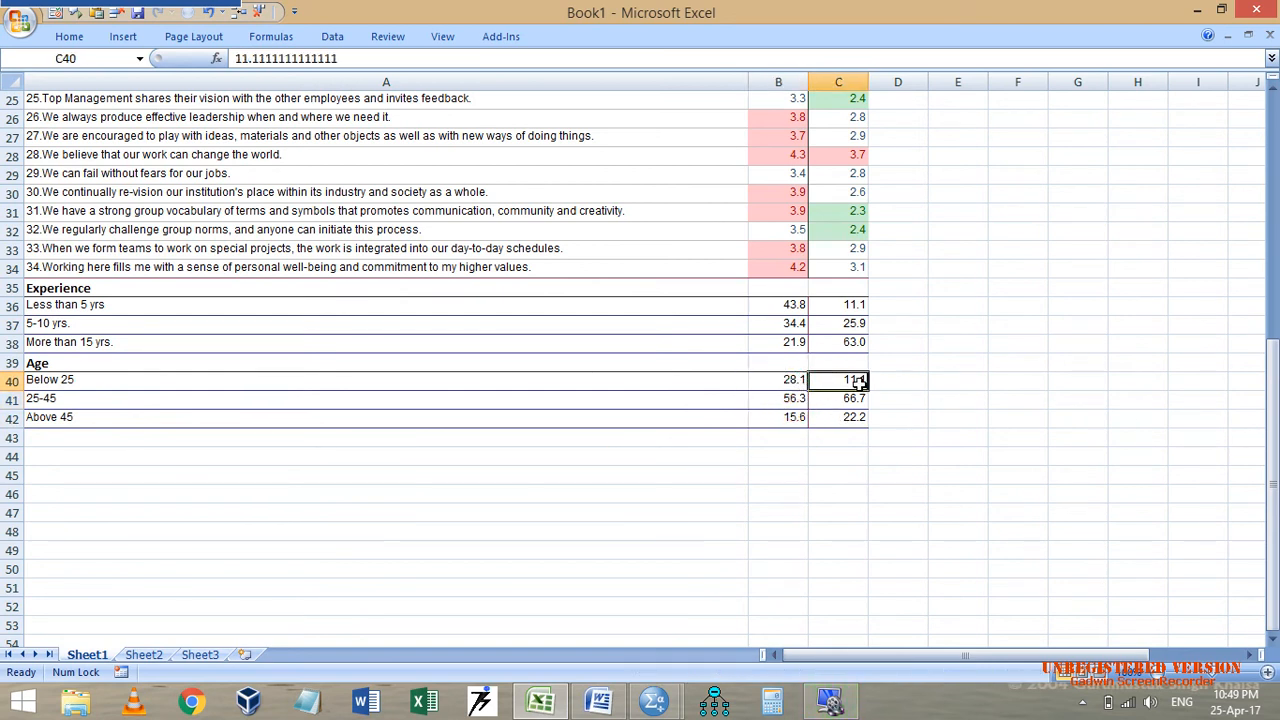
pyautogui.click(792, 382)
pyautogui.click(791, 384)
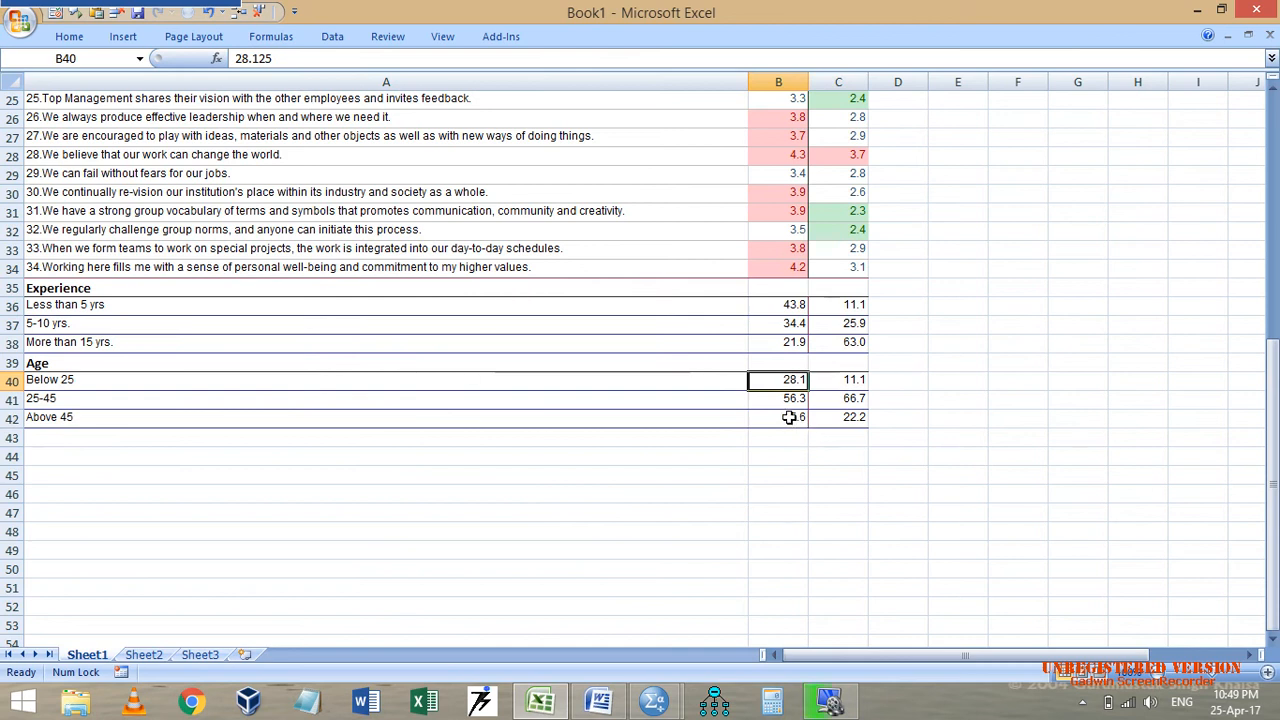
pyautogui.click(790, 418)
pyautogui.click(852, 419)
pyautogui.click(851, 398)
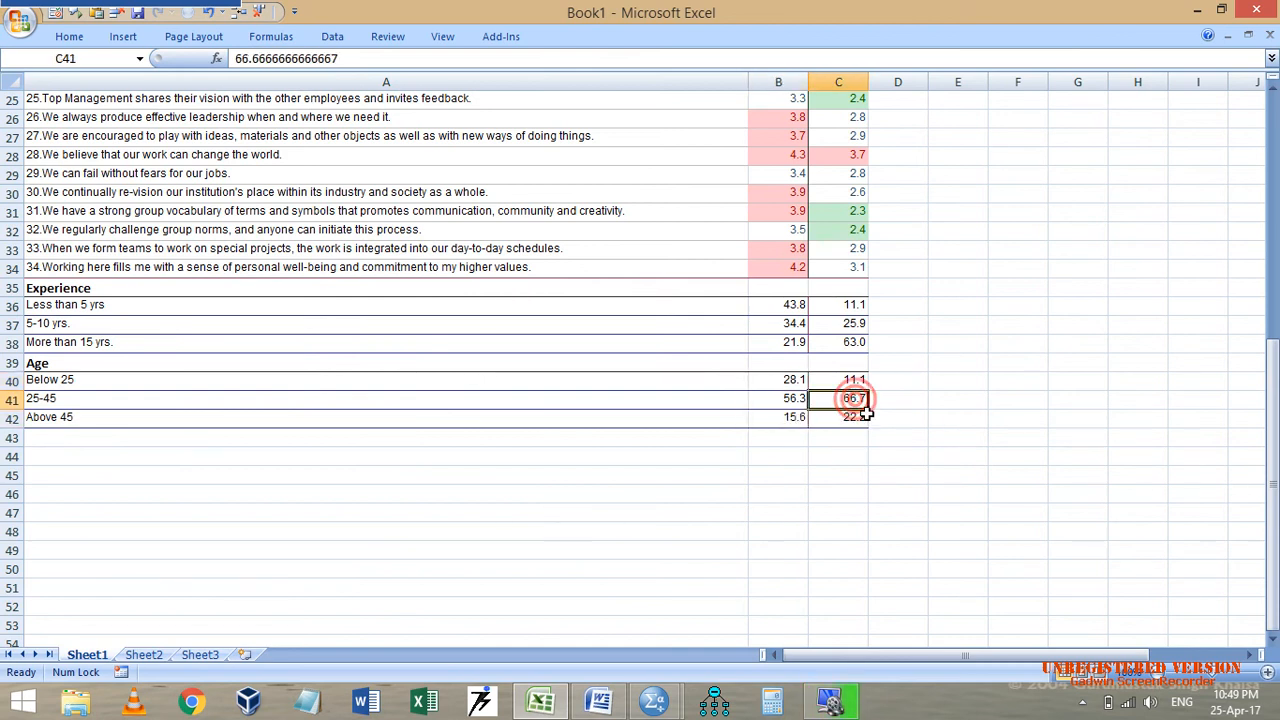
# Review the statements with red-highlighted cluster 1 centers, including statements 2, 3 and 6.
pyautogui.scroll(8, 851, 338)
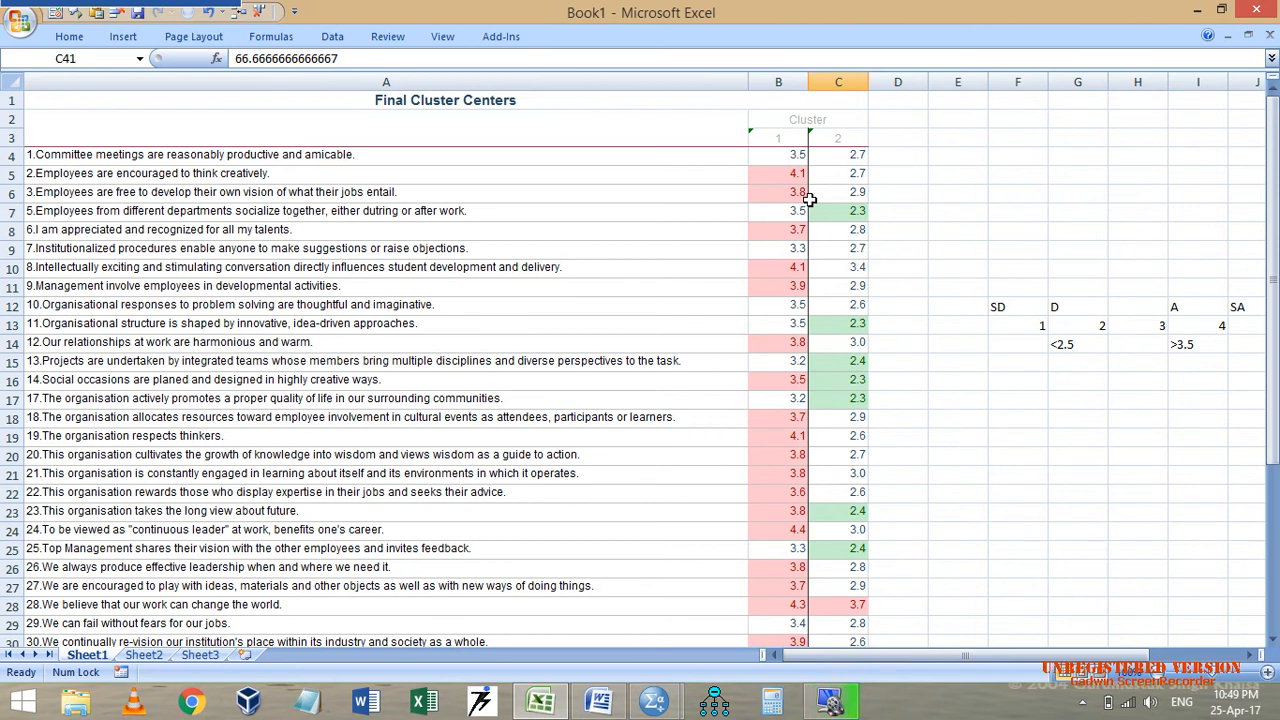
pyautogui.moveTo(789, 172); pyautogui.dragTo(790, 191)
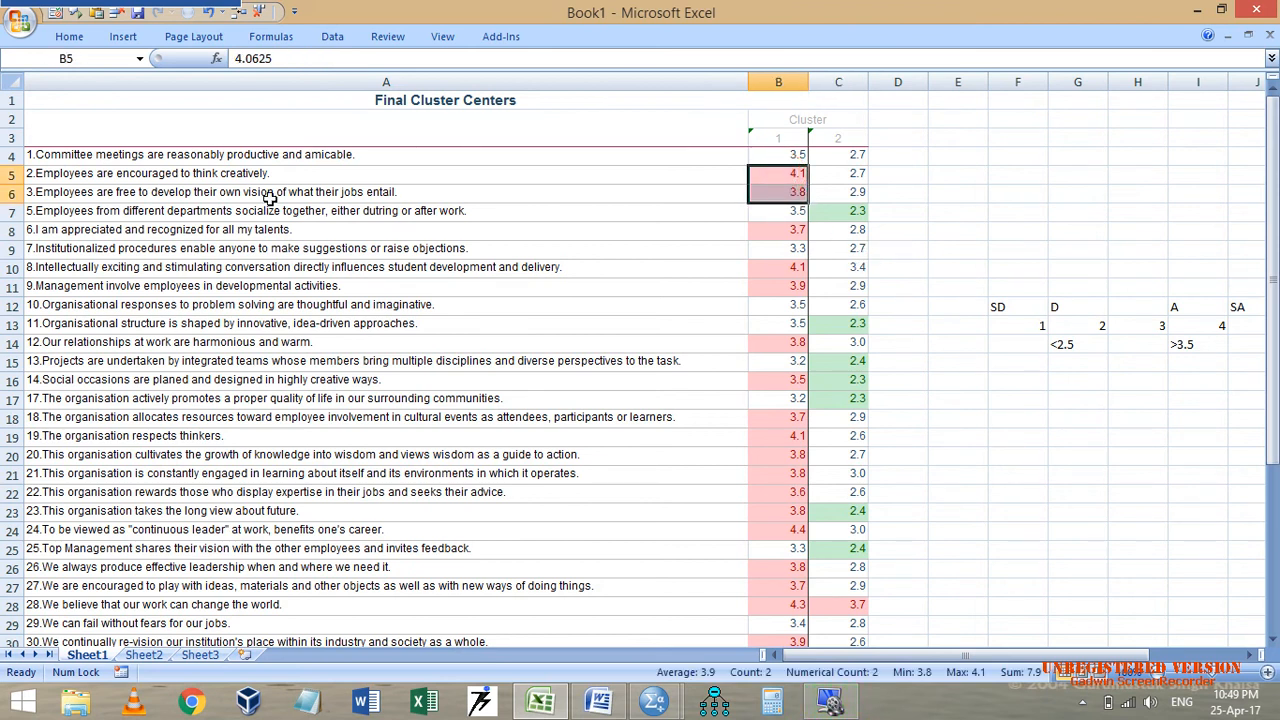
pyautogui.click(160, 176)
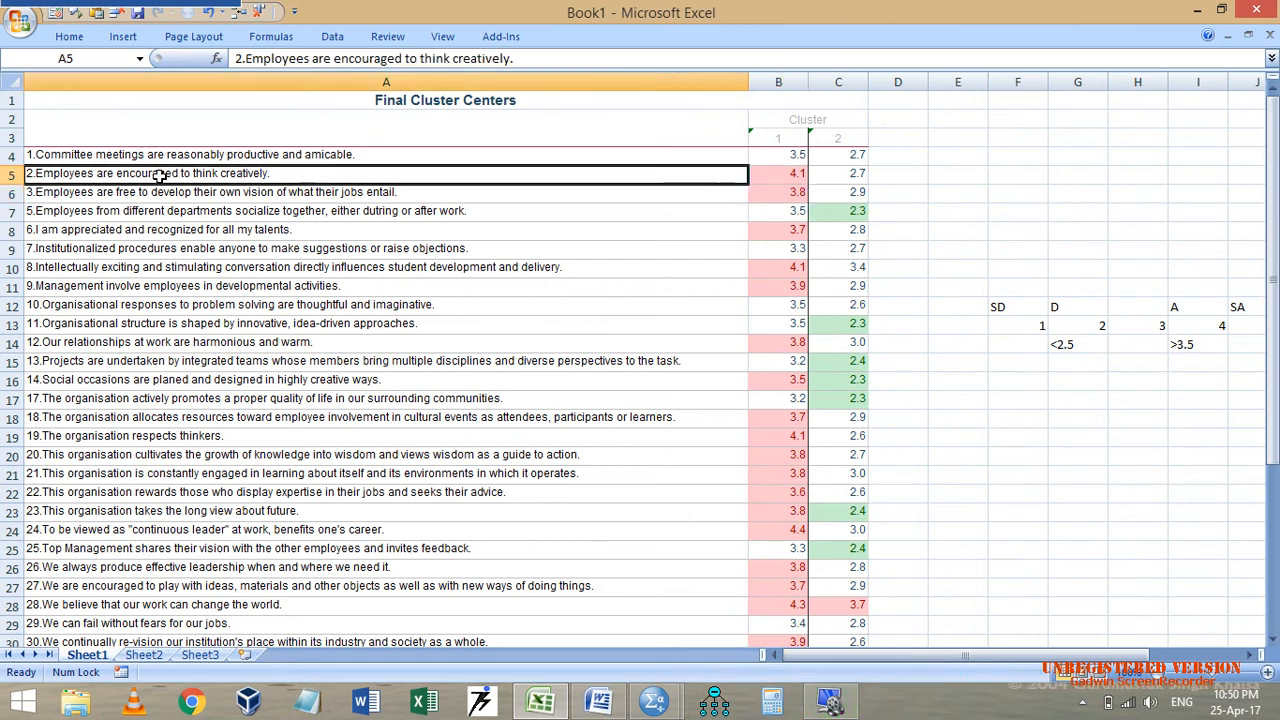
pyautogui.click(229, 194)
pyautogui.click(229, 194)
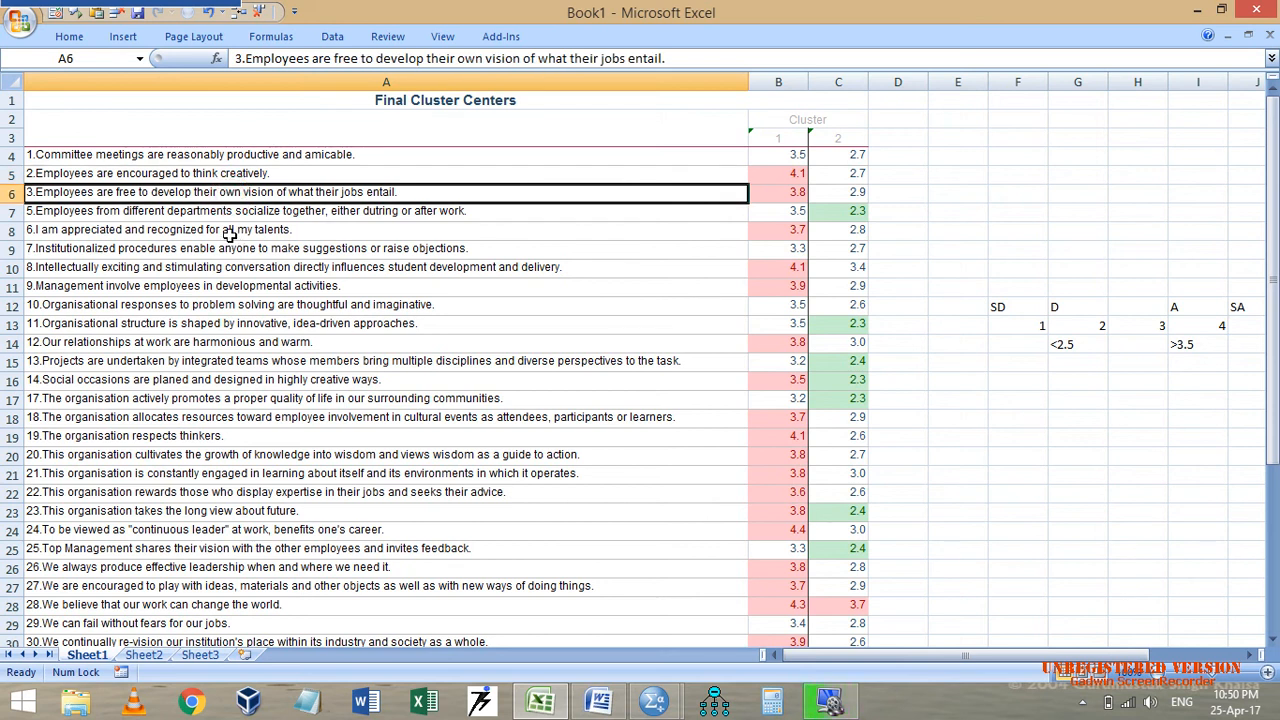
pyautogui.click(229, 232)
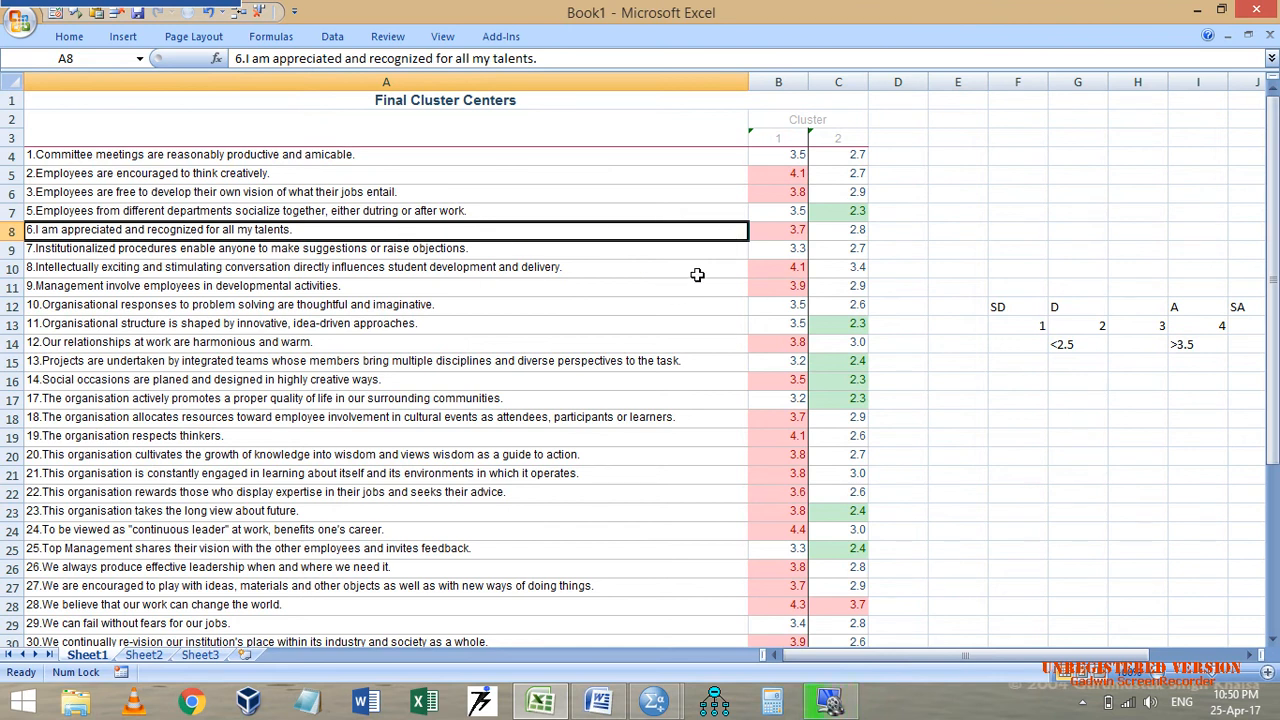
pyautogui.scroll(-4, 737, 285)
pyautogui.scroll(4, 737, 288)
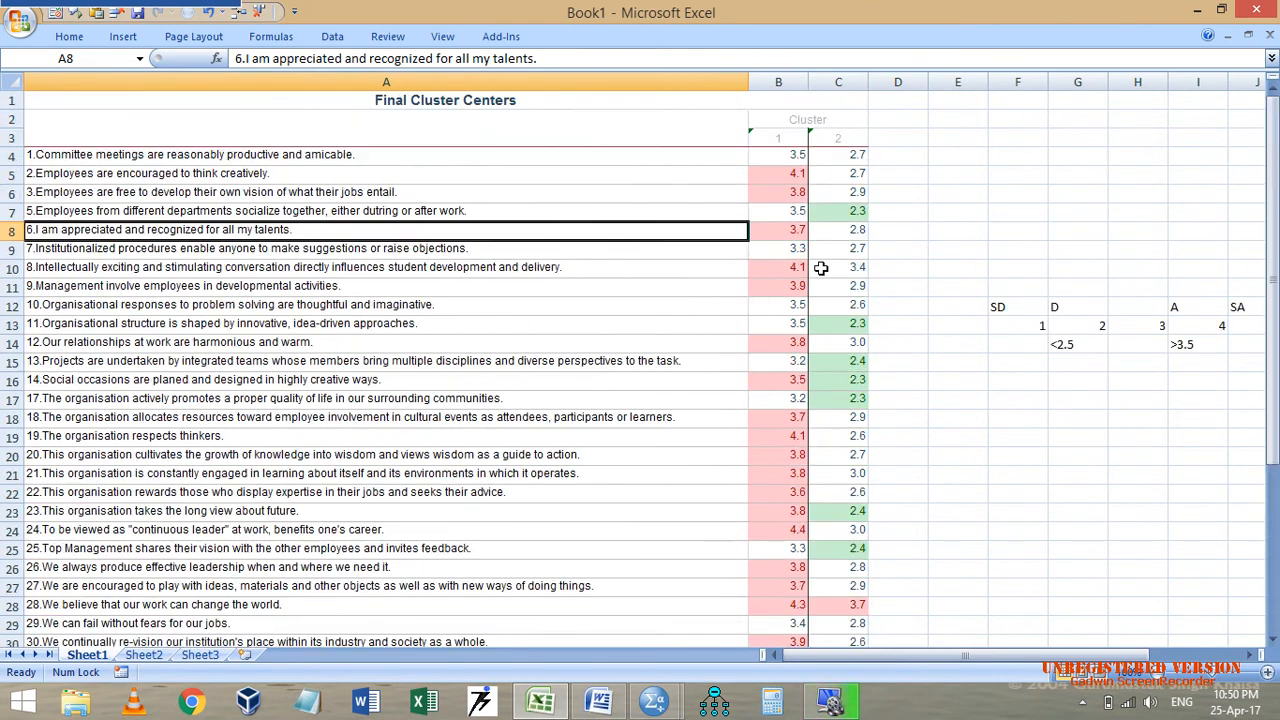
# Set the font color of the Cluster heading and cluster numbers in B2:C3 to black.
pyautogui.click(843, 211)
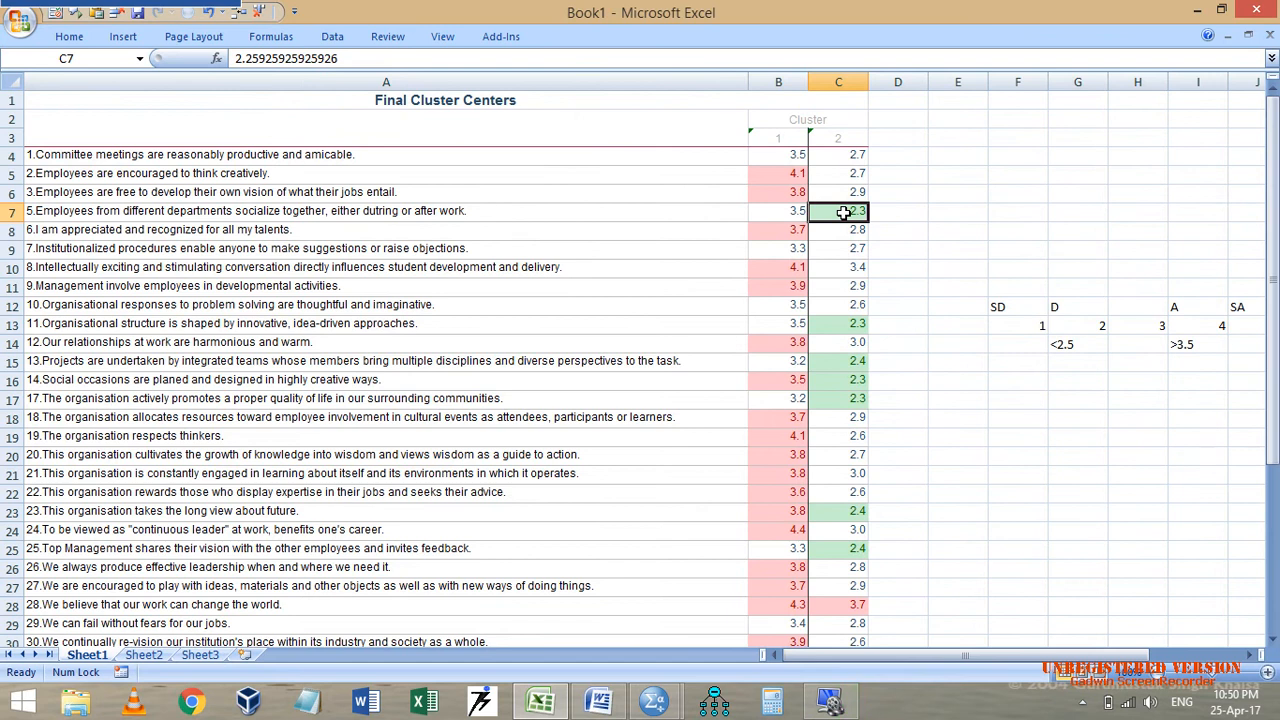
pyautogui.click(820, 120)
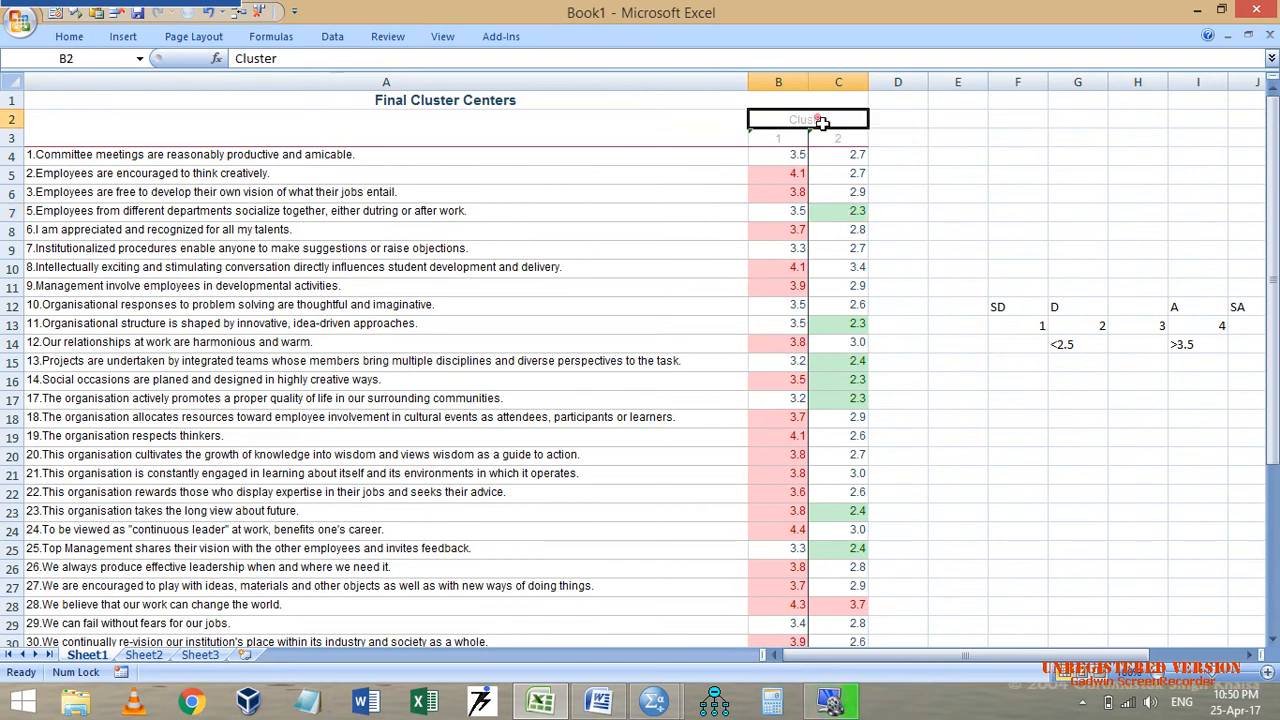
pyautogui.click(82, 37)
# Review the statements with green-highlighted cluster 2 centers in rows 7 to 17, namely statements 5, 11, 13, 14 and 17.
pyautogui.click(674, 215)
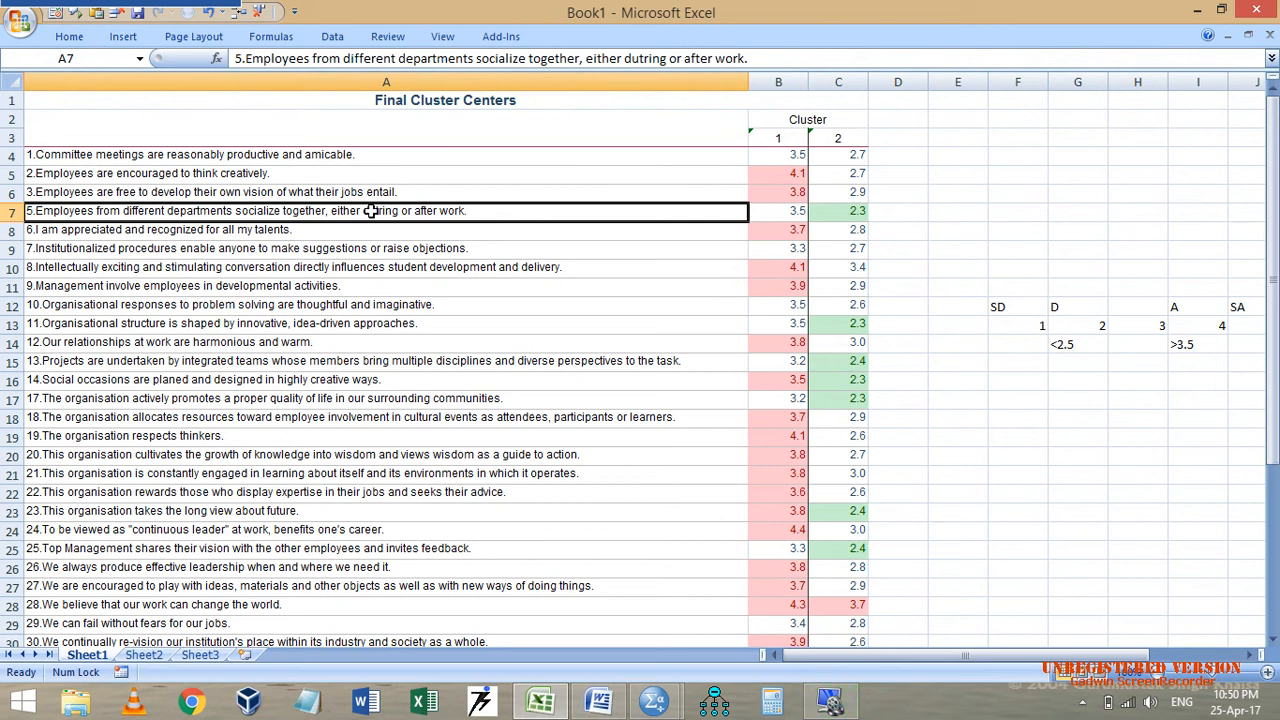
pyautogui.click(846, 211)
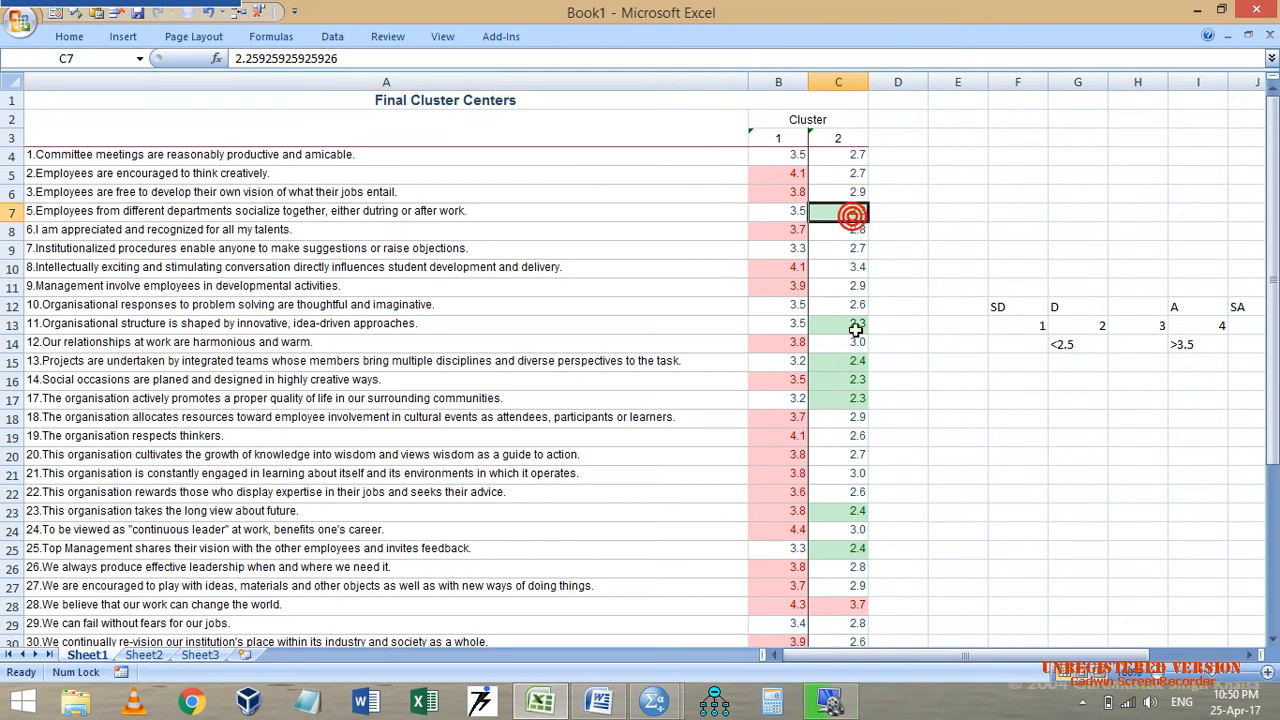
pyautogui.click(857, 323)
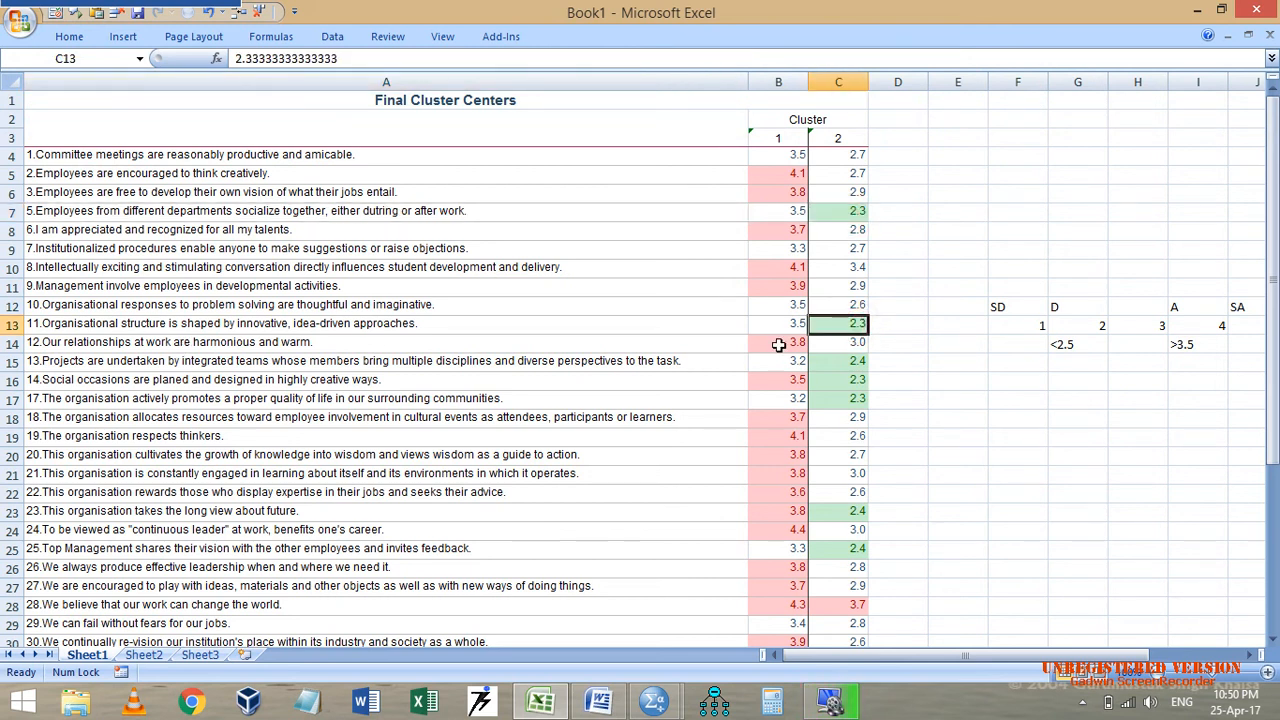
pyautogui.click(827, 363)
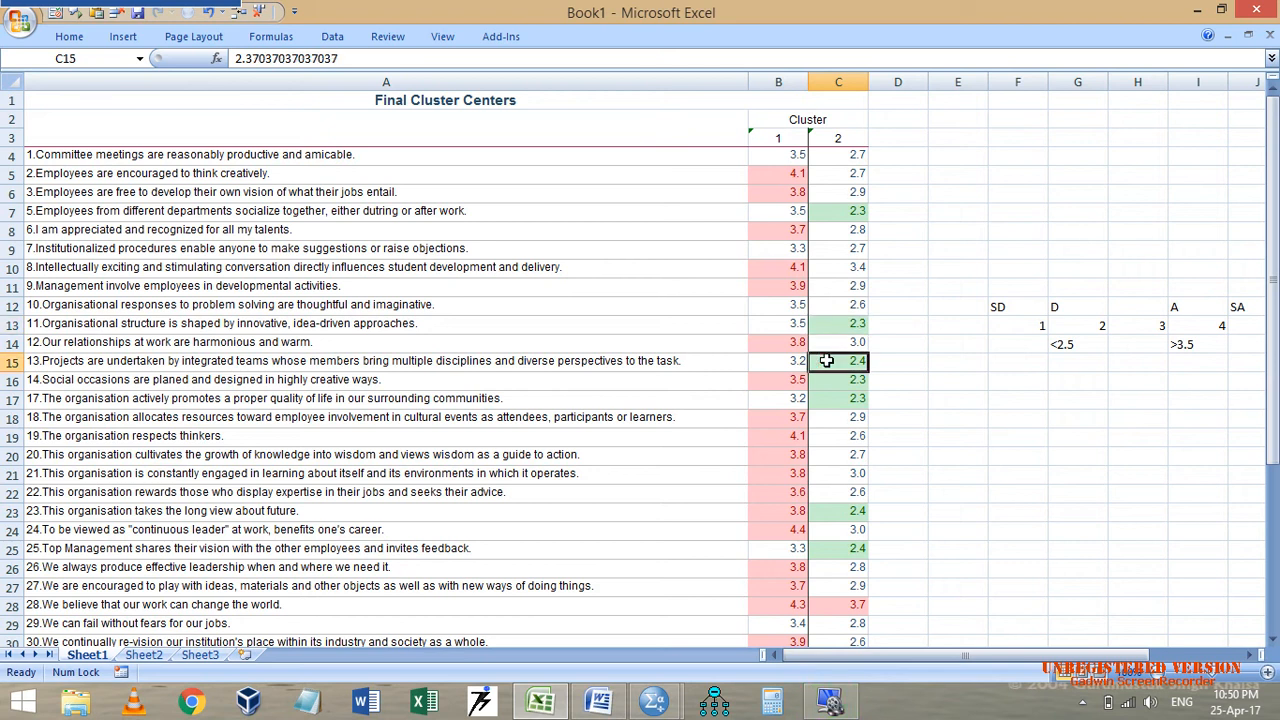
pyautogui.click(88, 362)
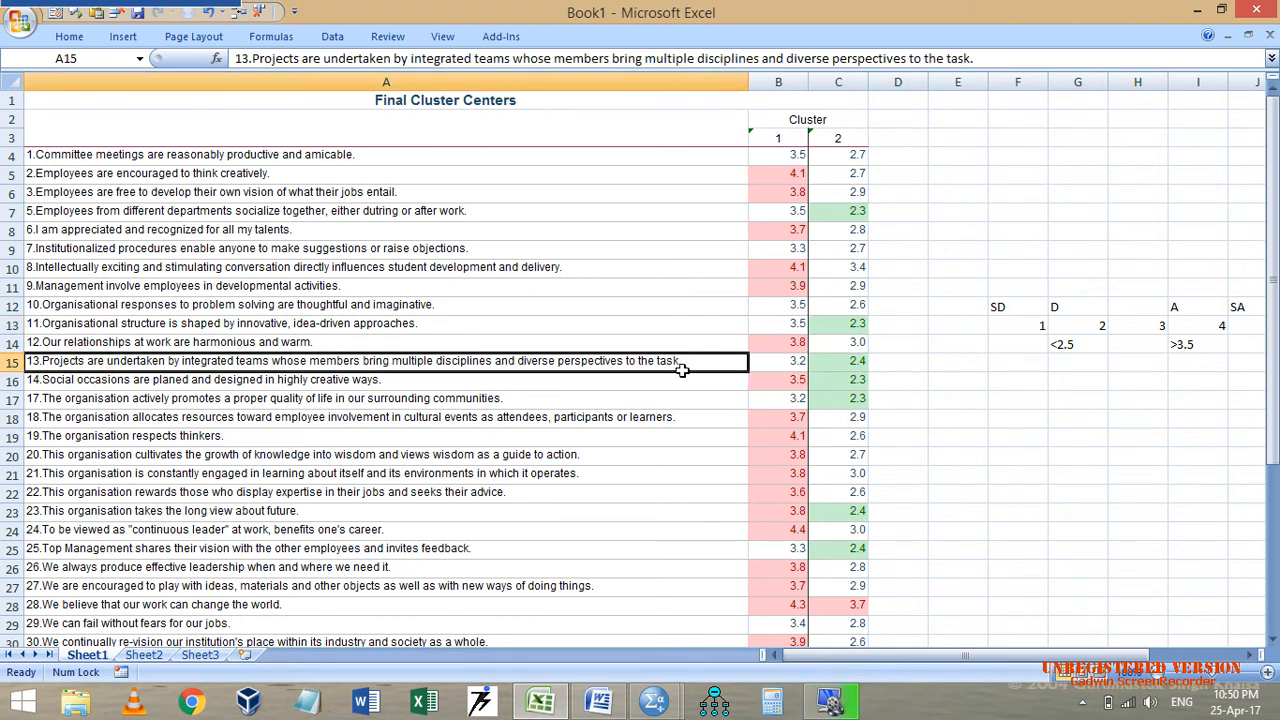
pyautogui.click(838, 381)
pyautogui.click(77, 381)
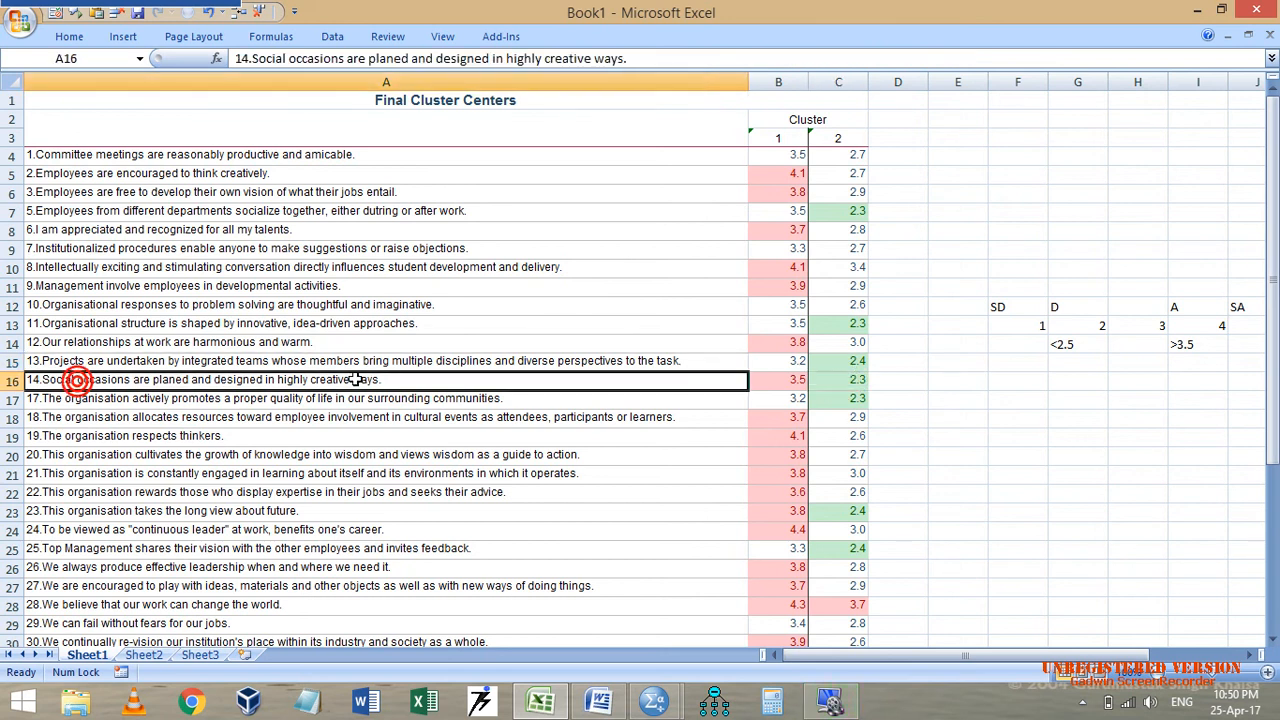
pyautogui.click(838, 385)
pyautogui.click(842, 400)
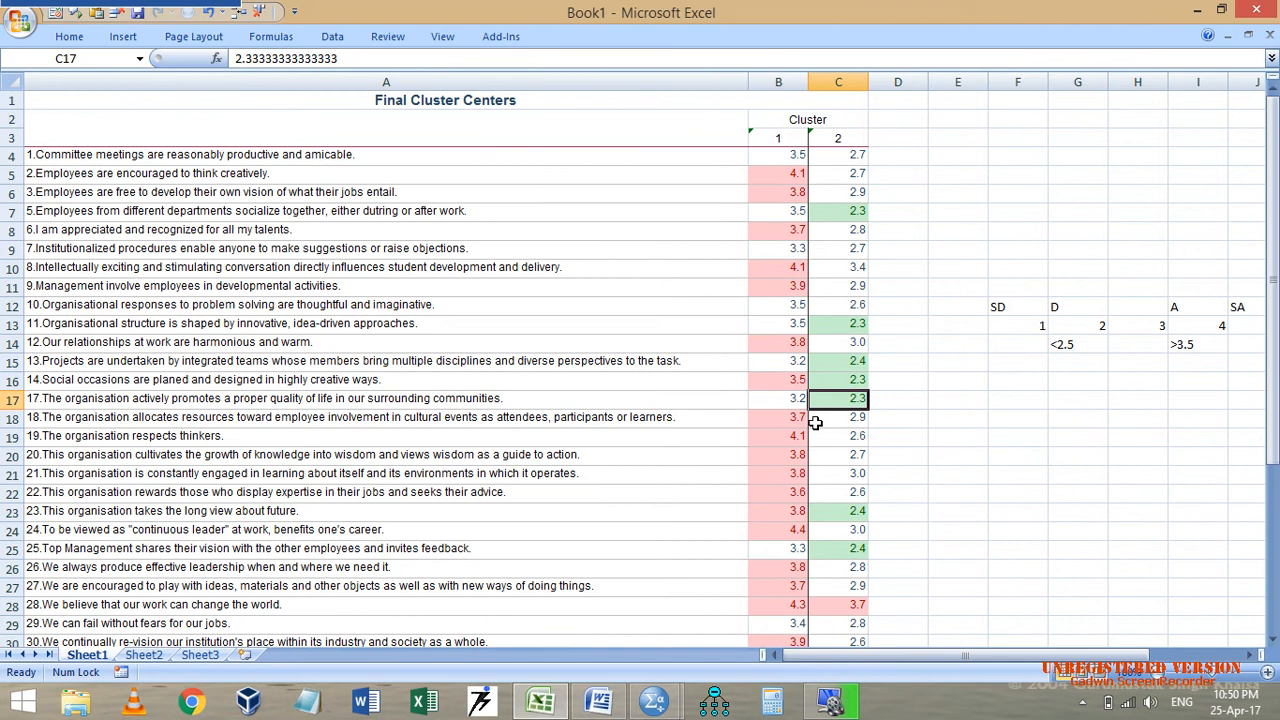
# Examine the remaining statements with green-highlighted cluster 2 centers, namely statements 23, 25, 31 and 32.
pyautogui.scroll(-1, 828, 445)
pyautogui.click(838, 455)
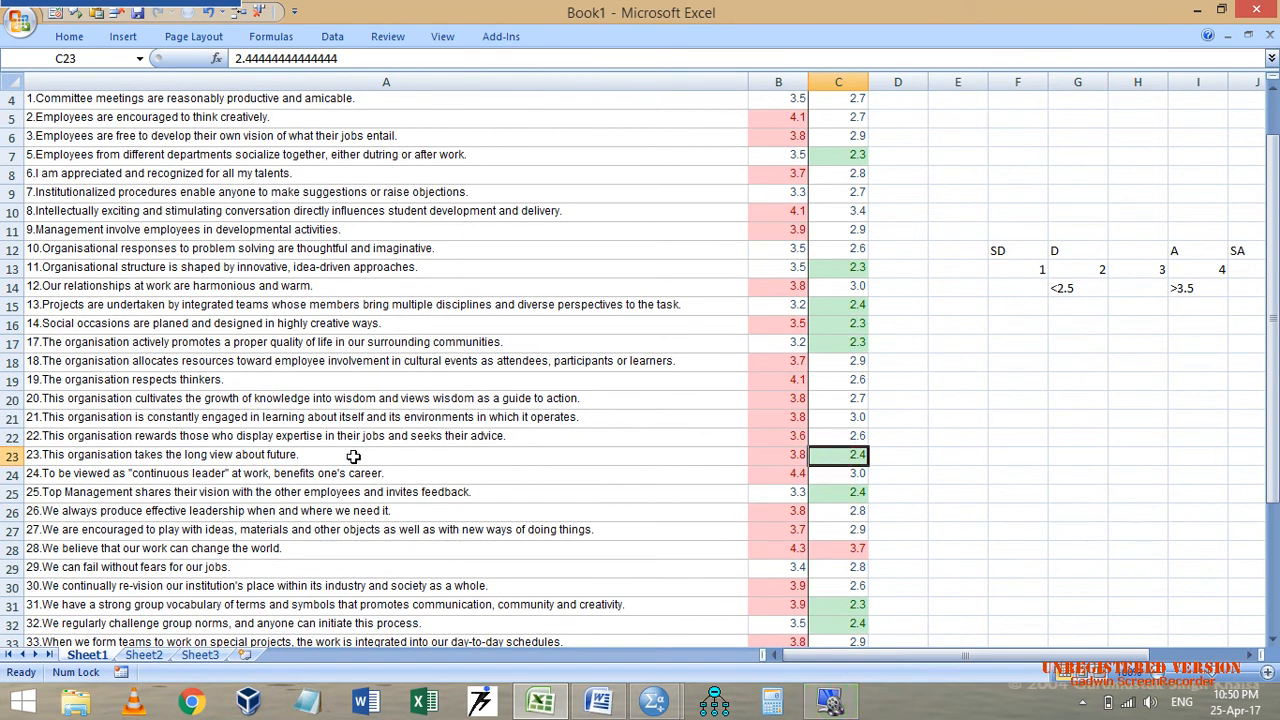
pyautogui.click(842, 494)
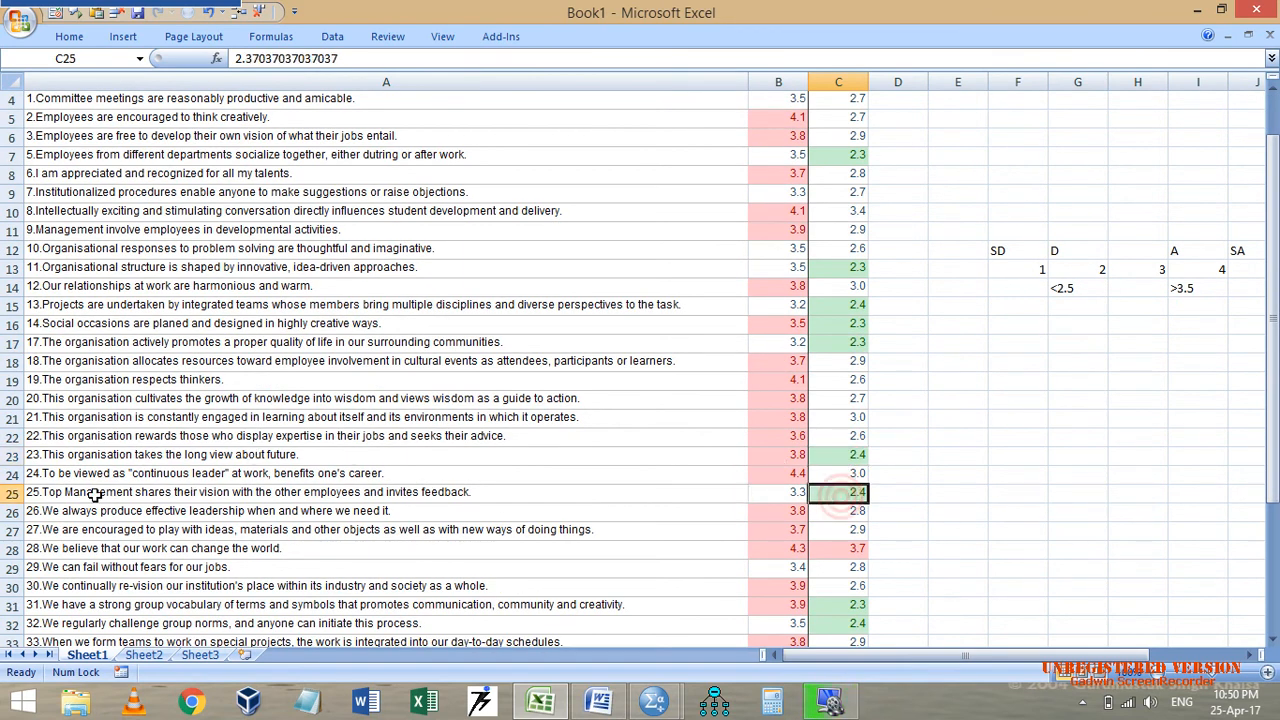
pyautogui.scroll(-3, 790, 505)
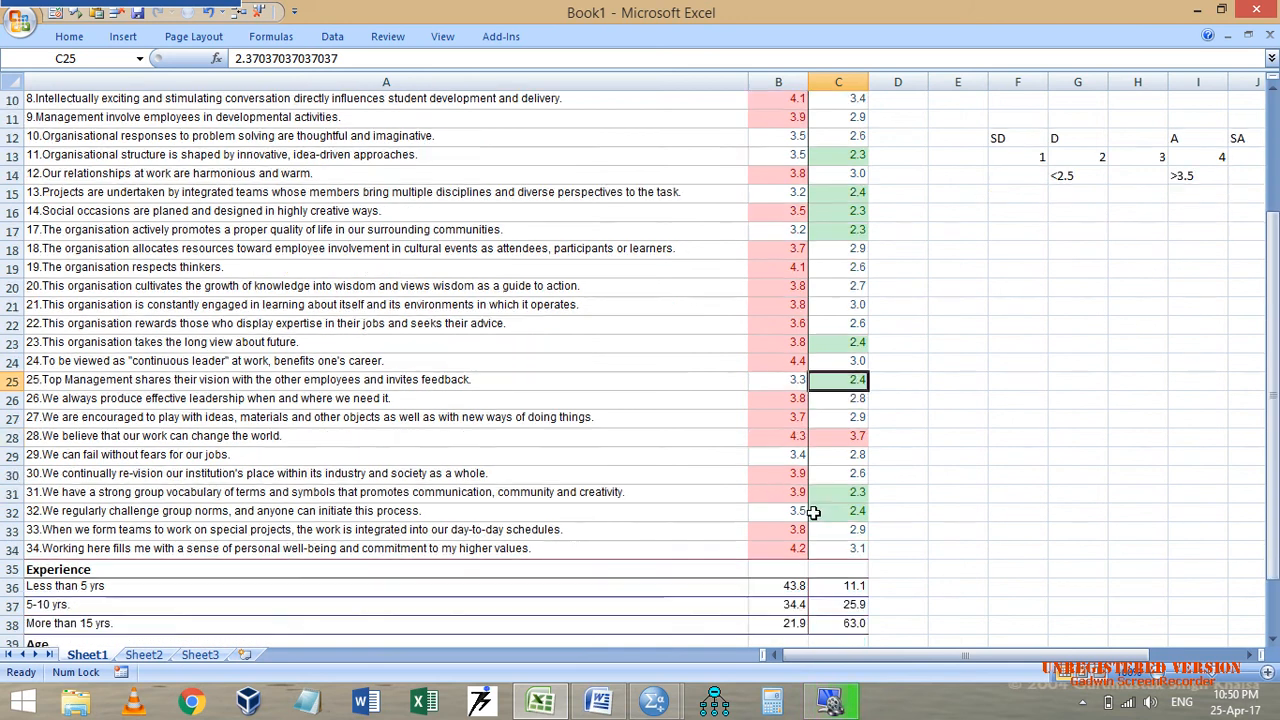
pyautogui.click(840, 437)
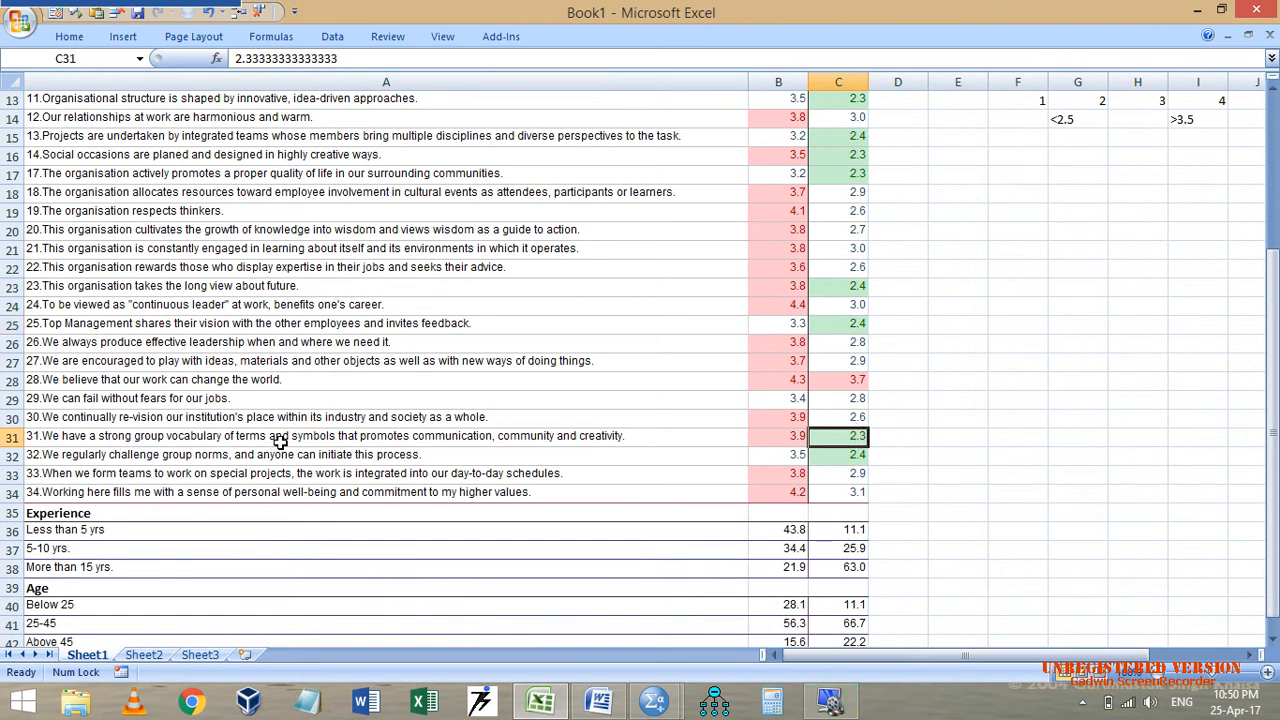
pyautogui.click(838, 456)
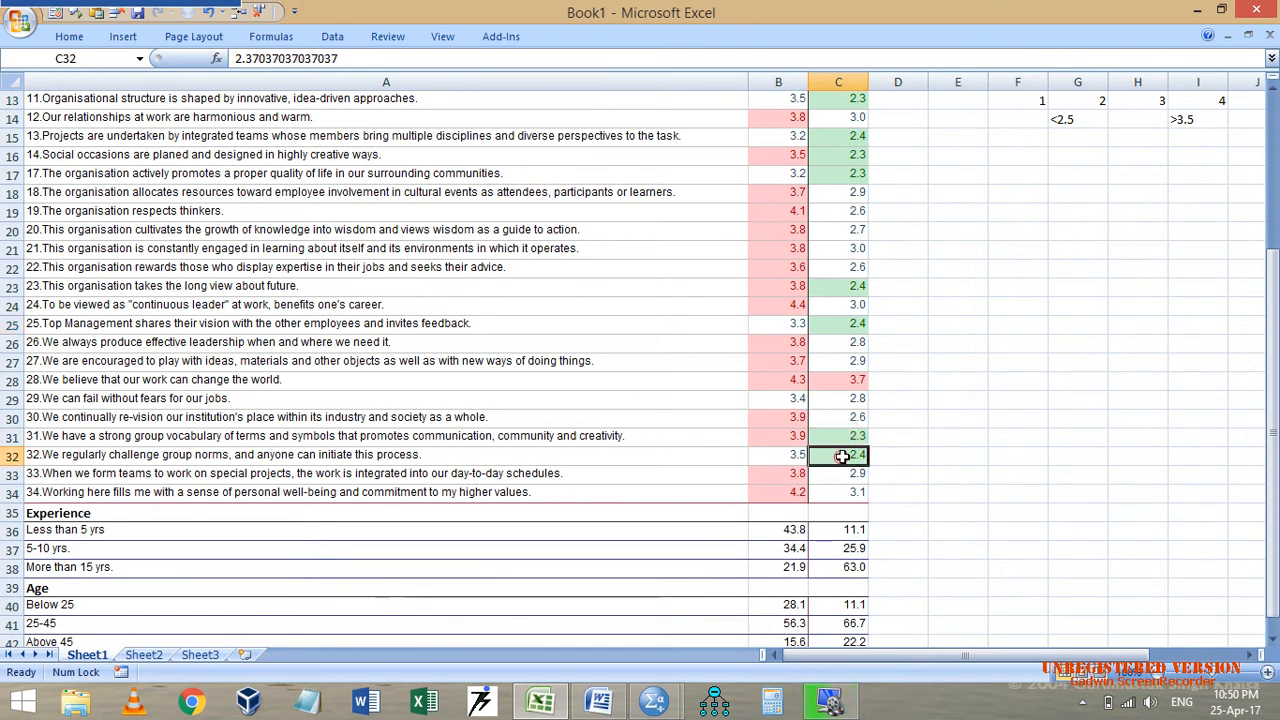
pyautogui.click(111, 456)
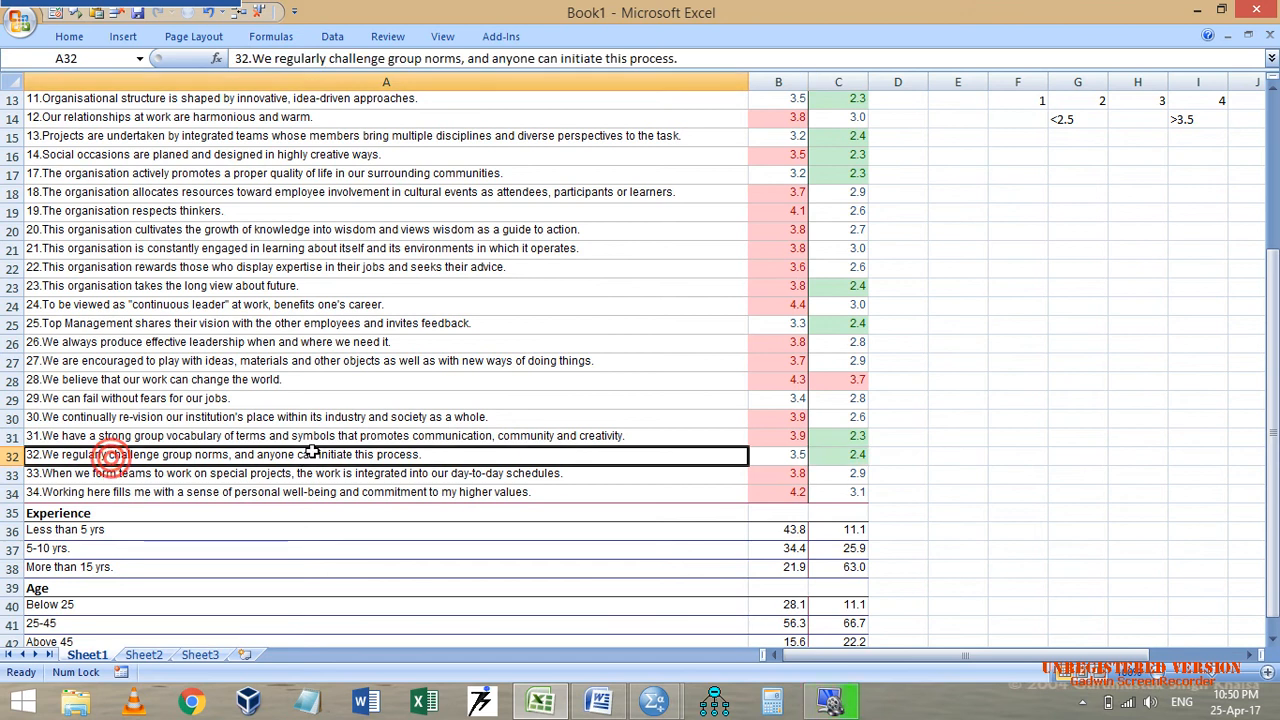
pyautogui.click(855, 456)
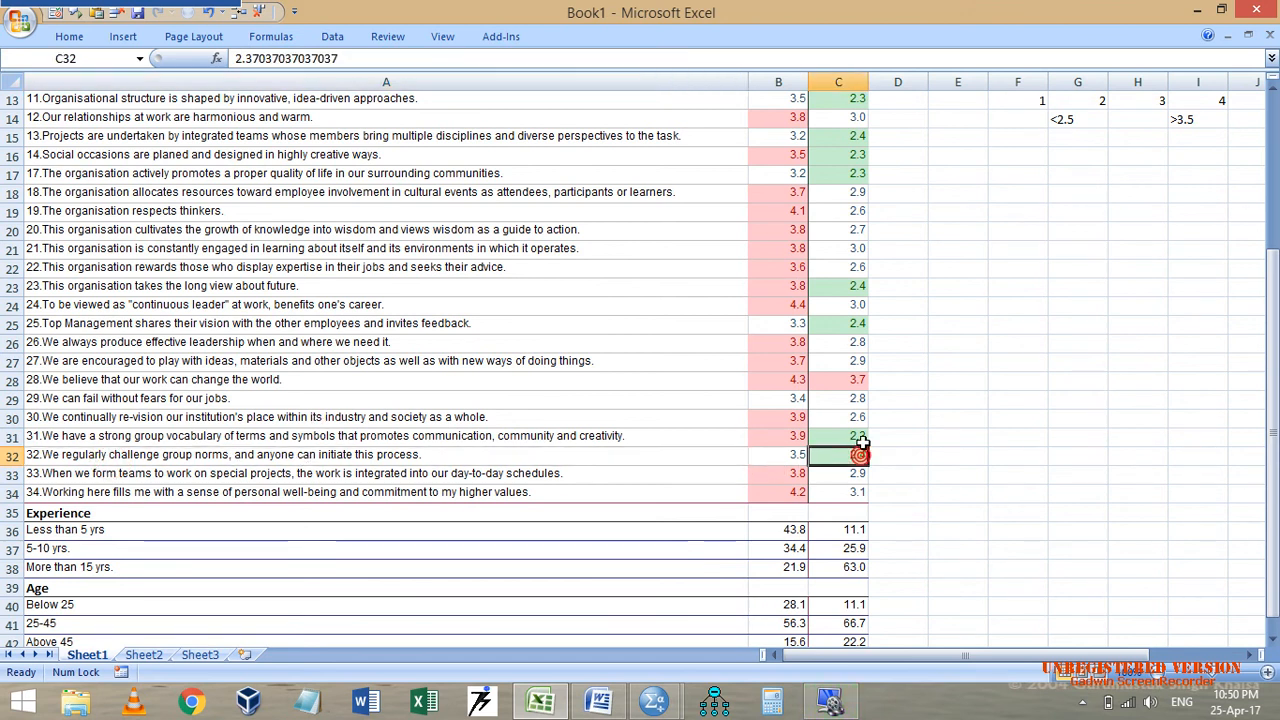
# Scan the full list of cluster 2 centers, including C7:C16, for the green-highlighted low values.
pyautogui.scroll(4, 860, 445)
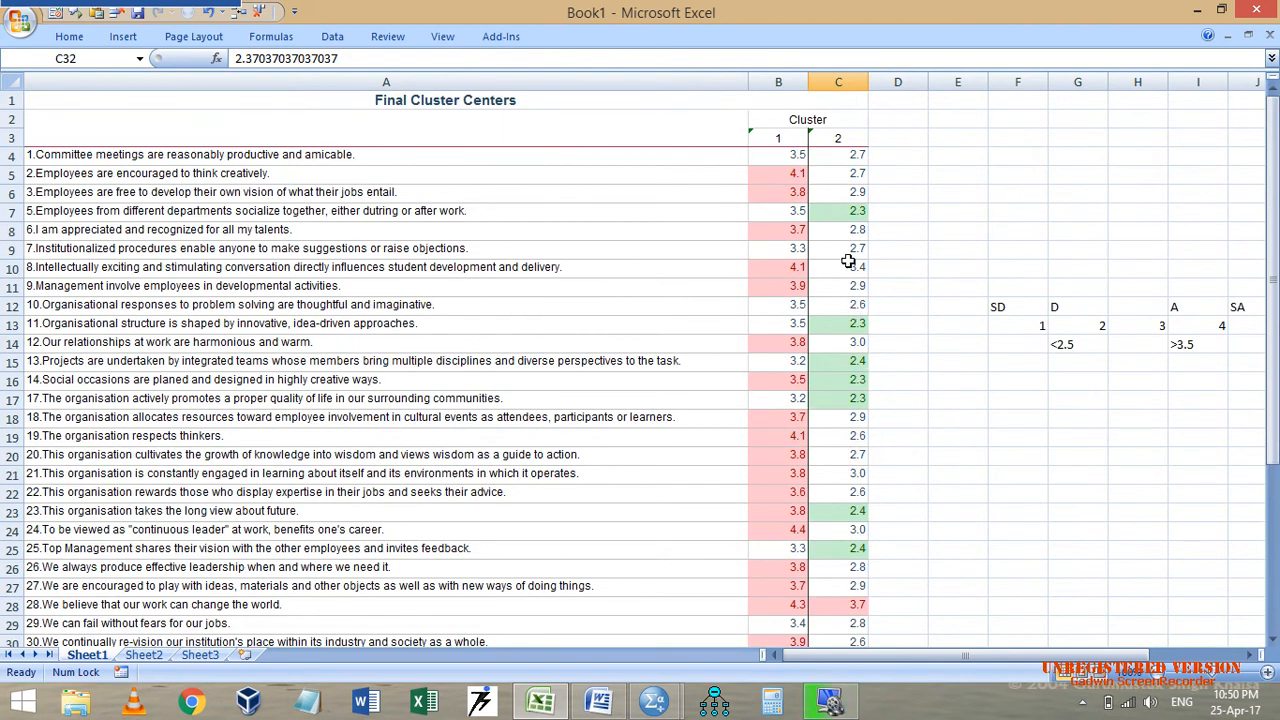
pyautogui.scroll(-6, 851, 212)
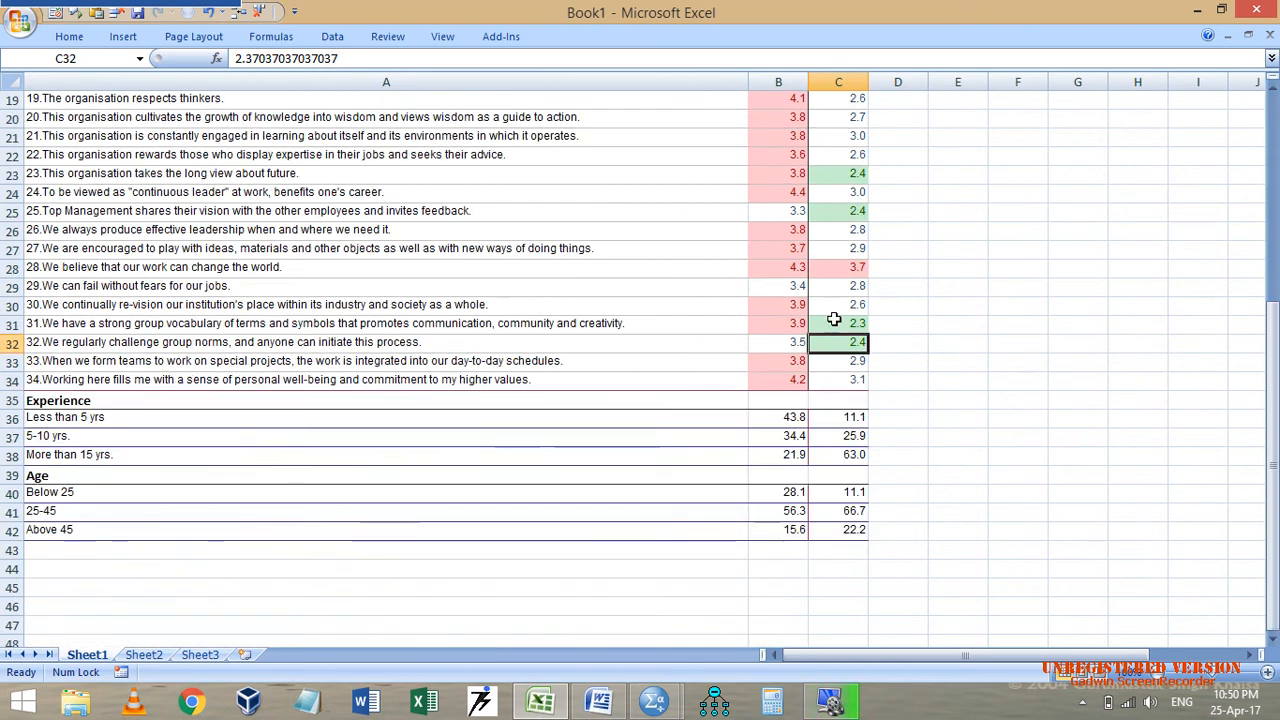
pyautogui.scroll(6, 831, 320)
pyautogui.moveTo(851, 207); pyautogui.dragTo(849, 376)
pyautogui.scroll(-6, 828, 291)
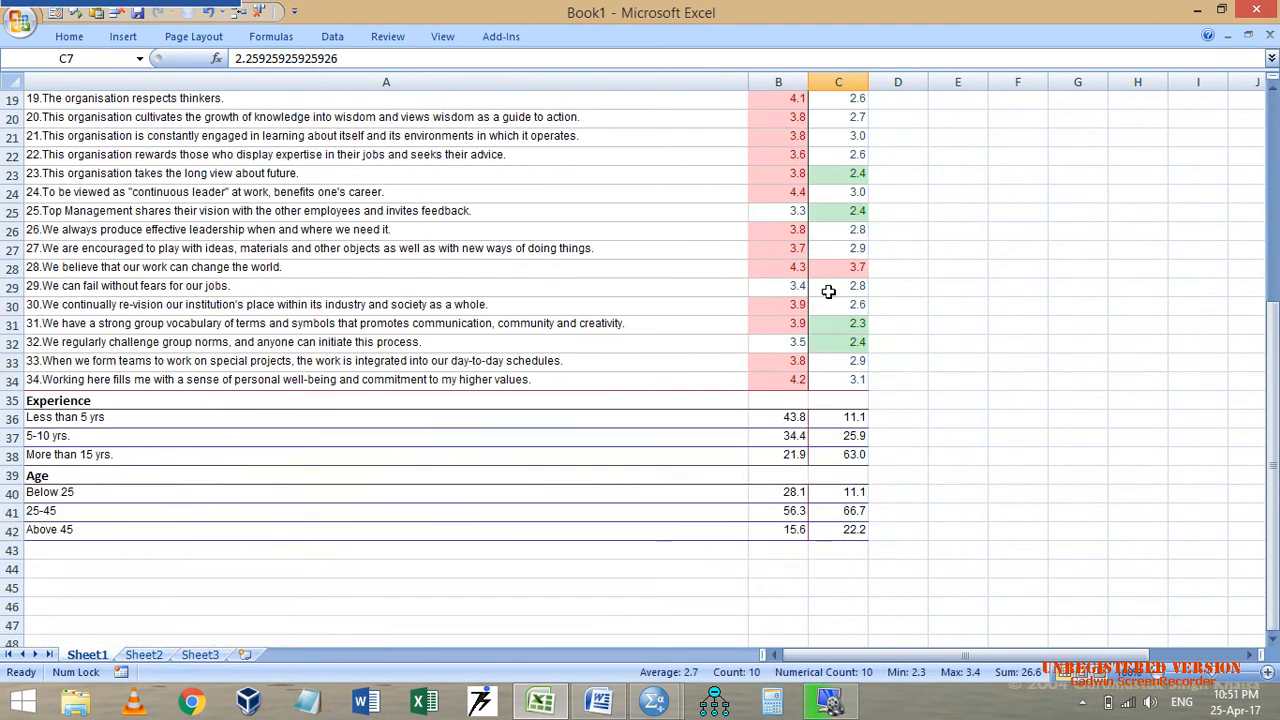
pyautogui.scroll(6, 828, 294)
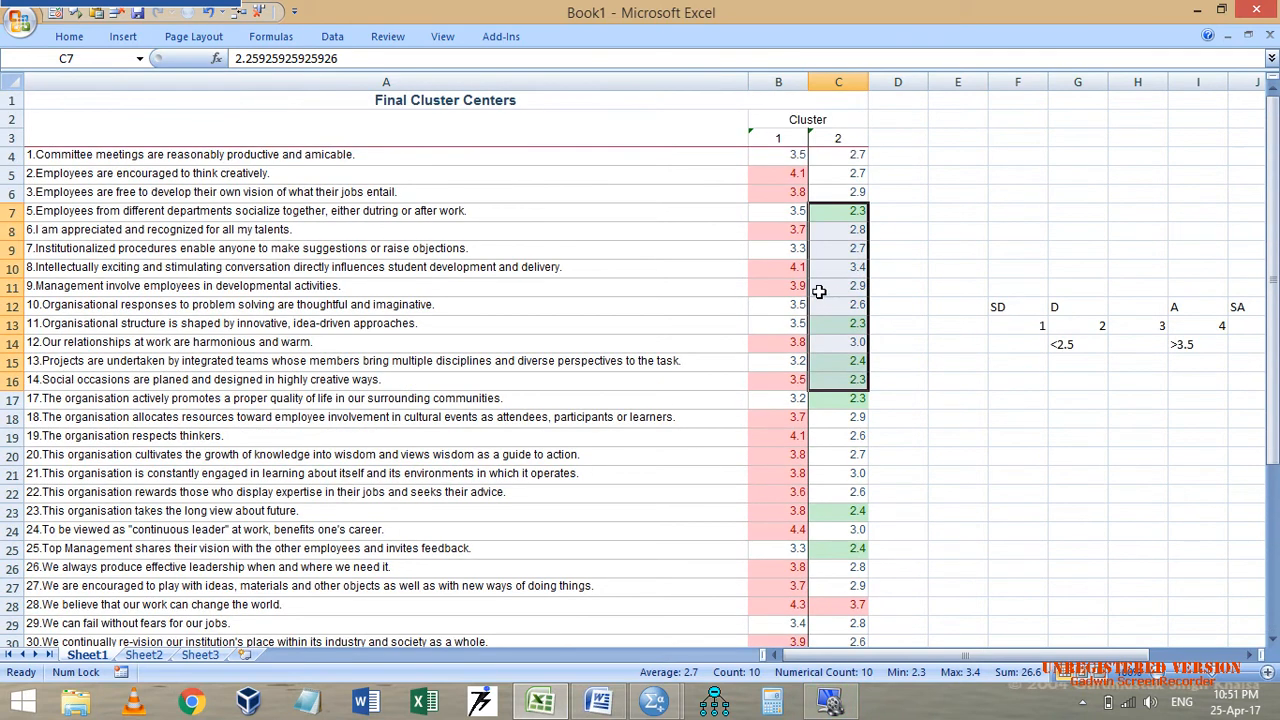
# Compare the overall range of cluster 1 centers in B4:B33 and cluster 2 centers in C4:C34 against the disagree-agree scale.
pyautogui.moveTo(795, 160); pyautogui.dragTo(794, 589)
pyautogui.moveTo(800, 625); pyautogui.dragTo(803, 531)
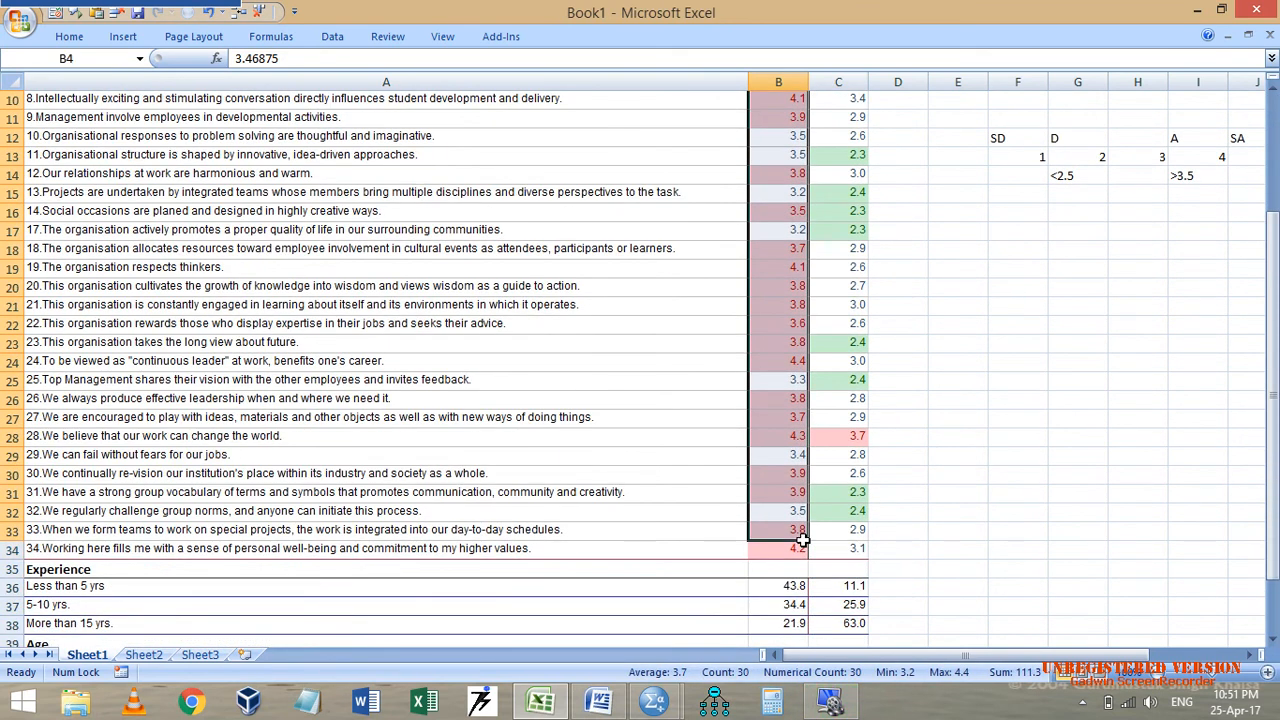
pyautogui.scroll(3, 803, 453)
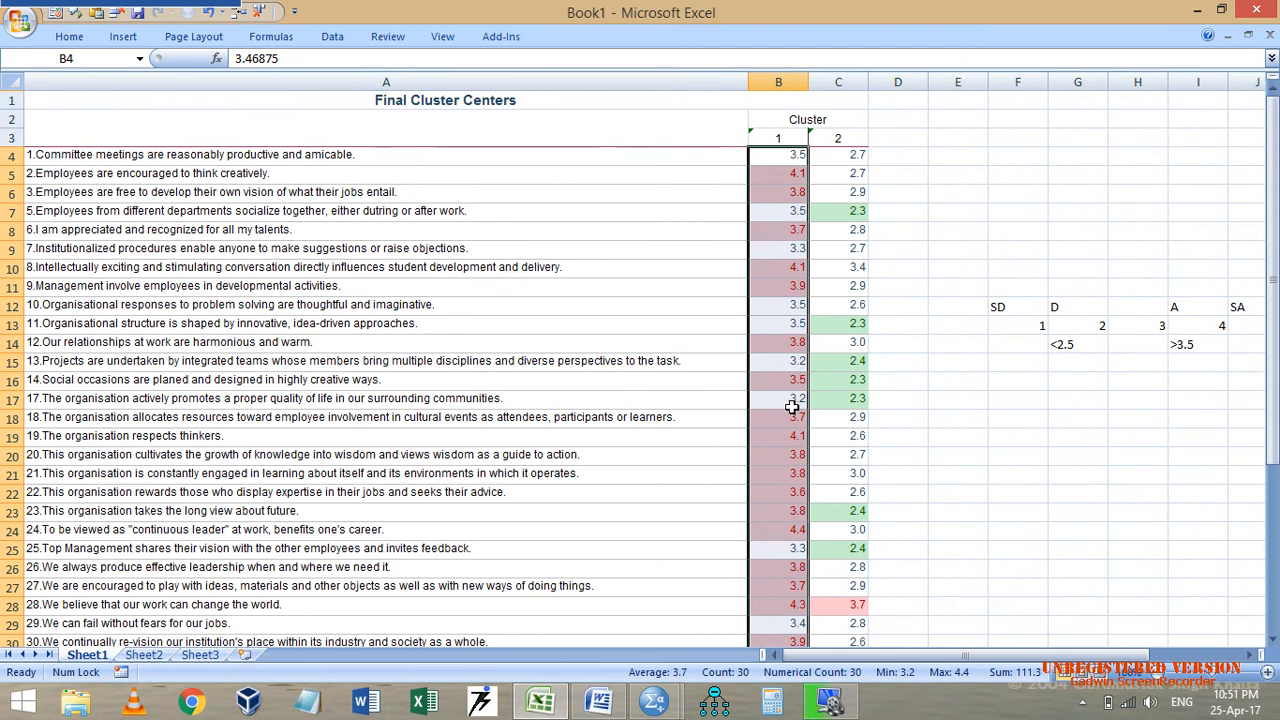
pyautogui.scroll(-2, 860, 560)
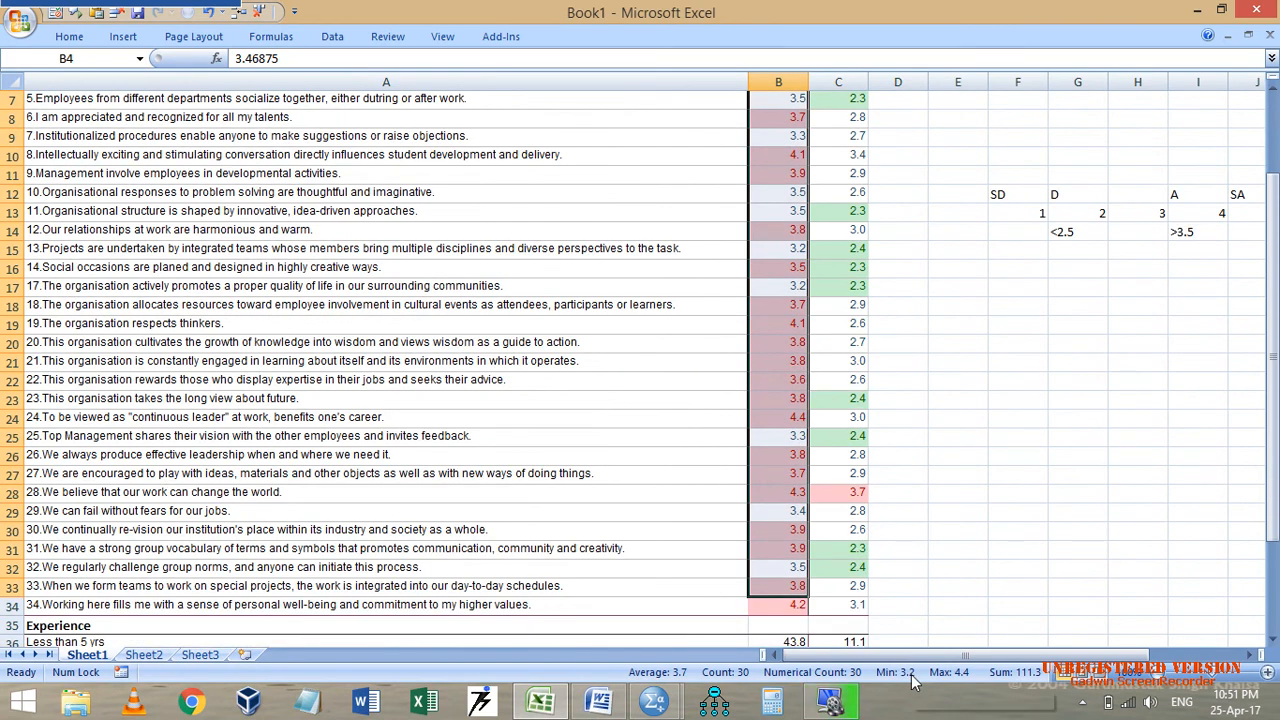
pyautogui.scroll(2, 787, 518)
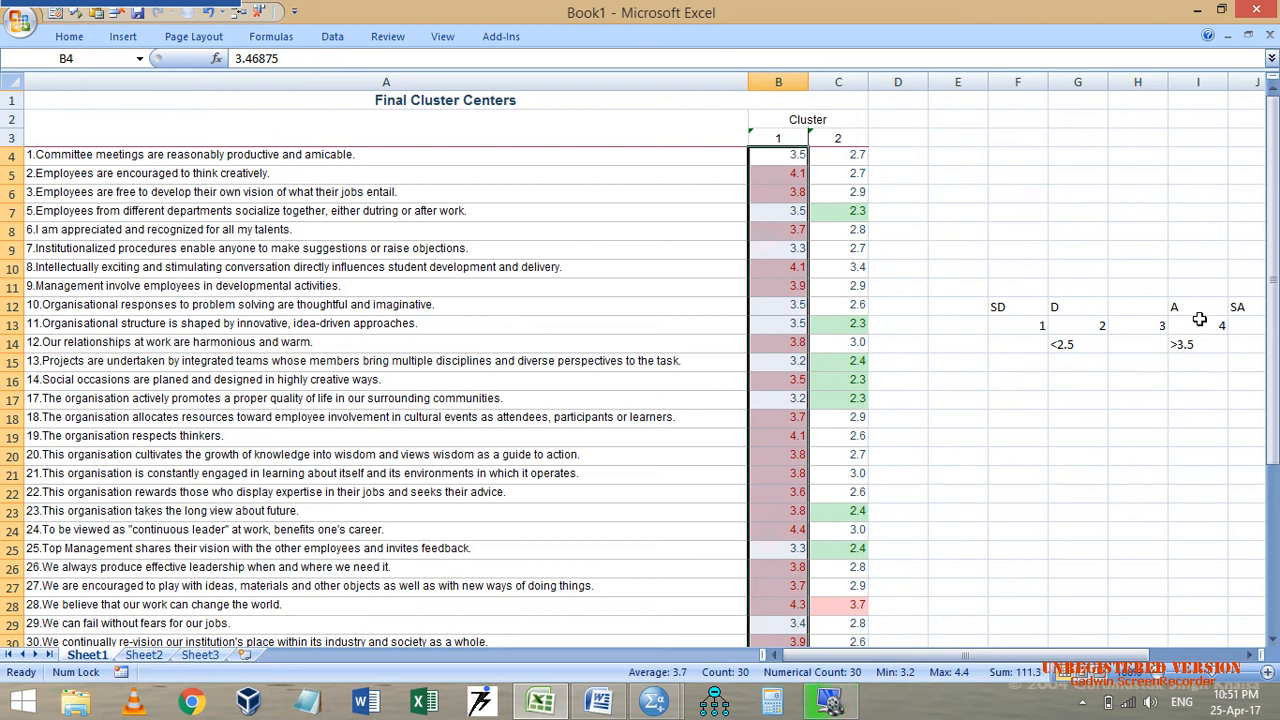
pyautogui.moveTo(860, 155); pyautogui.dragTo(858, 533)
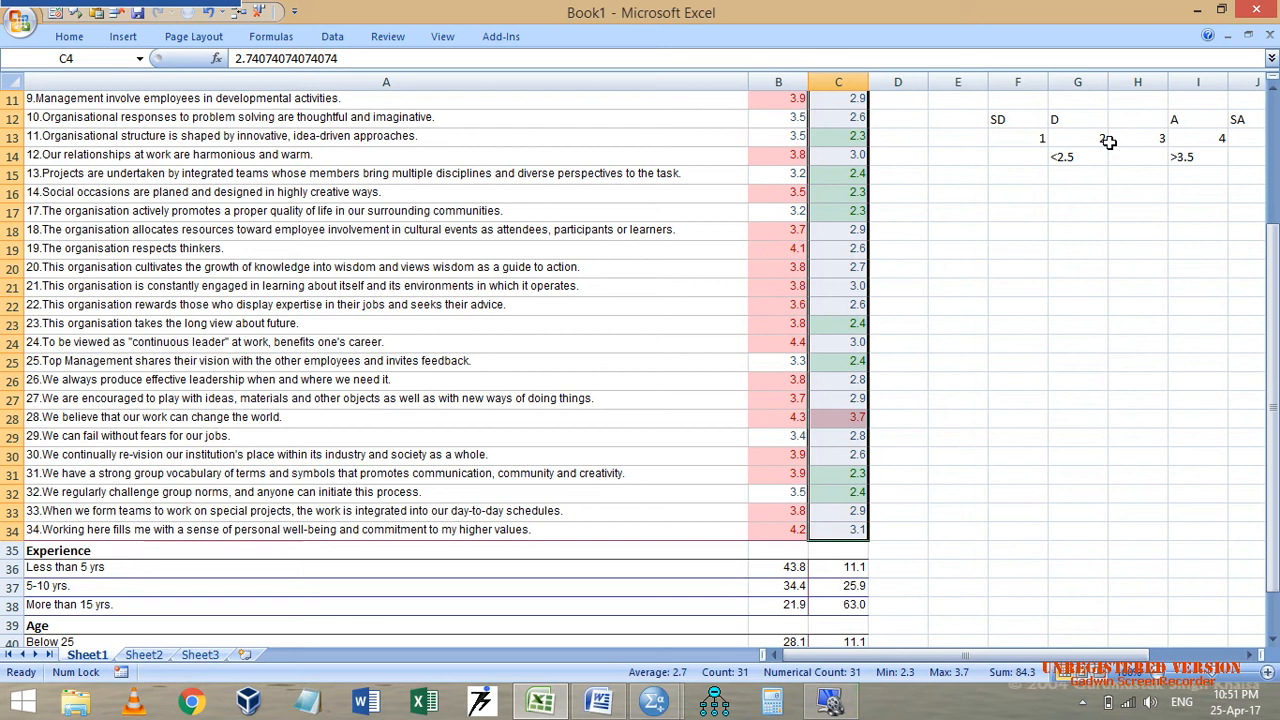
pyautogui.scroll(4, 1047, 247)
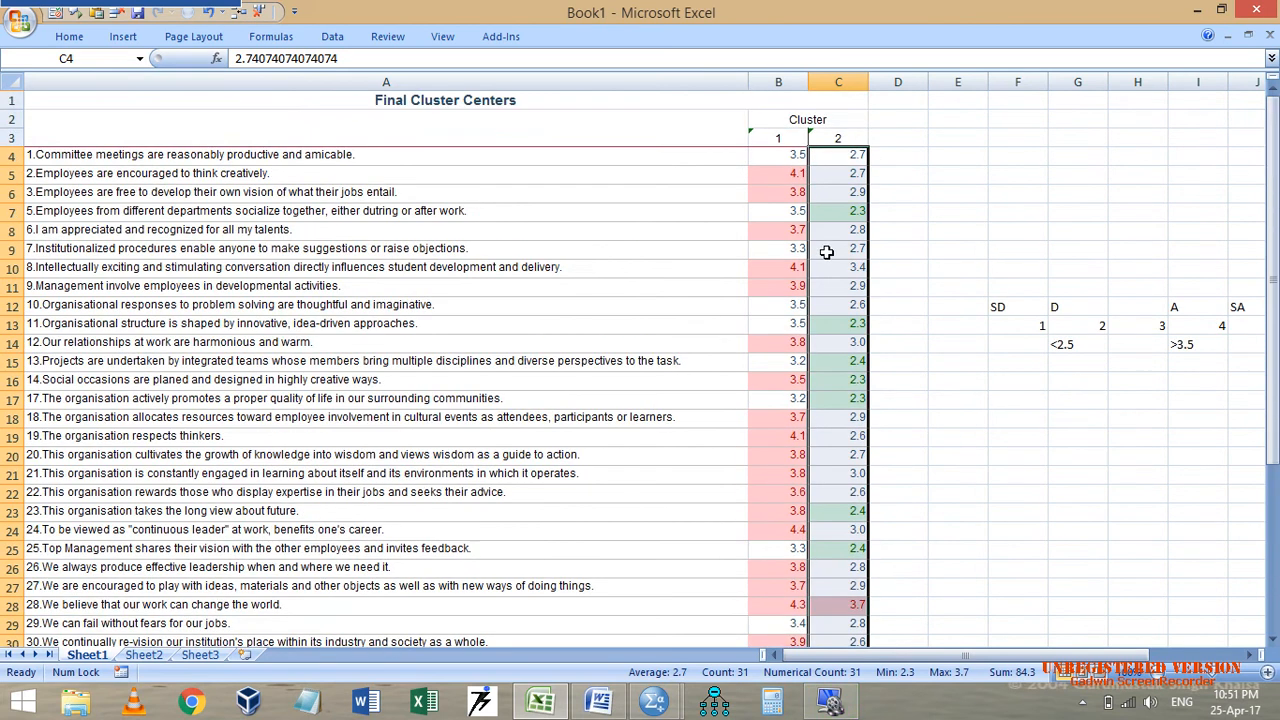
pyautogui.doubleClick(853, 183)
pyautogui.click(958, 212)
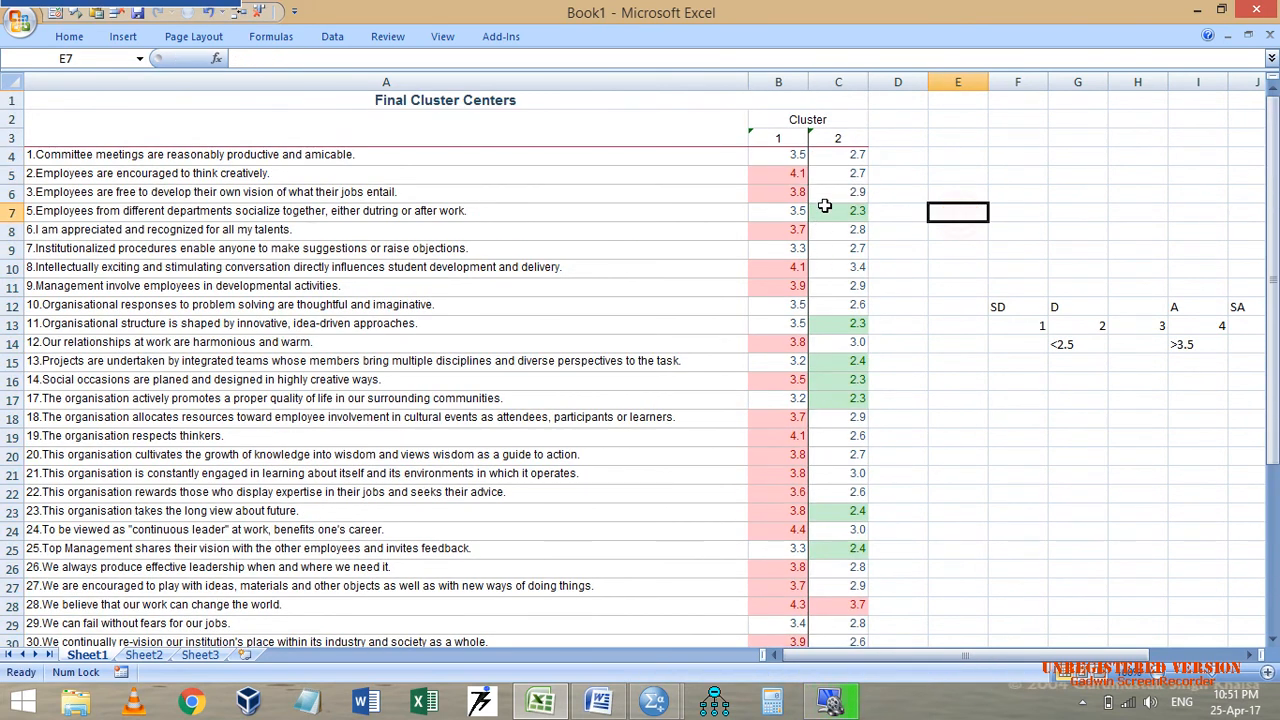
# Relate the cluster centers to the Experience and Age percentages in B36:C42, checking the more-than-15-years and under-10-years groups.
pyautogui.scroll(-7, 872, 330)
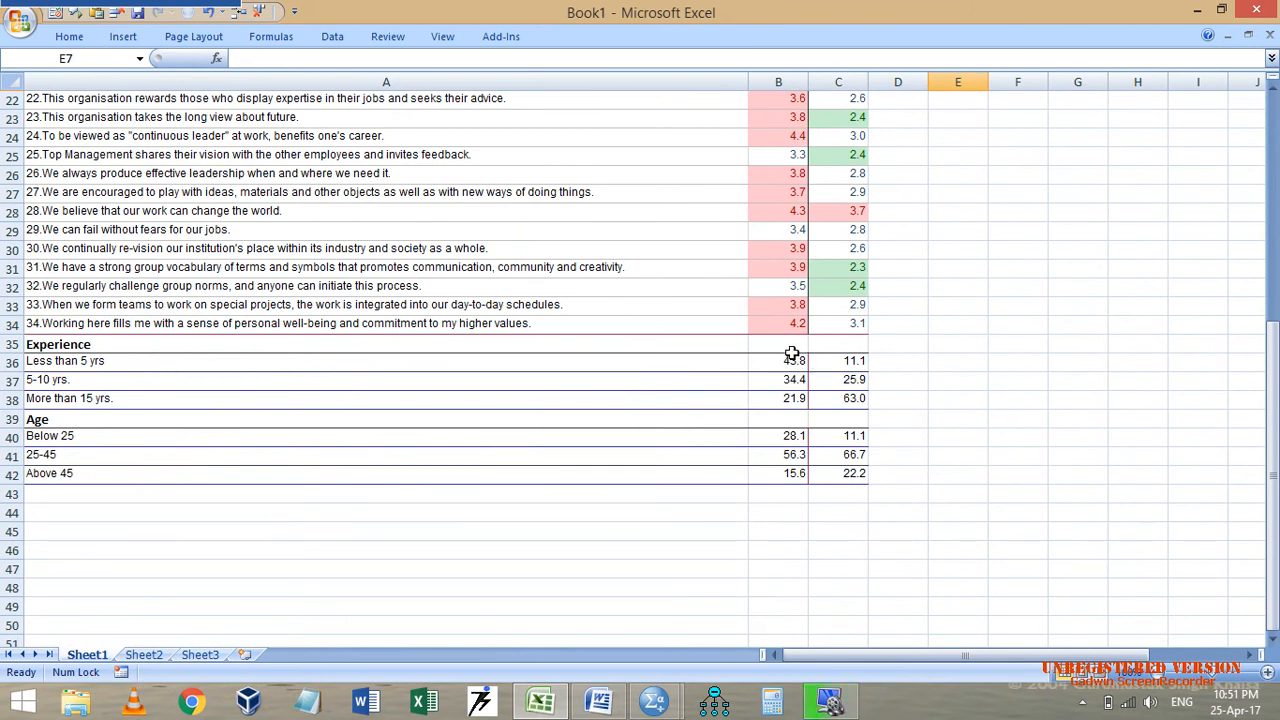
pyautogui.moveTo(797, 322); pyautogui.dragTo(830, 134)
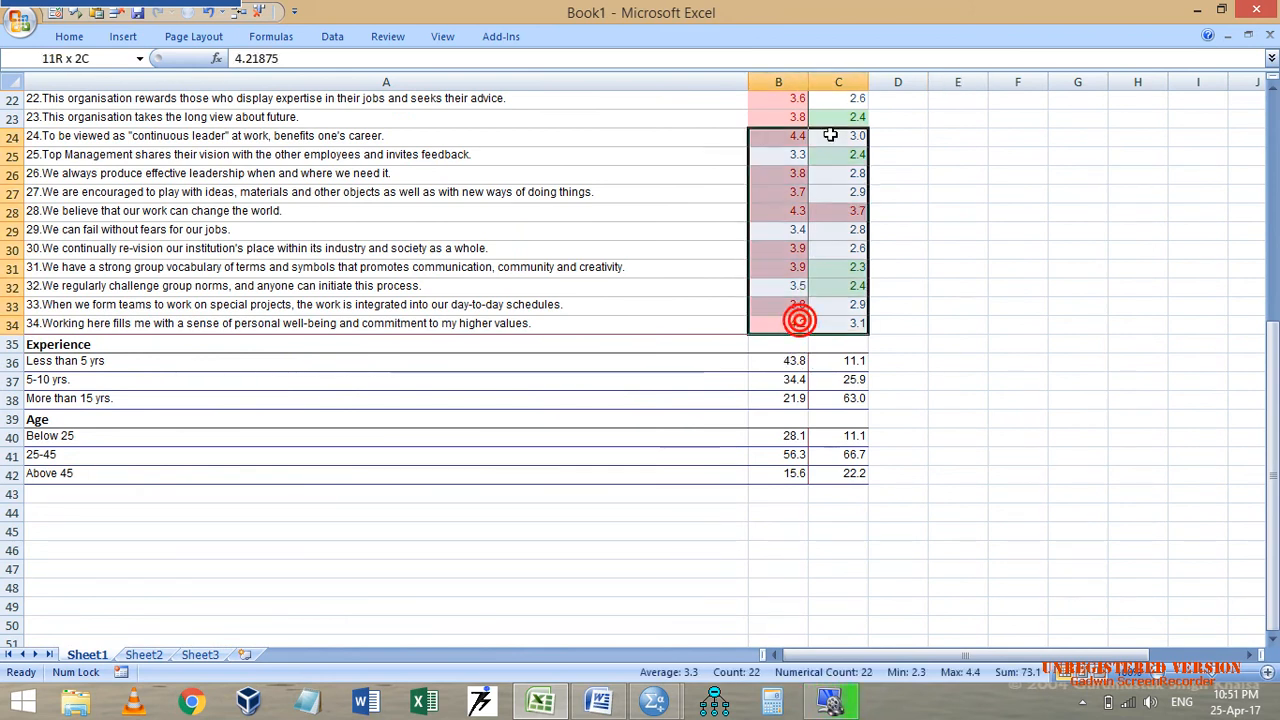
pyautogui.moveTo(793, 360); pyautogui.dragTo(835, 483)
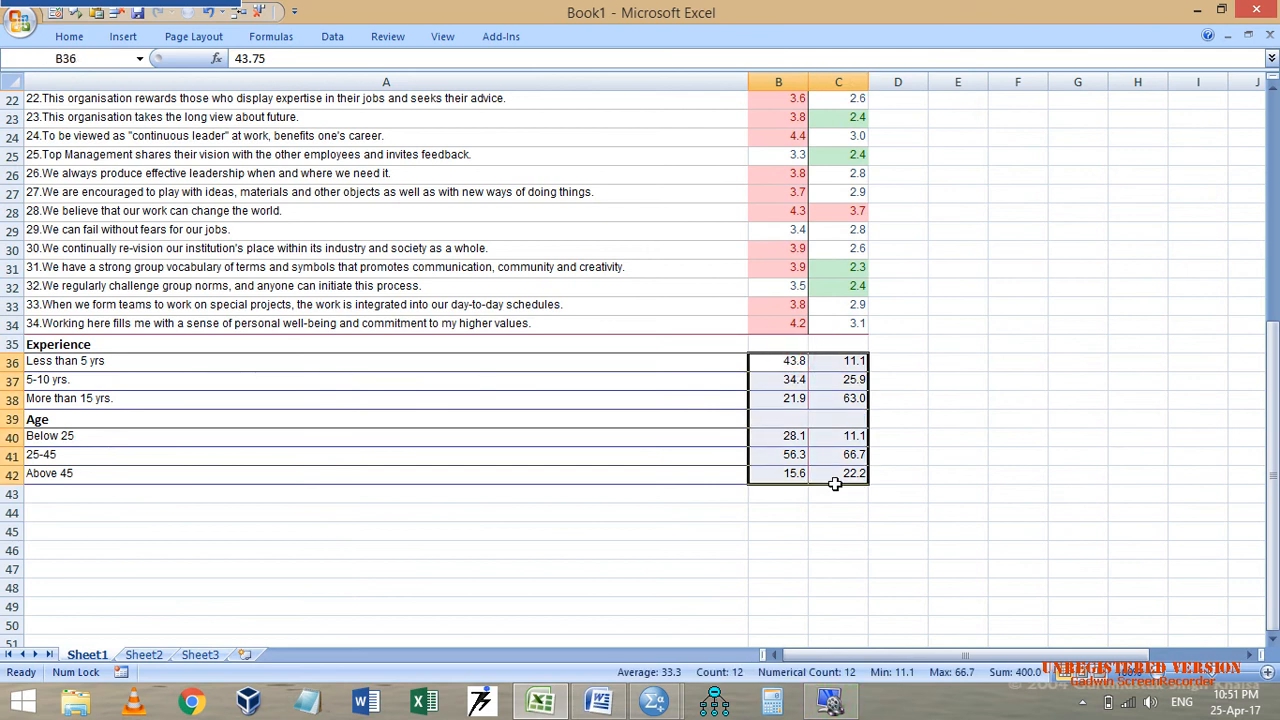
pyautogui.click(846, 402)
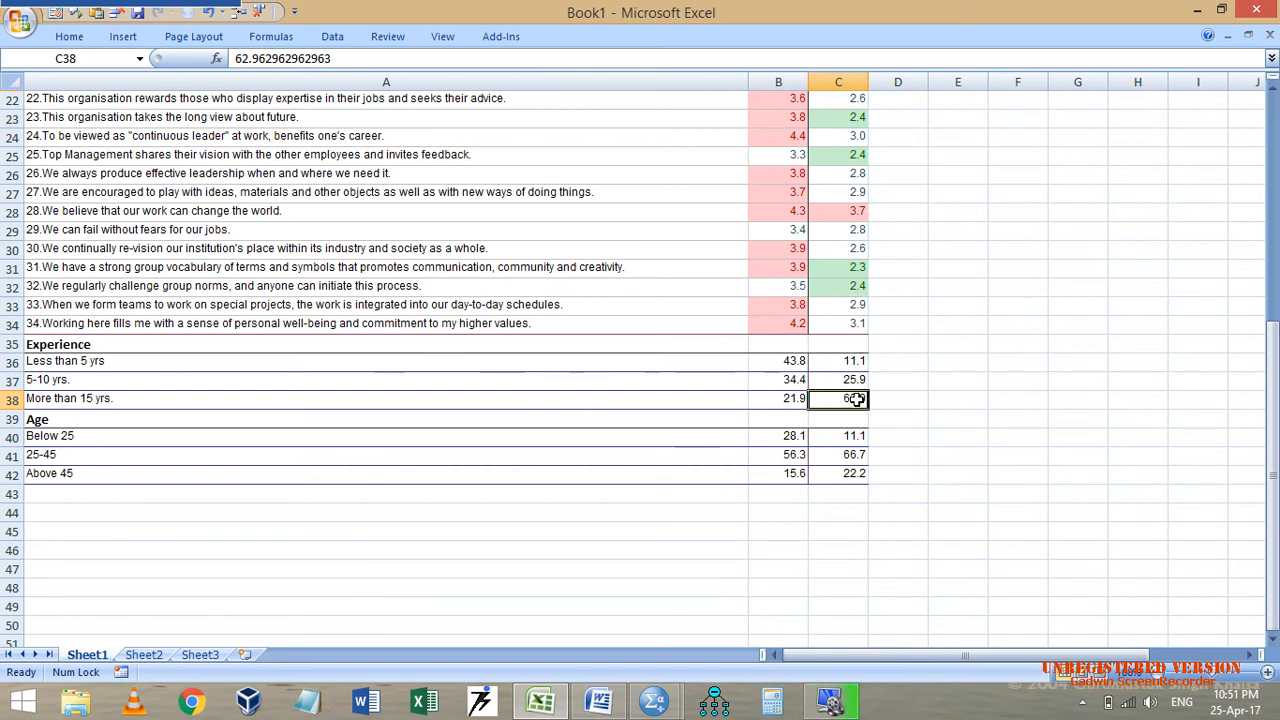
pyautogui.moveTo(785, 363); pyautogui.dragTo(789, 374)
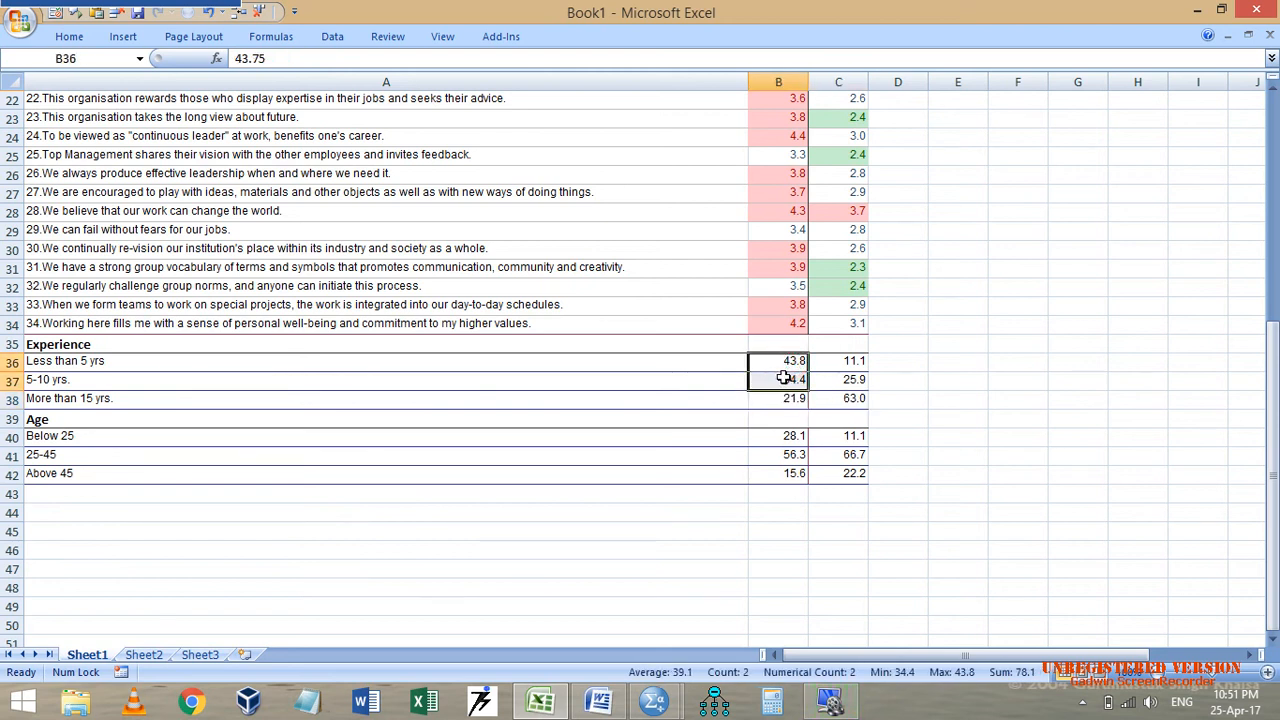
pyautogui.click(843, 491)
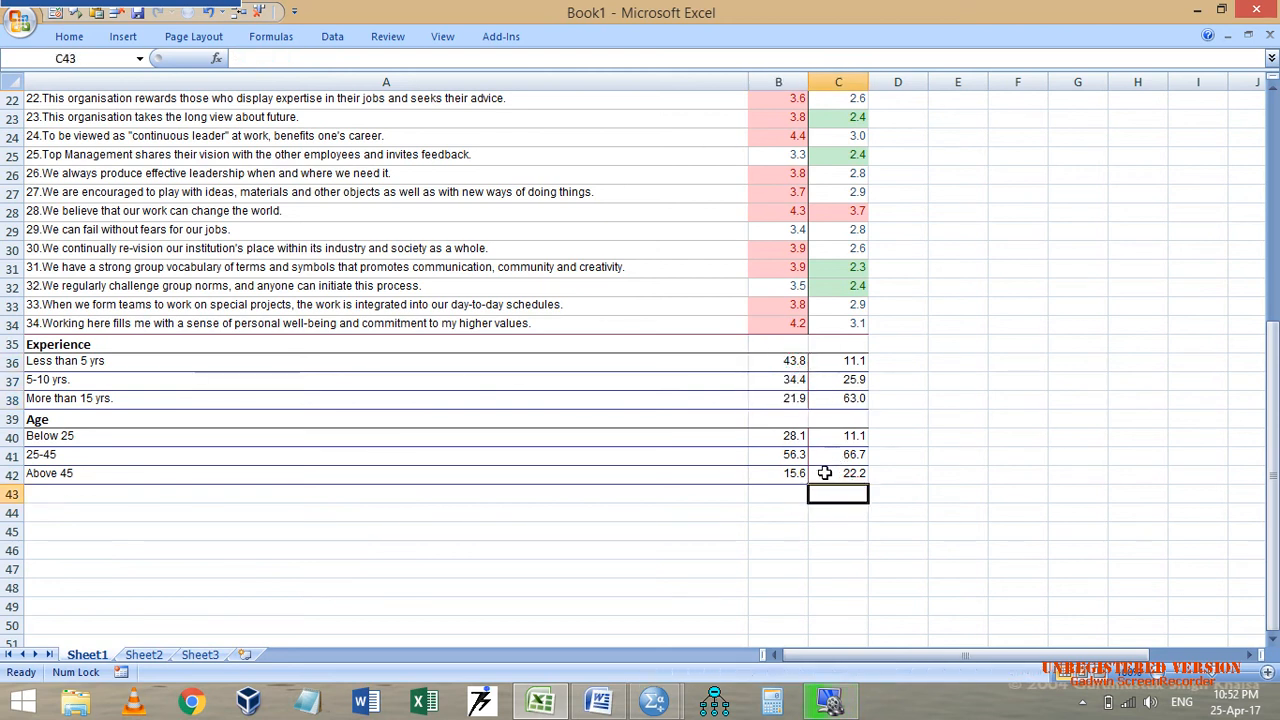
# Copy the Graduate, Post Graduate and PhD percentages of both clusters from the SPSS Highest Qualification table into Excel at A44.
pyautogui.hotkey('alt', 'Tab')
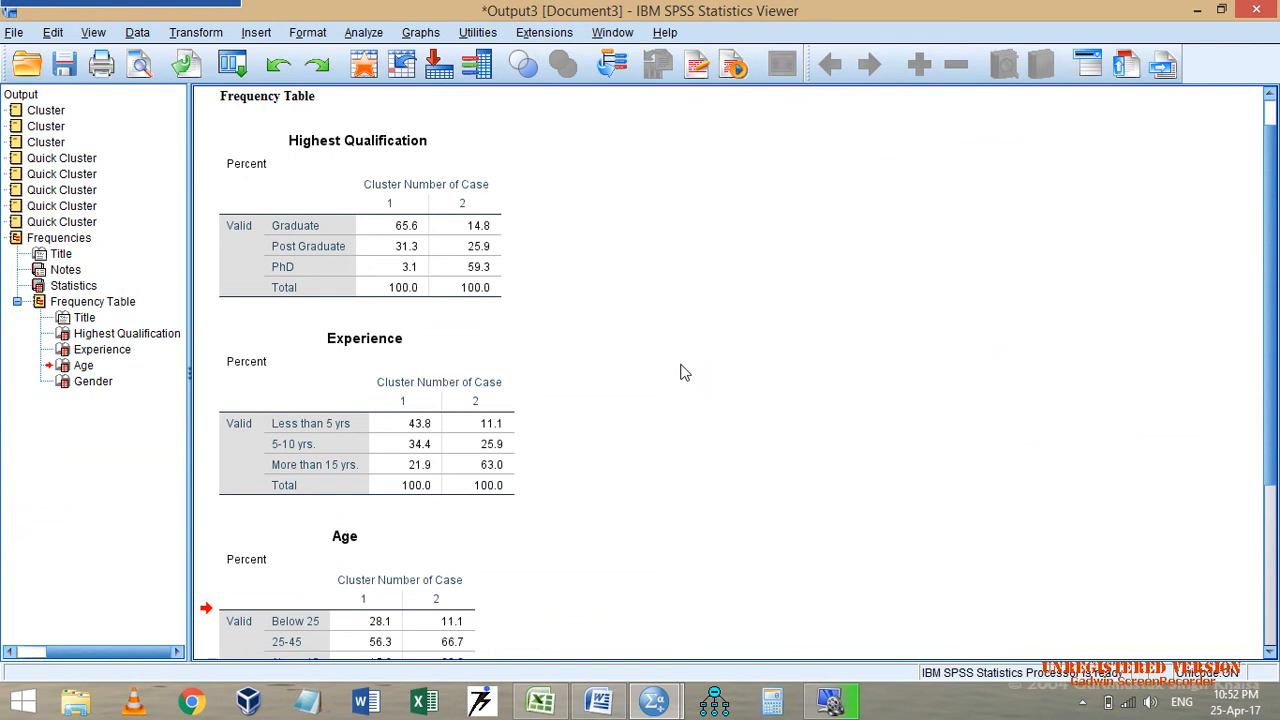
pyautogui.scroll(1, 682, 370)
pyautogui.click(457, 304)
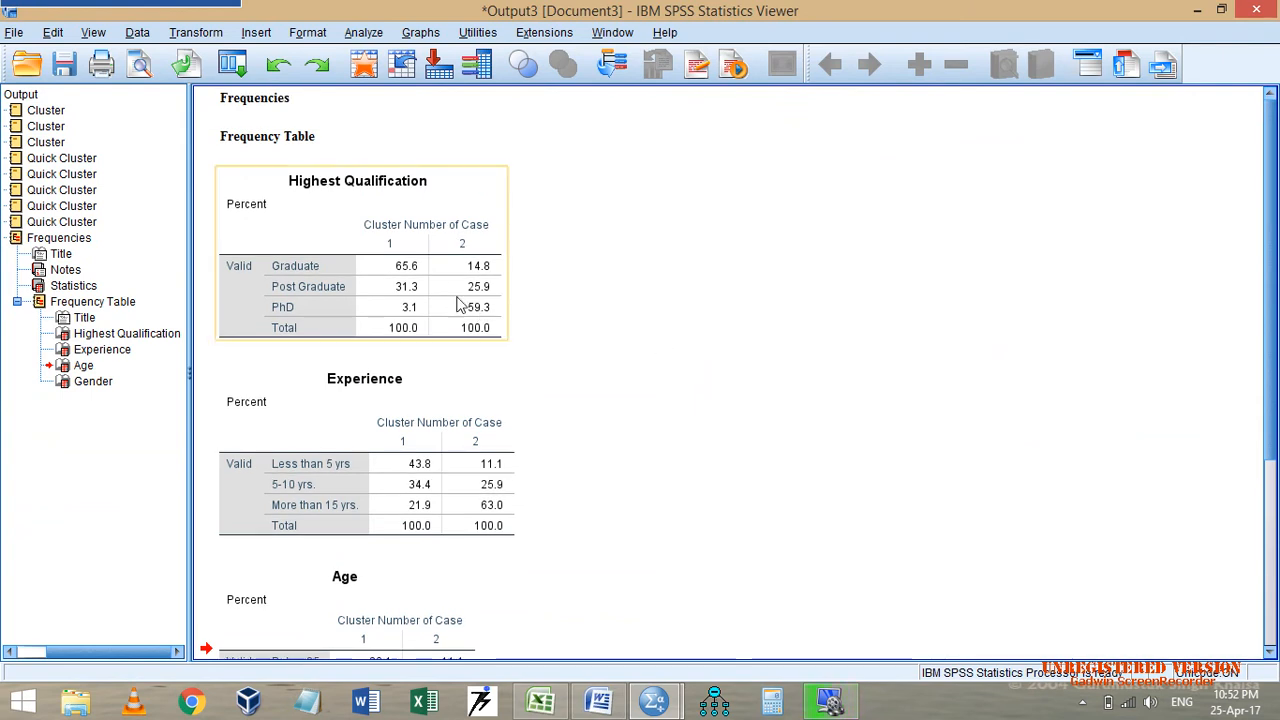
pyautogui.doubleClick(400, 266)
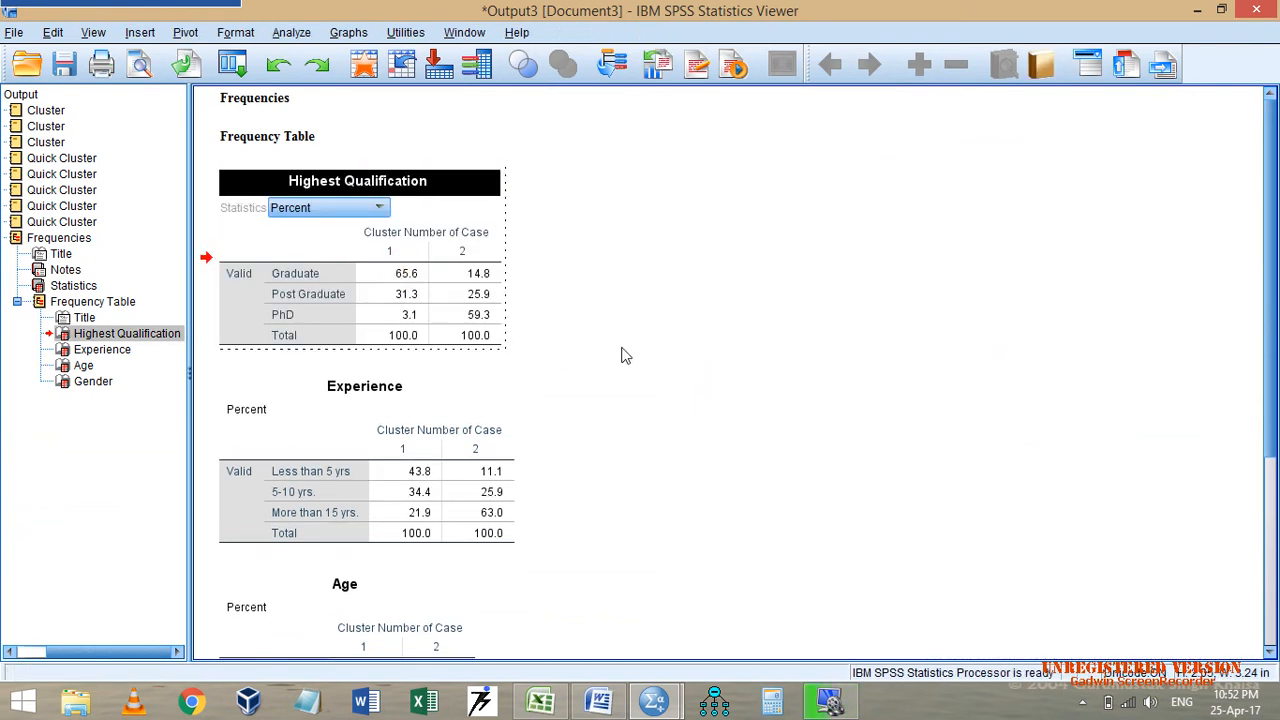
pyautogui.hotkey('alt', 'Tab')
pyautogui.hotkey('alt', 'Tab')
pyautogui.moveTo(324, 273); pyautogui.dragTo(475, 316)
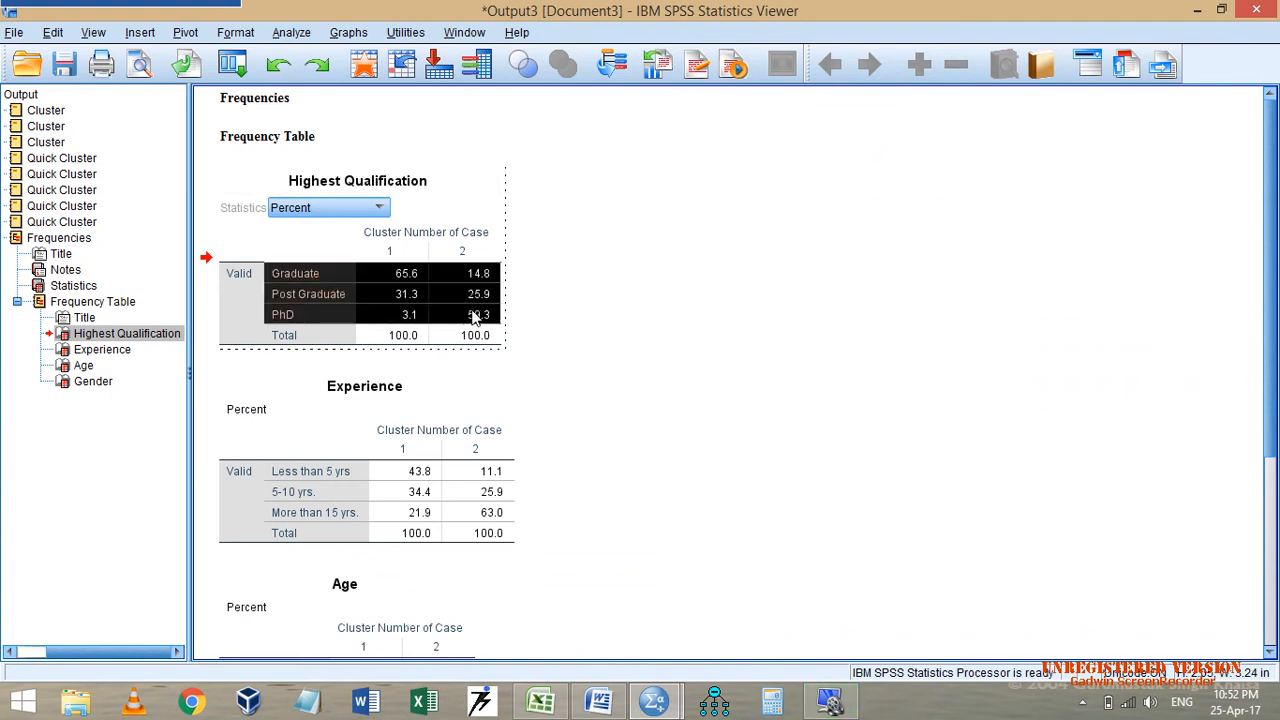
pyautogui.hotkey('ctrl', 'c')
pyautogui.hotkey('alt', 'Tab')
pyautogui.click(371, 513)
pyautogui.hotkey('ctrl', 'v')
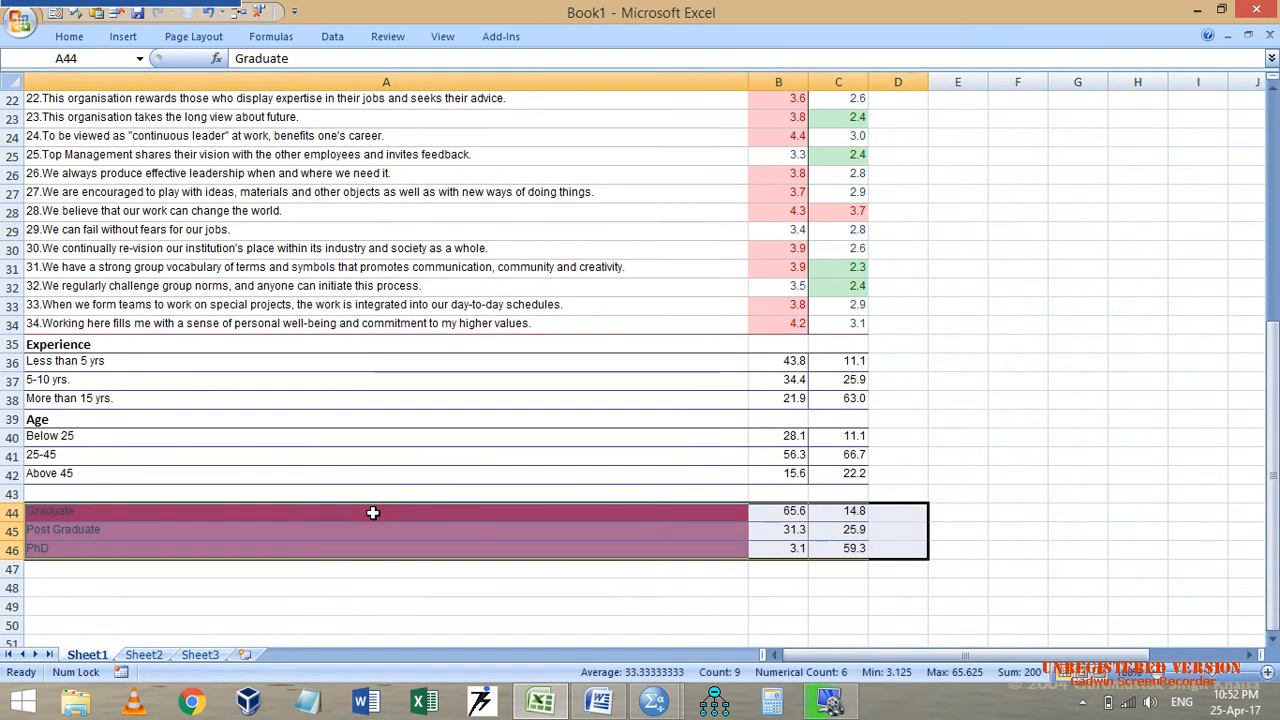
# Try to copy the formatting of the Age rows A40:C42 onto the pasted qualification rows.
pyautogui.click(286, 418)
pyautogui.click(296, 437)
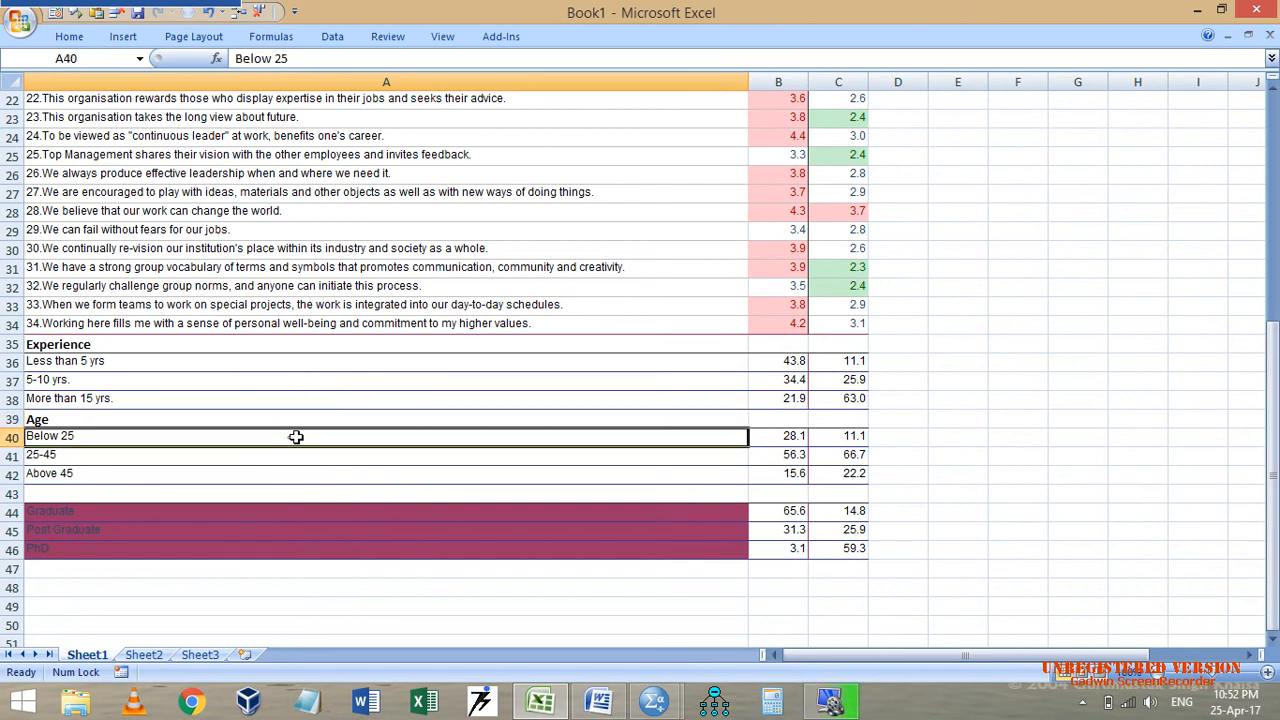
pyautogui.moveTo(296, 437); pyautogui.dragTo(828, 483)
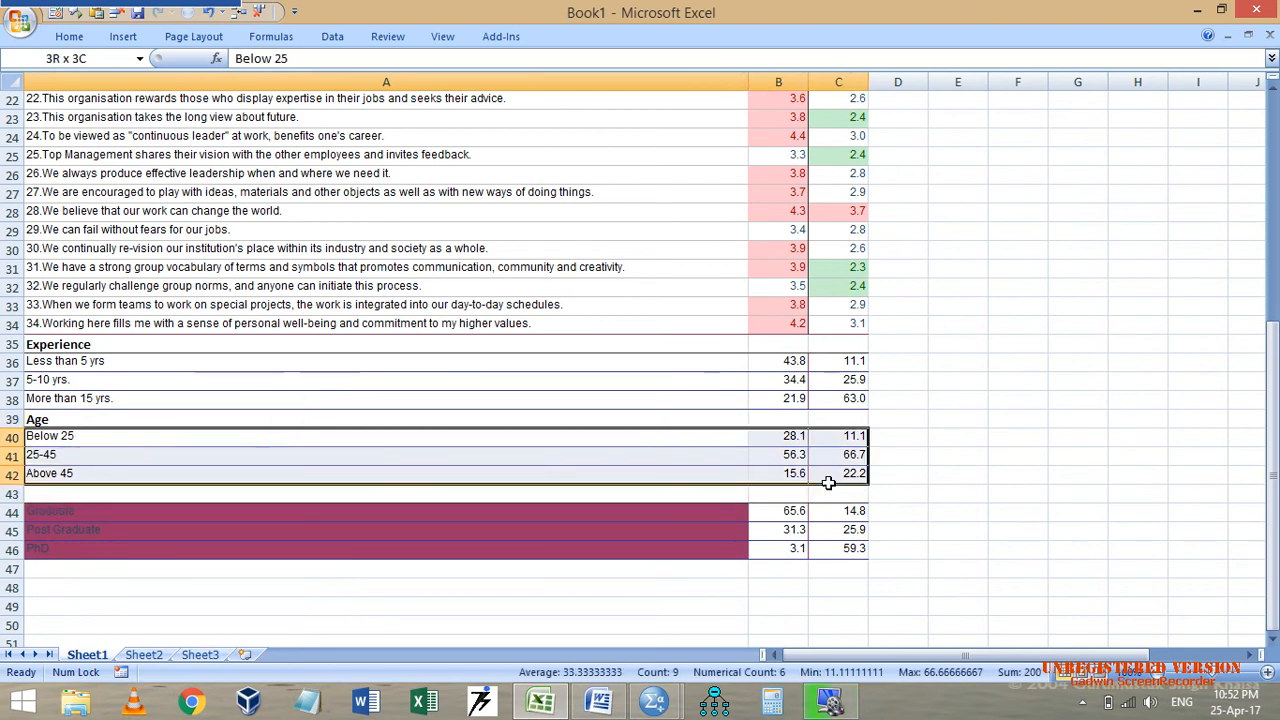
pyautogui.click(77, 42)
pyautogui.click(96, 110)
pyautogui.click(96, 102)
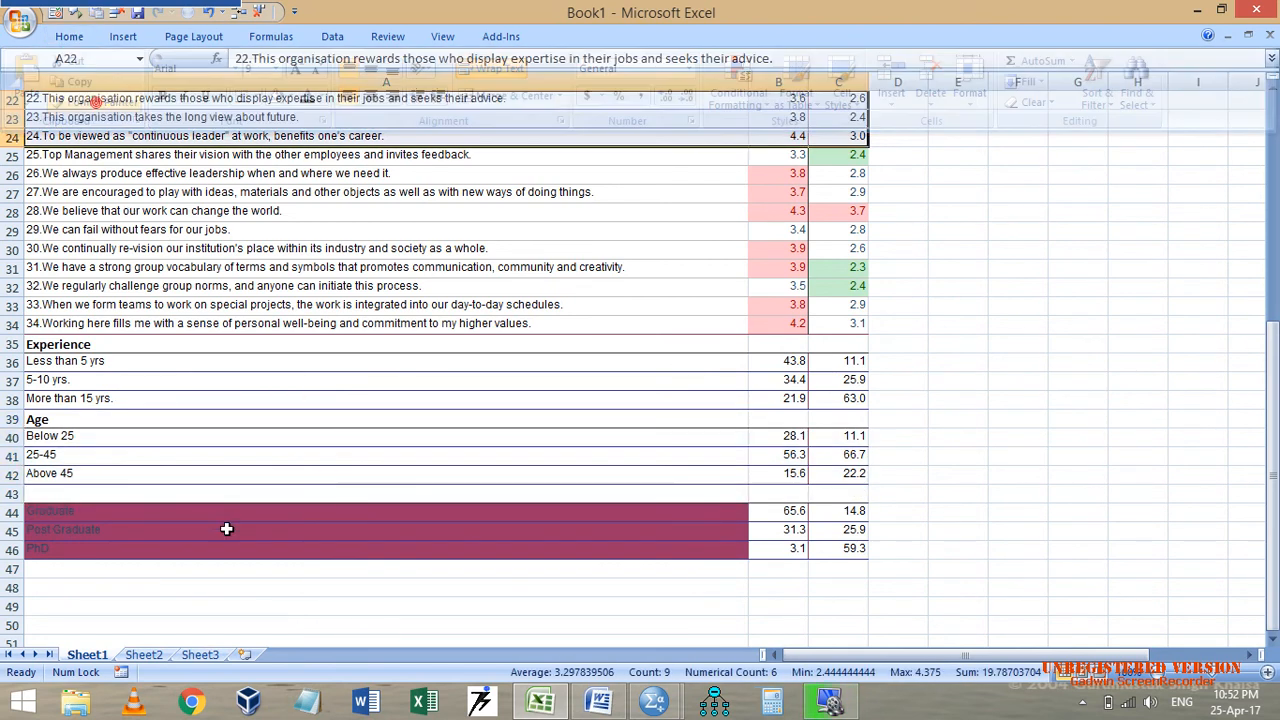
pyautogui.click(207, 512)
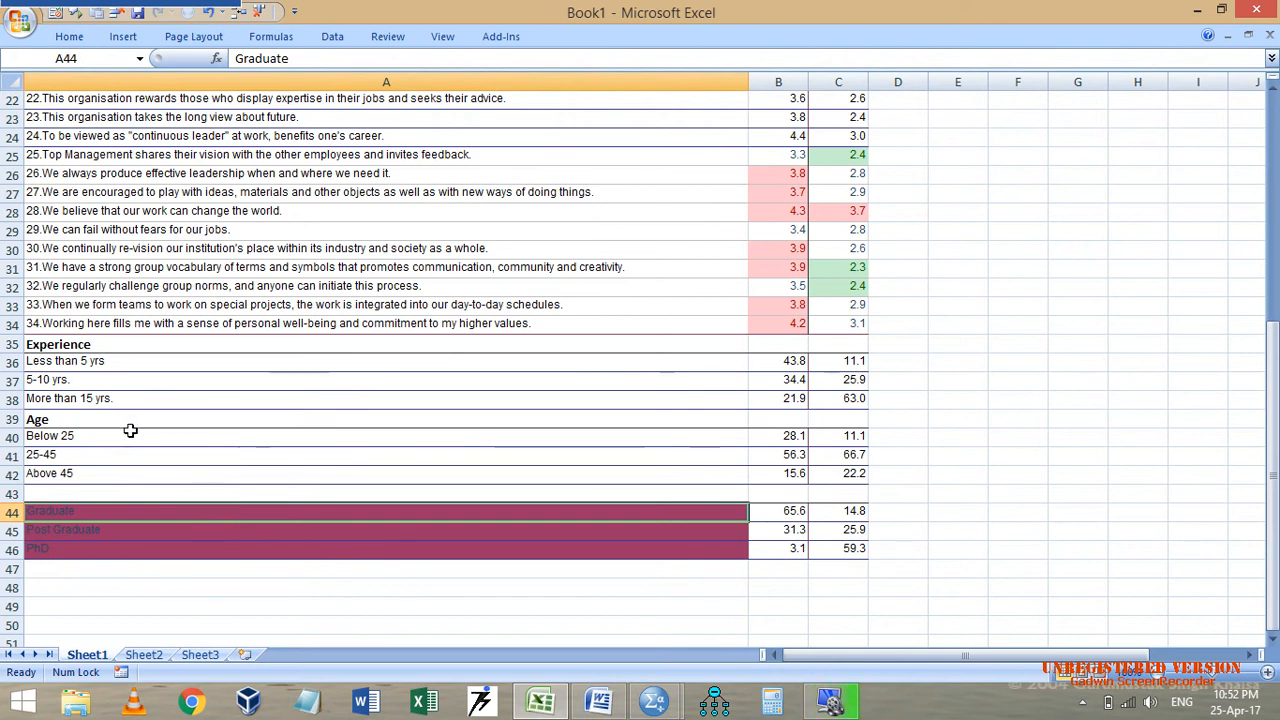
# Apply the formatting of the Age rows A40:C42 to the Graduate, Post Graduate and PhD rows A44:C46.
pyautogui.moveTo(130, 437); pyautogui.dragTo(846, 477)
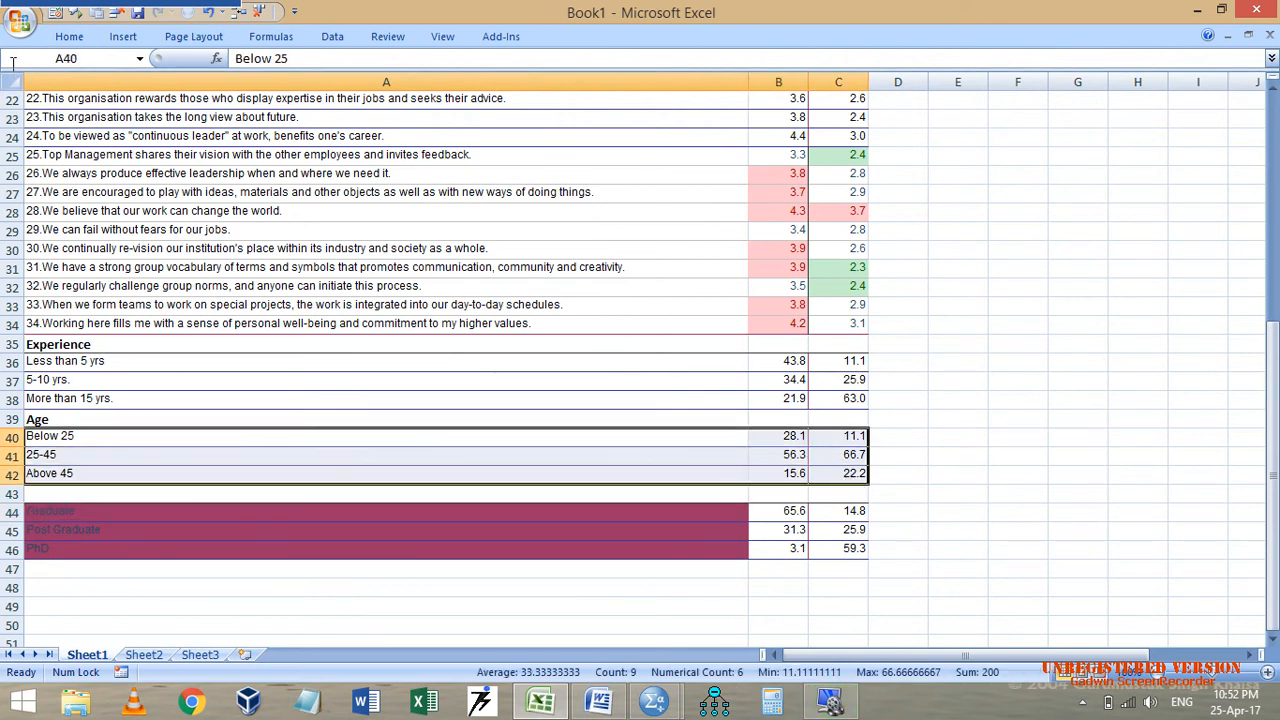
pyautogui.click(69, 37)
pyautogui.click(97, 108)
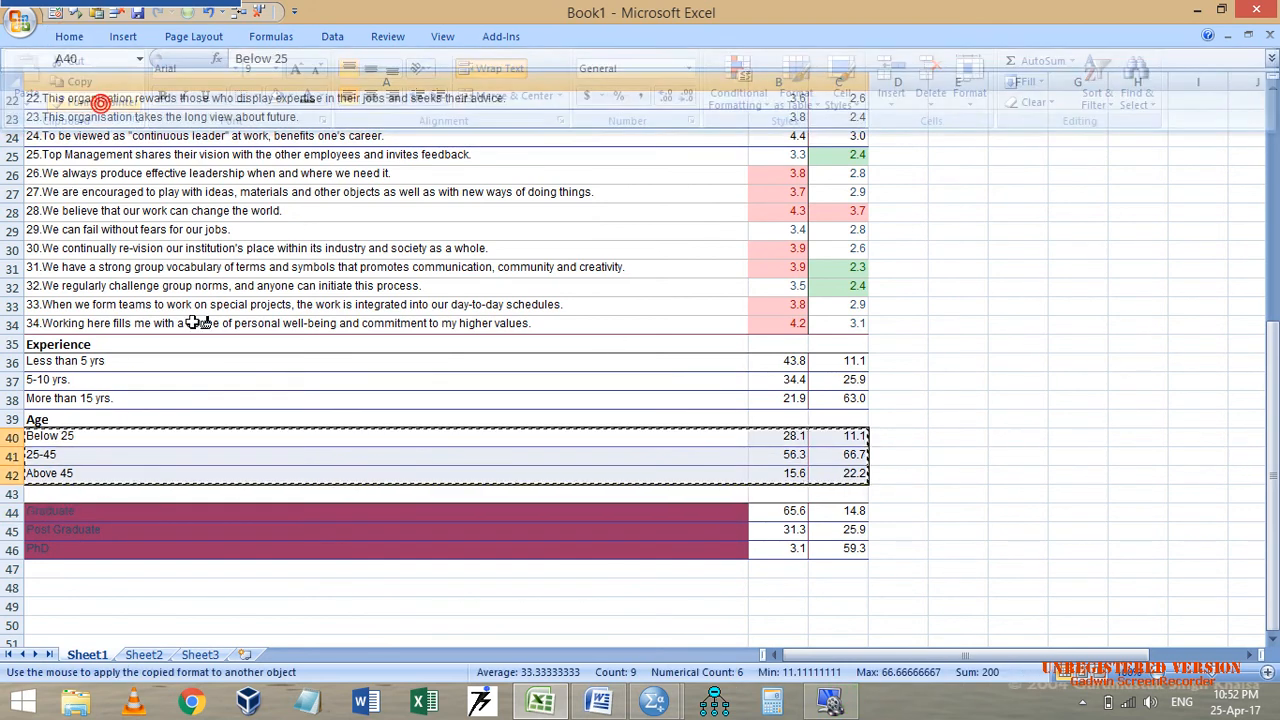
pyautogui.click(131, 511)
pyautogui.click(526, 543)
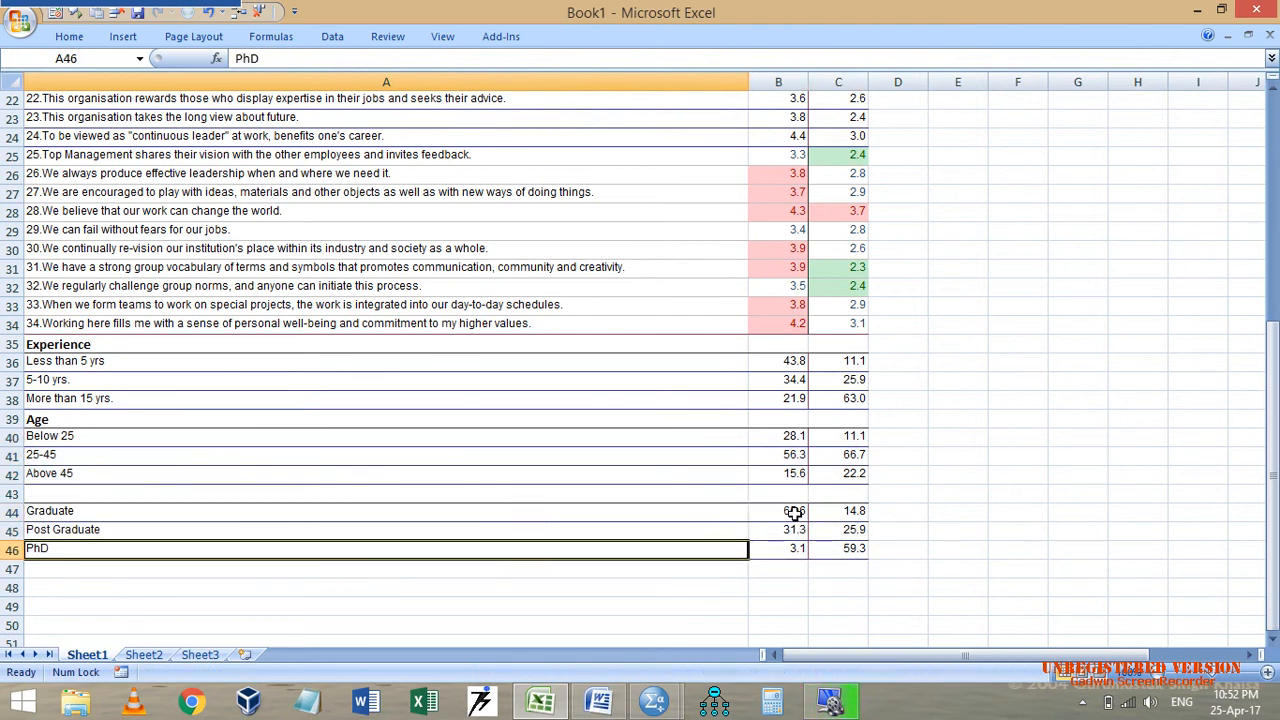
# Compare the Graduate, Post Graduate and PhD percentages of the two clusters in B44:C46.
pyautogui.click(794, 512)
pyautogui.moveTo(800, 531); pyautogui.dragTo(831, 531)
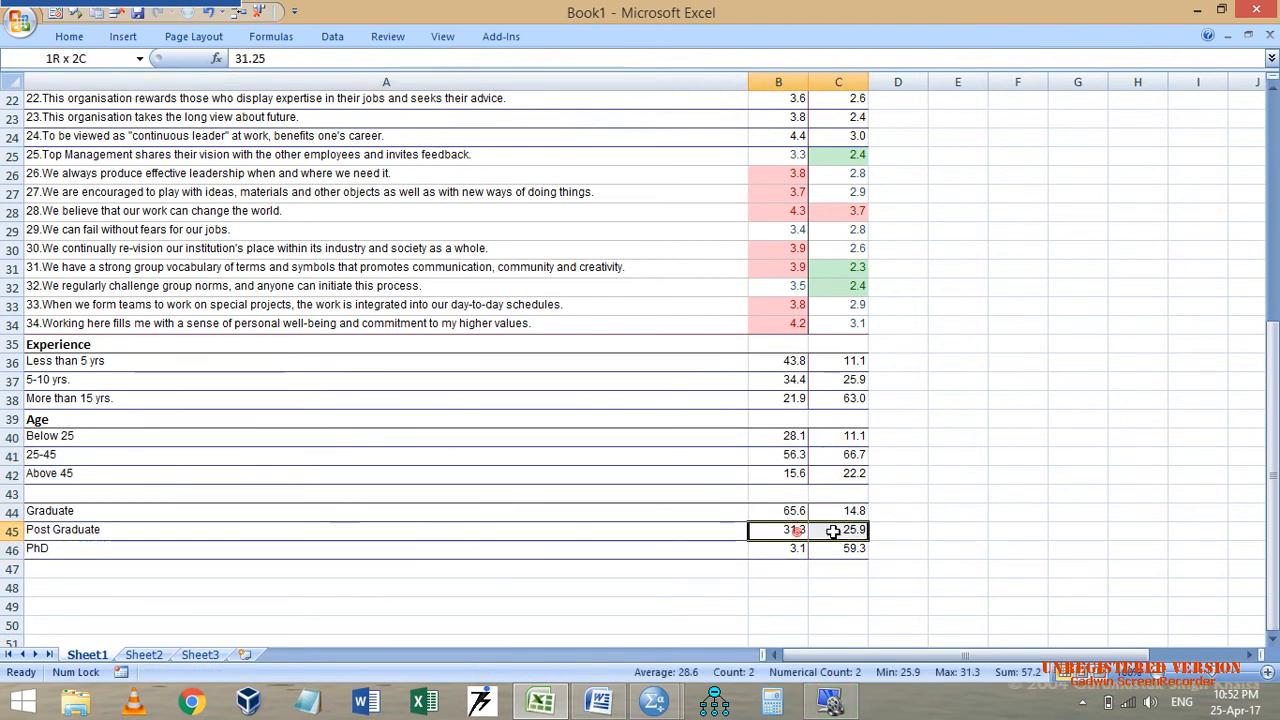
pyautogui.click(850, 556)
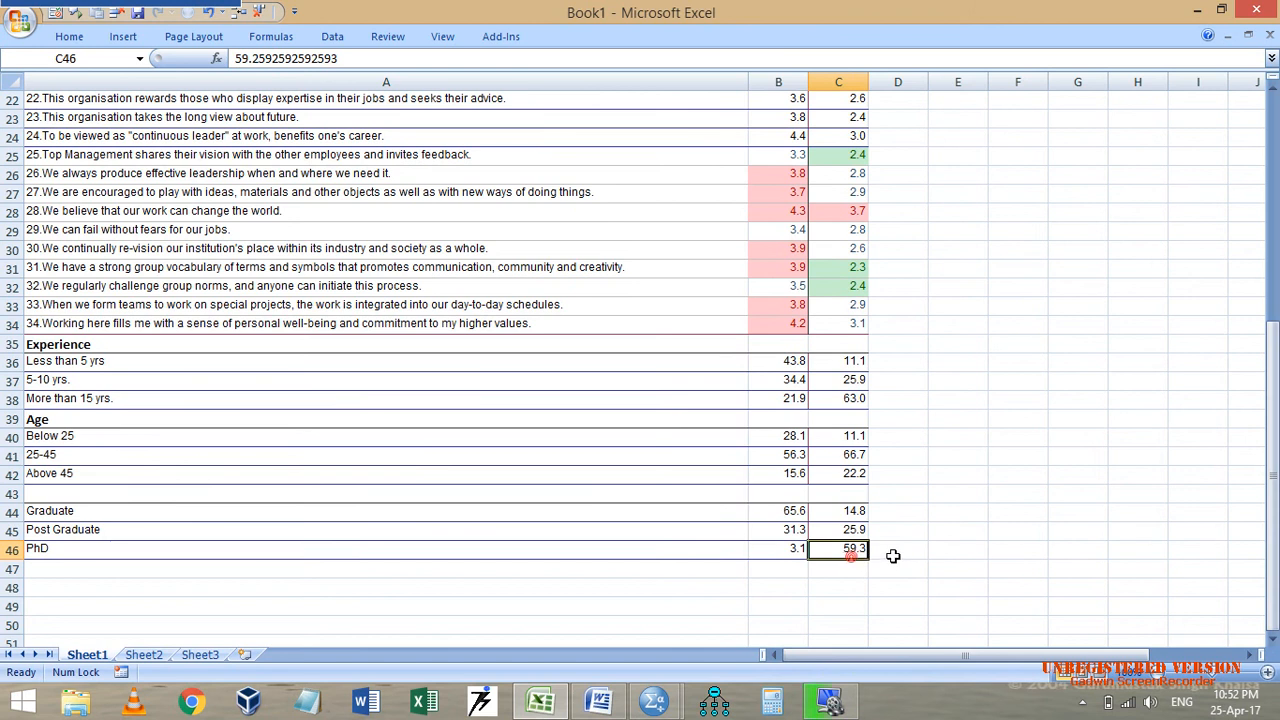
# Enter the bold heading Quali in A43 above the qualification rows.
pyautogui.click(331, 509)
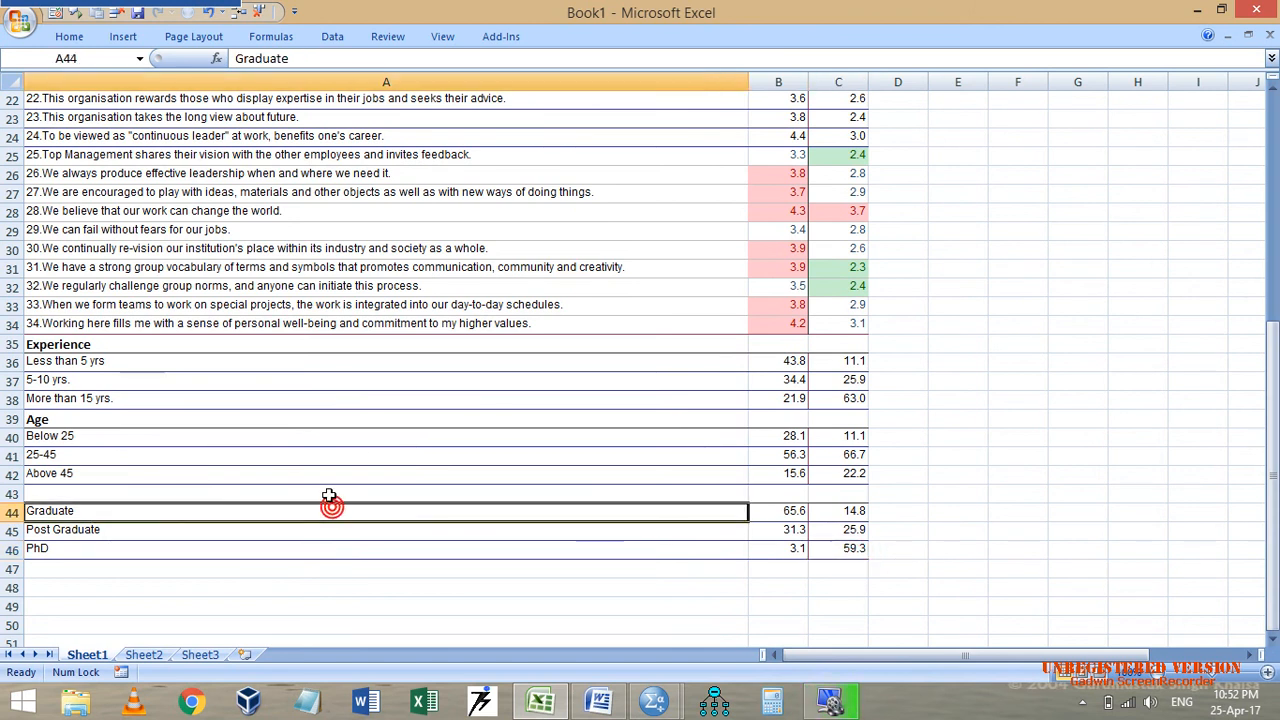
pyautogui.click(330, 495)
pyautogui.write('Quali')
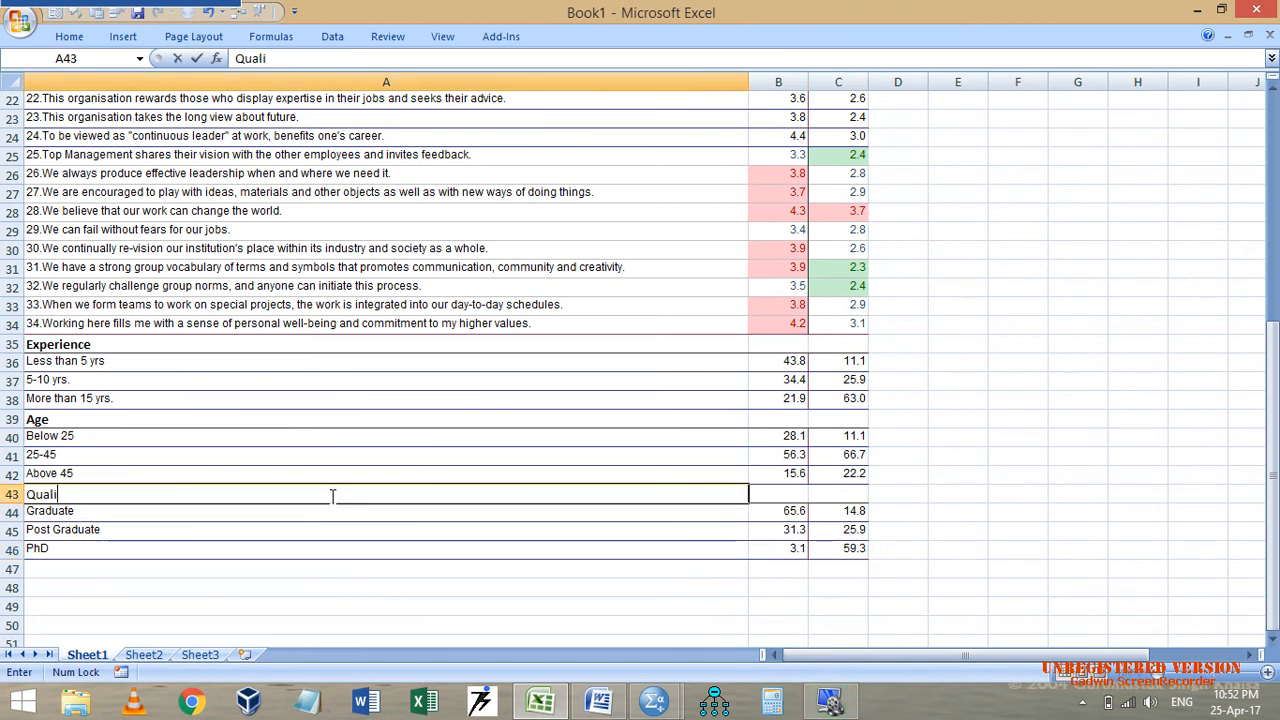
pyautogui.press('Return')
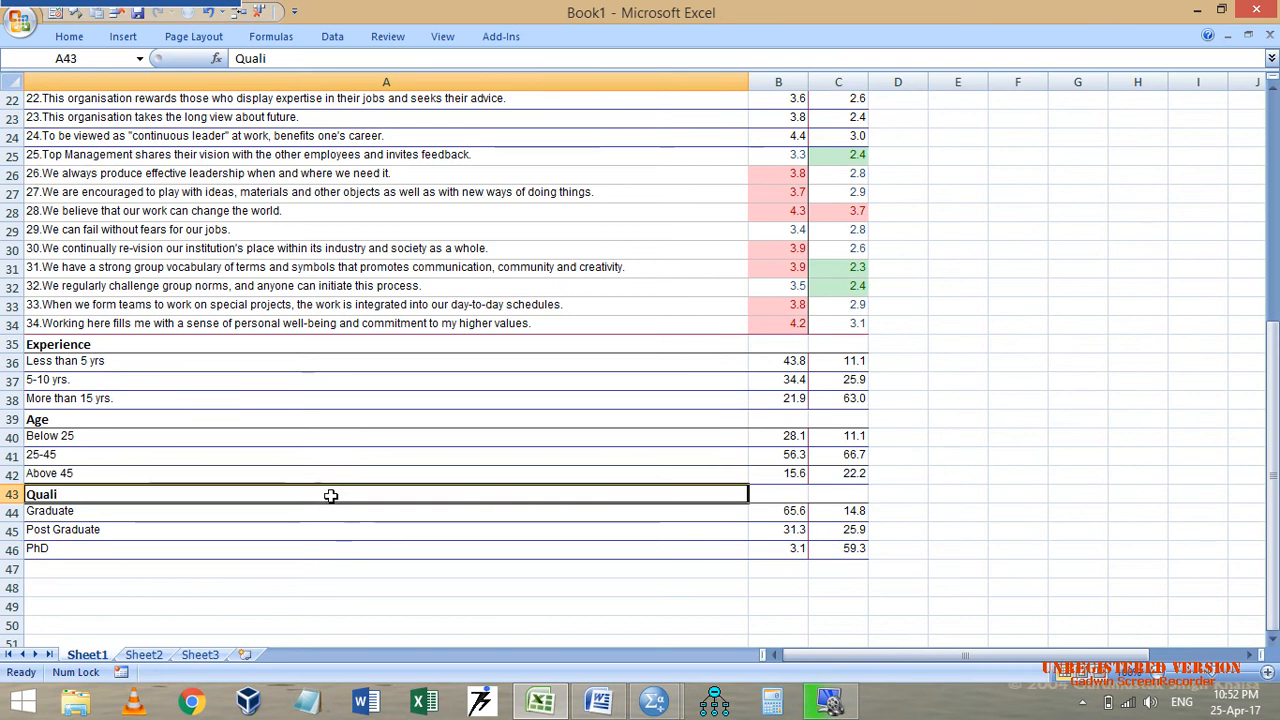
# Review cluster 2's PhD, more-than-15-years and above-45 percentages in C38:C46 against its cluster centers.
pyautogui.click(850, 549)
pyautogui.click(858, 400)
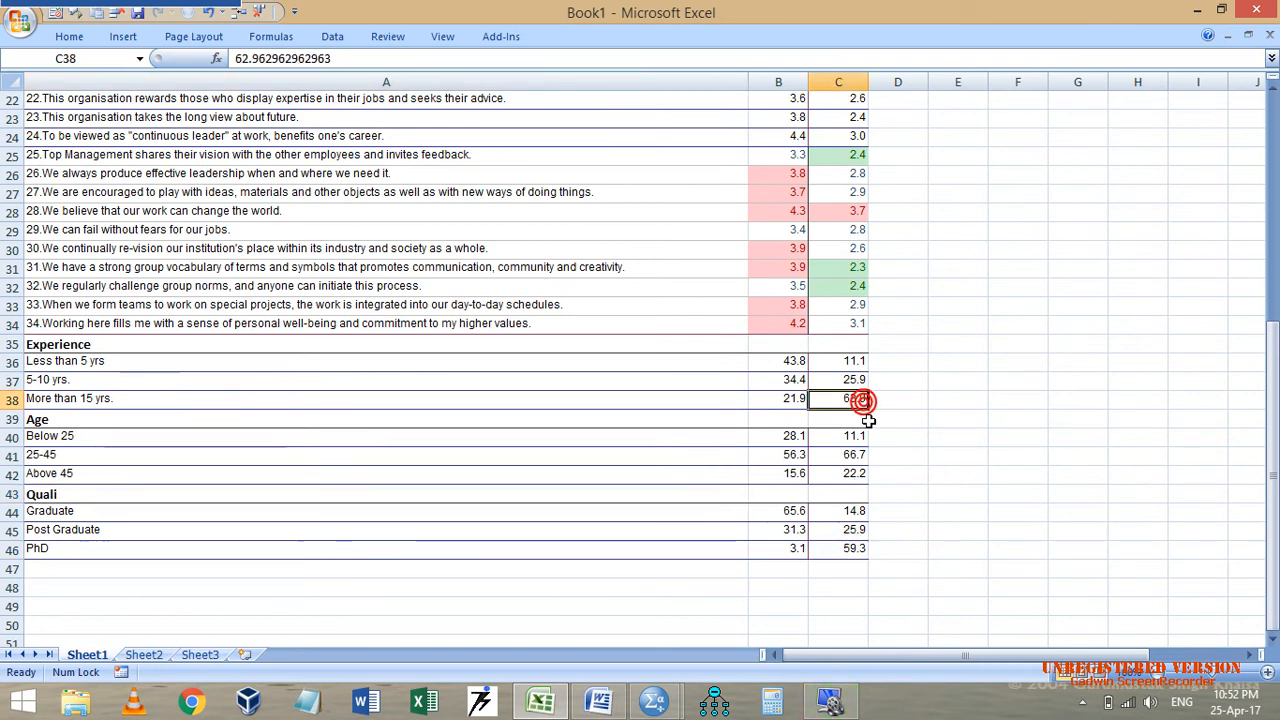
pyautogui.click(852, 476)
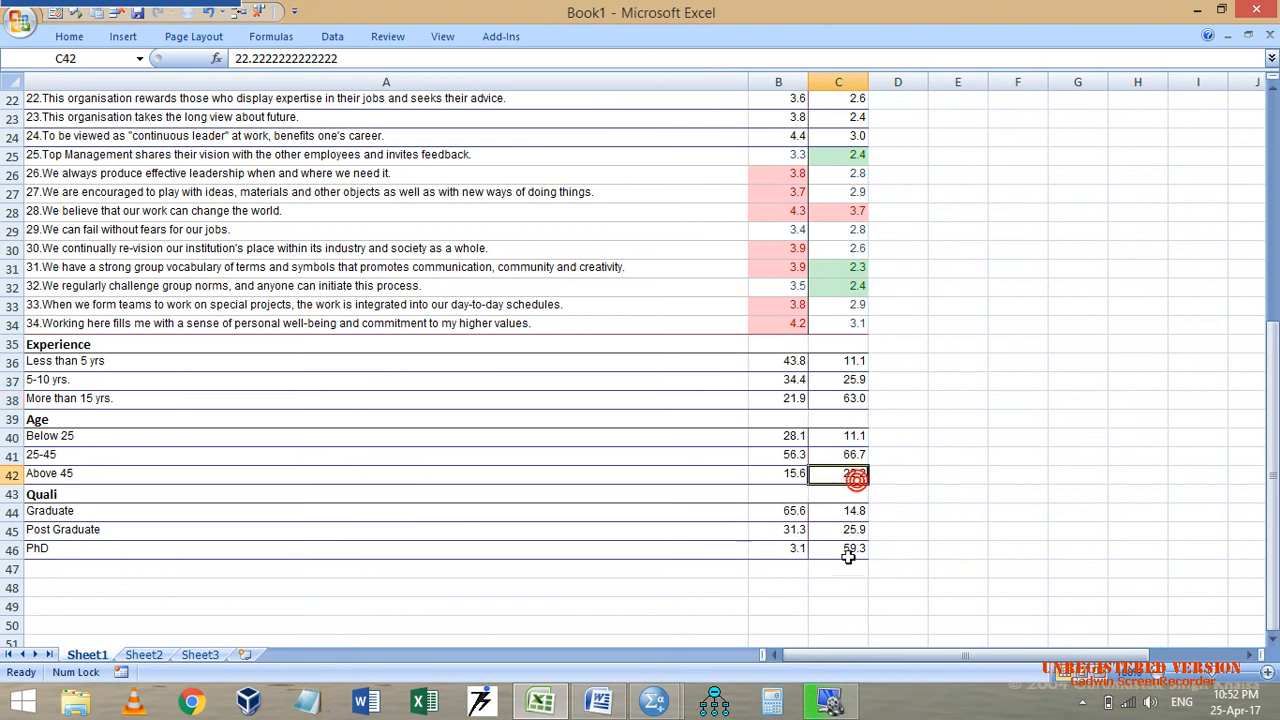
pyautogui.click(846, 549)
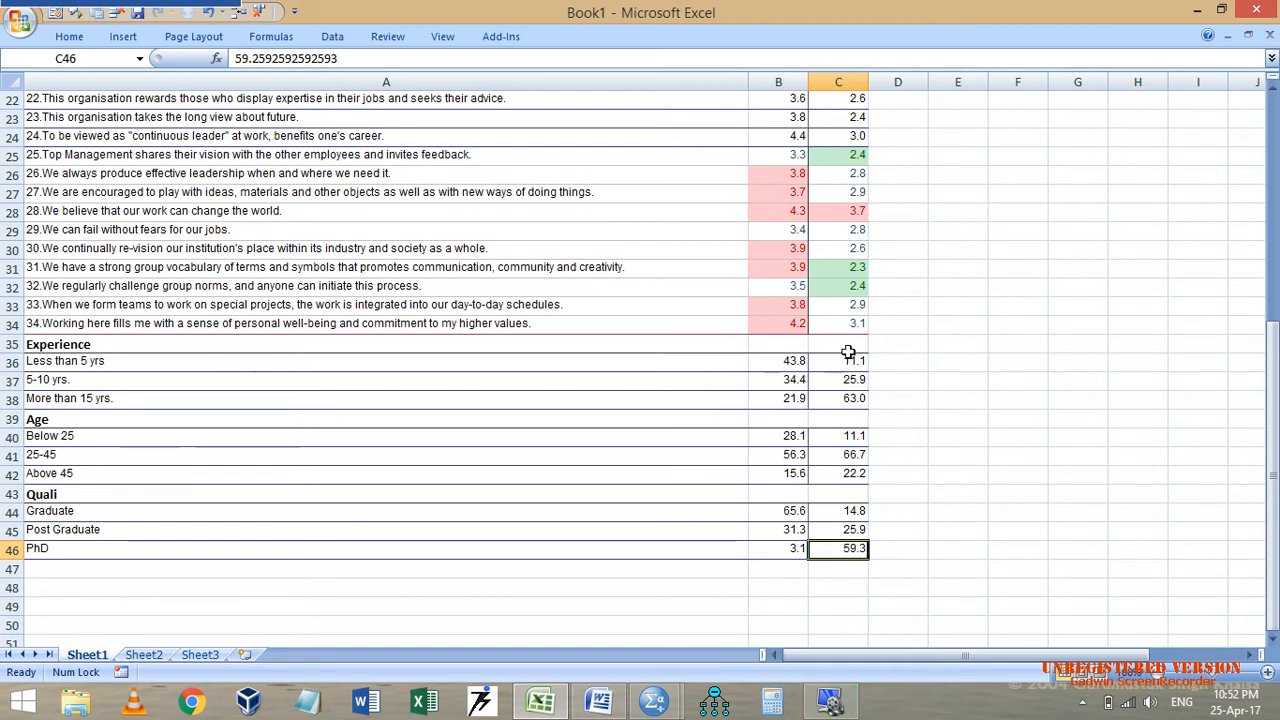
pyautogui.scroll(7, 848, 352)
pyautogui.scroll(-6, 810, 450)
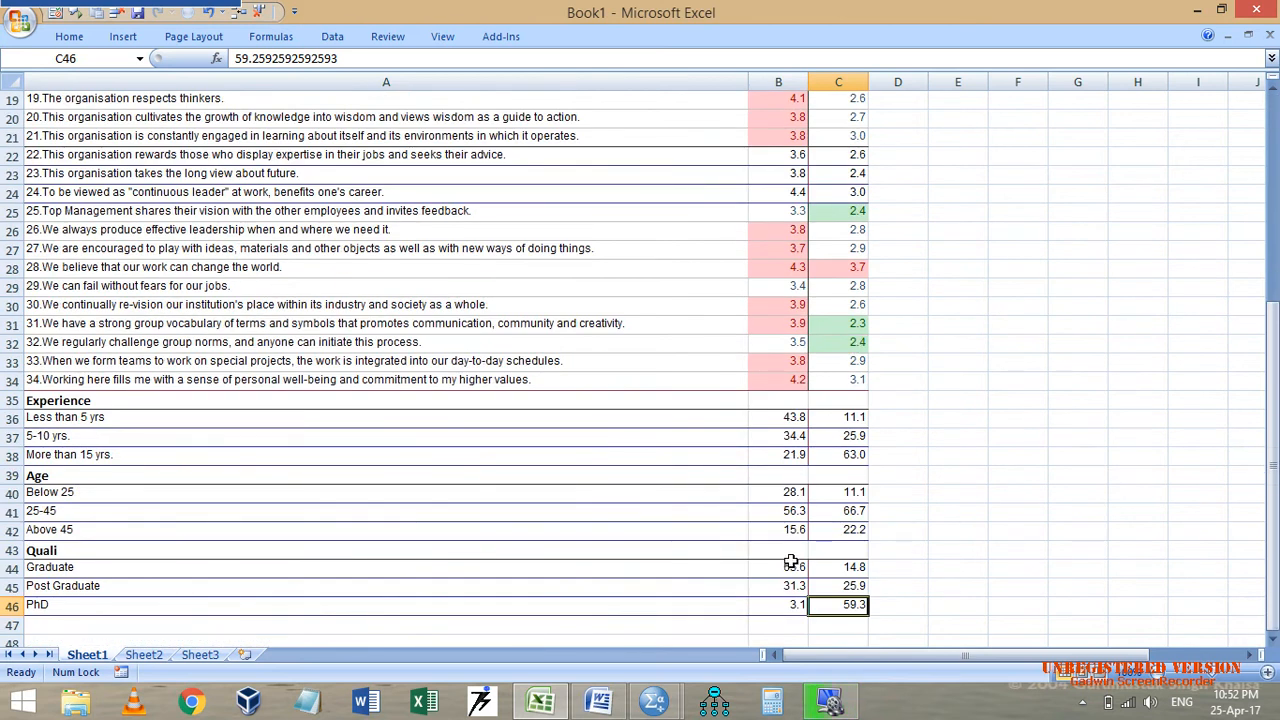
# Relate cluster 1's Graduate and Post Graduate percentages to its centers, and review both clusters' full profile in B36:C46.
pyautogui.click(786, 566)
pyautogui.click(785, 586)
pyautogui.scroll(6, 790, 341)
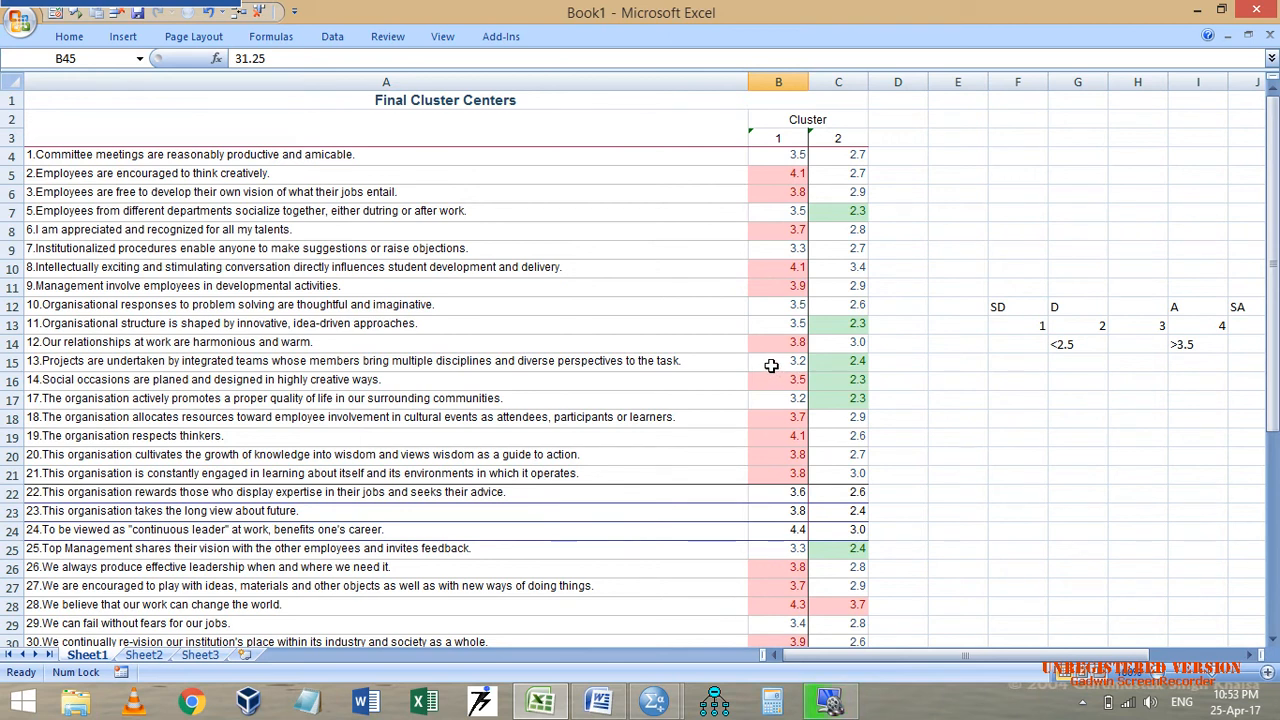
pyautogui.scroll(-8, 771, 366)
pyautogui.moveTo(782, 304); pyautogui.dragTo(822, 492)
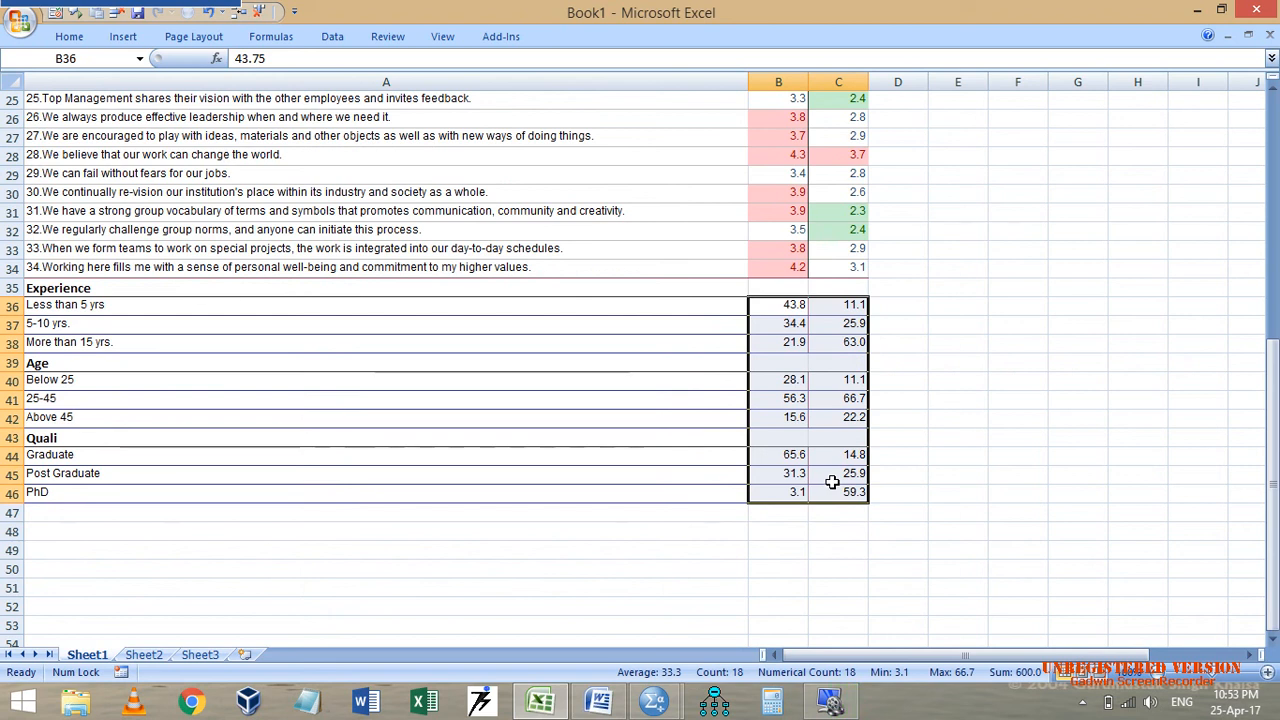
pyautogui.scroll(1, 831, 480)
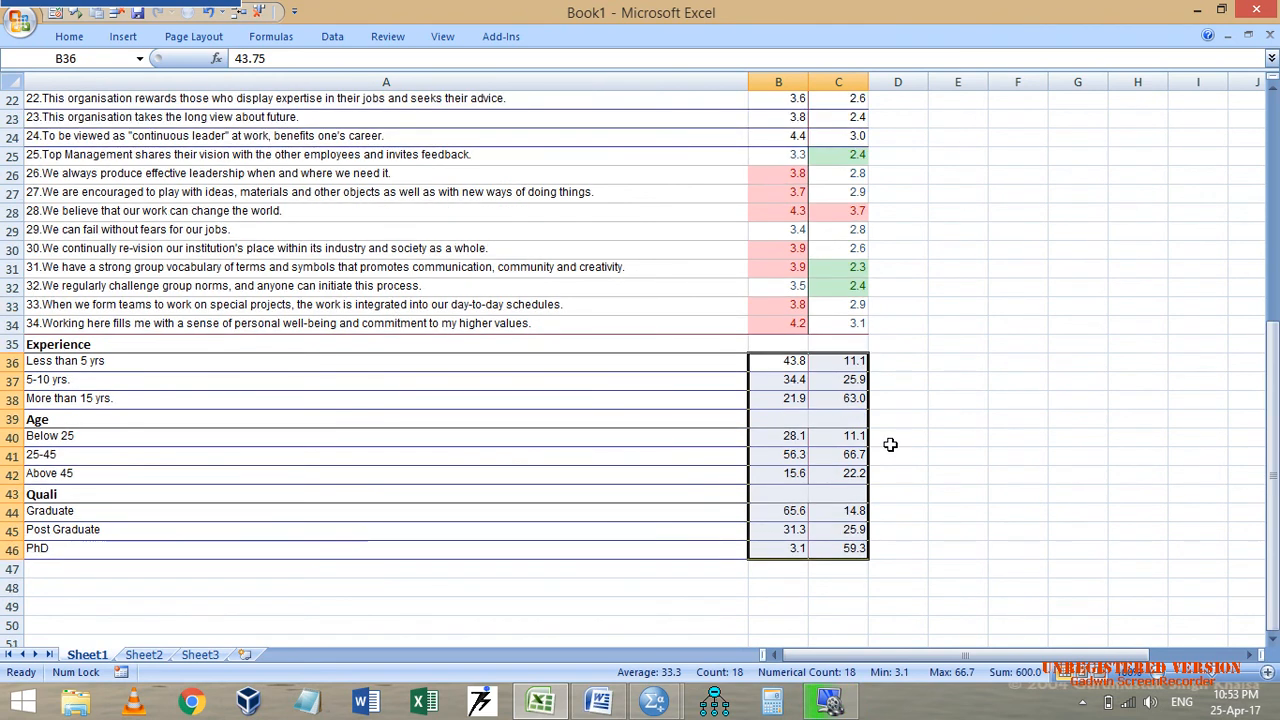
# Switch to the SPSS output document and collapse the Frequencies section in the outline.
pyautogui.moveTo(675, 707)
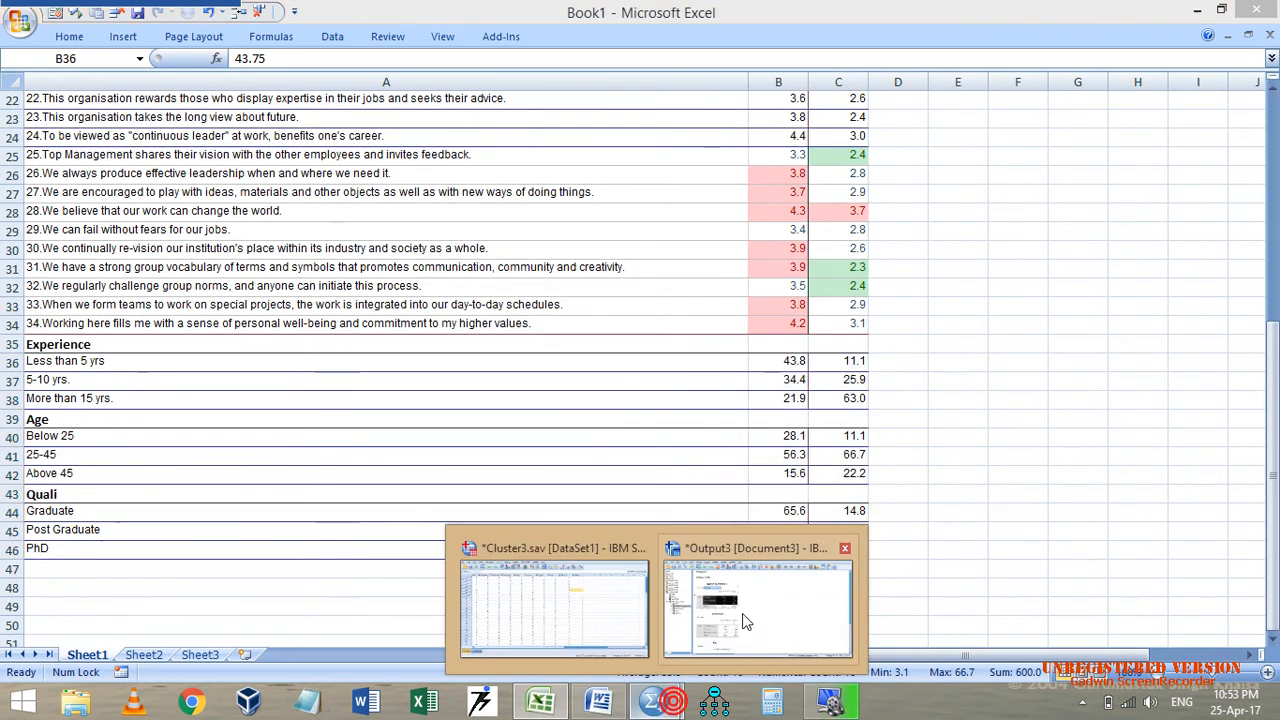
pyautogui.click(749, 608)
pyautogui.click(633, 355)
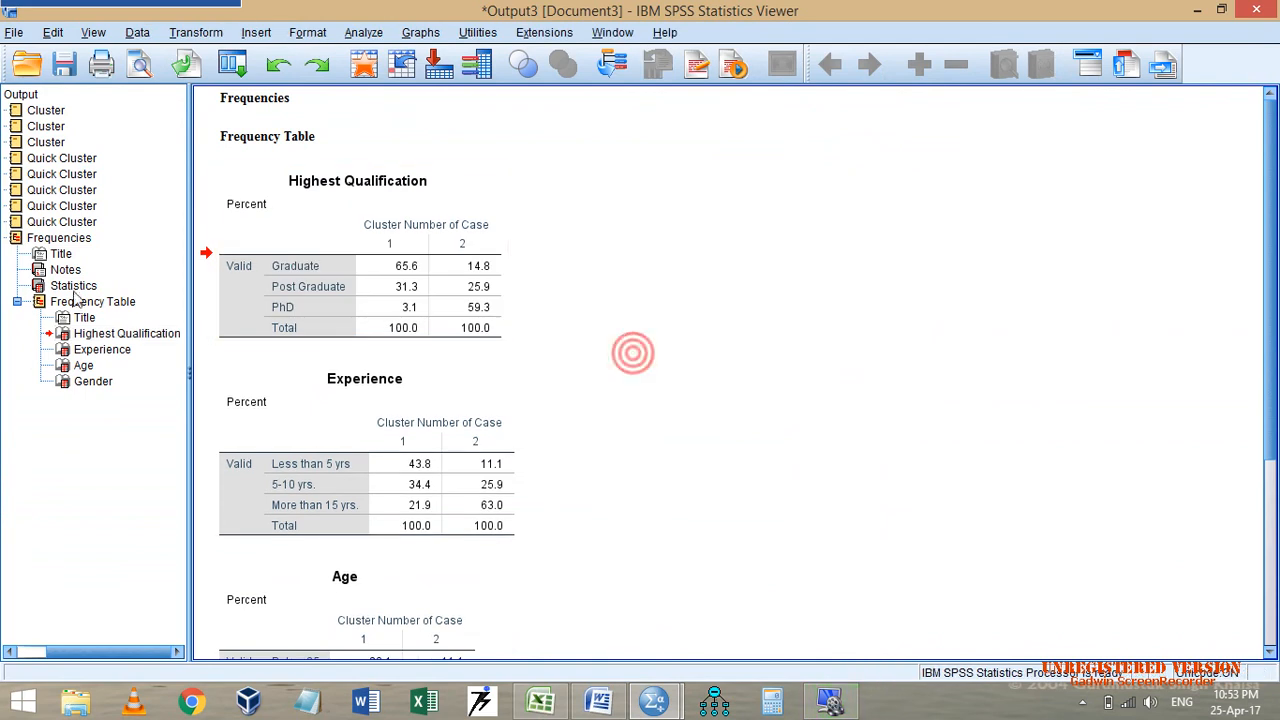
pyautogui.click(48, 651)
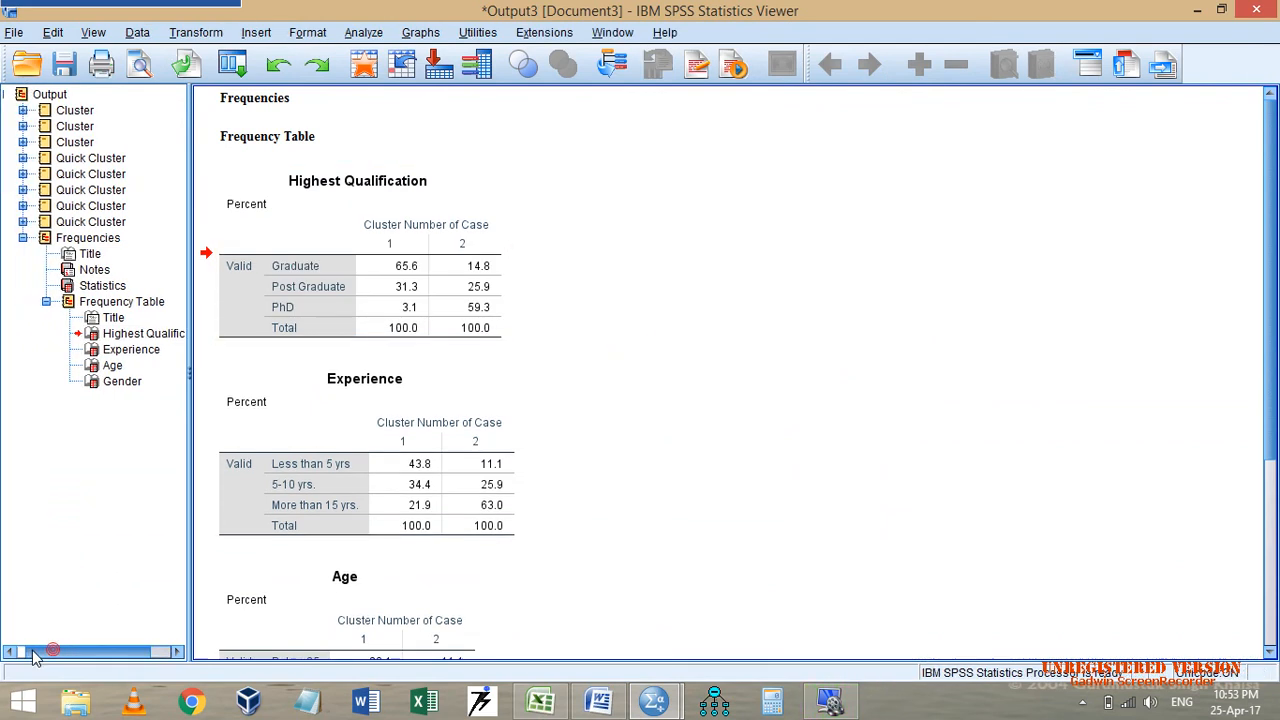
pyautogui.click(34, 237)
# Rerun the Hierarchical Cluster Analysis by cases with plots, keeping the statement variables, and inspect the dendrogram for cluster 1.
pyautogui.click(232, 64)
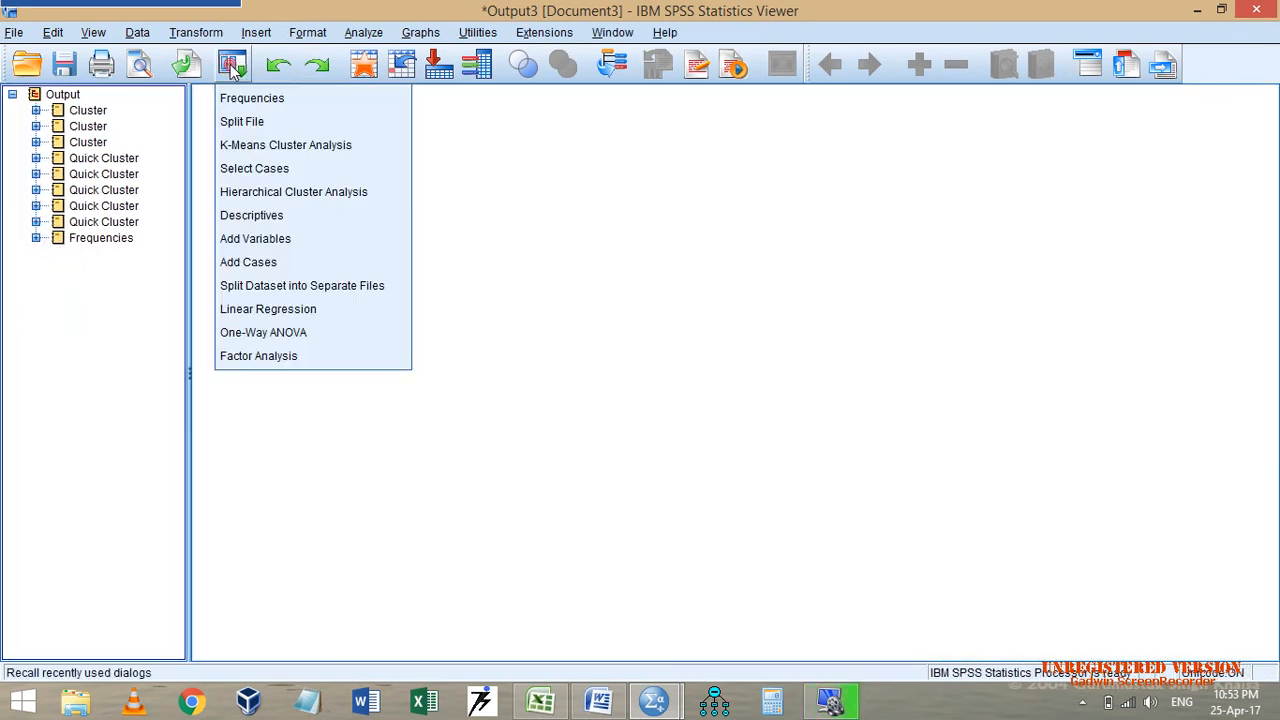
pyautogui.click(292, 192)
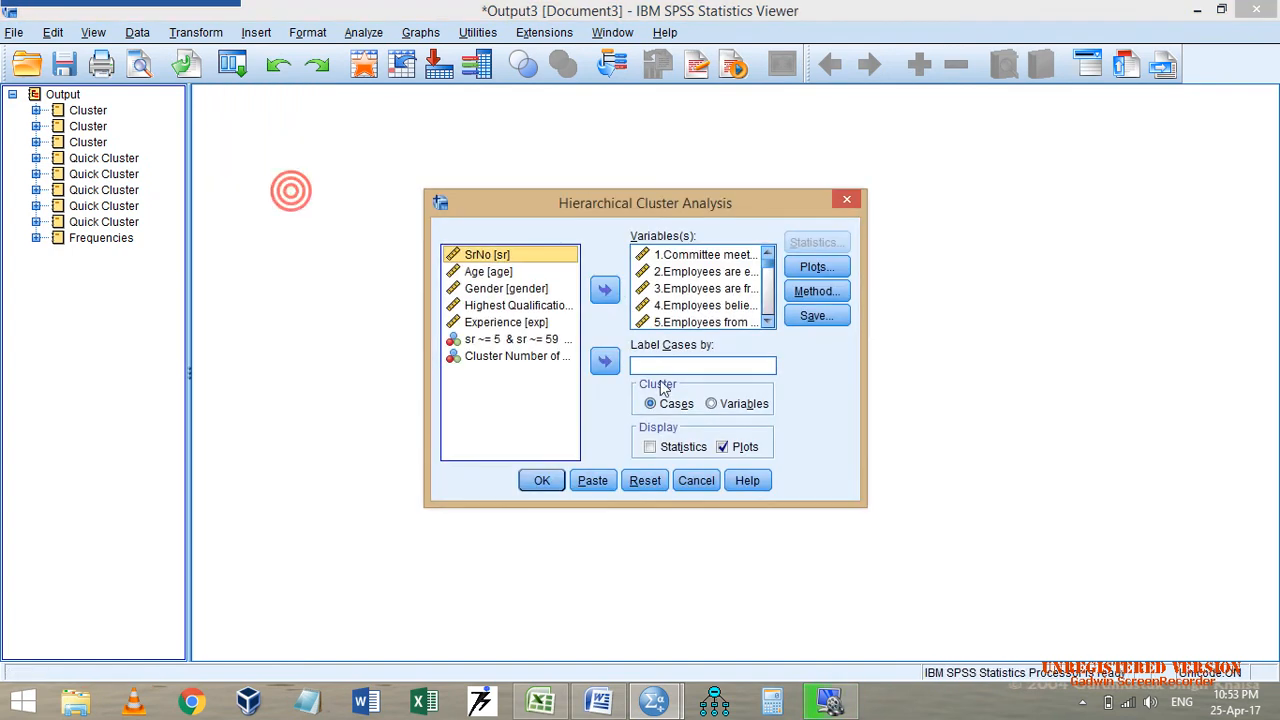
pyautogui.click(553, 480)
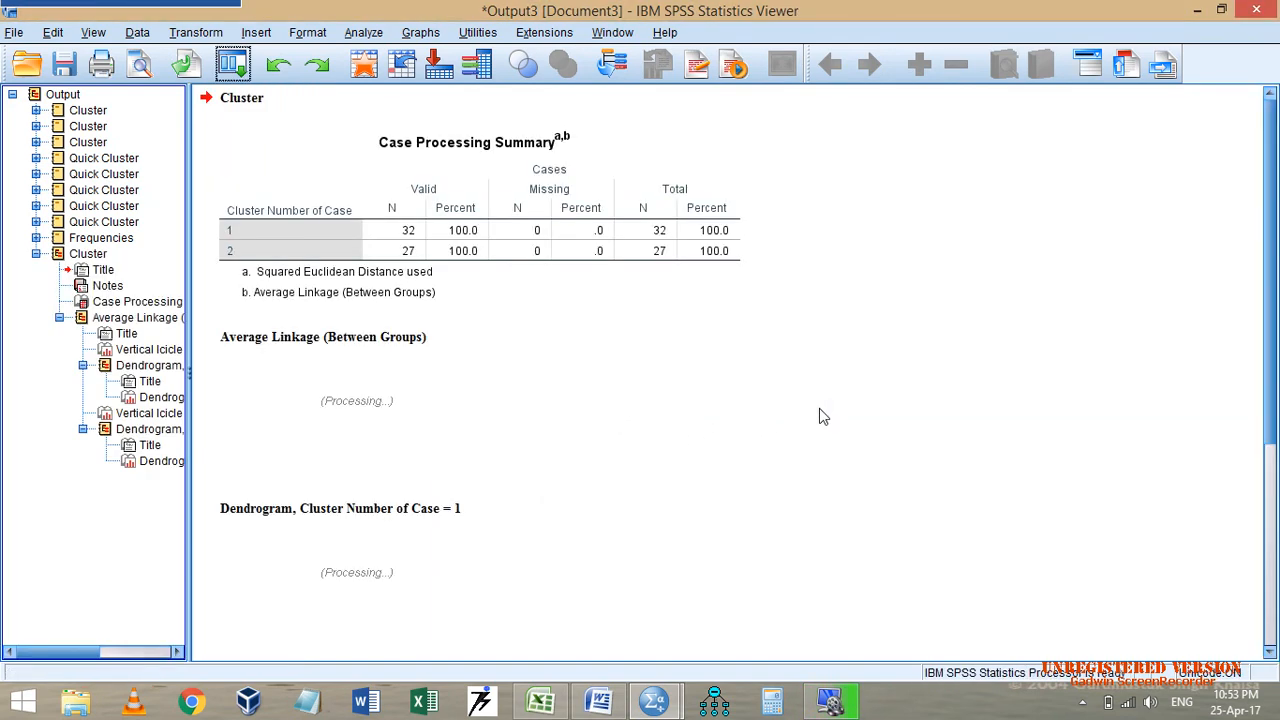
pyautogui.scroll(-7, 714, 419)
pyautogui.scroll(-3, 716, 418)
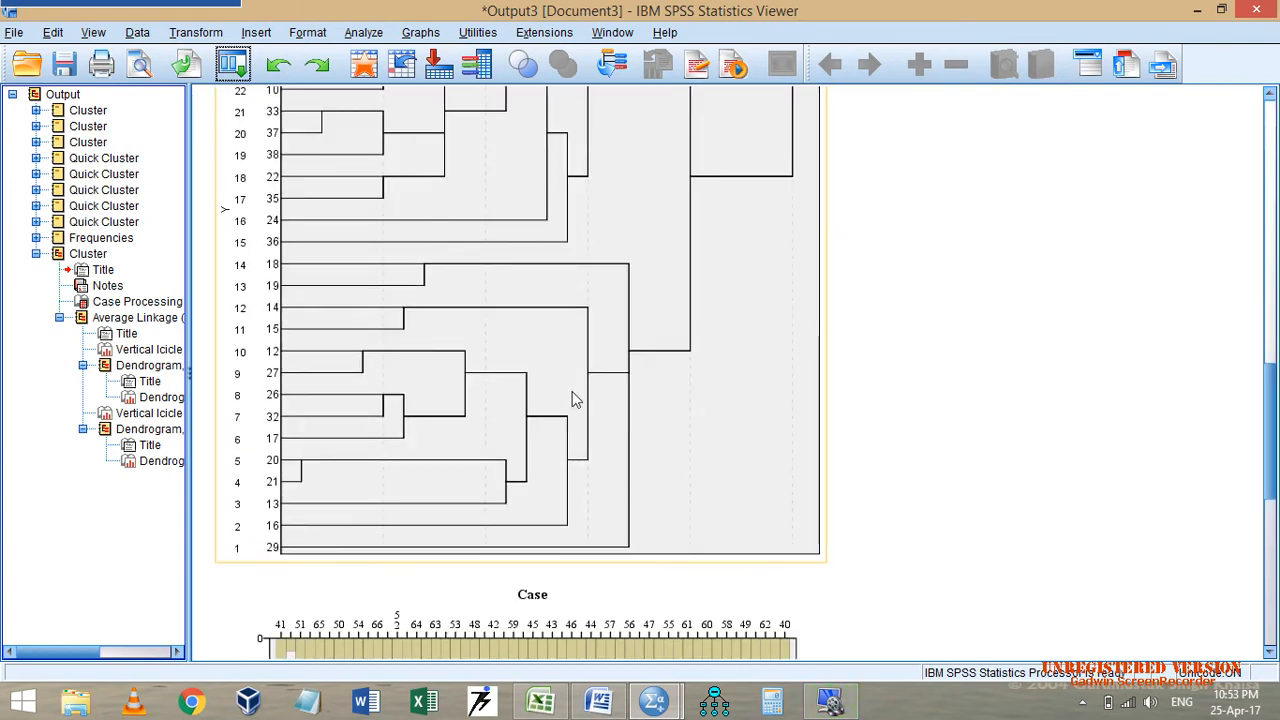
# Set case selection back to all cases in SPSS, removing the filter on serial numbers.
pyautogui.click(140, 35)
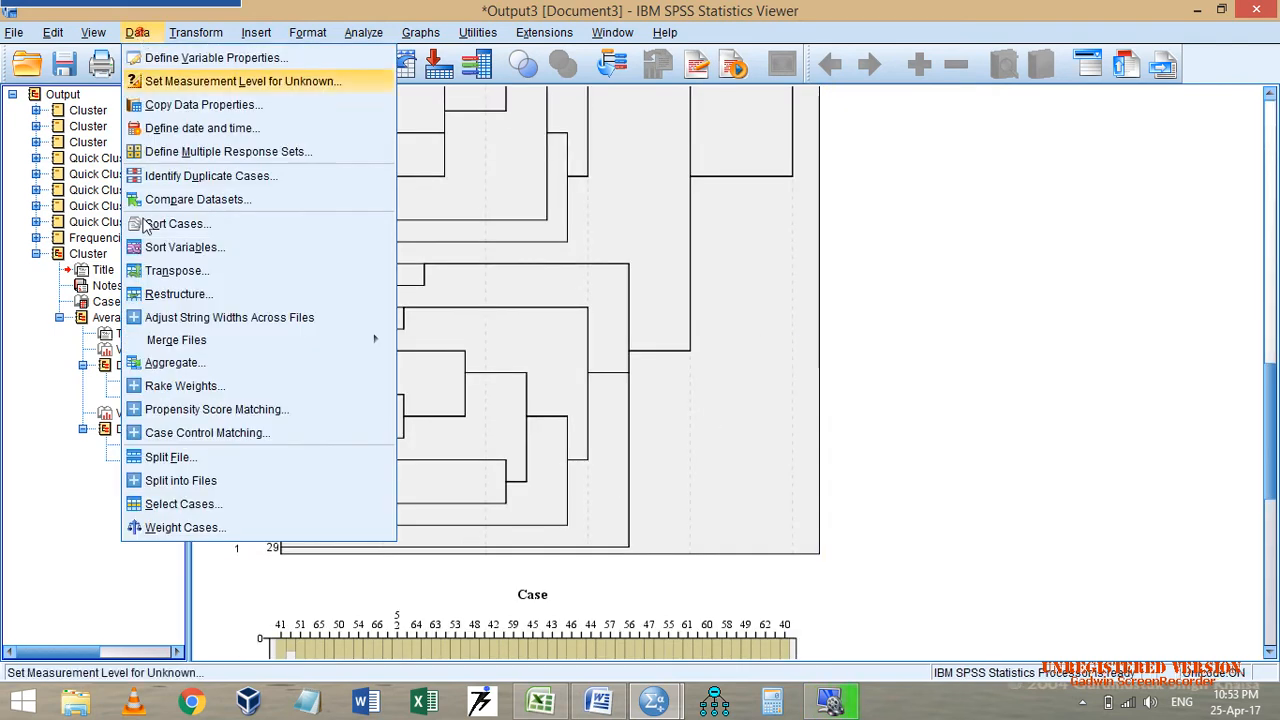
pyautogui.click(183, 504)
pyautogui.click(620, 168)
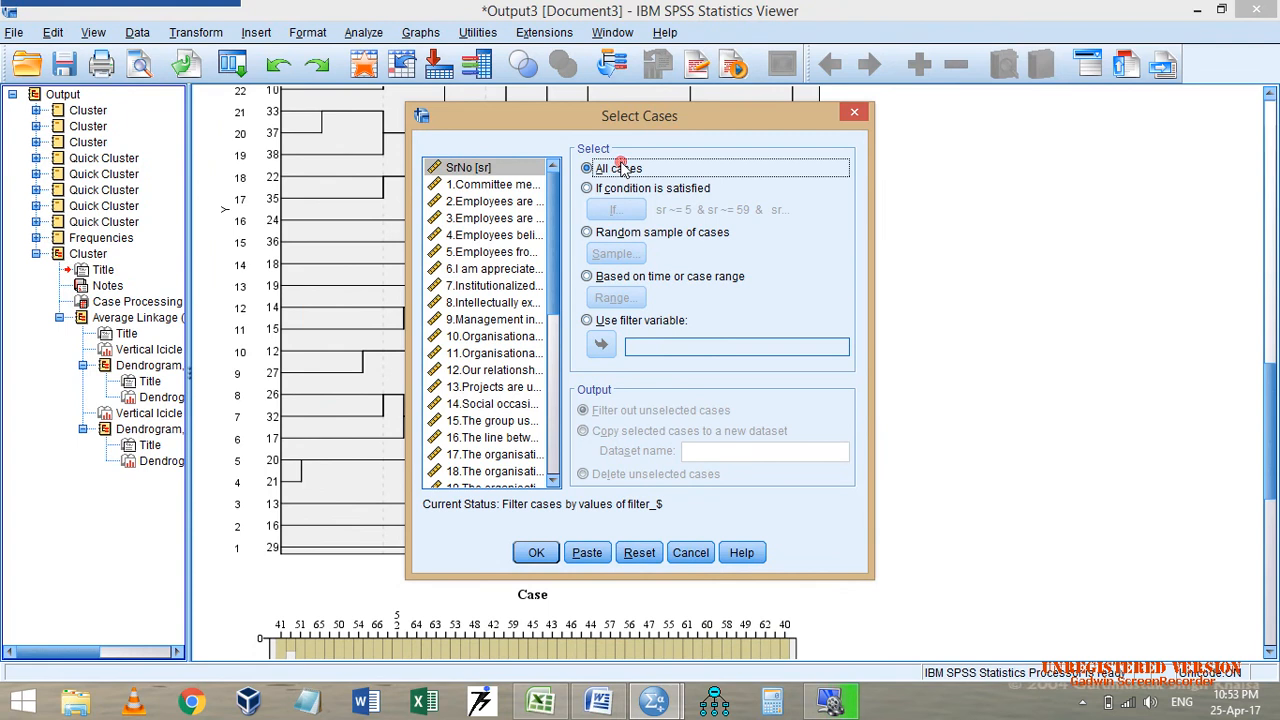
pyautogui.click(536, 552)
pyautogui.click(544, 550)
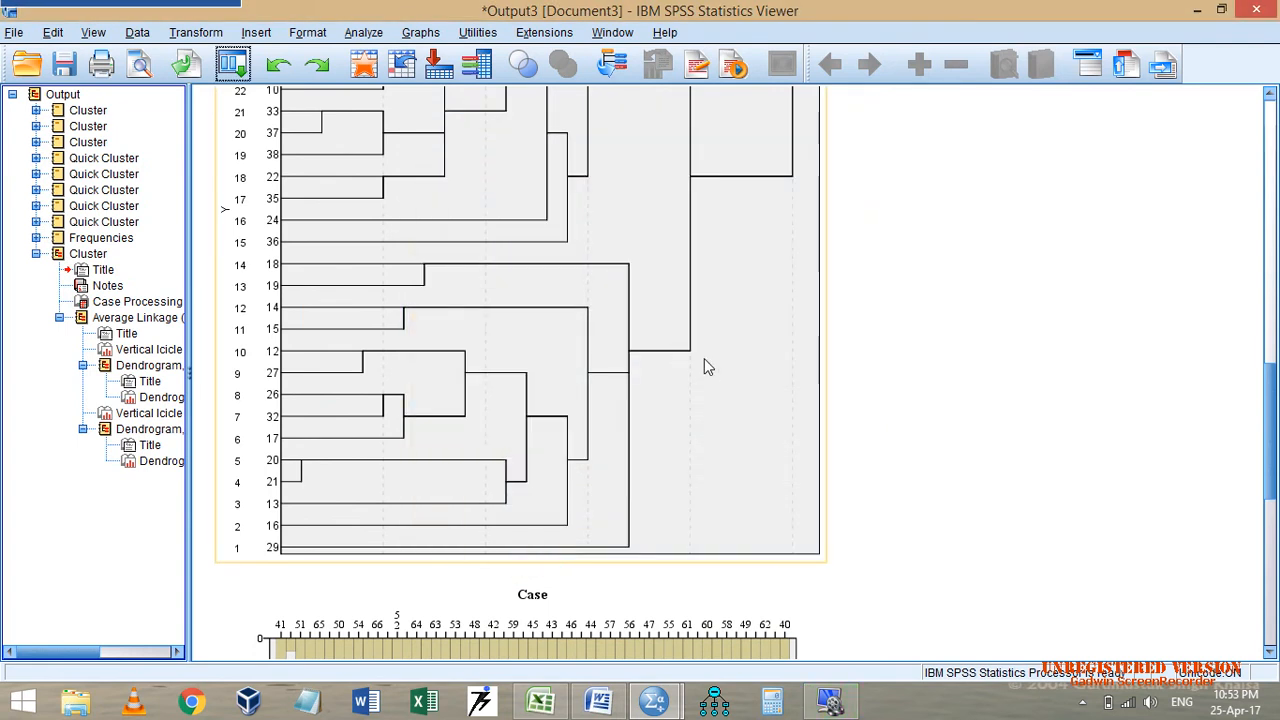
pyautogui.scroll(5, 704, 360)
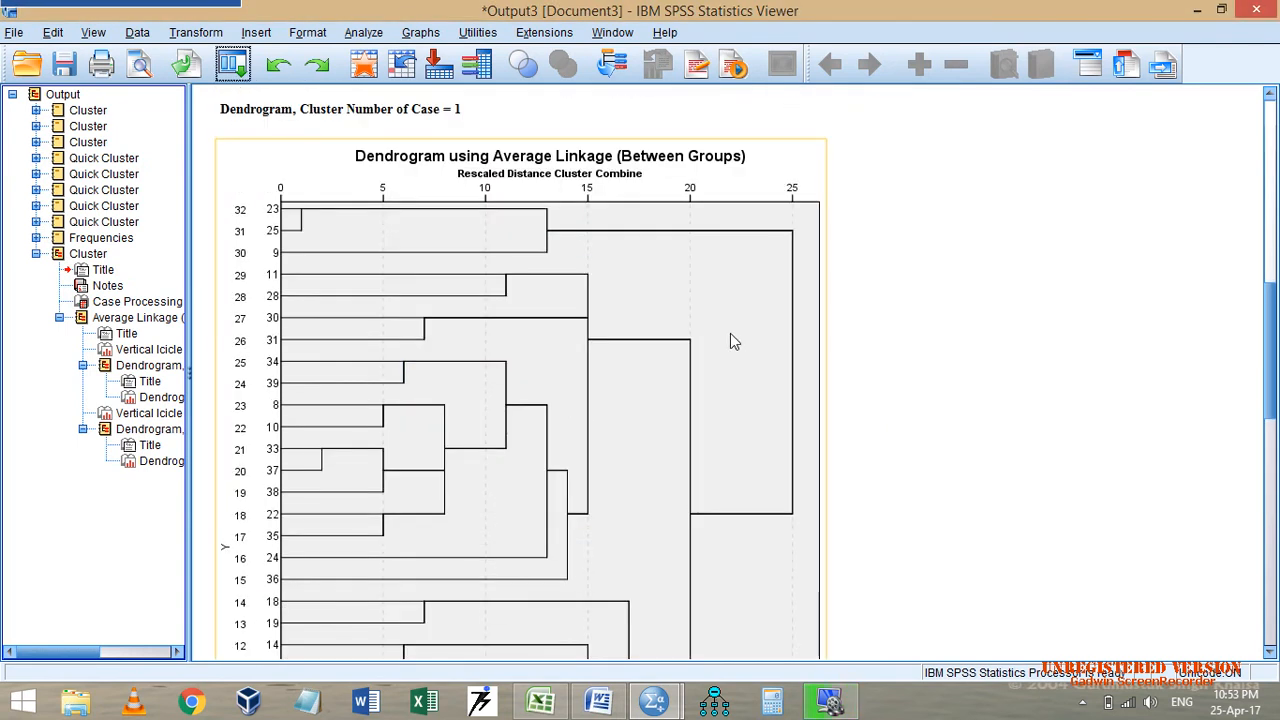
# Review the K-Means Cluster Analysis setup for two clusters and its option to save cluster membership, leaving without running it.
pyautogui.scroll(-5, 730, 341)
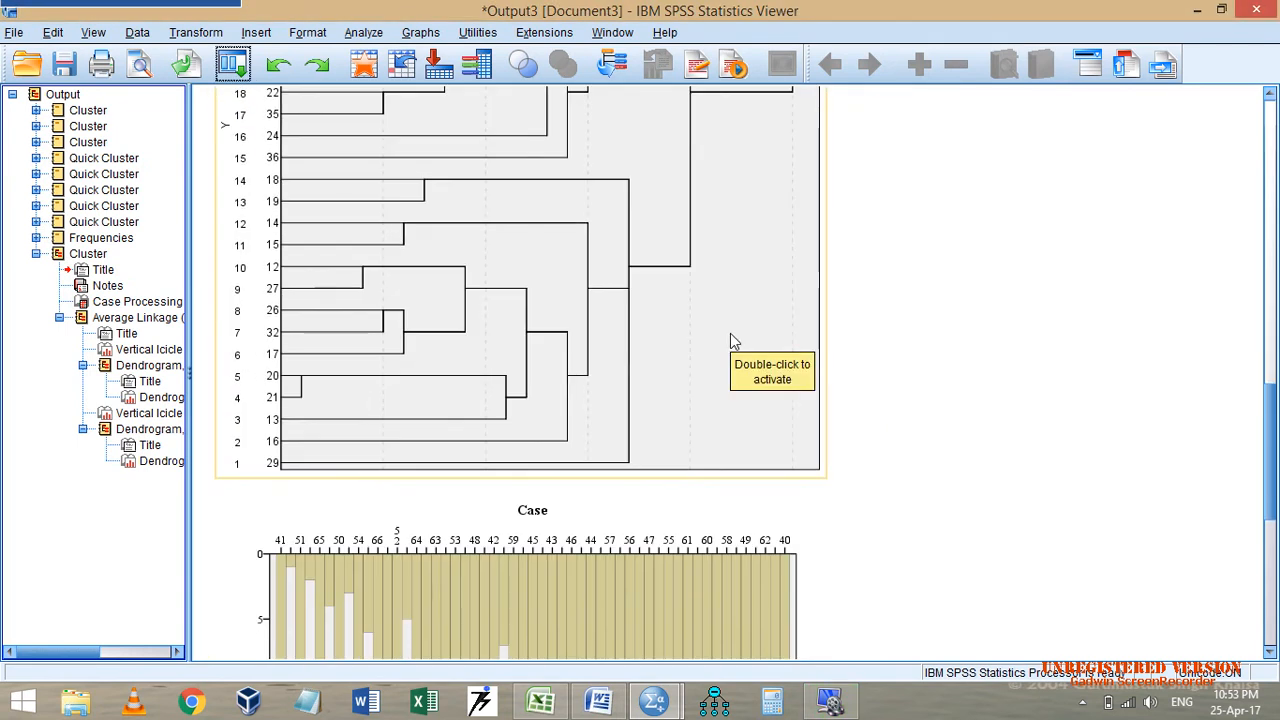
pyautogui.click(245, 74)
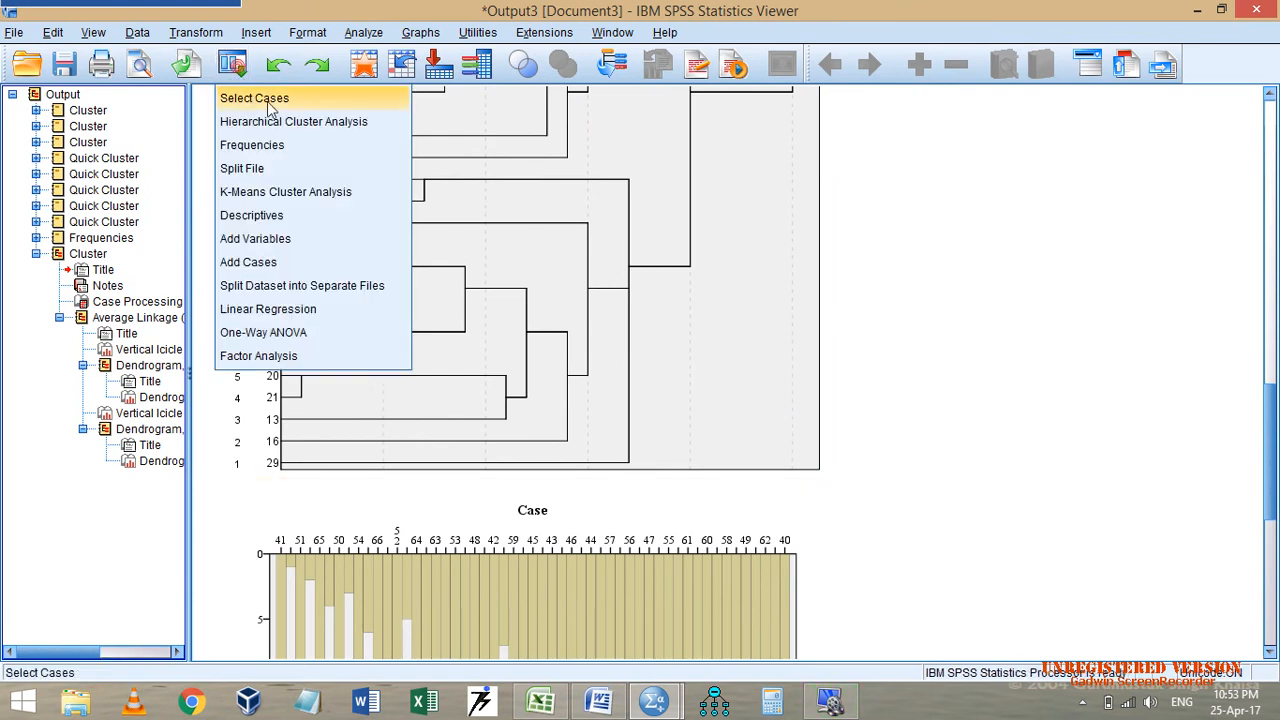
pyautogui.click(263, 193)
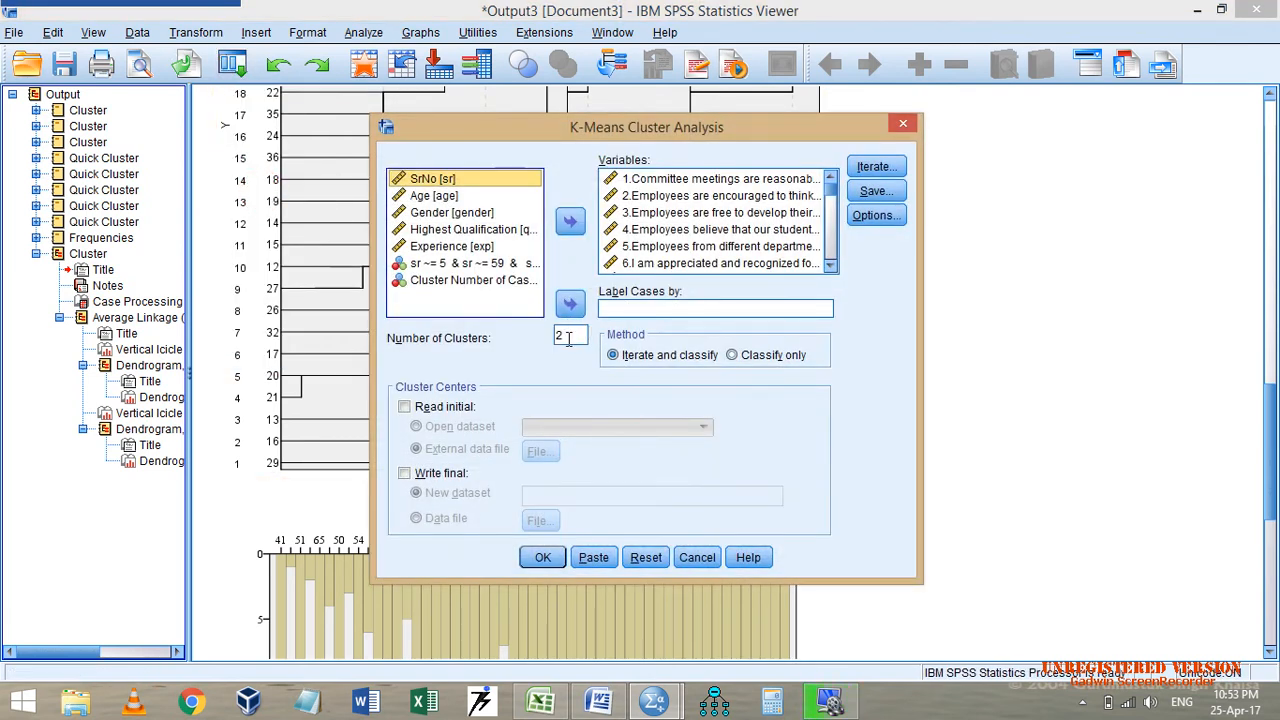
pyautogui.click(873, 193)
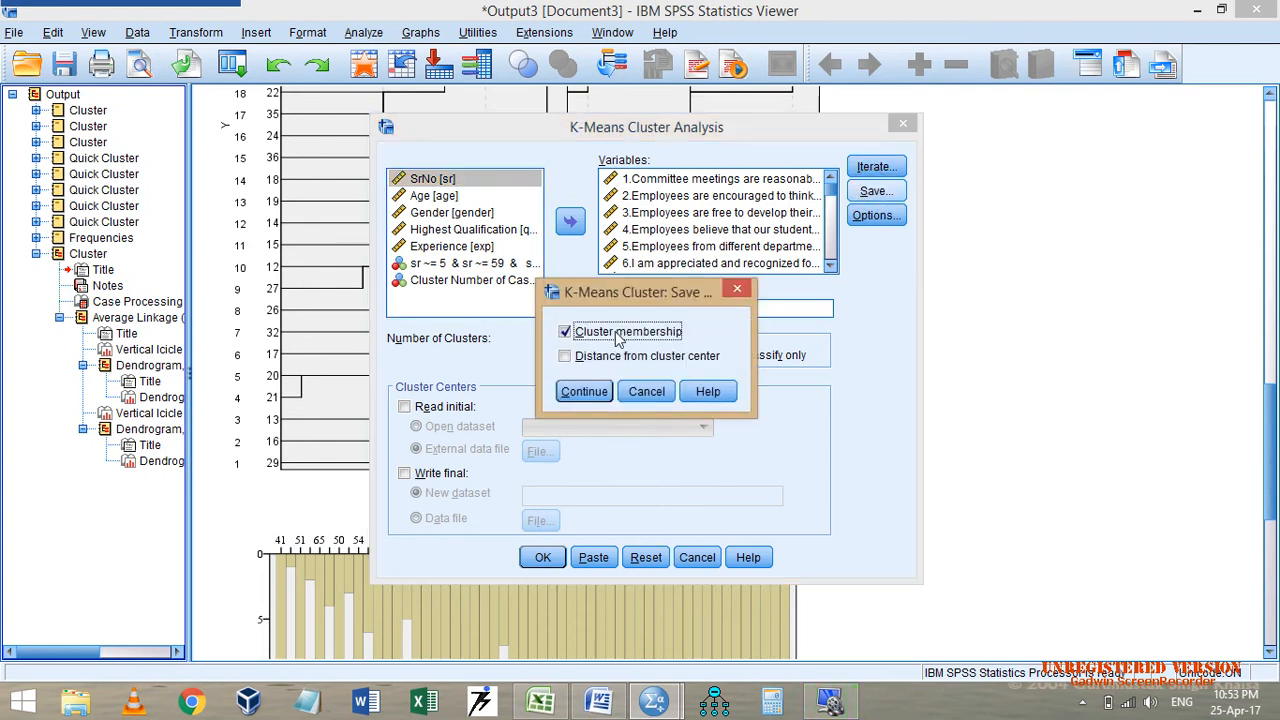
pyautogui.click(646, 391)
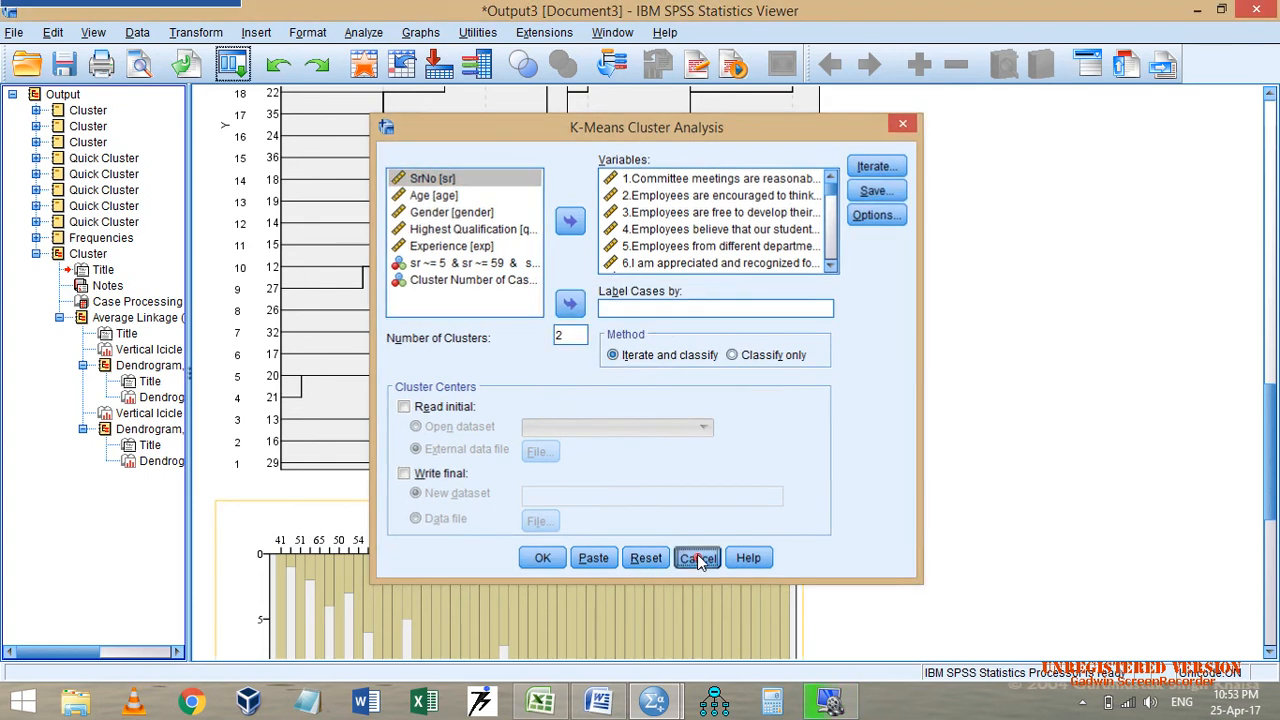
pyautogui.click(697, 557)
# In the Cluster3.sav data editor, check the saved QCL_1 variable and its label in the variable definitions.
pyautogui.moveTo(654, 702)
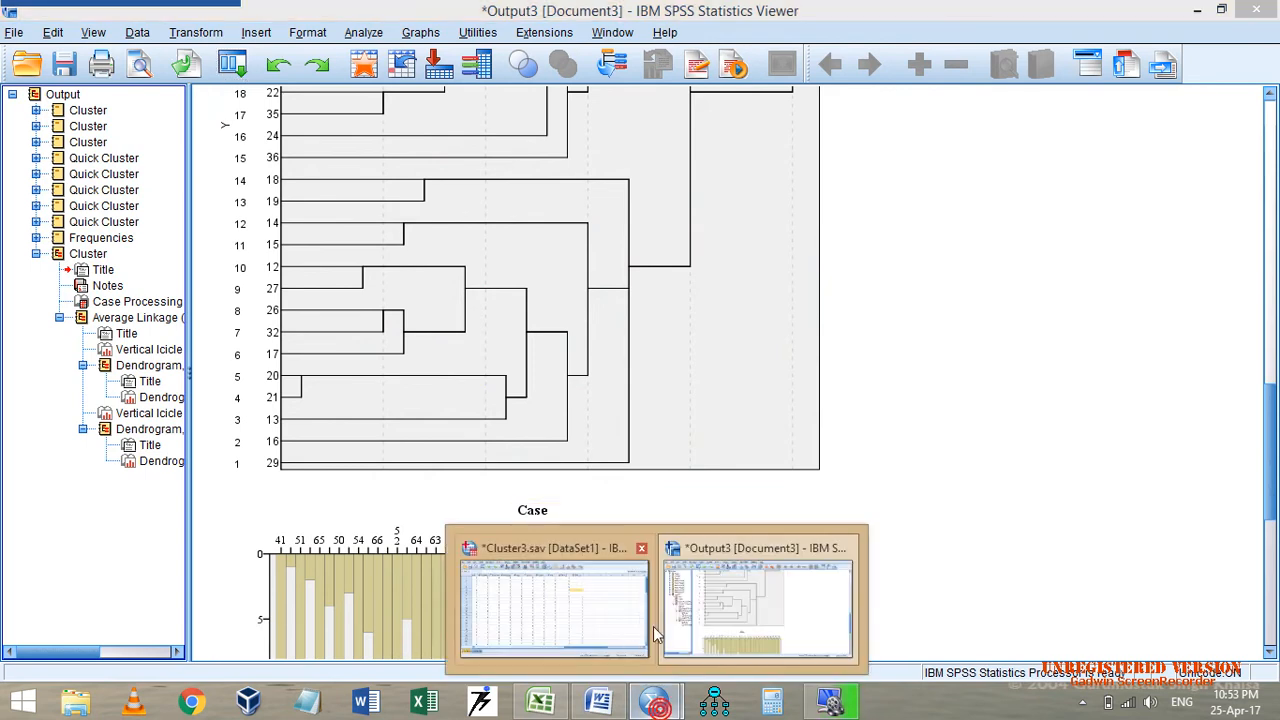
pyautogui.click(620, 622)
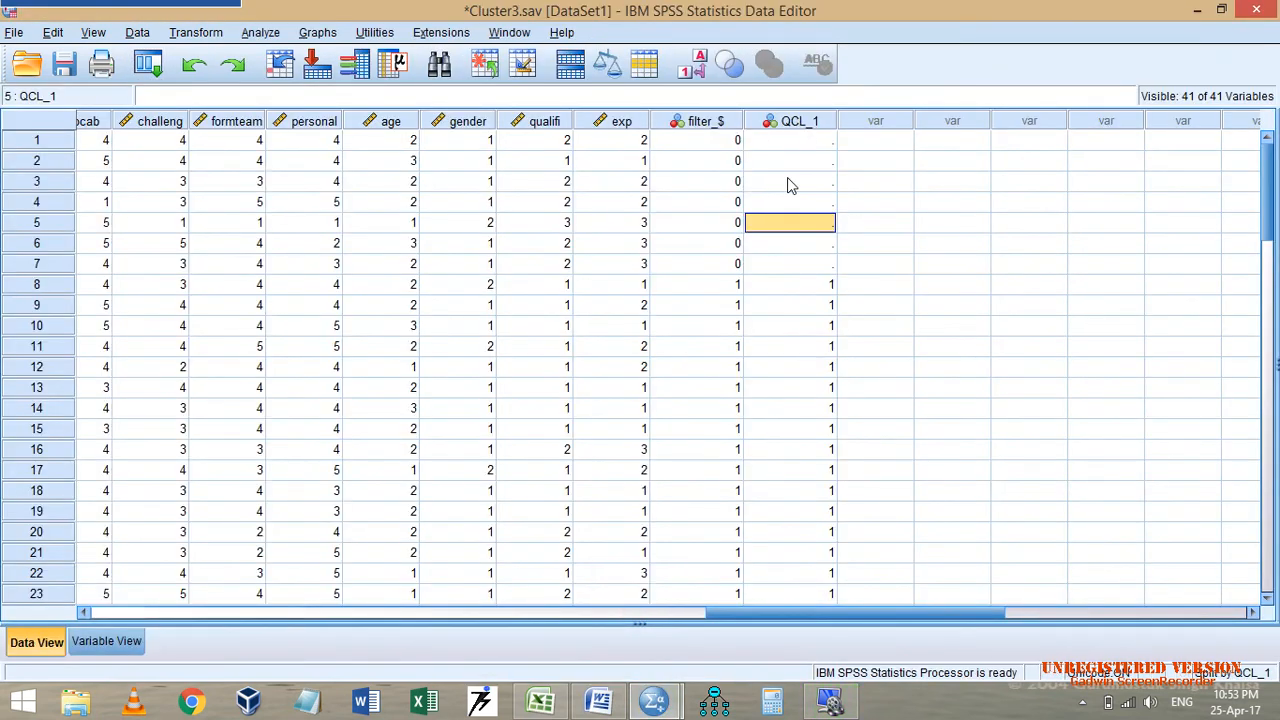
pyautogui.click(106, 641)
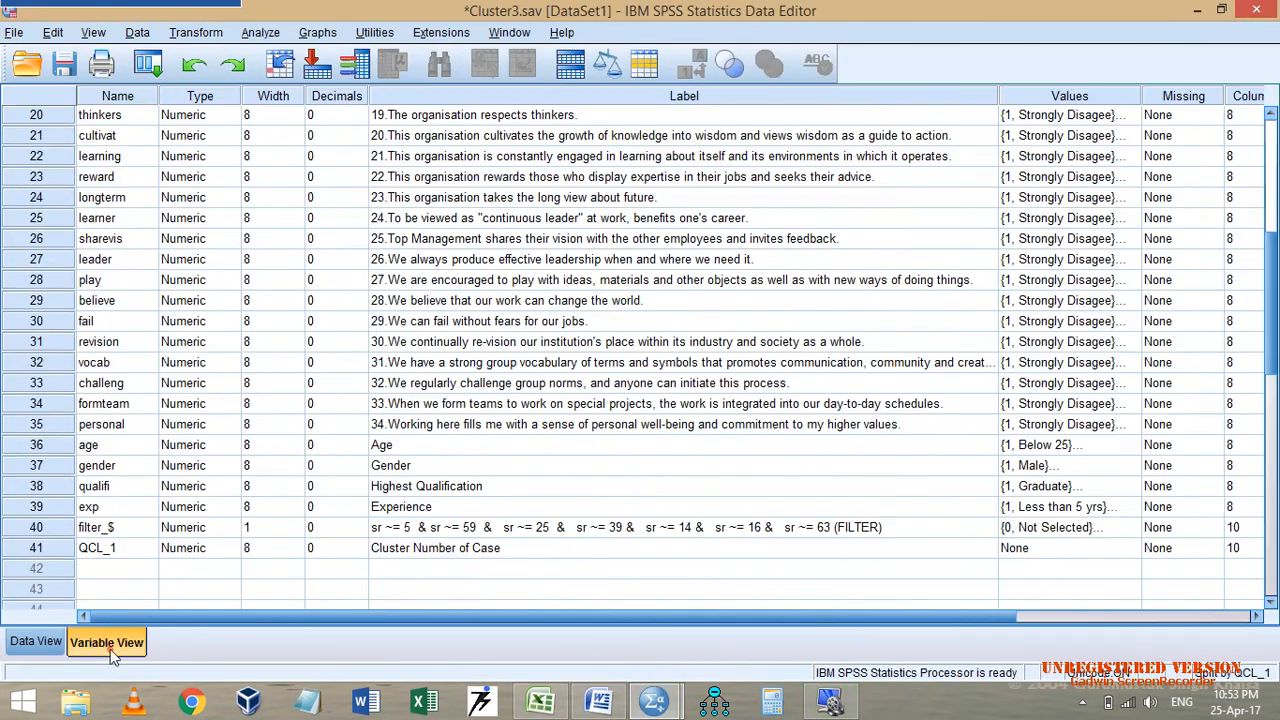
pyautogui.click(412, 547)
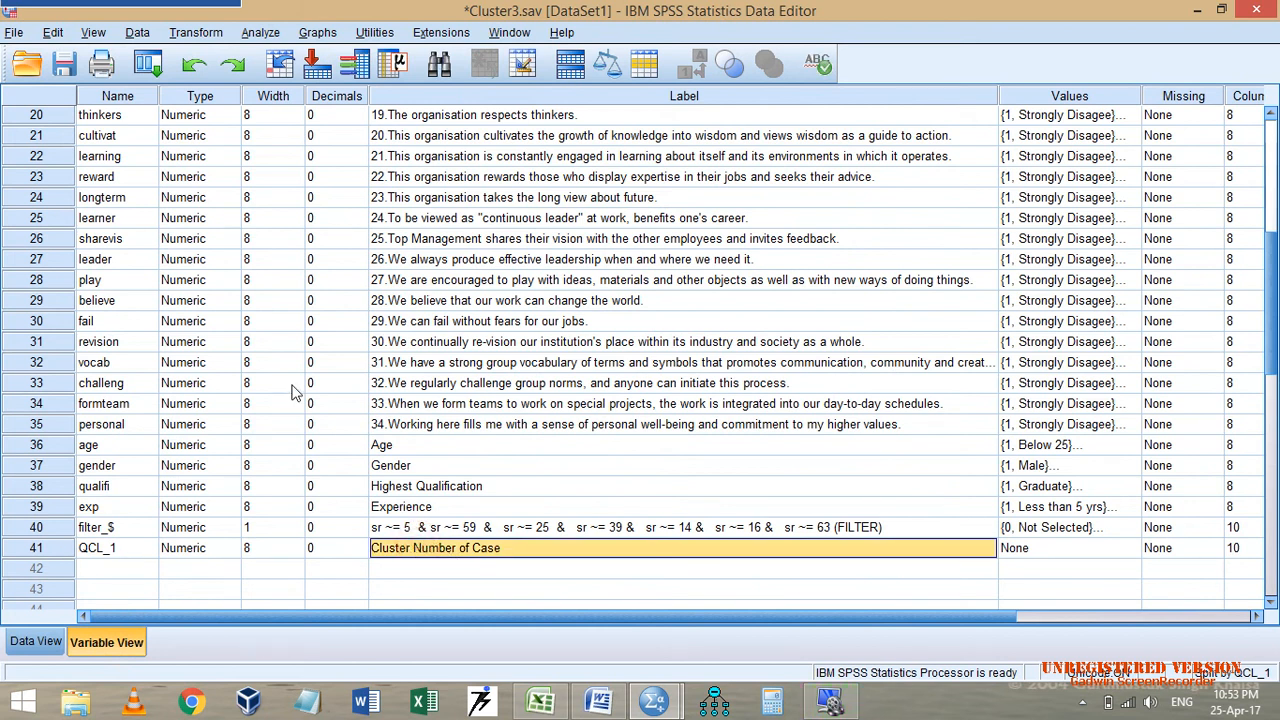
pyautogui.click(36, 641)
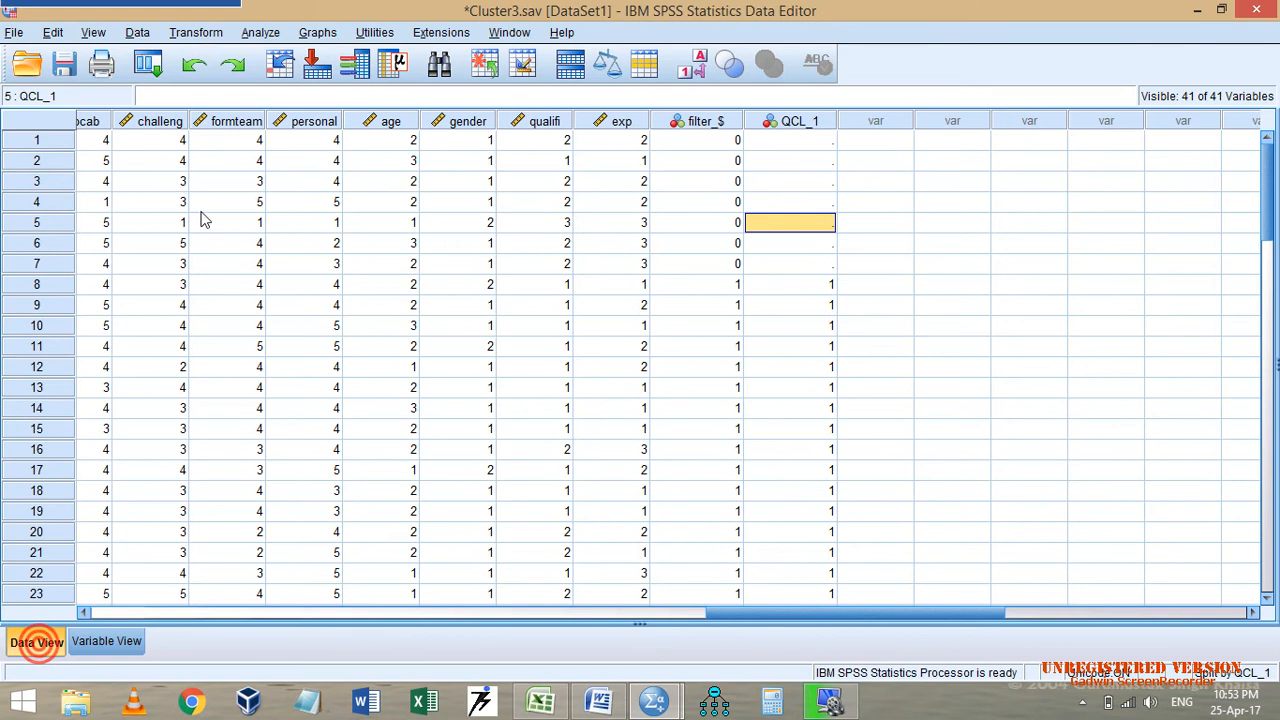
# Trace the case with serial number 1 across its row to check its cluster membership in QCL_1.
pyautogui.click(37, 285)
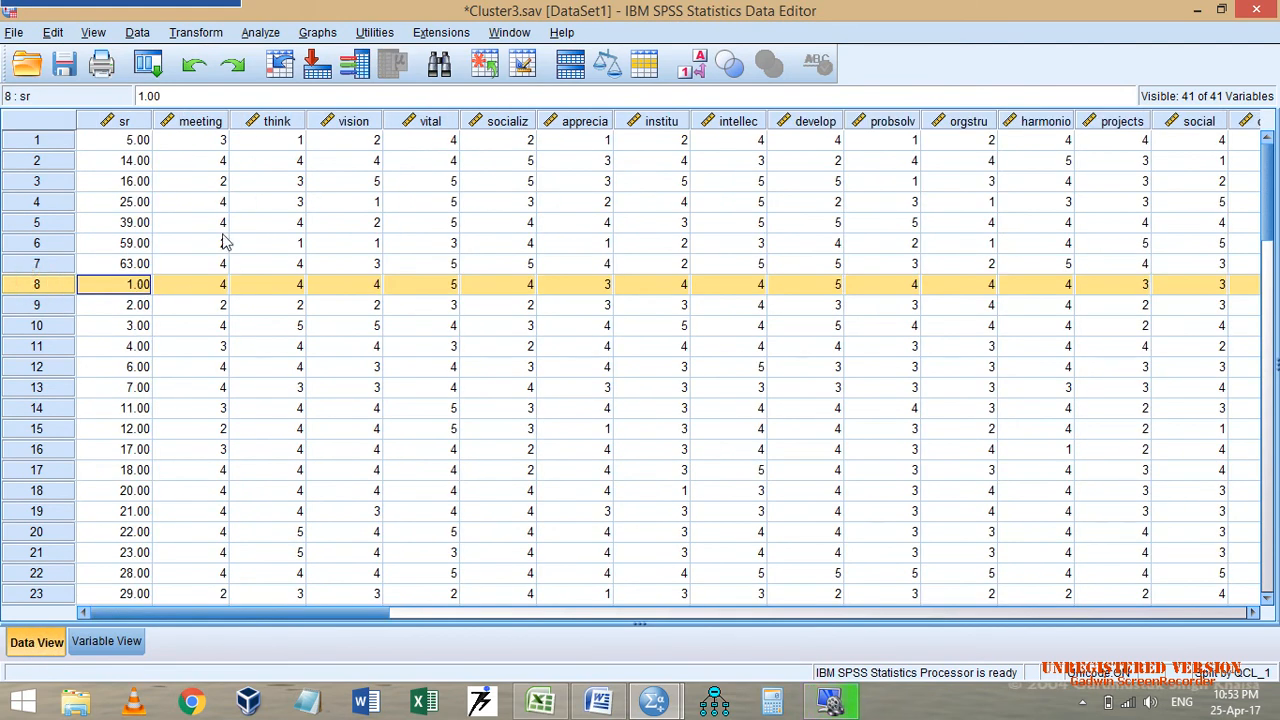
pyautogui.moveTo(305, 612); pyautogui.dragTo(904, 613)
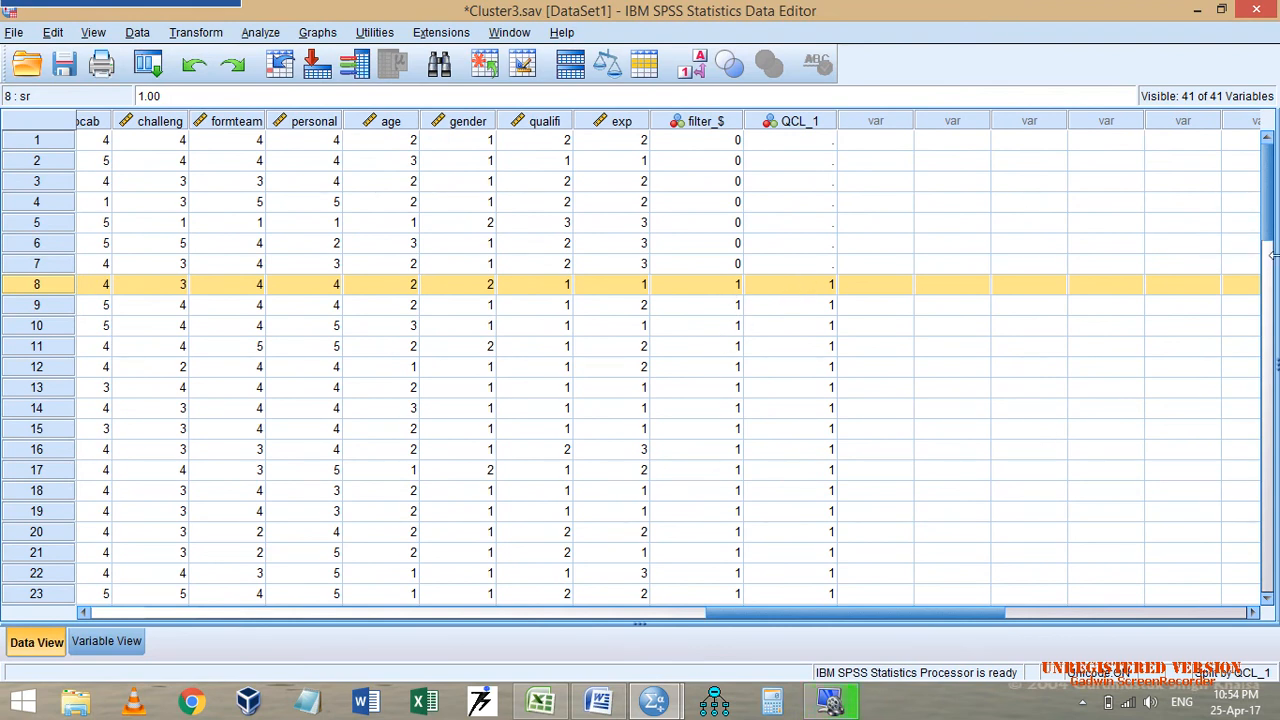
pyautogui.moveTo(1272, 205)
pyautogui.mouseDown()
pyautogui.moveTo(1262, 428)
pyautogui.moveTo(1265, 190)
pyautogui.mouseUp()
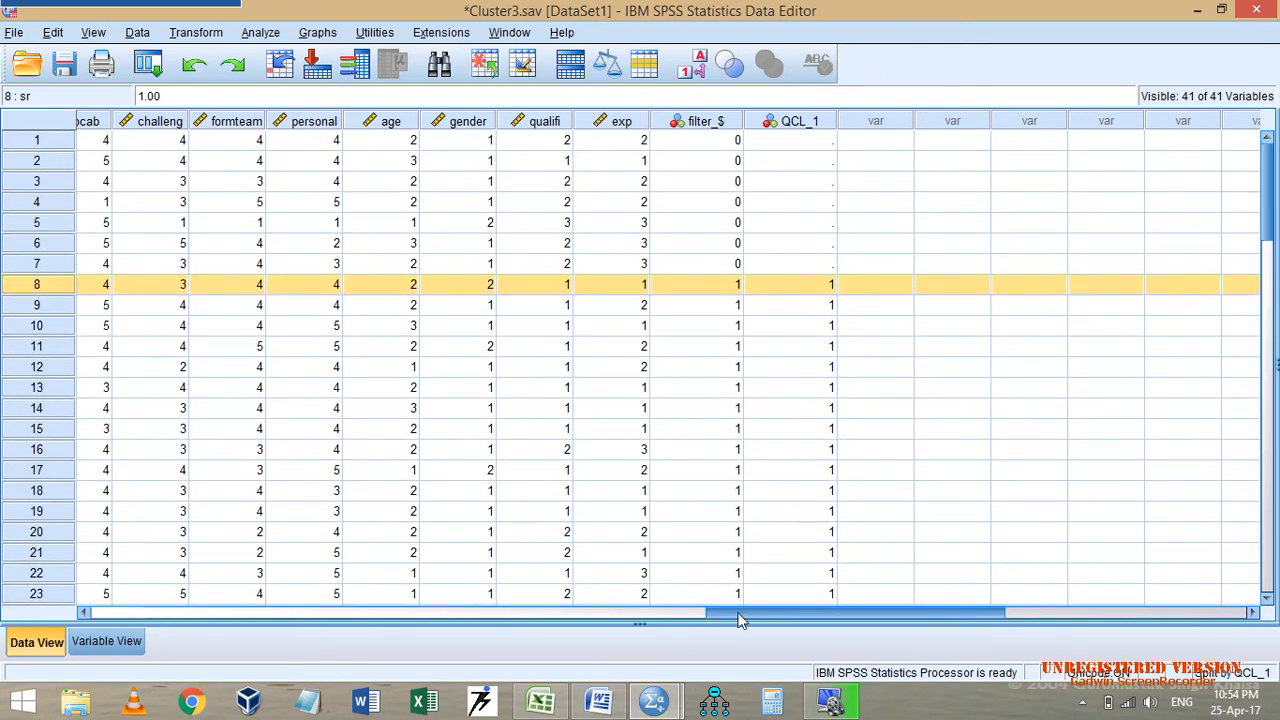
pyautogui.moveTo(740, 612); pyautogui.dragTo(97, 625)
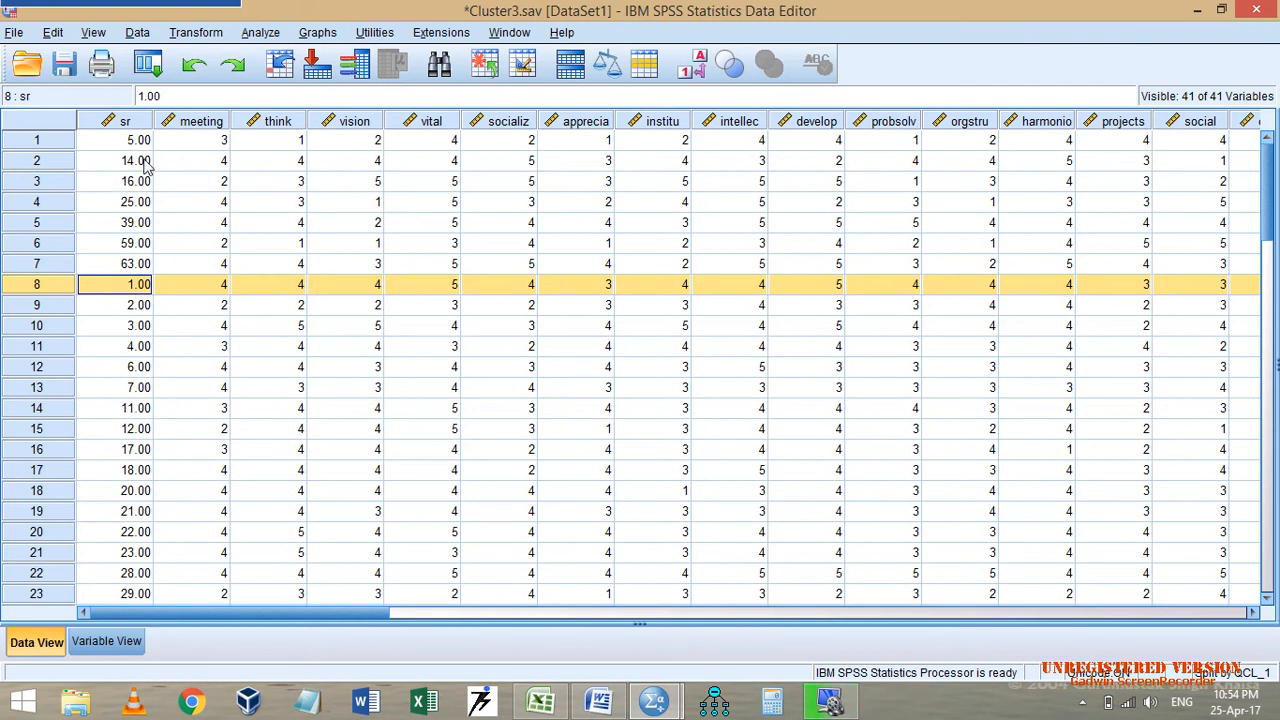
# Sort the cases by serial number in ascending order and review the reordered QCL_1 memberships.
pyautogui.rightClick(137, 125)
pyautogui.click(190, 256)
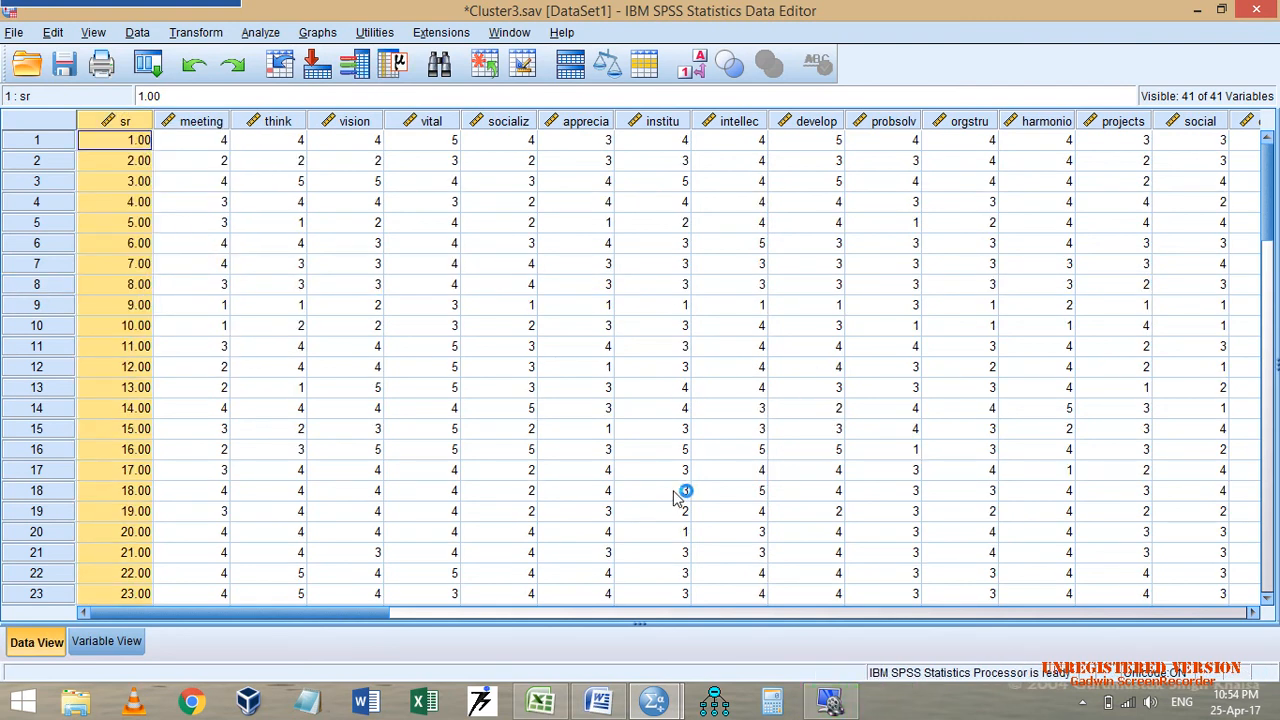
pyautogui.moveTo(258, 615); pyautogui.dragTo(916, 617)
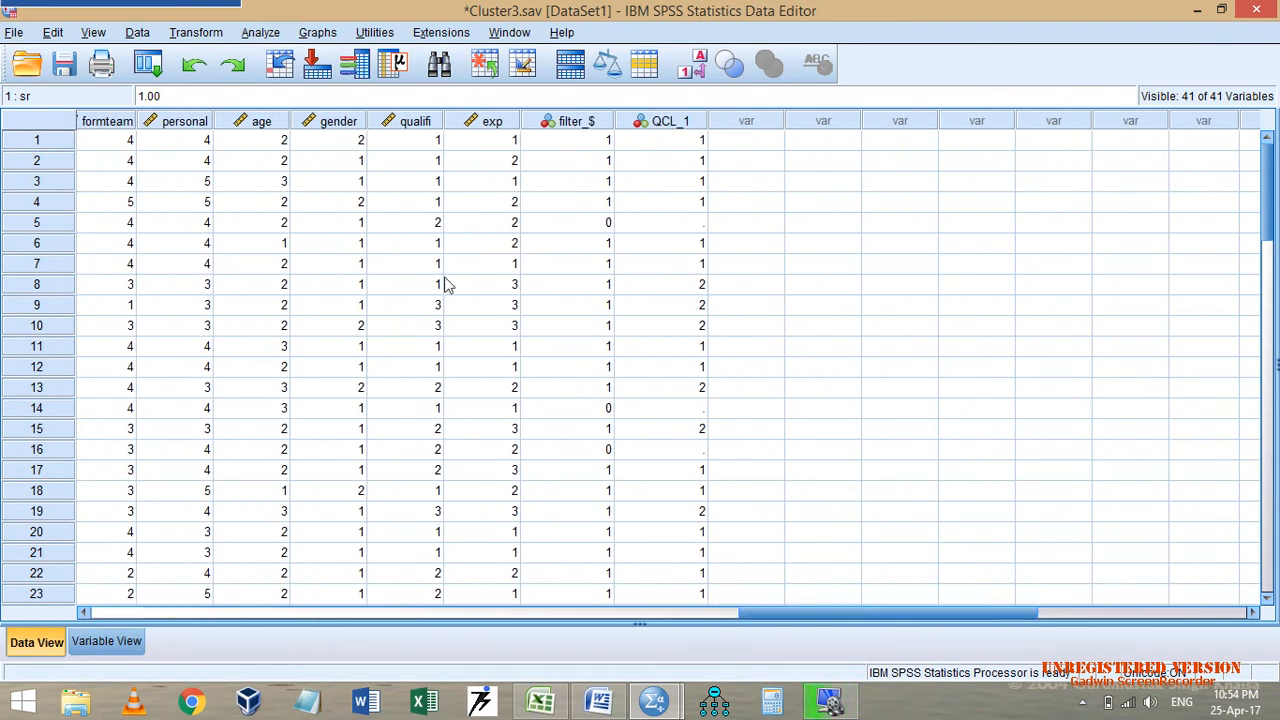
# Turn off file splitting by cluster number so all cases are analyzed without creating groups.
pyautogui.click(137, 33)
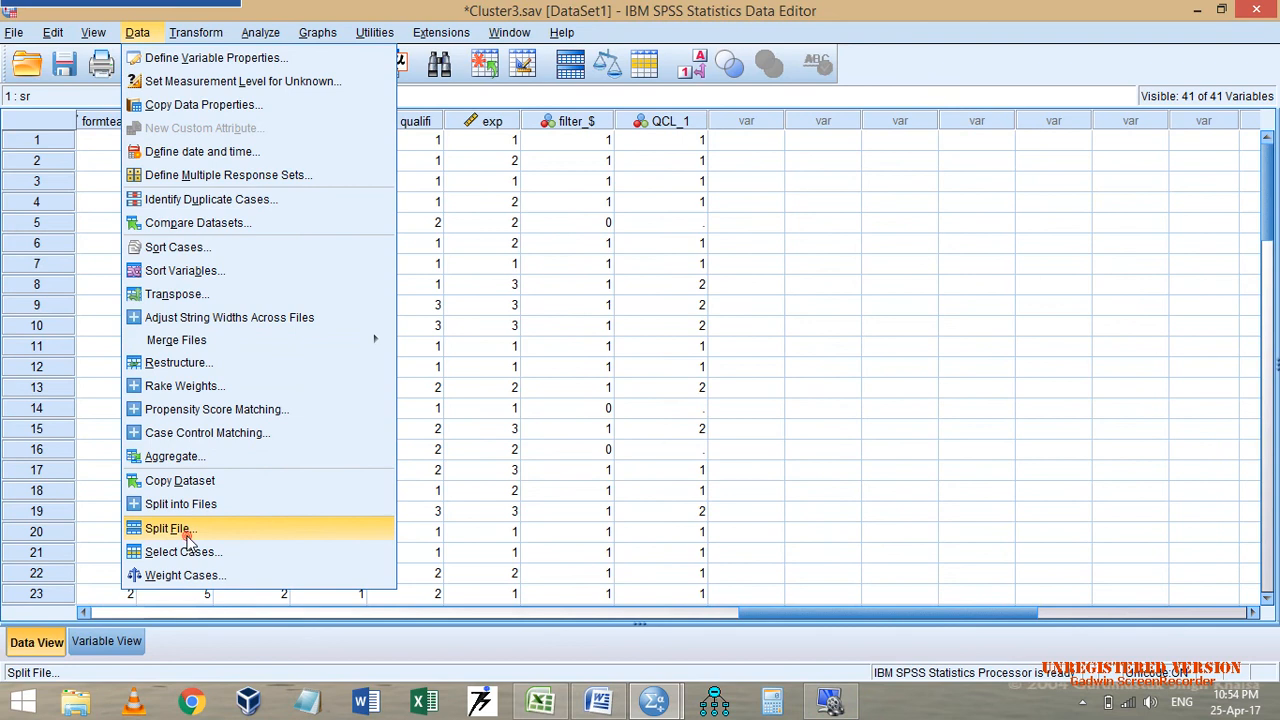
pyautogui.click(186, 536)
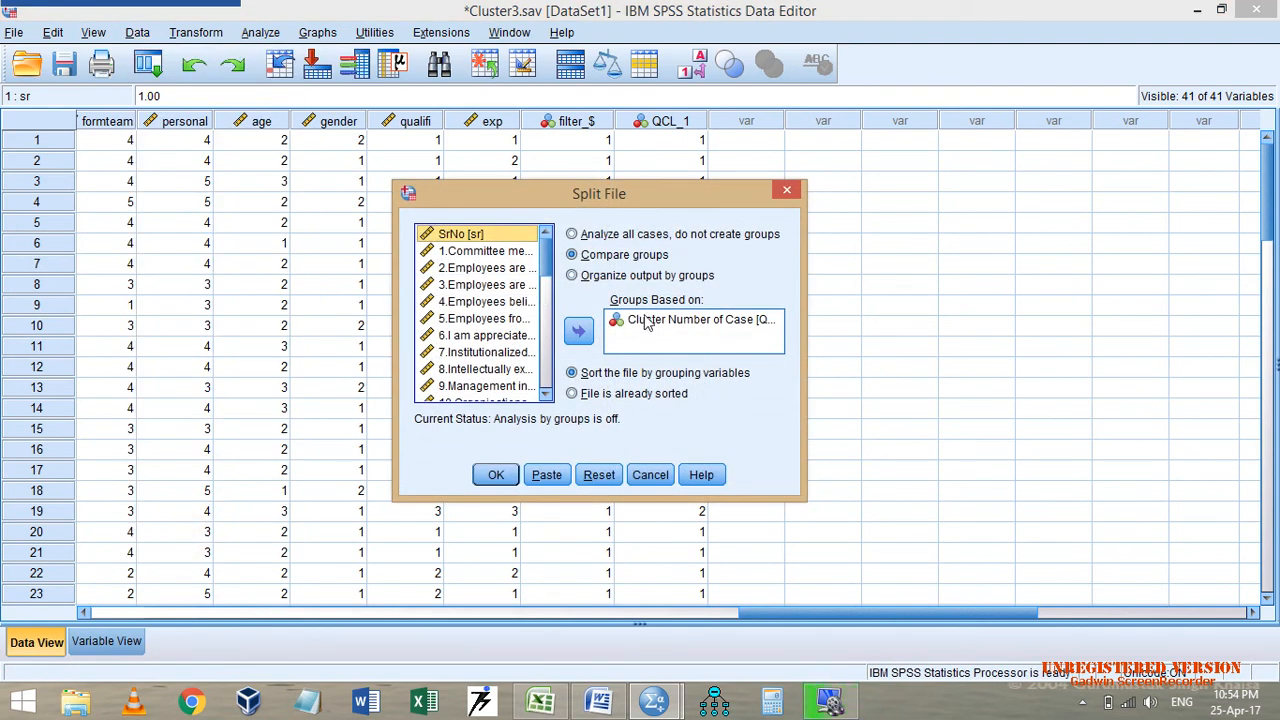
pyautogui.click(607, 234)
pyautogui.click(495, 474)
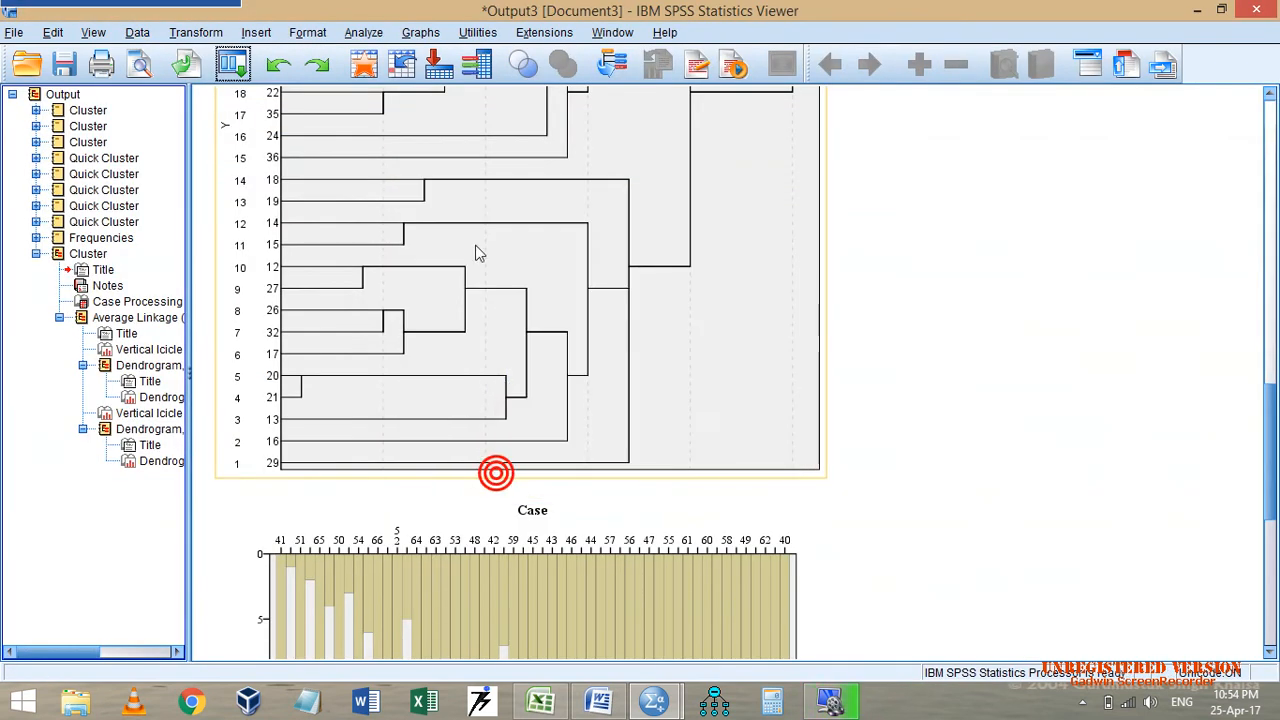
# Collapse the latest Cluster output, expand the last Quick Cluster section, and review its iteration history and Final Cluster Centers.
pyautogui.click(36, 254)
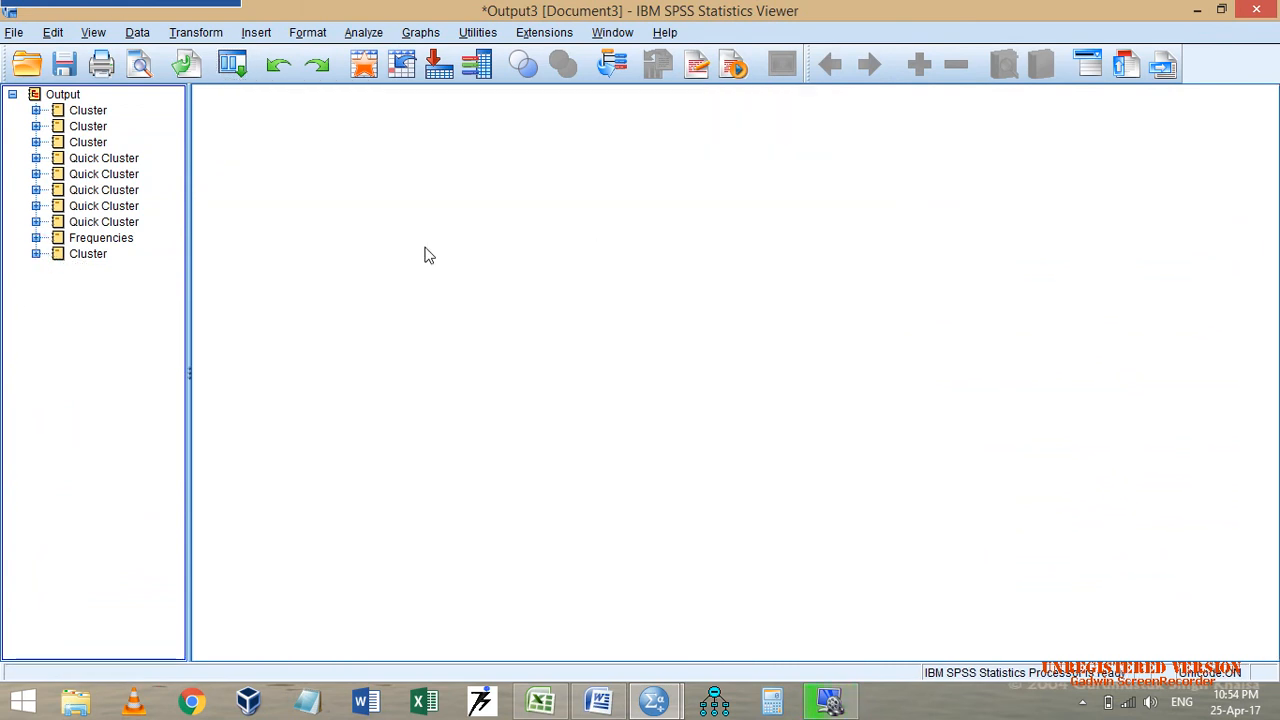
pyautogui.click(36, 222)
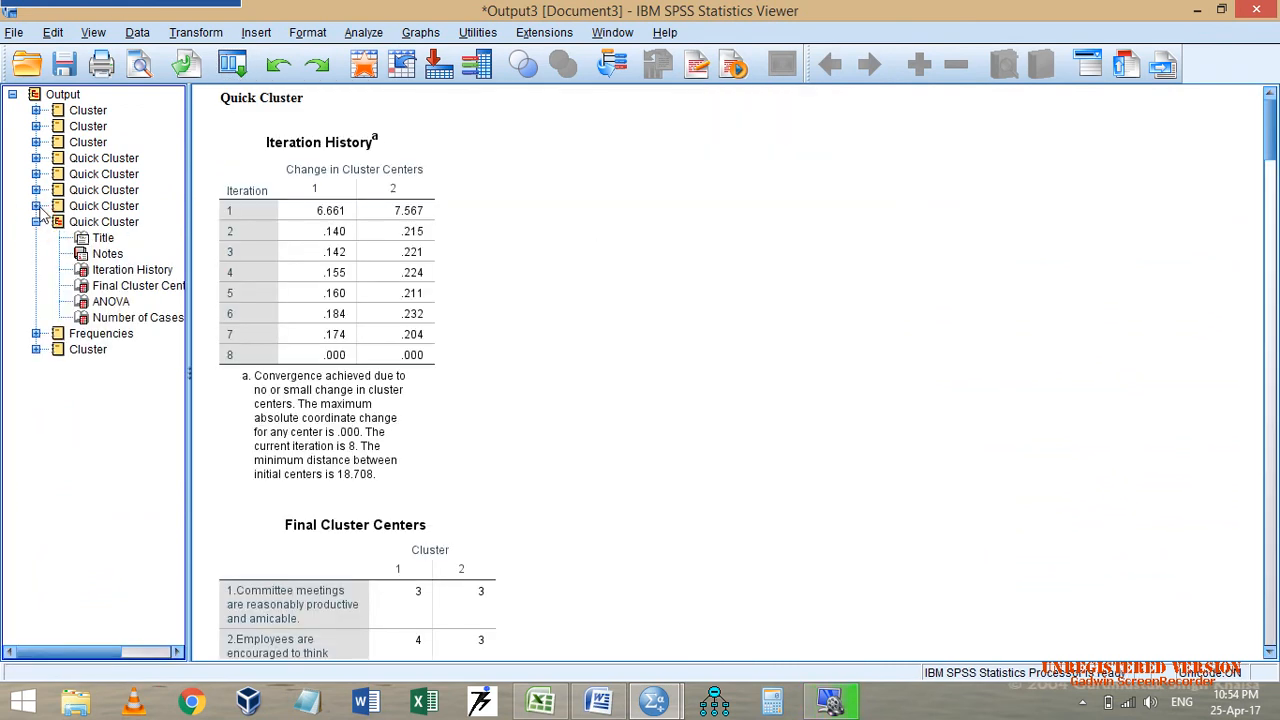
pyautogui.click(330, 332)
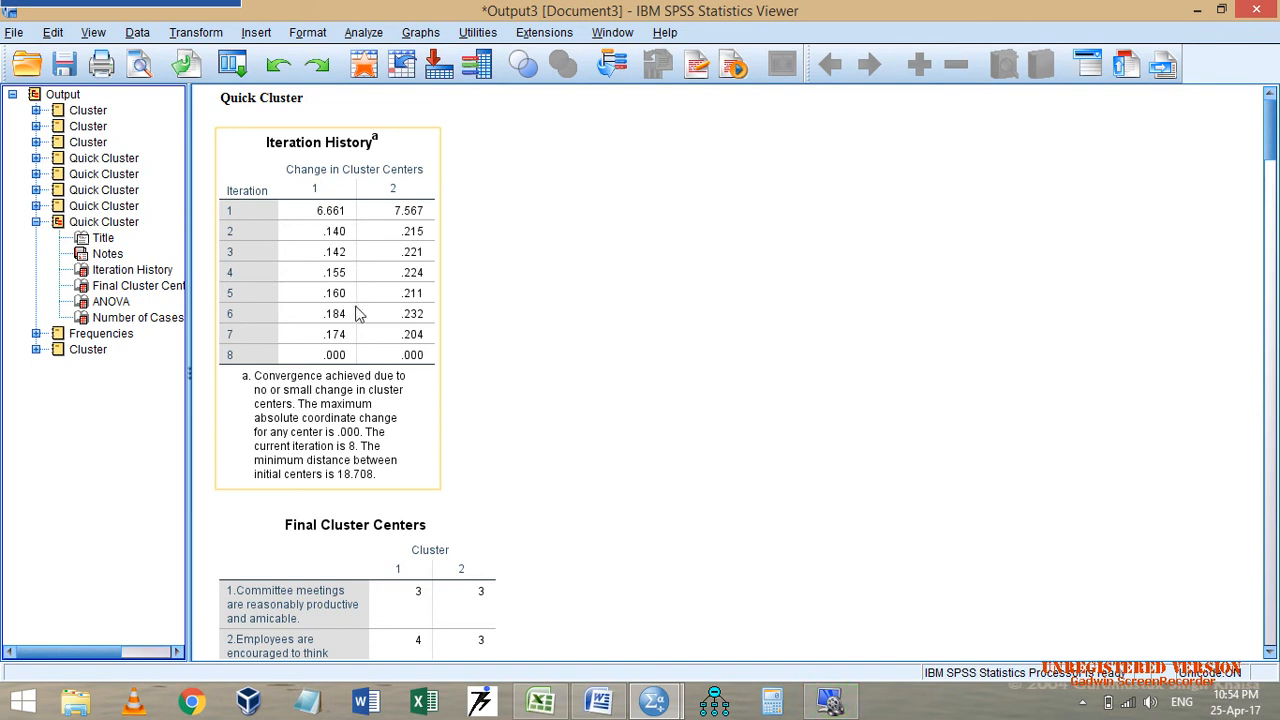
pyautogui.scroll(-5, 358, 314)
pyautogui.click(425, 365)
pyautogui.scroll(-12, 425, 365)
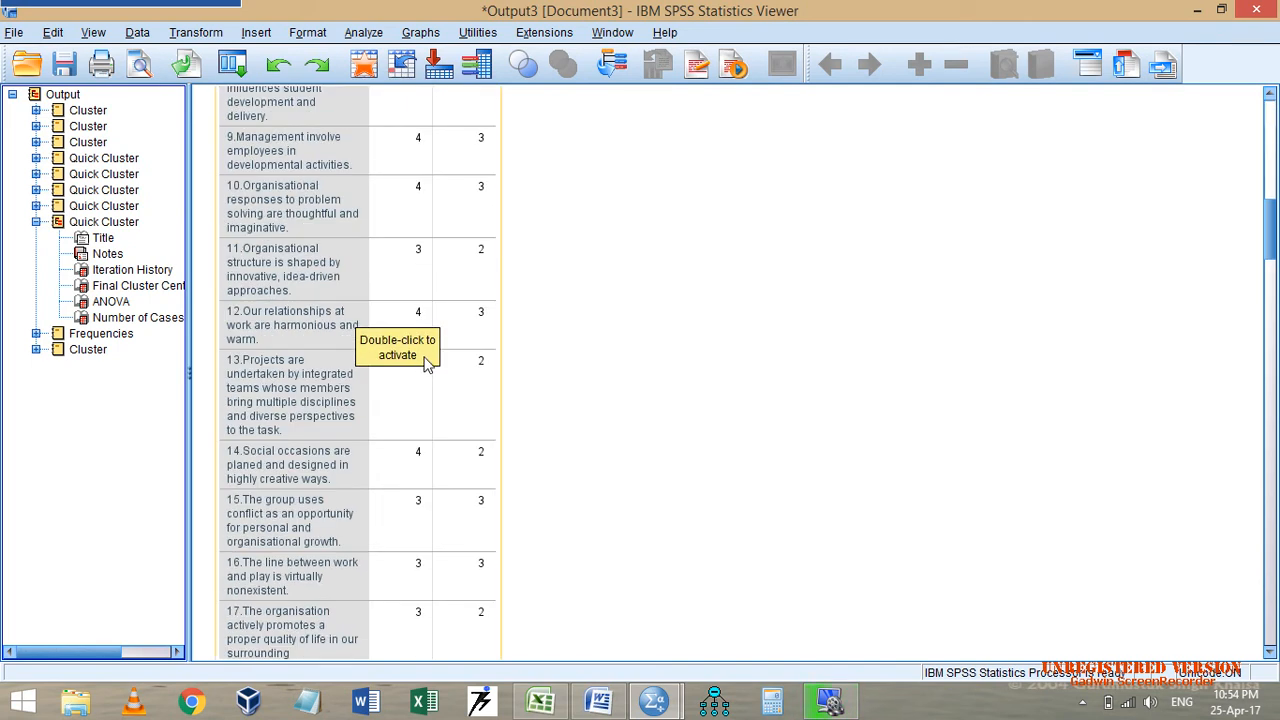
pyautogui.click(412, 263)
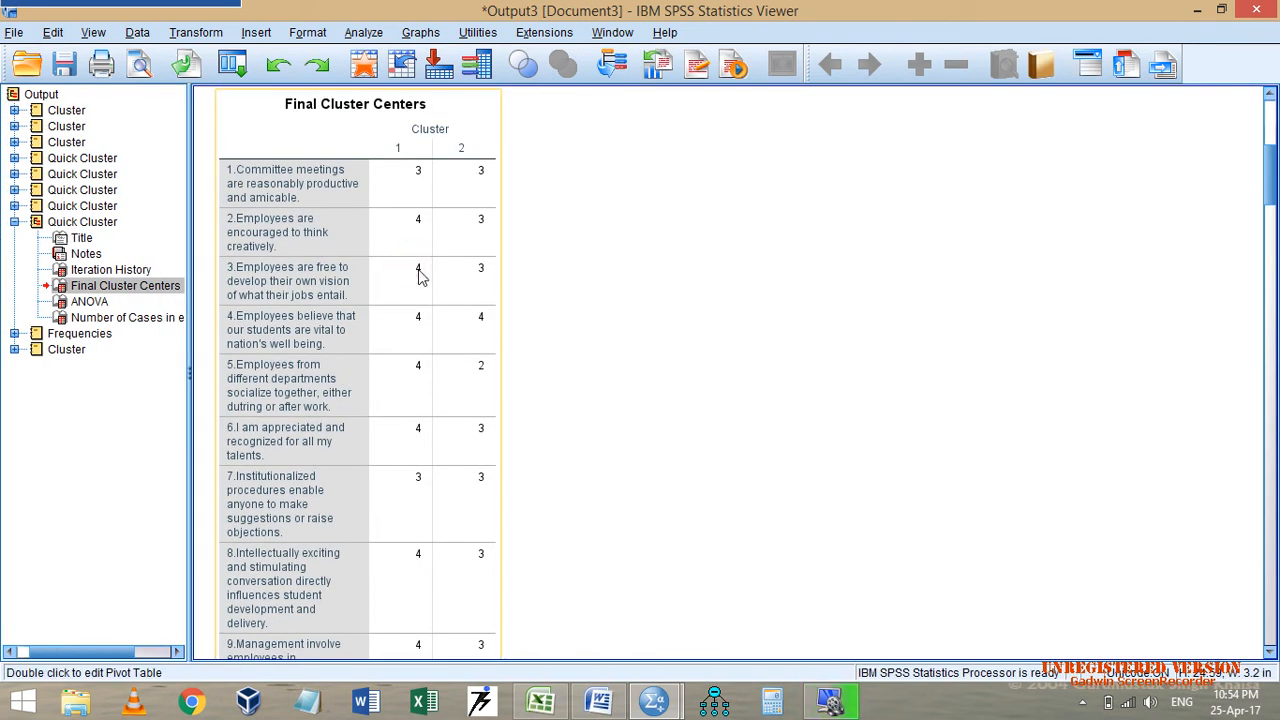
# Switch to the Excel workbook and compare statement 7's centers for both clusters against the SD to SA scale cutoffs.
pyautogui.click(540, 701)
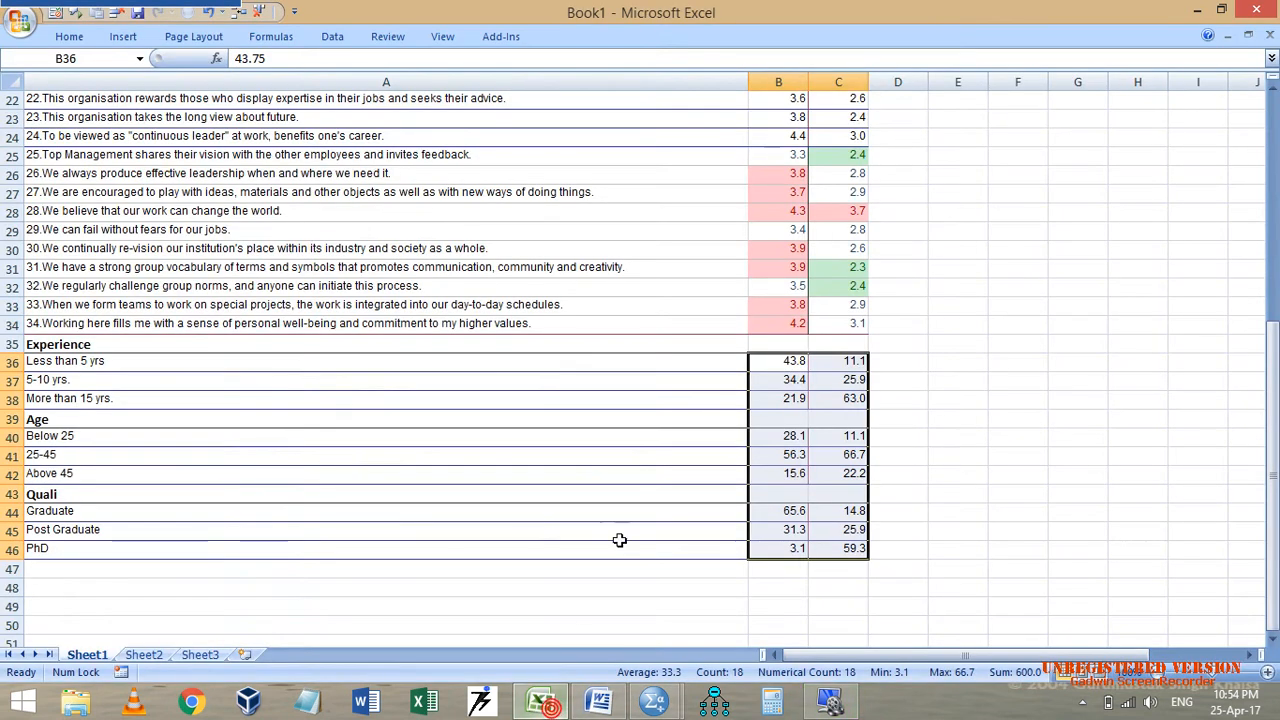
pyautogui.scroll(6, 699, 400)
pyautogui.scroll(1, 699, 400)
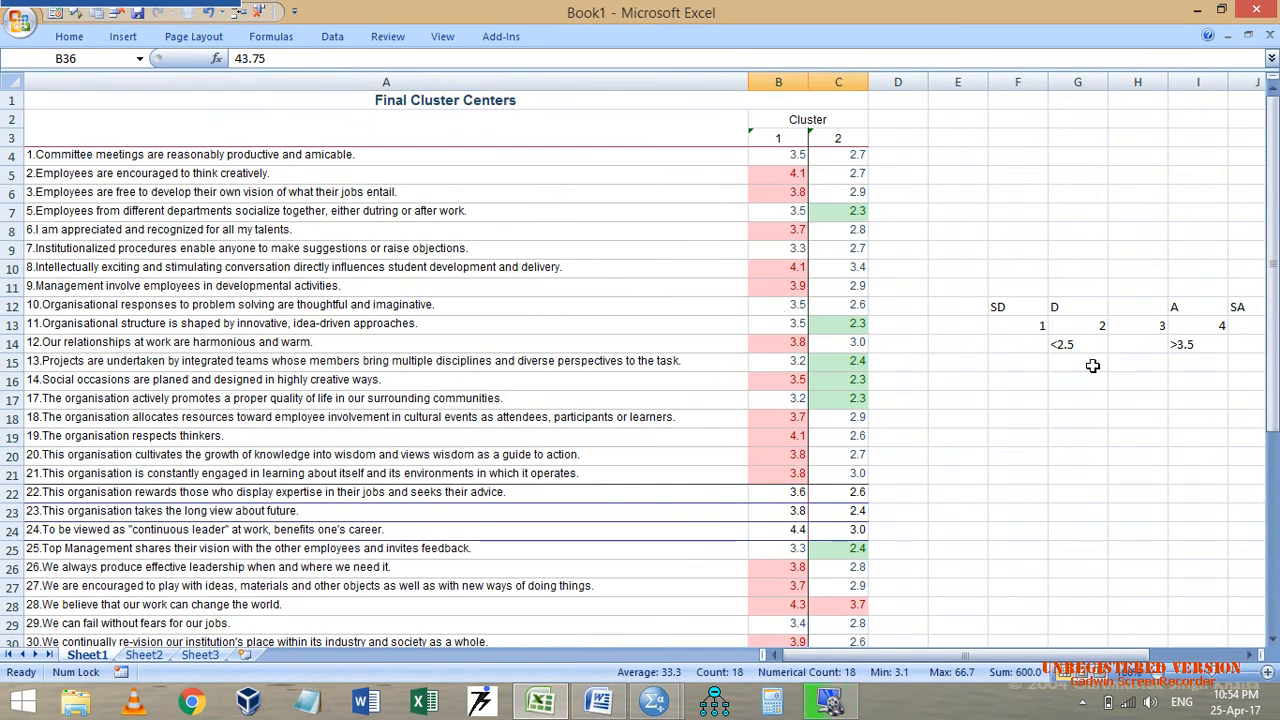
pyautogui.moveTo(1012, 304); pyautogui.dragTo(1225, 345)
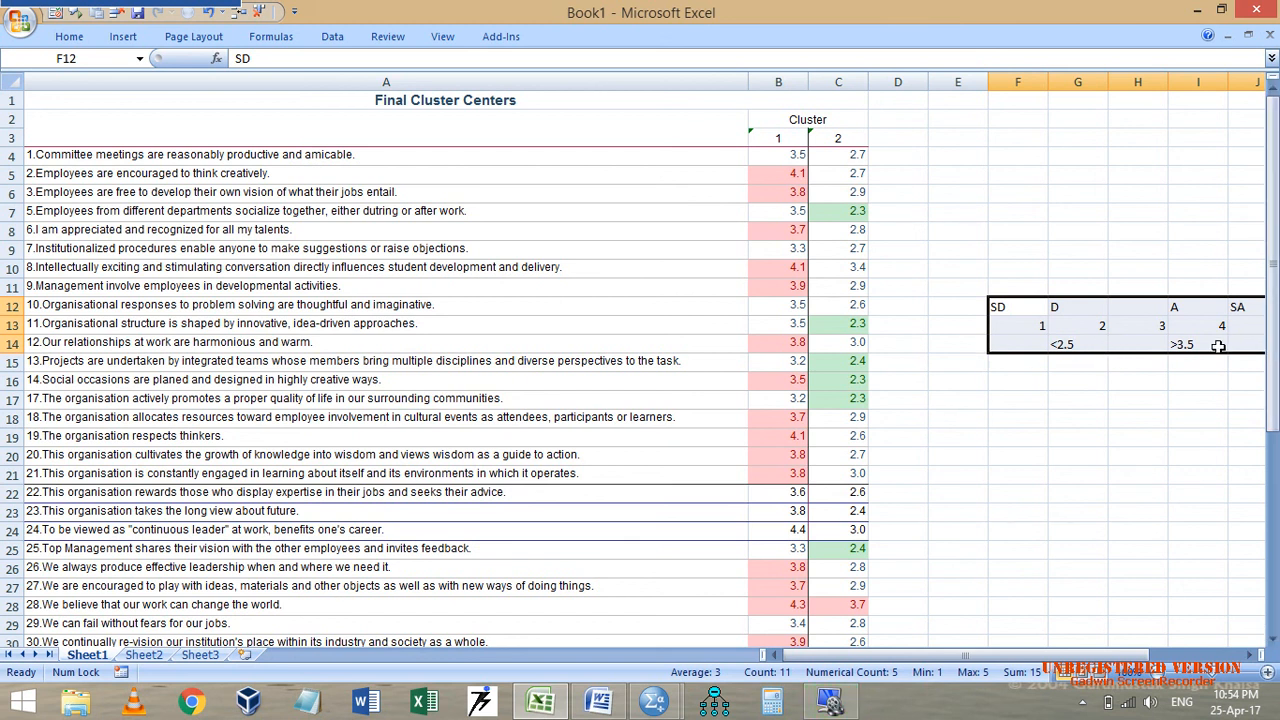
pyautogui.click(779, 252)
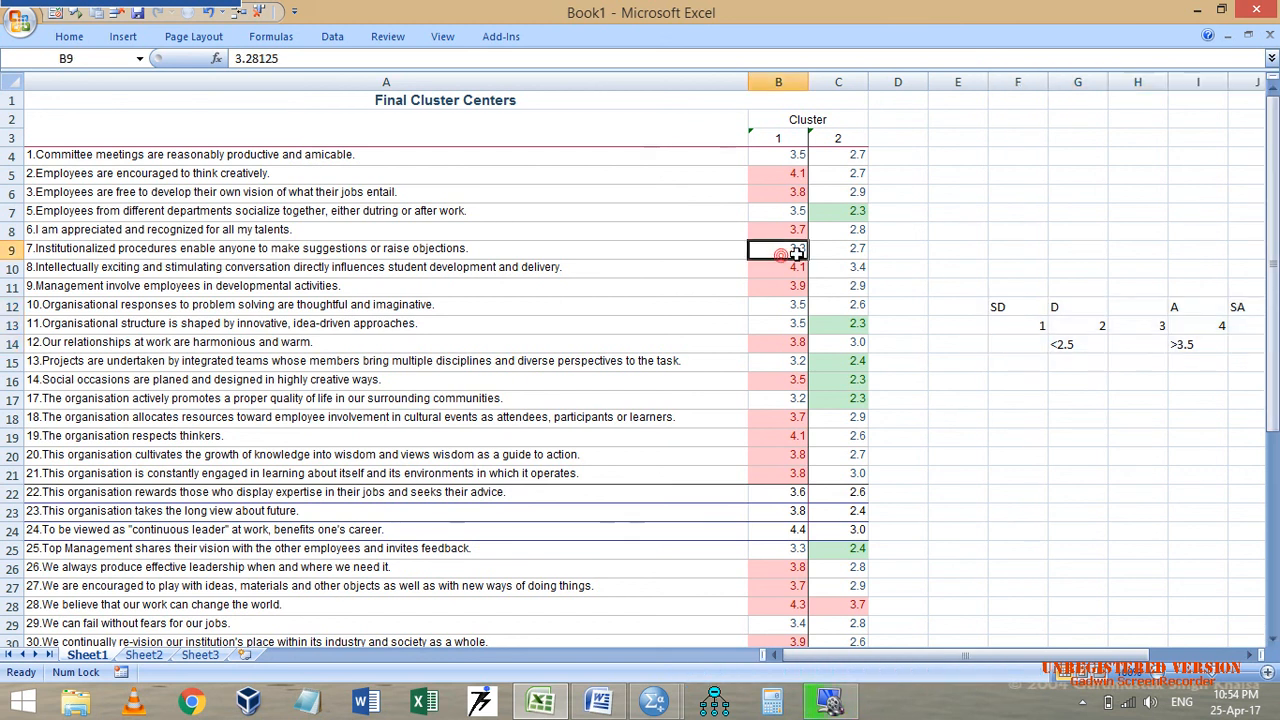
pyautogui.click(839, 250)
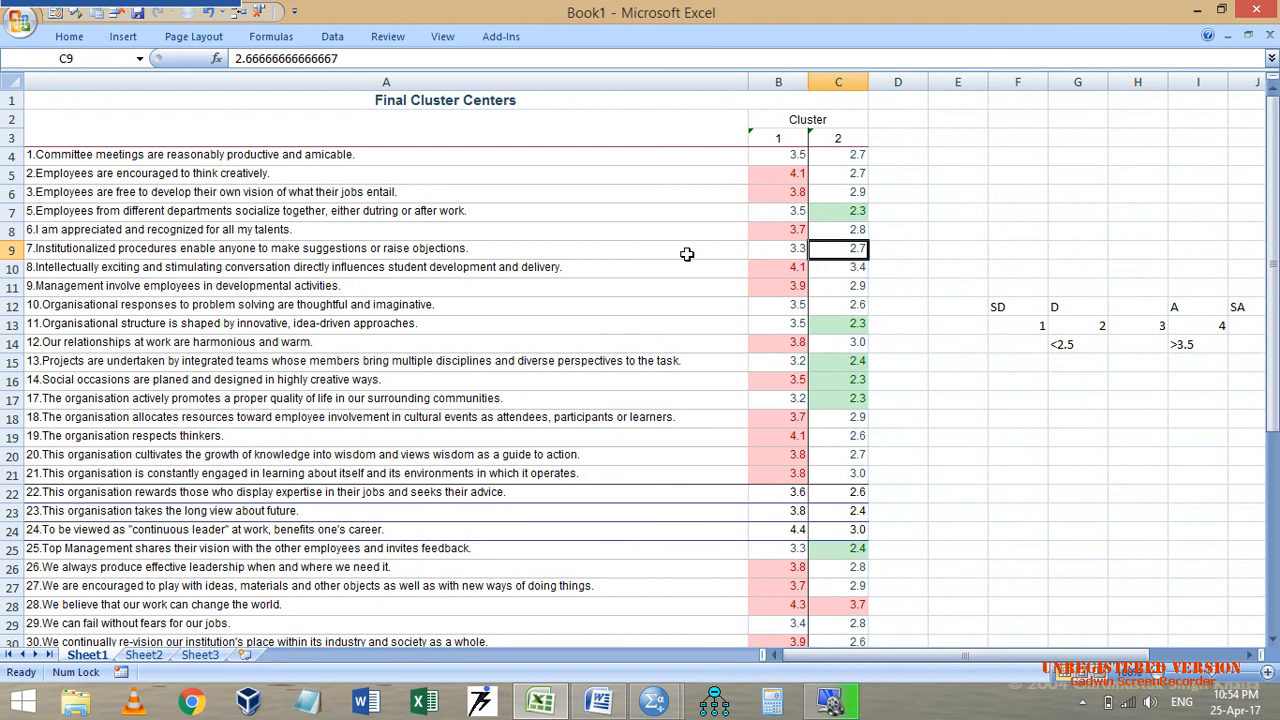
pyautogui.click(481, 251)
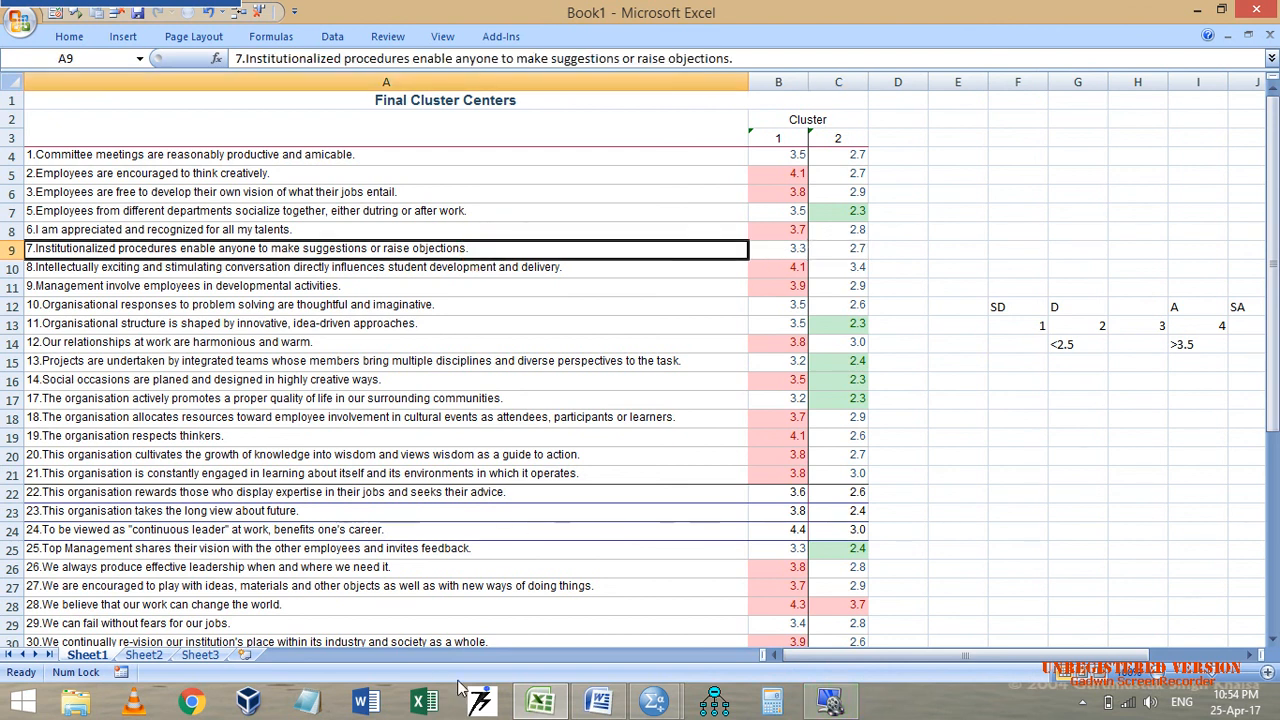
# Switch back to the SPSS output and examine the ANOVA significance values for the clustering statements, particularly statement 4.
pyautogui.moveTo(654, 700)
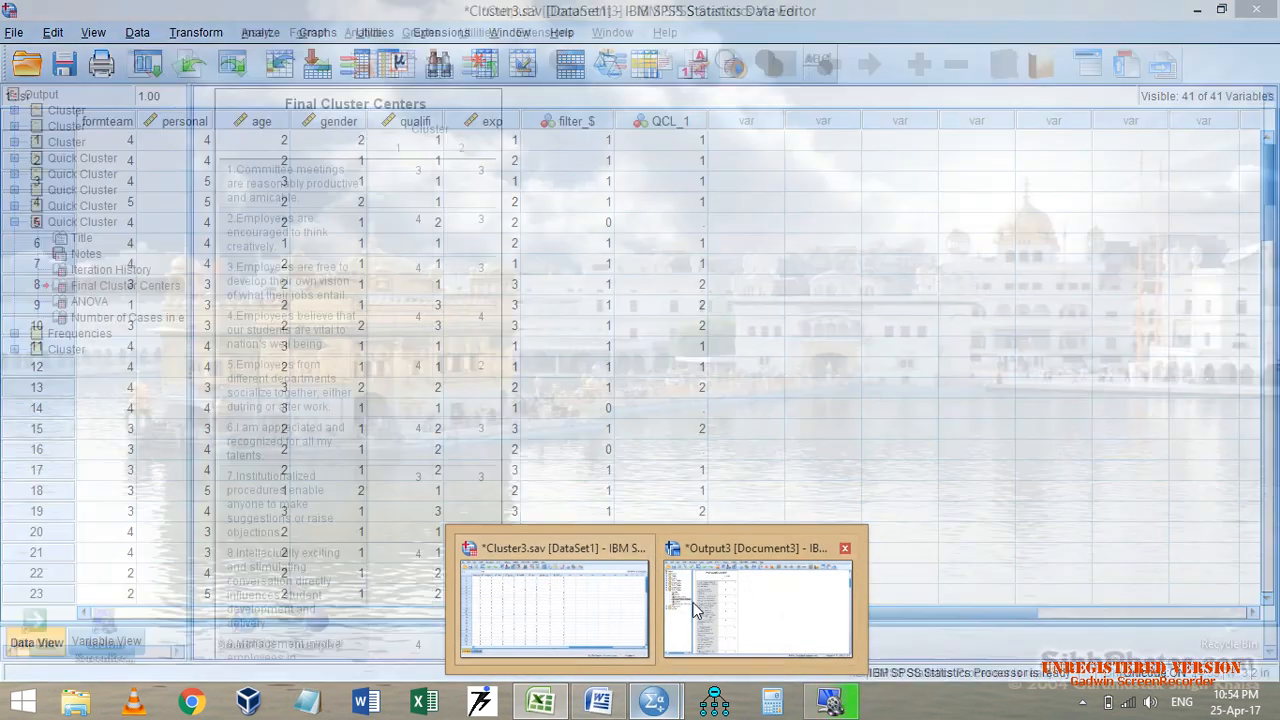
pyautogui.click(697, 612)
pyautogui.scroll(-10, 535, 440)
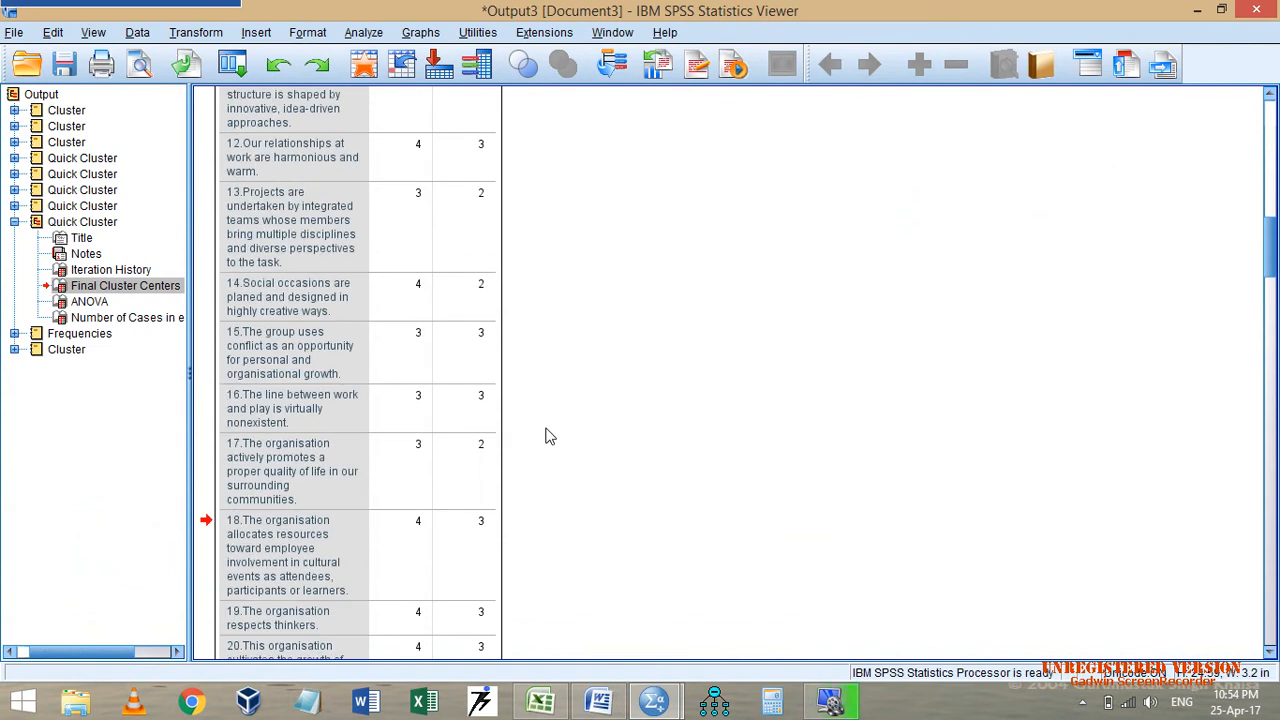
pyautogui.scroll(-10, 552, 432)
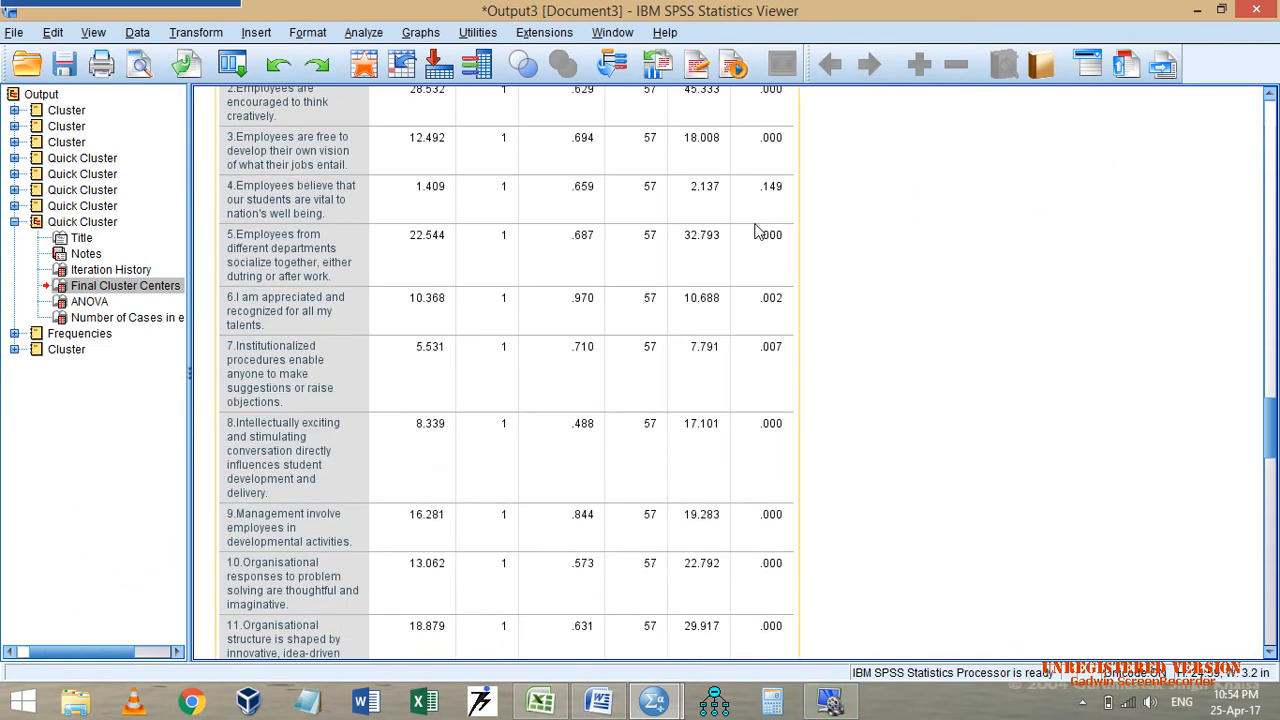
pyautogui.scroll(2, 760, 260)
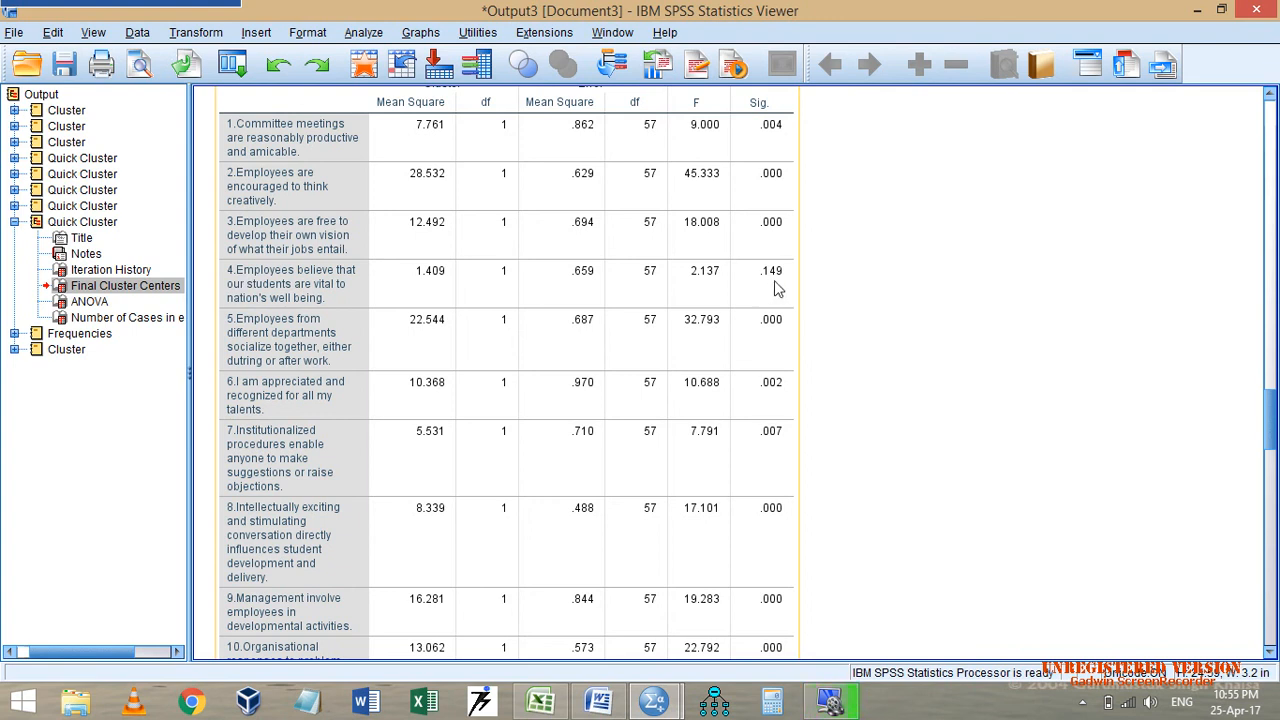
pyautogui.scroll(15, 755, 289)
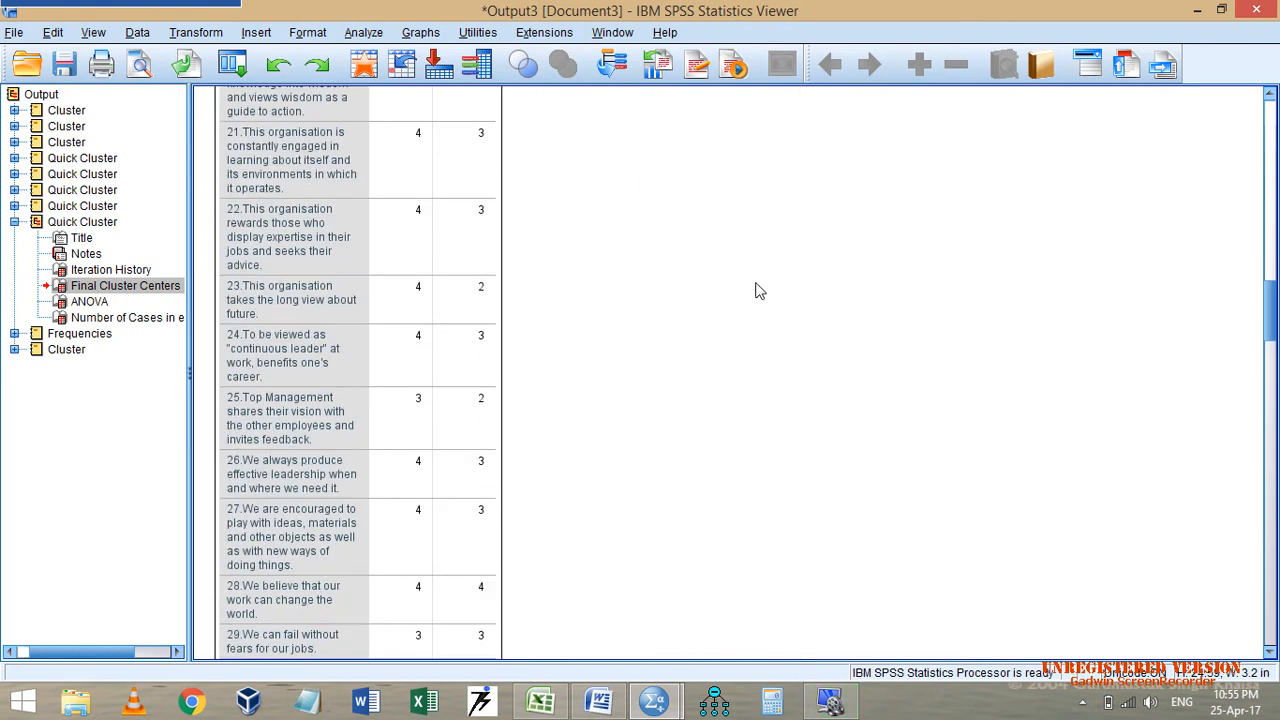
# Compare statement 4's final centers across both clusters and check the ANOVA significance values, particularly for statements 15 and 16.
pyautogui.scroll(10, 658, 288)
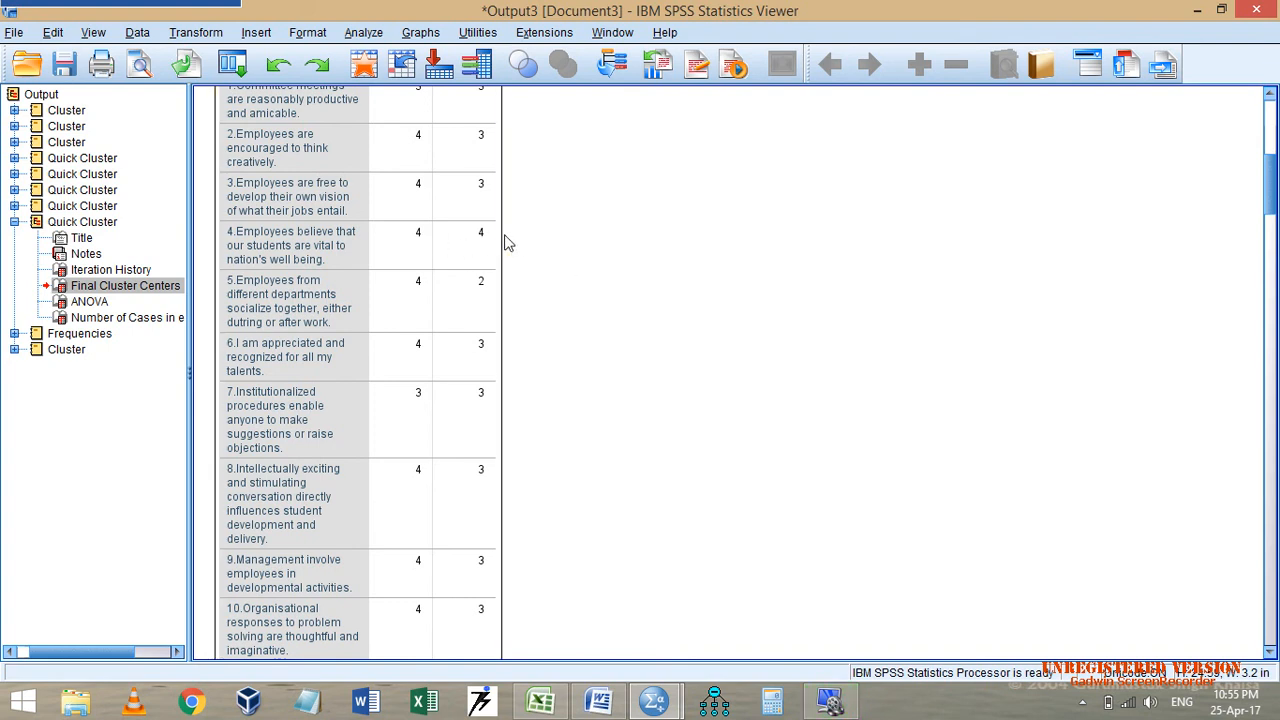
pyautogui.scroll(-20, 786, 372)
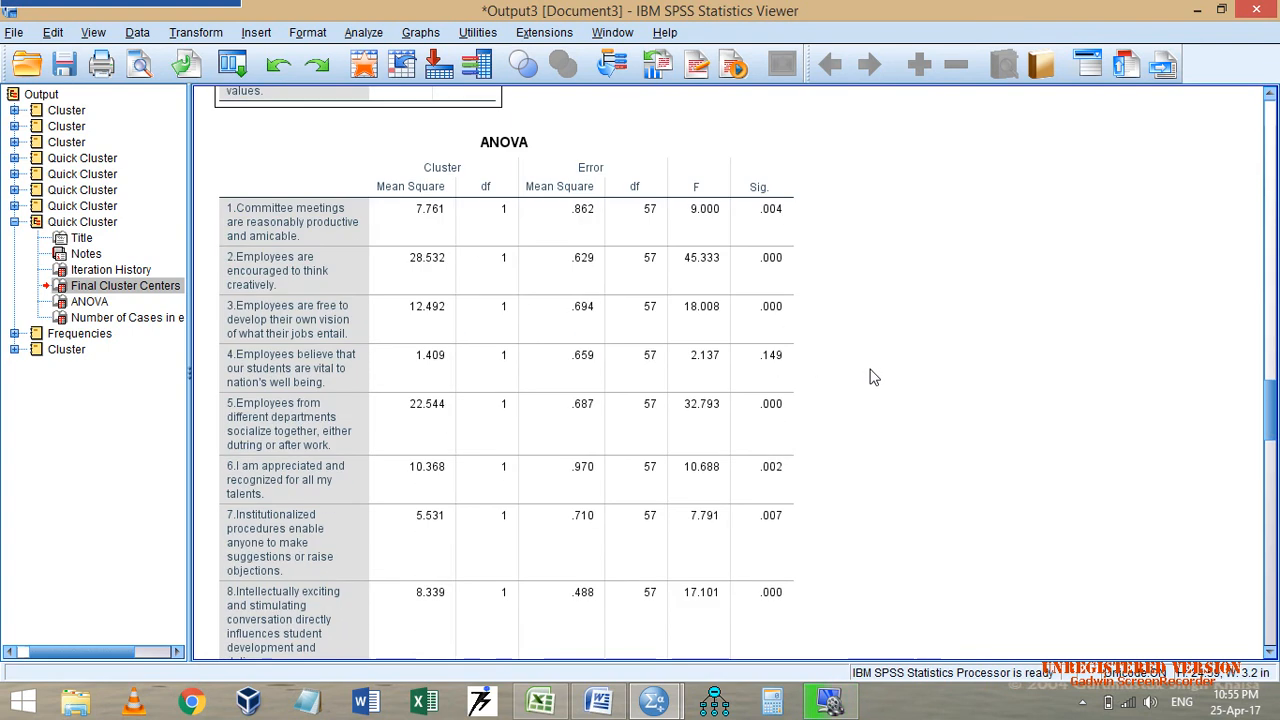
pyautogui.scroll(-5, 760, 360)
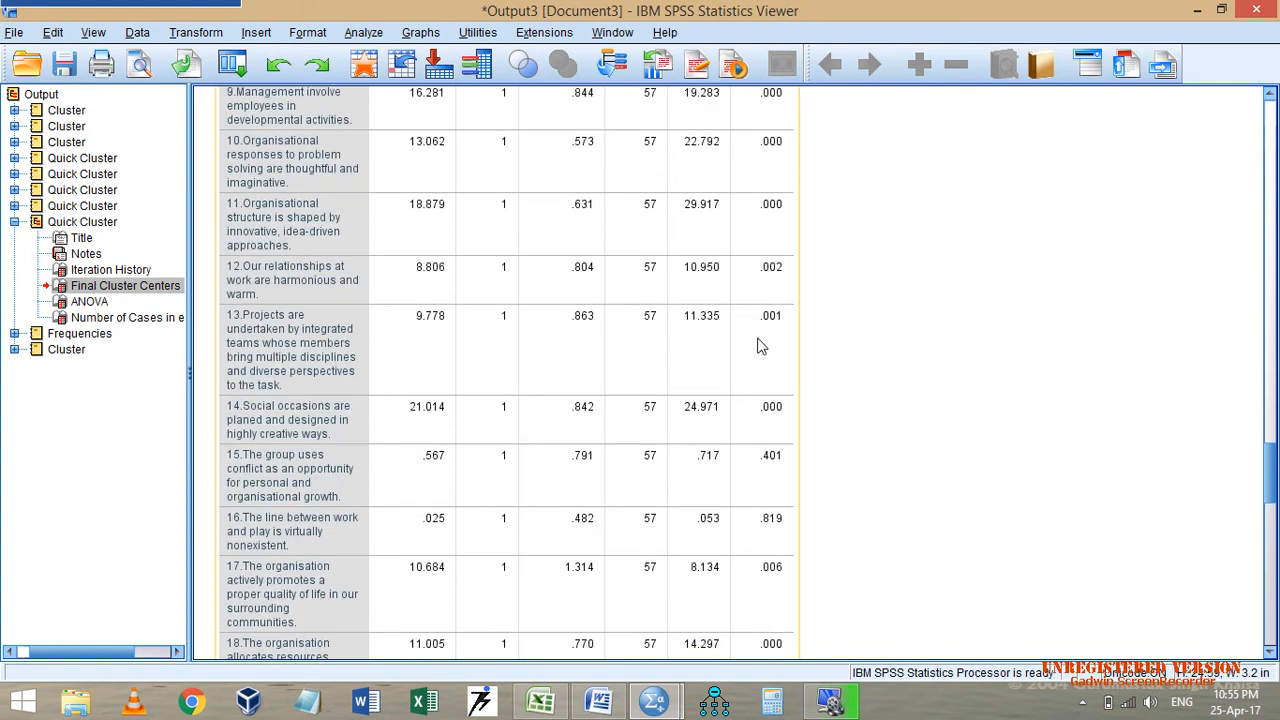
pyautogui.scroll(-2, 757, 440)
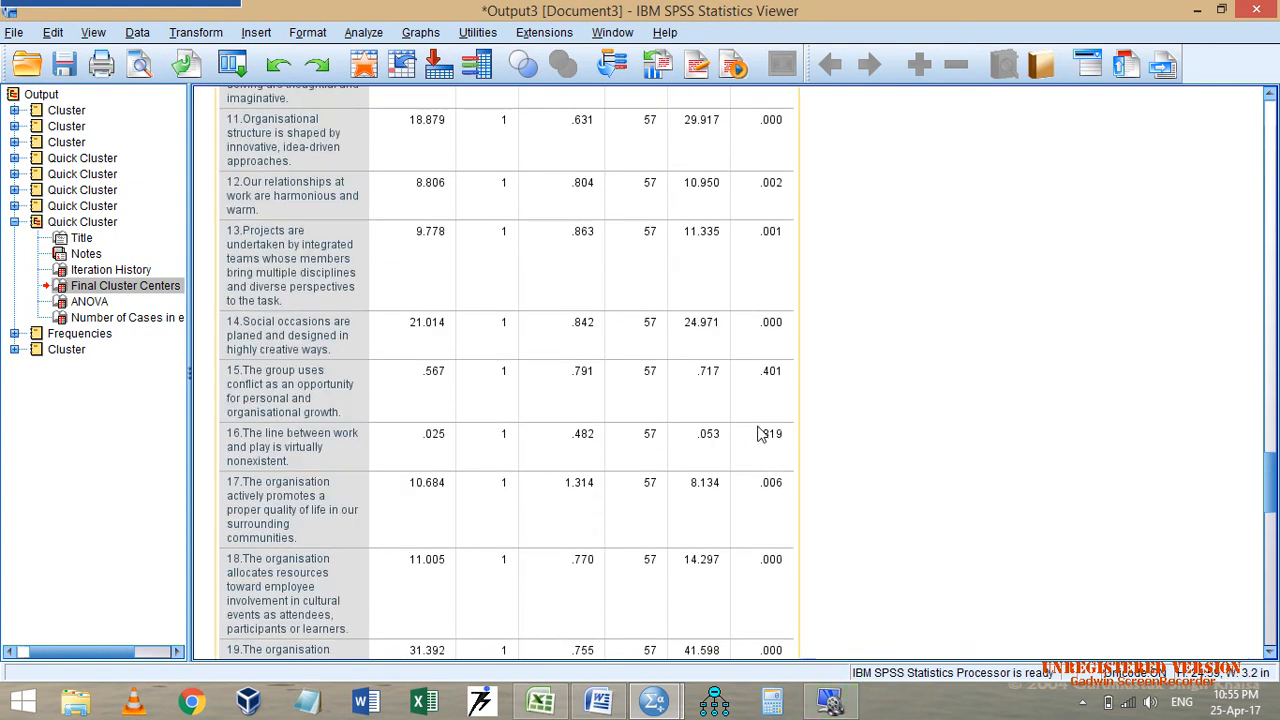
pyautogui.scroll(14, 760, 433)
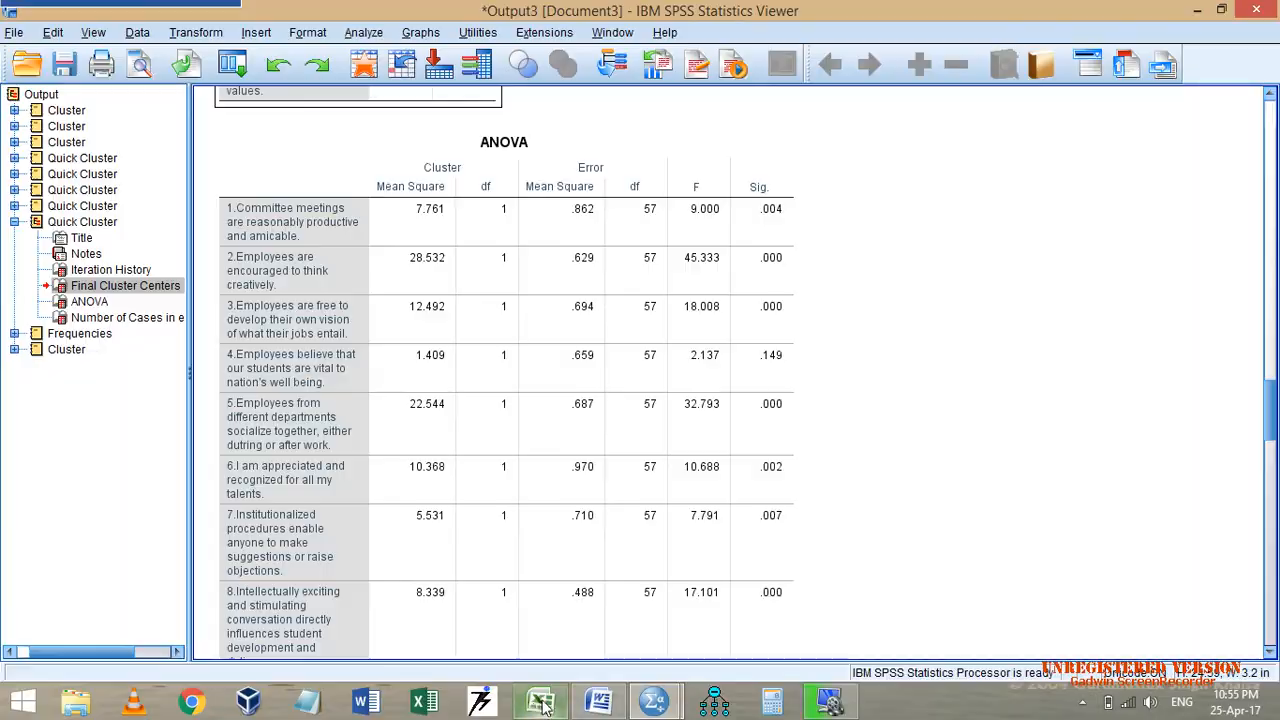
# Switch to the Excel workbook and review both clusters' color-highlighted statement centers against the <2.5 and >3.5 cutoffs.
pyautogui.click(540, 703)
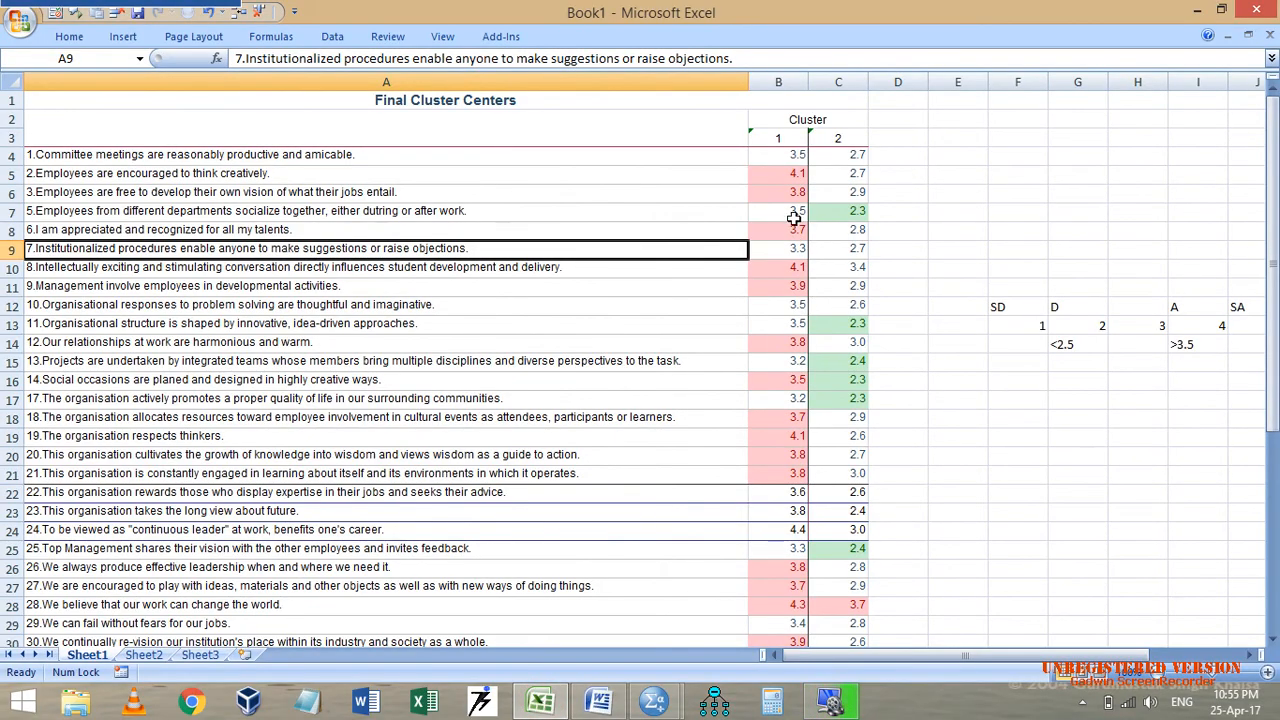
pyautogui.moveTo(793, 160); pyautogui.dragTo(797, 360)
pyautogui.click(1062, 343)
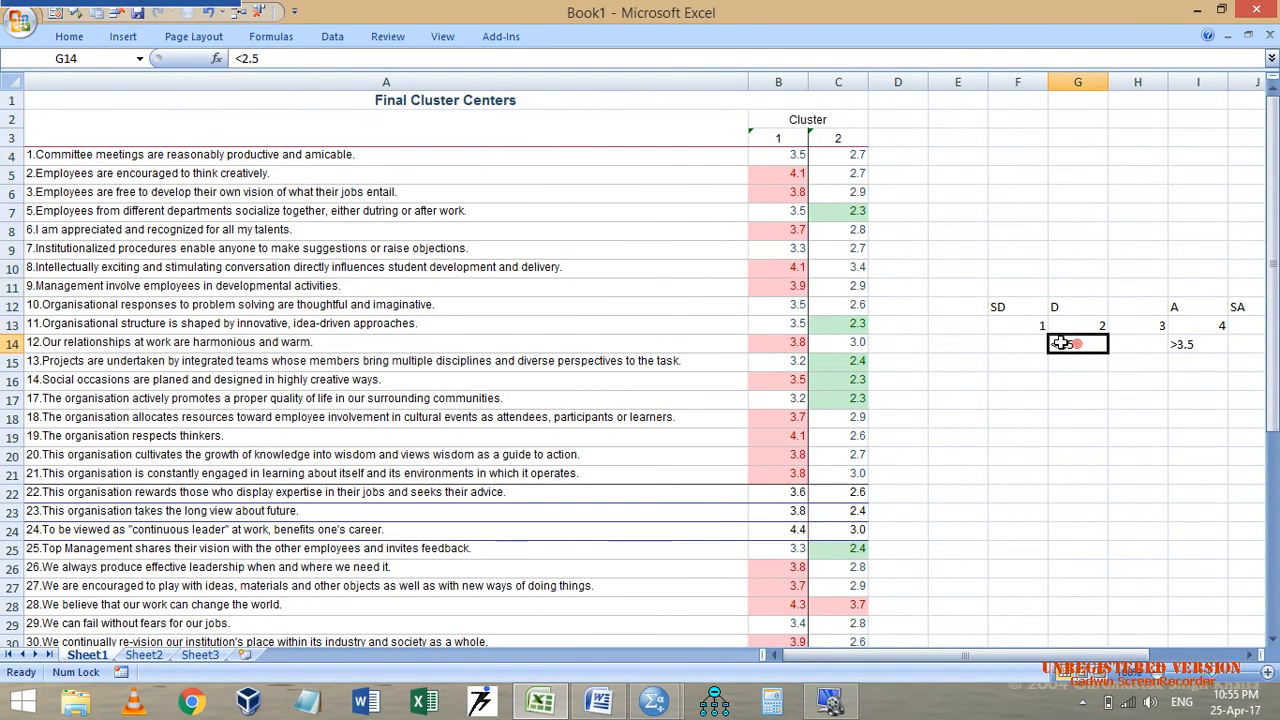
pyautogui.click(1196, 344)
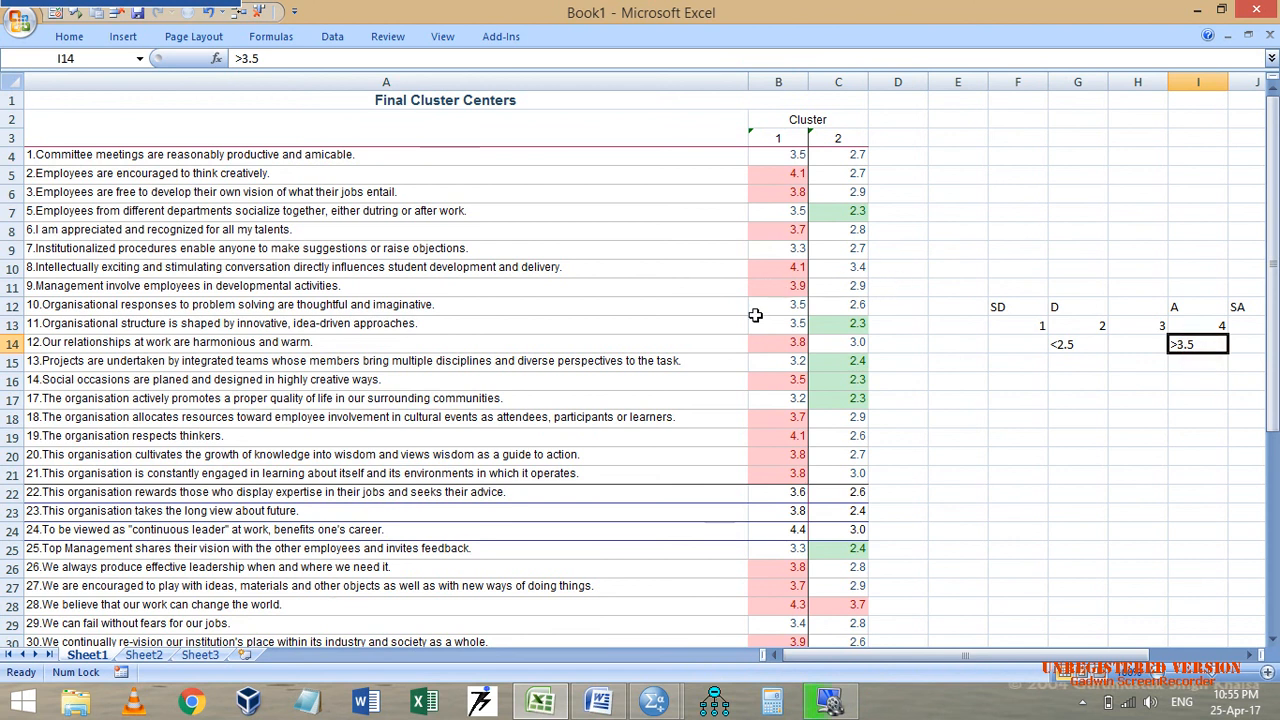
pyautogui.scroll(-1, 846, 438)
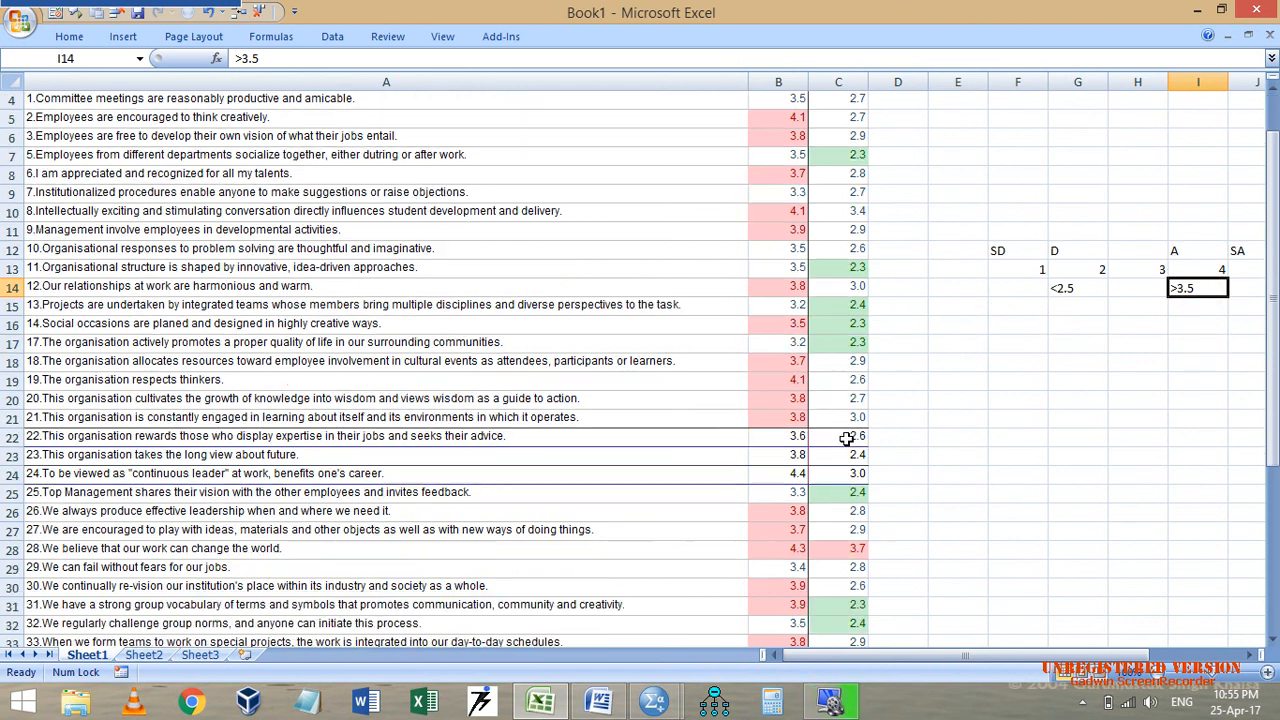
# Examine the experience, age and qualification percentages for both clusters beneath the statement centers.
pyautogui.scroll(-8, 846, 438)
pyautogui.click(785, 247)
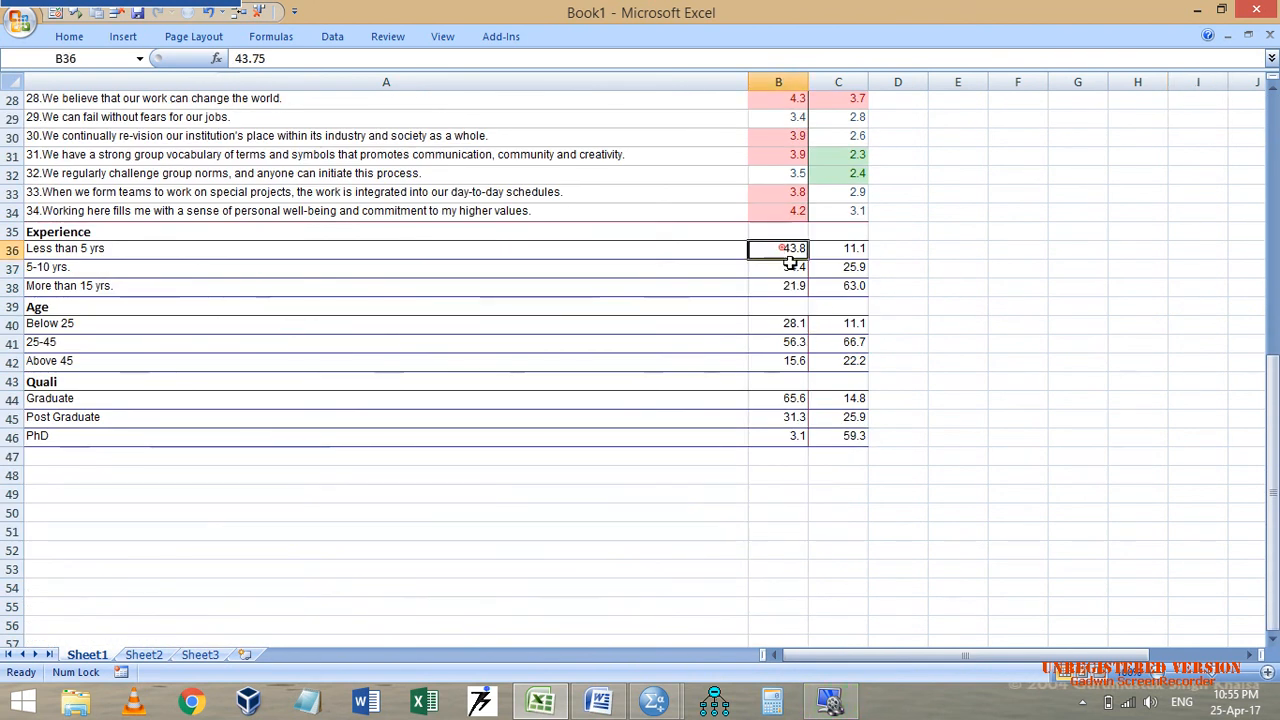
pyautogui.moveTo(790, 262); pyautogui.dragTo(846, 434)
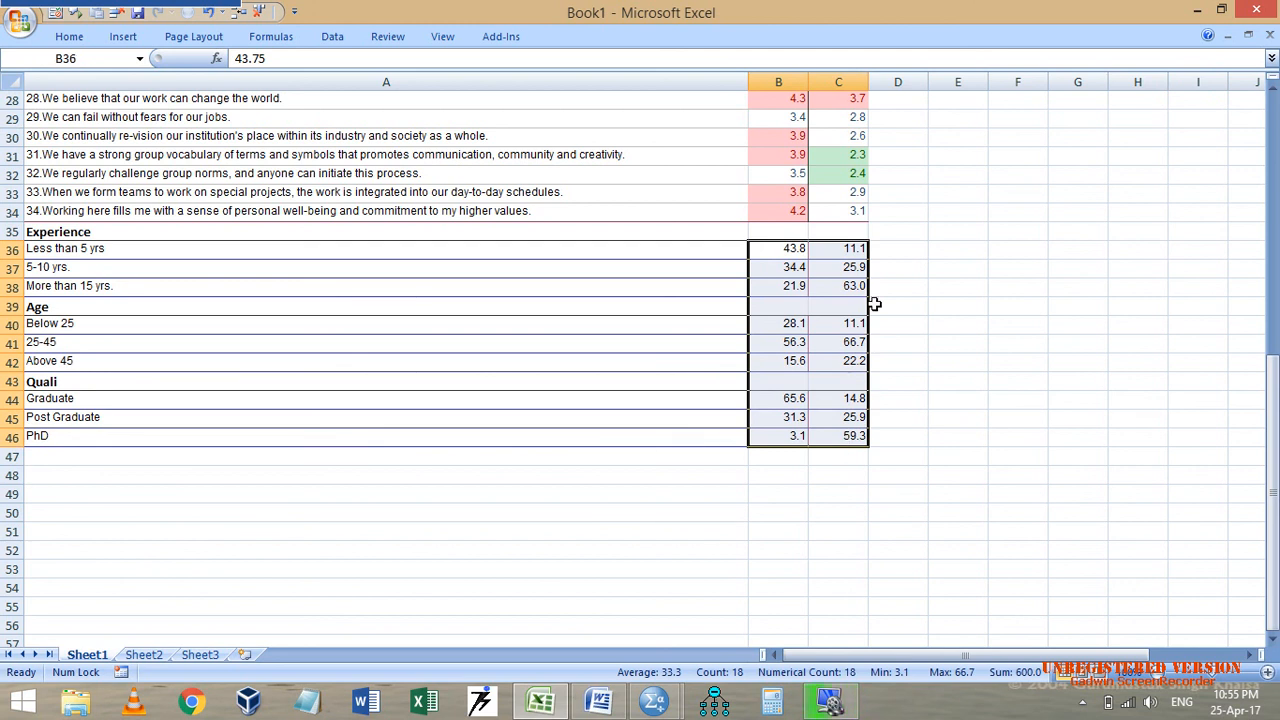
pyautogui.click(918, 247)
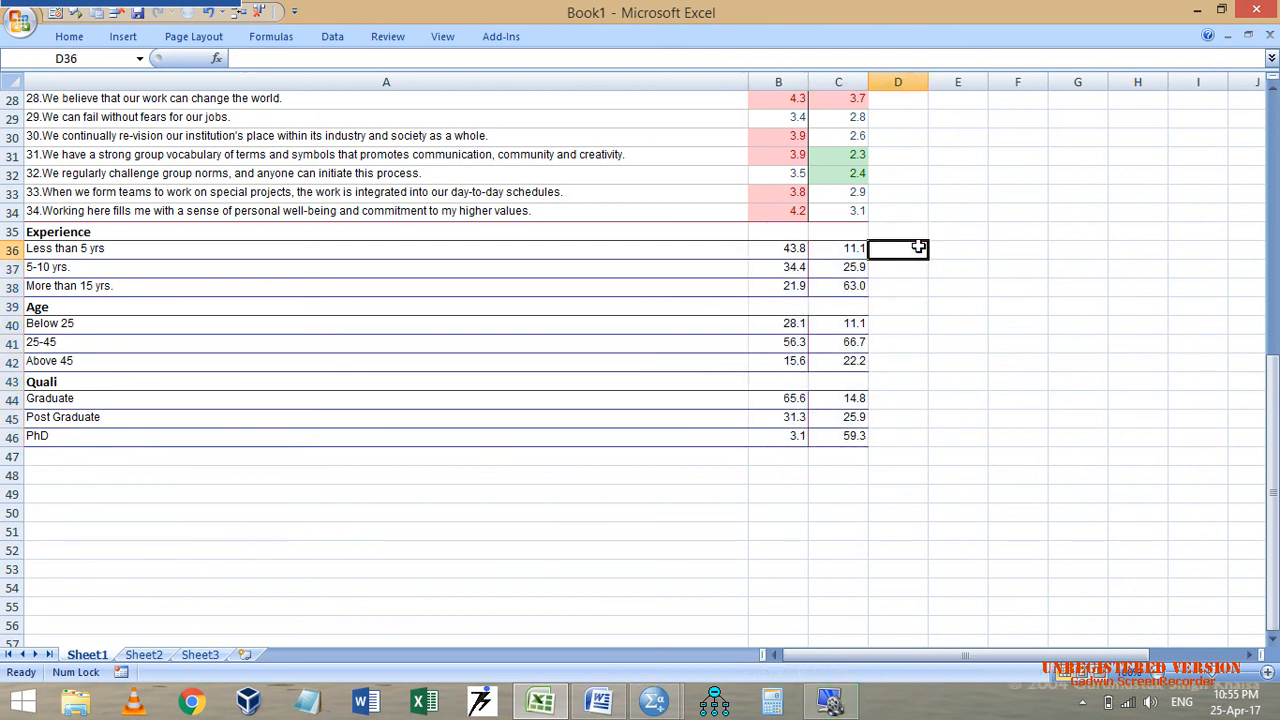
# Switch to the SPSS output and review the Hierarchical Cluster Analysis cluster methods, cancelling the method settings with Between-groups linkage selected.
pyautogui.click(652, 697)
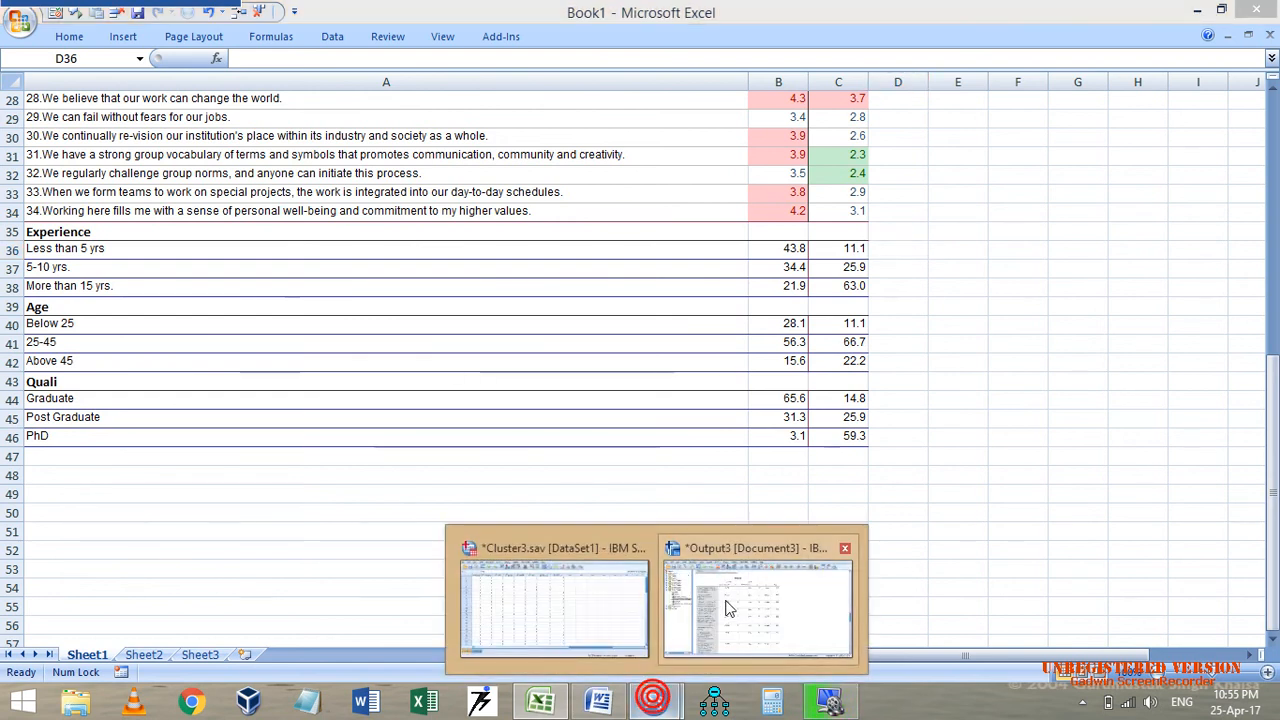
pyautogui.click(737, 601)
pyautogui.click(232, 64)
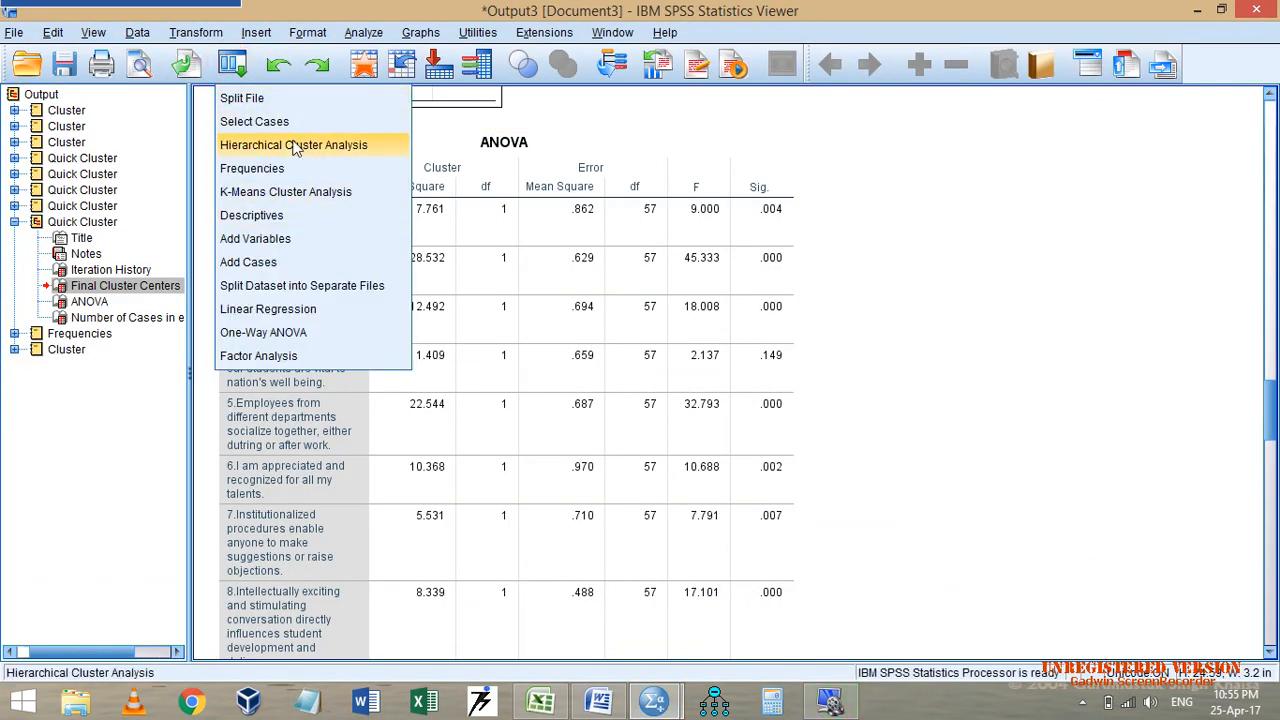
pyautogui.click(295, 145)
pyautogui.click(816, 291)
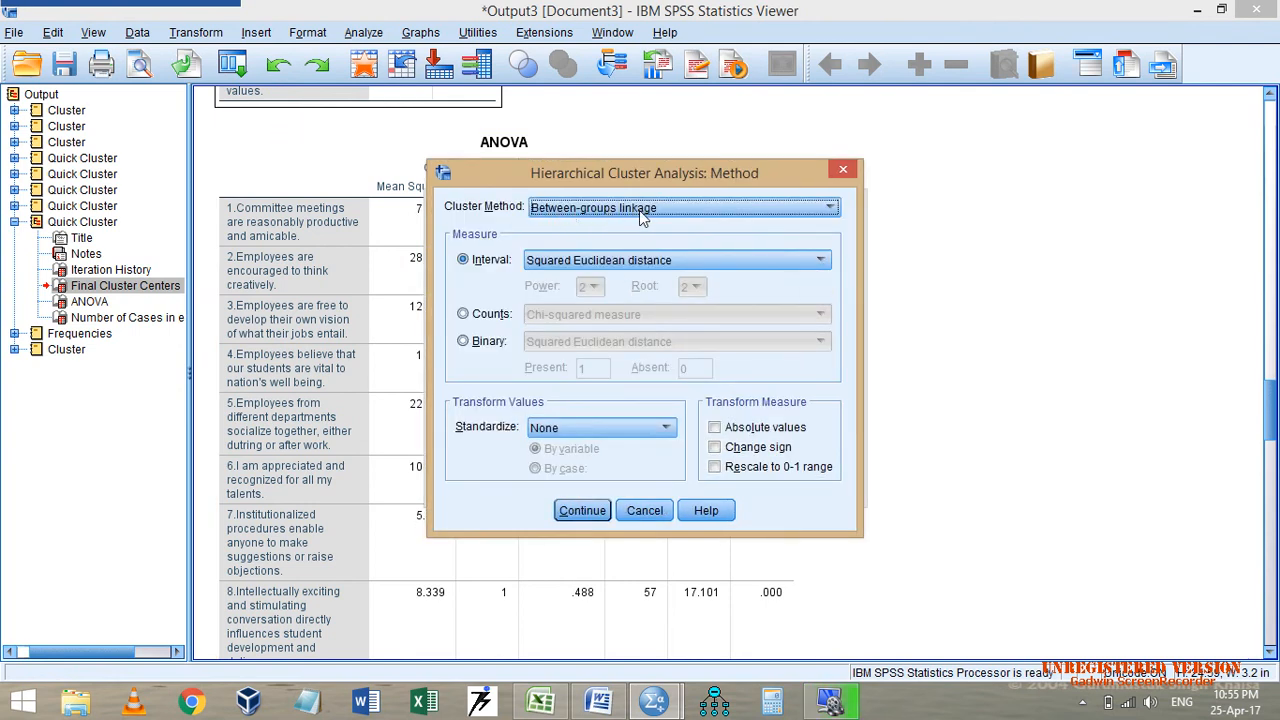
pyautogui.click(646, 209)
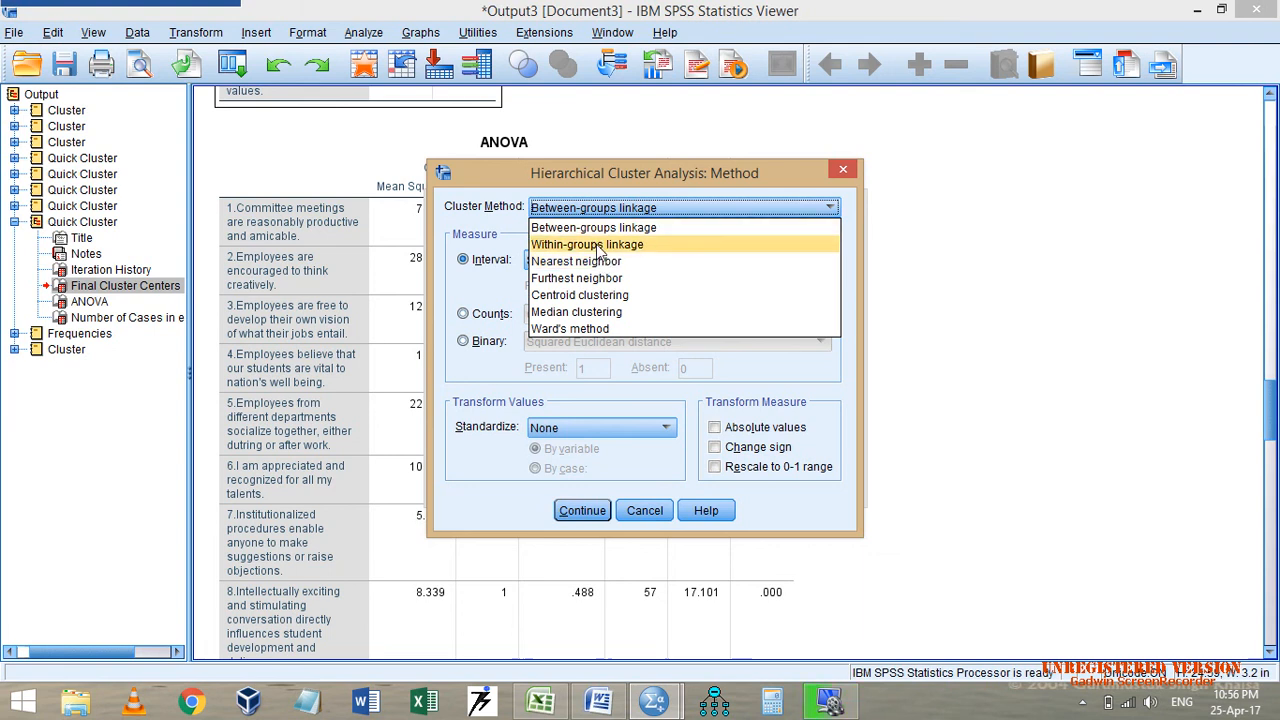
pyautogui.click(601, 229)
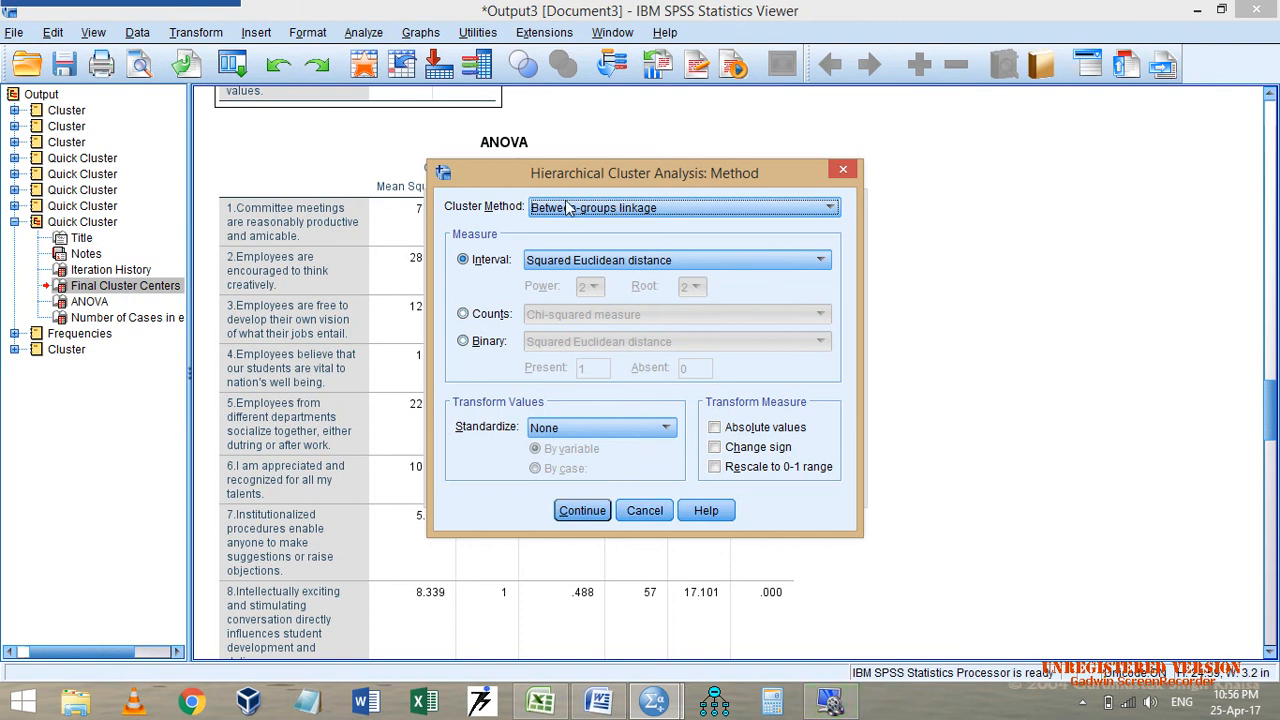
pyautogui.click(643, 513)
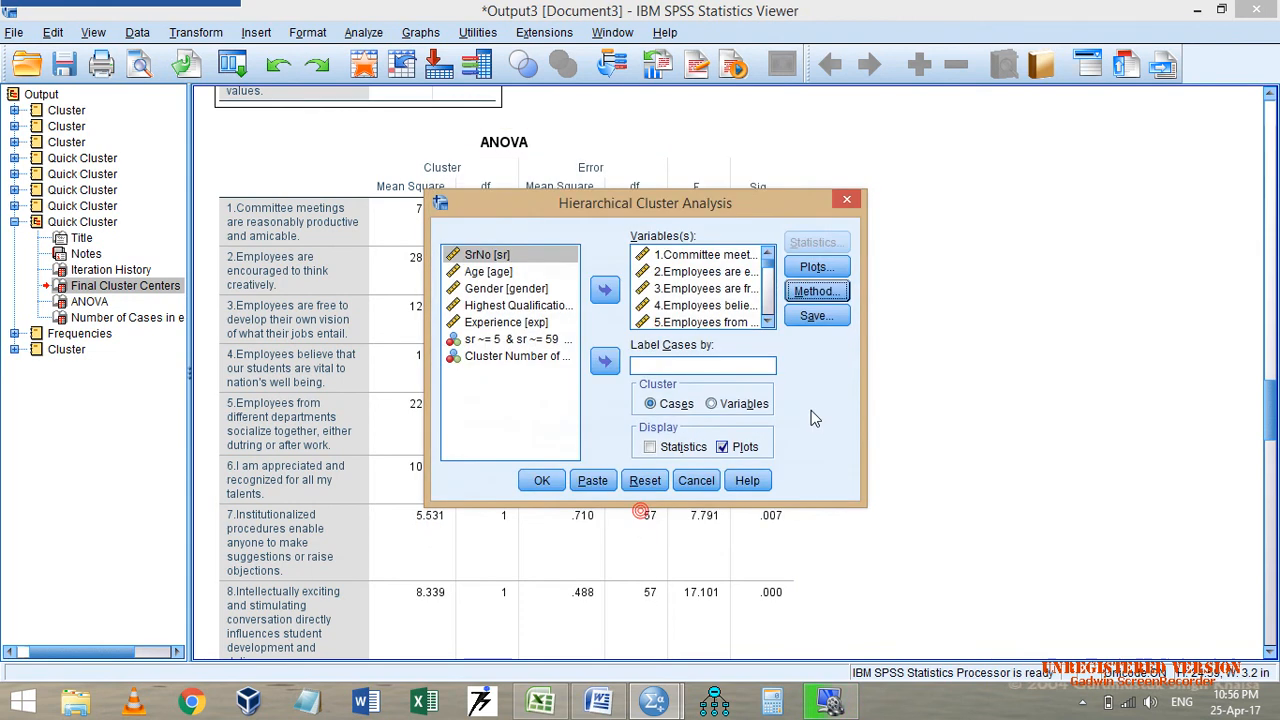